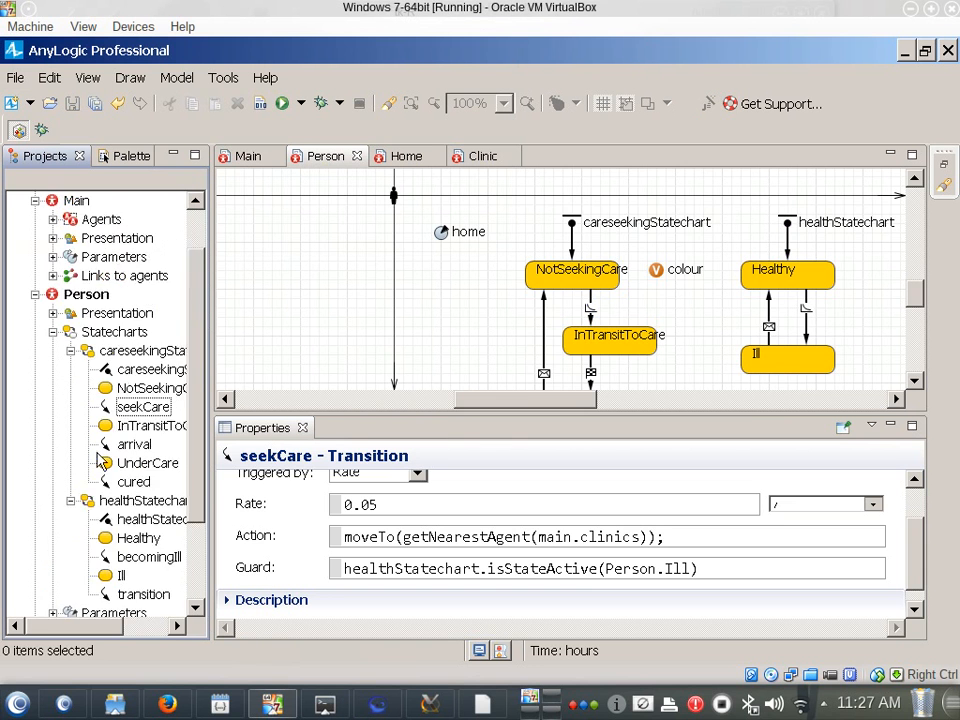
# Open the Clinic agent type for editing and show the Process Modeling Library blocks.
pyautogui.click(78, 220)
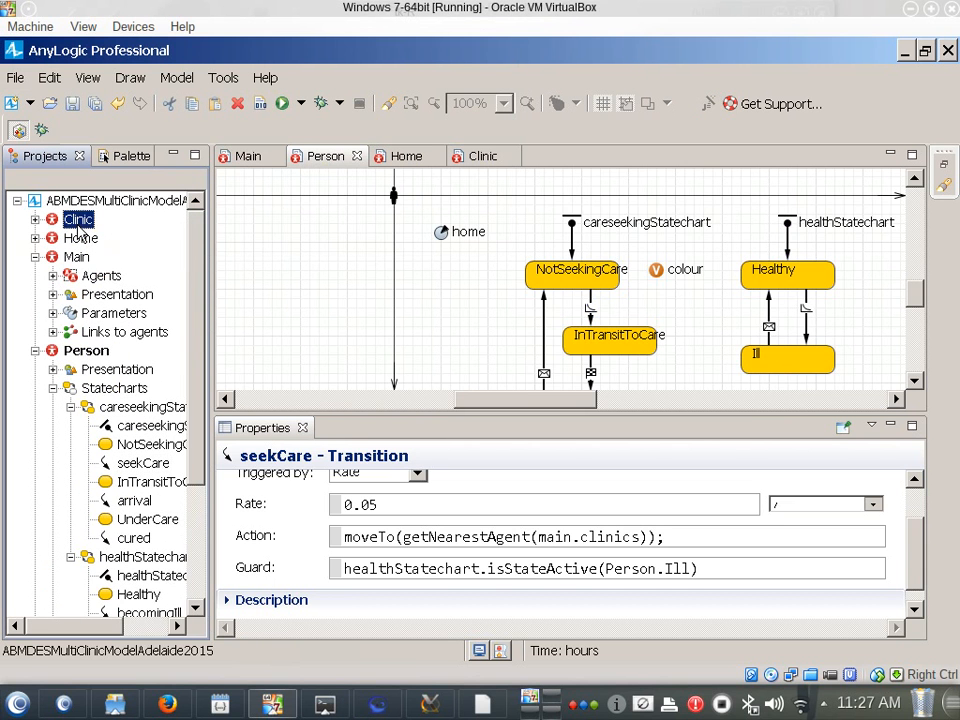
pyautogui.doubleClick(78, 222)
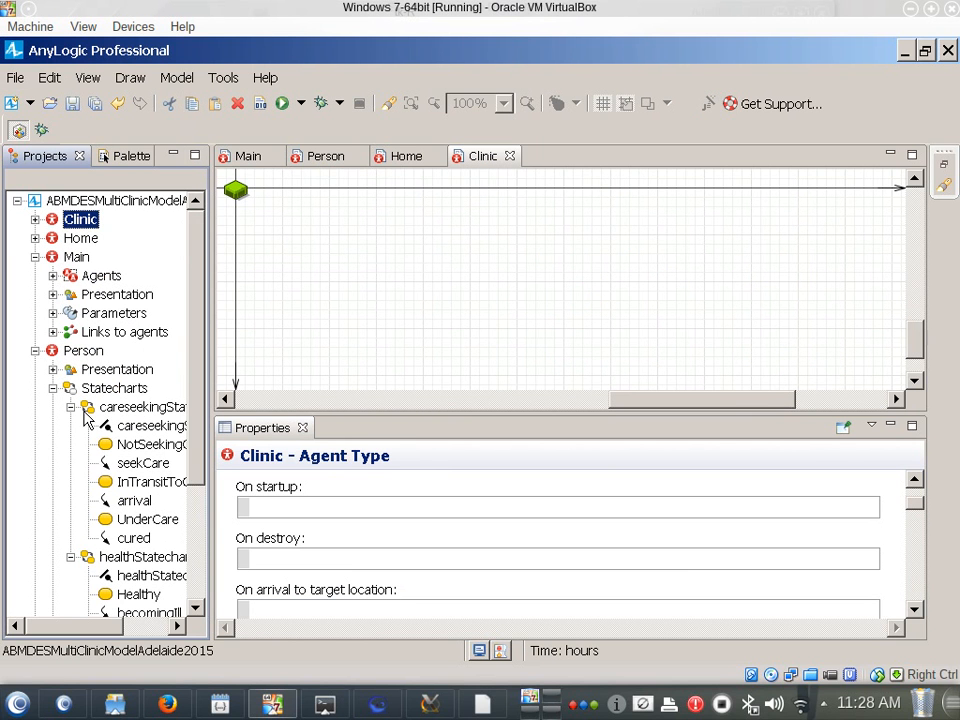
pyautogui.click(118, 157)
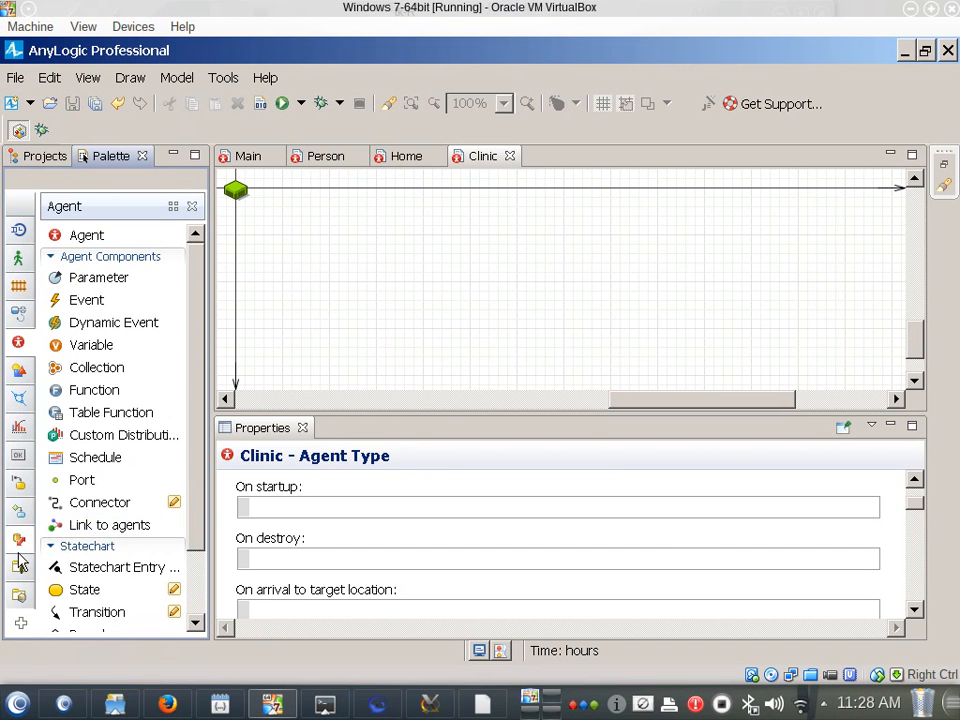
pyautogui.click(24, 622)
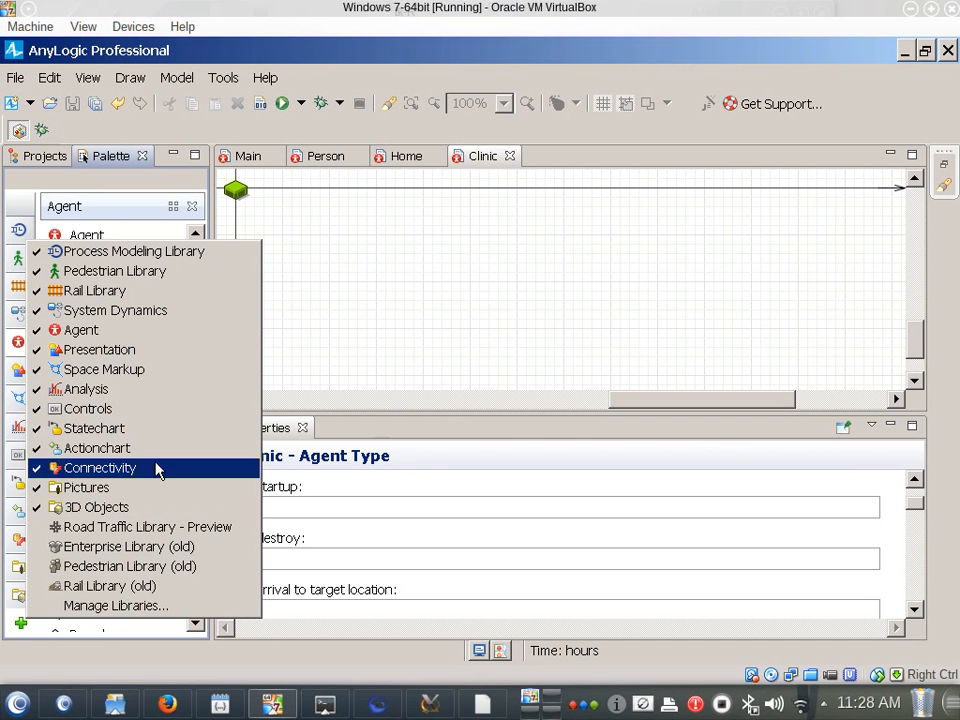
pyautogui.click(18, 231)
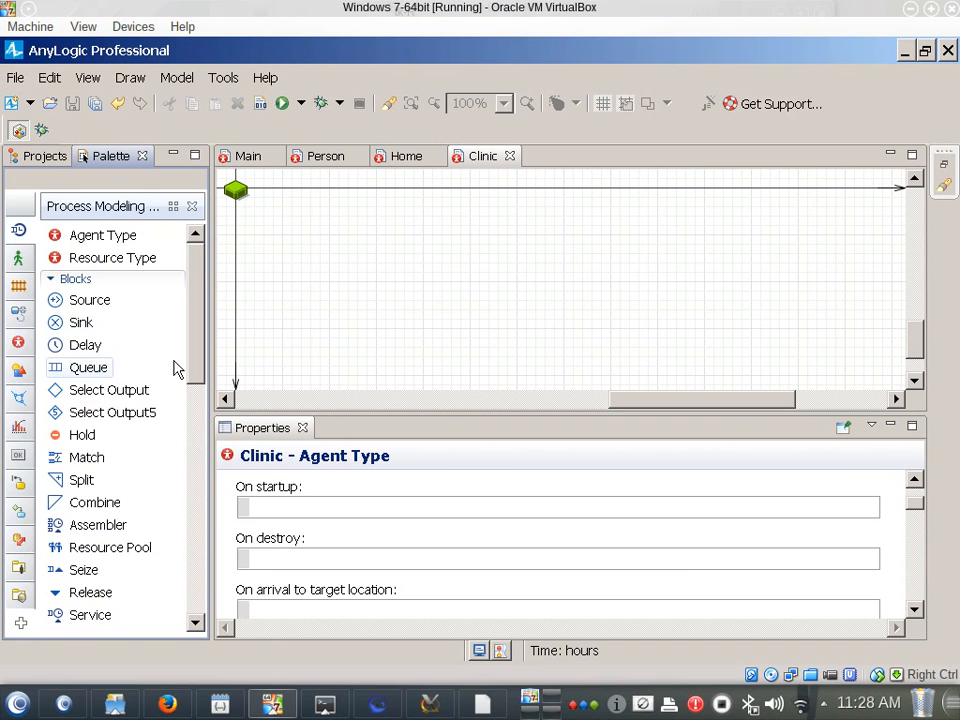
# Add an Enter block to the Clinic diagram near the agent's origin and name it walkIns.
pyautogui.moveTo(204, 375); pyautogui.dragTo(210, 482)
pyautogui.moveTo(86, 399); pyautogui.dragTo(338, 286)
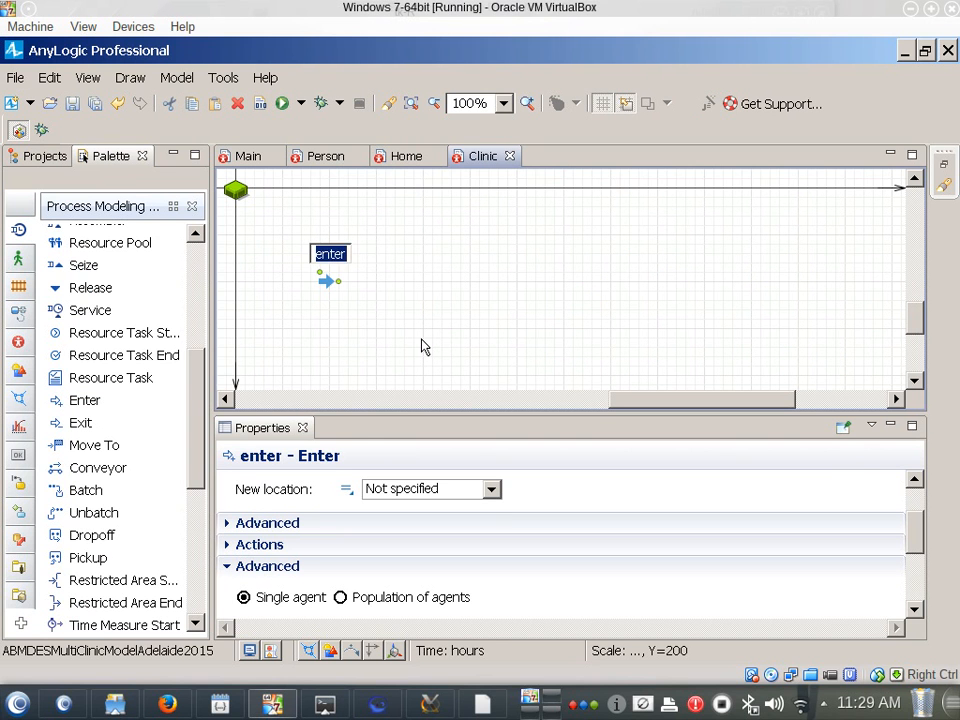
pyautogui.write('walkIns')
pyautogui.press('Return')
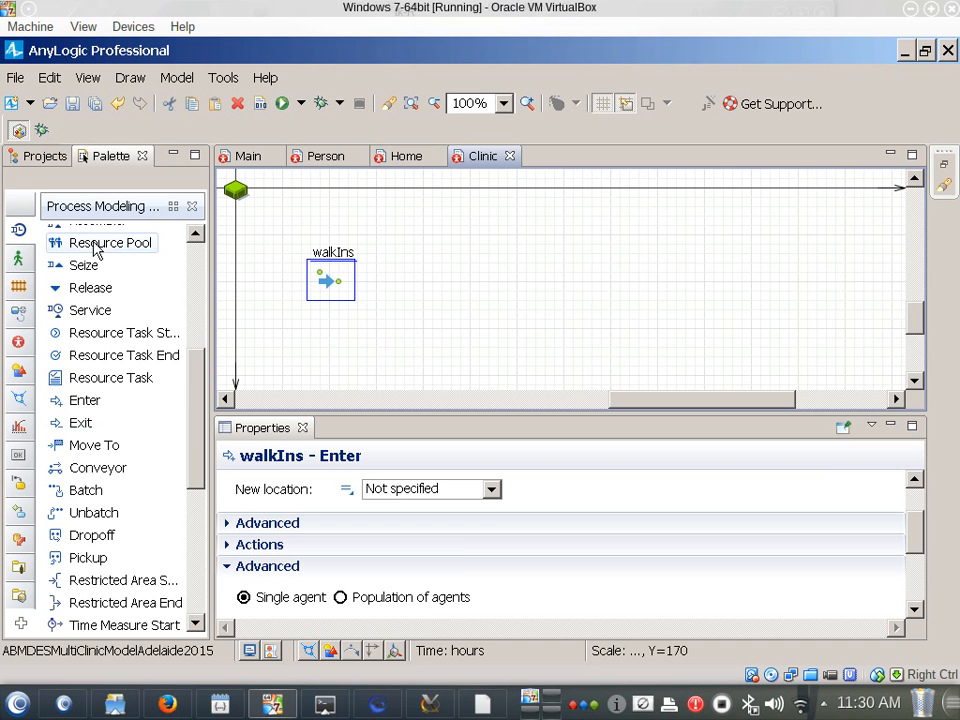
# Add a Resource Pool block to the Clinic diagram, below and to the right of walkIns, keeping its default name.
pyautogui.moveTo(98, 248); pyautogui.dragTo(424, 362)
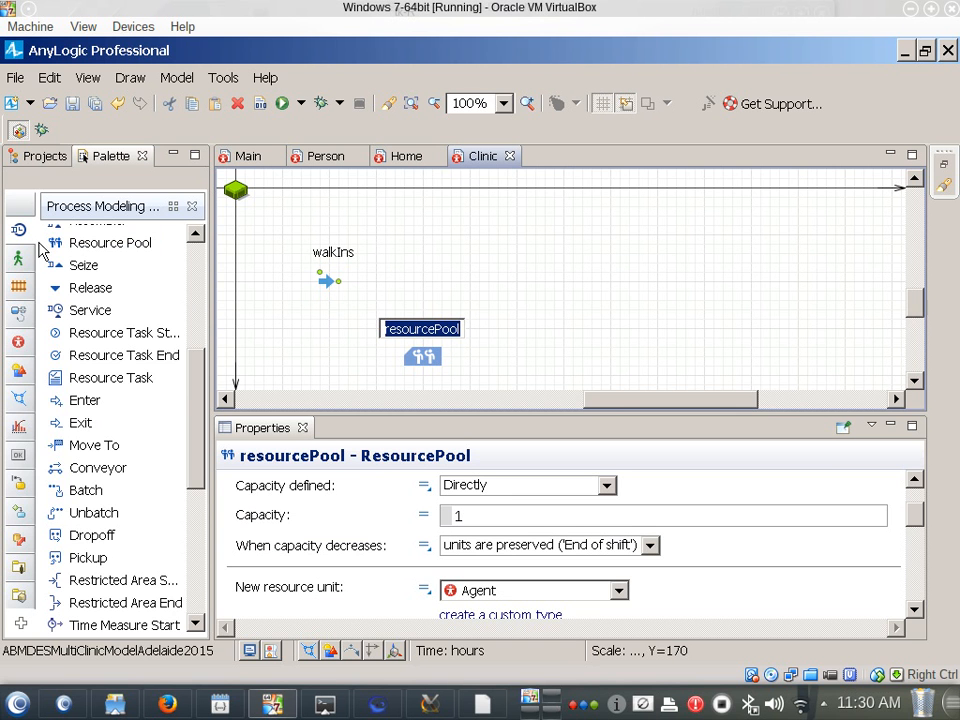
pyautogui.moveTo(20, 232)
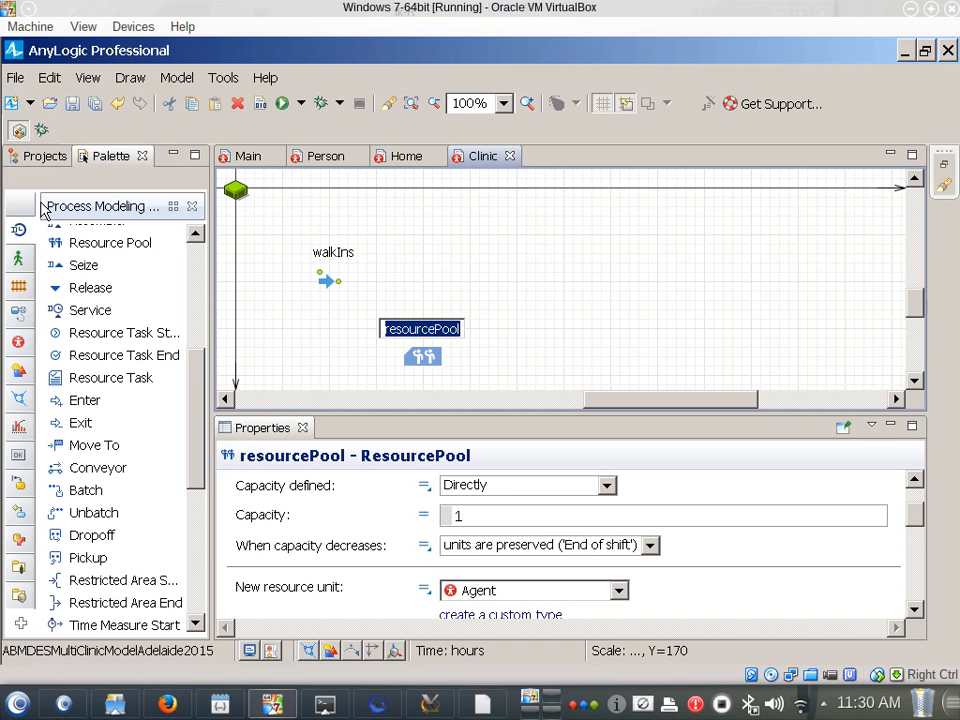
pyautogui.moveTo(45, 38)
pyautogui.press('Return')
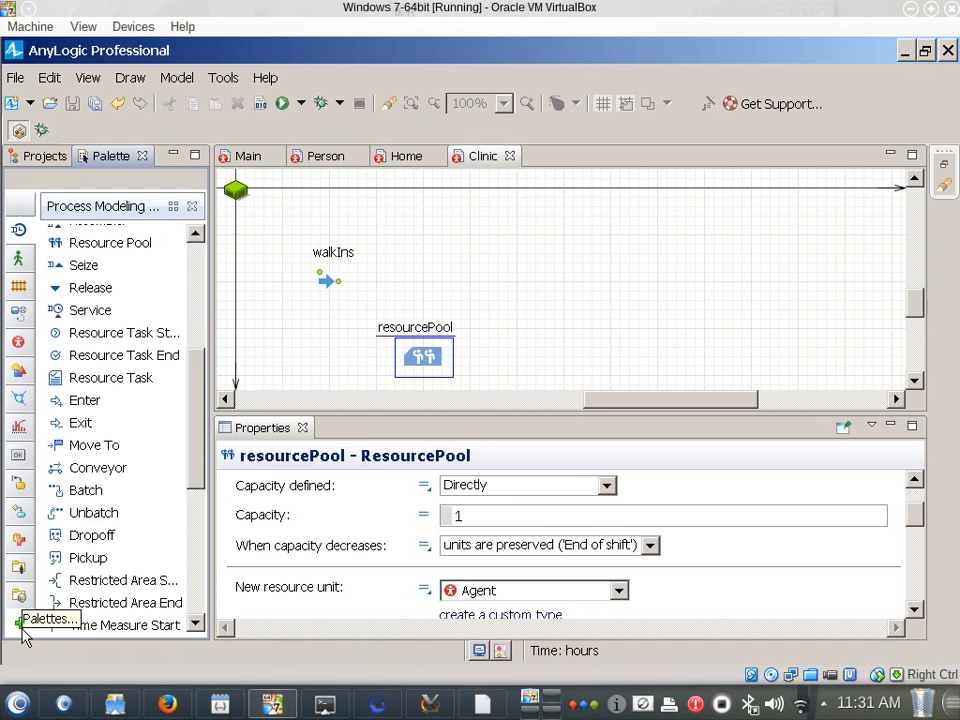
pyautogui.click(22, 630)
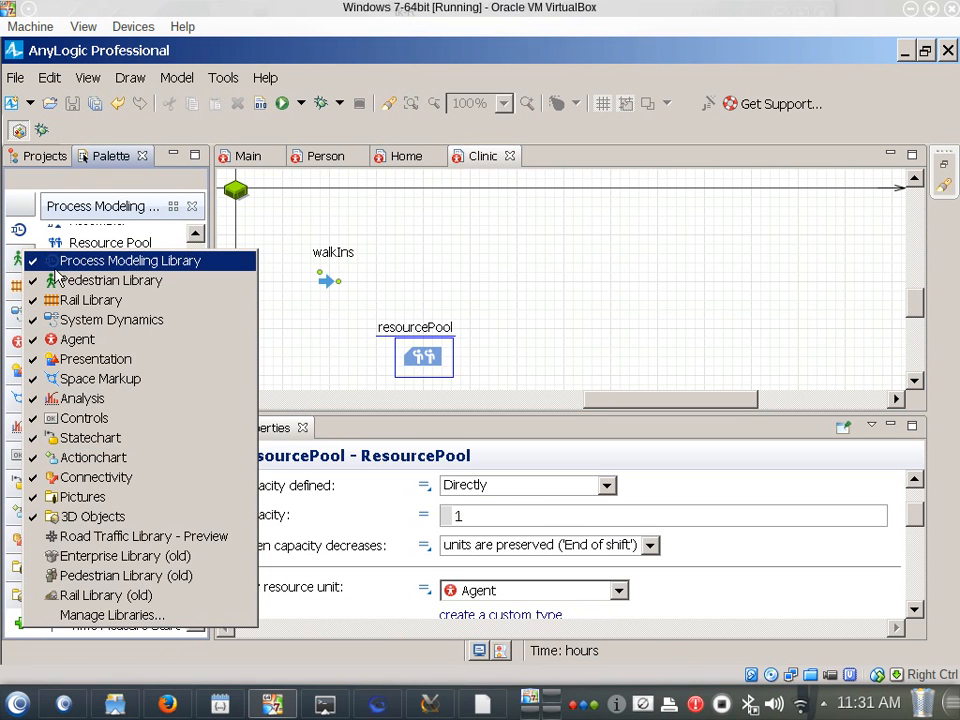
pyautogui.click(20, 237)
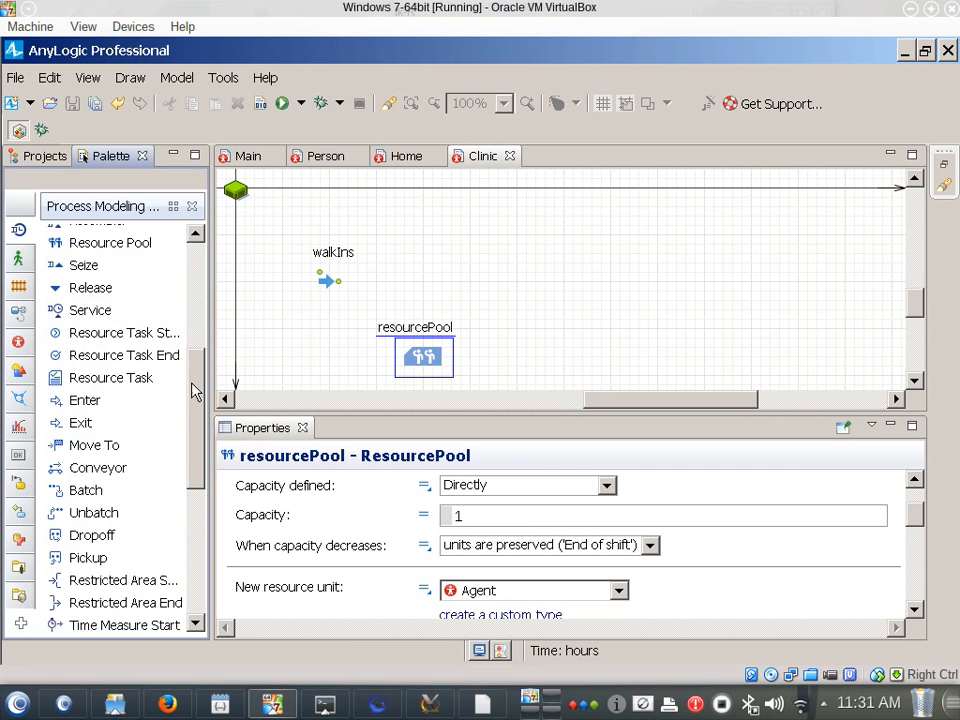
pyautogui.moveTo(195, 390); pyautogui.dragTo(191, 227)
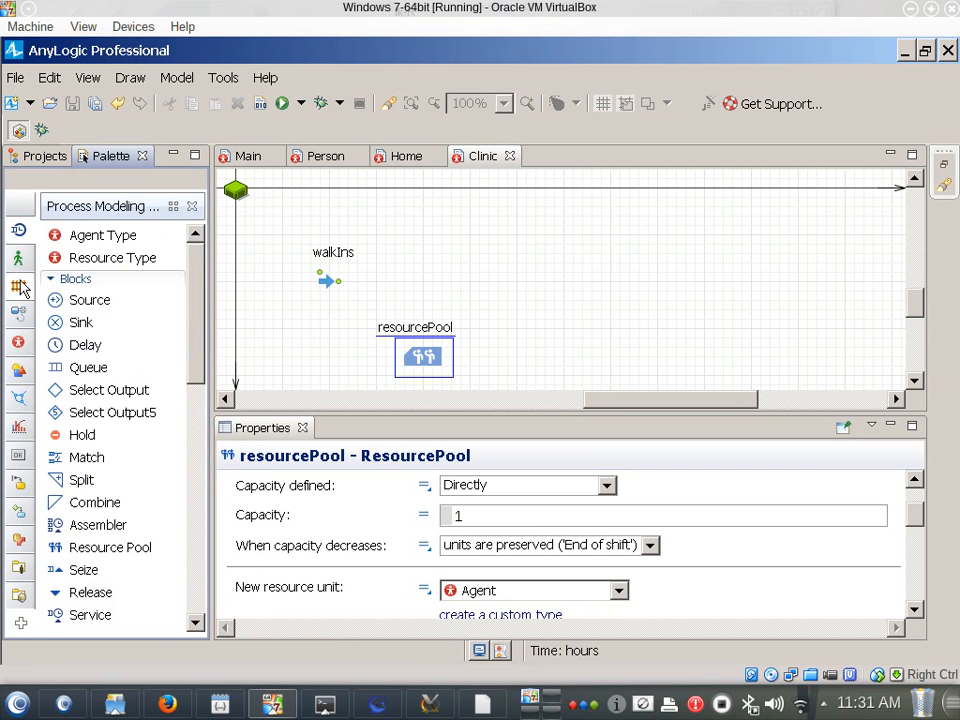
pyautogui.click(51, 279)
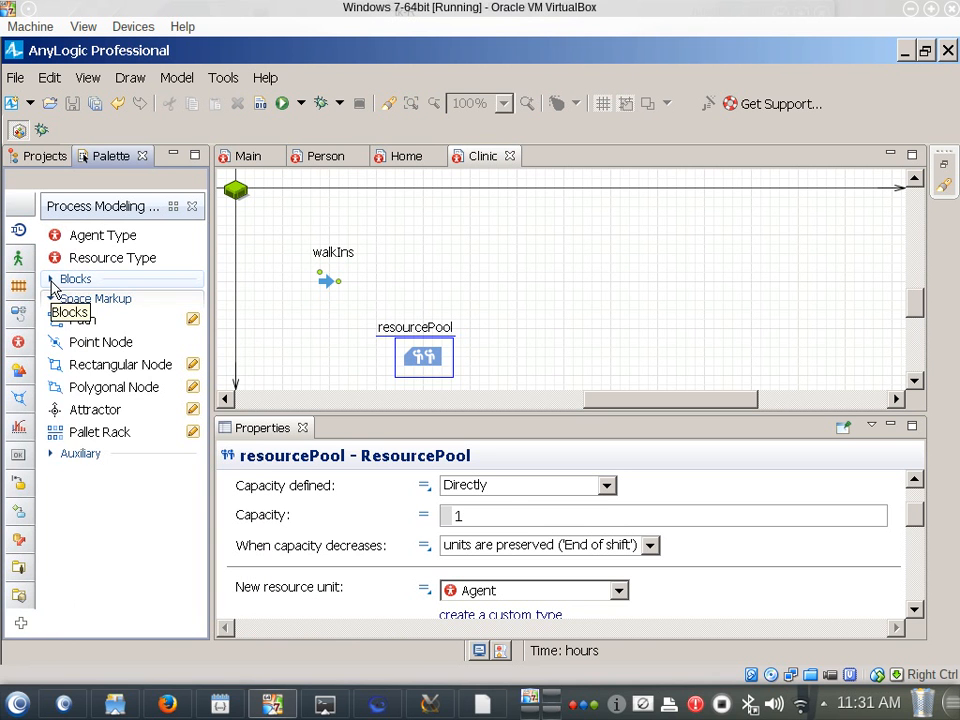
pyautogui.click(52, 281)
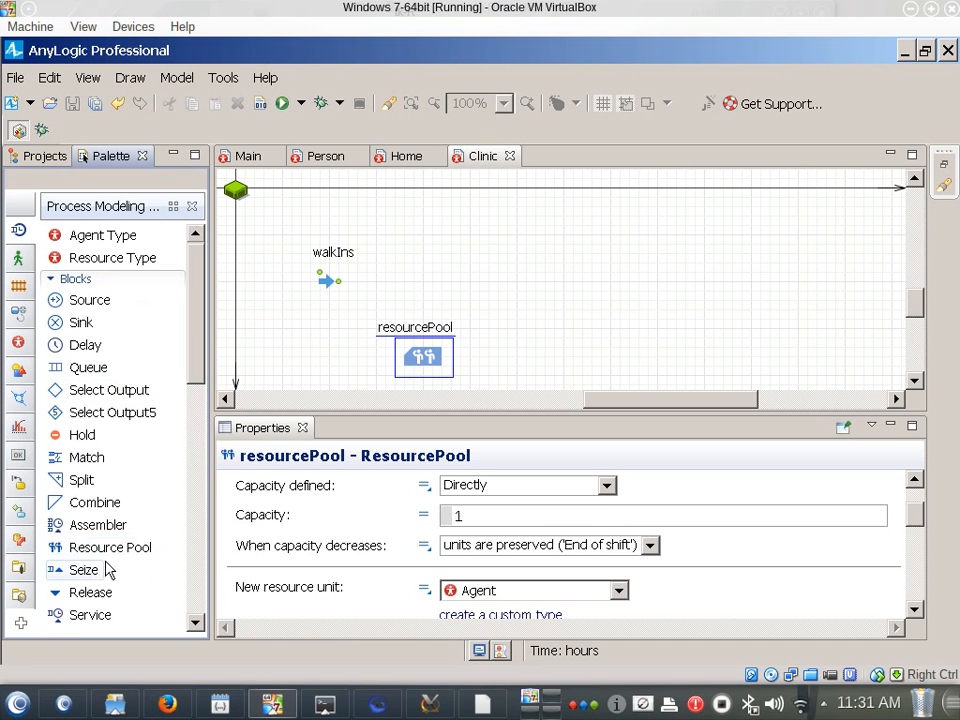
pyautogui.scroll(-3, 100, 548)
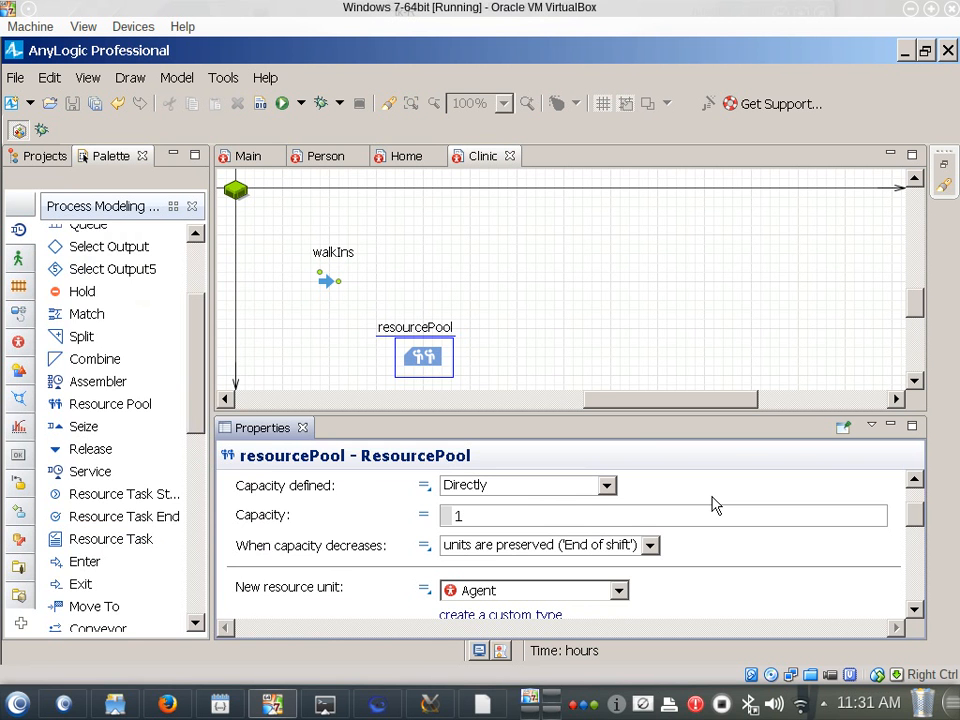
# Rename the resource pool as healthcareWorkers.
pyautogui.scroll(3, 700, 505)
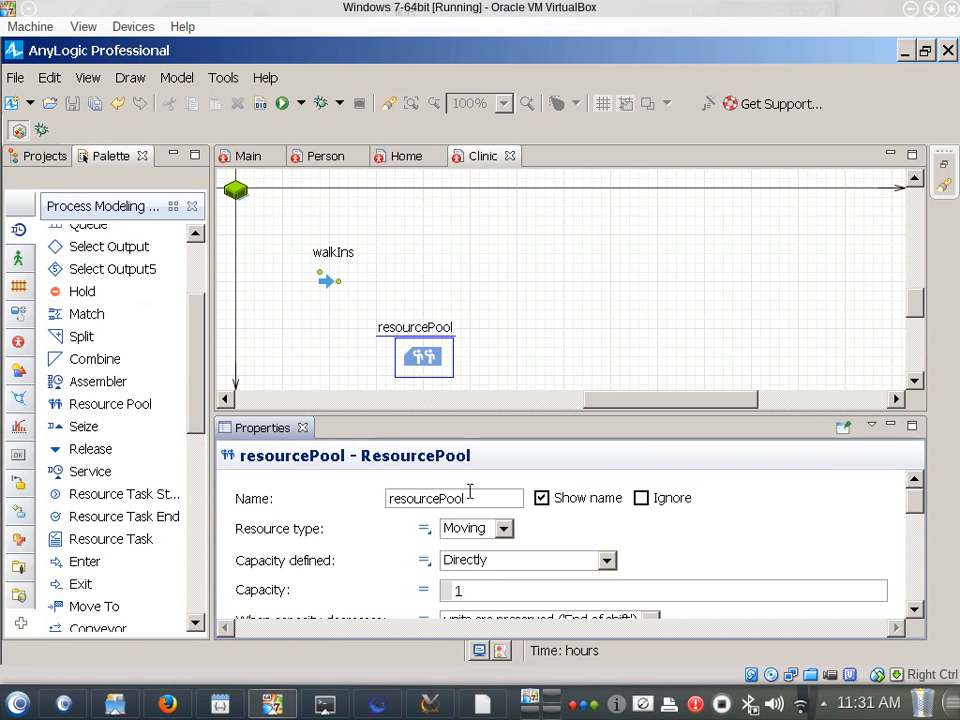
pyautogui.moveTo(520, 497); pyautogui.dragTo(362, 496)
pyautogui.write('h')
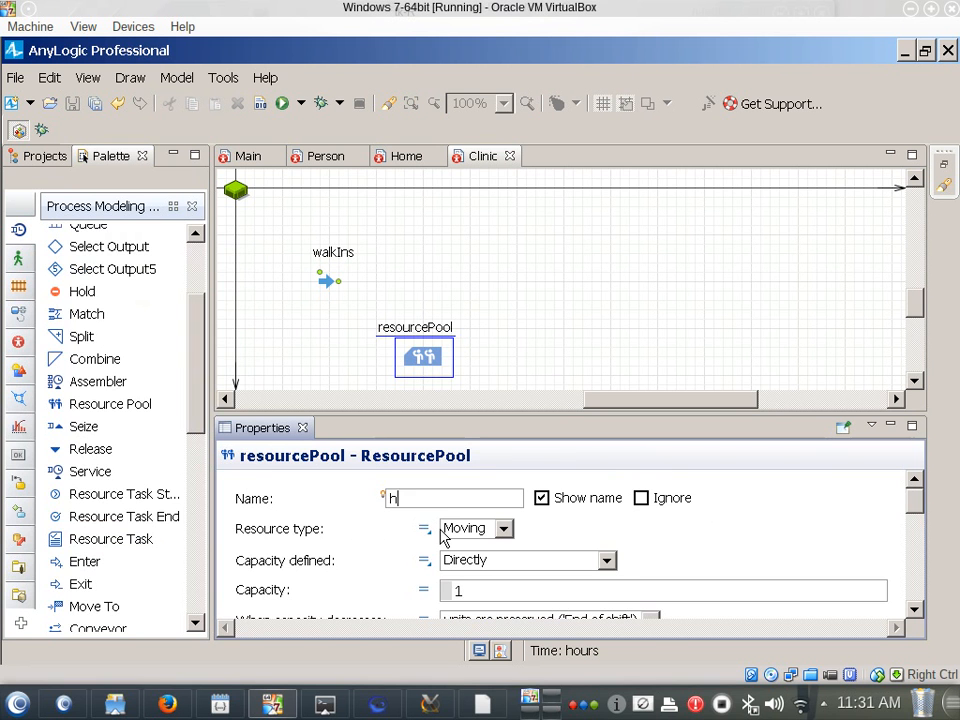
pyautogui.write('ealthcareWorkers')
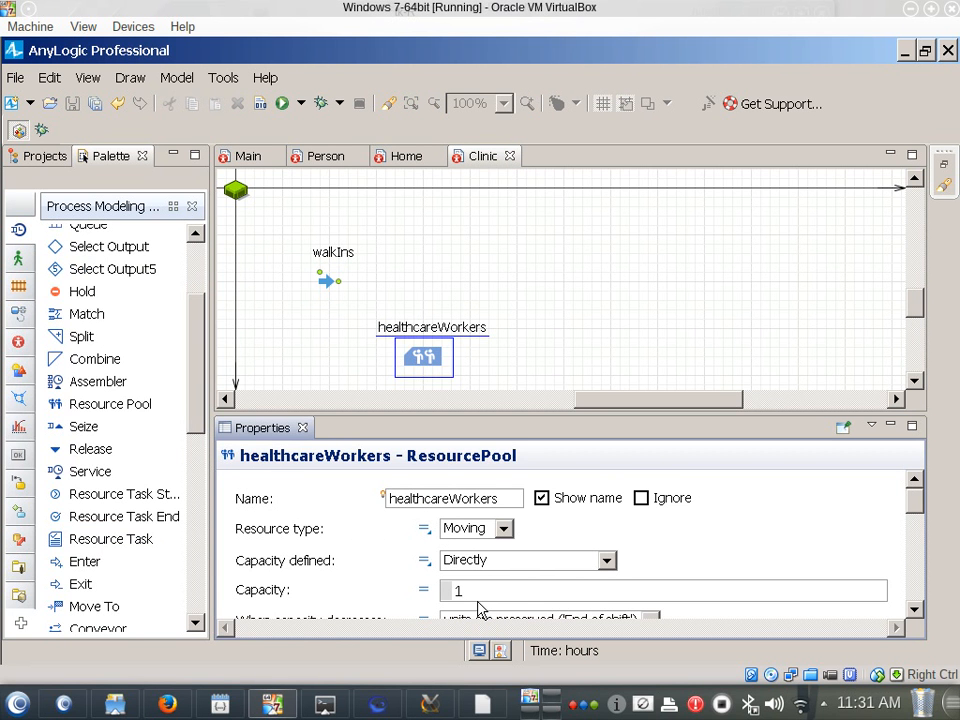
pyautogui.scroll(-4, 508, 587)
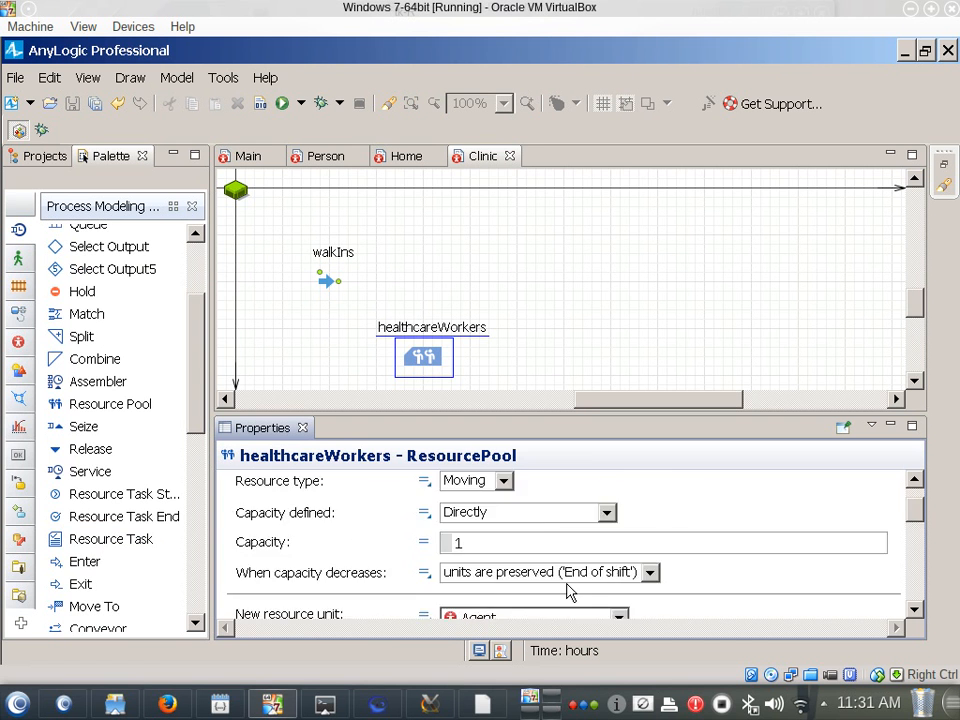
pyautogui.scroll(4, 553, 532)
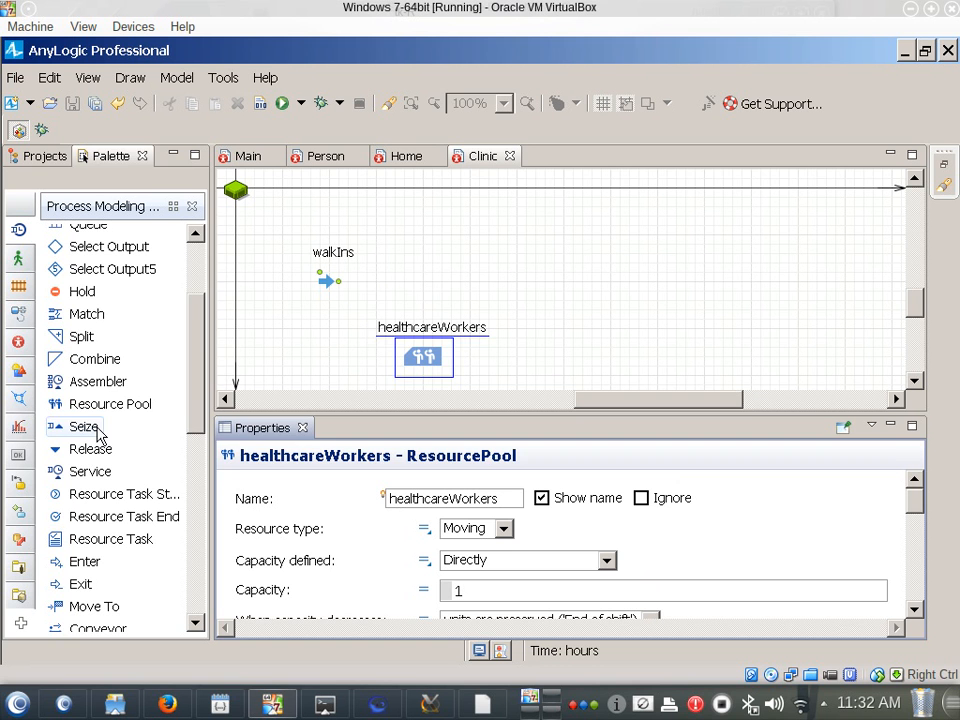
pyautogui.moveTo(83, 426); pyautogui.dragTo(432, 288)
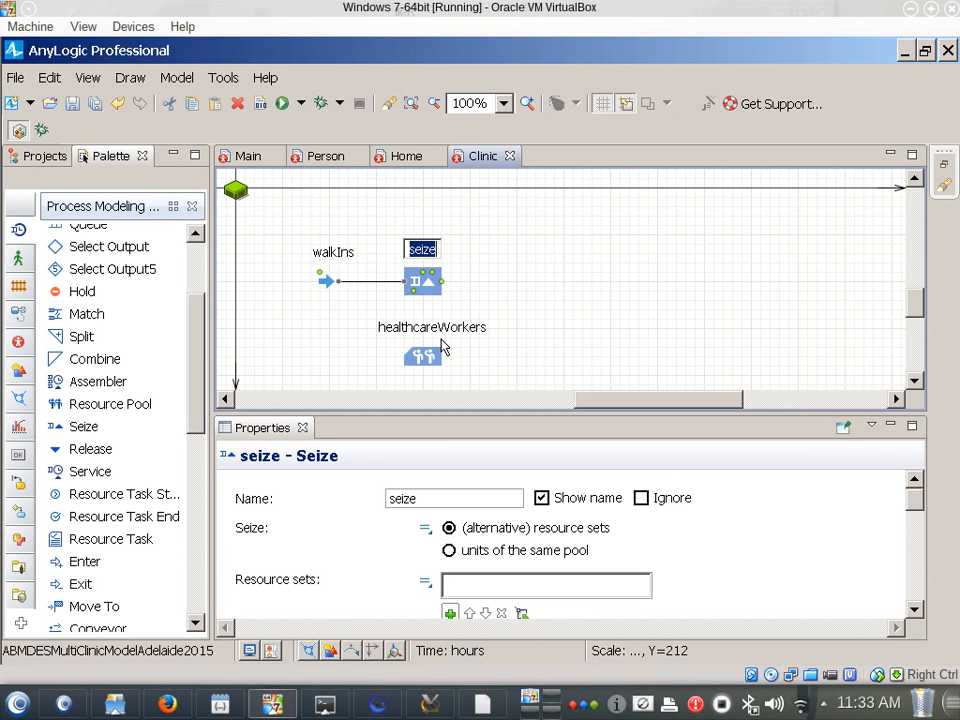
pyautogui.press('Return')
pyautogui.press('Delete')
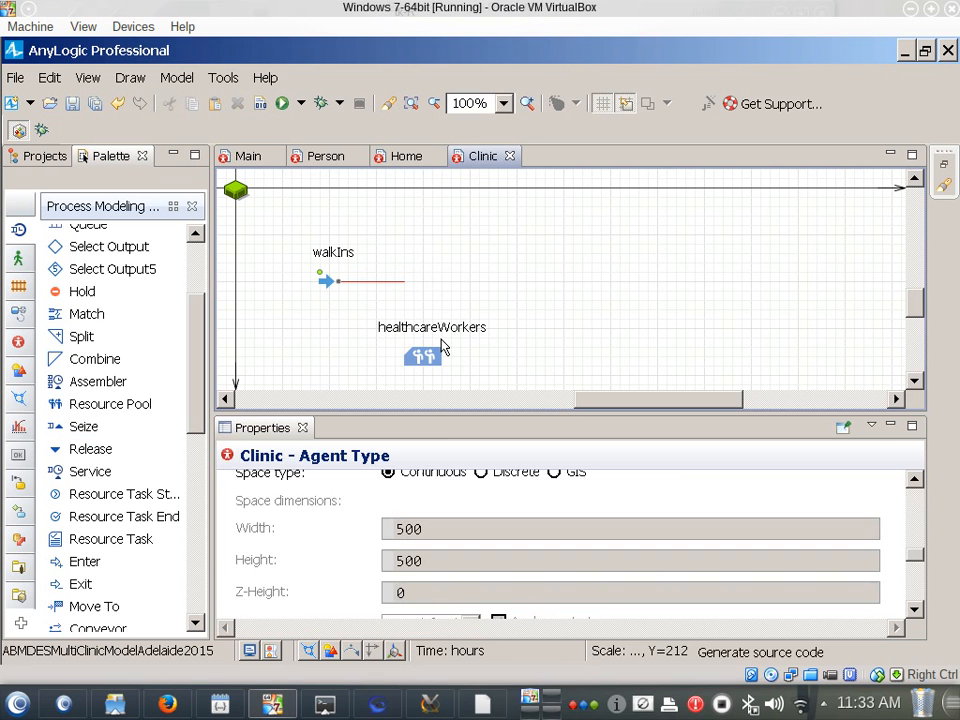
pyautogui.click(363, 282)
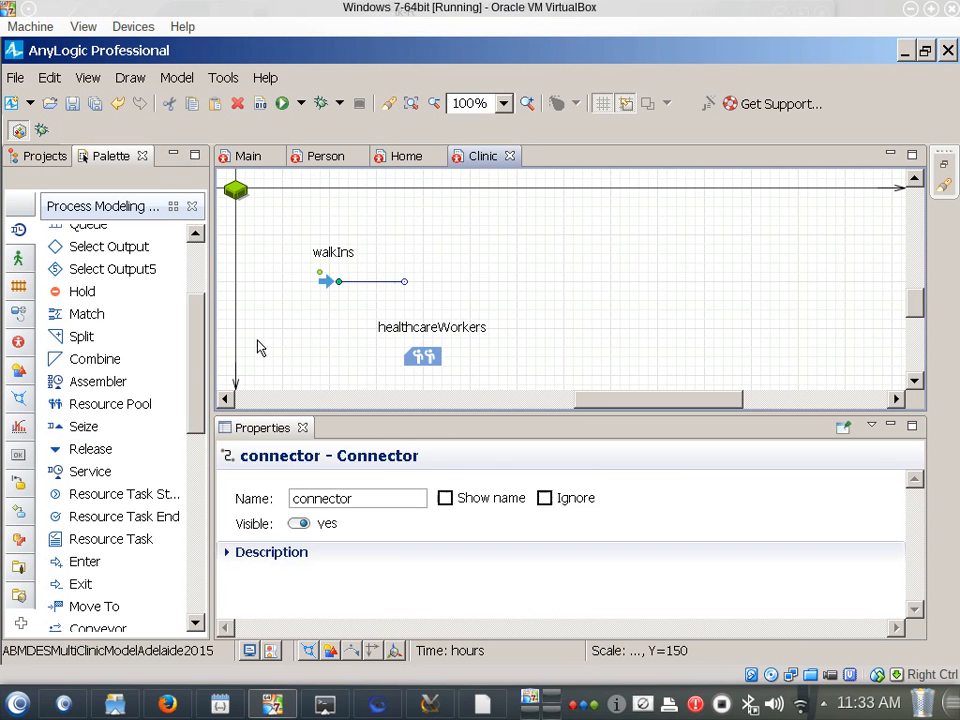
pyautogui.press('Delete')
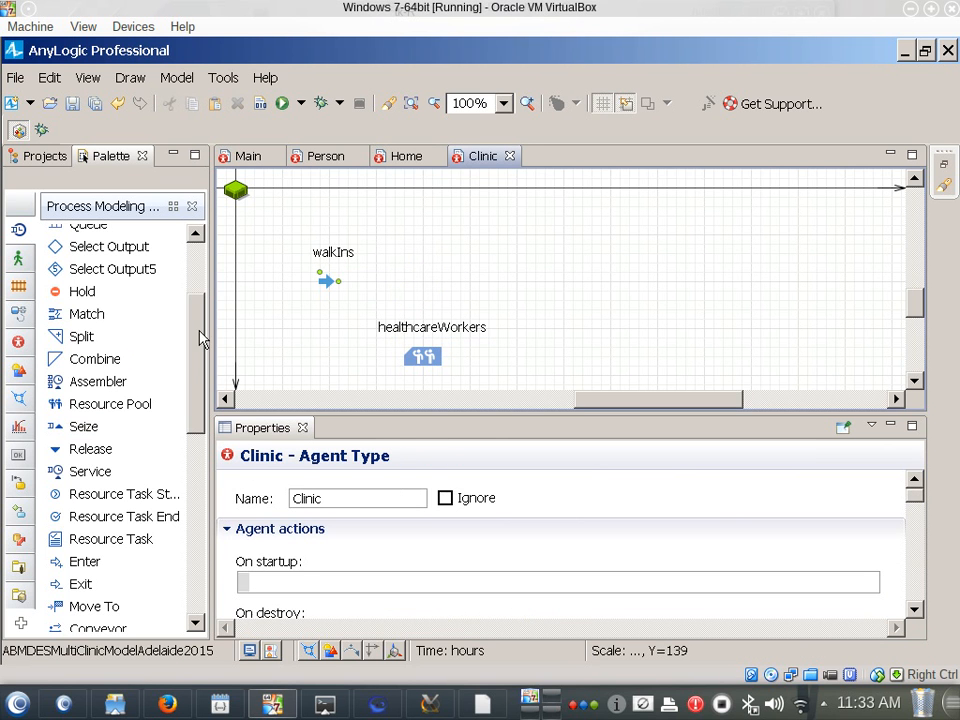
# Set the agent type of the walkIns Enter block to Person.
pyautogui.moveTo(198, 362)
pyautogui.mouseDown()
pyautogui.moveTo(204, 259)
pyautogui.moveTo(191, 381)
pyautogui.mouseUp()
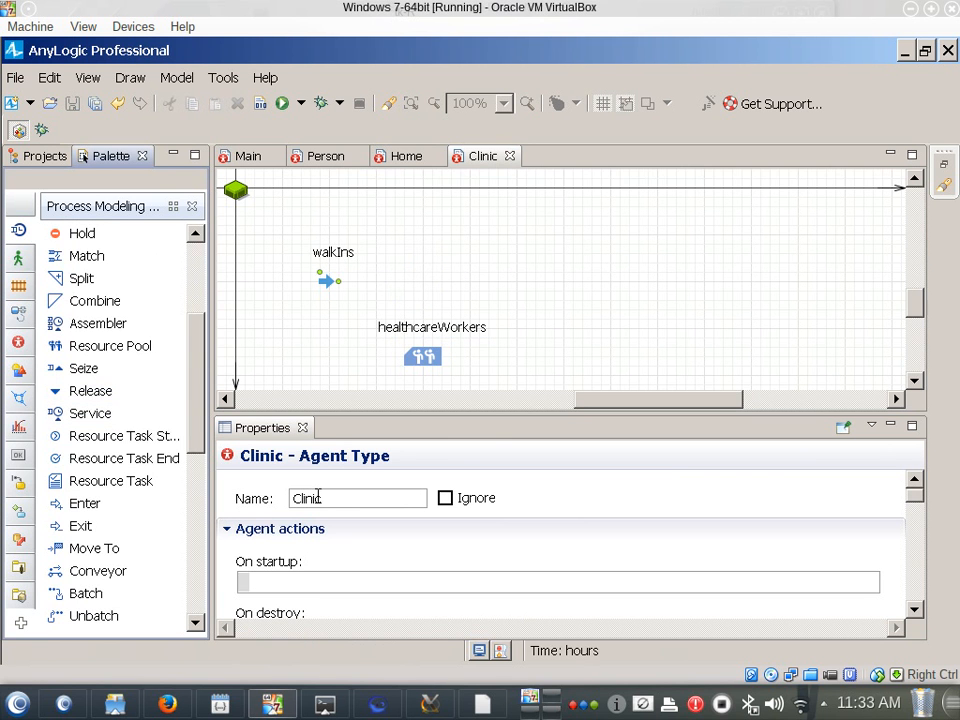
pyautogui.click(340, 288)
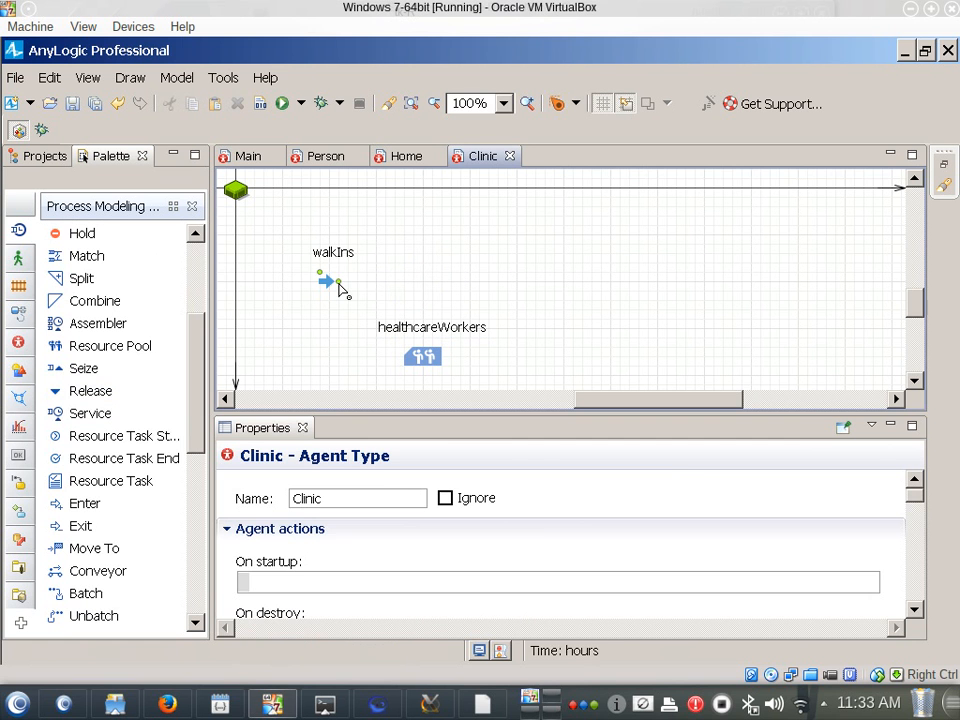
pyautogui.click(340, 288)
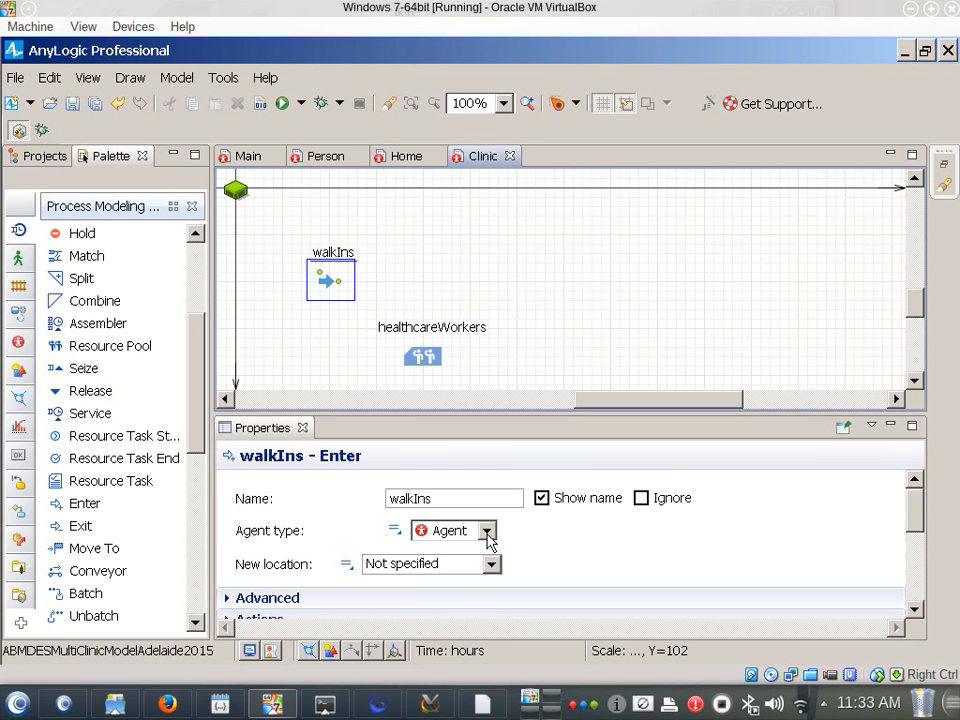
pyautogui.click(486, 531)
pyautogui.click(457, 598)
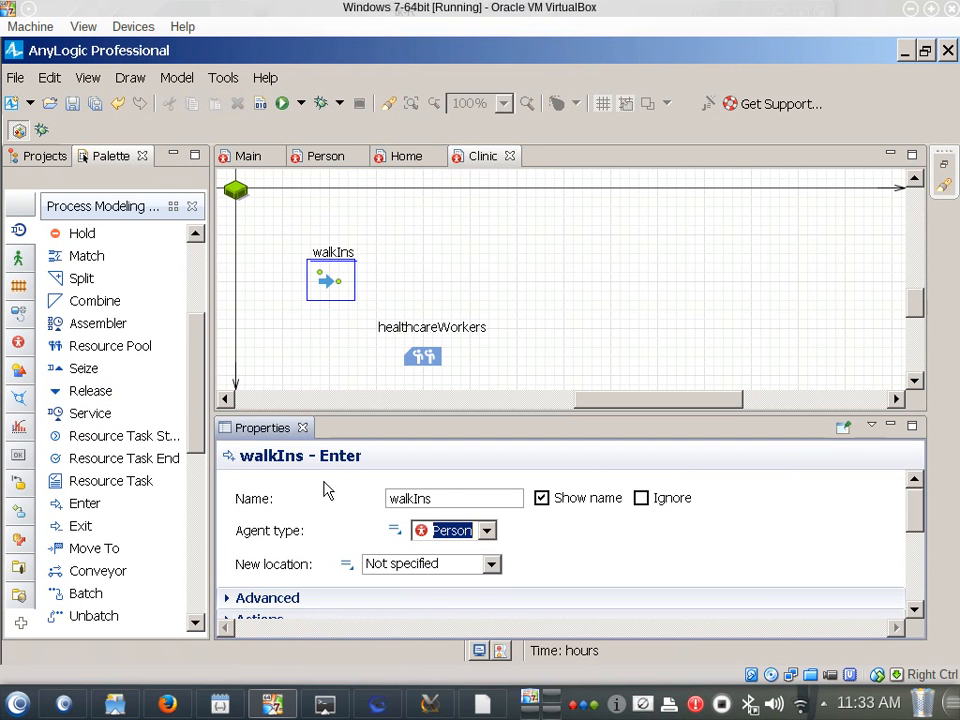
pyautogui.click(330, 284)
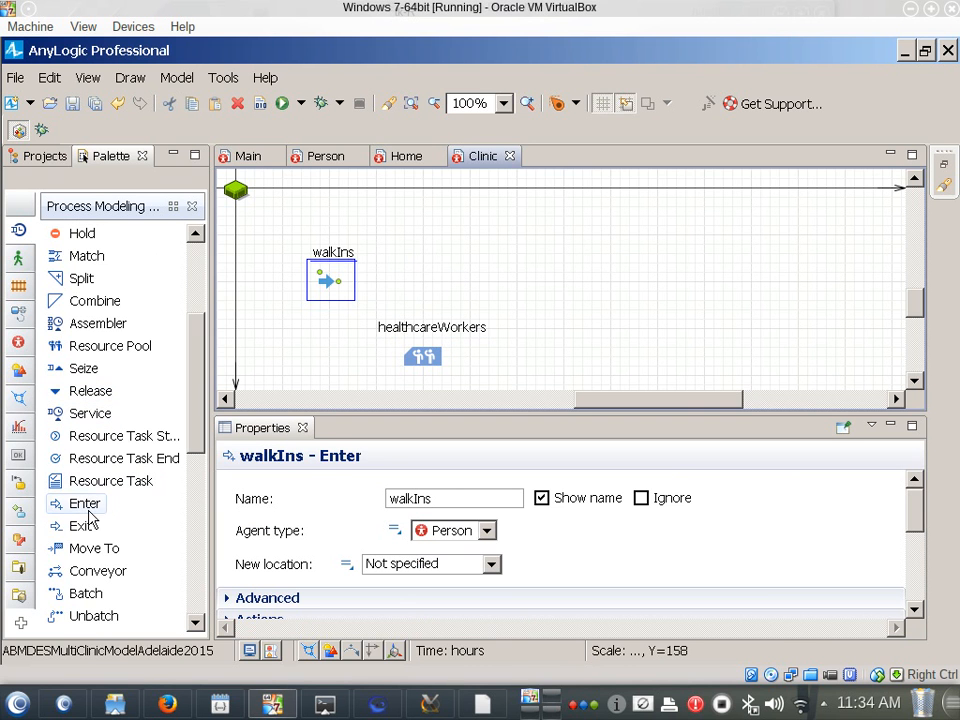
# Add a Seize block beside walkIns, connected to its output and above healthcareWorkers, and name it assignHealthcareWorker.
pyautogui.moveTo(89, 516); pyautogui.dragTo(150, 518)
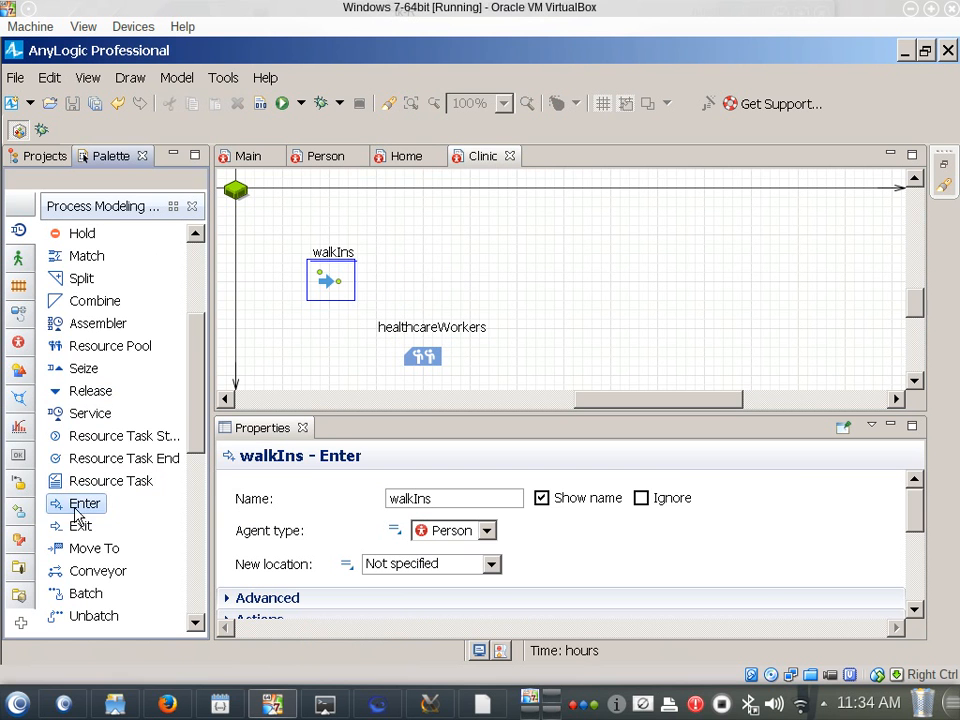
pyautogui.moveTo(85, 372); pyautogui.dragTo(427, 260)
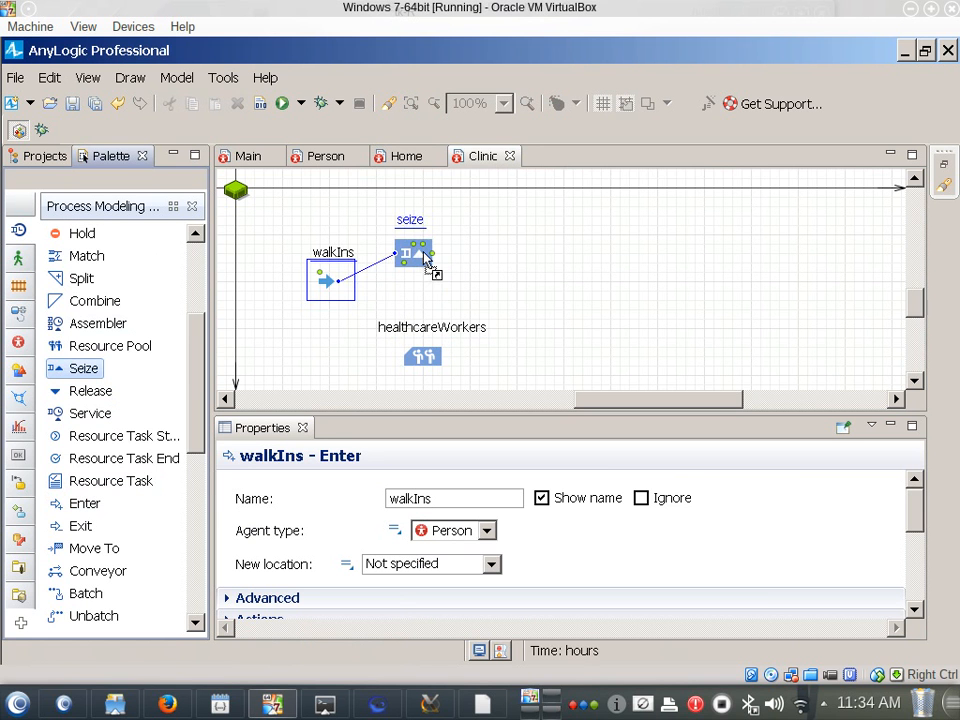
pyautogui.moveTo(427, 260); pyautogui.dragTo(400, 284)
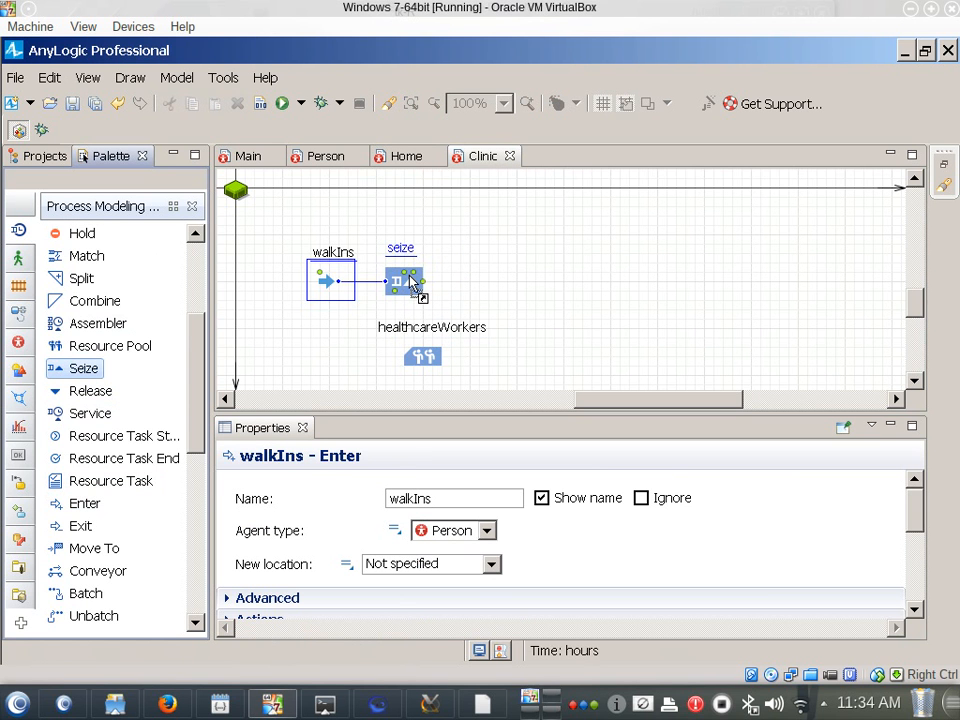
pyautogui.moveTo(412, 283); pyautogui.dragTo(431, 290)
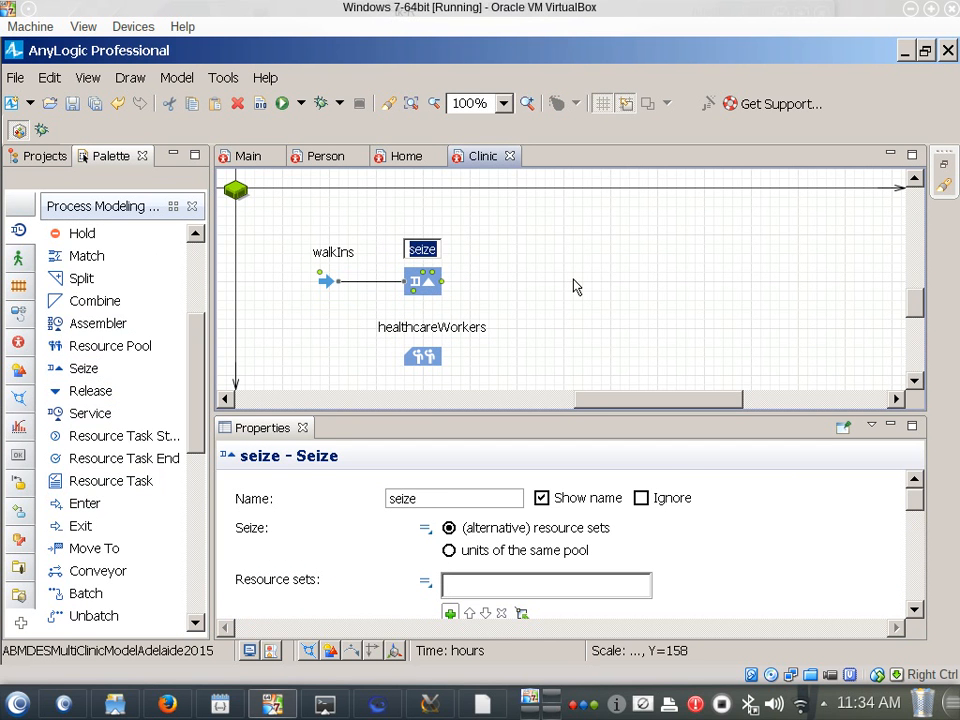
pyautogui.write('assignHealt')
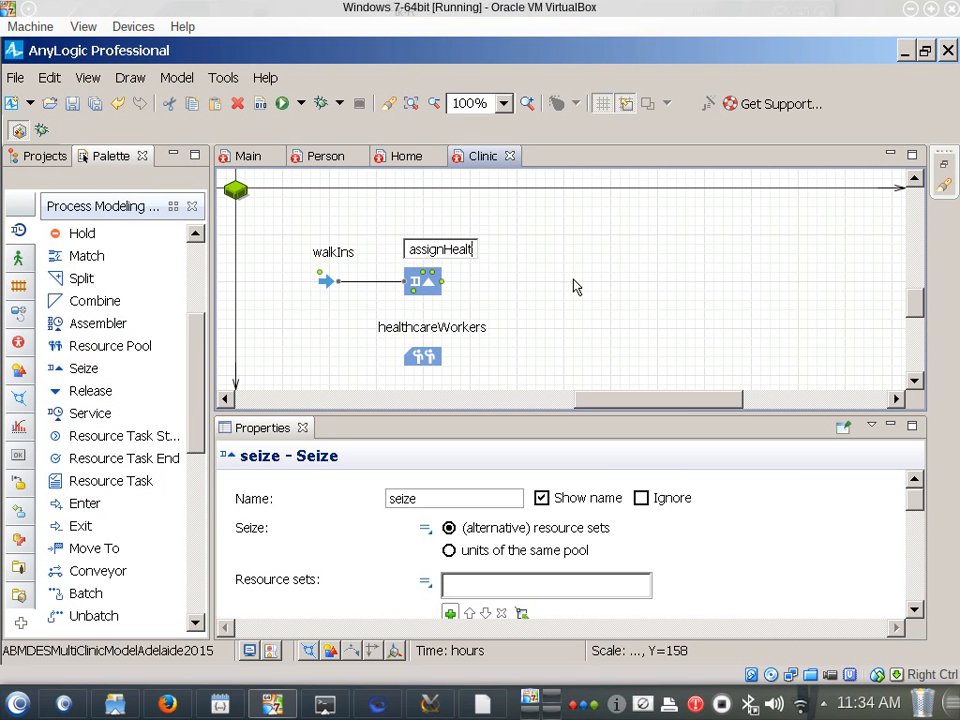
pyautogui.write('hcareWorker')
pyautogui.press('Return')
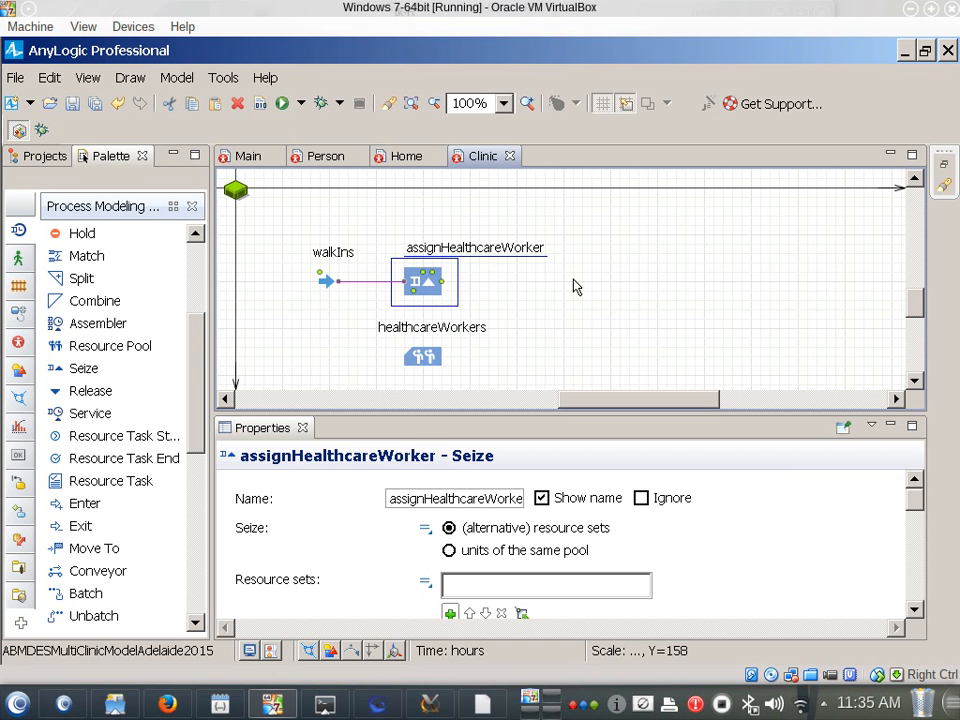
# Add the healthcareWorkers pool to the resource sets of the assignHealthcareWorker block.
pyautogui.click(735, 550)
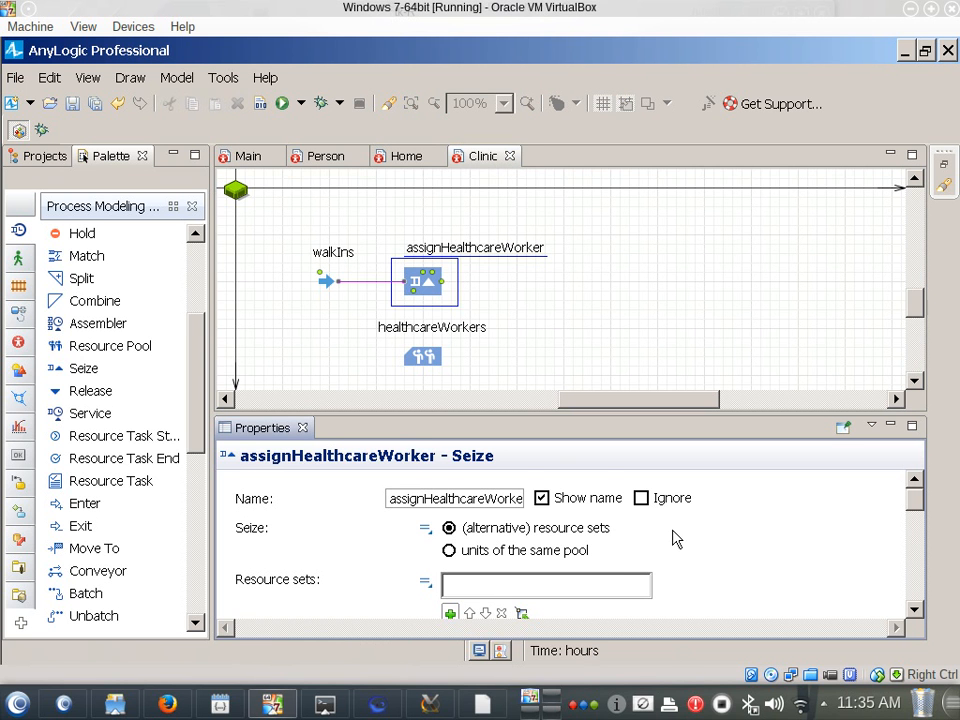
pyautogui.scroll(-2, 606, 557)
pyautogui.scroll(1, 606, 557)
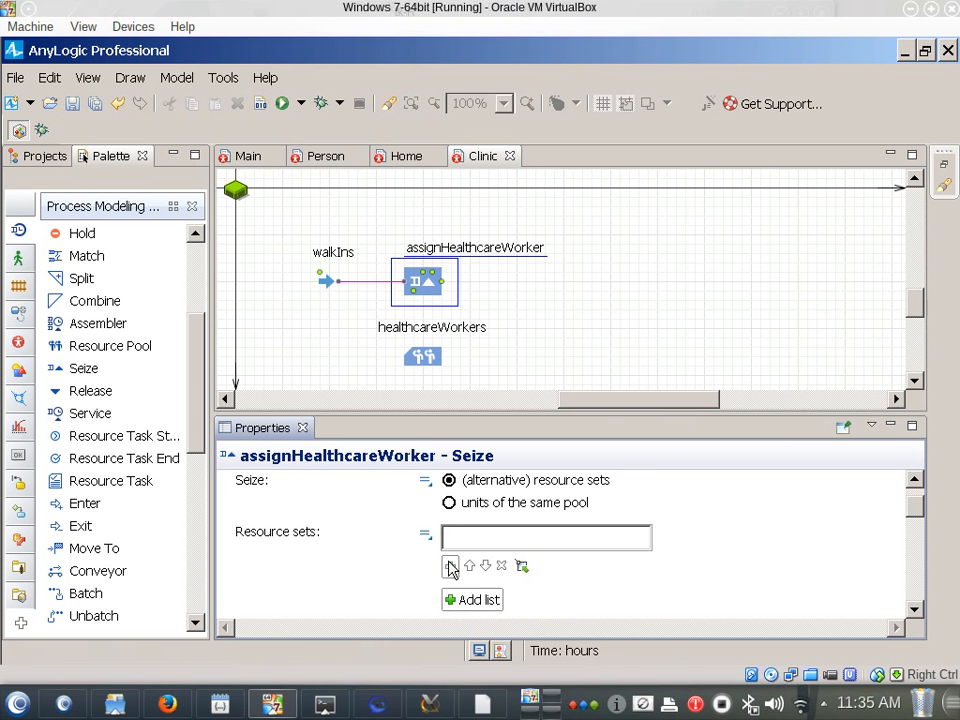
pyautogui.click(450, 567)
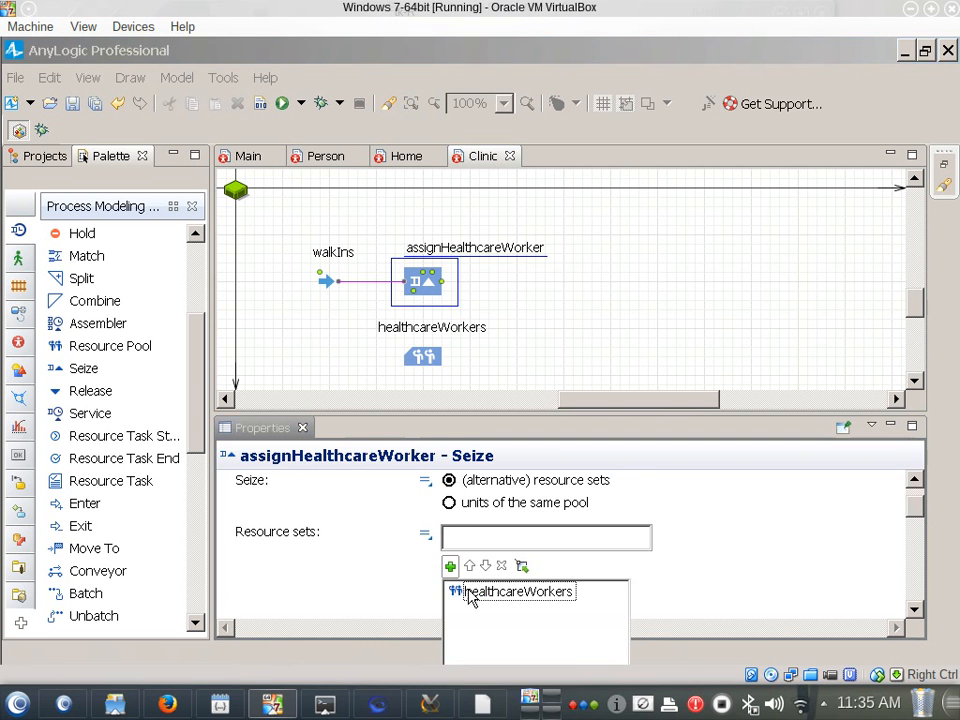
pyautogui.click(467, 594)
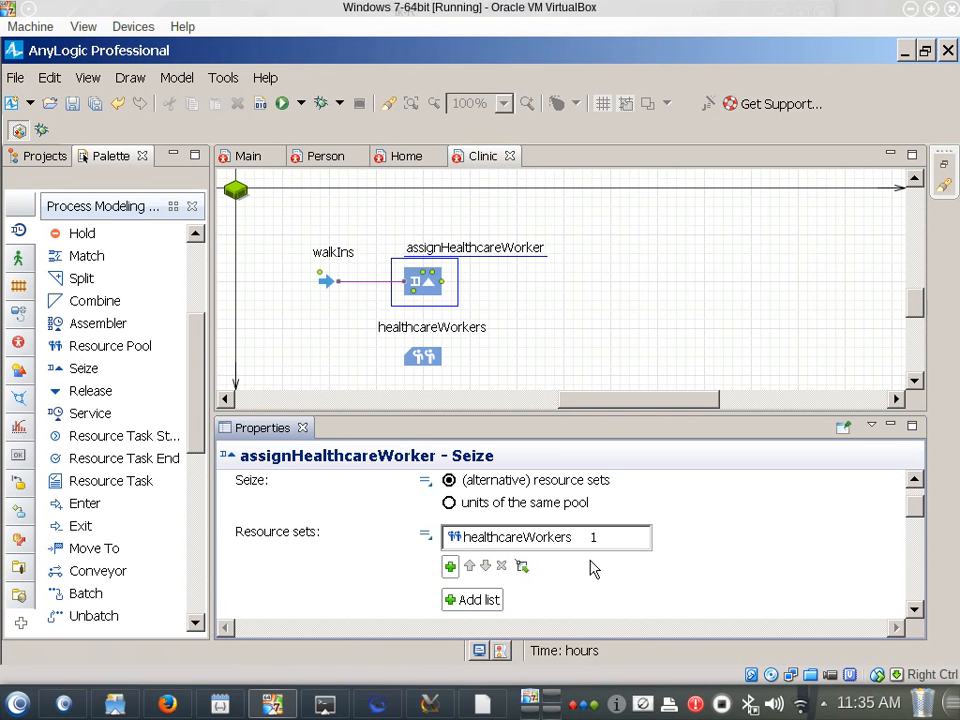
pyautogui.scroll(-1, 665, 566)
pyautogui.scroll(1, 662, 570)
pyautogui.scroll(1, 398, 528)
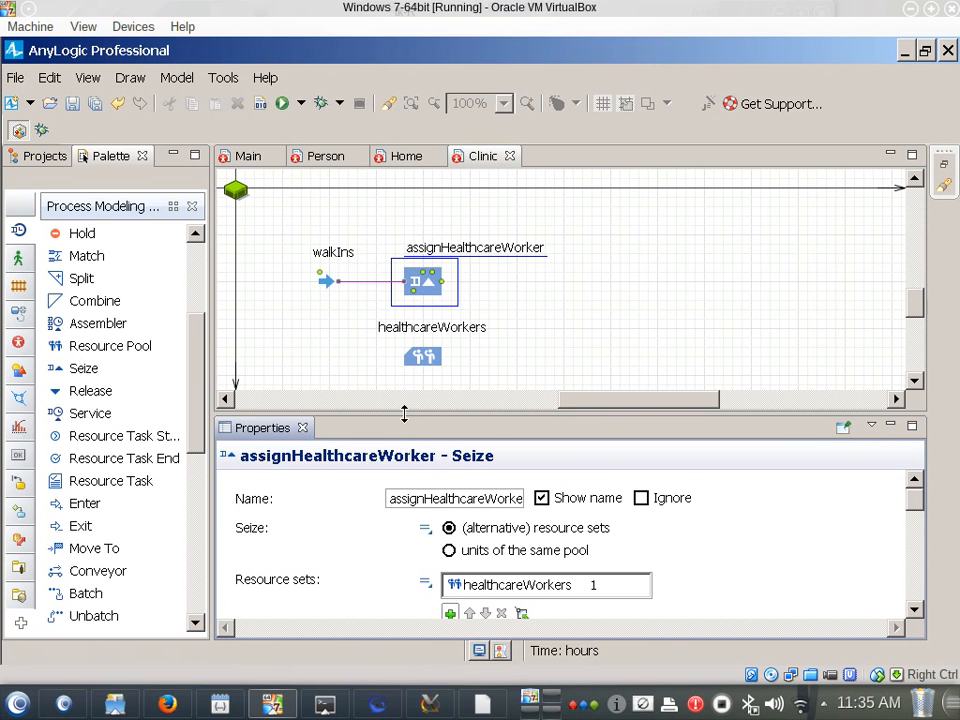
pyautogui.moveTo(404, 413); pyautogui.dragTo(405, 374)
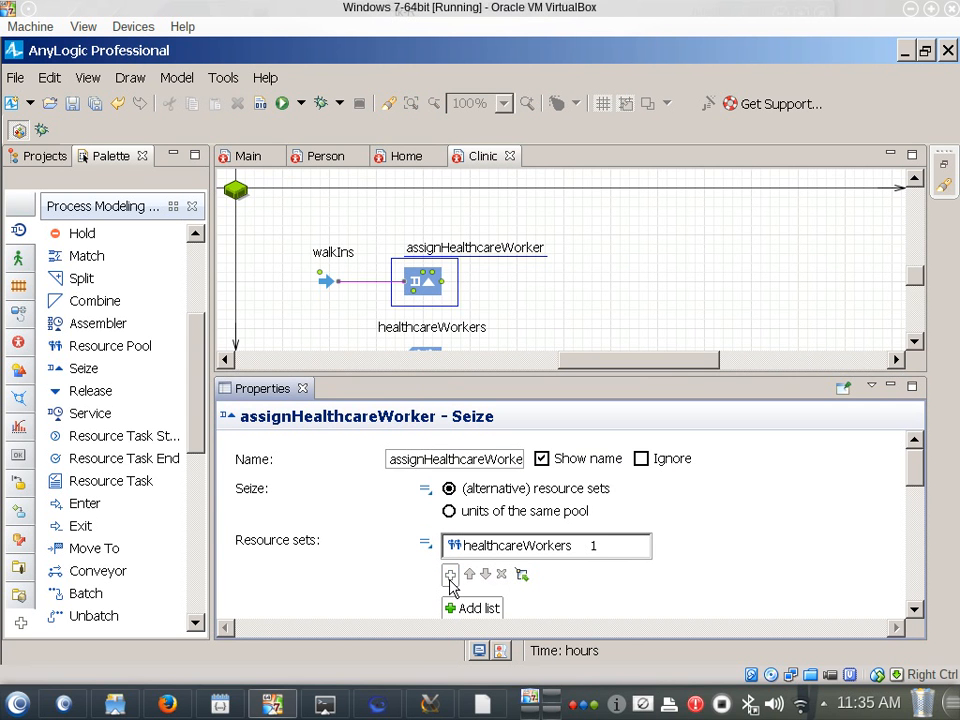
# Remove healthcareWorkers from the block's resource sets and add the same pool again.
pyautogui.click(500, 547)
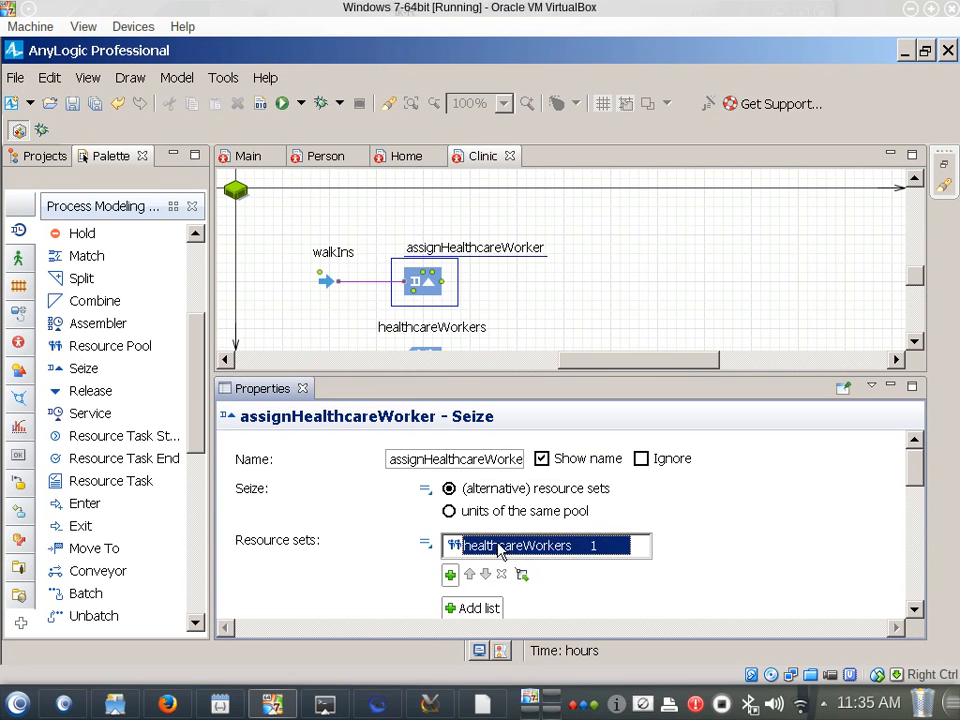
pyautogui.click(502, 574)
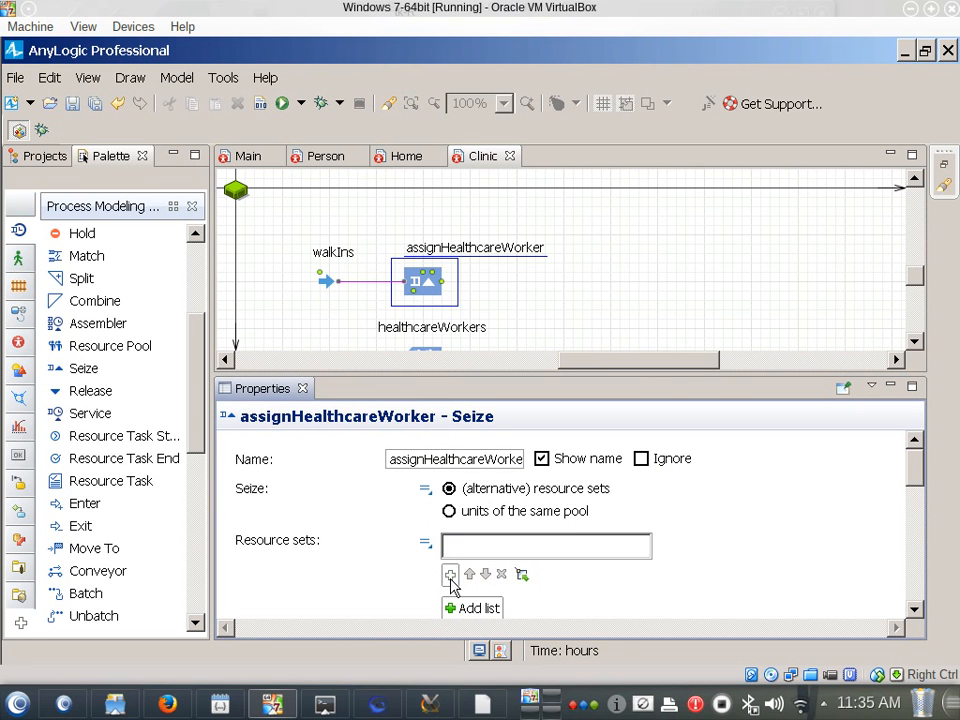
pyautogui.click(451, 575)
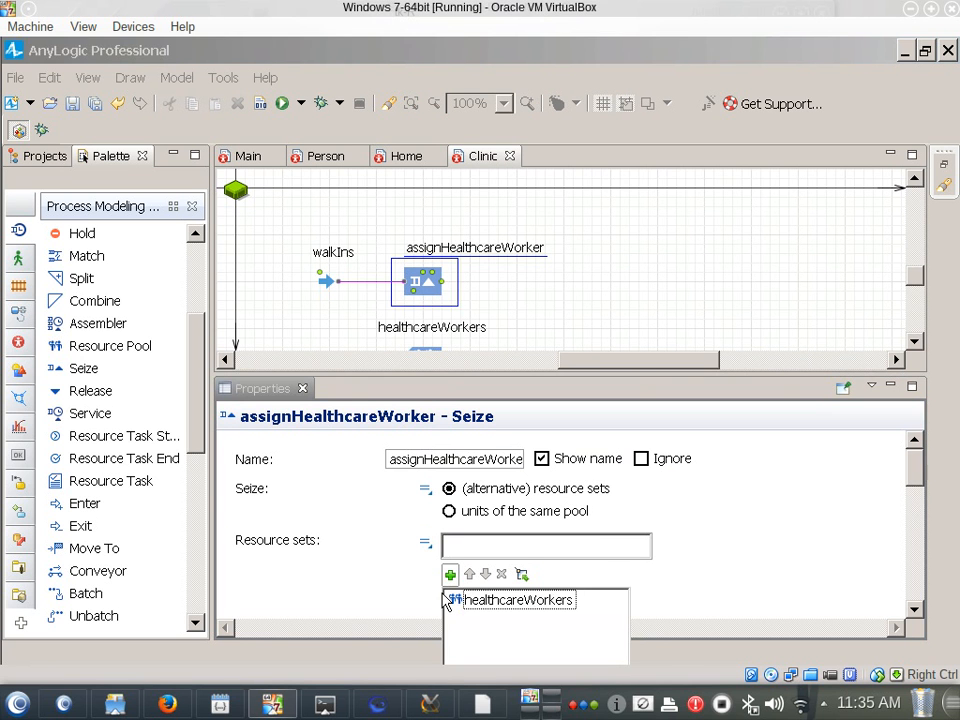
pyautogui.click(496, 605)
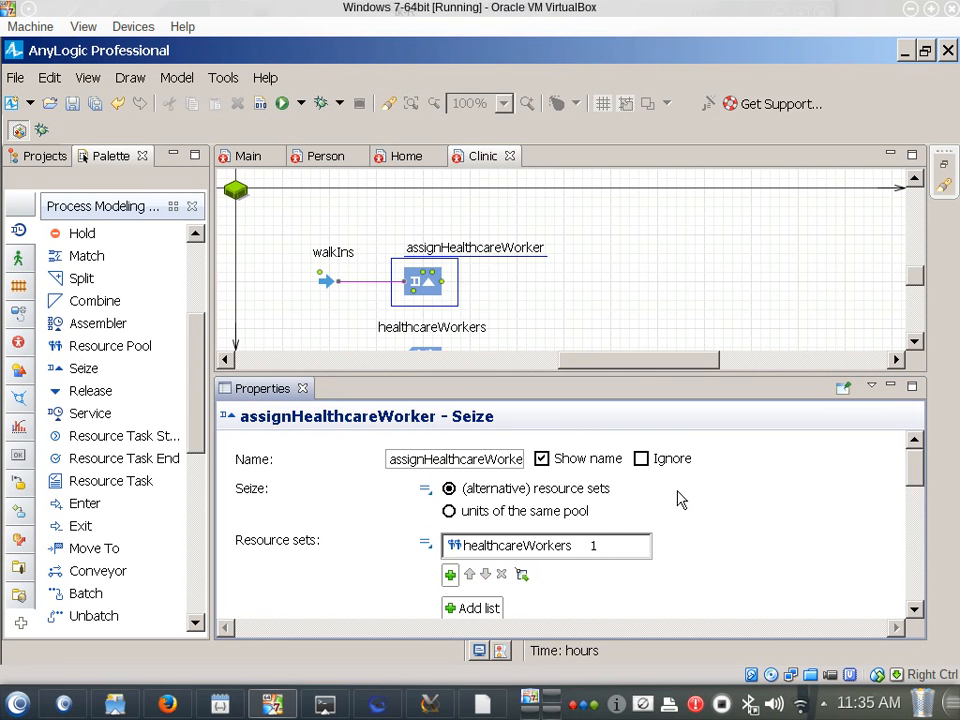
# Enable the maximum queue capacity option for the assignHealthcareWorker Seize block.
pyautogui.scroll(-3, 710, 510)
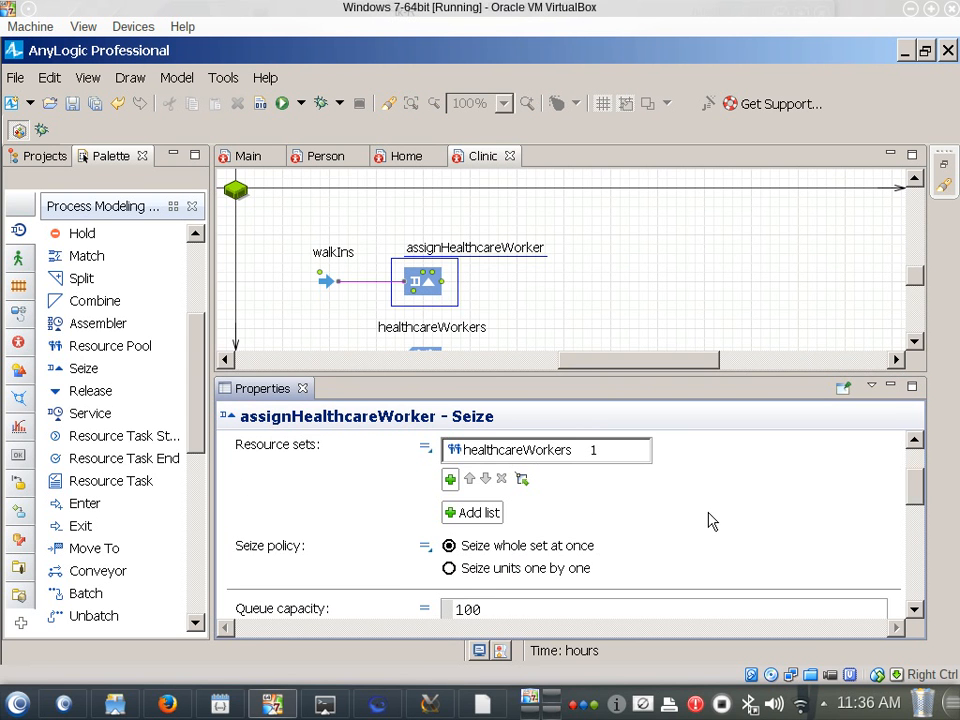
pyautogui.scroll(-2, 706, 525)
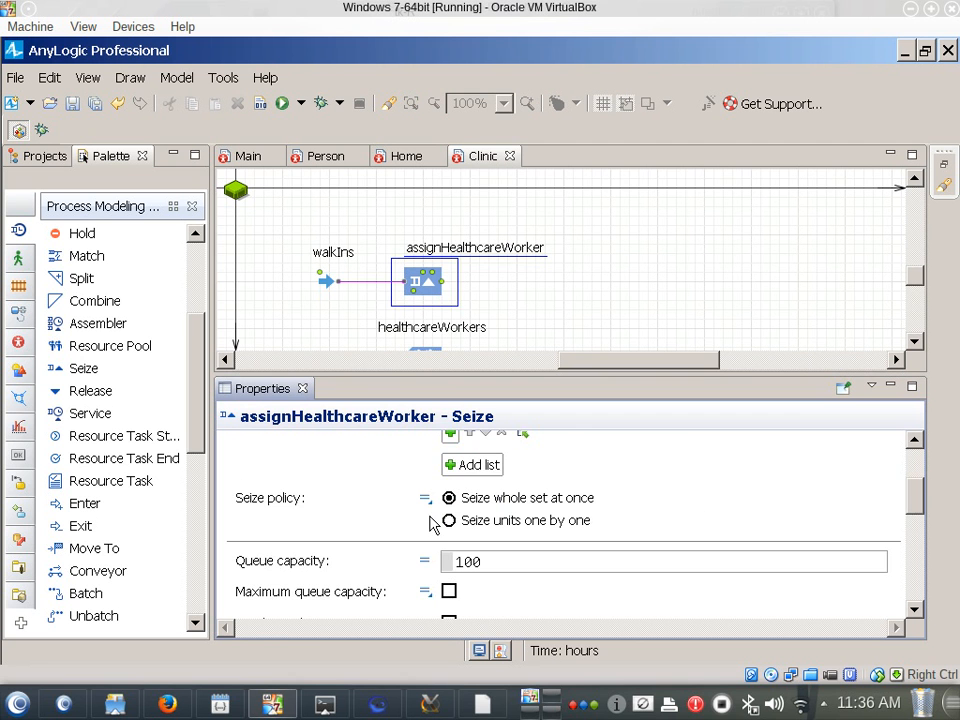
pyautogui.scroll(-2, 422, 542)
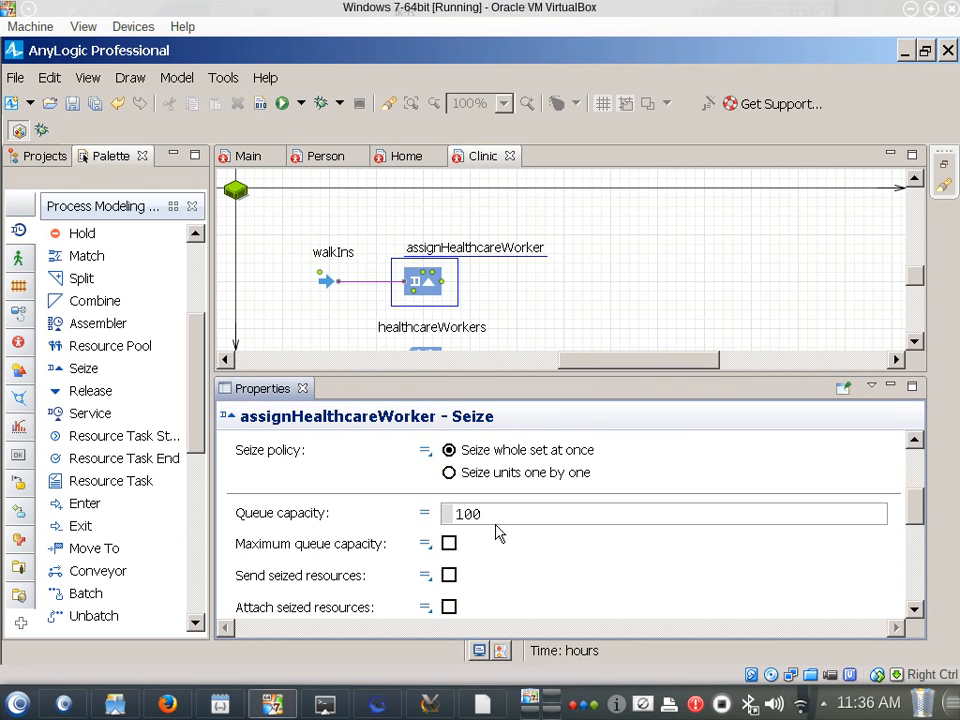
pyautogui.click(449, 545)
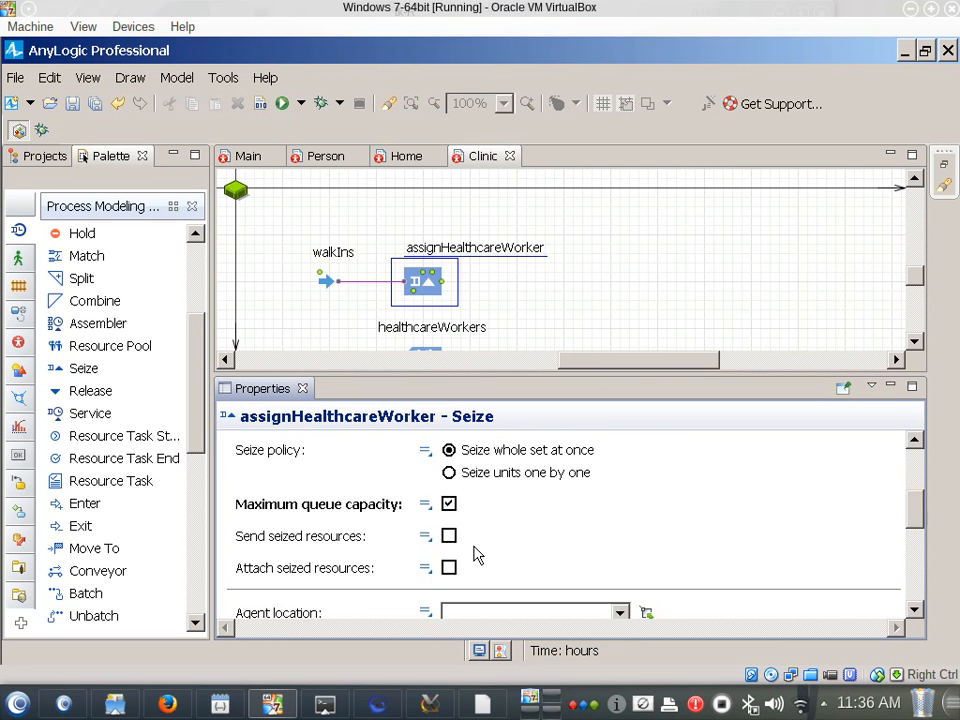
# Review the assignHealthcareWorker block's remaining settings, from resource sets and seize policy to agent location and agent type.
pyautogui.scroll(-2, 538, 503)
pyautogui.scroll(-2, 536, 503)
pyautogui.scroll(2, 536, 503)
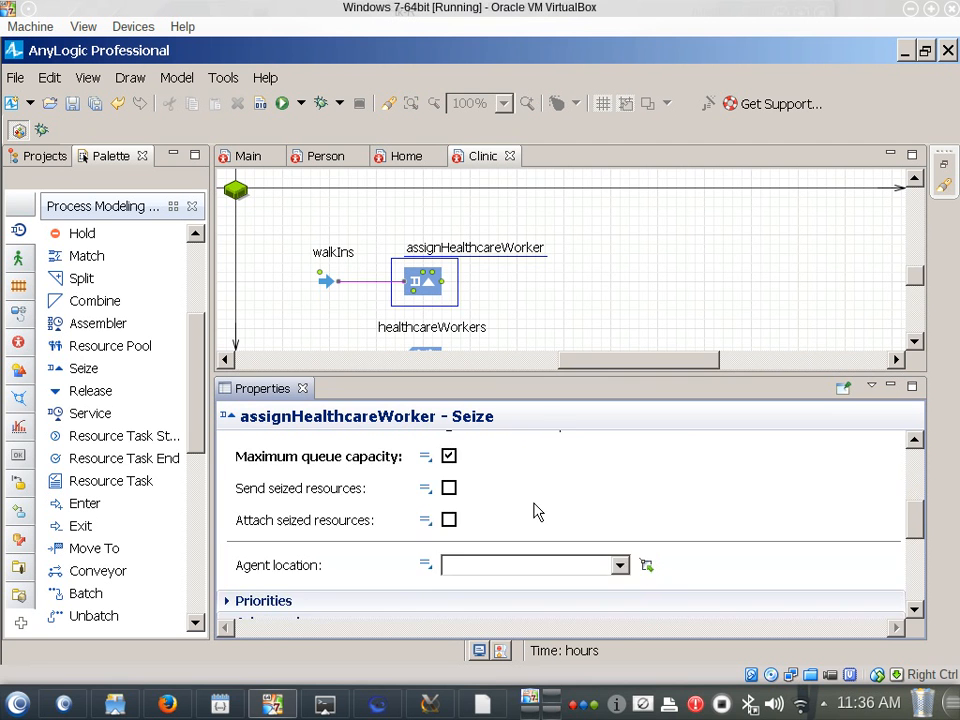
pyautogui.scroll(-4, 534, 508)
pyautogui.scroll(4, 532, 509)
pyautogui.scroll(6, 422, 531)
pyautogui.scroll(-6, 425, 533)
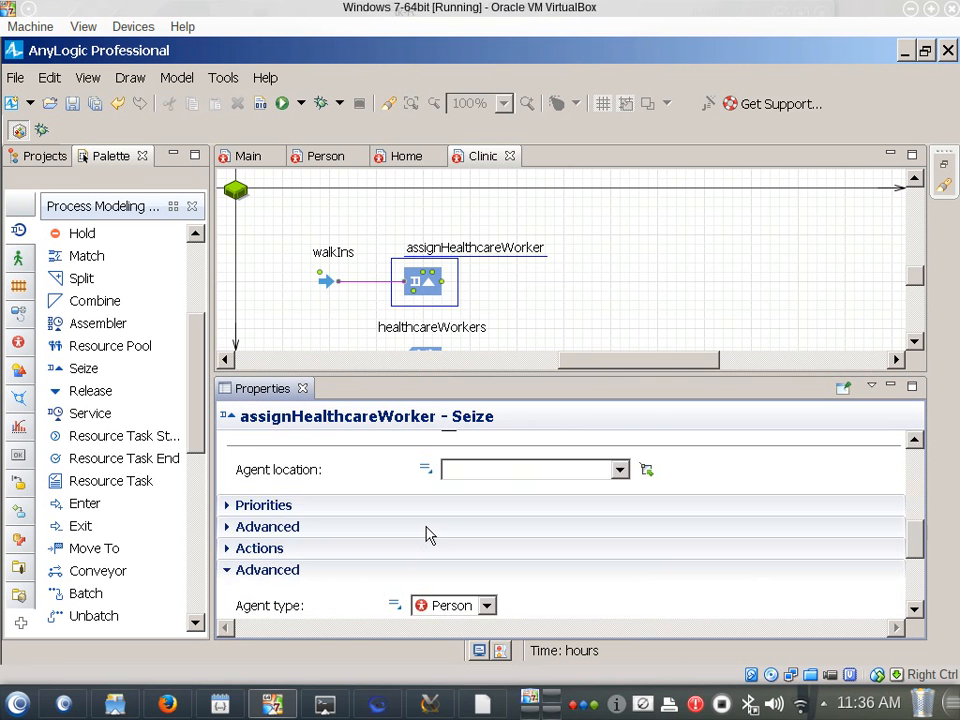
pyautogui.scroll(-8, 425, 533)
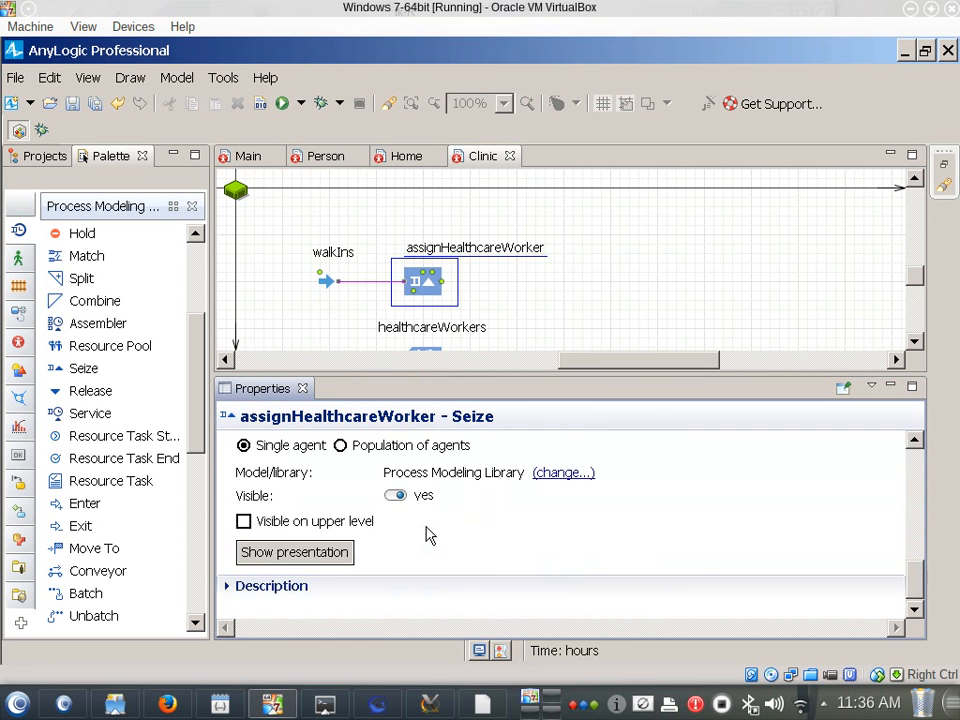
pyautogui.scroll(6, 428, 535)
pyautogui.scroll(4, 425, 533)
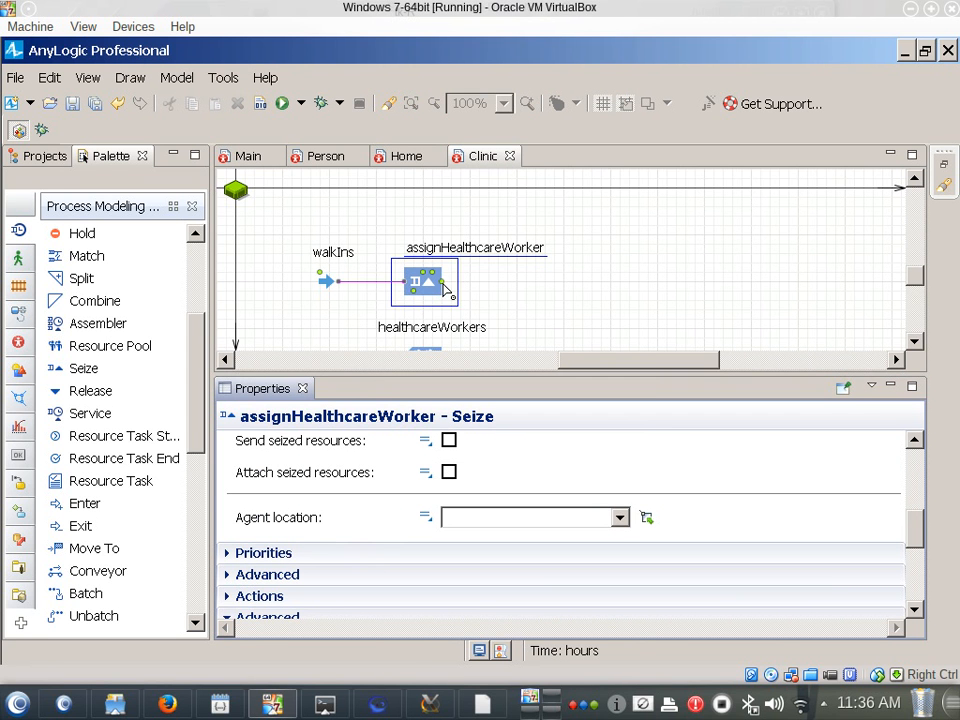
pyautogui.scroll(-2, 754, 546)
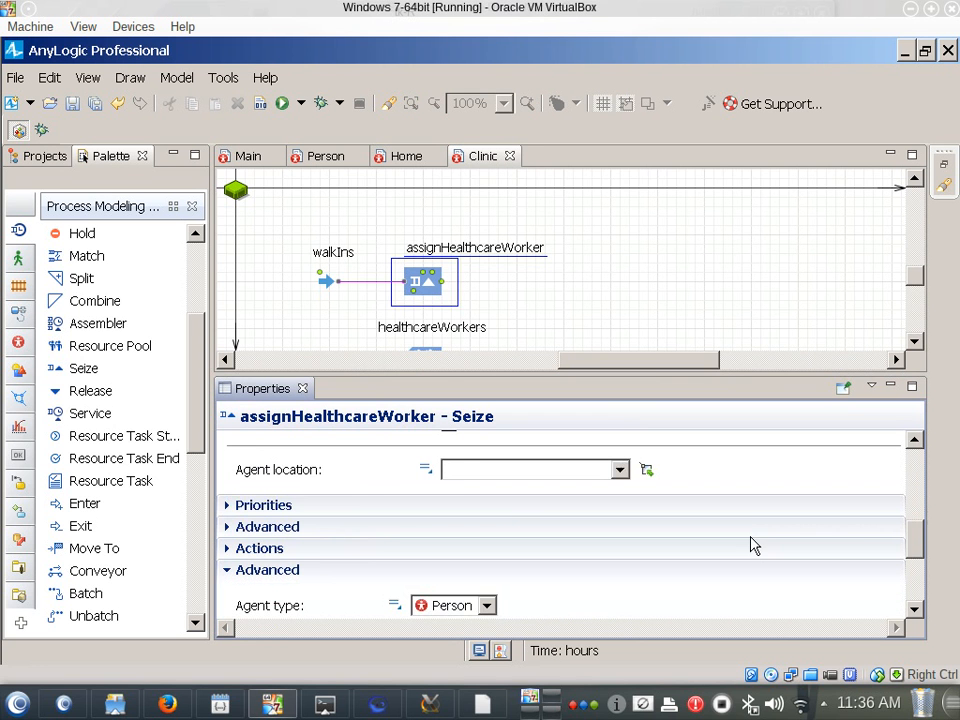
pyautogui.scroll(-5, 754, 546)
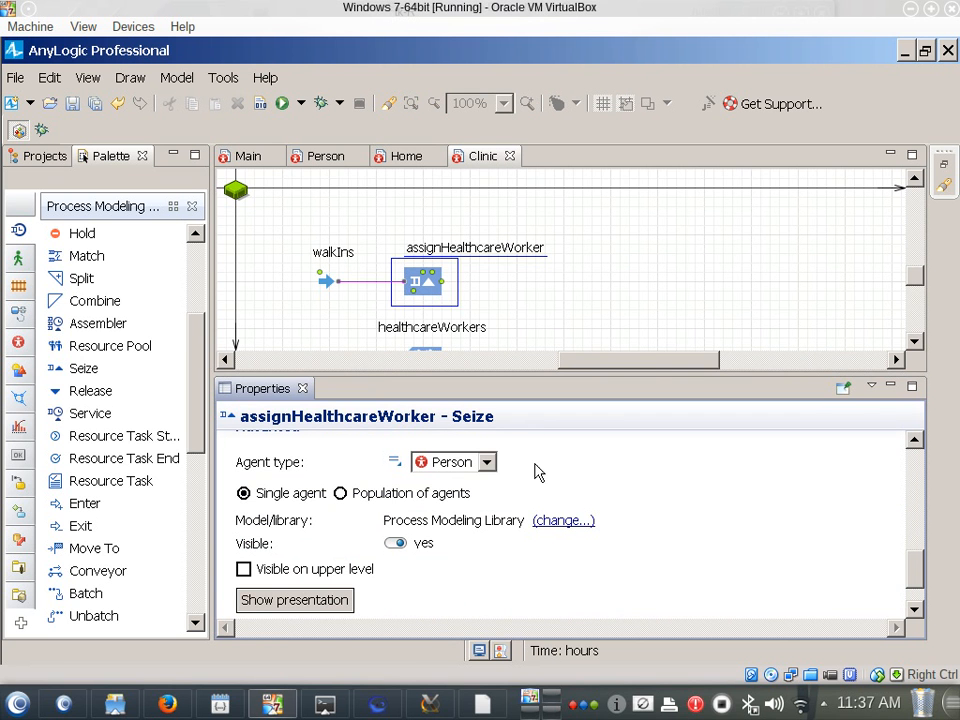
pyautogui.scroll(-2, 556, 523)
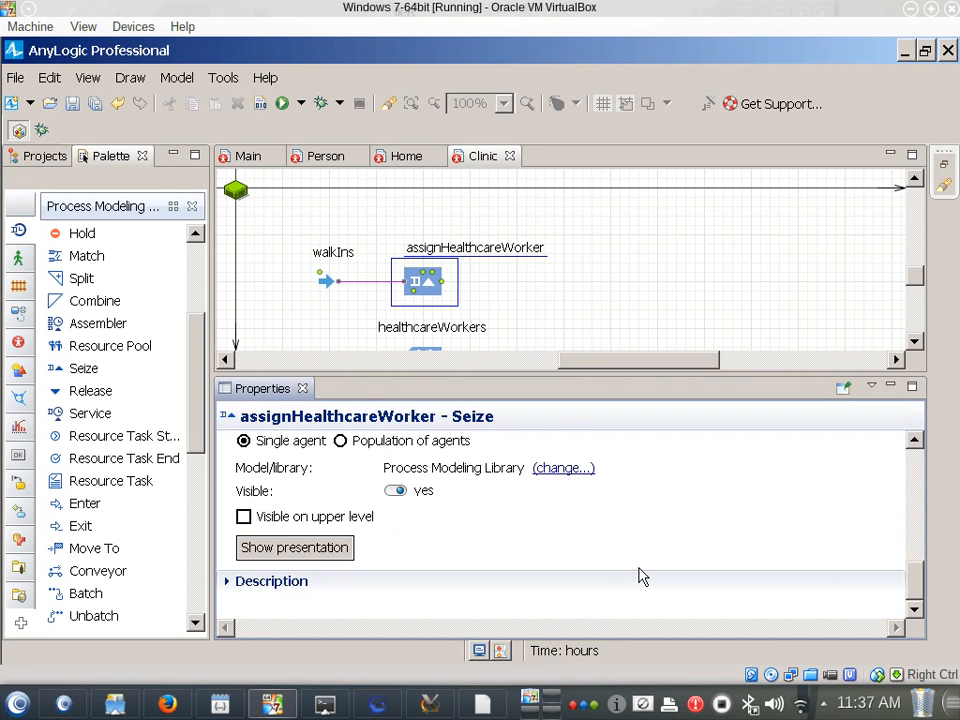
pyautogui.scroll(3, 640, 574)
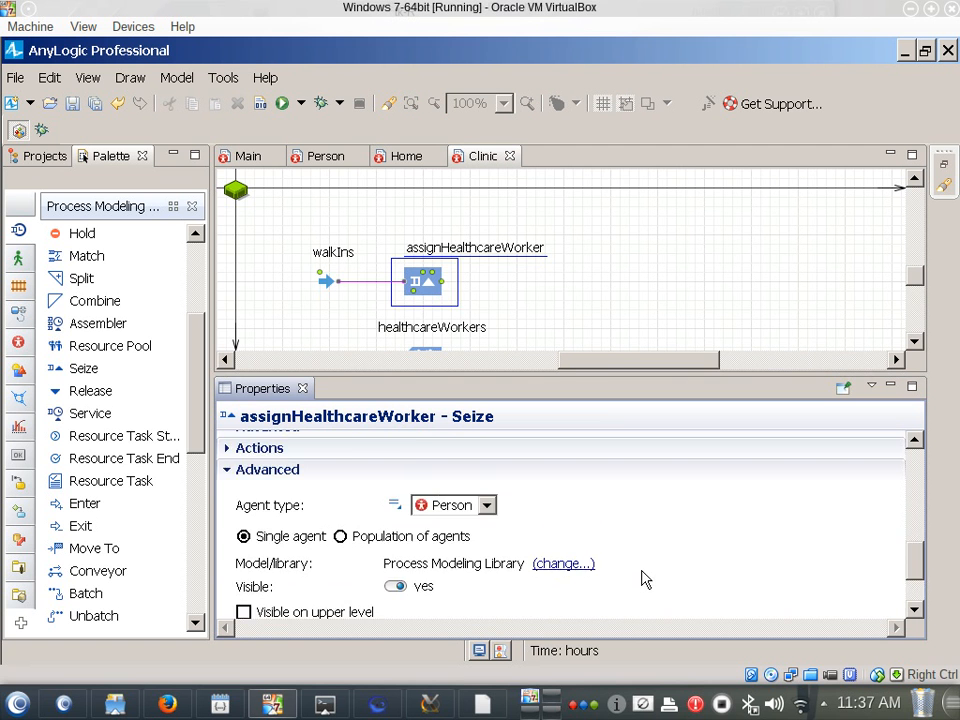
pyautogui.scroll(-3, 645, 585)
pyautogui.scroll(5, 650, 592)
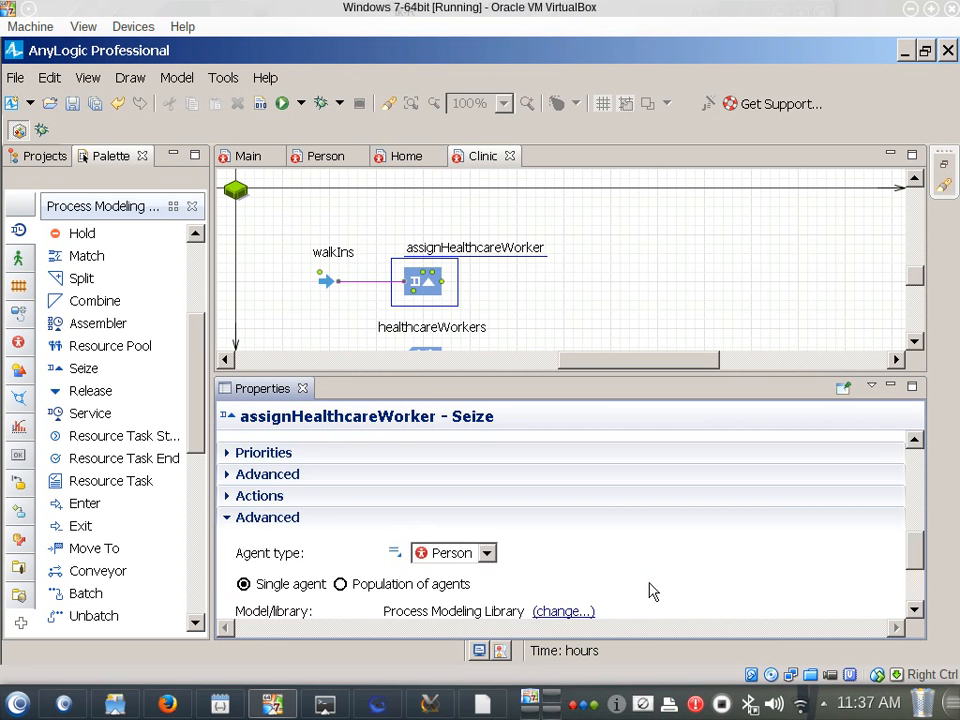
pyautogui.scroll(6, 650, 592)
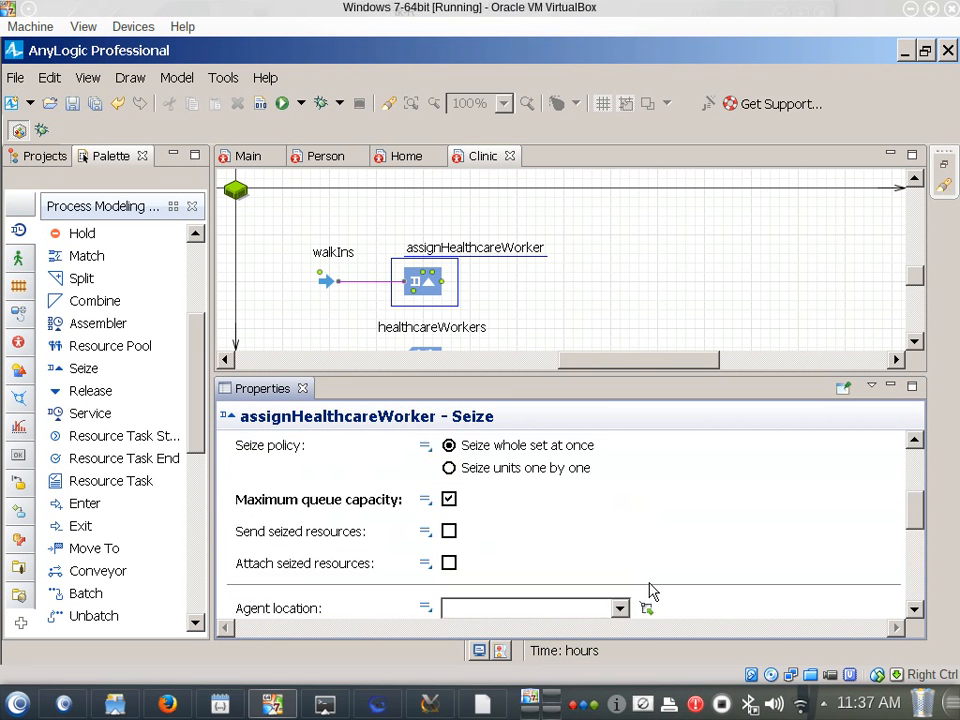
pyautogui.scroll(5, 652, 594)
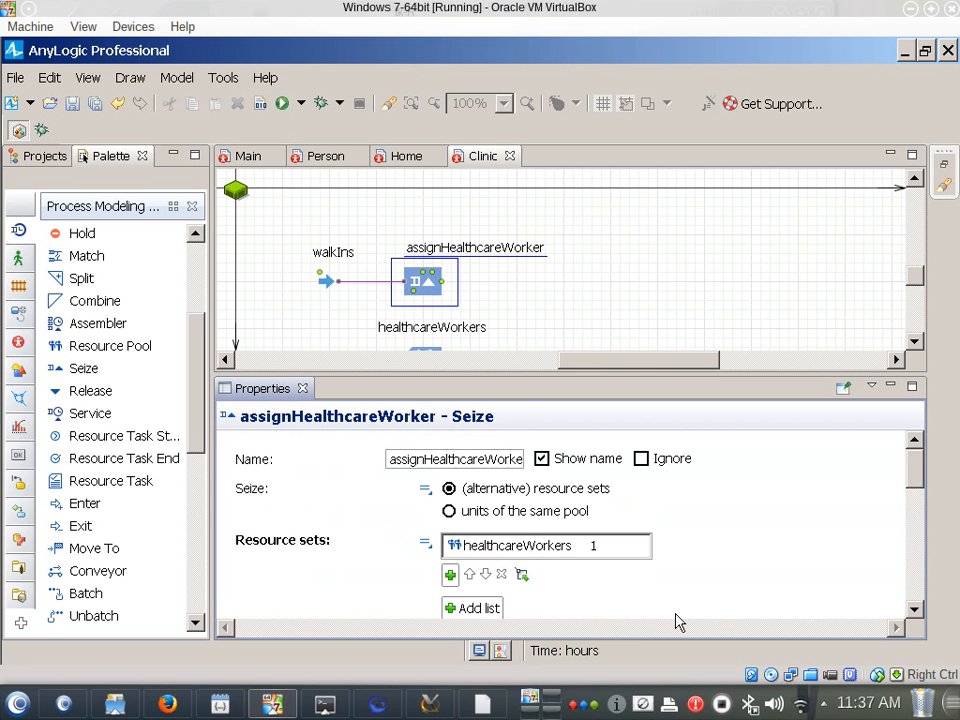
pyautogui.scroll(-5, 678, 630)
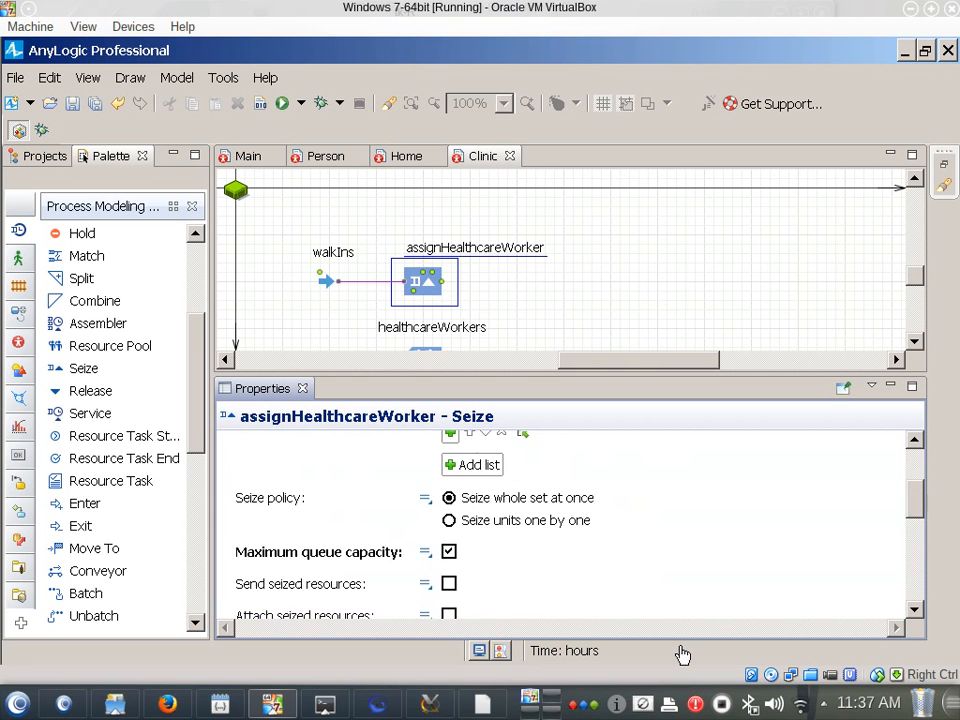
pyautogui.scroll(-1, 467, 557)
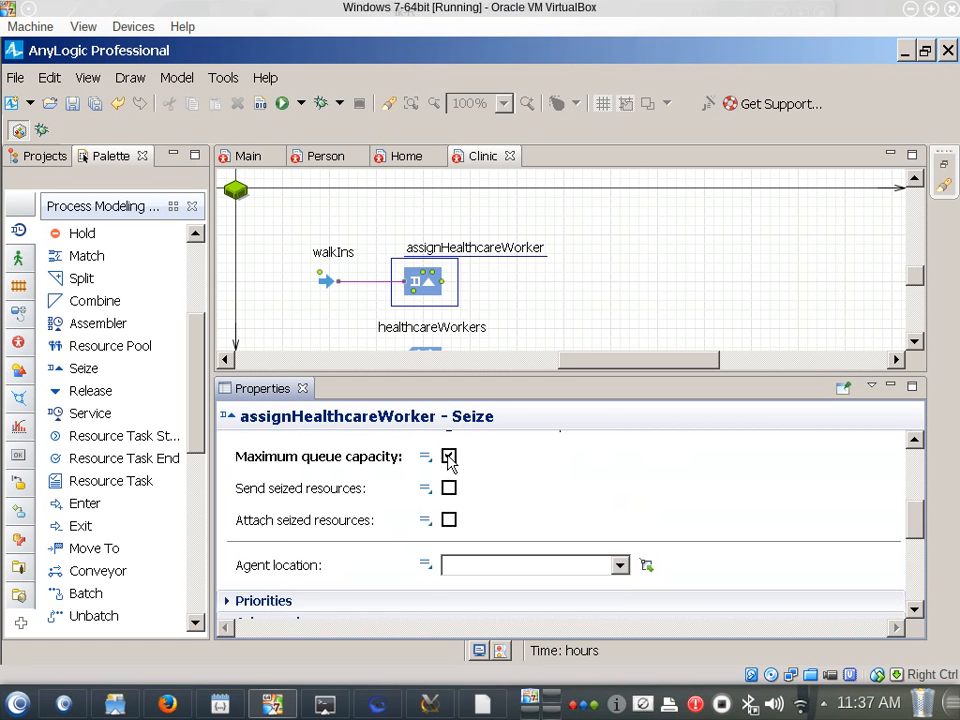
pyautogui.scroll(1, 450, 457)
pyautogui.scroll(-1, 477, 483)
pyautogui.scroll(1, 477, 483)
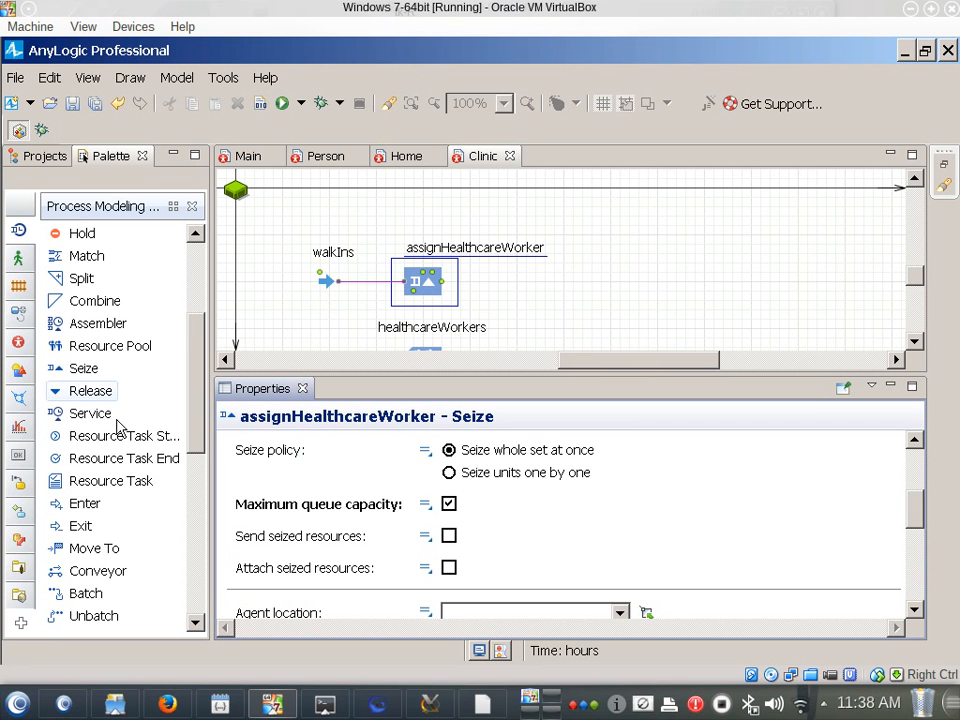
pyautogui.moveTo(5, 598)
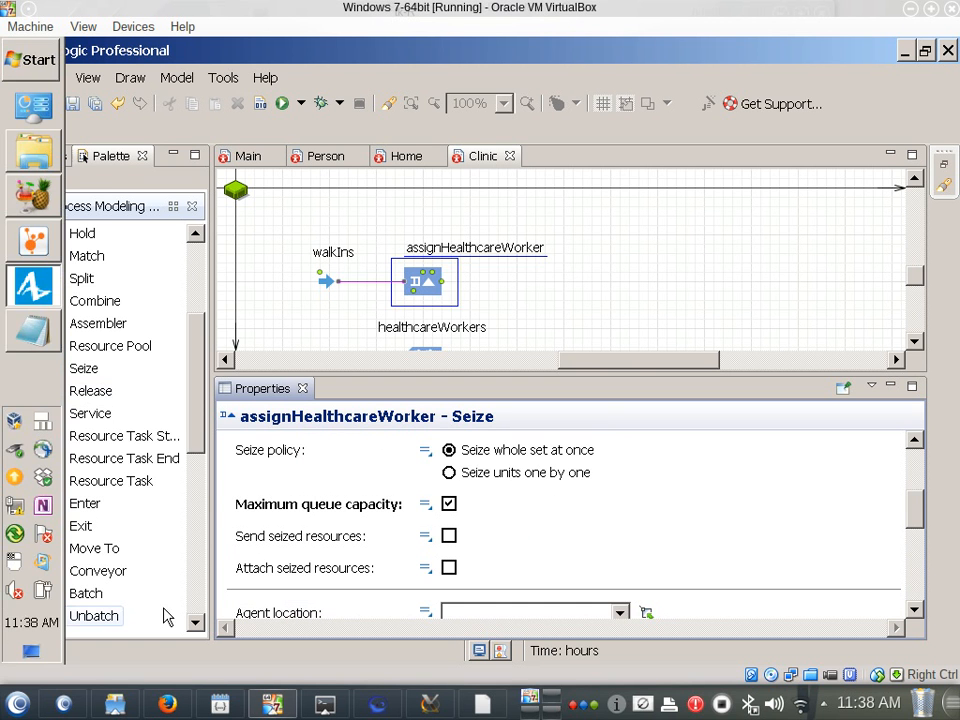
# Add a Delay block to the flow, connected to the output of assignHealthcareWorker.
pyautogui.scroll(-3, 180, 508)
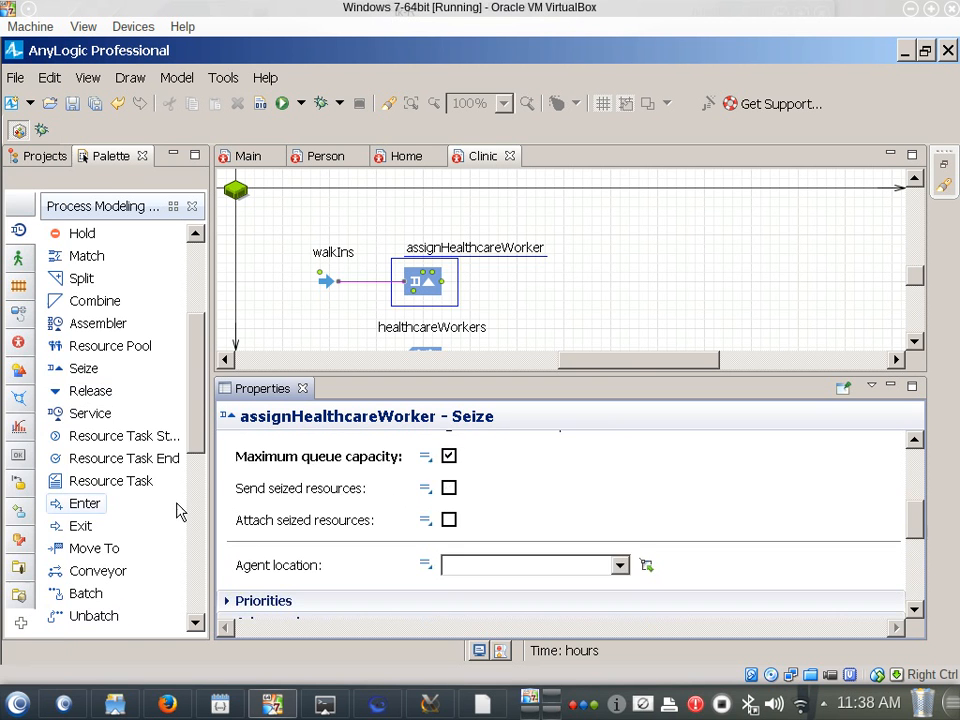
pyautogui.moveTo(193, 439)
pyautogui.mouseDown()
pyautogui.moveTo(199, 497)
pyautogui.moveTo(210, 445)
pyautogui.mouseUp()
pyautogui.scroll(3, 120, 400)
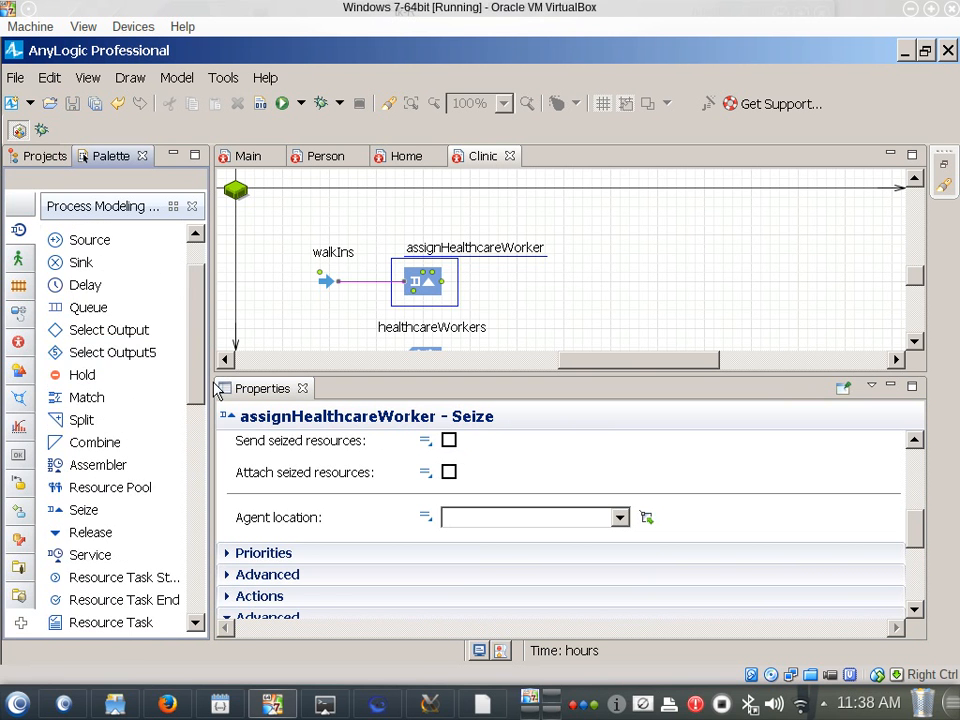
pyautogui.moveTo(74, 290); pyautogui.dragTo(534, 283)
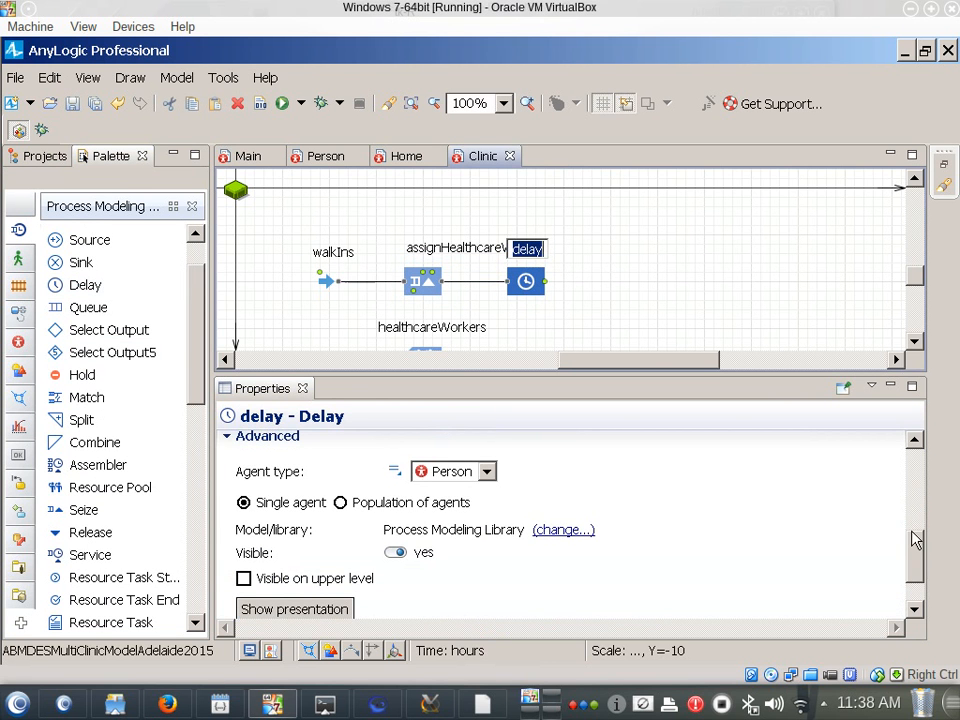
# Rename the new Delay block as treatment.
pyautogui.moveTo(915, 546); pyautogui.dragTo(915, 444)
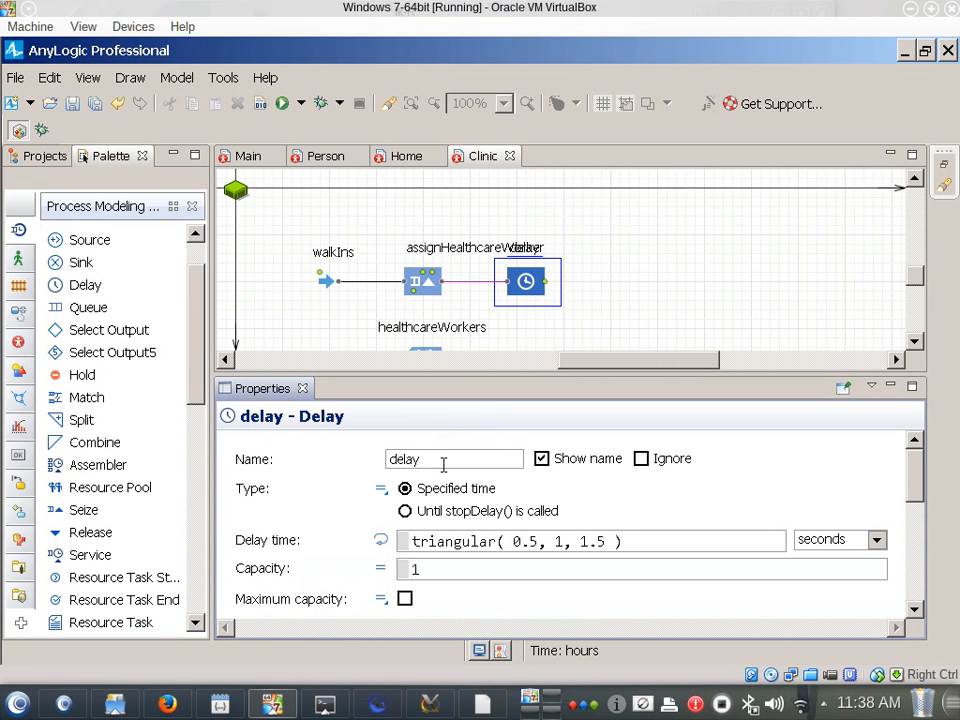
pyautogui.moveTo(443, 461); pyautogui.dragTo(388, 459)
pyautogui.write('treatment')
pyautogui.click(492, 547)
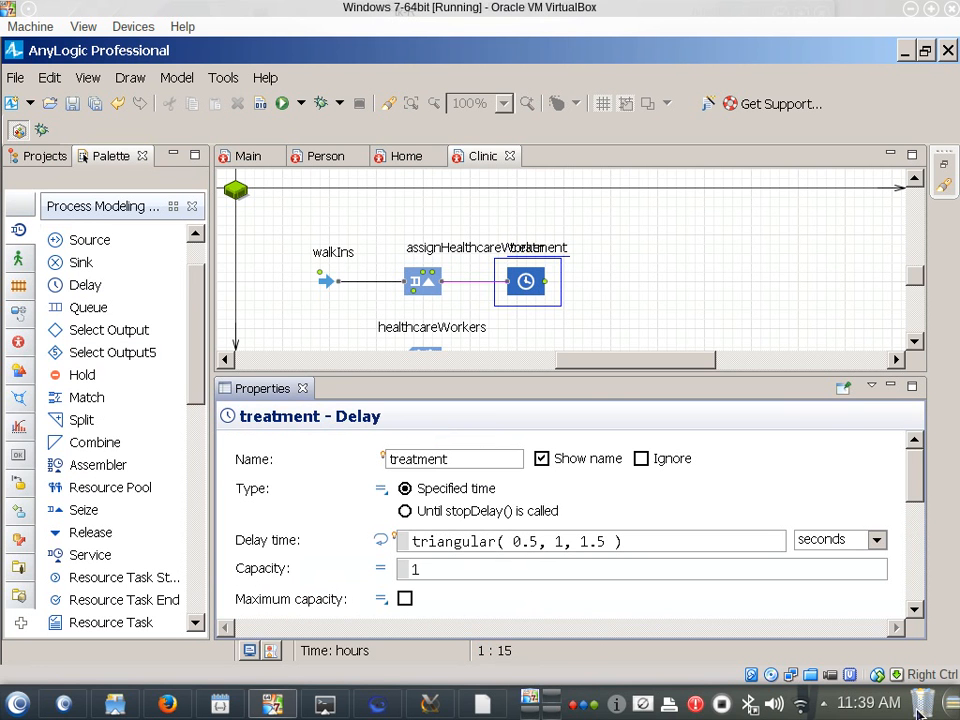
# Set the treatment delay time unit to minutes and the first parameter of its triangular distribution to 30.
pyautogui.click(875, 541)
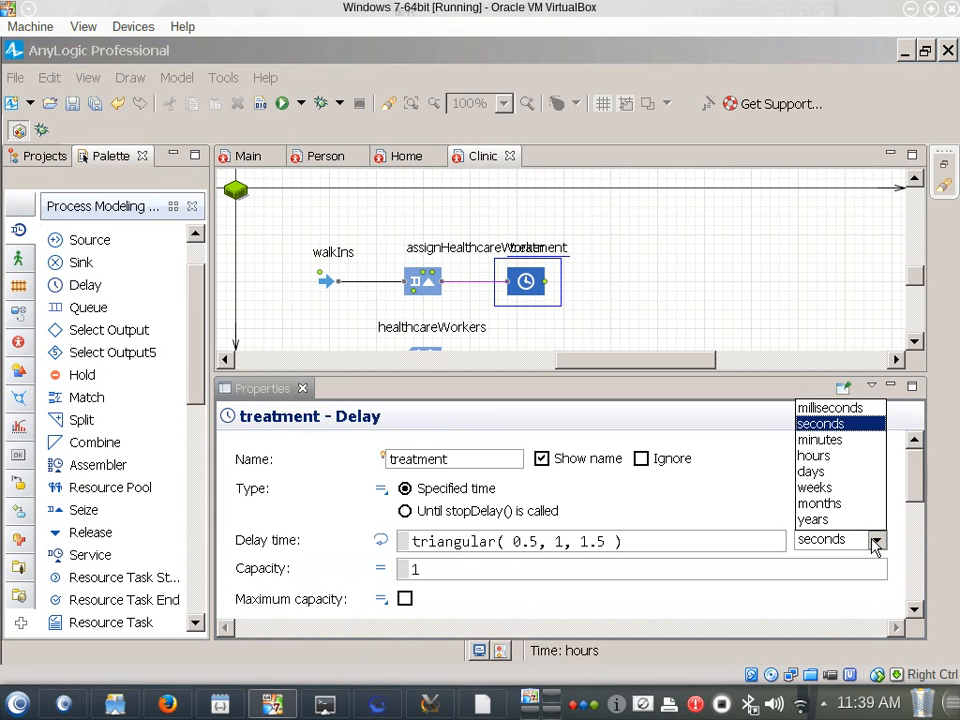
pyautogui.click(818, 440)
pyautogui.click(513, 541)
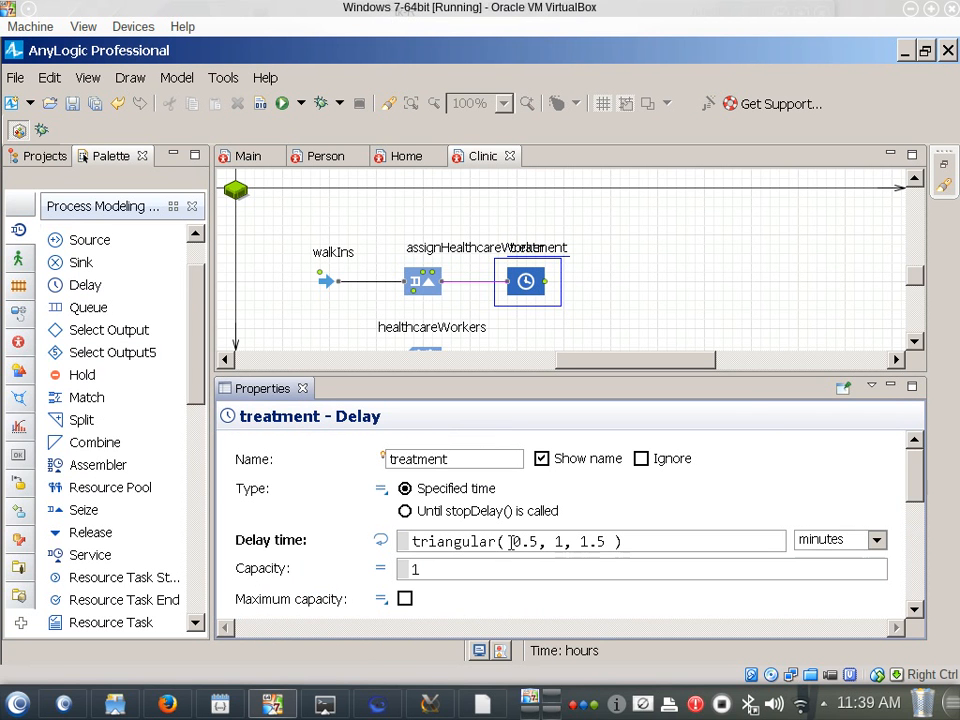
pyautogui.hotkey('shift', 'Right')
pyautogui.hotkey('shift', 'Right')
pyautogui.hotkey('shift', 'Right')
pyautogui.write('3')
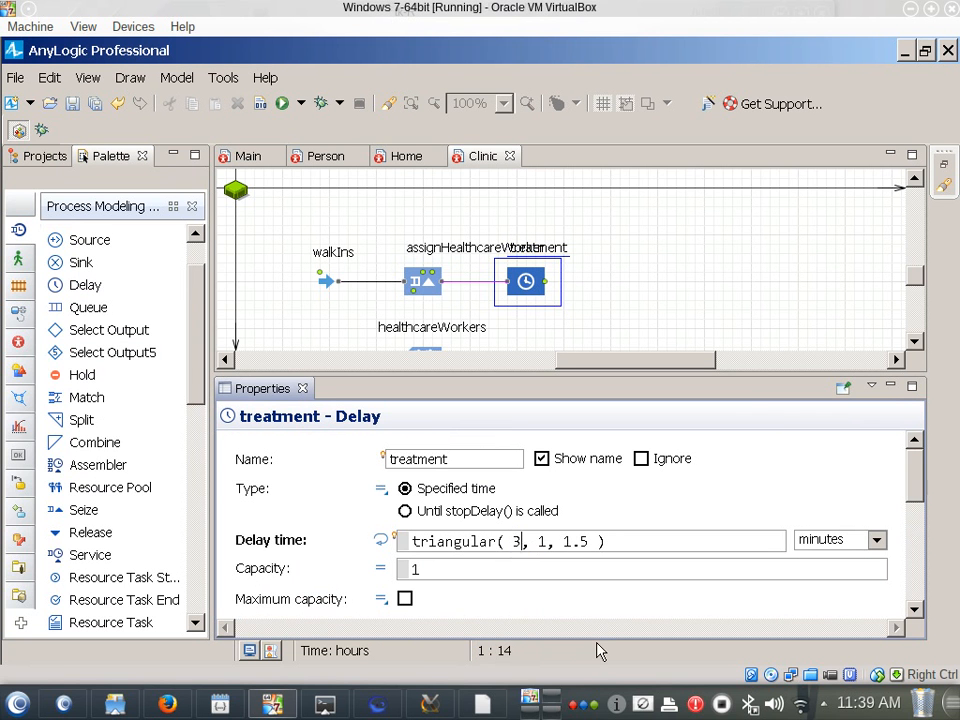
pyautogui.write('0')
# Set the second and third parameters of the treatment block's triangular delay time to 45 and 60.
pyautogui.press('Right')
pyautogui.press('Right')
pyautogui.hotkey('shift', 'Right')
pyautogui.write('45')
pyautogui.press('Right')
pyautogui.press('Right')
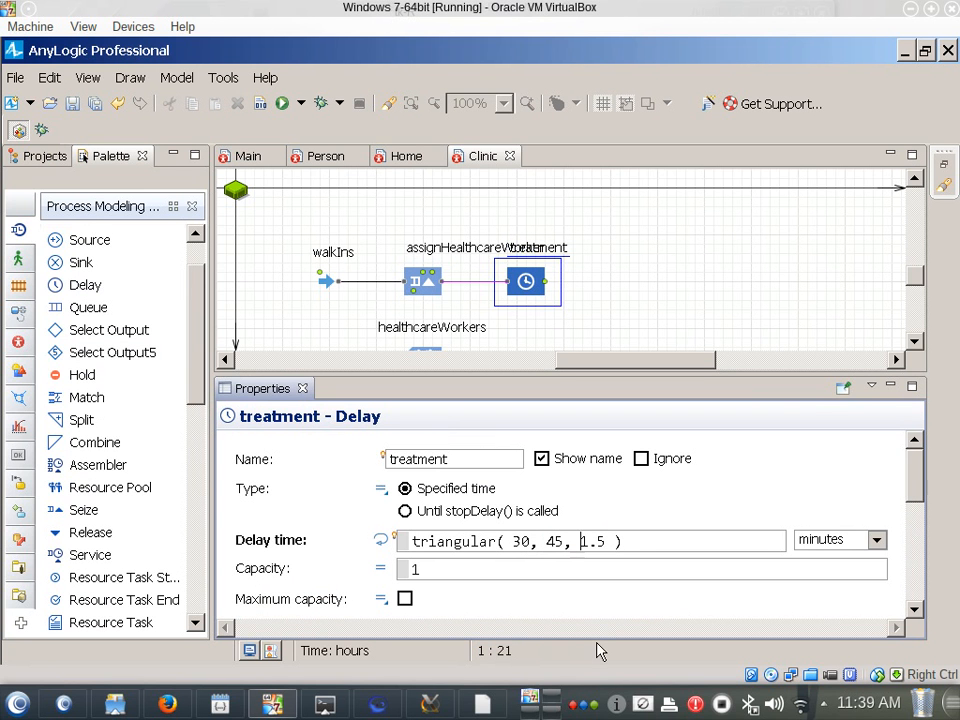
pyautogui.hotkey('shift', 'Right')
pyautogui.hotkey('shift', 'Right')
pyautogui.hotkey('shift', 'Right')
pyautogui.write('60')
pyautogui.hotkey('shift', 'Right')
pyautogui.press('Delete')
# Review the second and third parameters and the complete triangular expression of the treatment delay time.
pyautogui.press('Left')
pyautogui.press('Left')
pyautogui.press('Left')
pyautogui.press('Left')
pyautogui.hotkey('shift', 'Left')
pyautogui.hotkey('shift', 'Left')
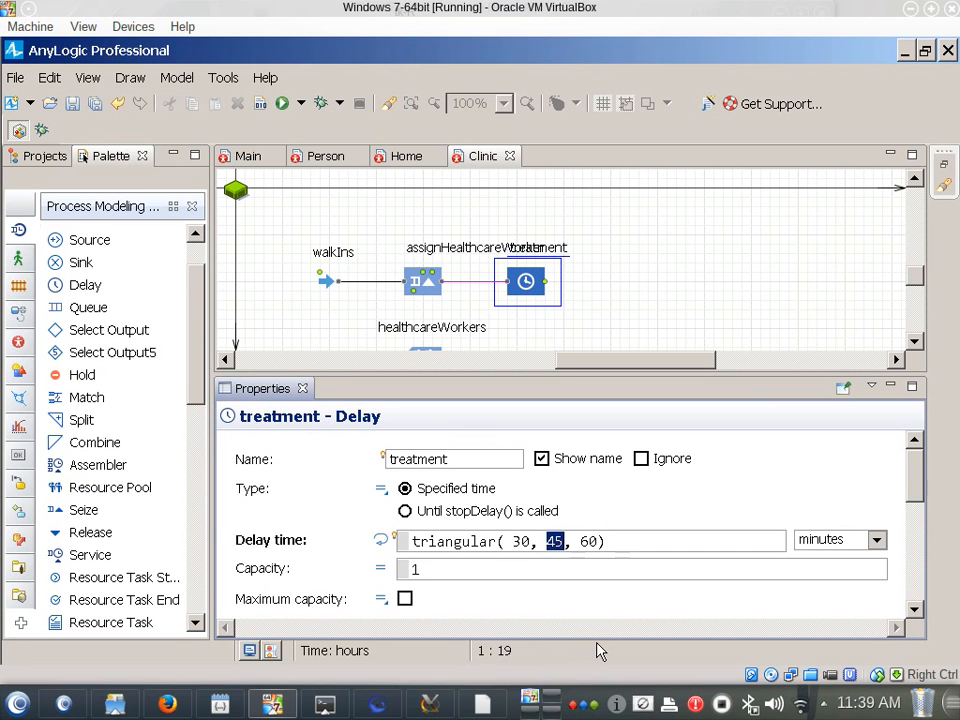
pyautogui.hotkey('shift', 'Right')
pyautogui.hotkey('shift', 'Right')
pyautogui.press('Right')
pyautogui.hotkey('shift', 'Right')
pyautogui.hotkey('shift', 'Right')
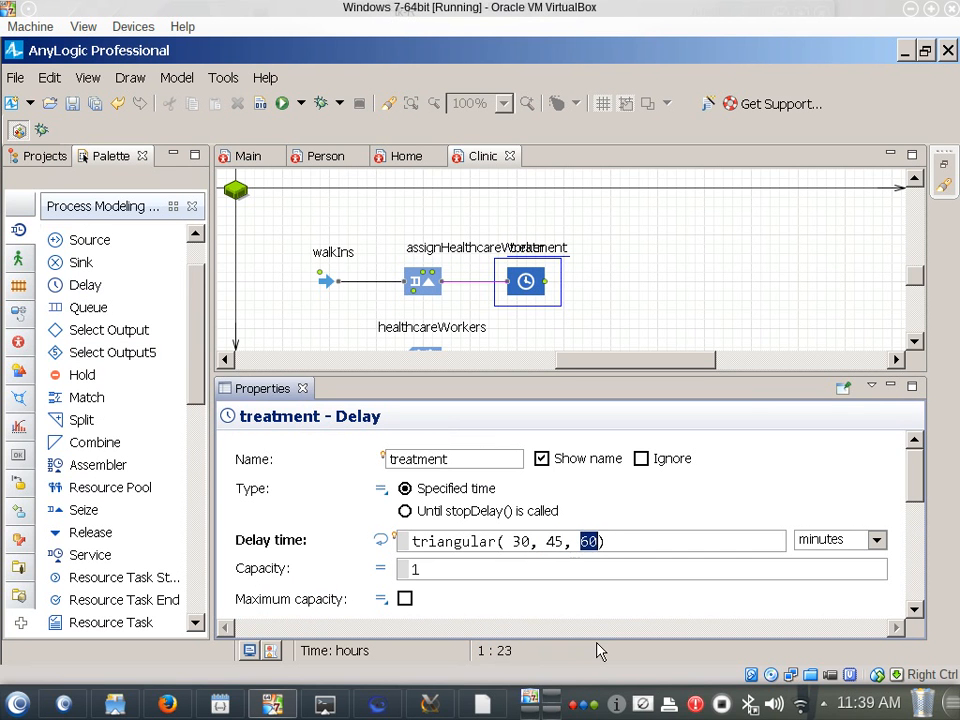
pyautogui.press('End')
pyautogui.hotkey('shift', 'Left')
pyautogui.hotkey('shift', 'Left')
pyautogui.hotkey('shift', 'Left')
pyautogui.hotkey('shift', 'Left')
pyautogui.hotkey('shift', 'Left')
pyautogui.hotkey('shift', 'Left')
pyautogui.hotkey('shift', 'Left')
pyautogui.hotkey('shift', 'Left')
pyautogui.hotkey('shift', 'Left')
pyautogui.hotkey('shift', 'Home')
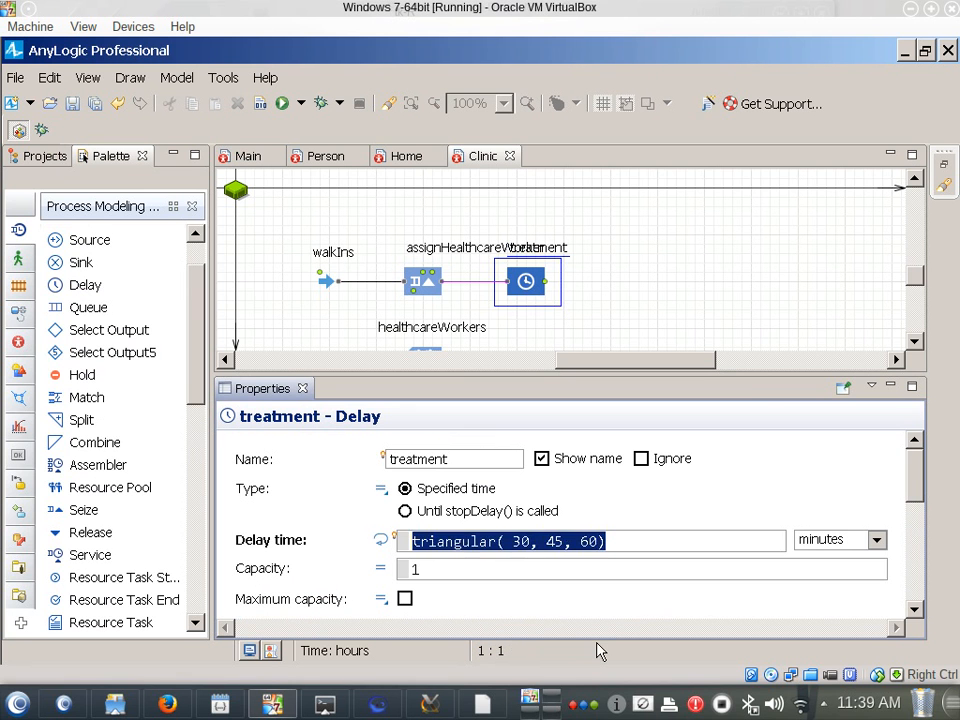
# Append * minutes() to the triangular expression in the treatment delay time.
pyautogui.press('End')
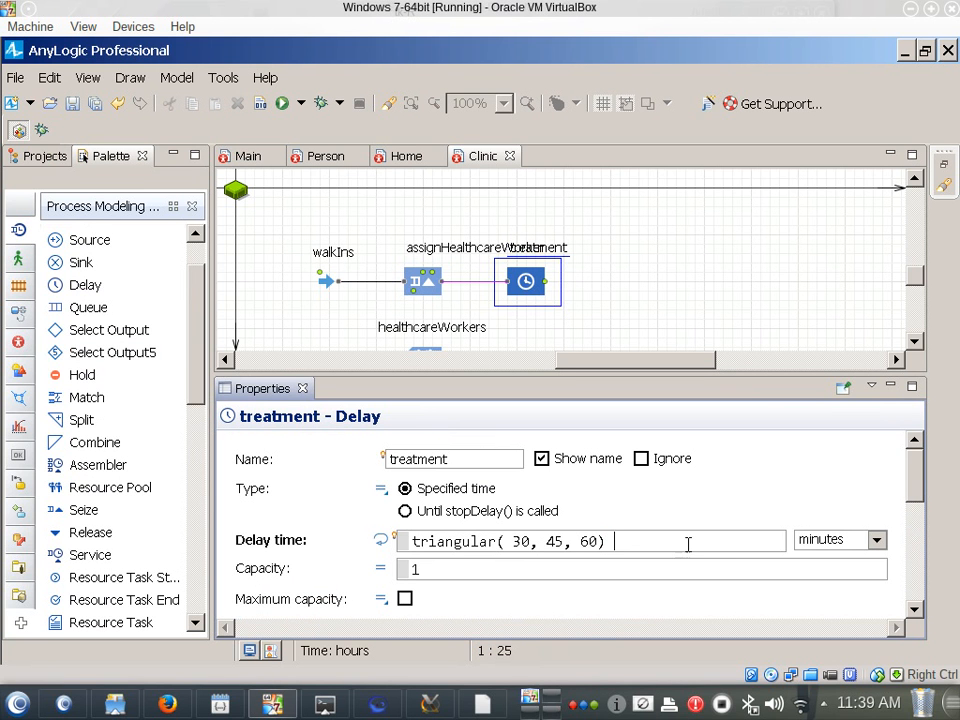
pyautogui.write('* minutes()')
pyautogui.hotkey('shift', 'Left')
pyautogui.hotkey('shift', 'Left')
pyautogui.hotkey('ctrl', 'shift', 'Left')
pyautogui.hotkey('ctrl', 'shift', 'Left')
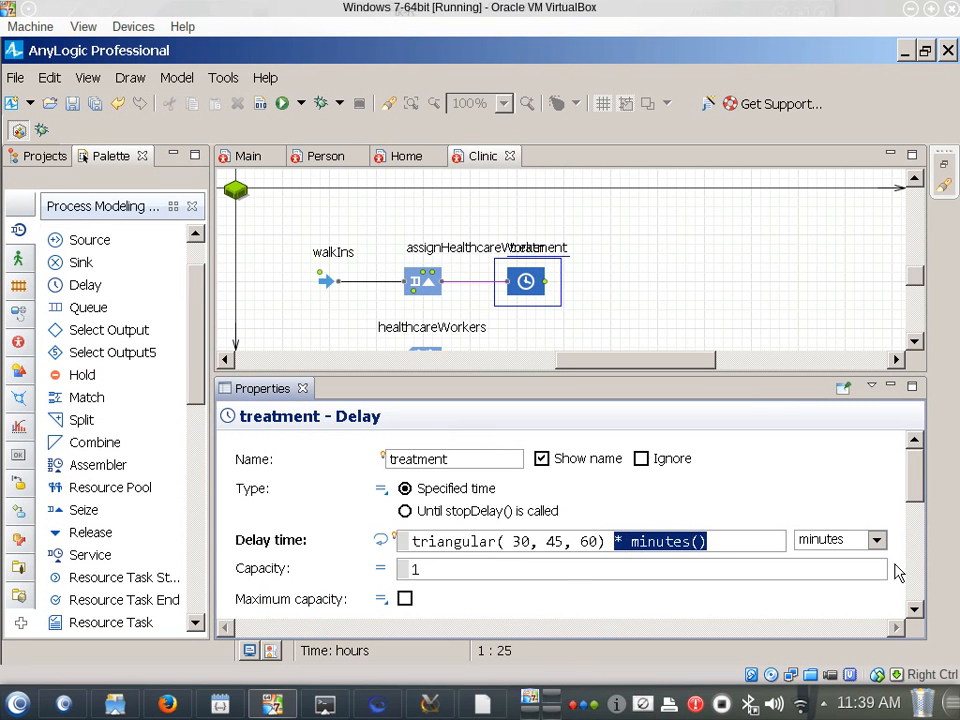
# Switch the treatment delay time unit to hours and back to minutes.
pyautogui.click(875, 540)
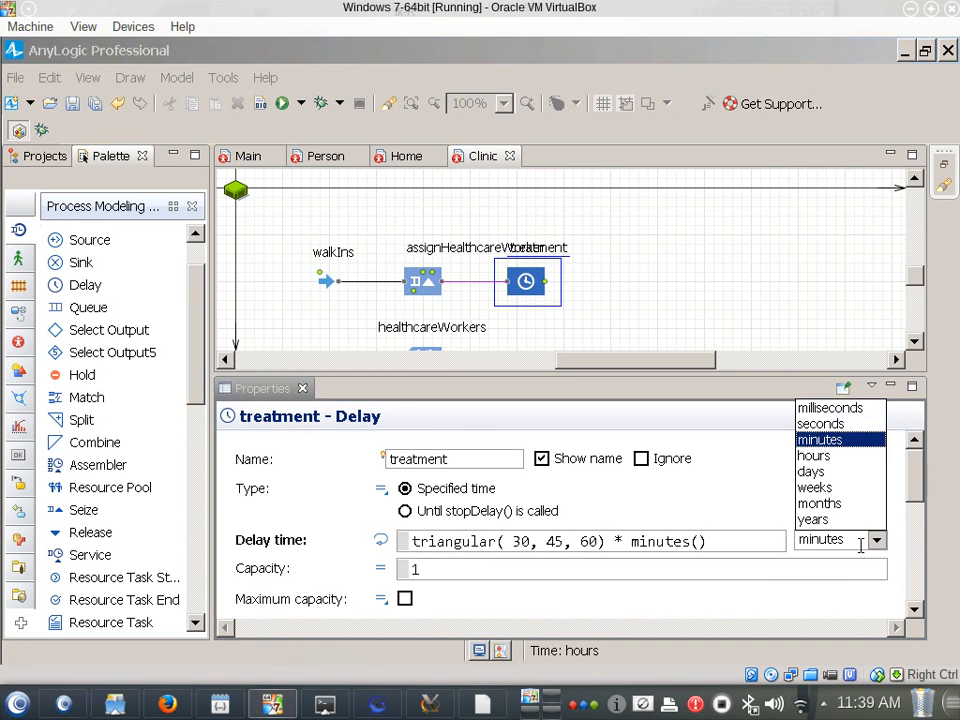
pyautogui.click(814, 455)
pyautogui.rightClick(746, 548)
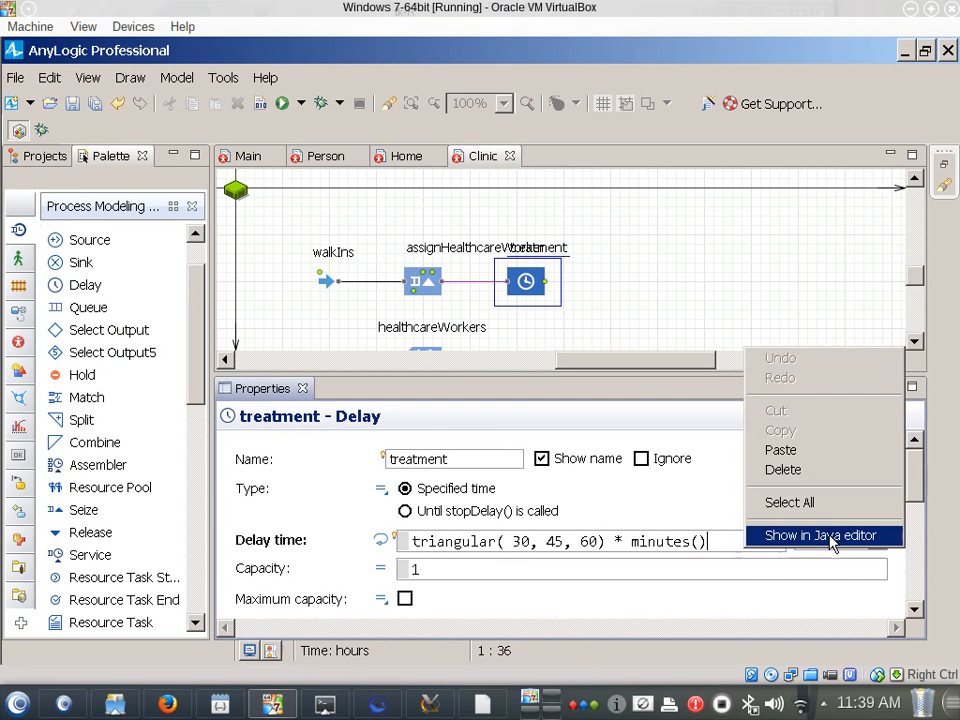
pyautogui.click(846, 570)
pyautogui.click(877, 540)
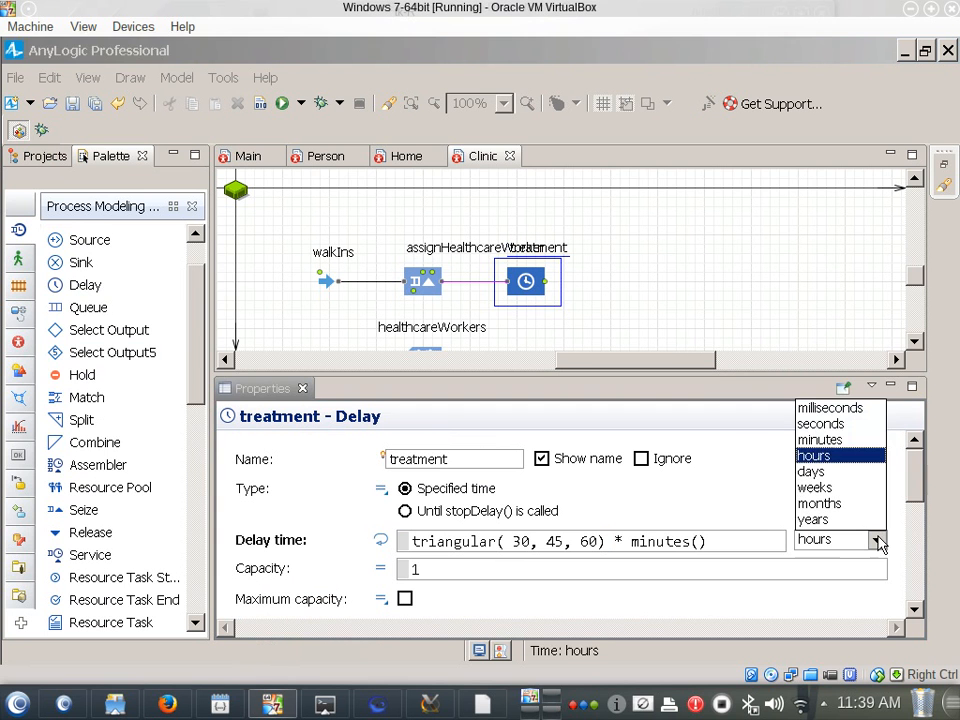
pyautogui.click(822, 440)
# Remove the * minutes() multiplier from the treatment delay time expression.
pyautogui.rightClick(685, 545)
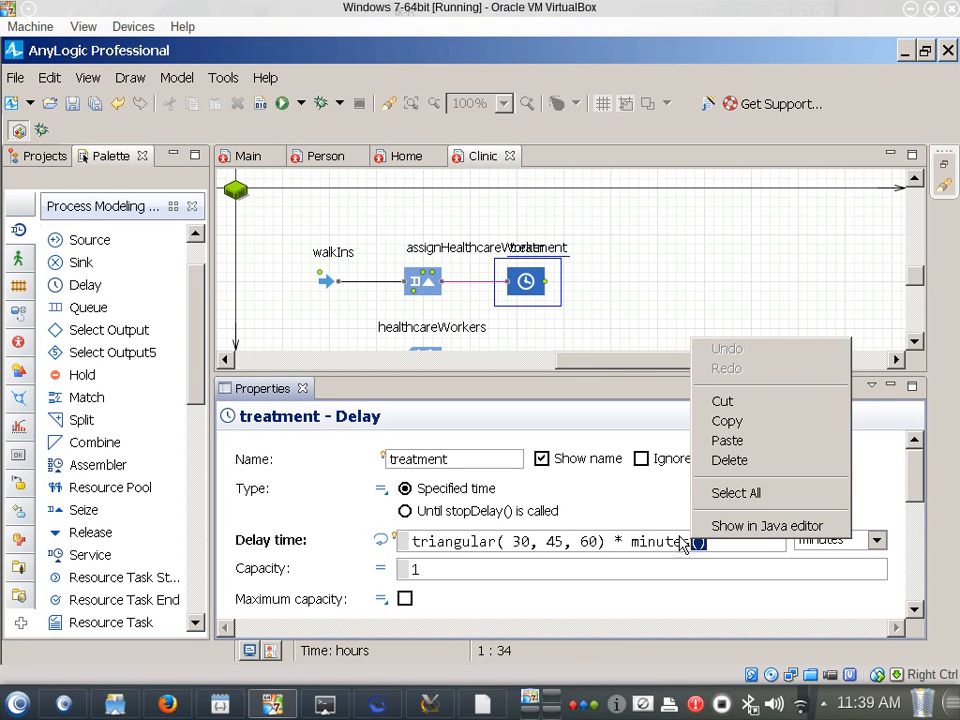
pyautogui.click(613, 542)
pyautogui.moveTo(613, 542); pyautogui.dragTo(701, 556)
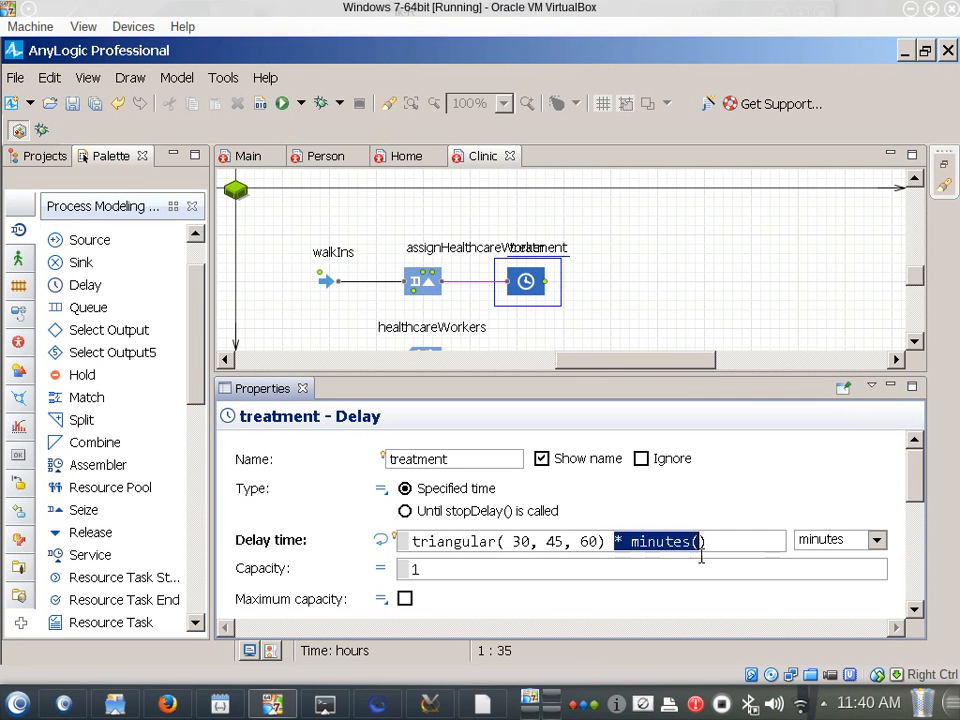
pyautogui.press('BackSpace')
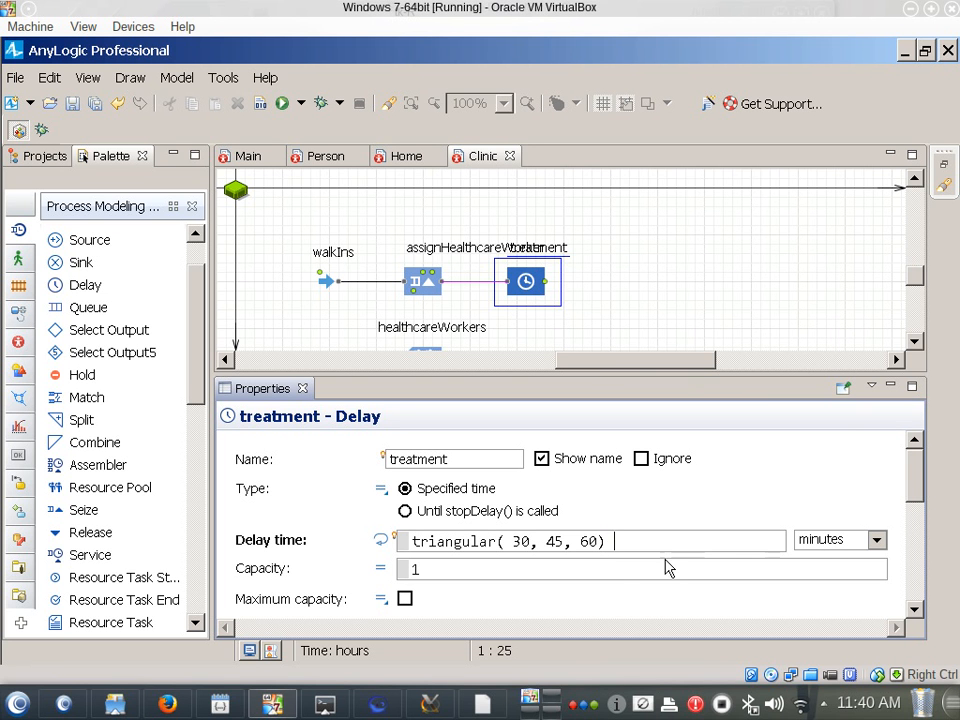
# Save the model and enable the maximum capacity option for the treatment Delay block.
pyautogui.hotkey('ctrl', 's')
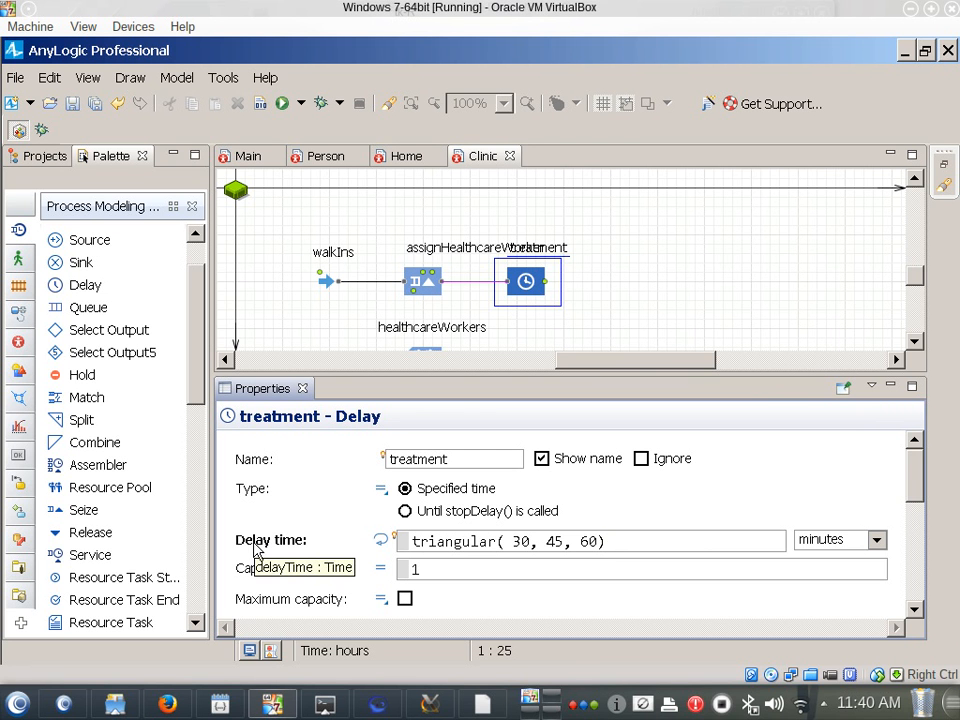
pyautogui.scroll(-1, 268, 543)
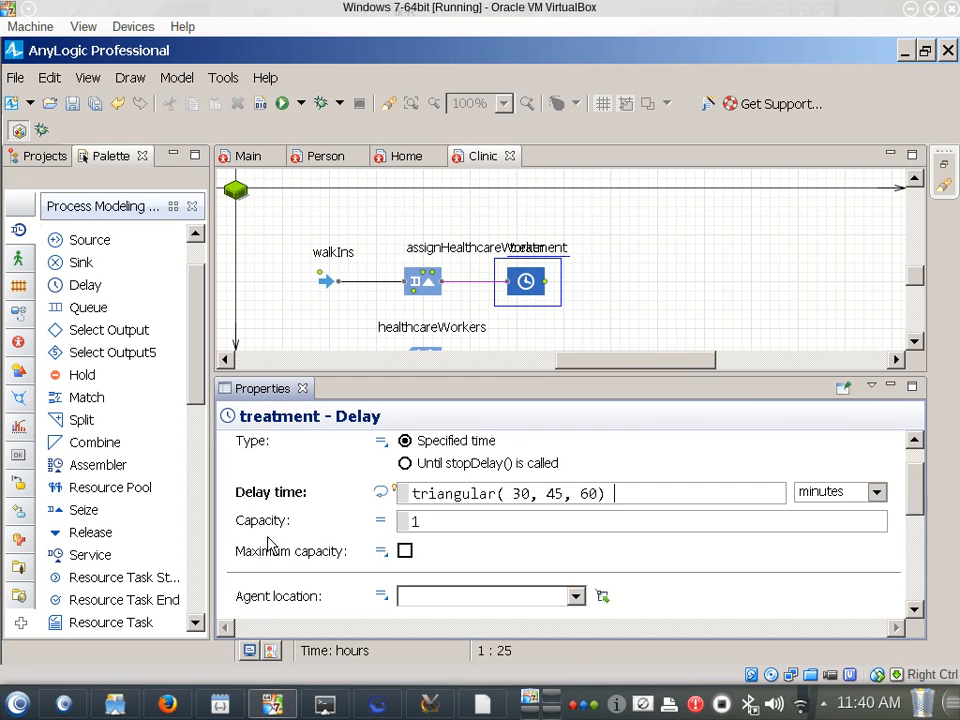
pyautogui.scroll(-1, 272, 548)
pyautogui.scroll(1, 276, 552)
pyautogui.click(404, 551)
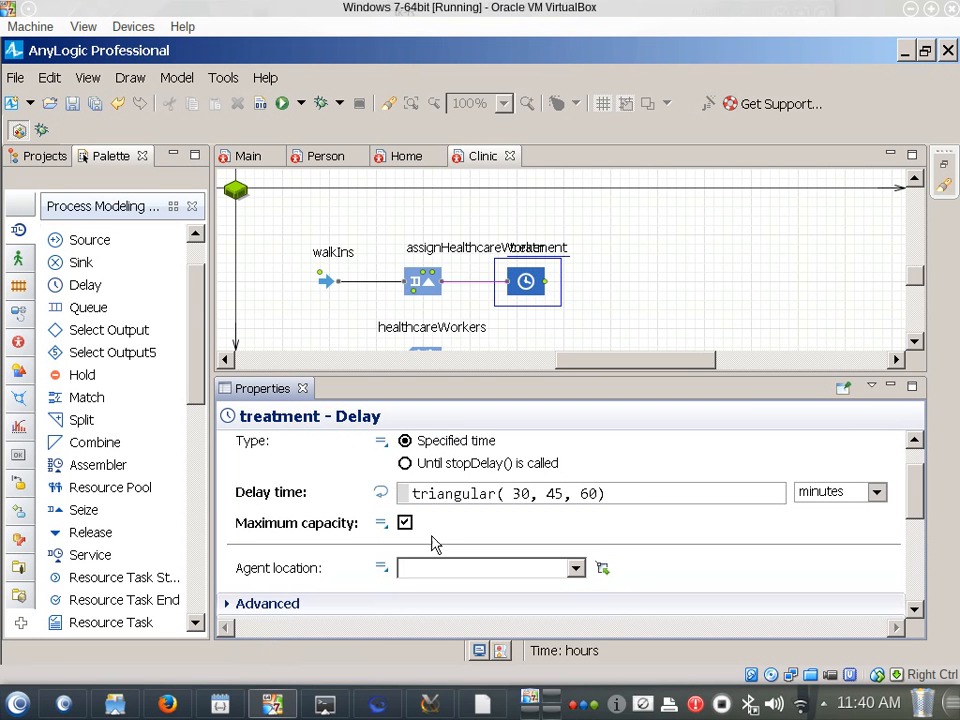
# Review the treatment block's settings, from delay time and maximum capacity to agent location and agent type.
pyautogui.scroll(1, 455, 541)
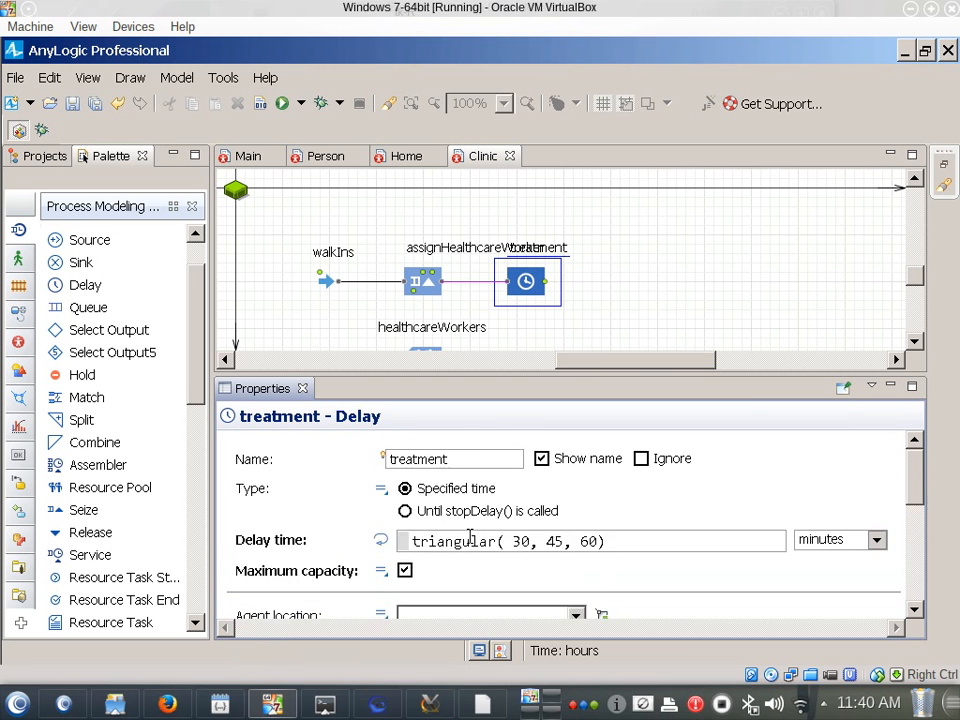
pyautogui.scroll(-2, 470, 540)
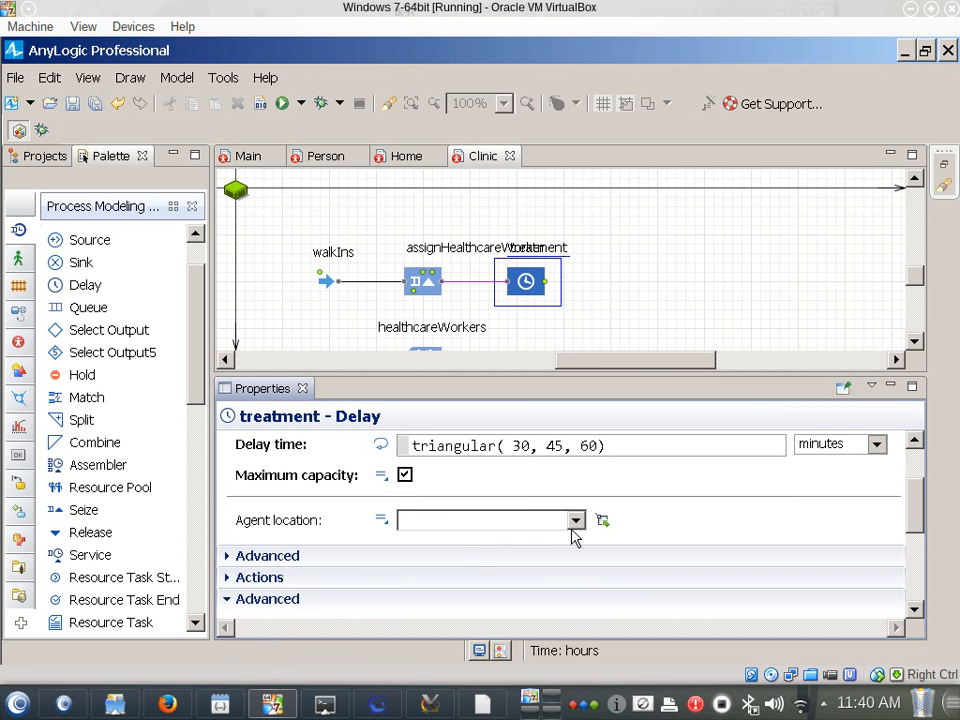
pyautogui.scroll(-2, 292, 594)
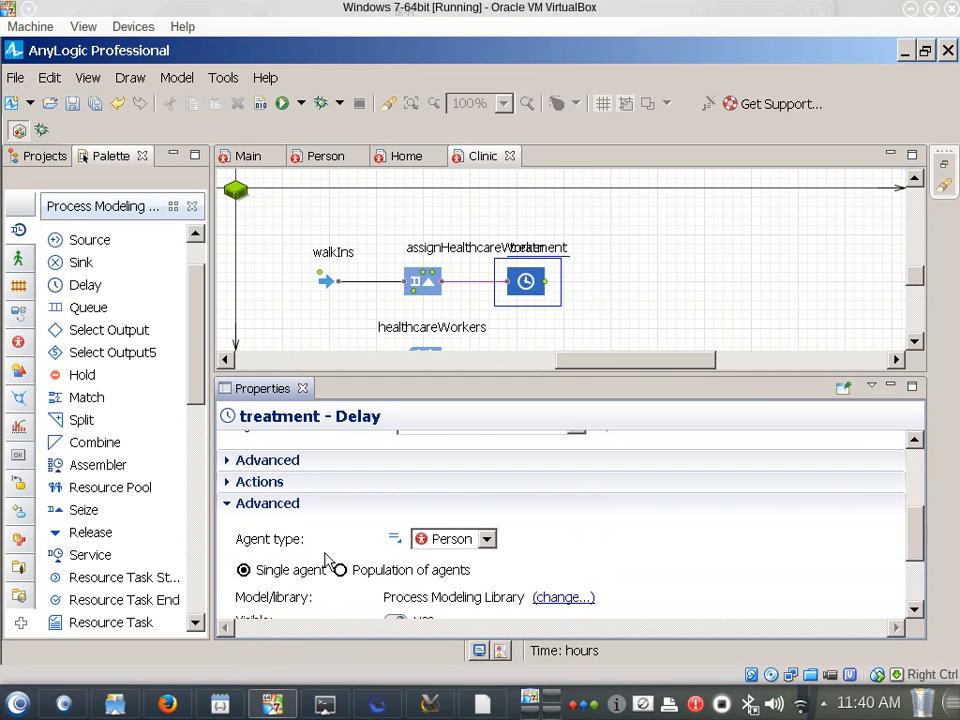
pyautogui.scroll(4, 490, 542)
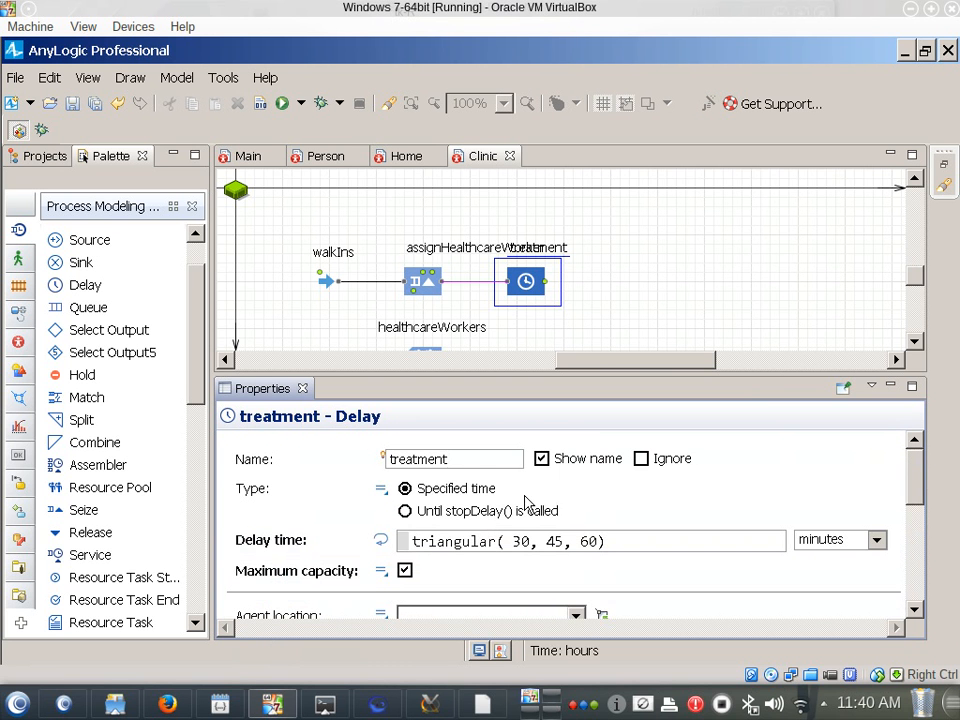
pyautogui.scroll(-1, 546, 510)
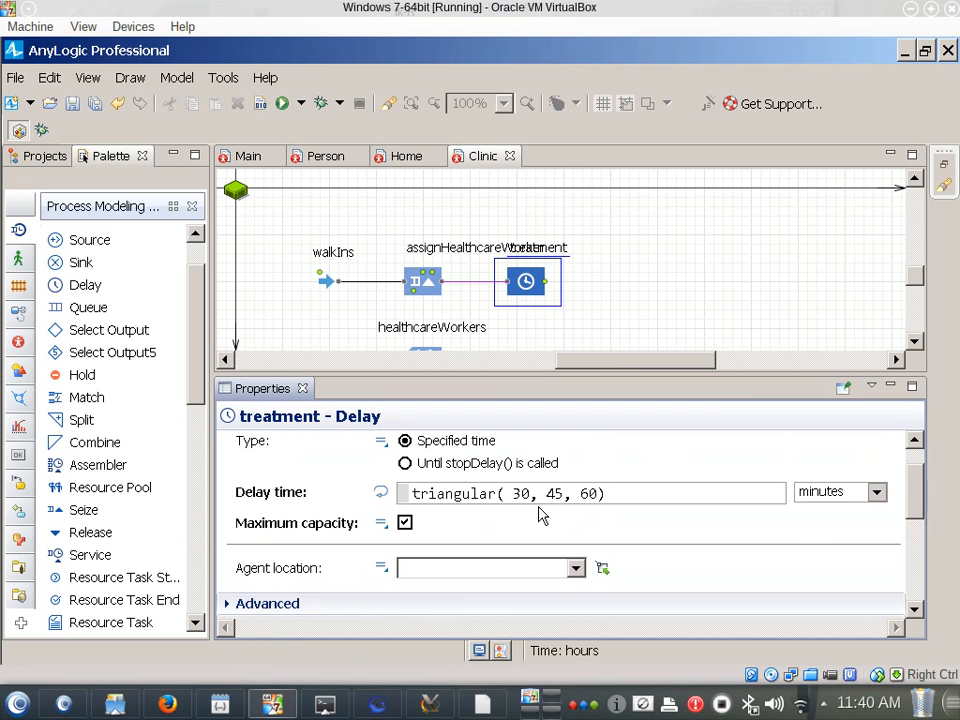
pyautogui.scroll(-3, 540, 514)
pyautogui.scroll(5, 455, 555)
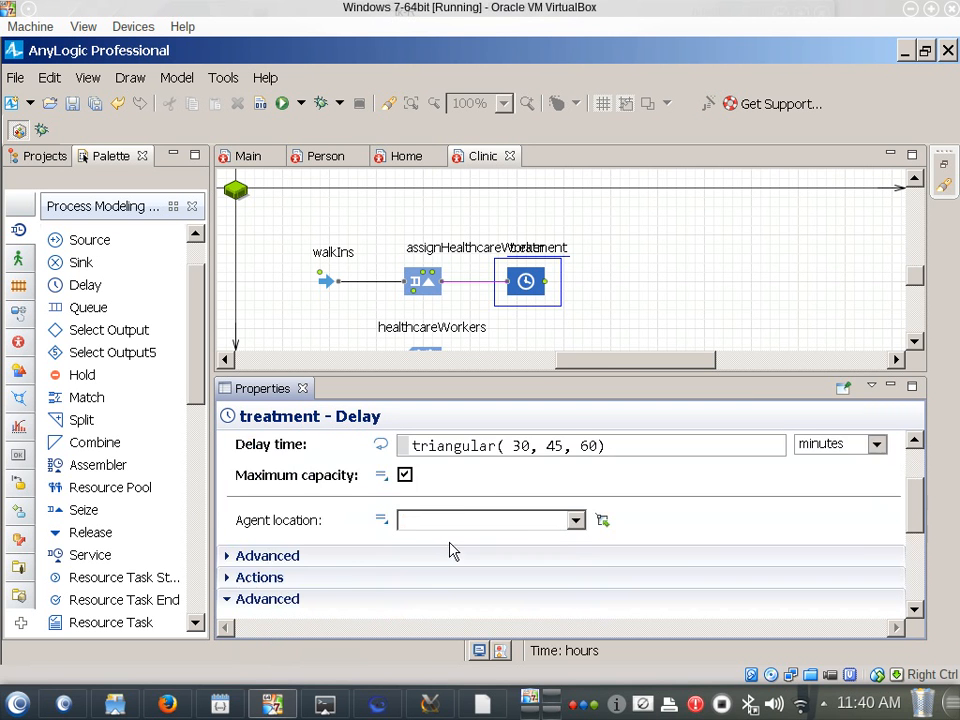
pyautogui.scroll(-5, 449, 545)
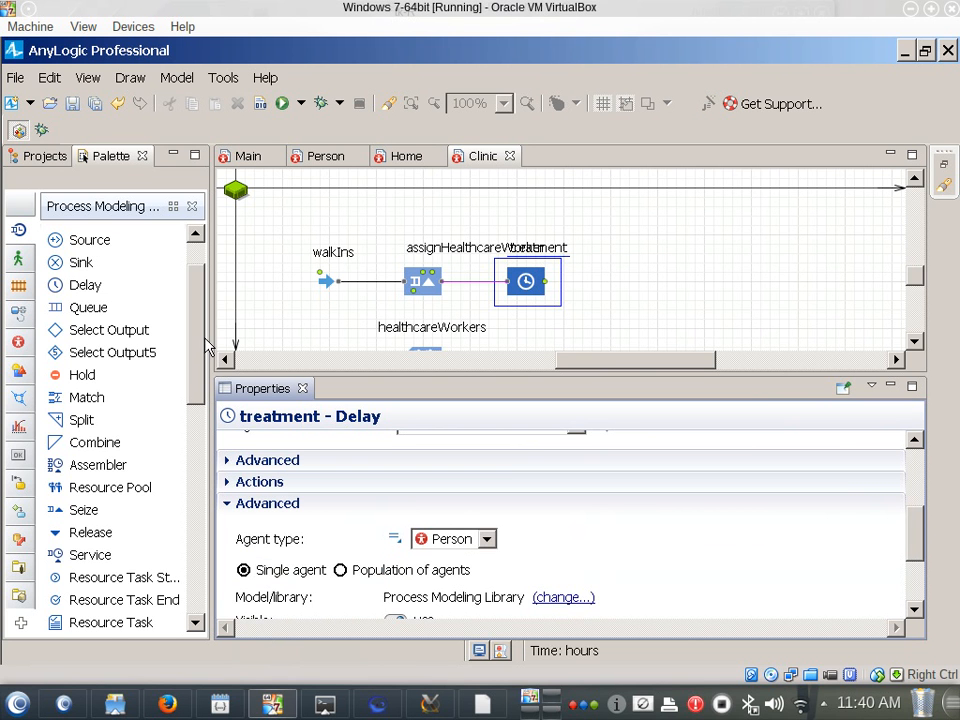
# Move the treatment label below its block, clear of the assignHealthcareWorker label.
pyautogui.scroll(1, 205, 345)
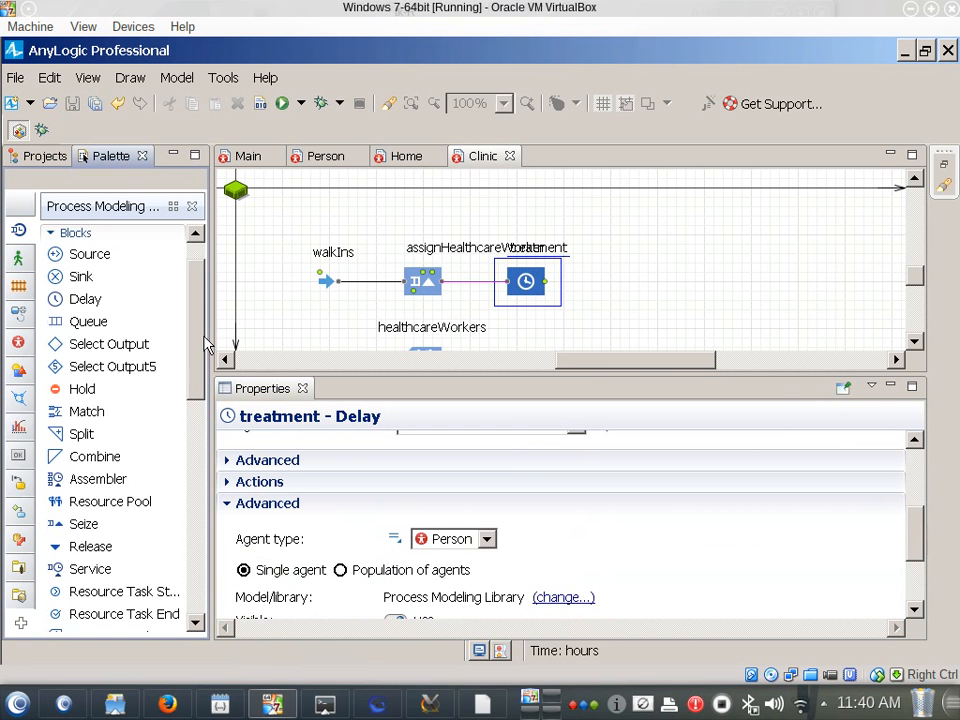
pyautogui.scroll(2, 205, 345)
pyautogui.moveTo(553, 252); pyautogui.dragTo(549, 328)
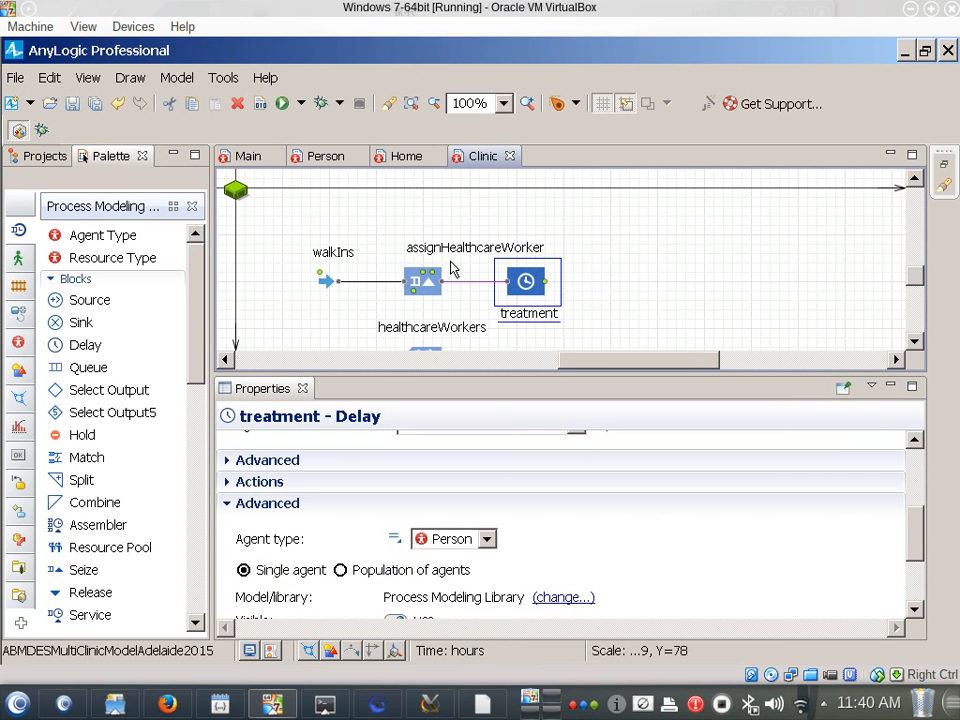
# Check the treatment block's advanced settings and agent type, and return to its delay time settings.
pyautogui.click(568, 553)
pyautogui.scroll(-3, 563, 561)
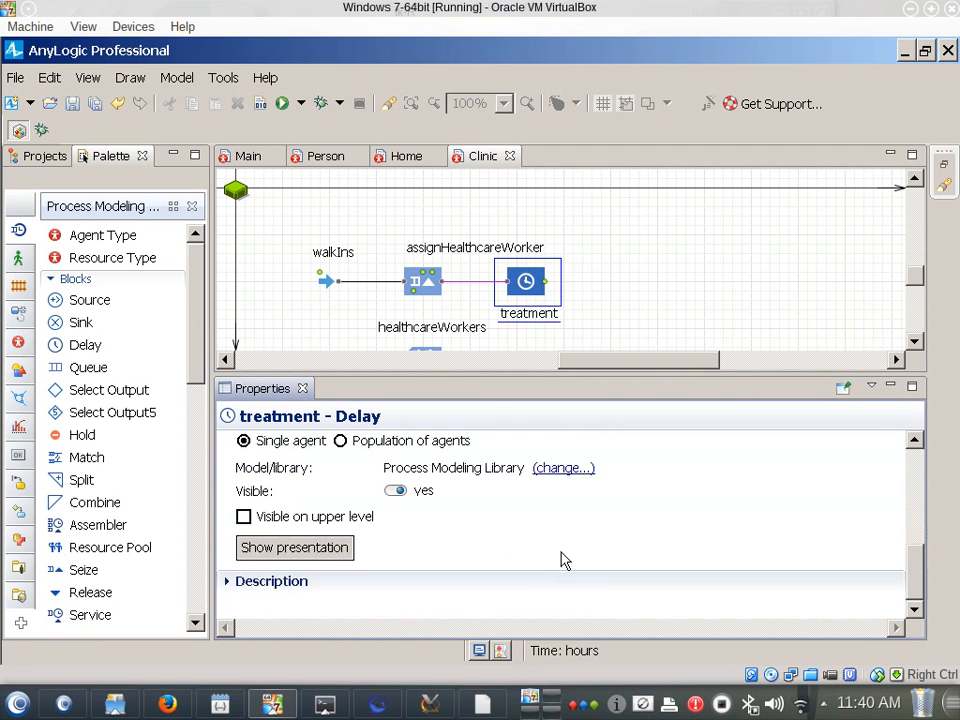
pyautogui.scroll(2, 563, 561)
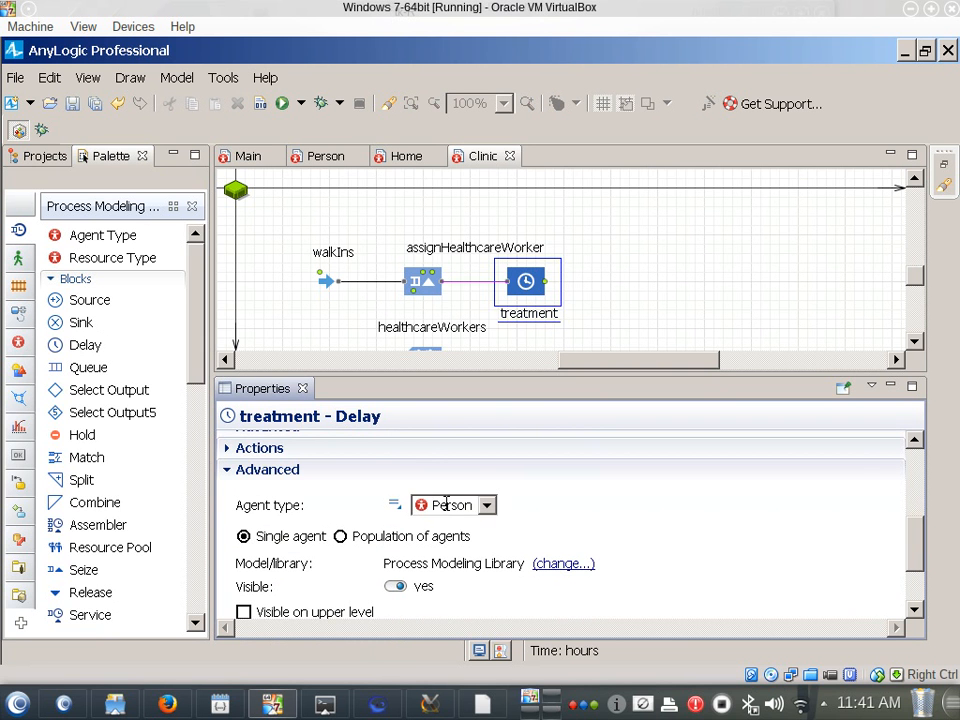
pyautogui.scroll(5, 450, 500)
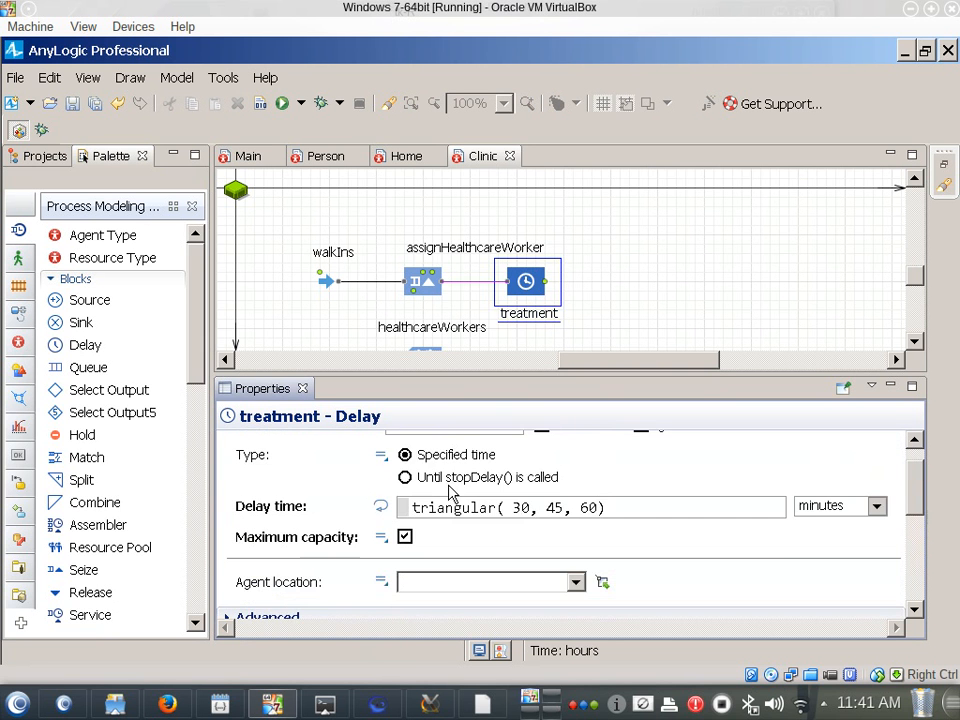
# Review the treatment block's delay time, agent location, agent type and advanced settings.
pyautogui.scroll(1, 450, 505)
pyautogui.scroll(-4, 445, 515)
pyautogui.scroll(4, 445, 518)
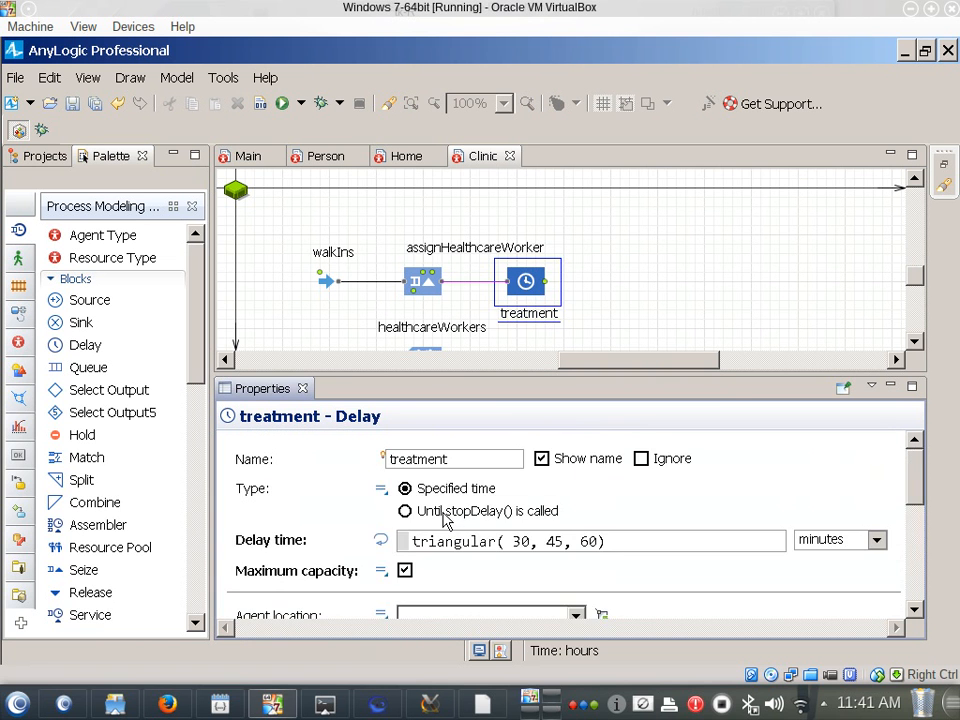
pyautogui.scroll(-2, 444, 516)
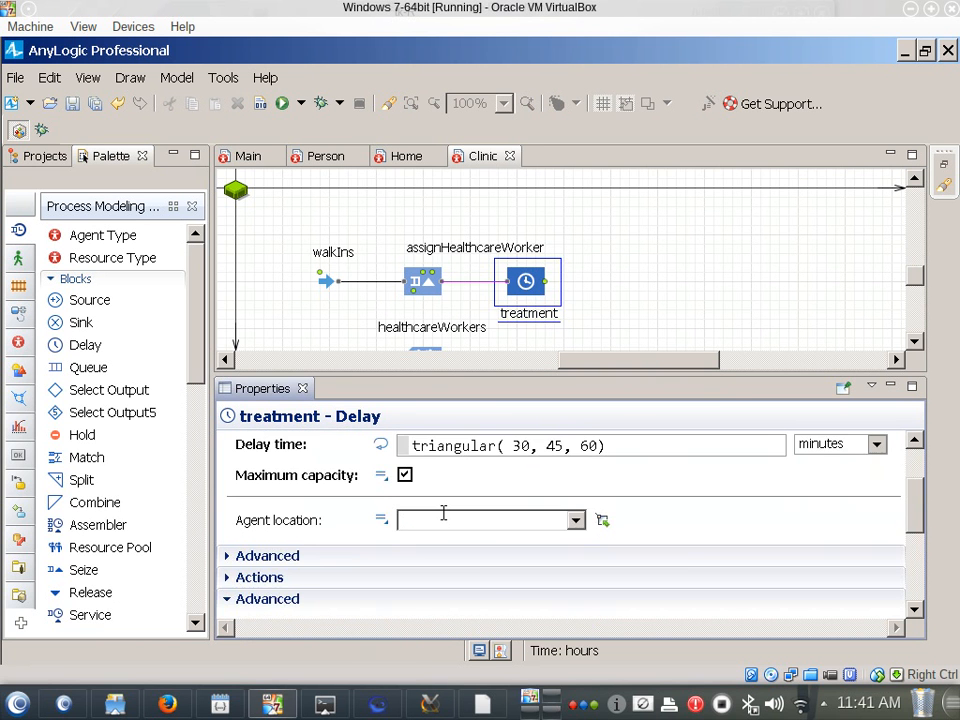
pyautogui.scroll(-1, 443, 513)
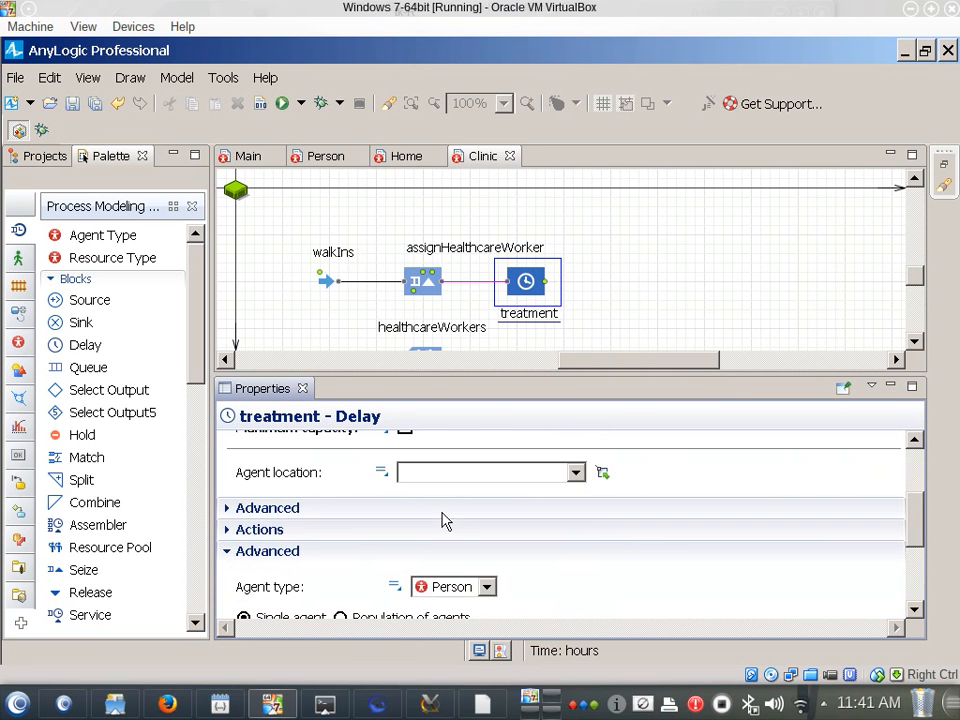
pyautogui.click(229, 536)
pyautogui.click(231, 484)
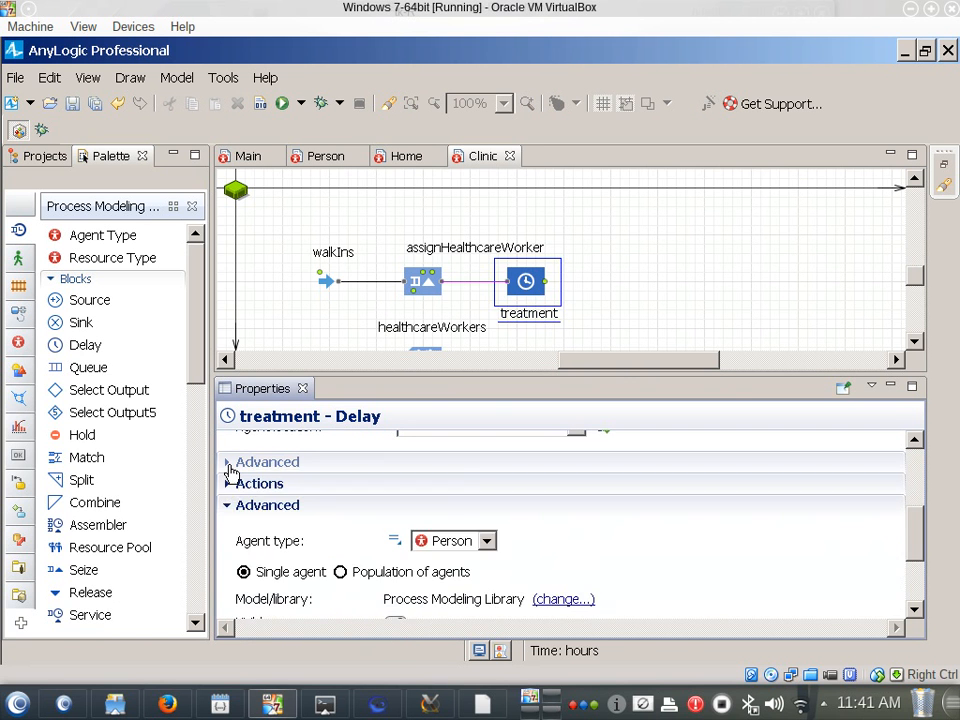
pyautogui.click(229, 466)
pyautogui.click(231, 464)
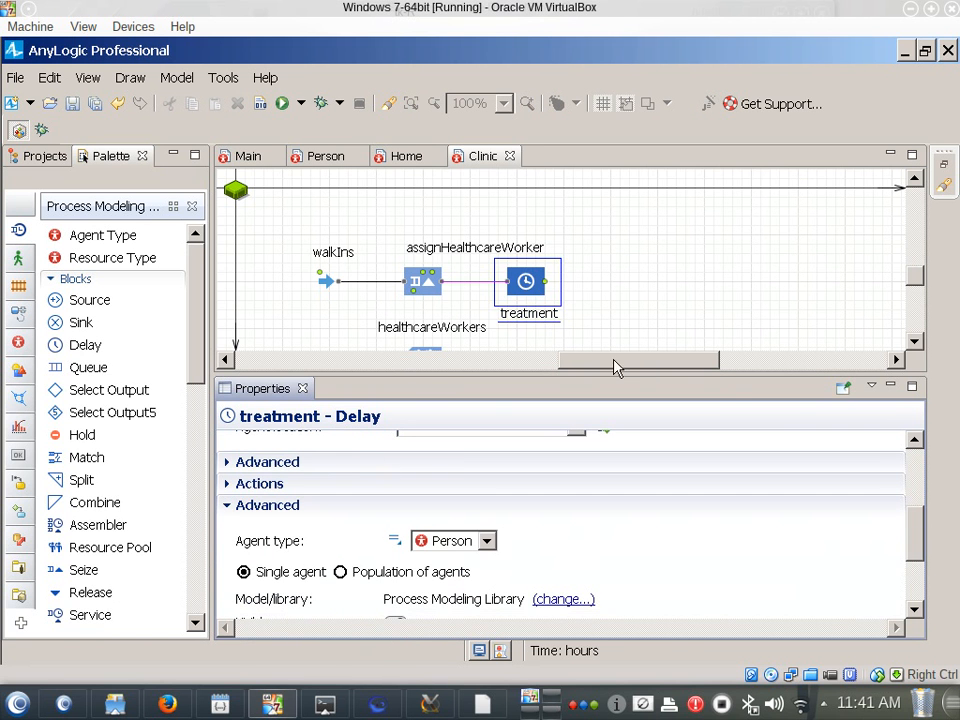
# Reselect the treatment block and examine its triangular delay time arguments and the available time units.
pyautogui.click(690, 302)
pyautogui.scroll(2, 545, 350)
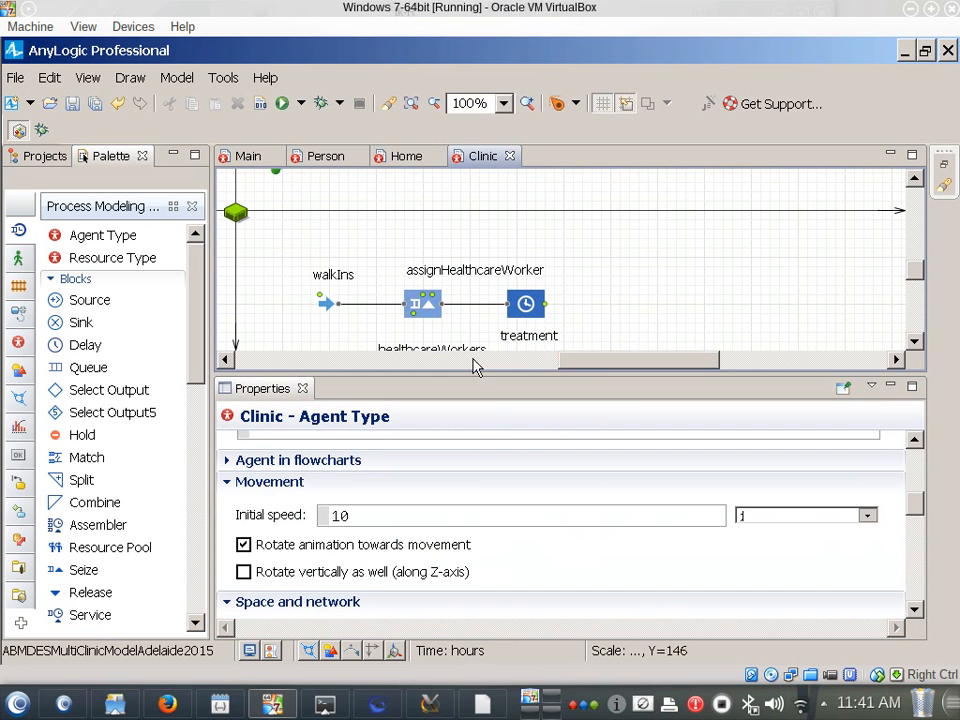
pyautogui.click(524, 302)
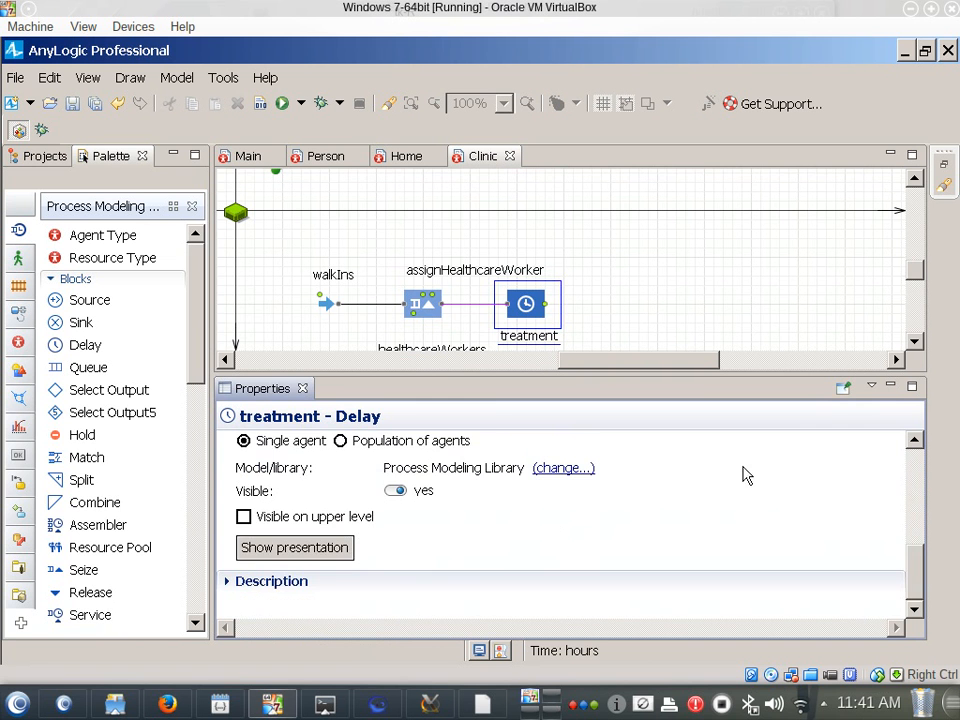
pyautogui.moveTo(916, 577); pyautogui.dragTo(923, 506)
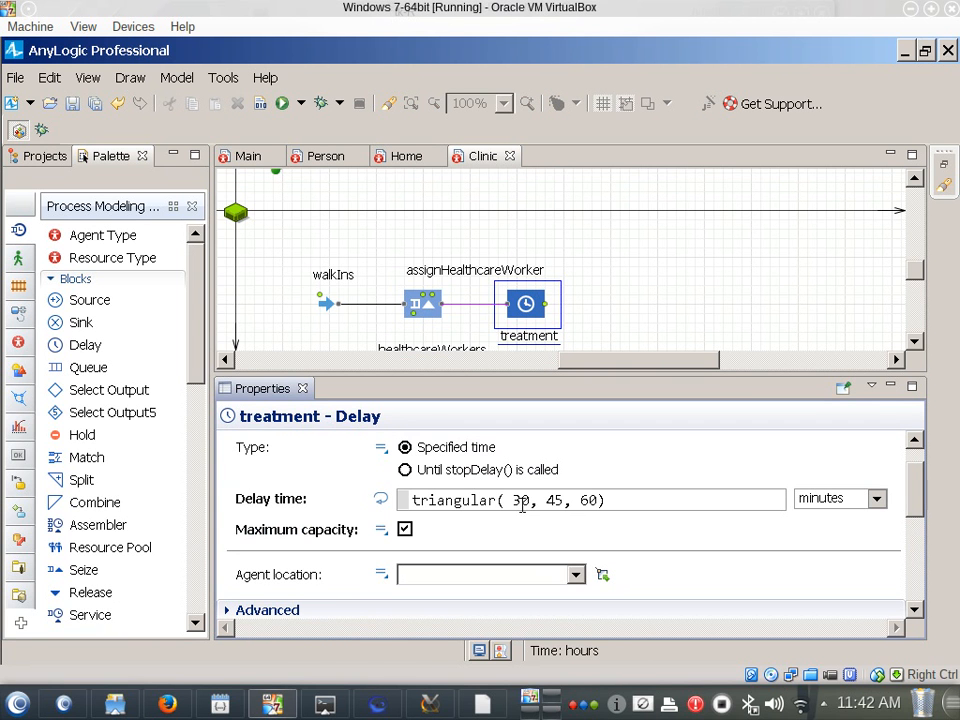
pyautogui.moveTo(512, 501); pyautogui.dragTo(615, 501)
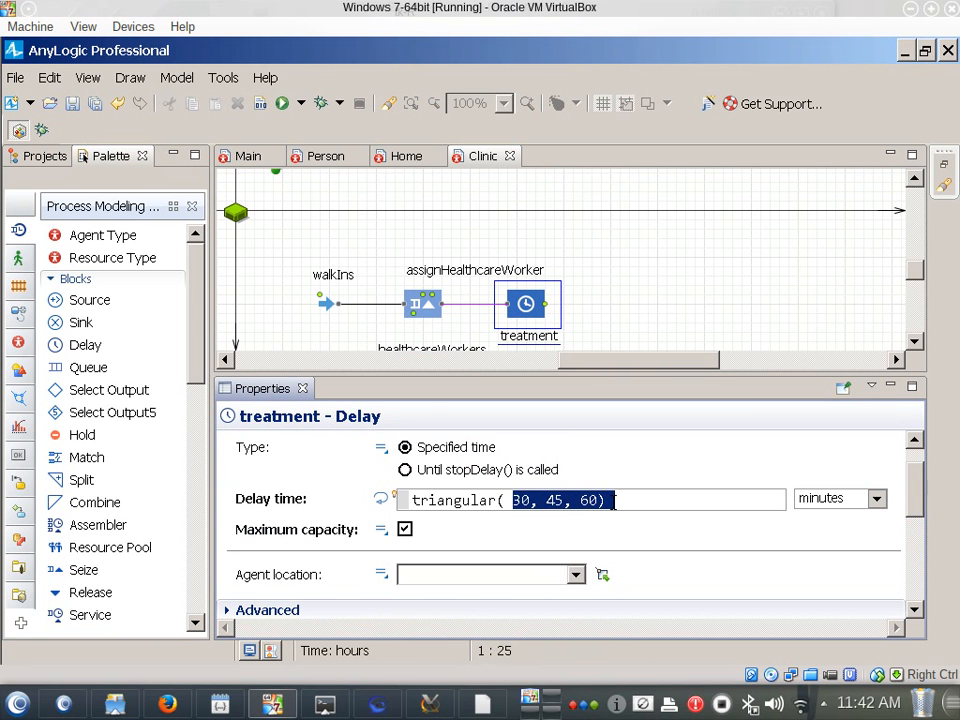
pyautogui.click(836, 499)
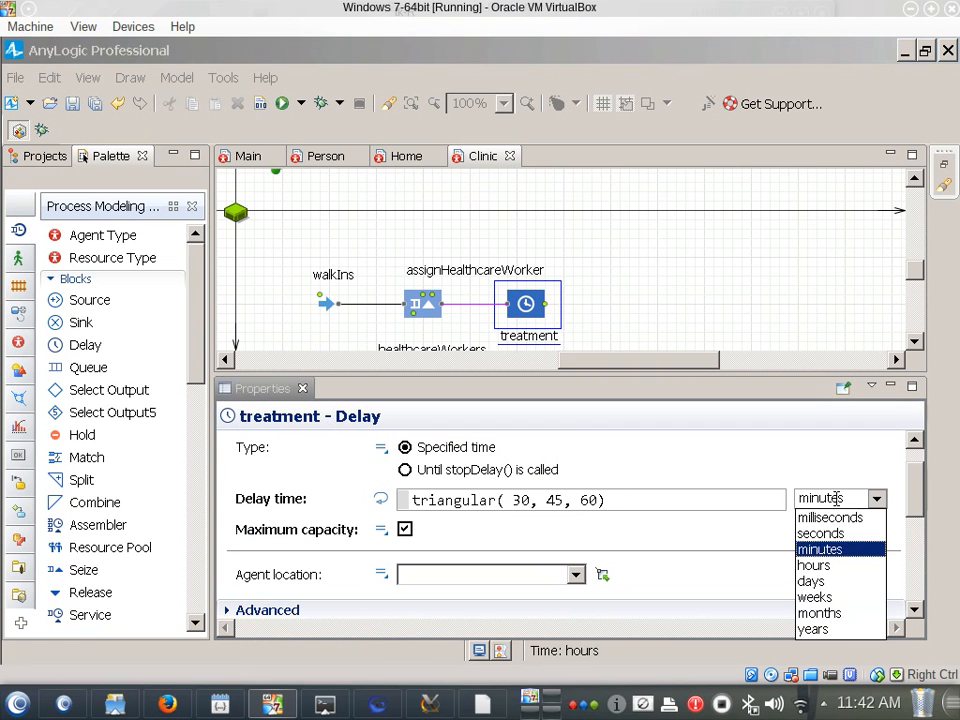
pyautogui.click(760, 502)
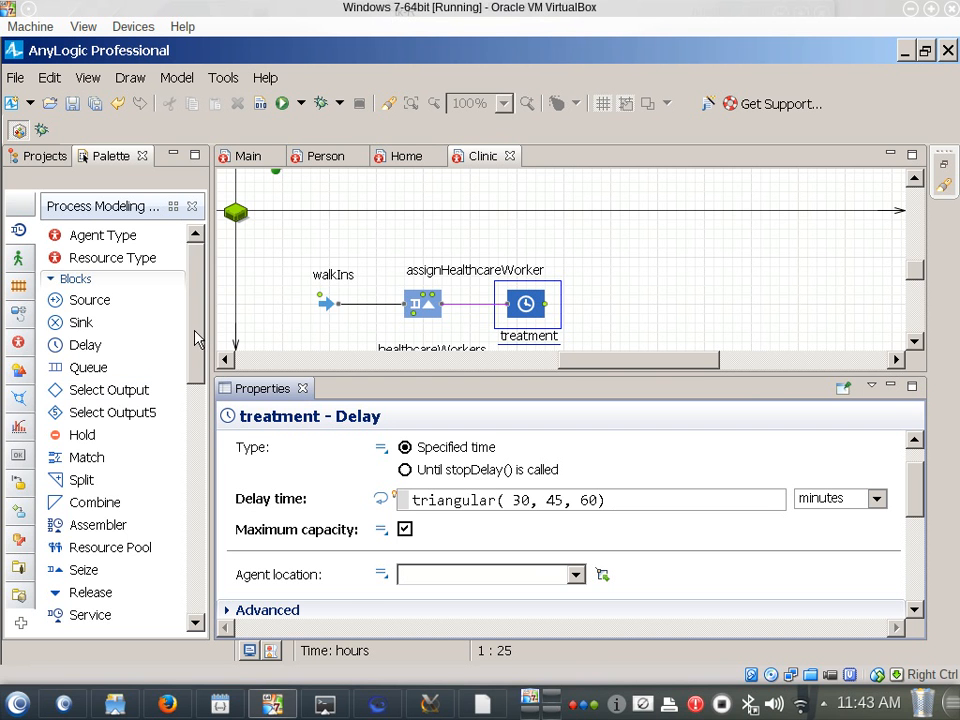
# Place a new Delay block on the Clinic canvas, unconnected and away from the treatment block.
pyautogui.moveTo(197, 337); pyautogui.dragTo(187, 315)
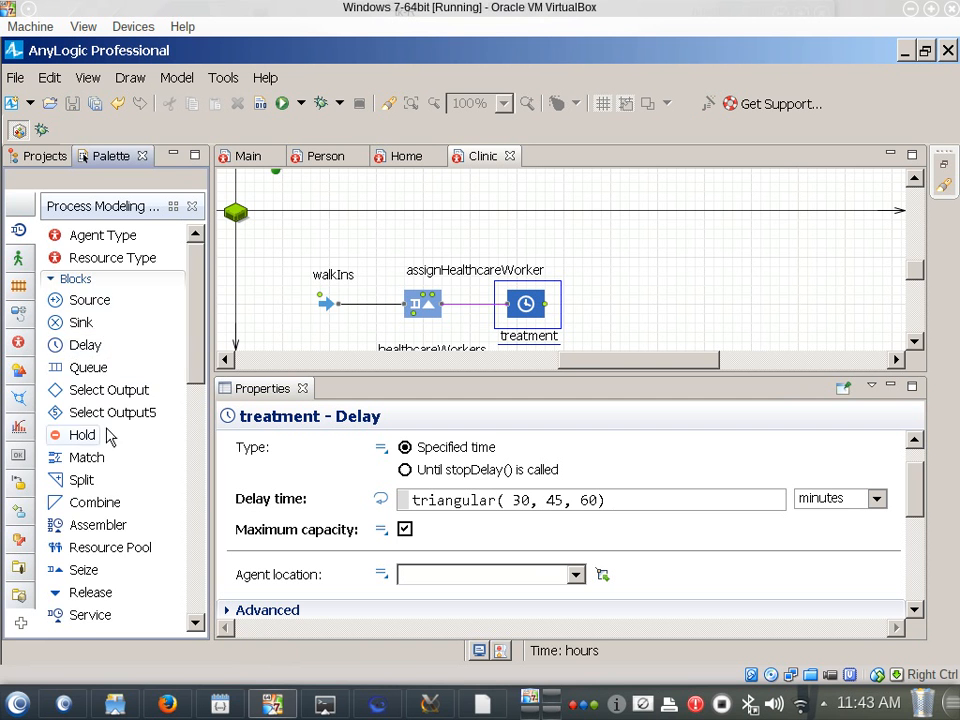
pyautogui.scroll(-4, 99, 500)
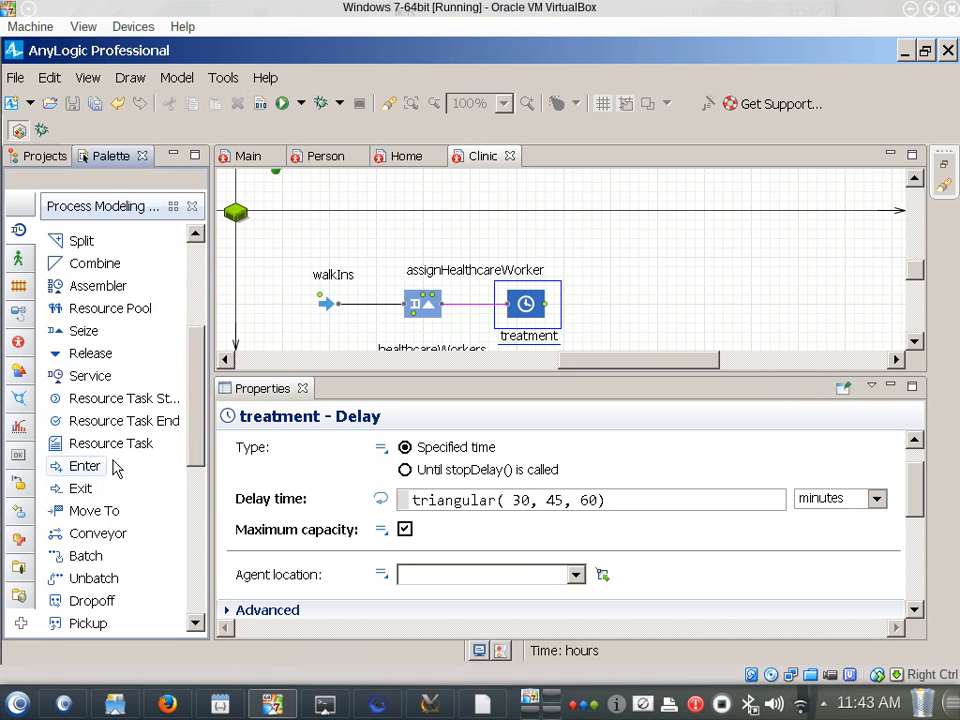
pyautogui.scroll(-1, 114, 491)
pyautogui.scroll(-2, 111, 500)
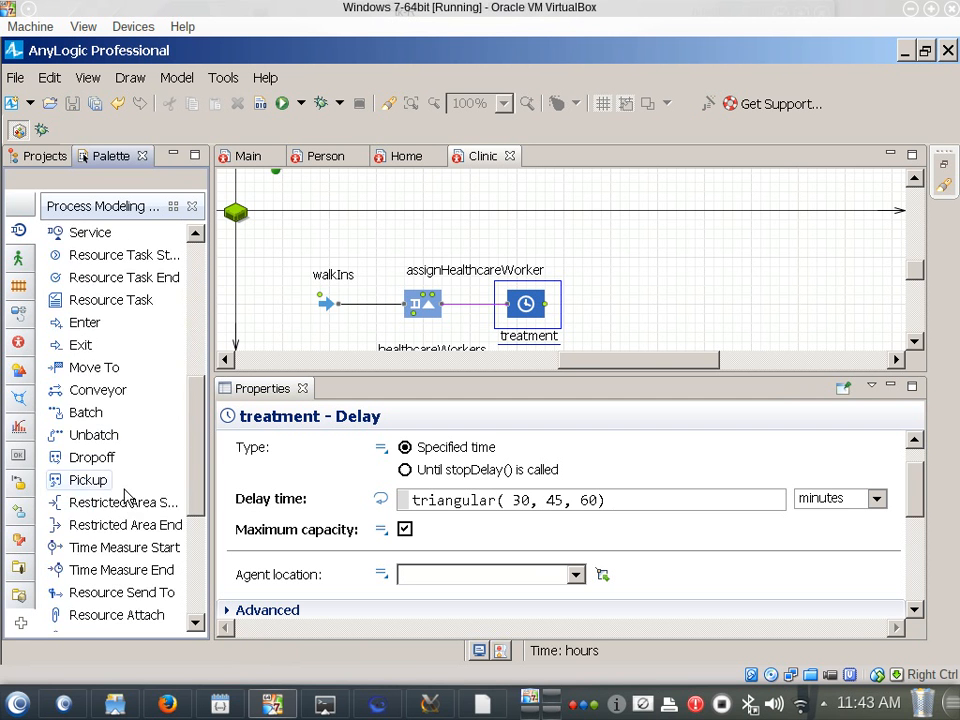
pyautogui.scroll(6, 124, 444)
pyautogui.scroll(1, 117, 438)
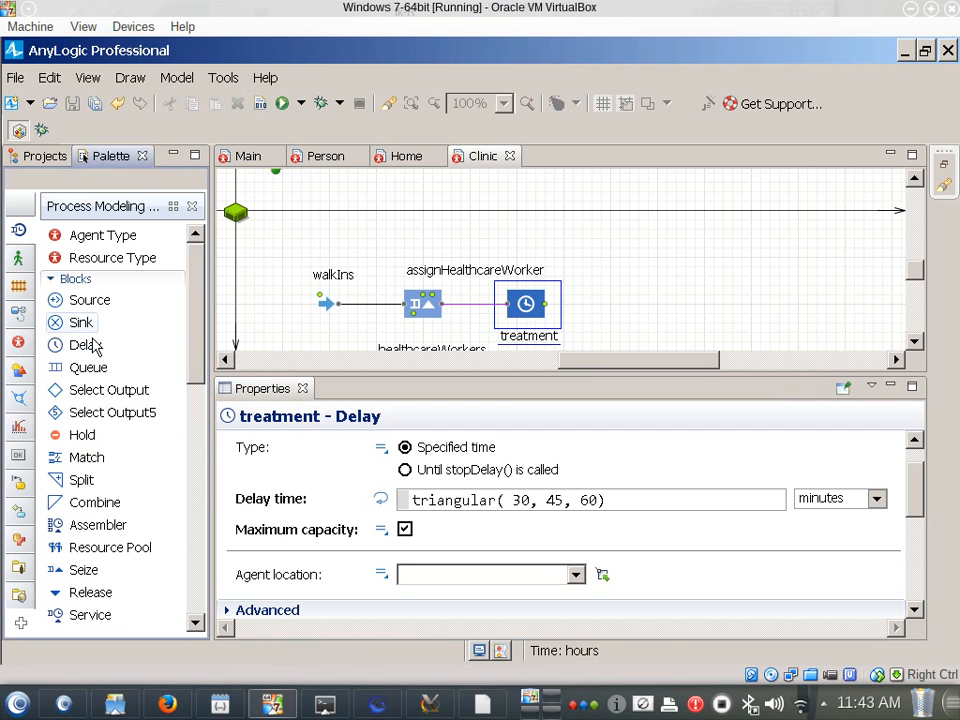
pyautogui.moveTo(88, 344); pyautogui.dragTo(723, 273)
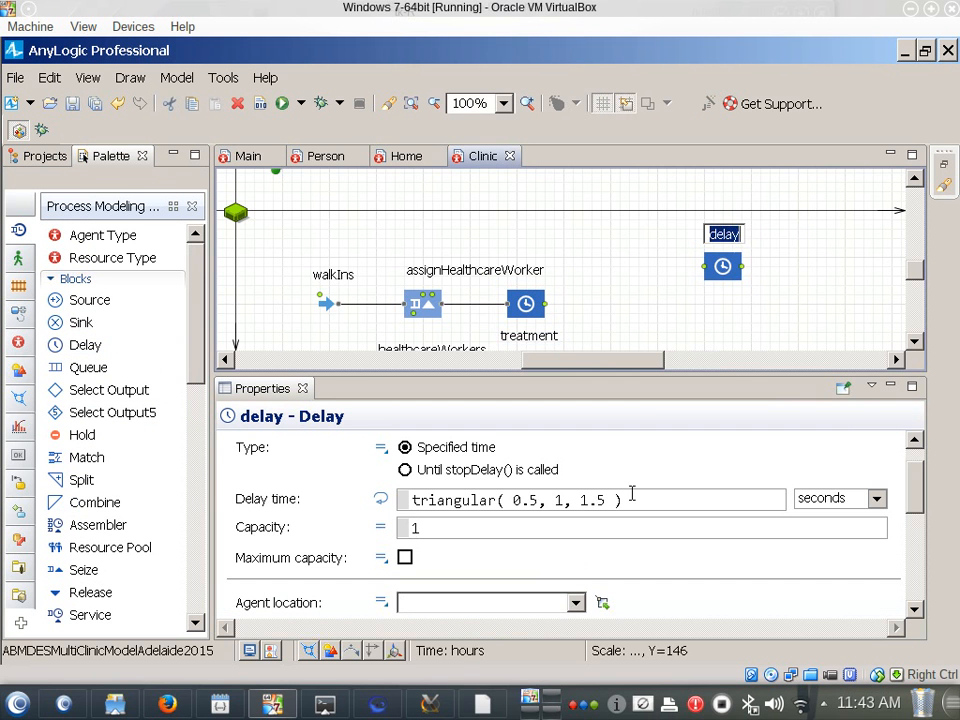
# Look up the argument order of the triangular function used in the new block's delay time.
pyautogui.doubleClick(559, 500)
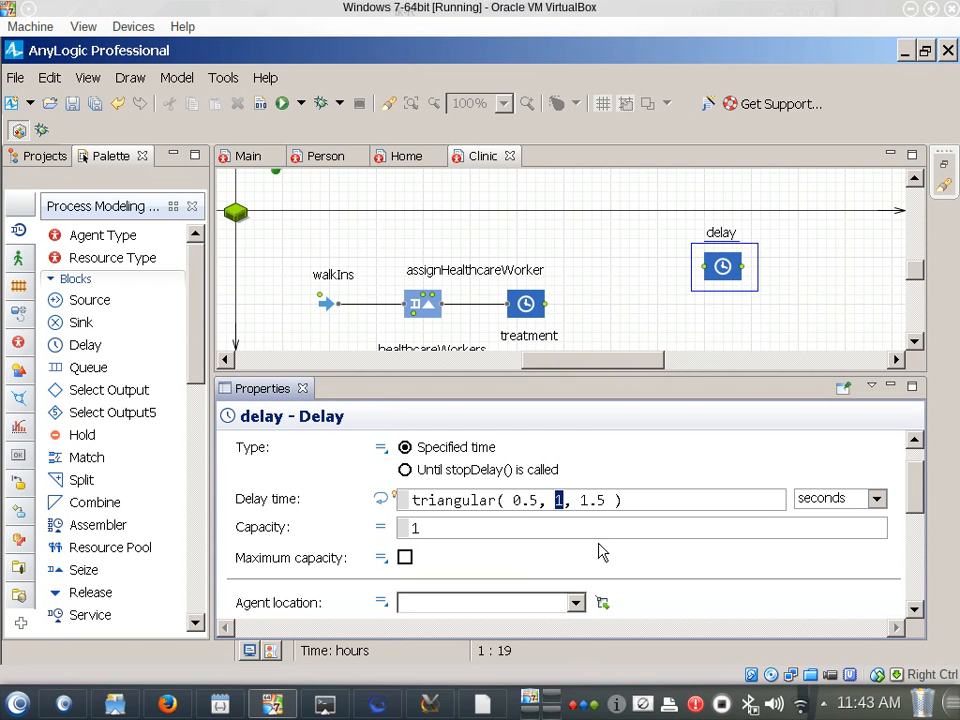
pyautogui.click(499, 498)
pyautogui.hotkey('ctrl', 'space')
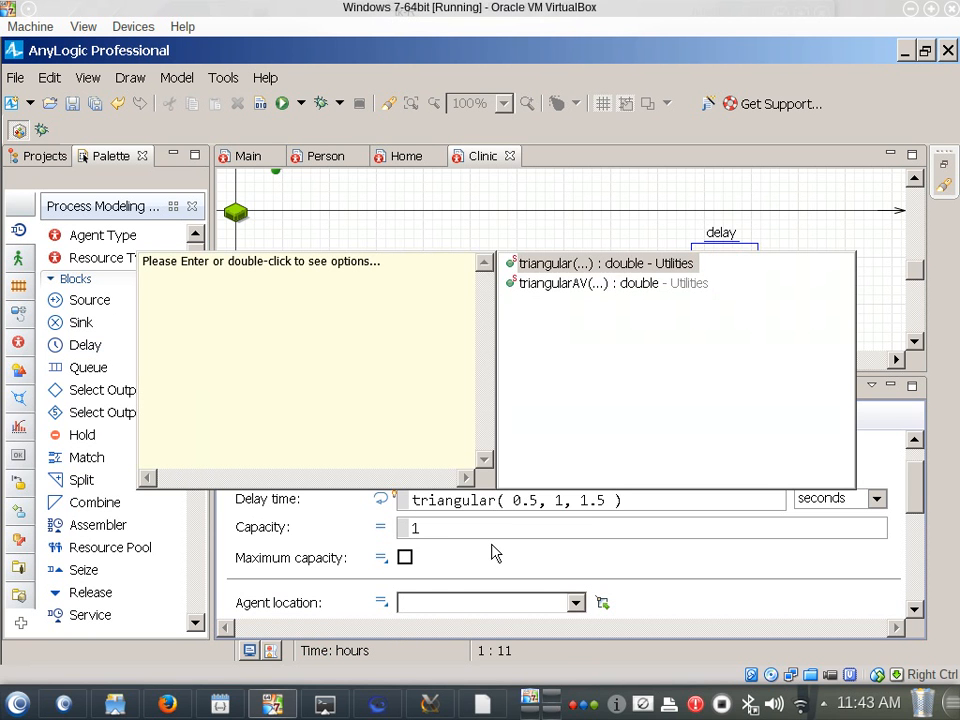
pyautogui.click(598, 270)
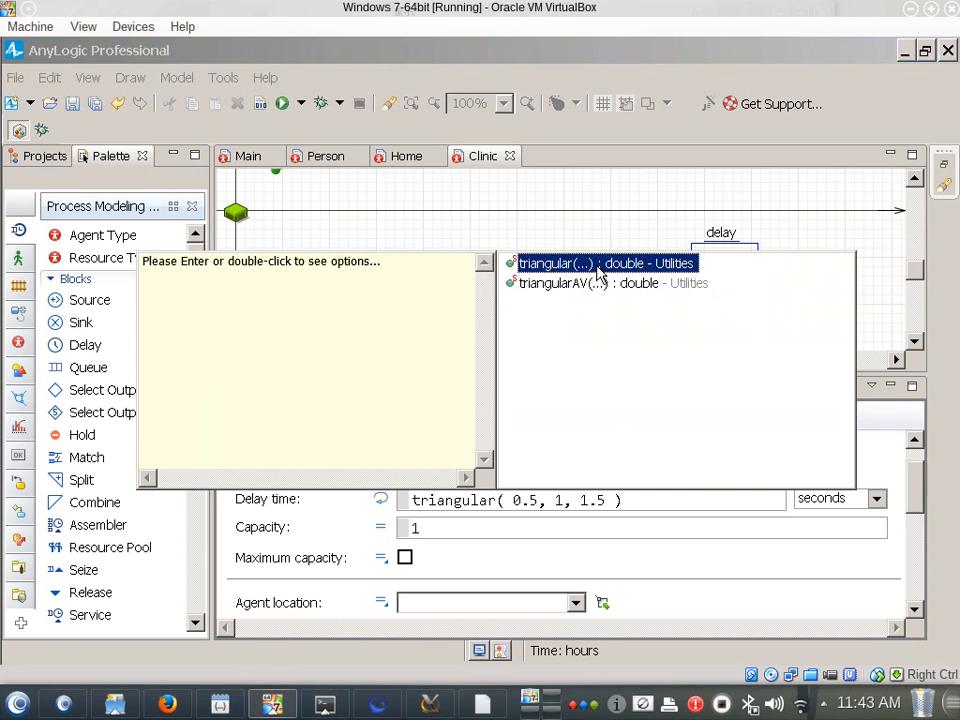
pyautogui.doubleClick(598, 265)
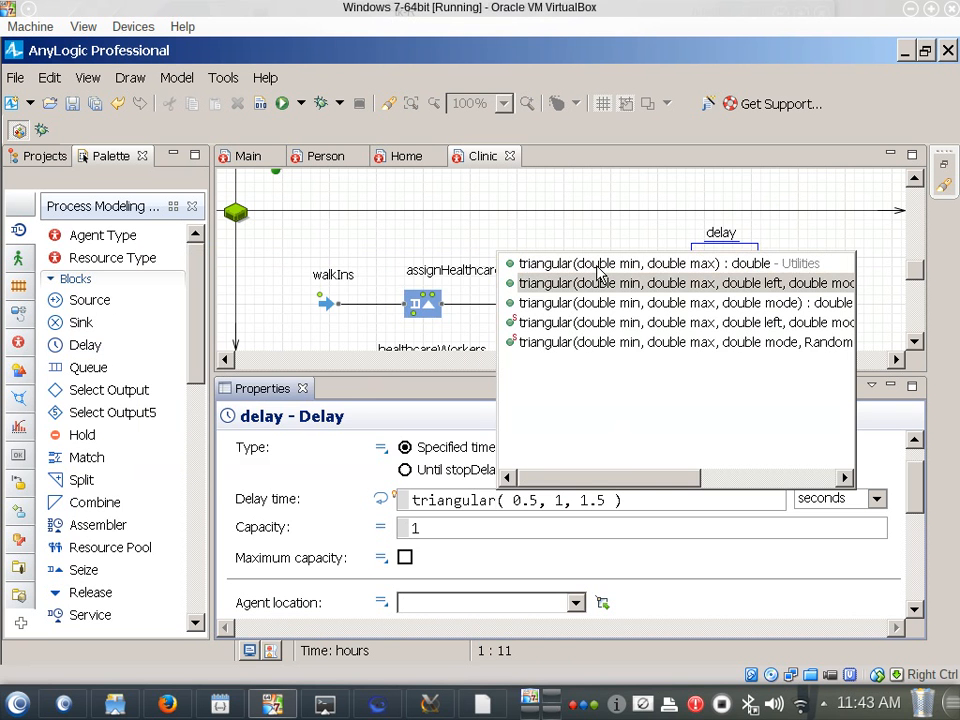
pyautogui.press('Down')
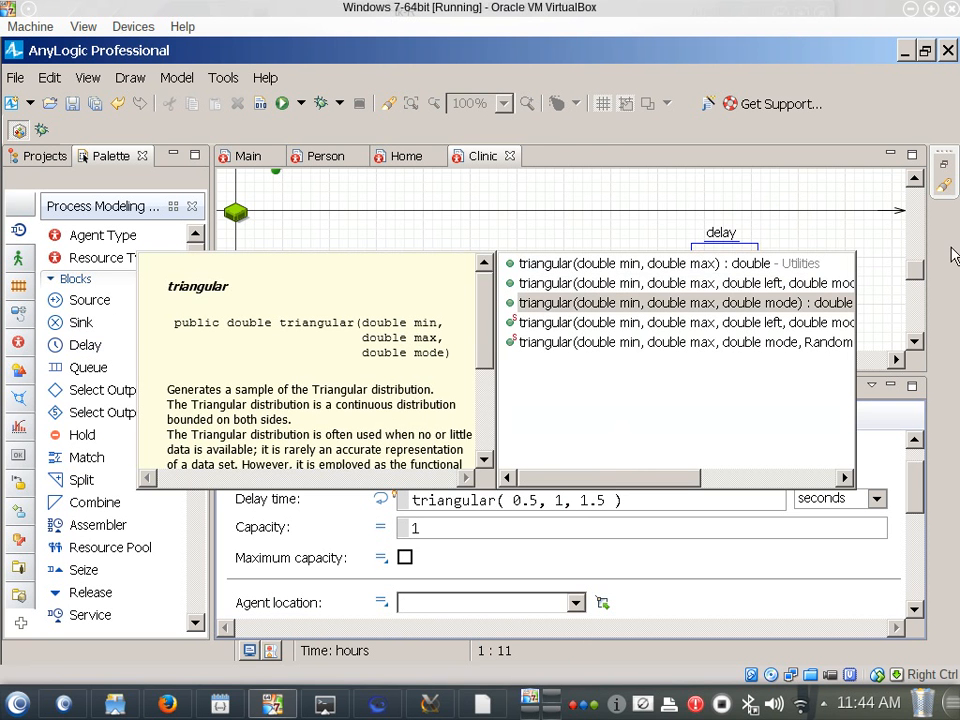
pyautogui.click(709, 105)
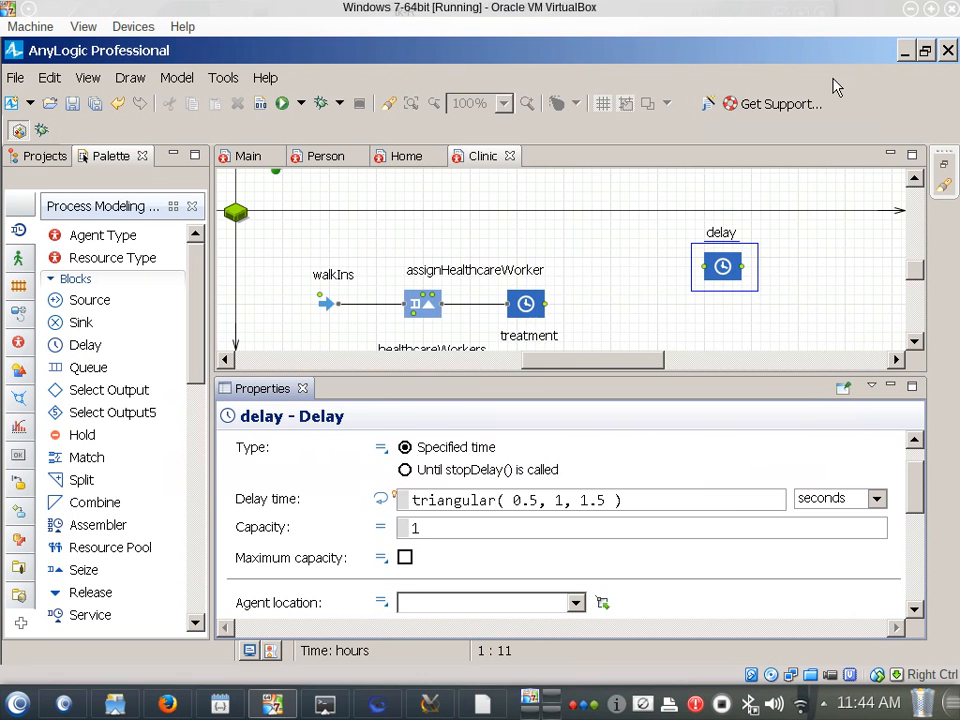
# Try to insert a Triangular distribution with min 5, max 25 and mode 15 into the existing delay time expression.
pyautogui.click(709, 108)
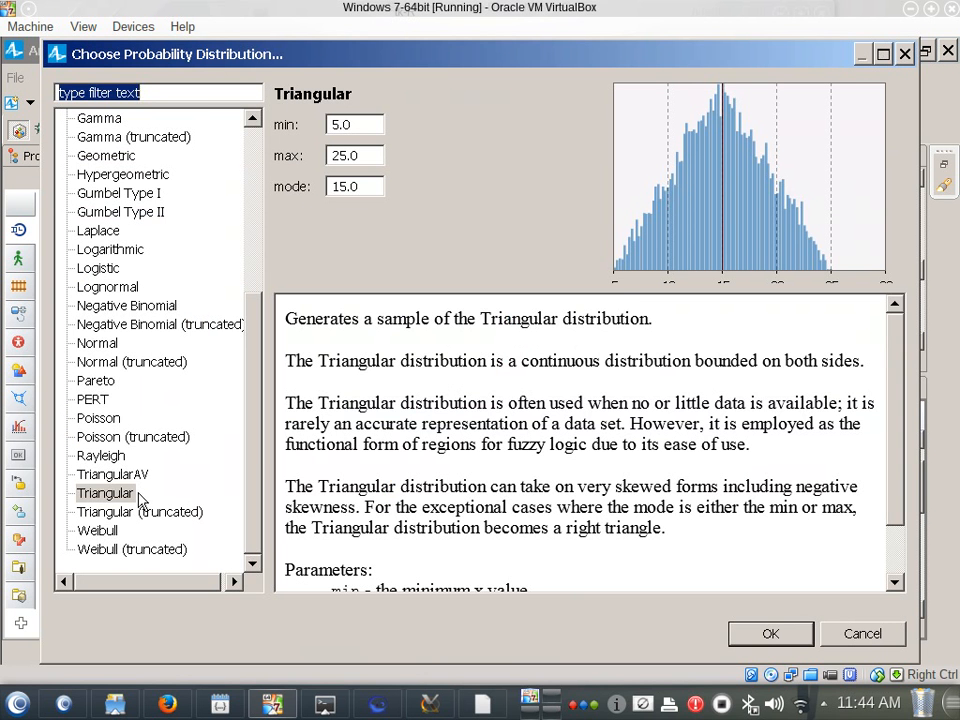
pyautogui.click(122, 494)
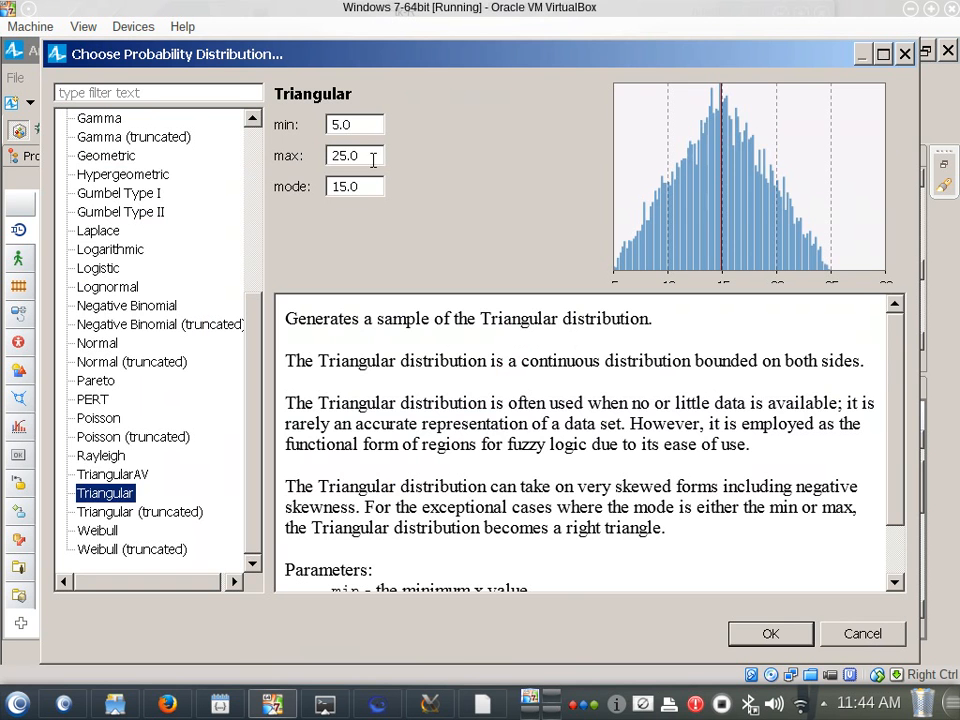
pyautogui.click(783, 641)
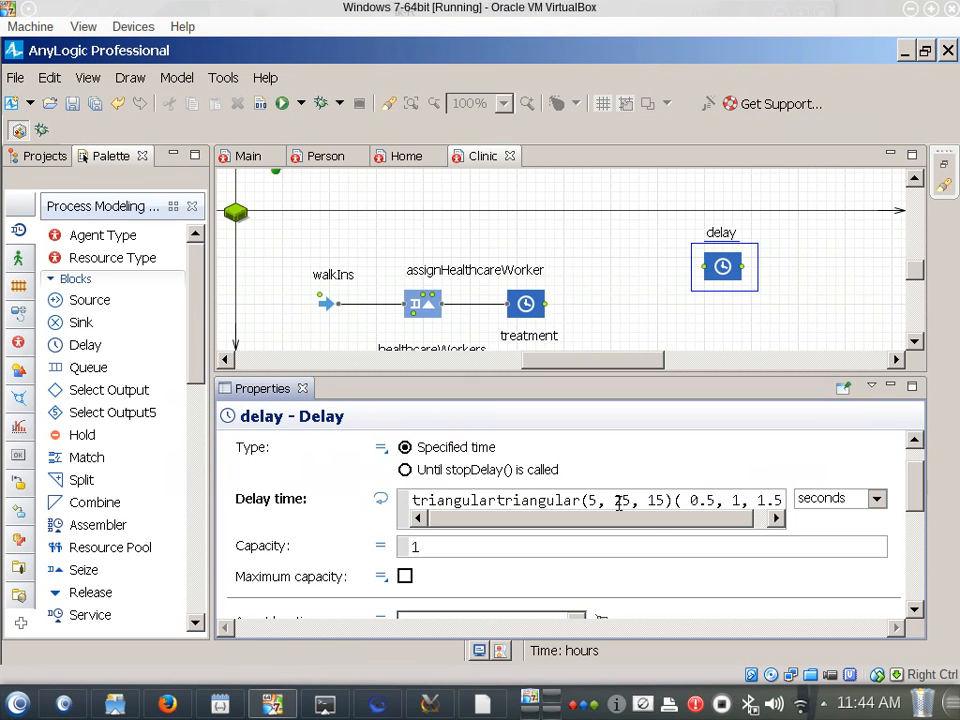
# Clear the delay time expression and insert a Triangular distribution with min 5, max 25 and mode 15.
pyautogui.click(679, 500)
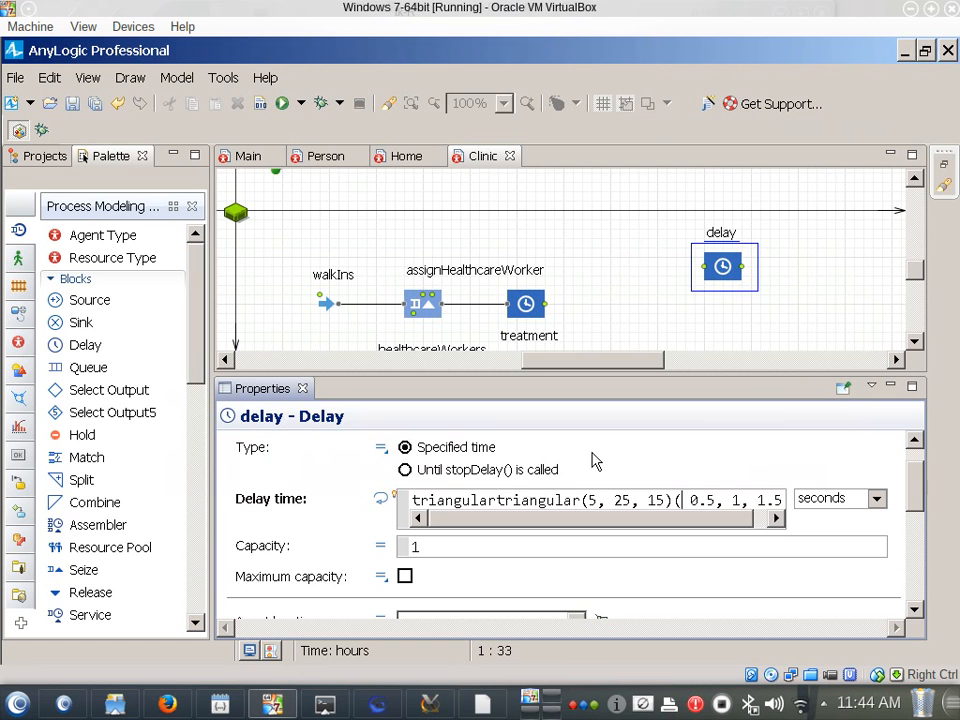
pyautogui.hotkey('ctrl', 'a')
pyautogui.press('BackSpace')
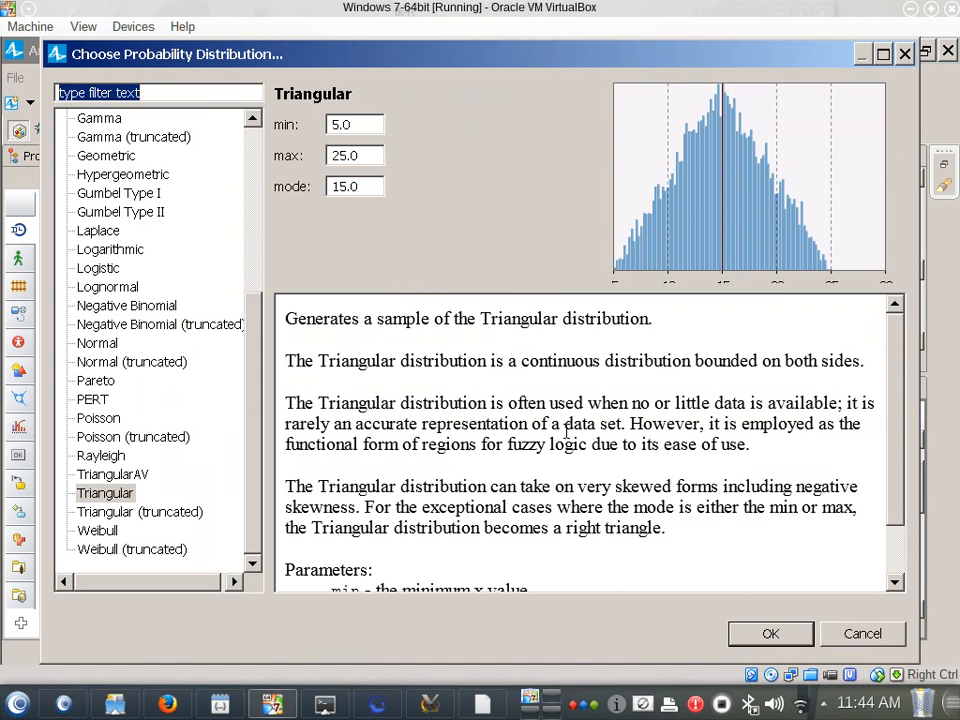
pyautogui.click(761, 643)
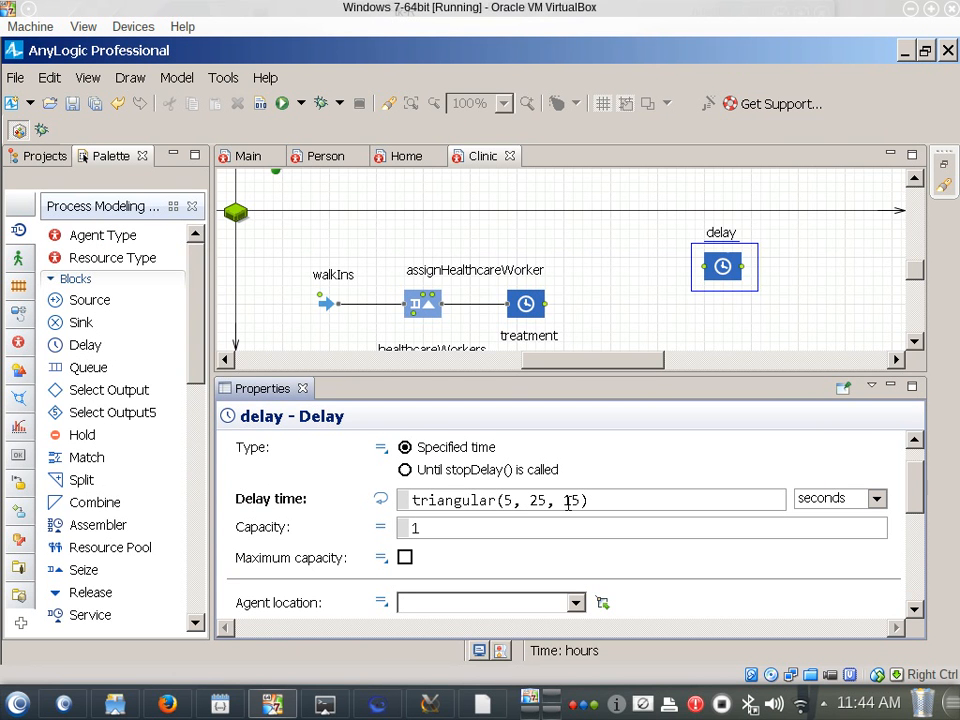
# Set the minimum of the new delay block's triangular delay time to 30.
pyautogui.click(567, 503)
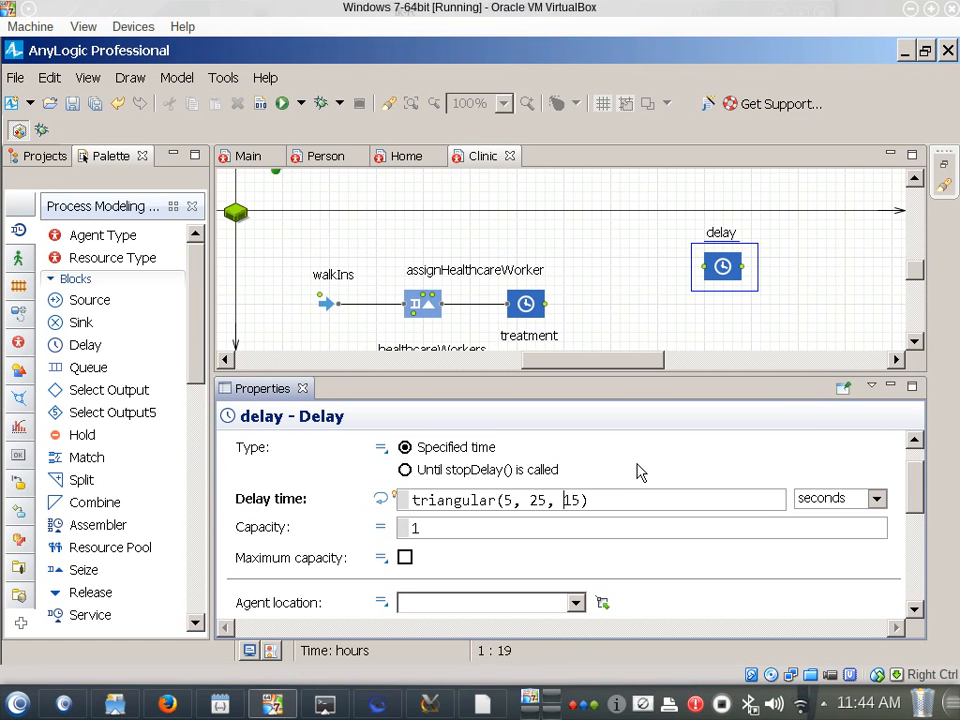
pyautogui.click(617, 499)
pyautogui.press('Left')
pyautogui.press('Left')
pyautogui.press('Left')
pyautogui.press('Left')
pyautogui.press('Left')
pyautogui.press('Left')
pyautogui.press('Left')
pyautogui.press('Left')
pyautogui.press('Left')
pyautogui.press('Left')
pyautogui.hotkey('shift', 'Right')
pyautogui.write('30')
pyautogui.press('Right')
pyautogui.press('Right')
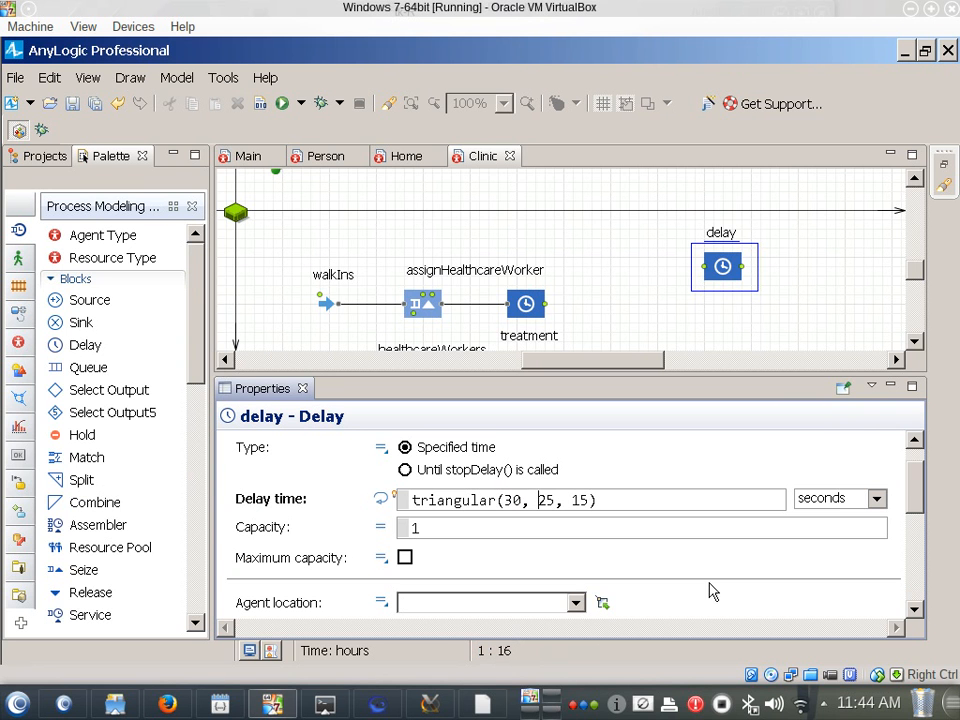
# Set the new delay block's time unit to minutes.
pyautogui.click(866, 511)
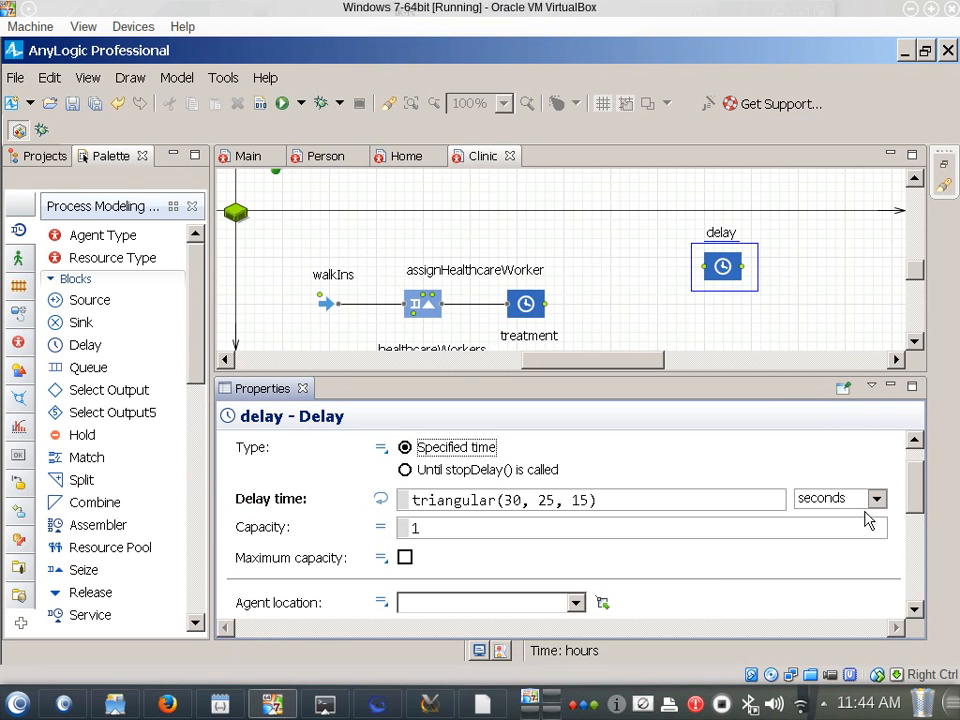
pyautogui.click(874, 499)
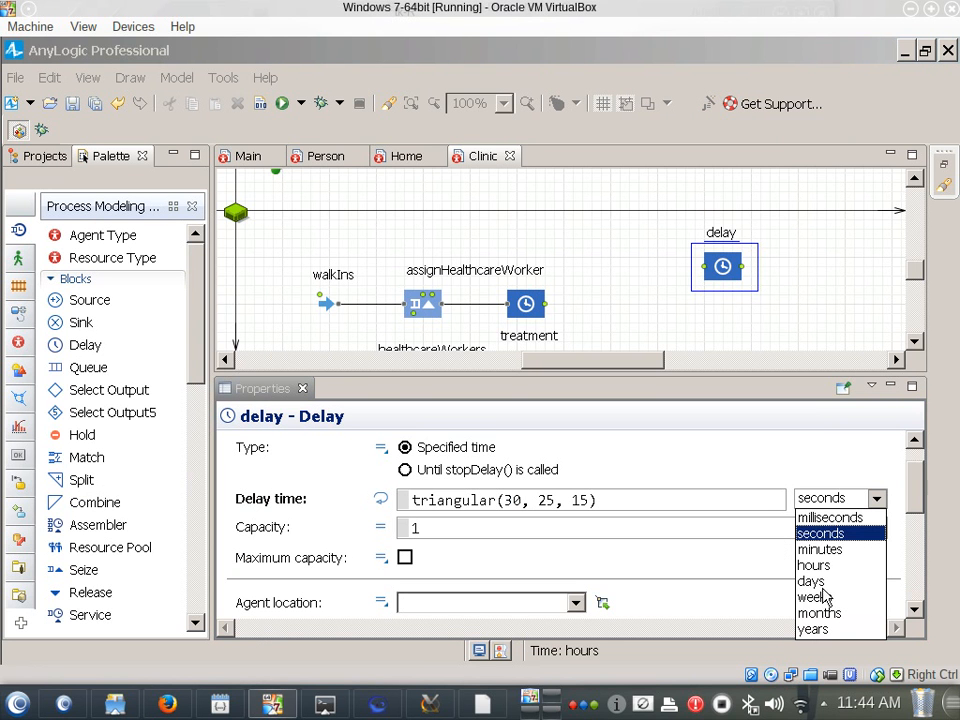
pyautogui.click(820, 550)
# Re-enter 30 as the first argument of the triangular delay time.
pyautogui.click(548, 500)
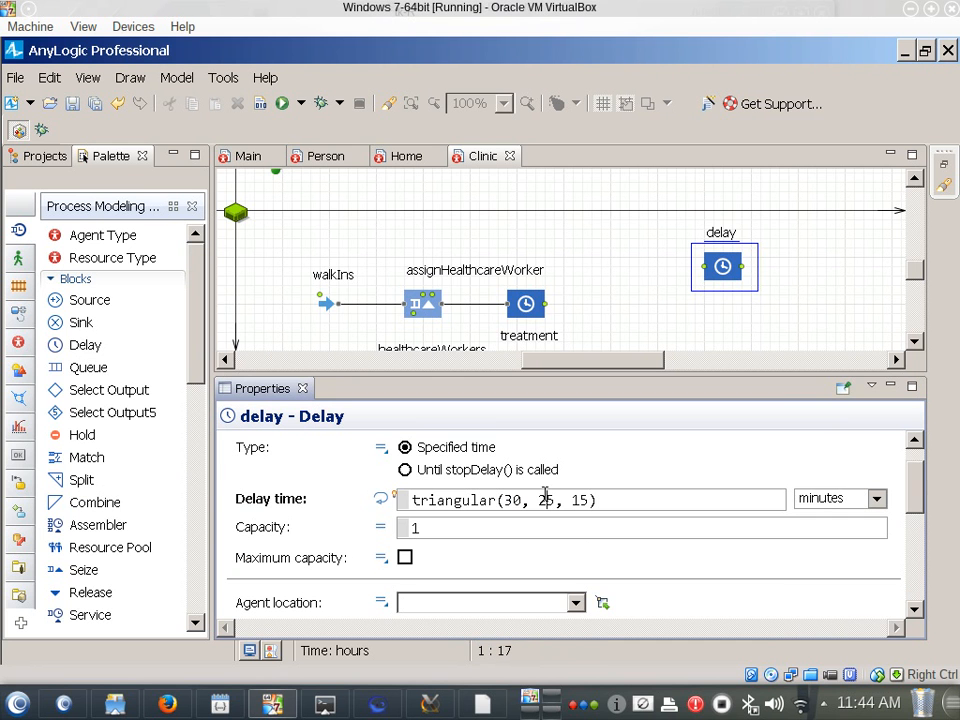
pyautogui.press('Left')
pyautogui.press('Left')
pyautogui.press('Left')
pyautogui.press('Left')
pyautogui.press('Left')
pyautogui.hotkey('shift', 'Right')
pyautogui.hotkey('shift', 'Right')
pyautogui.write('1')
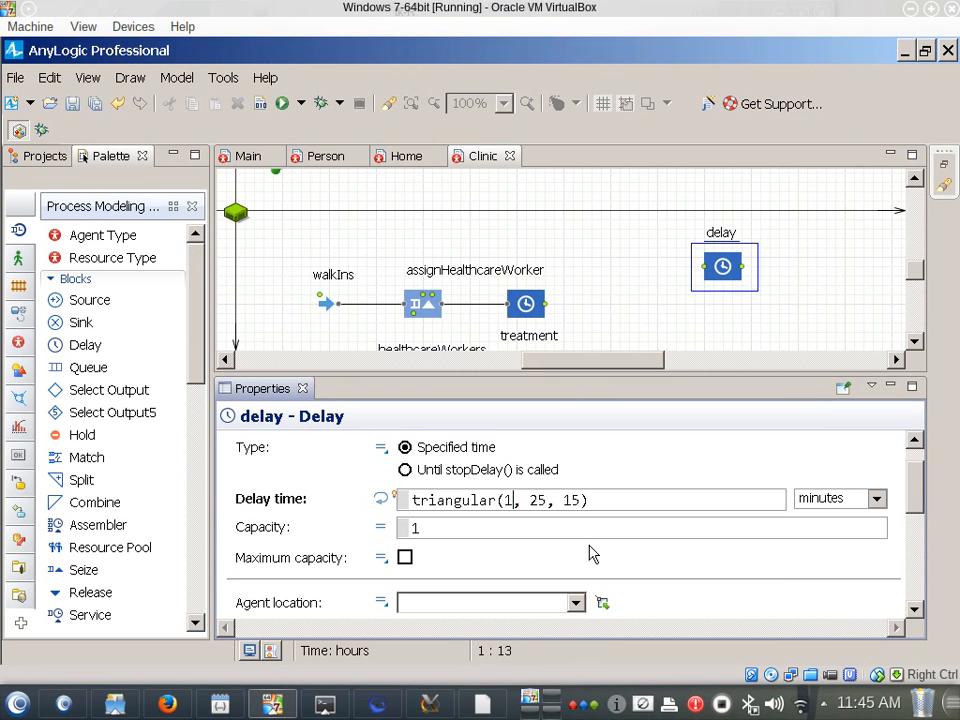
pyautogui.press('BackSpace')
pyautogui.write('30')
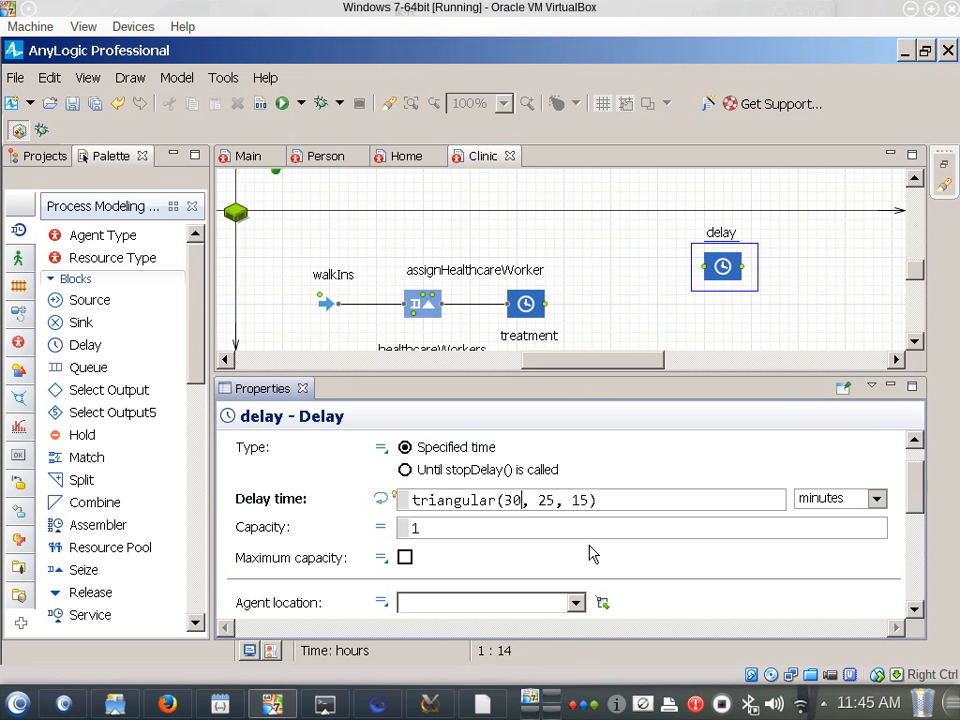
# Set the second and third arguments of the new delay block's triangular delay time to 45 and 60, and delete the block.
pyautogui.press('Right')
pyautogui.press('Right')
pyautogui.press('Right')
pyautogui.press('Left')
pyautogui.hotkey('shift', 'Right')
pyautogui.hotkey('shift', 'Right')
pyautogui.write('45')
pyautogui.press('Right')
pyautogui.press('Right')
pyautogui.hotkey('shift', 'Right')
pyautogui.hotkey('shift', 'Right')
pyautogui.write('60')
pyautogui.press('Delete')
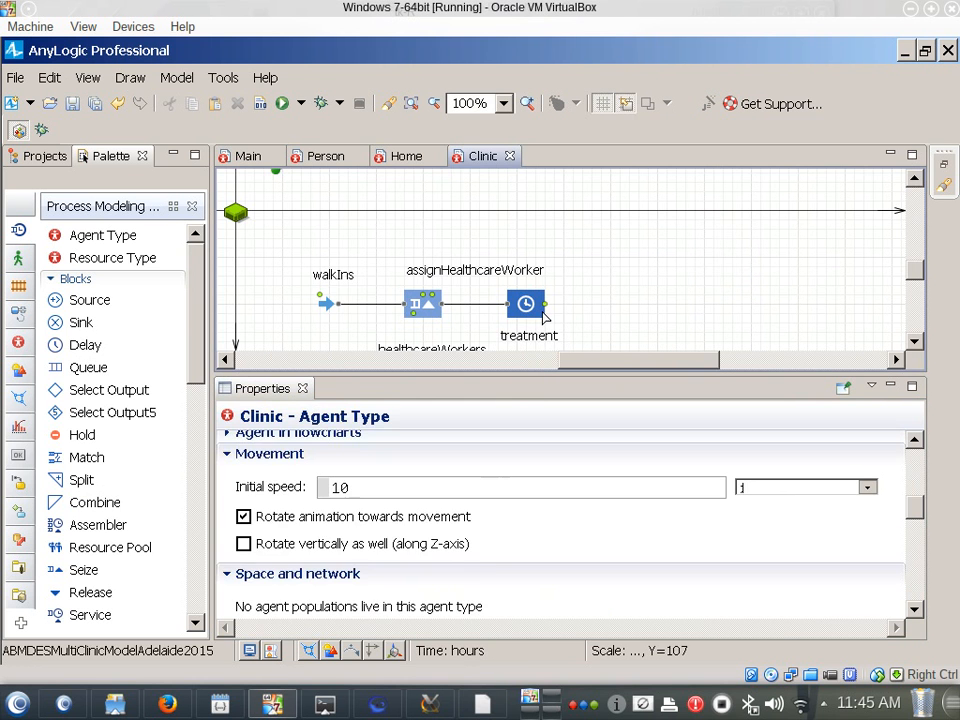
# Move the treatment block slightly farther from assignHealthcareWorker, keeping the two connected.
pyautogui.moveTo(540, 314)
pyautogui.mouseDown()
pyautogui.moveTo(574, 314)
pyautogui.moveTo(569, 323)
pyautogui.moveTo(532, 318)
pyautogui.moveTo(549, 324)
pyautogui.mouseUp()
pyautogui.click(422, 319)
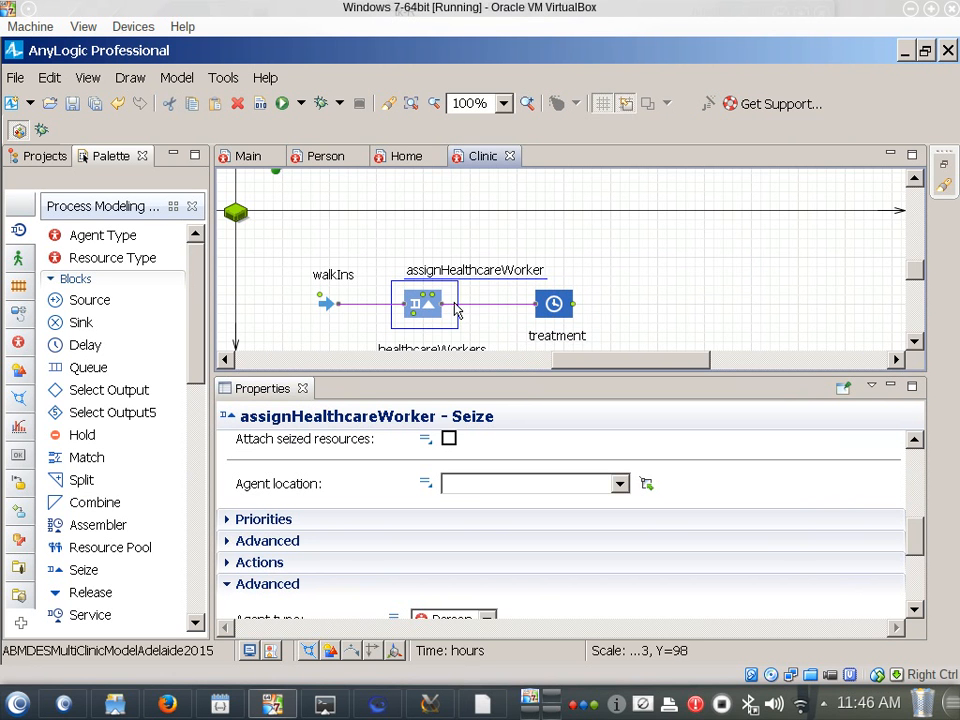
pyautogui.click(537, 303)
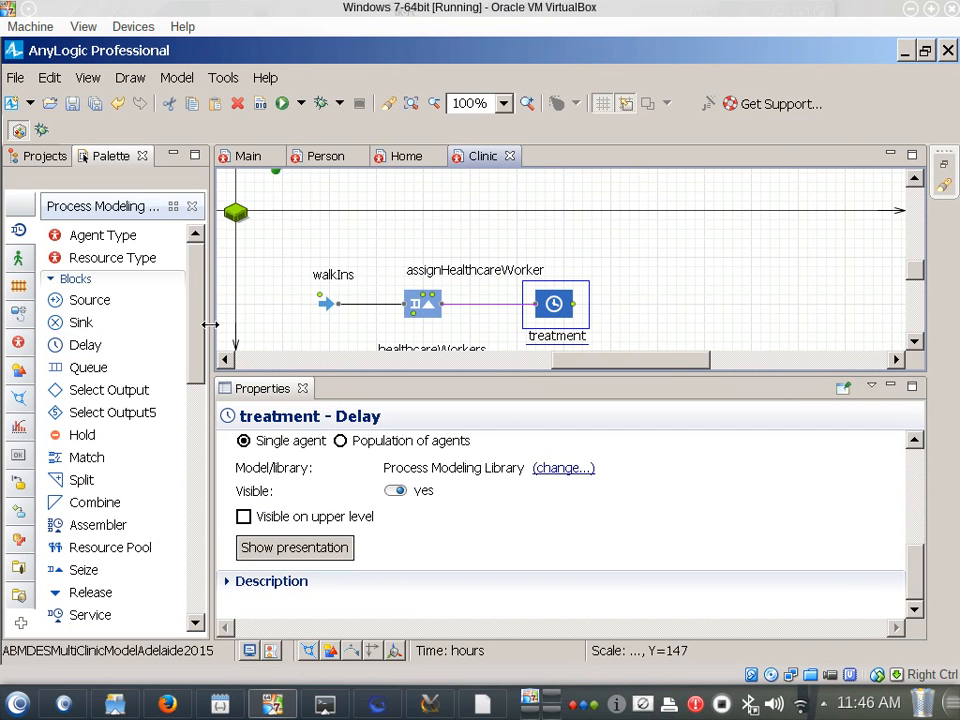
# Add a Release block connected after treatment and name it releaseHealthcareWorker.
pyautogui.moveTo(197, 360); pyautogui.dragTo(197, 392)
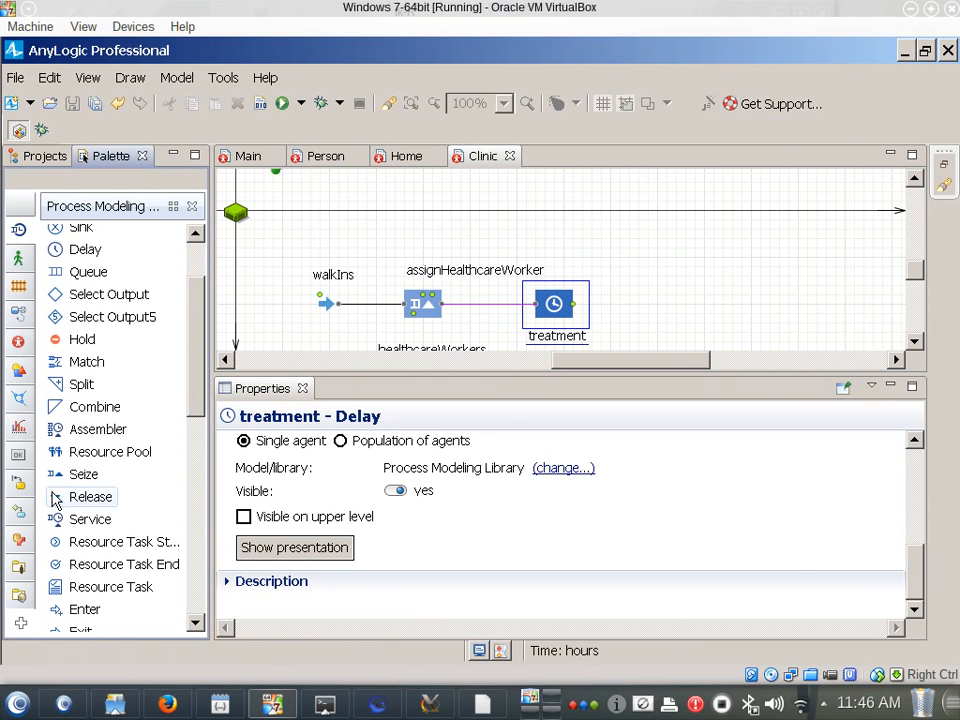
pyautogui.moveTo(60, 497); pyautogui.dragTo(665, 308)
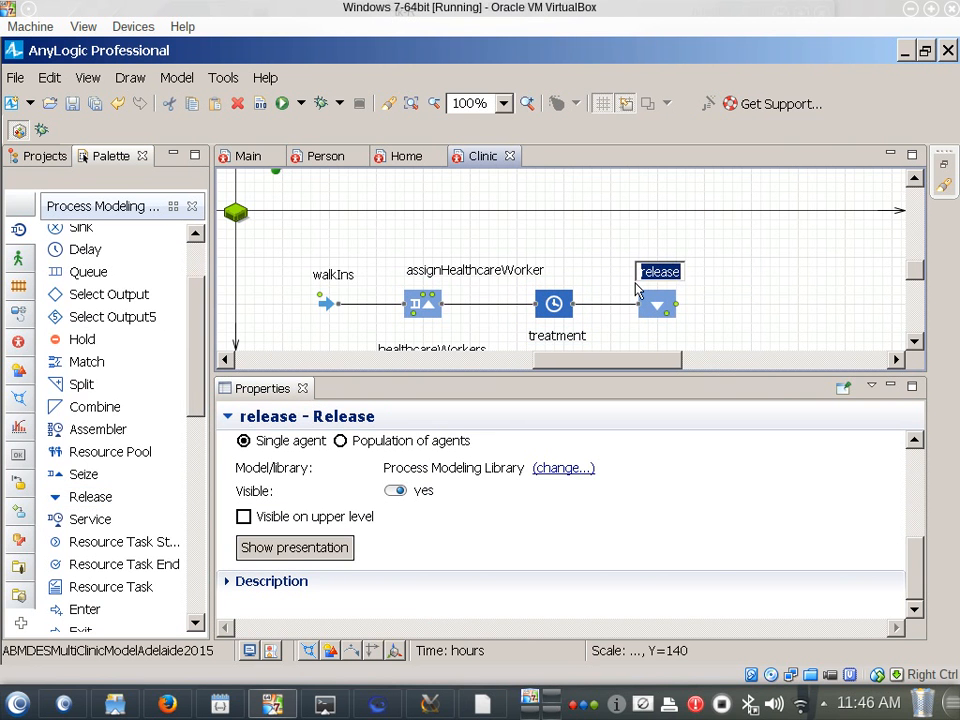
pyautogui.write('RELEASE')
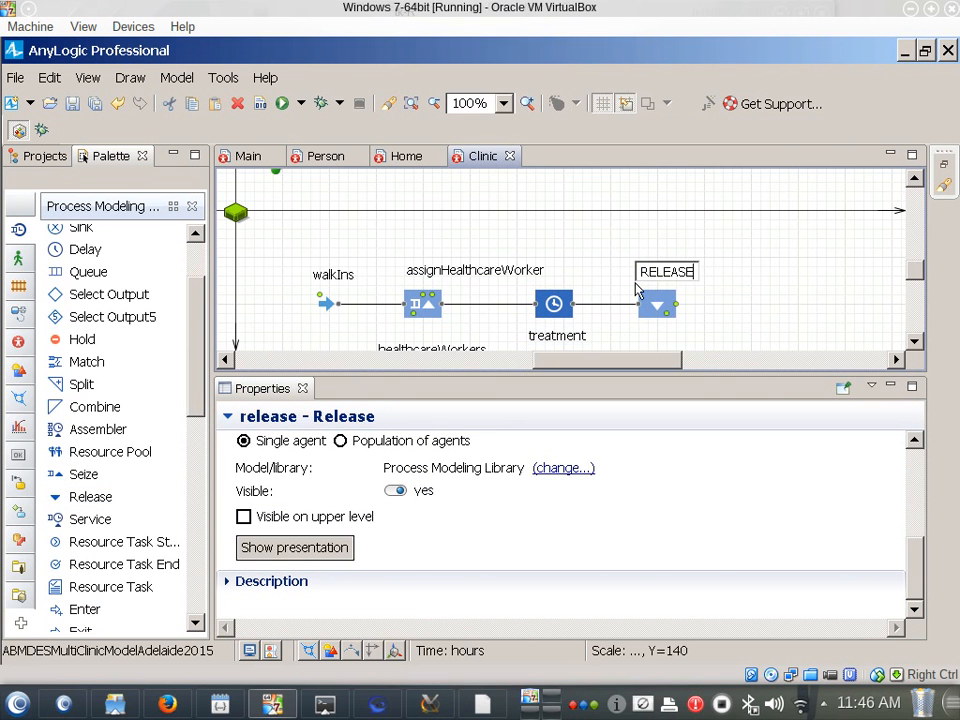
pyautogui.press('BackSpace')
pyautogui.press('BackSpace')
pyautogui.press('BackSpace')
pyautogui.press('BackSpace')
pyautogui.press('BackSpace')
pyautogui.press('BackSpace')
pyautogui.press('BackSpace')
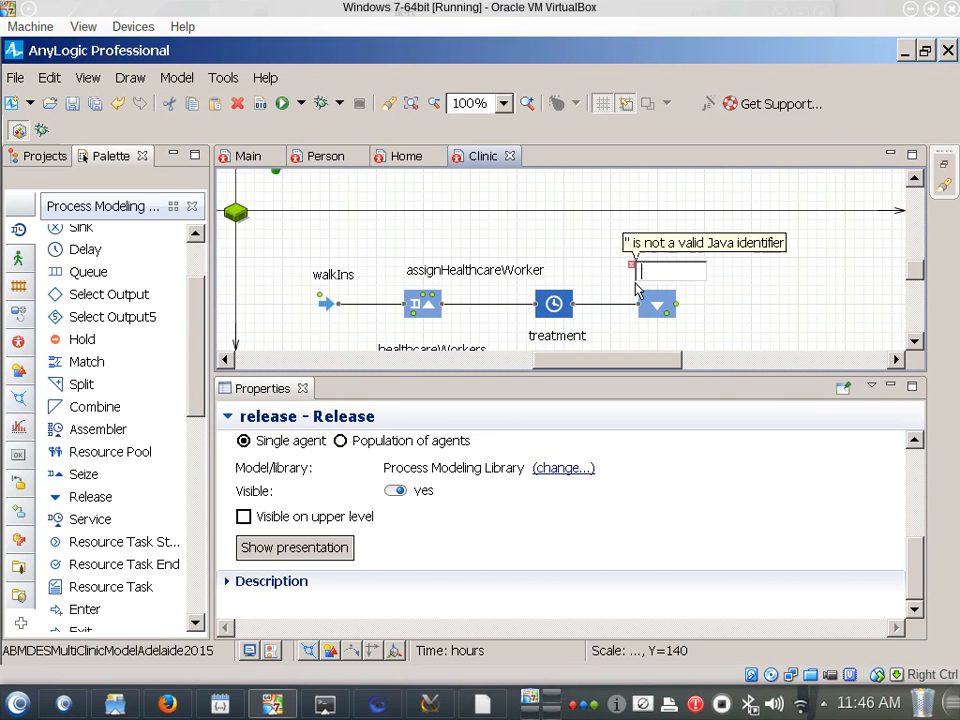
pyautogui.write('release')
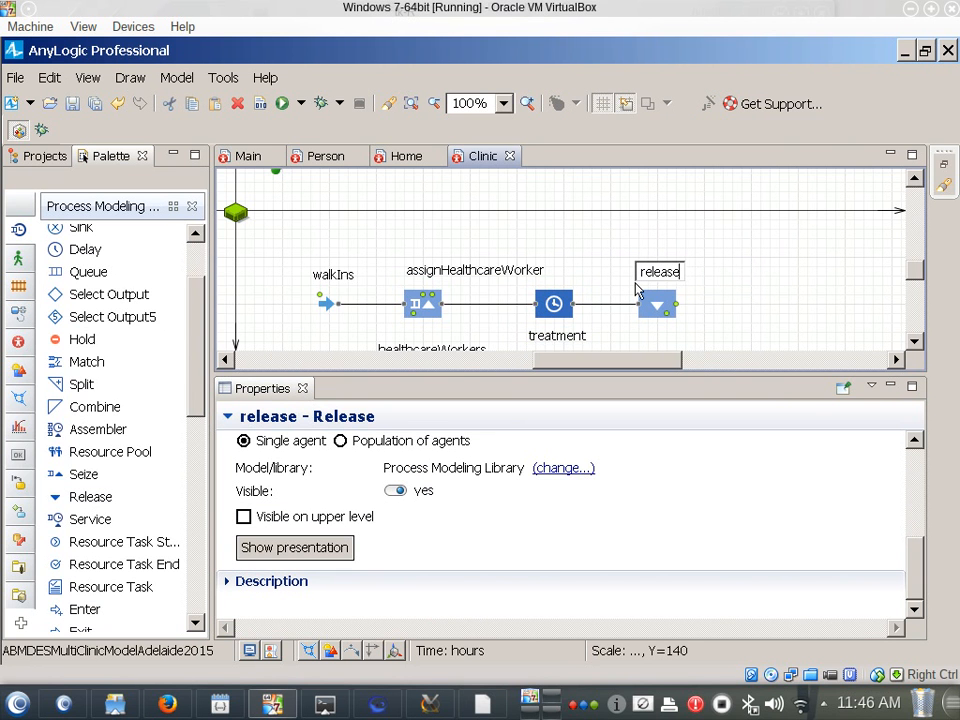
pyautogui.write('Healthcare')
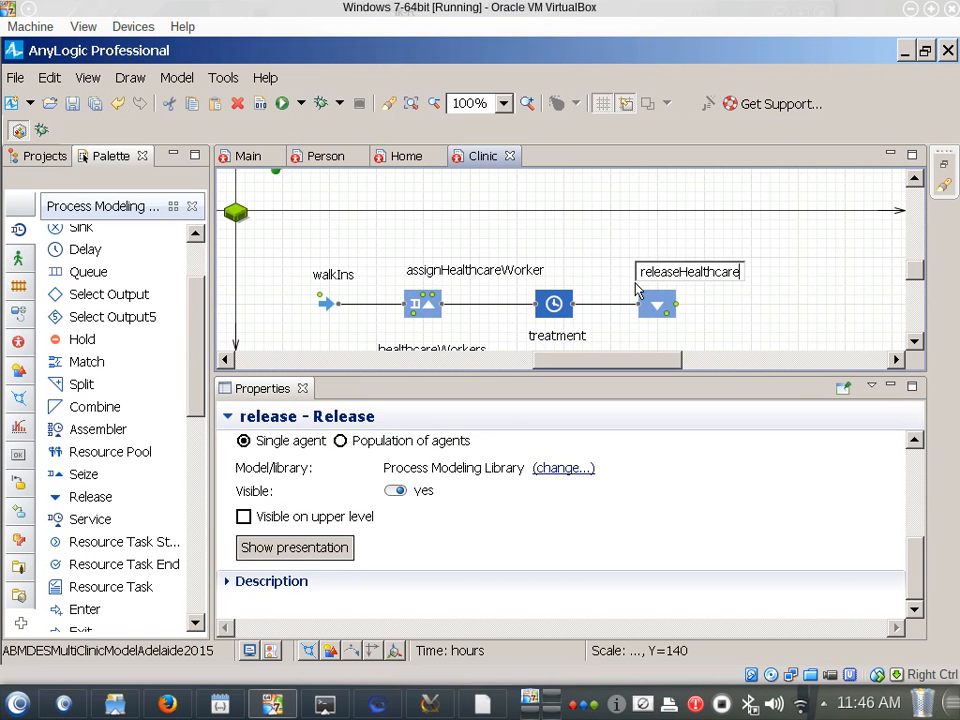
pyautogui.write('Worker')
pyautogui.press('Return')
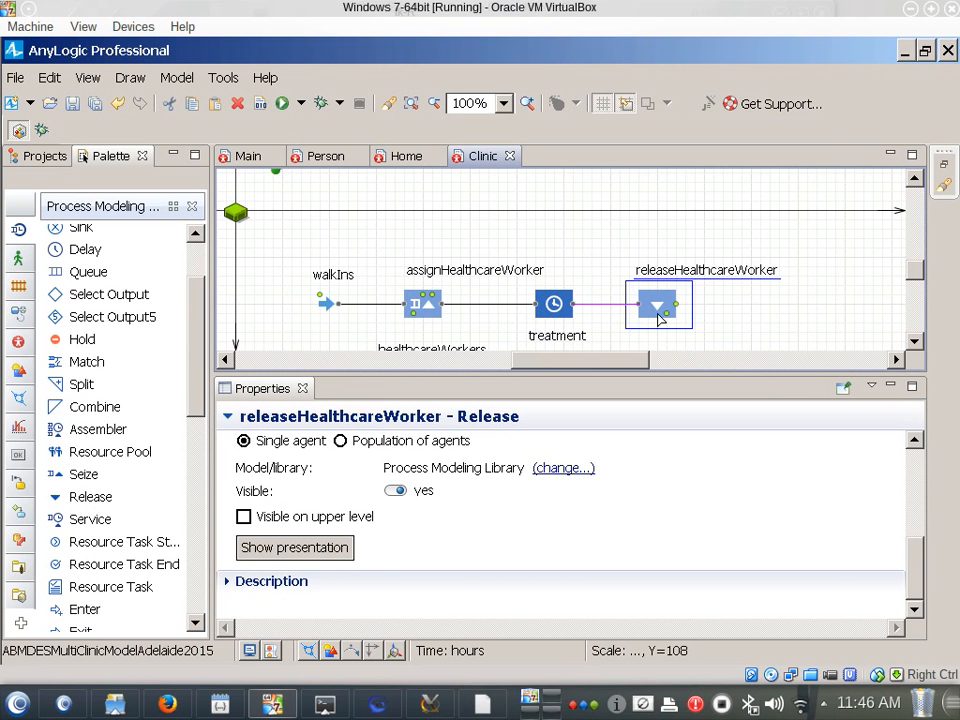
# Examine the releaseHealthcareWorker block's release, moving resources, agent type and visibility properties.
pyautogui.click(922, 547)
pyautogui.moveTo(923, 536); pyautogui.dragTo(935, 393)
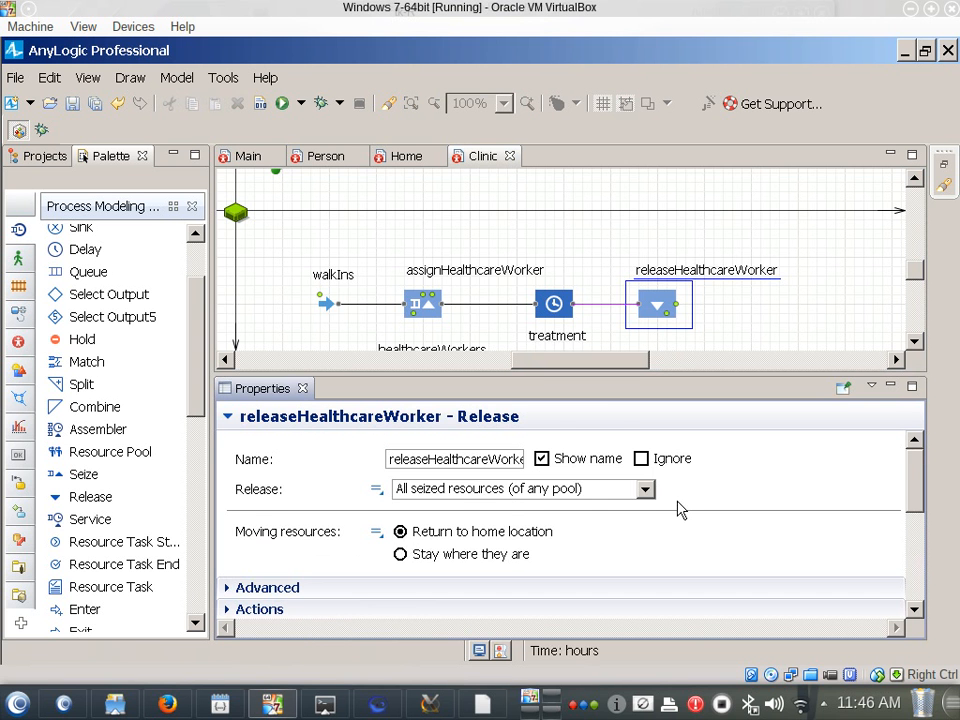
pyautogui.scroll(-3, 692, 531)
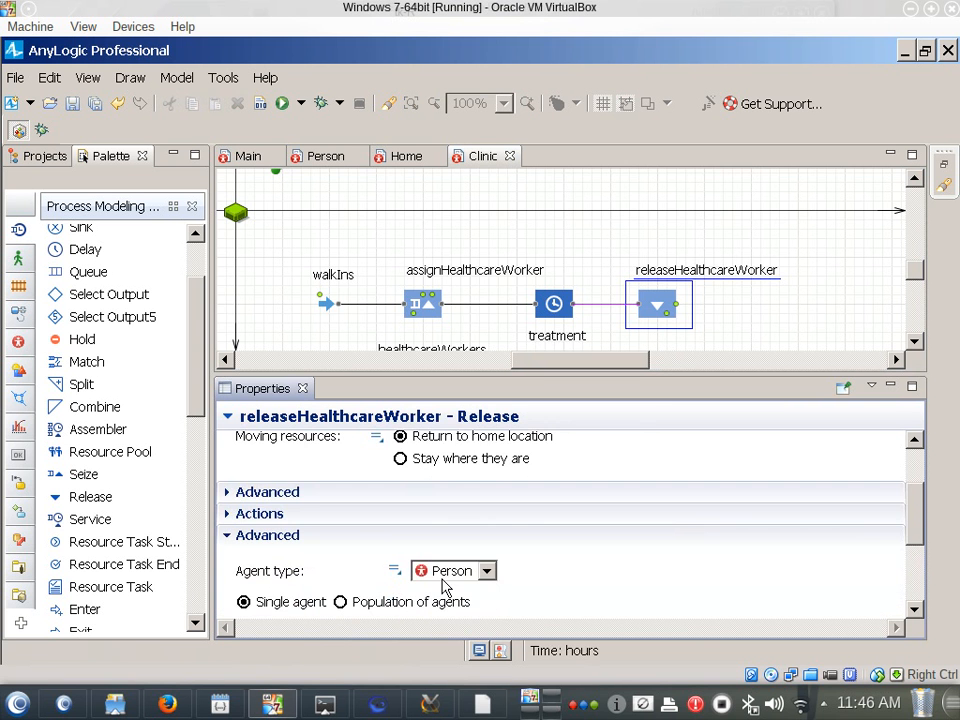
pyautogui.scroll(-3, 440, 582)
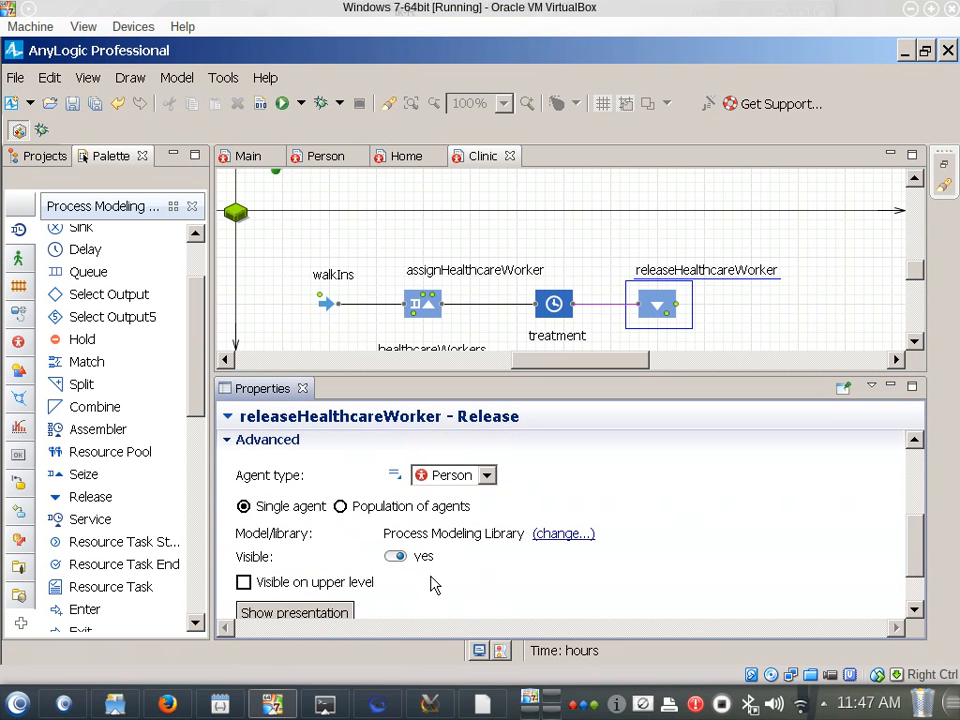
pyautogui.scroll(-1, 430, 578)
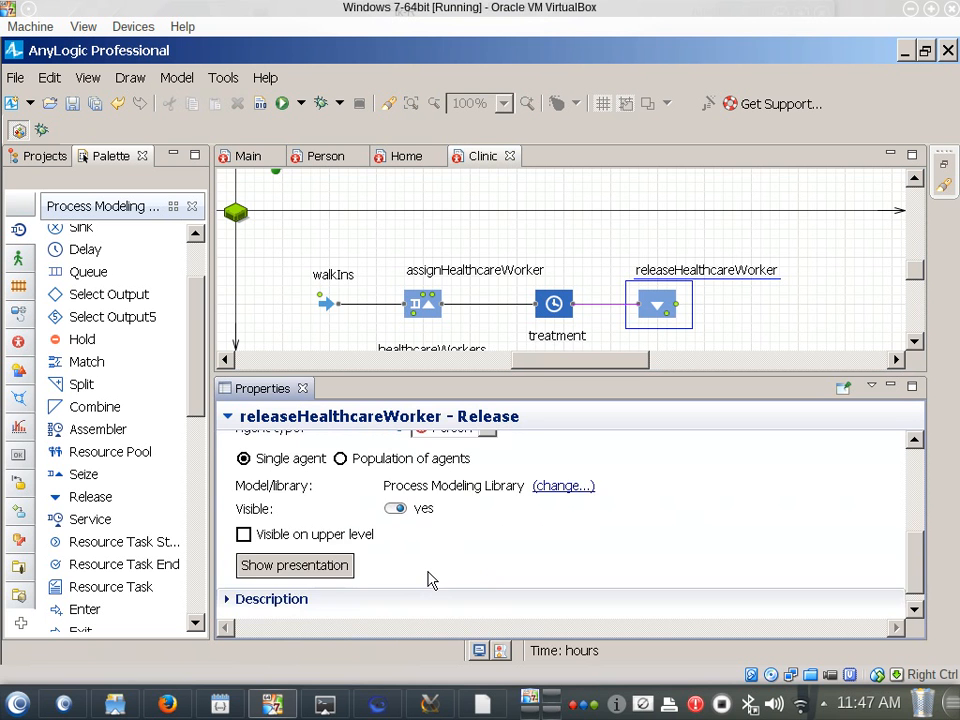
pyautogui.scroll(1, 430, 580)
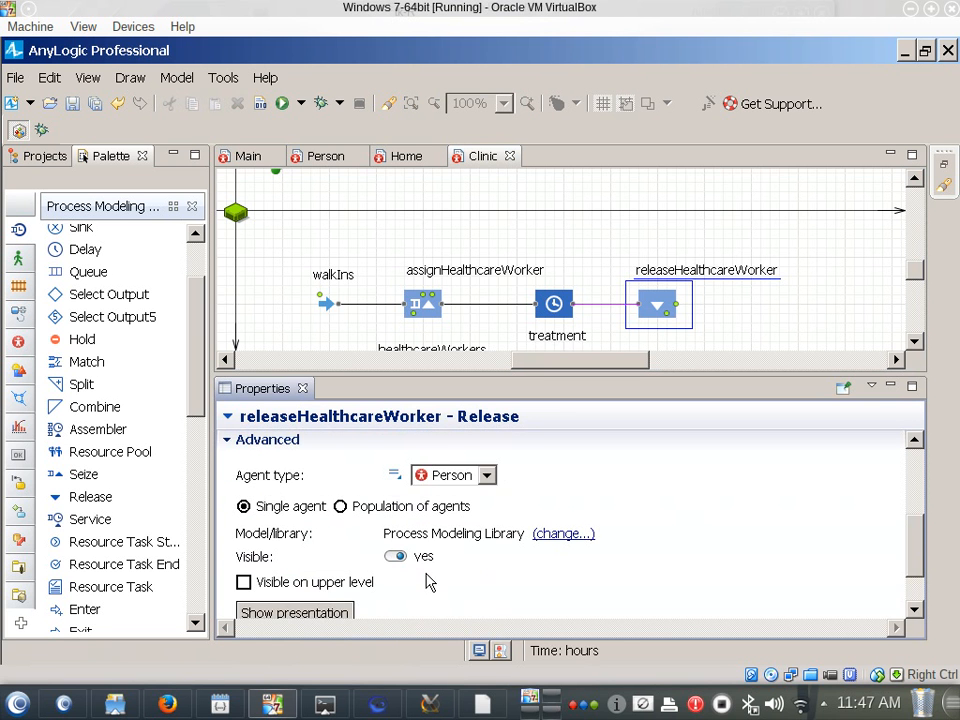
pyautogui.scroll(-1, 430, 582)
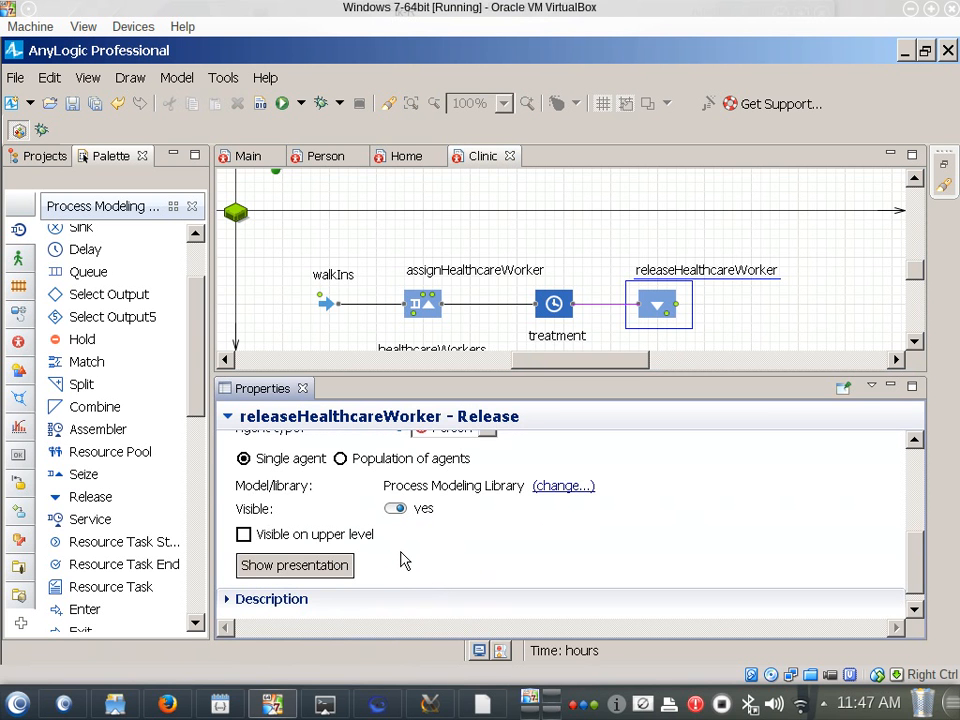
pyautogui.scroll(1, 403, 560)
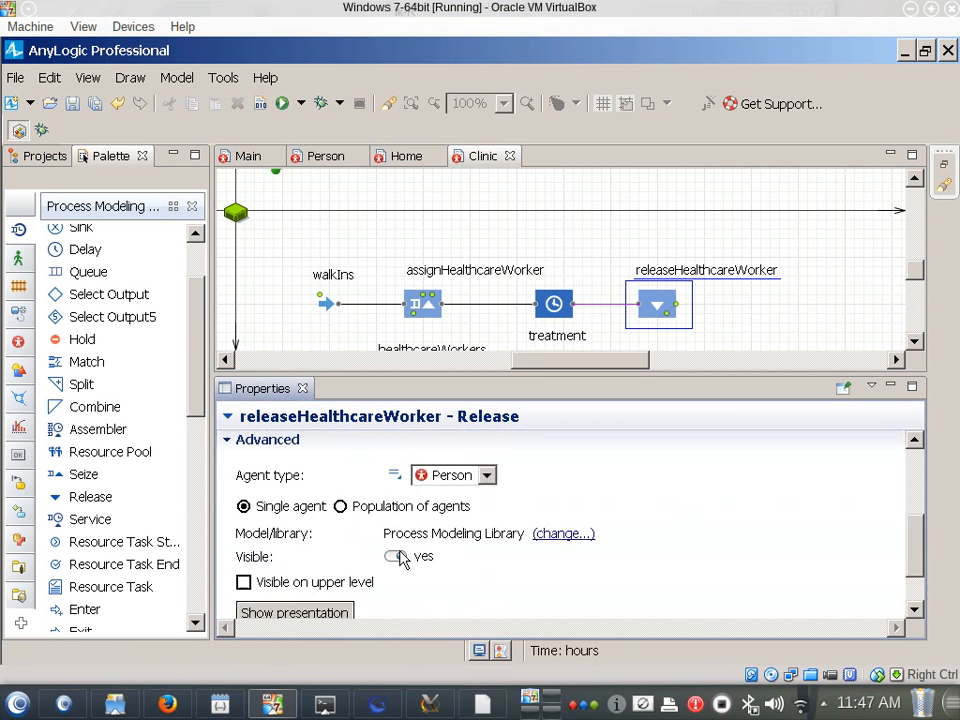
pyautogui.scroll(-2, 400, 558)
pyautogui.scroll(5, 400, 558)
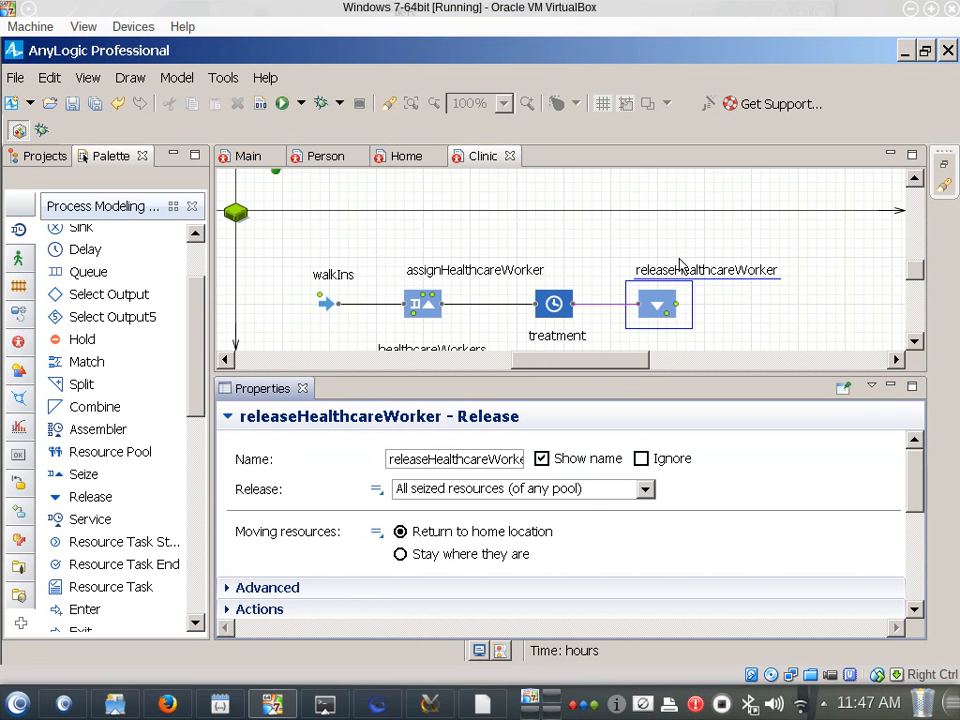
# Shift the releaseHealthcareWorker label to sit centred above its block, and move the block farther from treatment.
pyautogui.moveTo(692, 276); pyautogui.dragTo(646, 304)
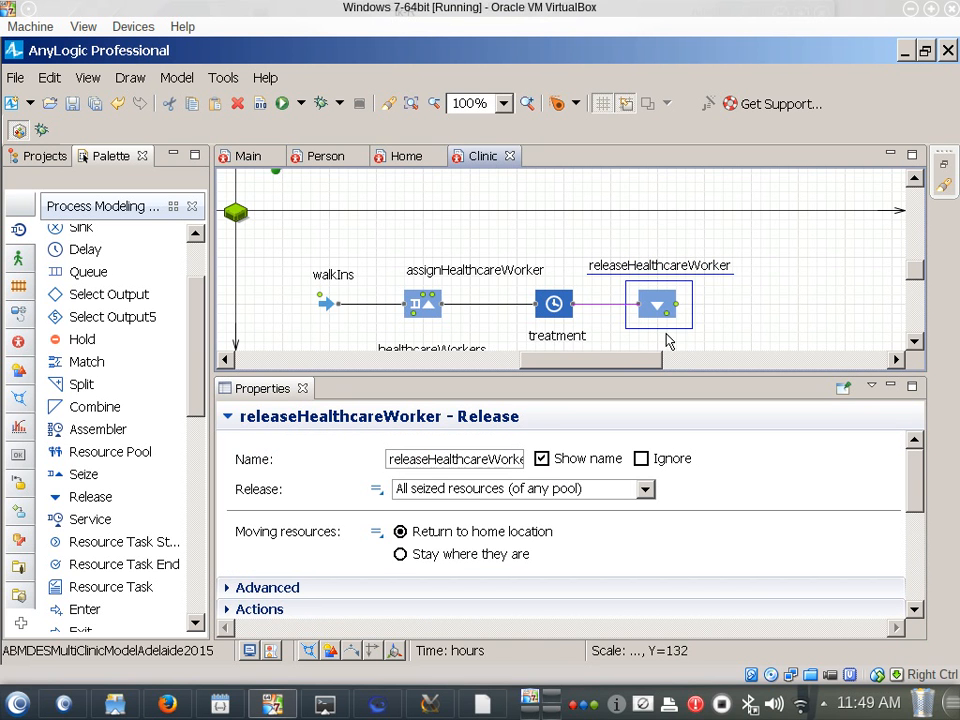
pyautogui.moveTo(634, 312); pyautogui.dragTo(709, 308)
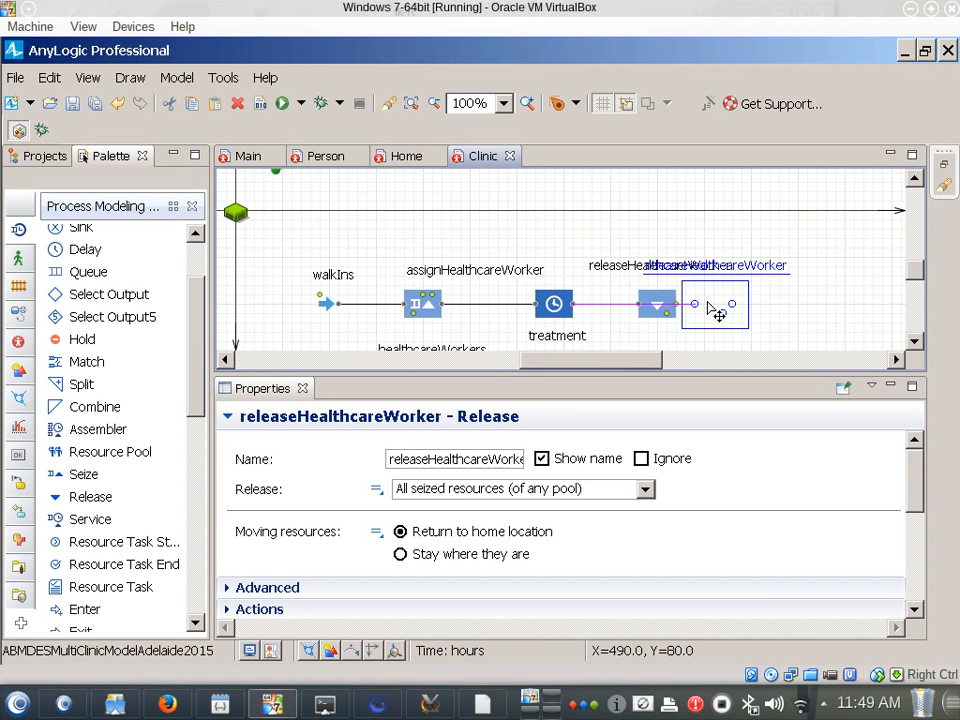
pyautogui.moveTo(707, 311); pyautogui.dragTo(725, 311)
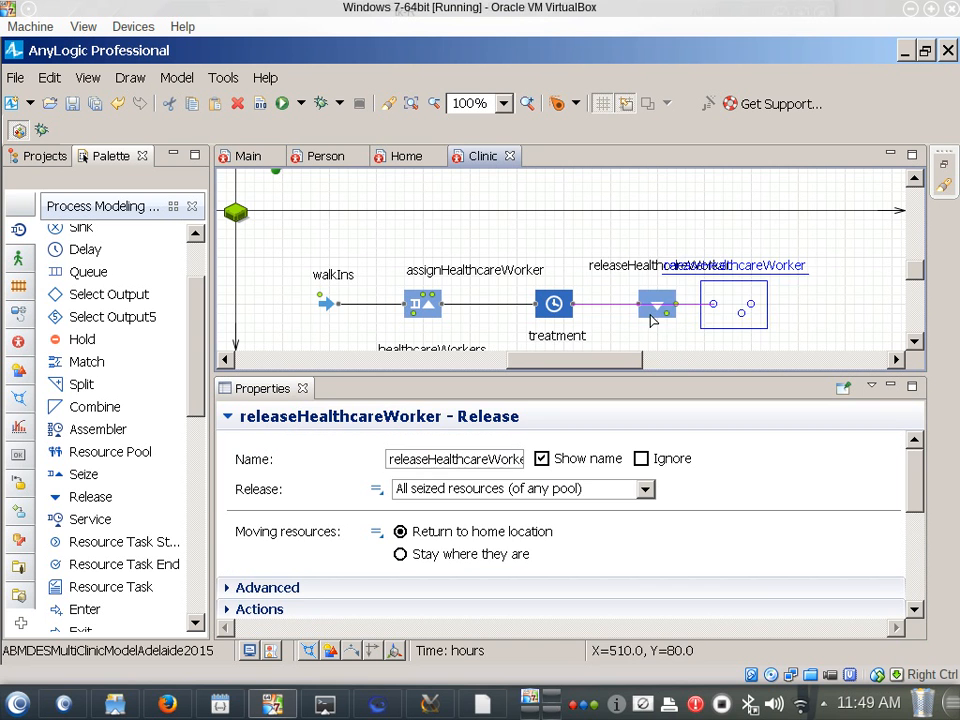
# Detach the releaseHealthcareWorker connector from treatment's output and place a Select Output block connected to treatment in the gap.
pyautogui.click(579, 306)
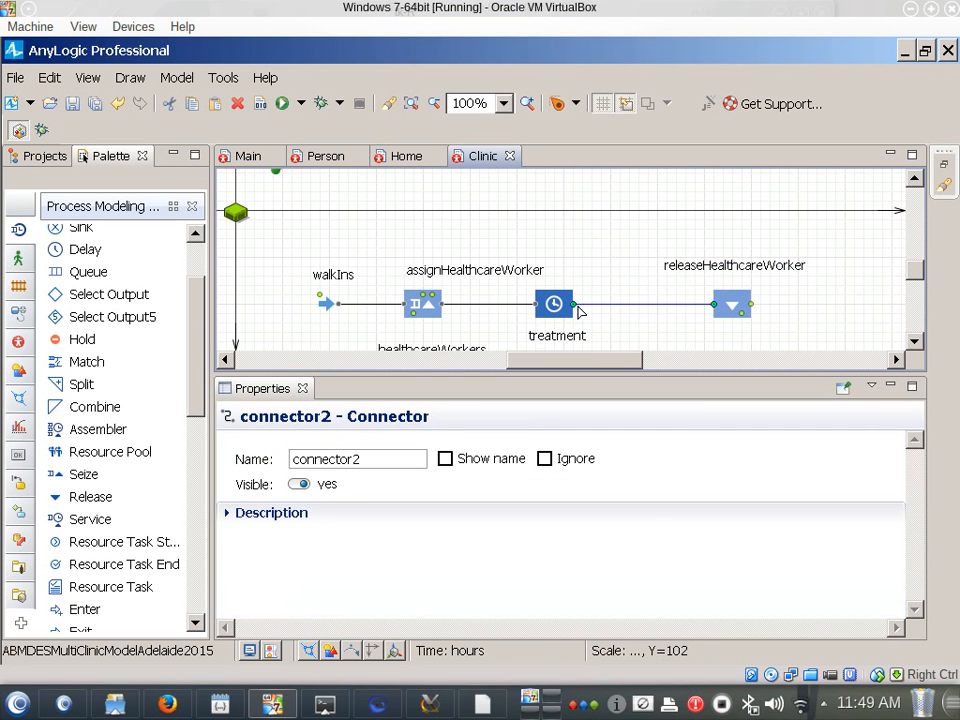
pyautogui.moveTo(579, 308); pyautogui.dragTo(654, 311)
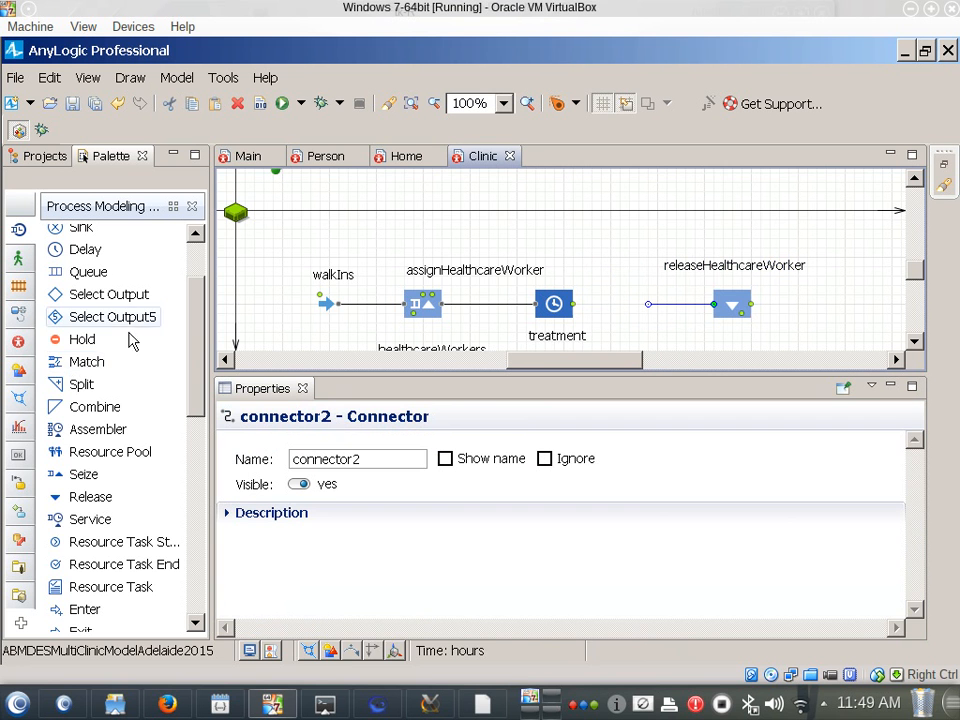
pyautogui.moveTo(198, 345); pyautogui.dragTo(206, 489)
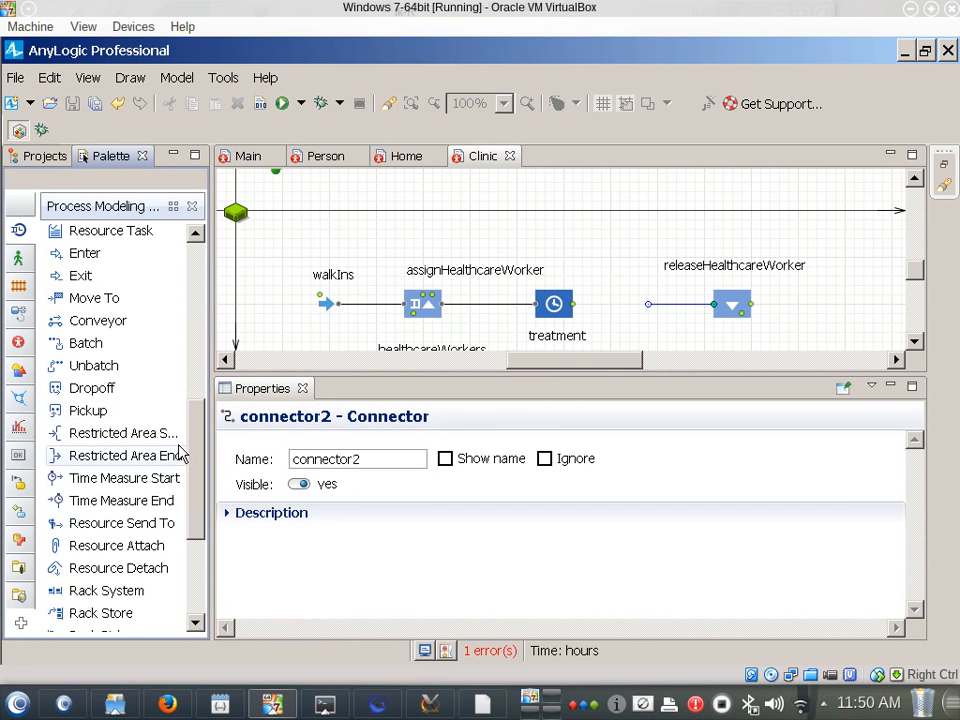
pyautogui.scroll(-5, 180, 455)
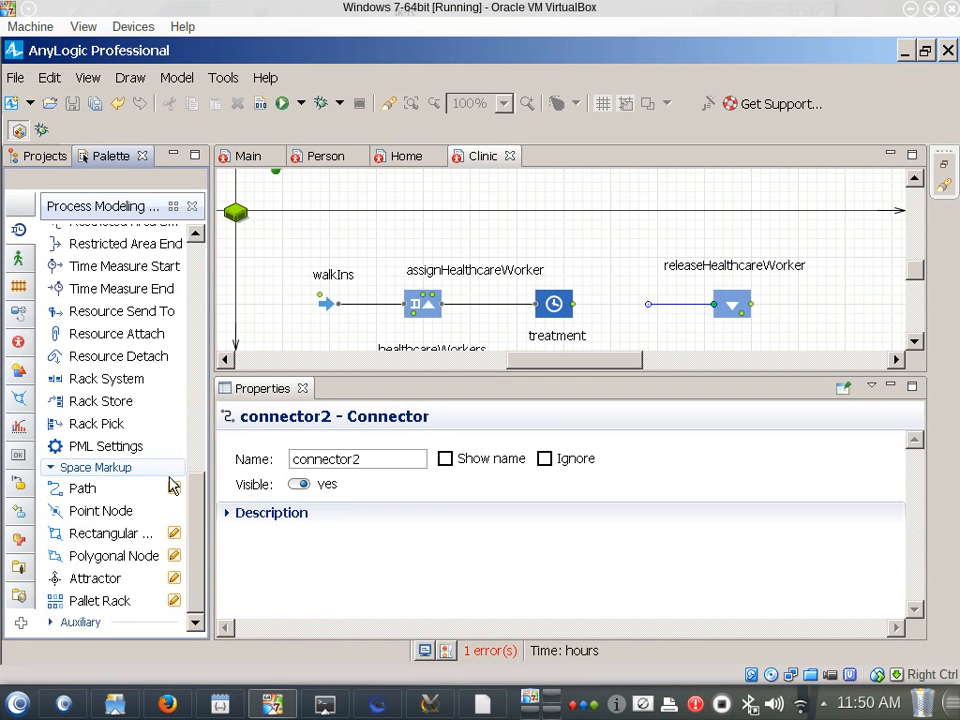
pyautogui.scroll(5, 171, 486)
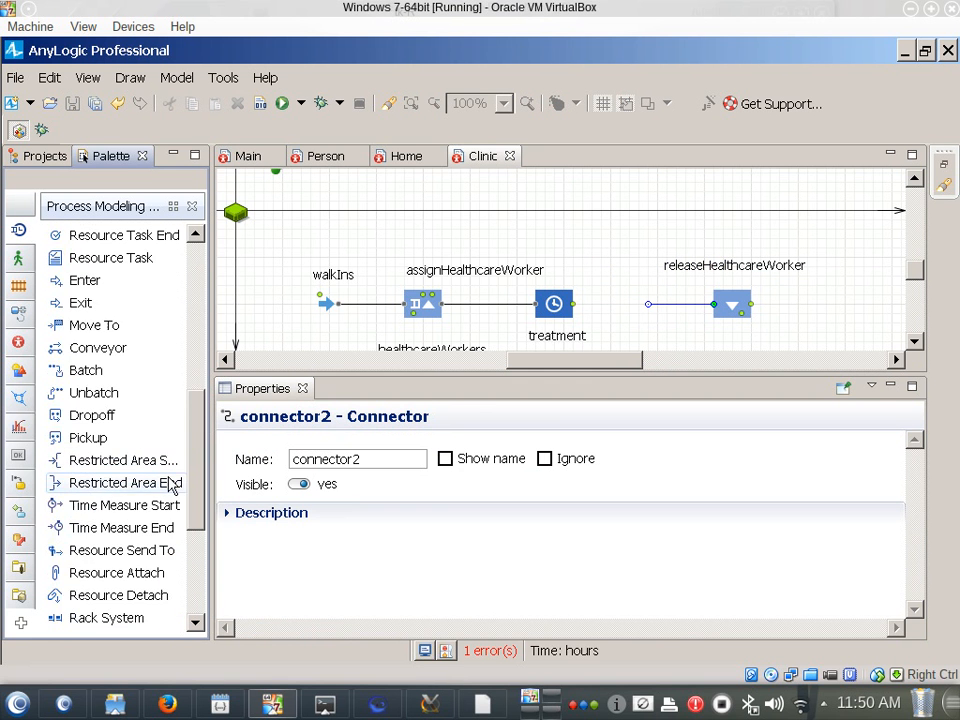
pyautogui.scroll(5, 173, 484)
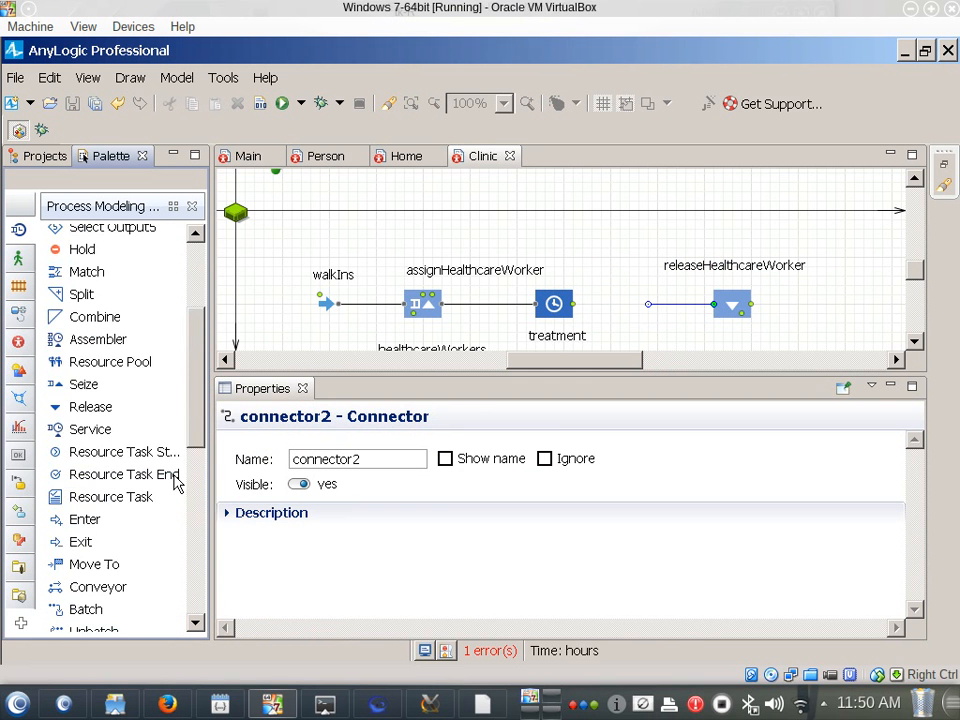
pyautogui.scroll(1, 175, 483)
pyautogui.scroll(2, 122, 369)
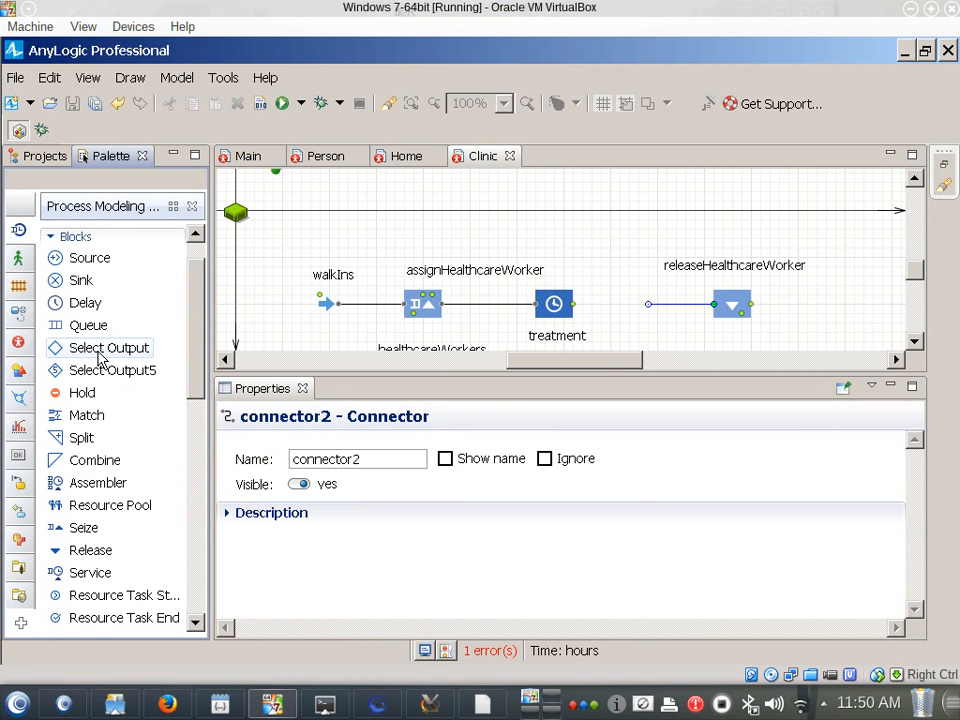
pyautogui.scroll(1, 100, 358)
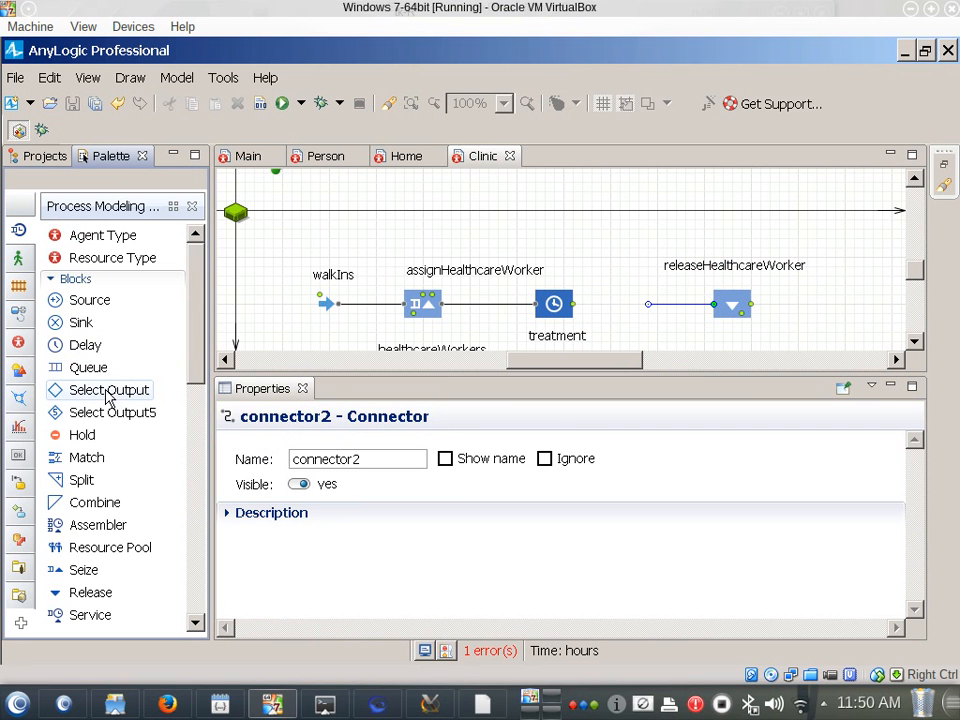
pyautogui.moveTo(113, 386); pyautogui.dragTo(522, 352)
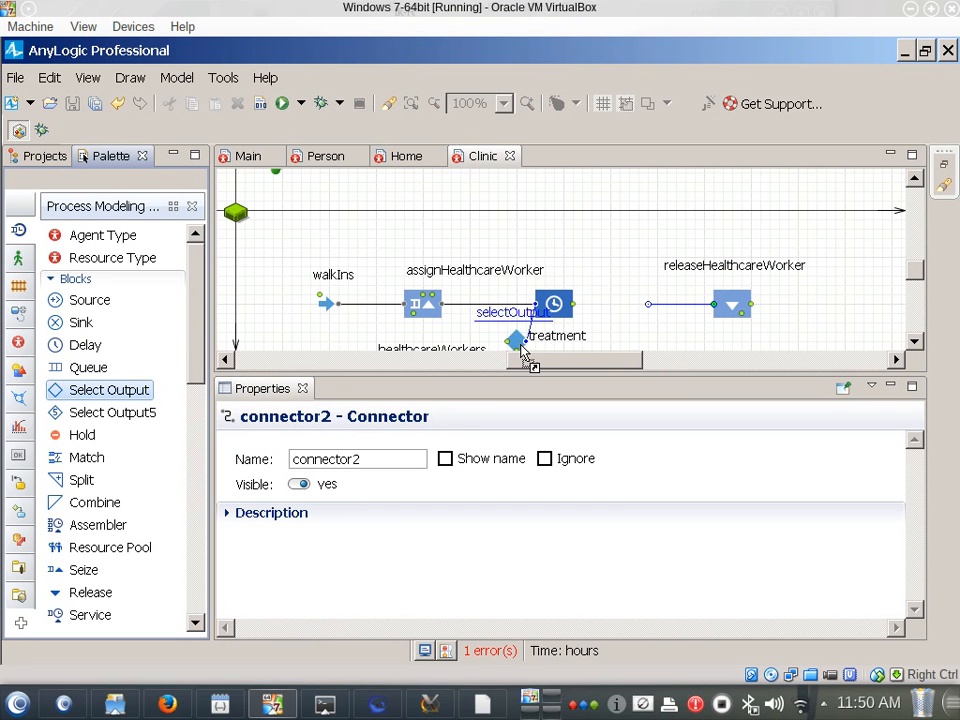
pyautogui.moveTo(522, 350); pyautogui.dragTo(614, 328)
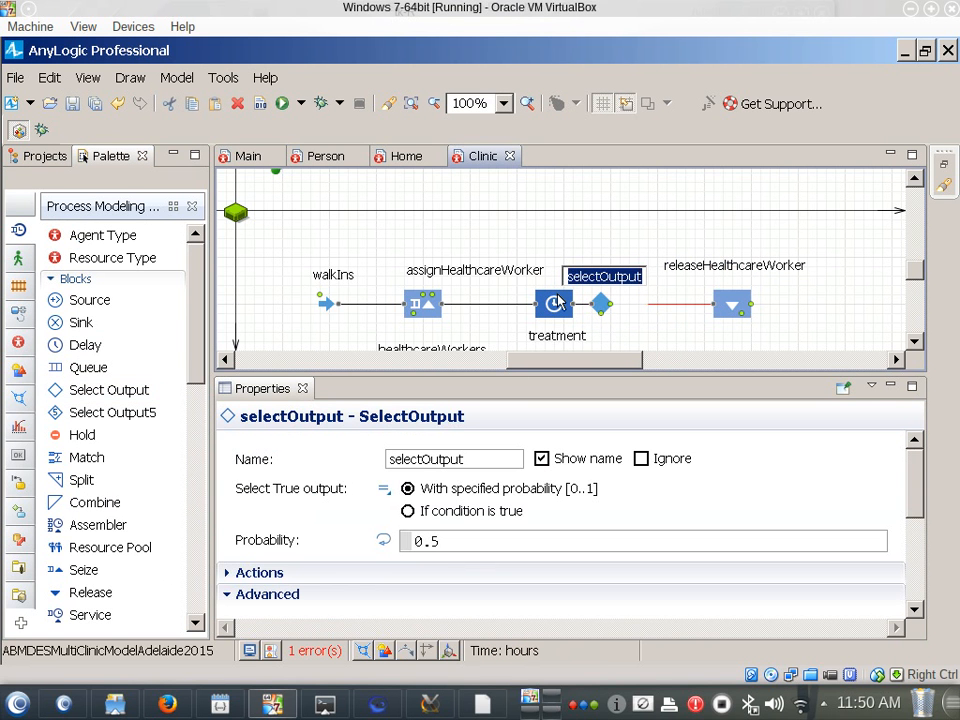
# Name the new Select Output block determinEClinicalOutcome.
pyautogui.write('d')
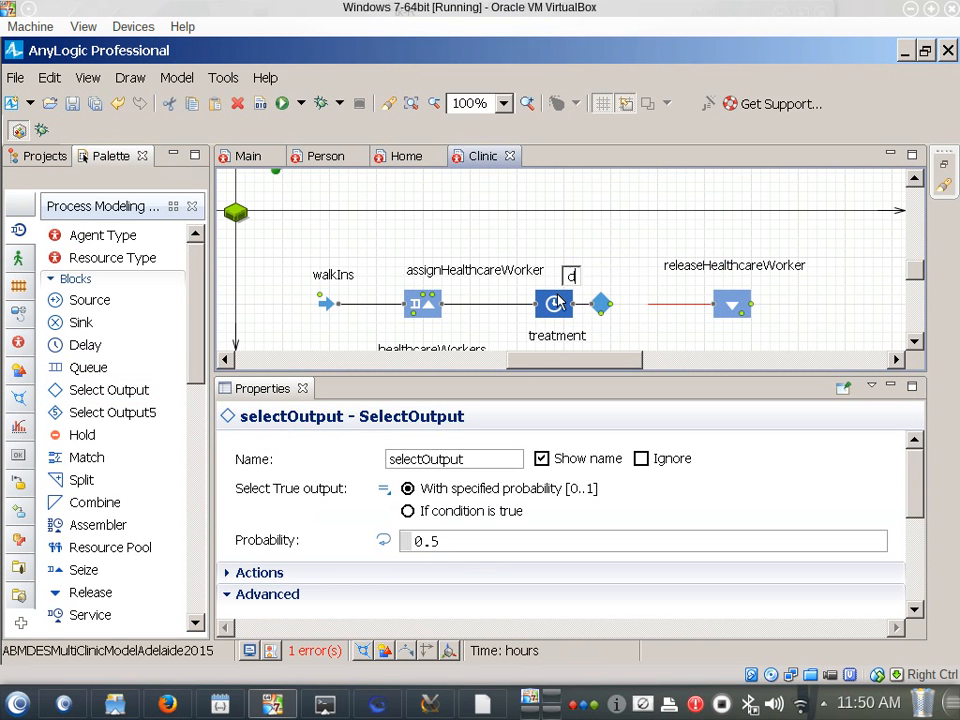
pyautogui.write('etermineOut')
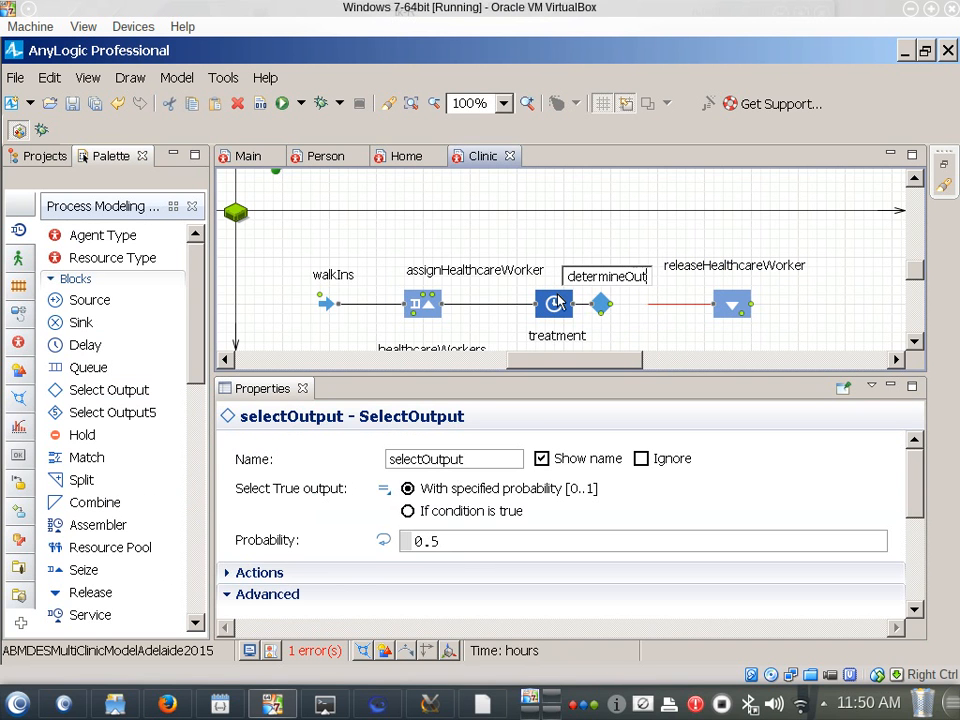
pyautogui.press('BackSpace')
pyautogui.press('BackSpace')
pyautogui.press('BackSpace')
pyautogui.press('BackSpace')
pyautogui.write('EClinicalOuto')
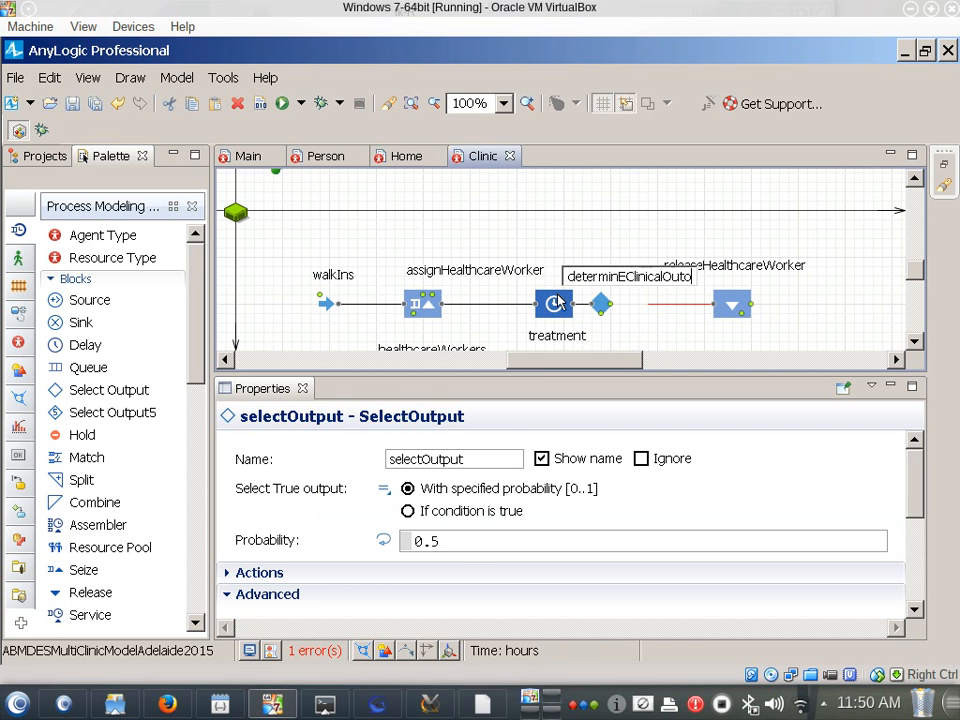
pyautogui.write('ome')
pyautogui.press('Return')
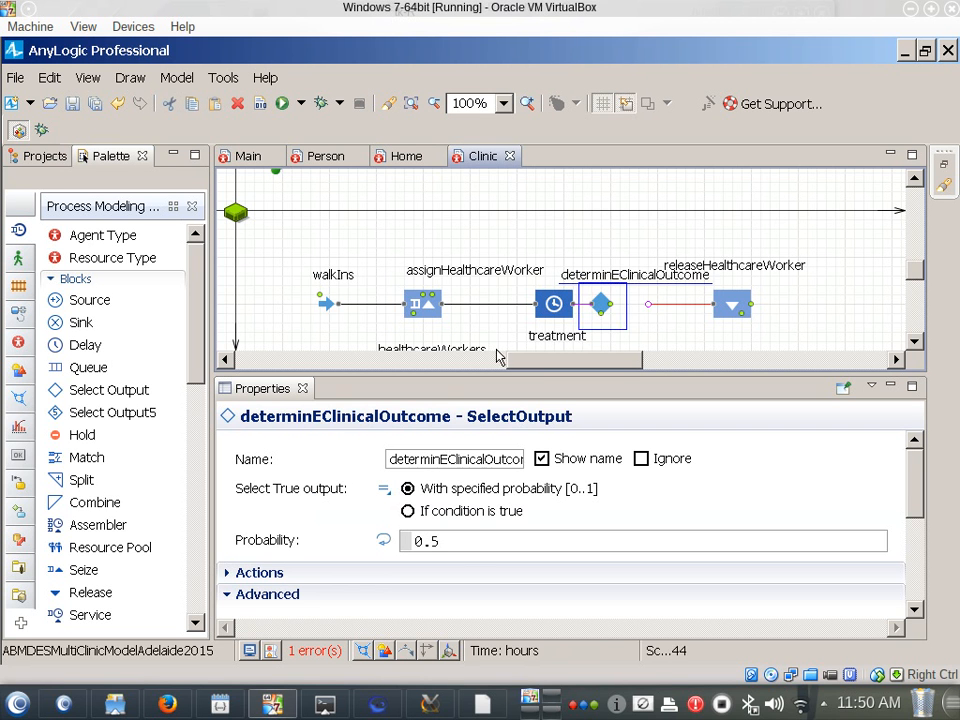
# Move the releaseHealthcareWorker block farther from determinEClinicalOutcome and shorten its unattached connector to widen the gap.
pyautogui.moveTo(731, 304); pyautogui.dragTo(799, 312)
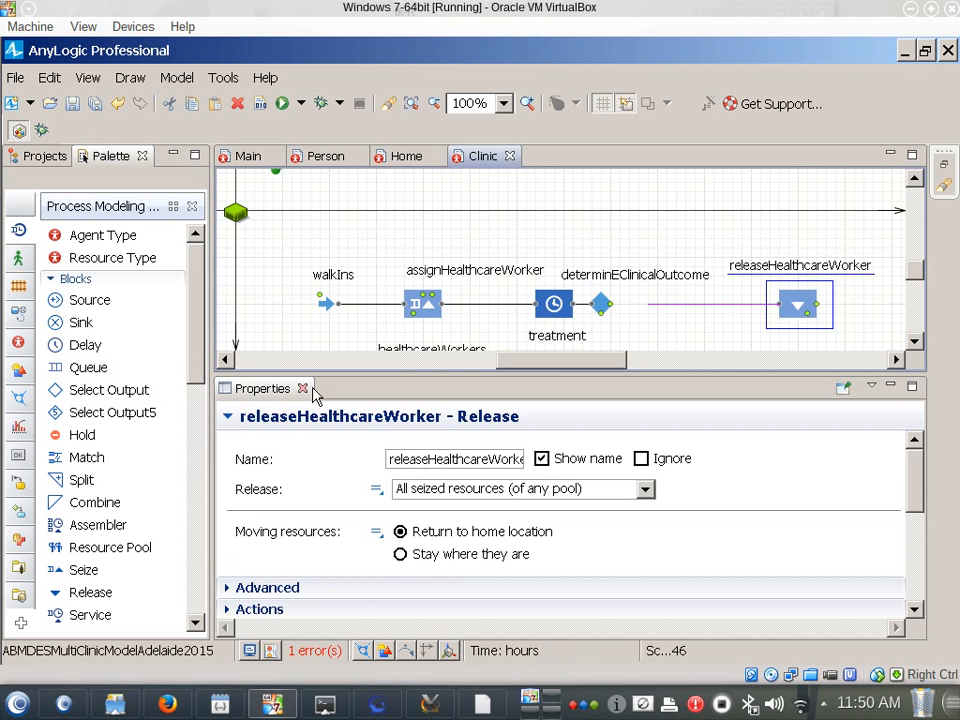
pyautogui.click(655, 306)
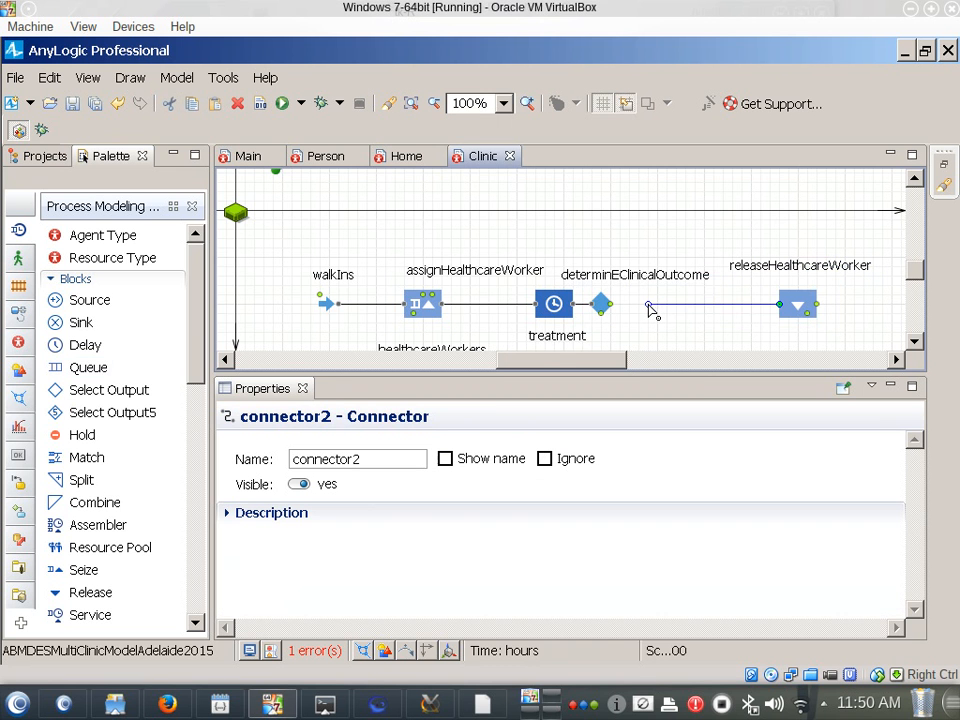
pyautogui.moveTo(718, 307); pyautogui.dragTo(731, 311)
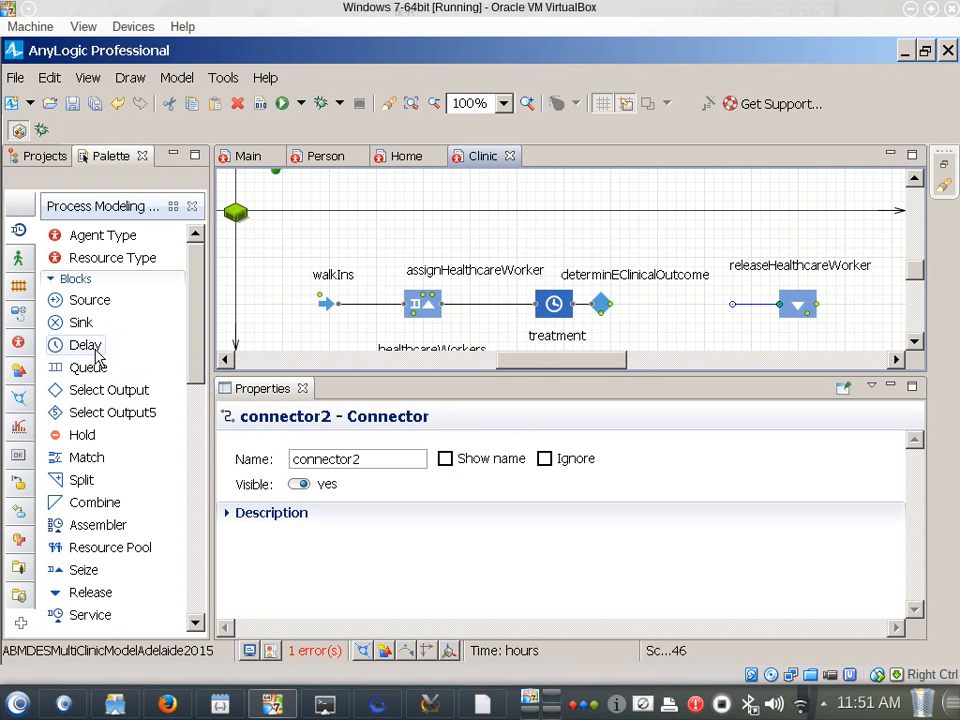
pyautogui.click(30, 160)
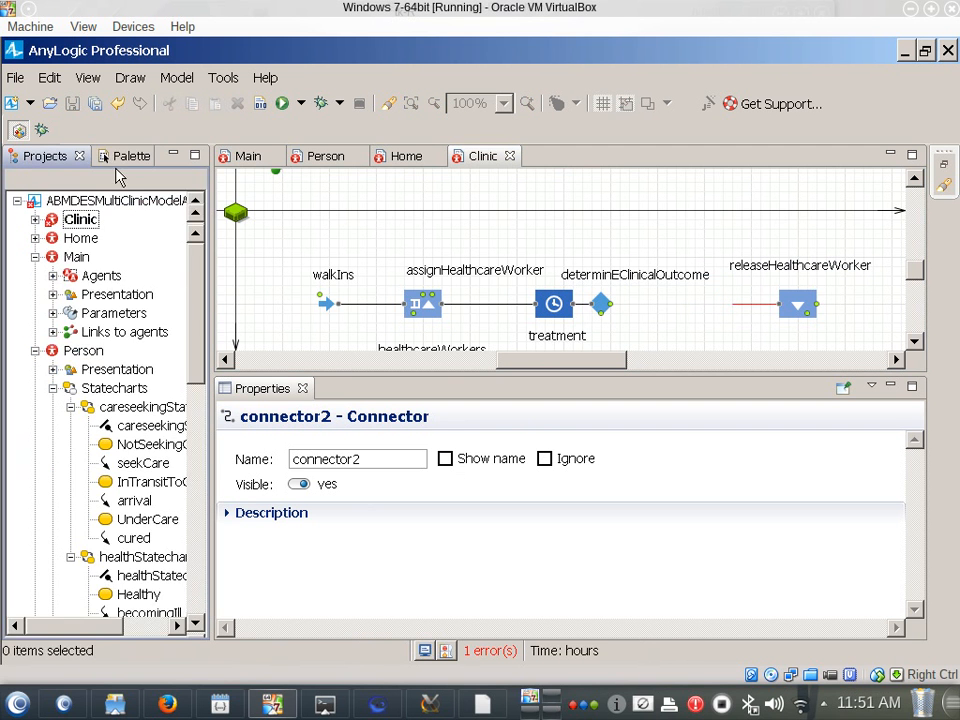
pyautogui.click(122, 158)
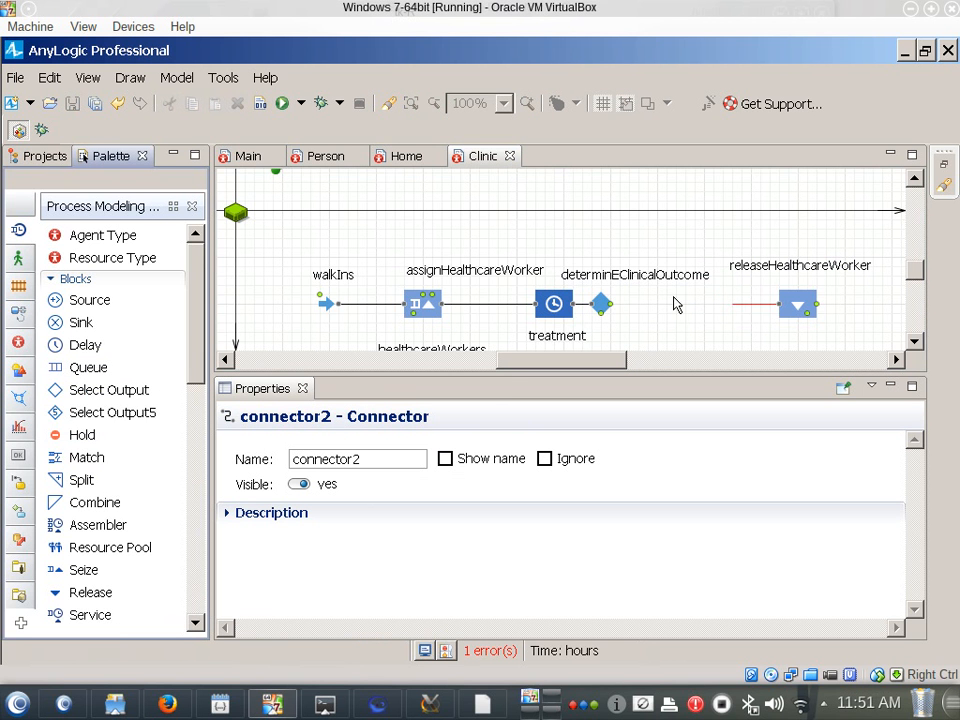
# Move the determinEClinicalOutcome block farther from treatment, towards releaseHealthcareWorker, keeping it connected.
pyautogui.click(608, 308)
pyautogui.click(636, 290)
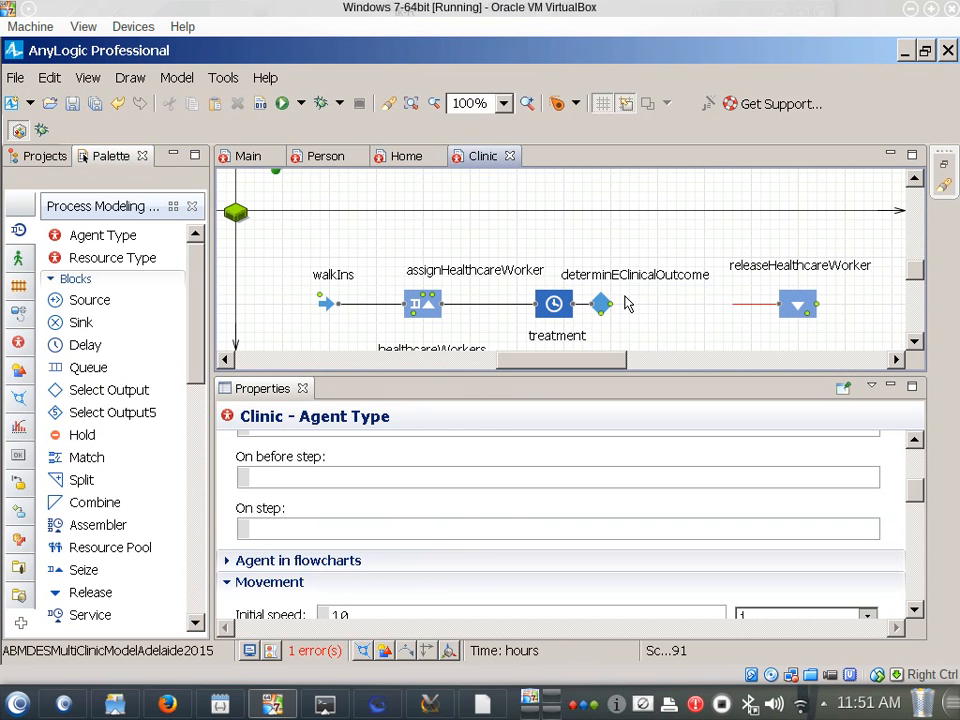
pyautogui.moveTo(610, 303); pyautogui.dragTo(658, 316)
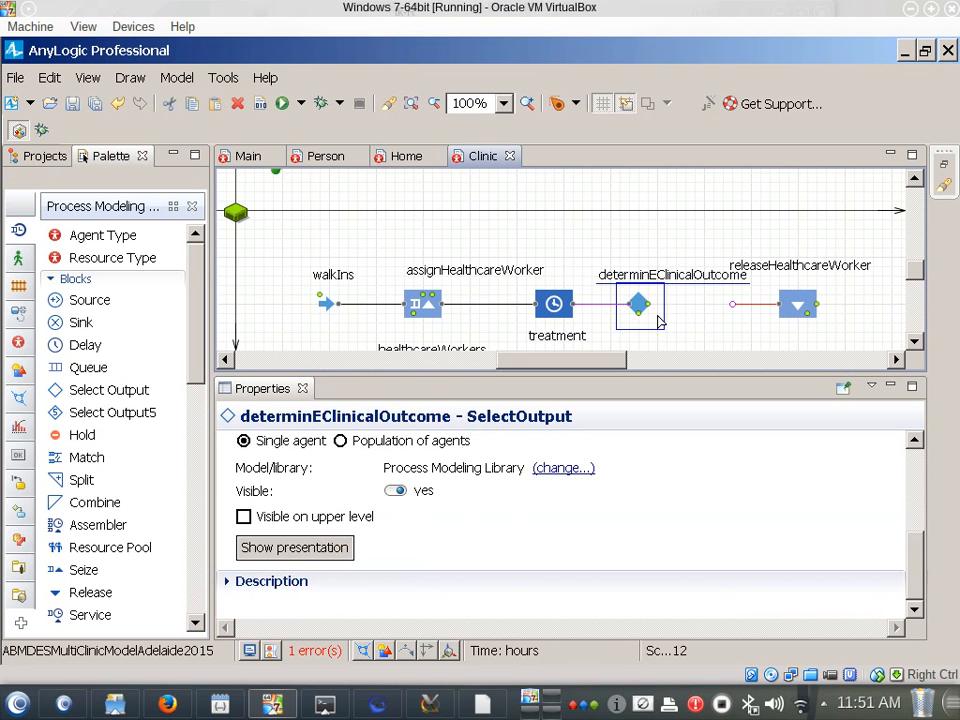
pyautogui.click(688, 315)
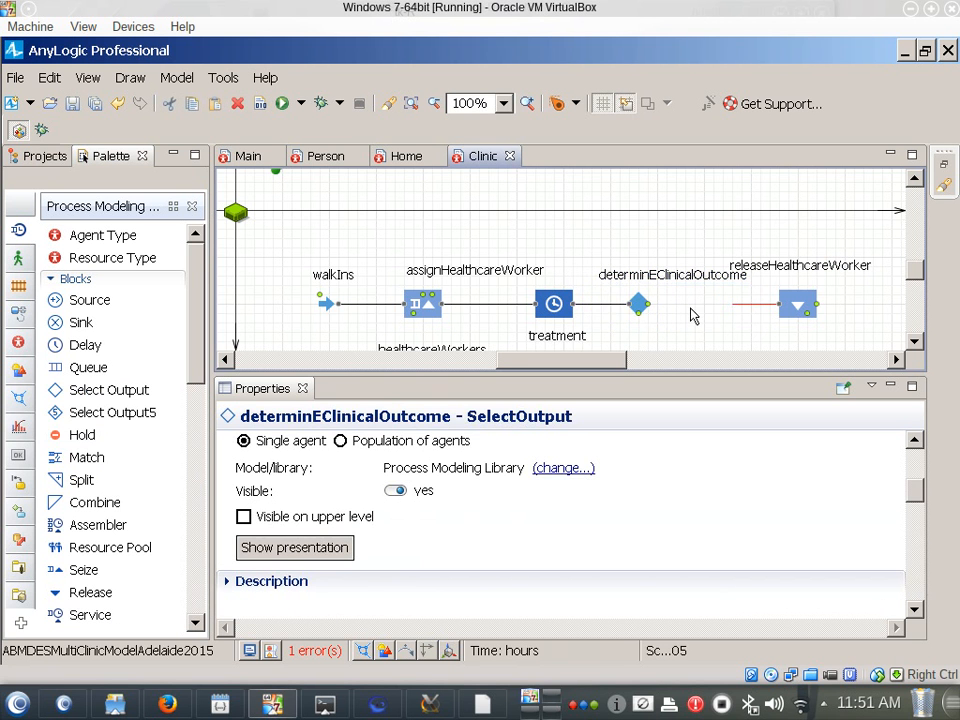
# Set the probability of determinEClinicalOutcome's true output to 0.95.
pyautogui.click(639, 304)
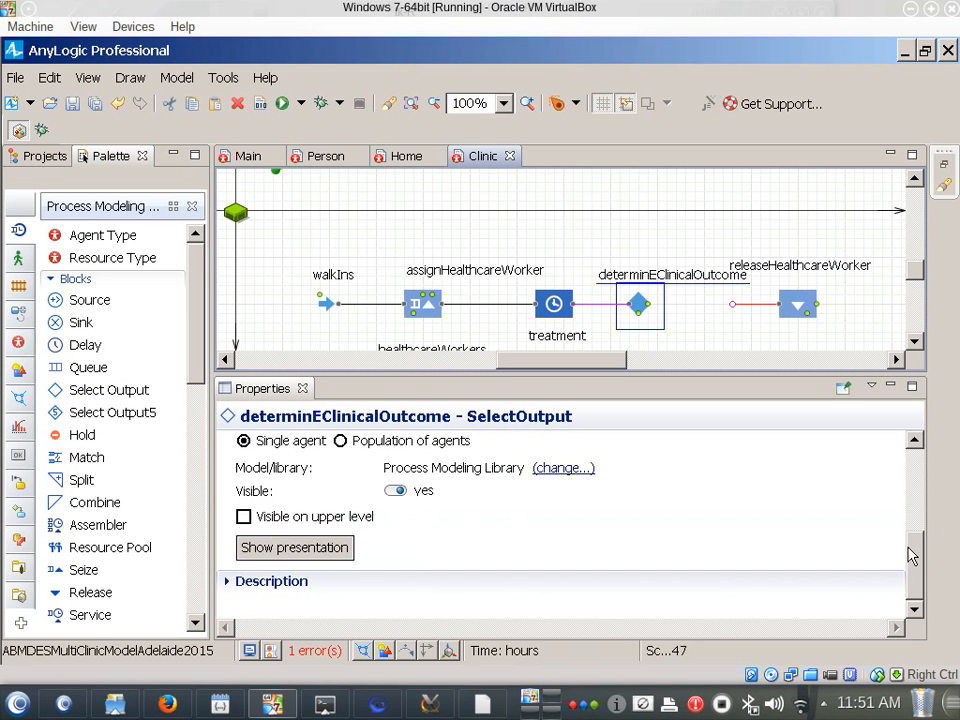
pyautogui.scroll(1, 908, 548)
pyautogui.scroll(-1, 904, 542)
pyautogui.scroll(3, 906, 520)
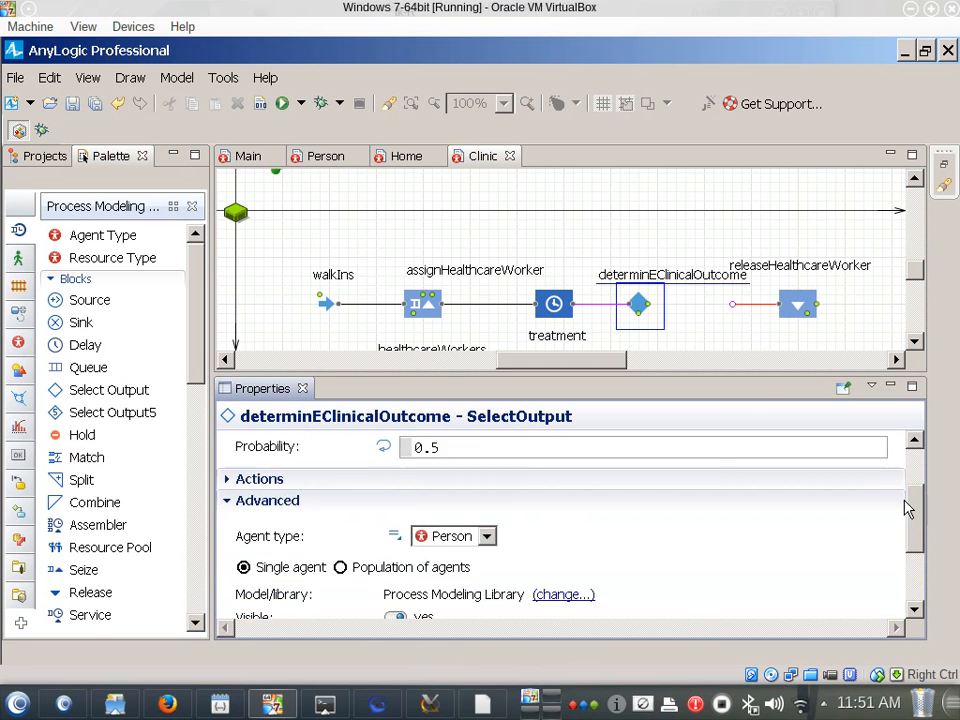
pyautogui.moveTo(904, 509)
pyautogui.mouseDown()
pyautogui.moveTo(909, 439)
pyautogui.moveTo(909, 499)
pyautogui.mouseUp()
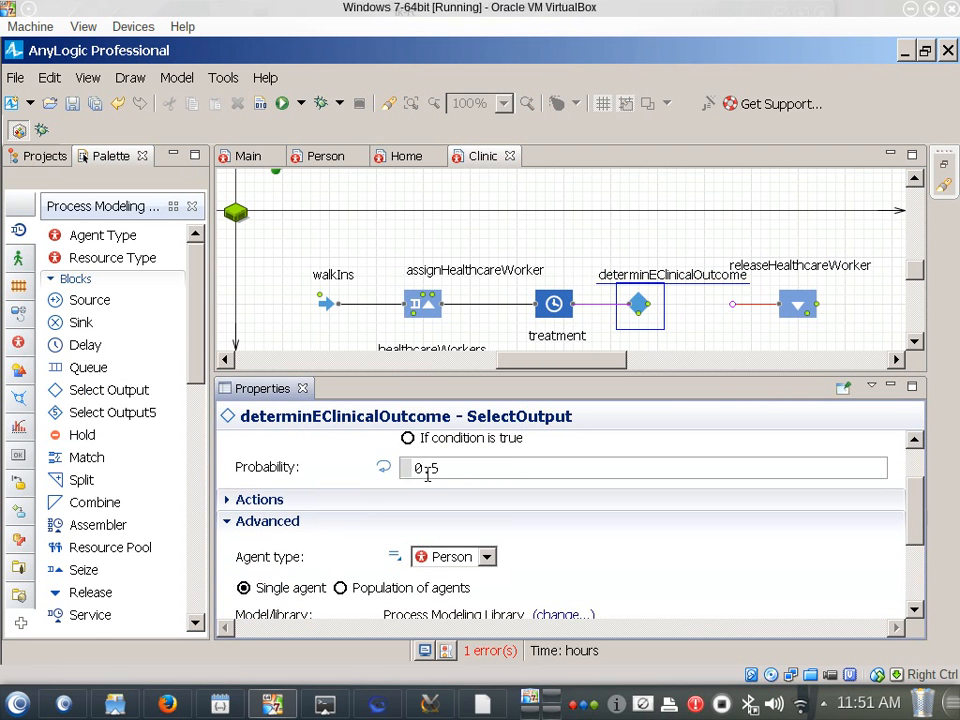
pyautogui.click(505, 464)
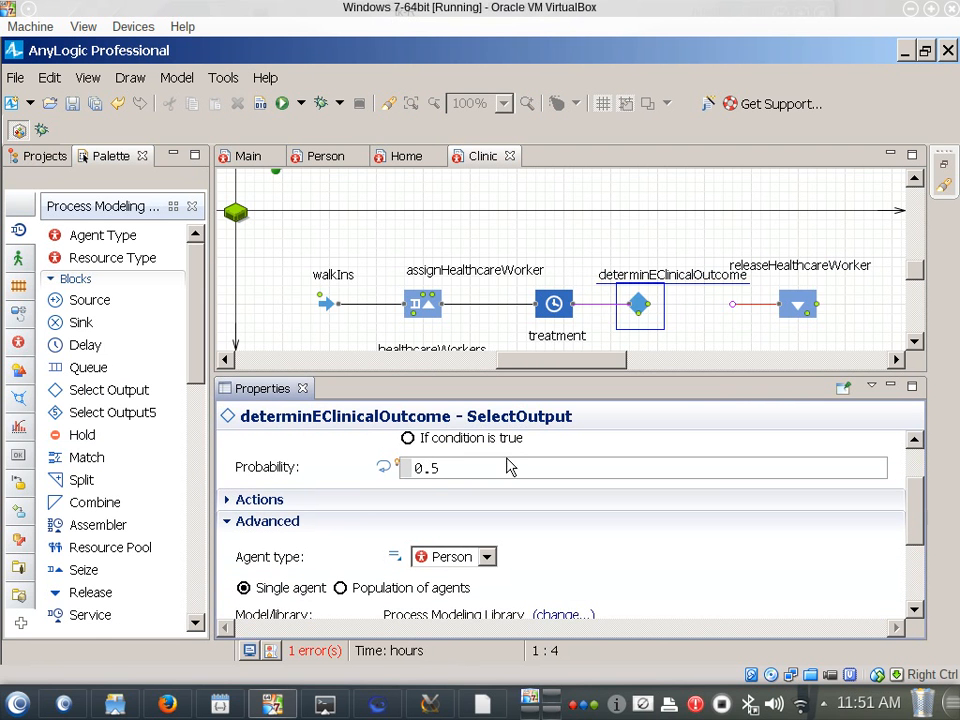
pyautogui.press('BackSpace')
pyautogui.write('95')
pyautogui.scroll(1, 484, 465)
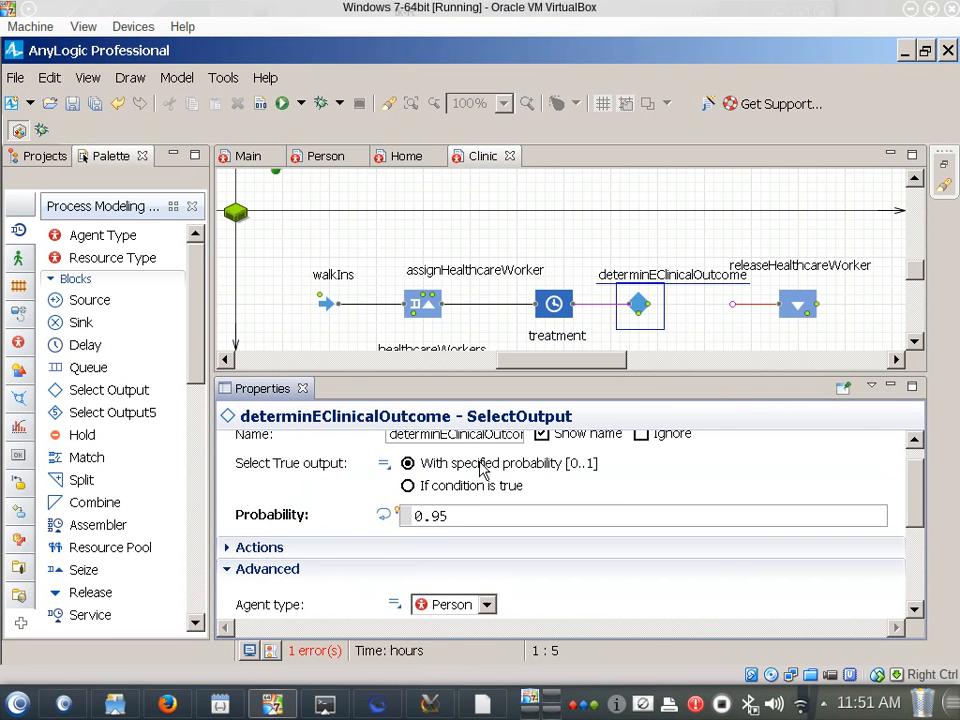
# Expand the Actions section of determinEClinicalOutcome and check which variables its On enter code can use.
pyautogui.scroll(-1, 410, 505)
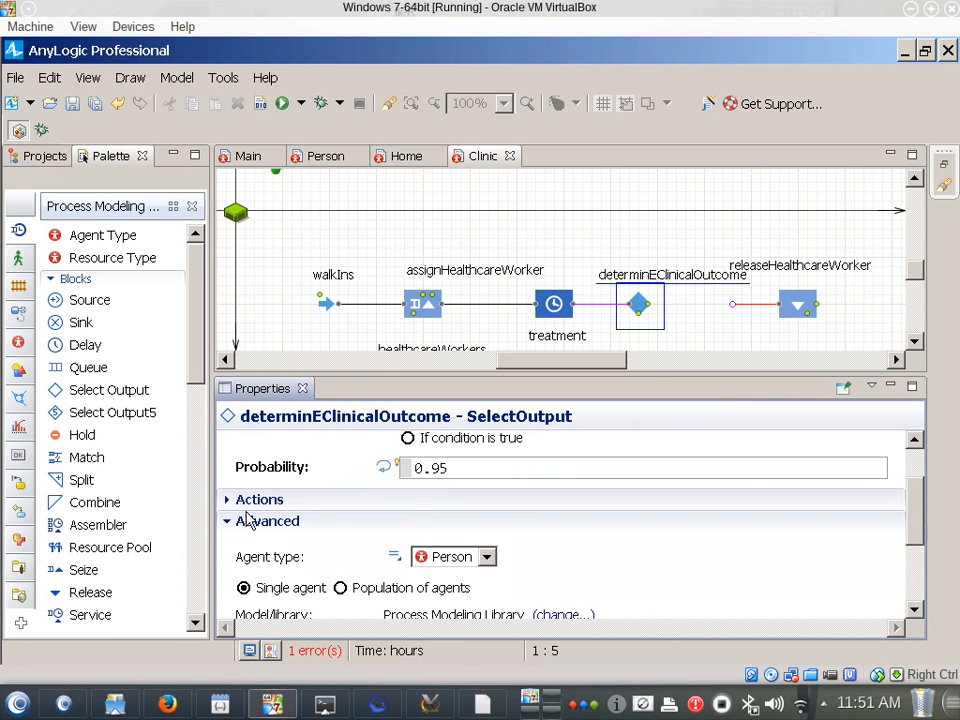
pyautogui.scroll(-1, 242, 510)
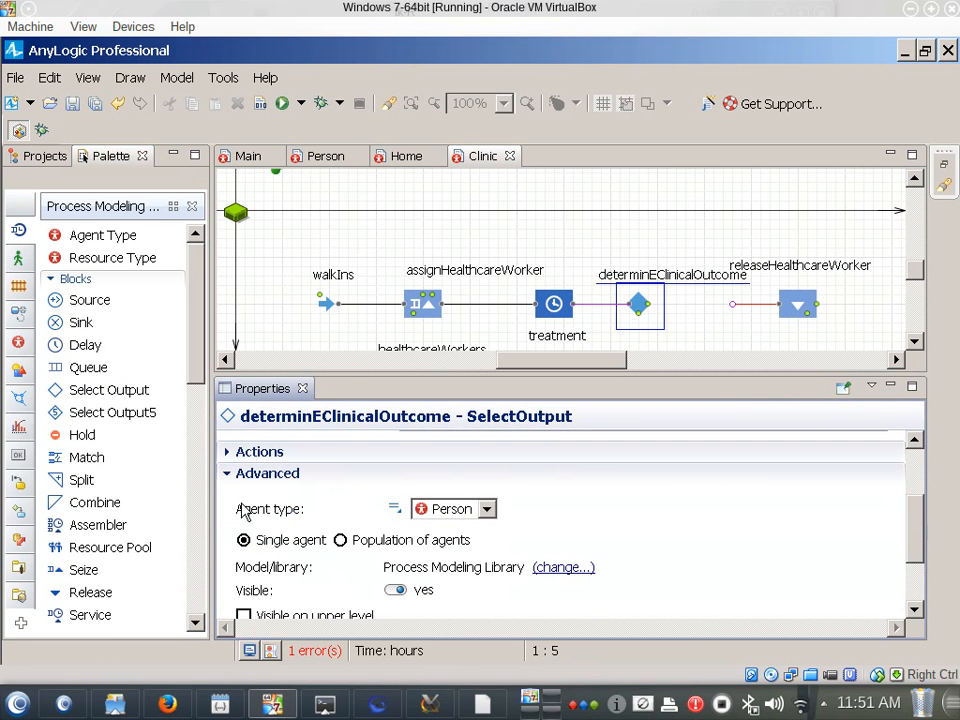
pyautogui.click(226, 452)
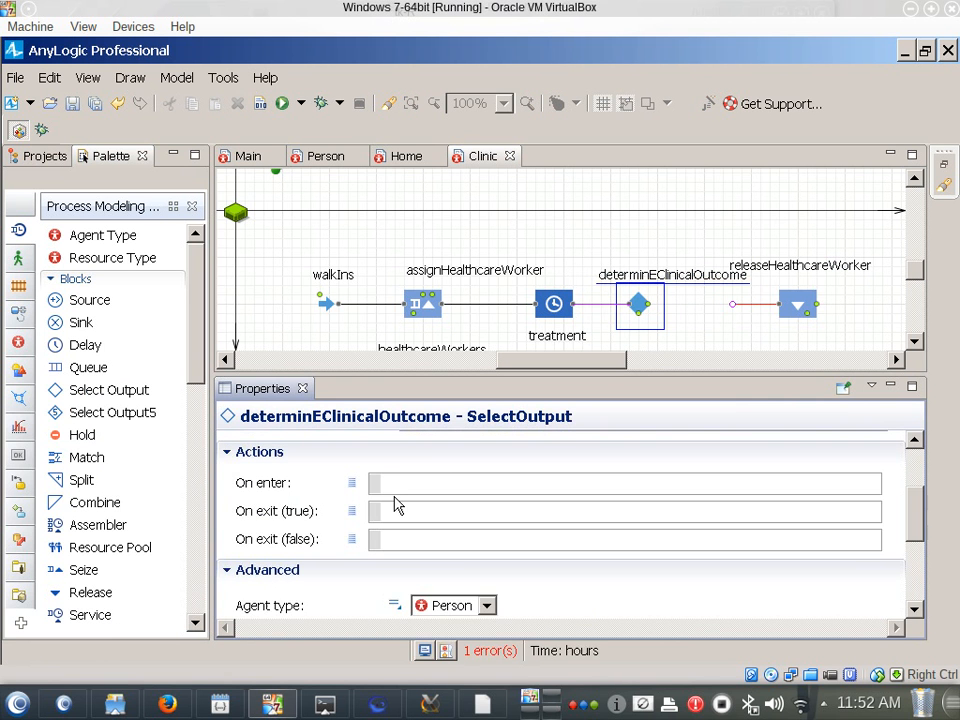
pyautogui.click(399, 481)
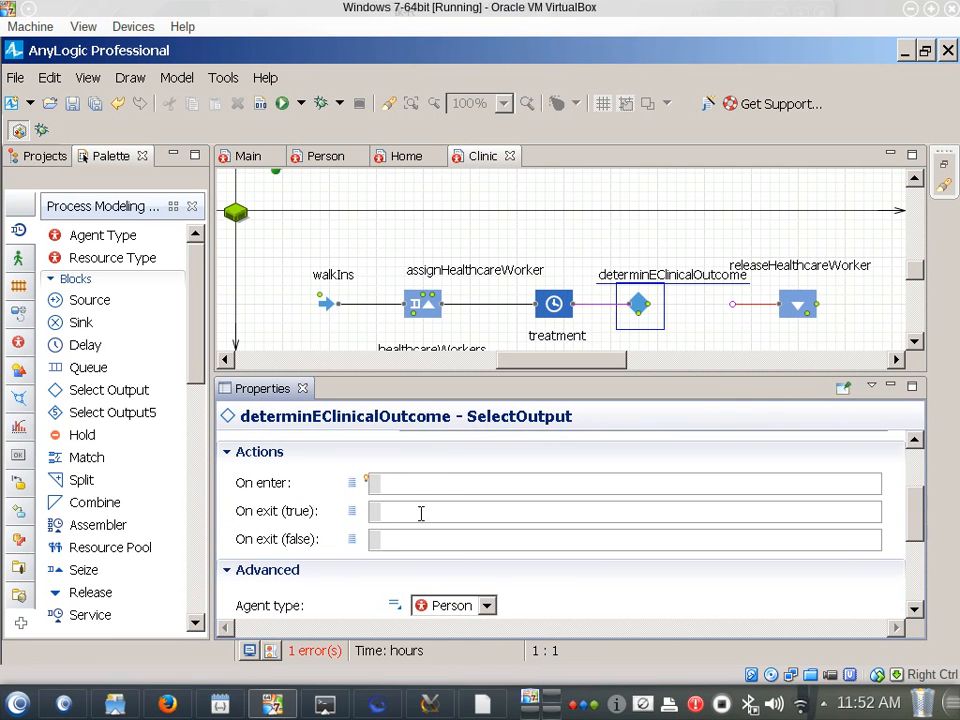
pyautogui.scroll(1, 444, 482)
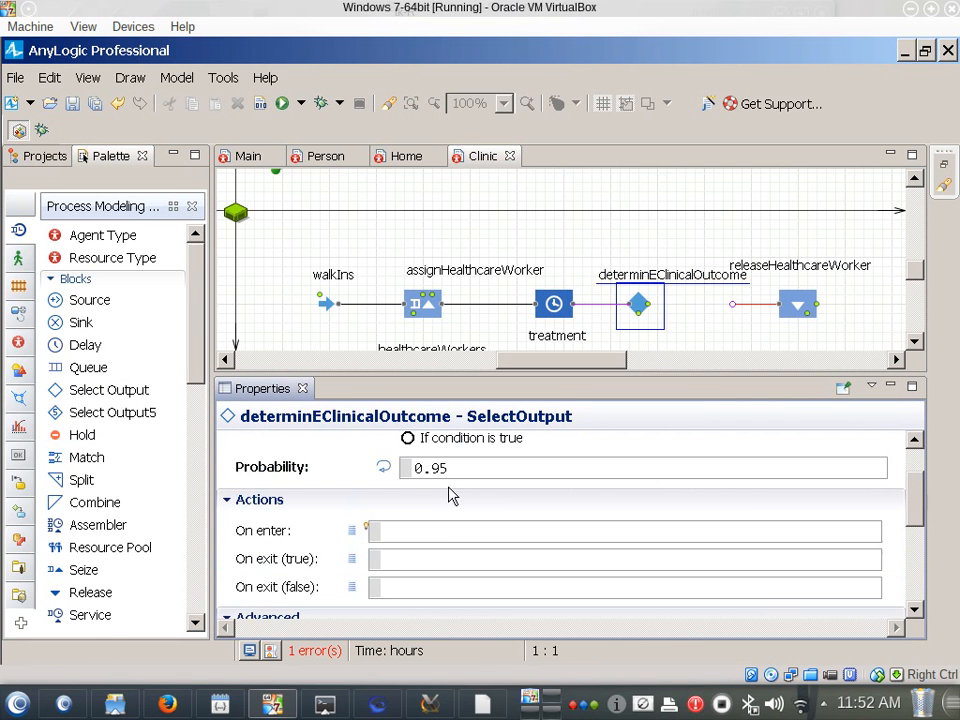
pyautogui.scroll(-1, 449, 495)
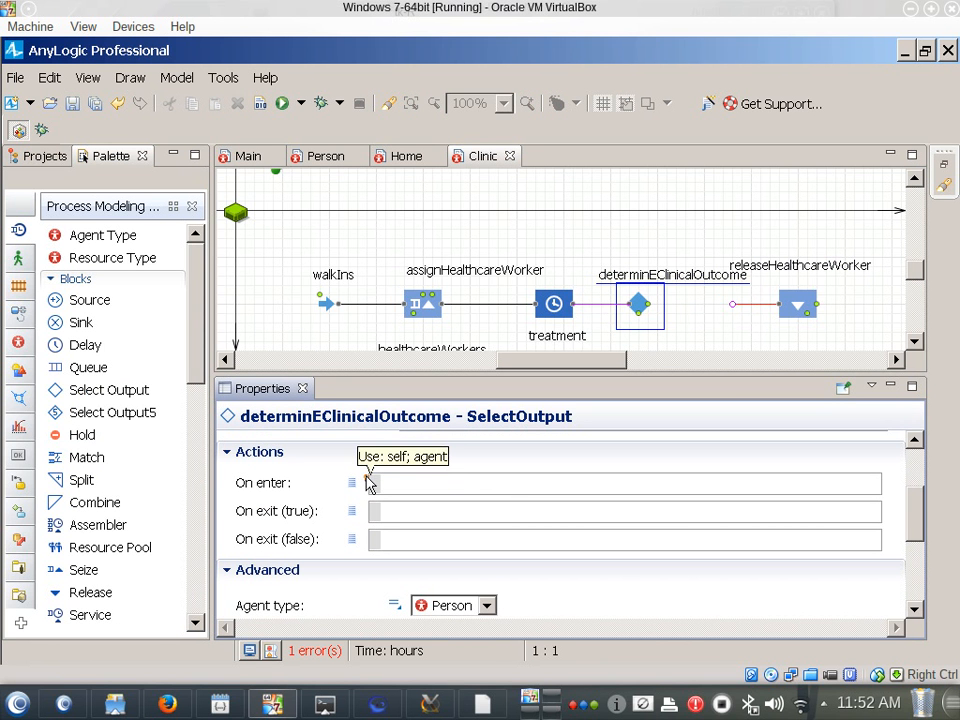
# Begin the On exit (true) action with "agent." and consult code completion for the Person agent's members.
pyautogui.click(386, 511)
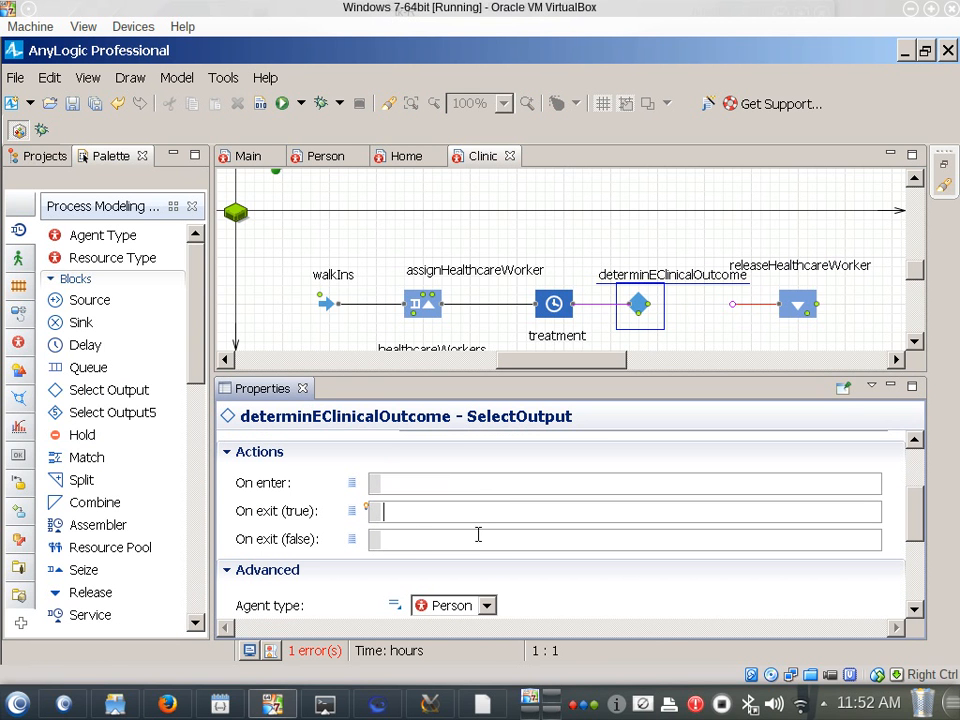
pyautogui.write('agent')
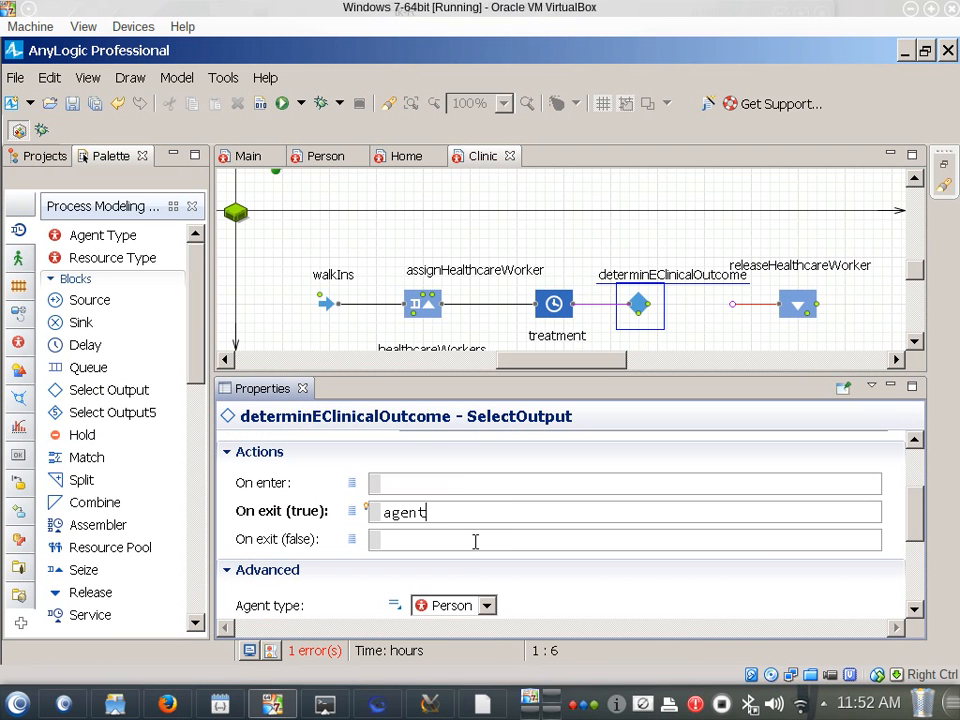
pyautogui.write('.')
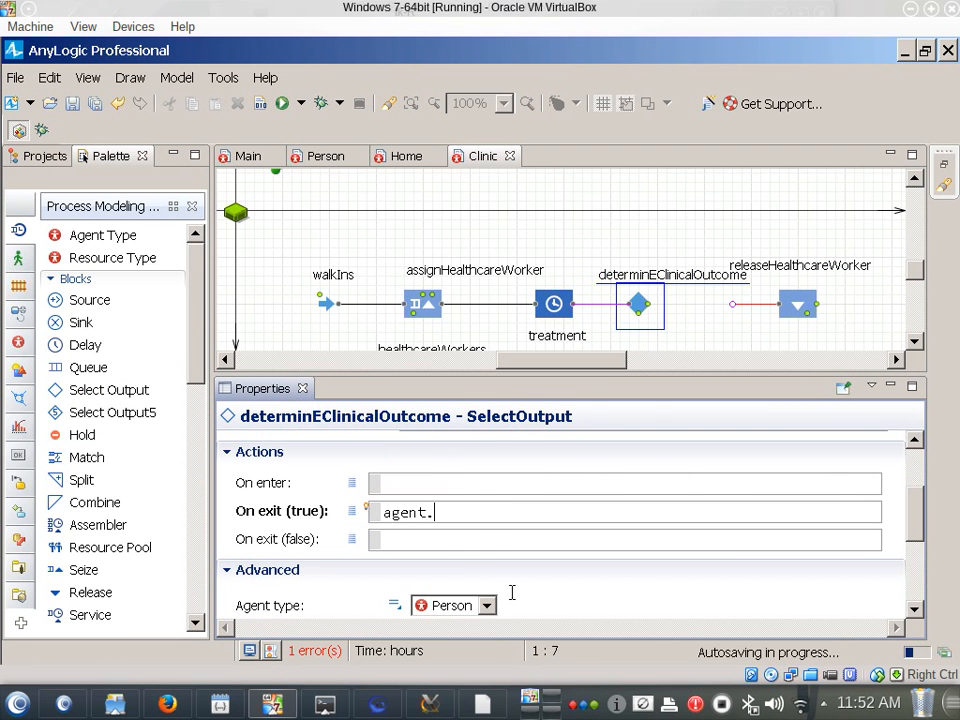
pyautogui.hotkey('ctrl', 'space')
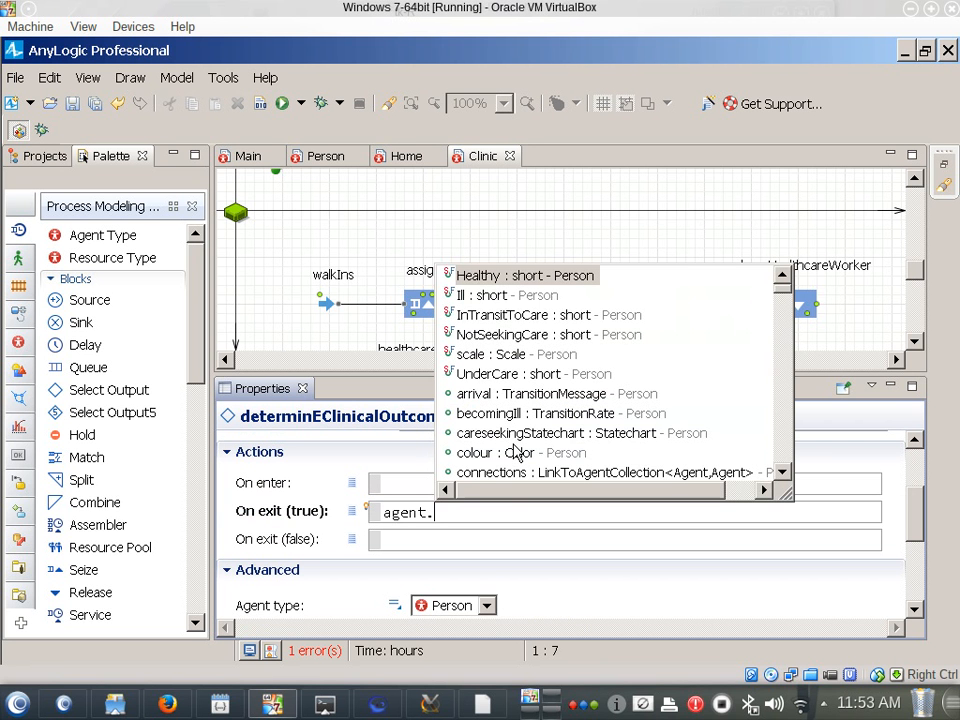
pyautogui.press('Escape')
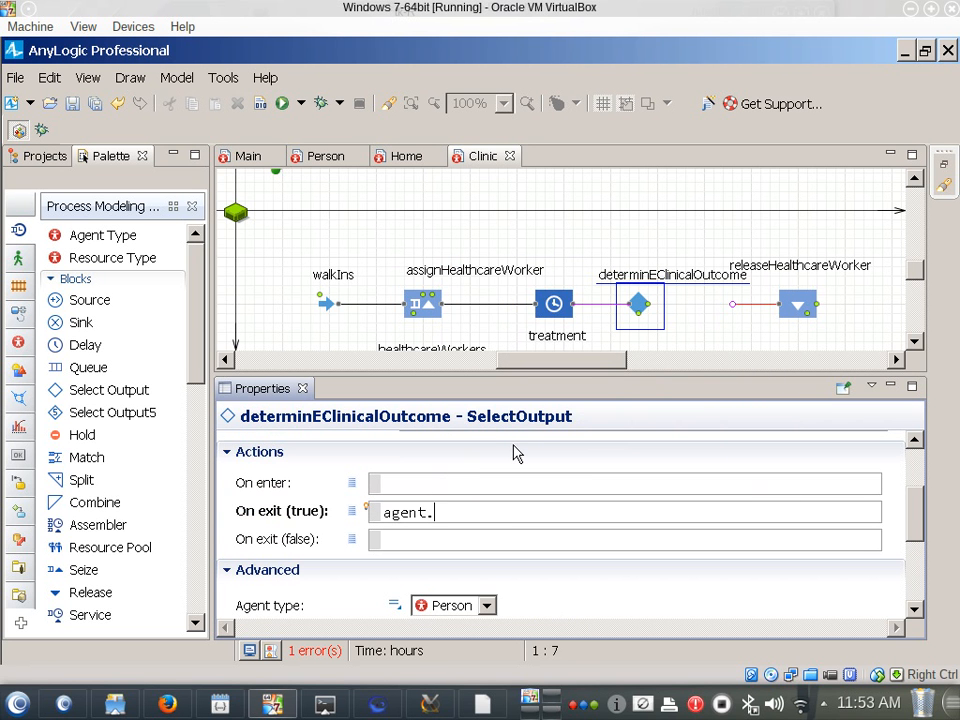
# Extend the On exit (true) action with a send call that takes Cured as its message.
pyautogui.write('send(Cure')
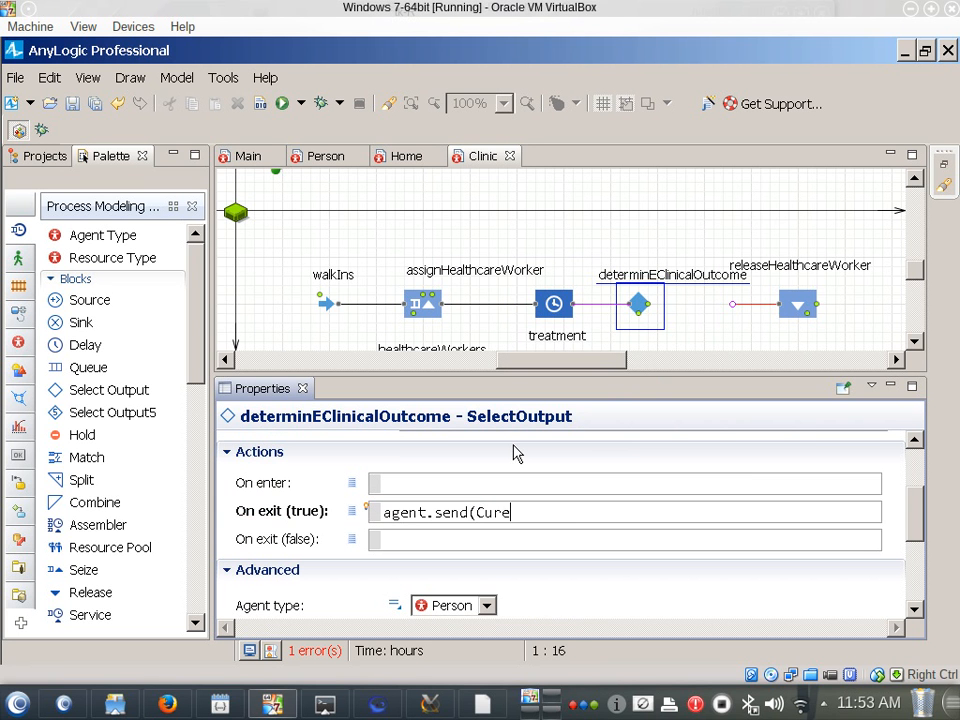
pyautogui.write('d, send')
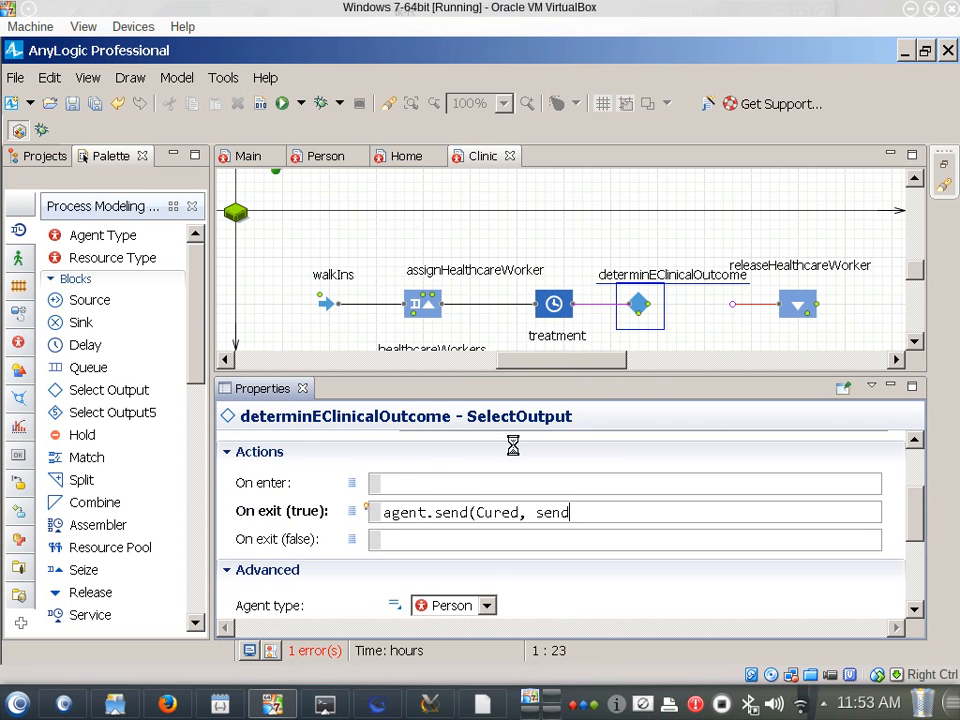
pyautogui.press('BackSpace')
pyautogui.press('BackSpace')
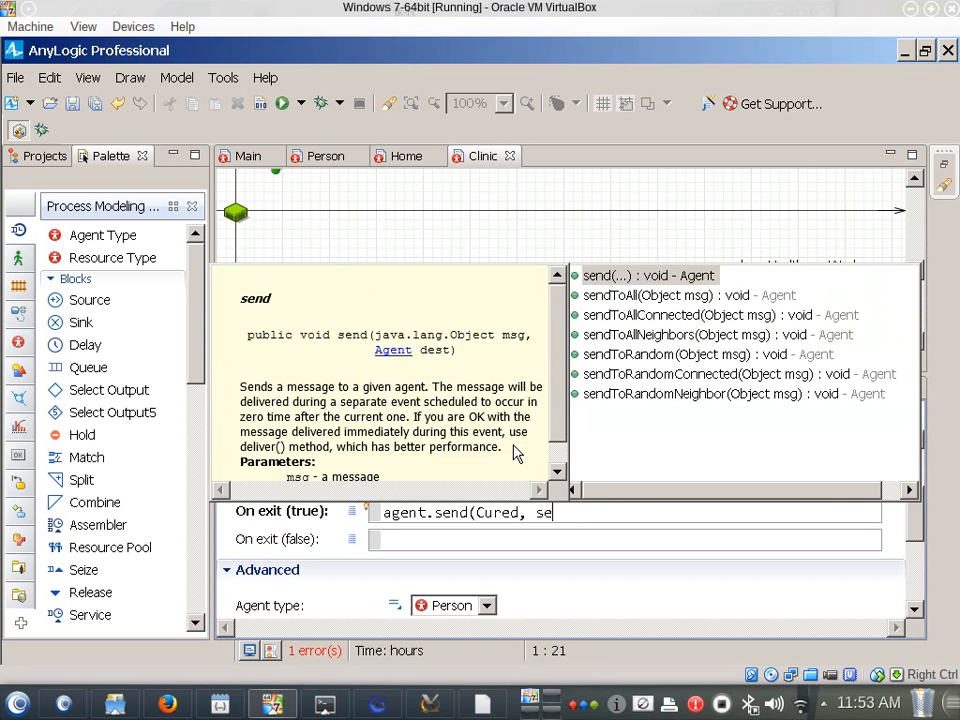
pyautogui.press('BackSpace')
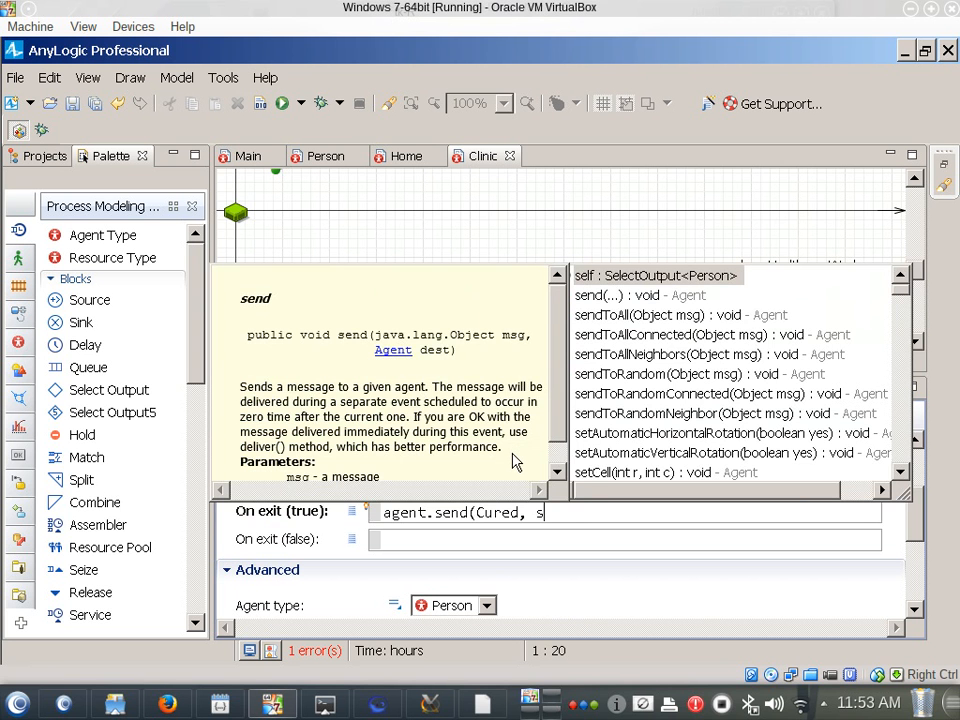
pyautogui.press('BackSpace')
pyautogui.press('Escape')
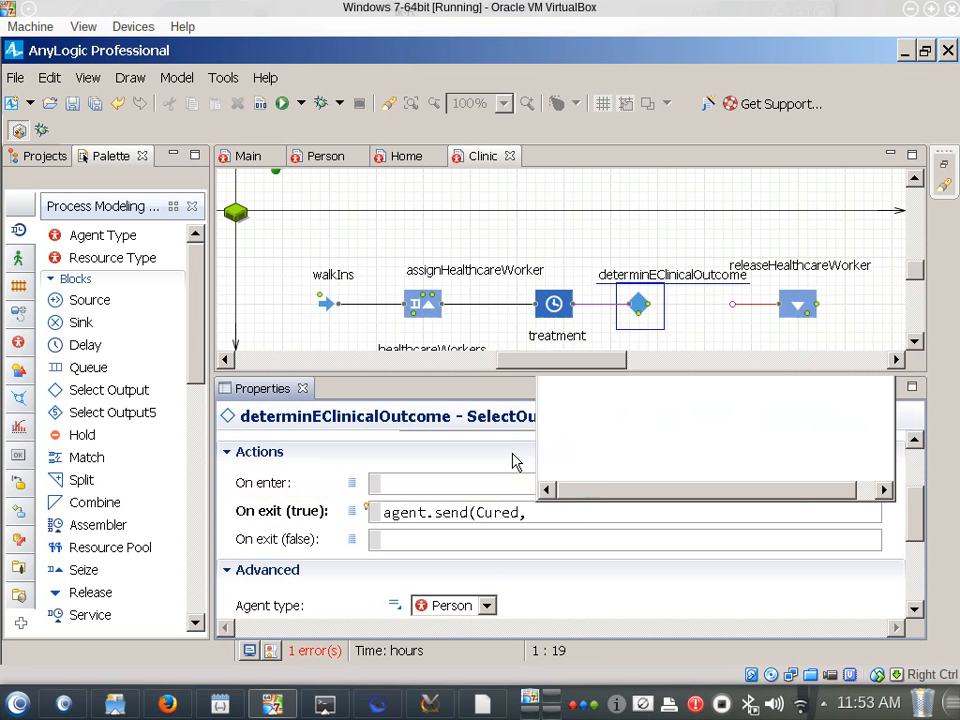
# Check the send function's parameter signatures and complete the On exit (true) action as "agent.send(Cured, agent);".
pyautogui.write('send')
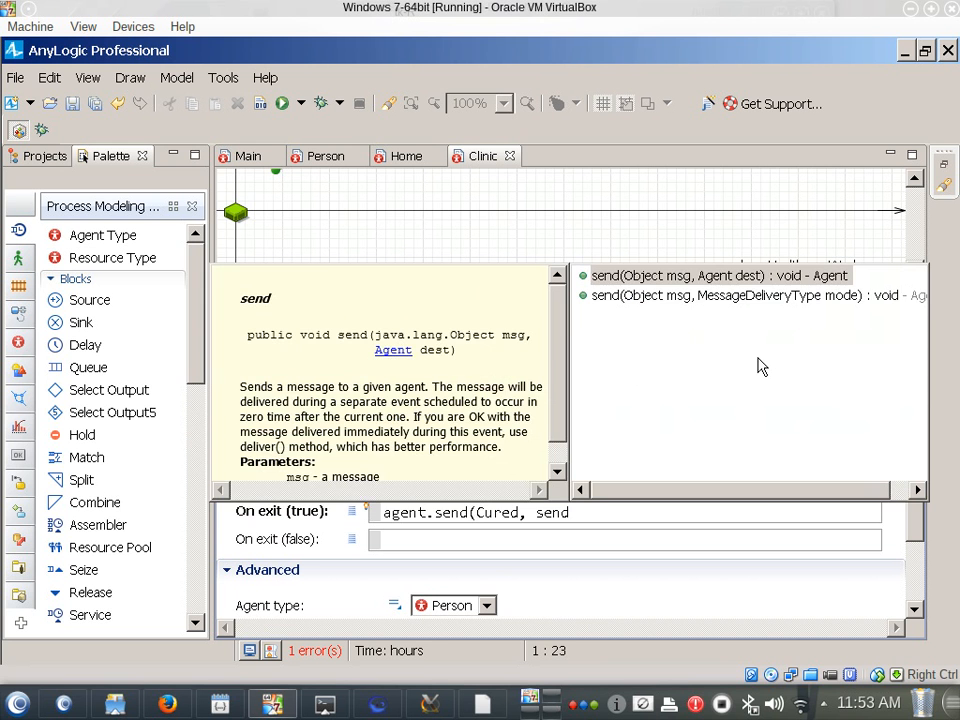
pyautogui.press('Escape')
pyautogui.press('BackSpace')
pyautogui.press('BackSpace')
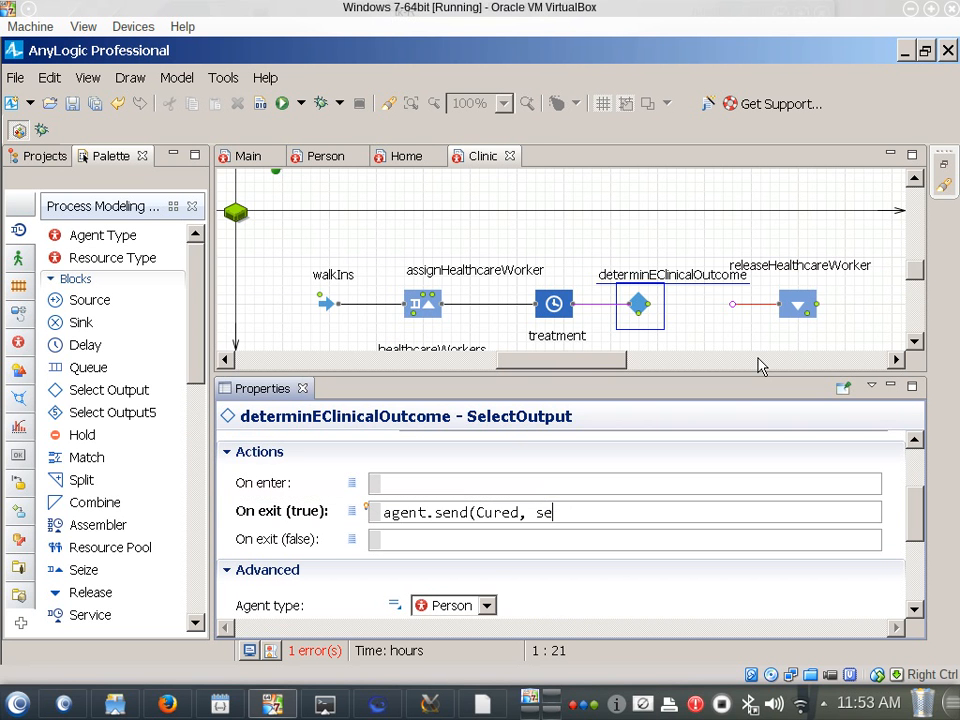
pyautogui.press('BackSpace')
pyautogui.press('BackSpace')
pyautogui.write('agent);')
# Attach releaseHealthcareWorker's loose connector to determinEClinicalOutcome's true output and bend the connector upward in the middle.
pyautogui.click(753, 306)
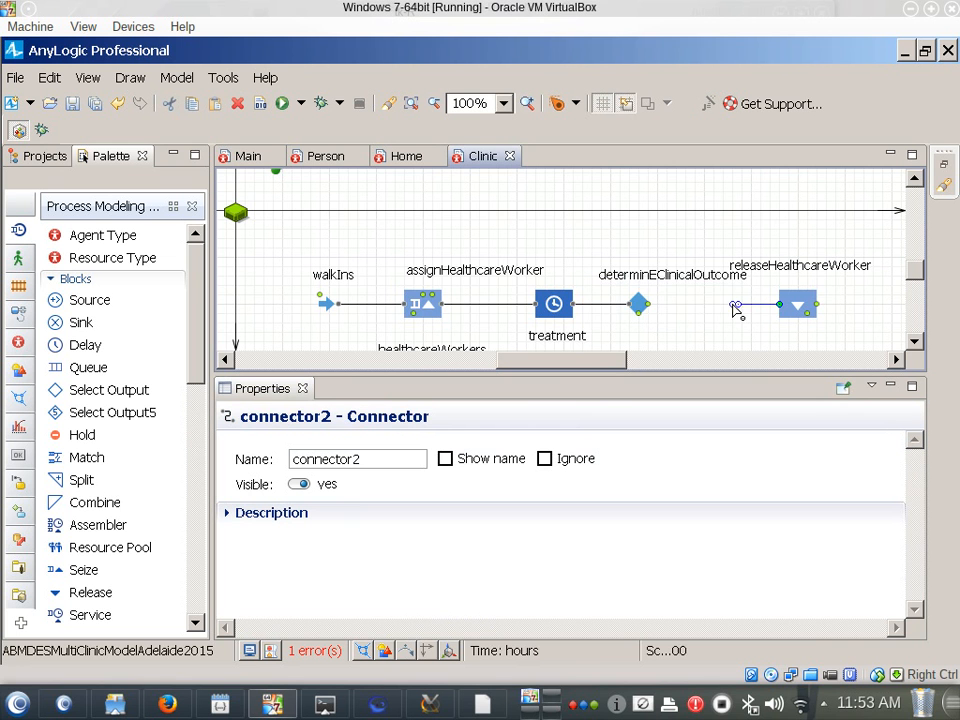
pyautogui.moveTo(735, 311); pyautogui.dragTo(648, 311)
pyautogui.moveTo(739, 304); pyautogui.dragTo(704, 292)
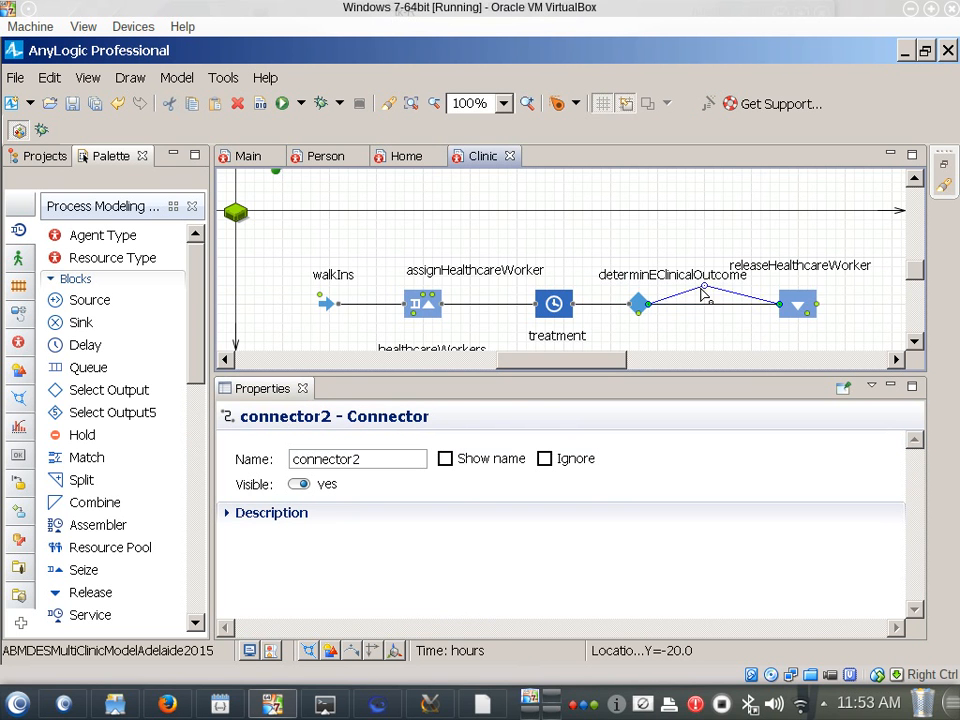
# Check determinEClinicalOutcome's exit actions and duplicate the connector that links its true output to releaseHealthcareWorker.
pyautogui.click(637, 306)
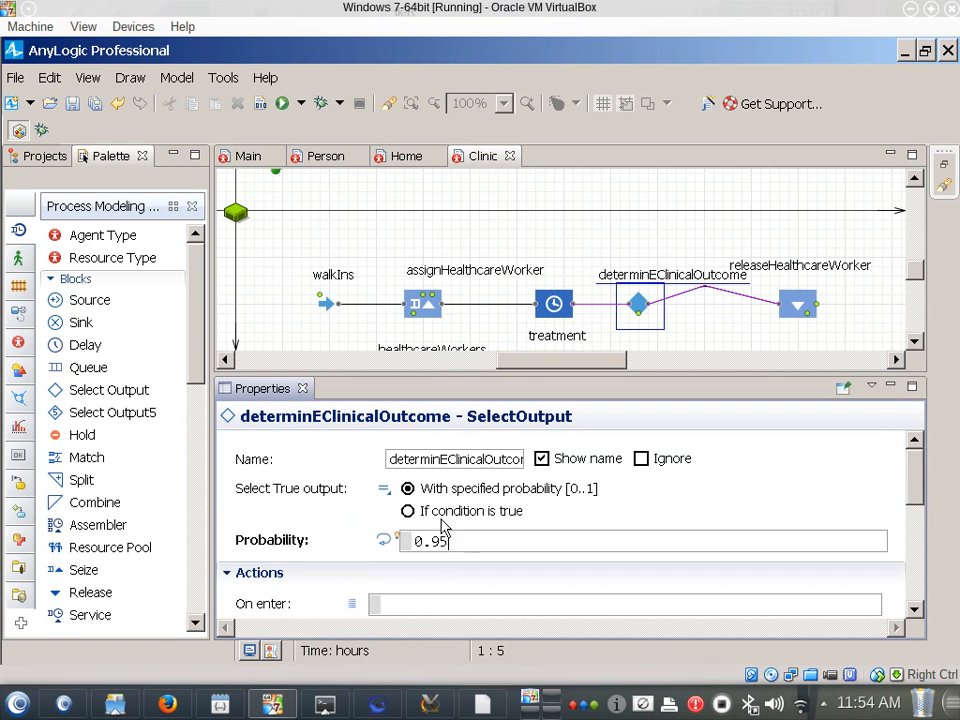
pyautogui.scroll(-3, 408, 595)
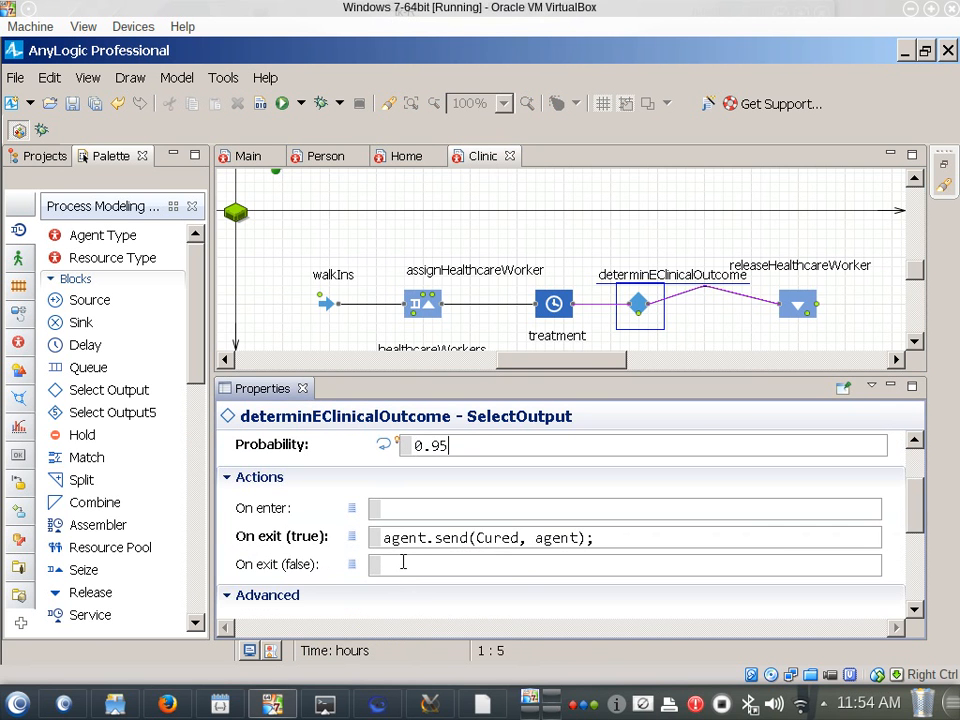
pyautogui.click(688, 300)
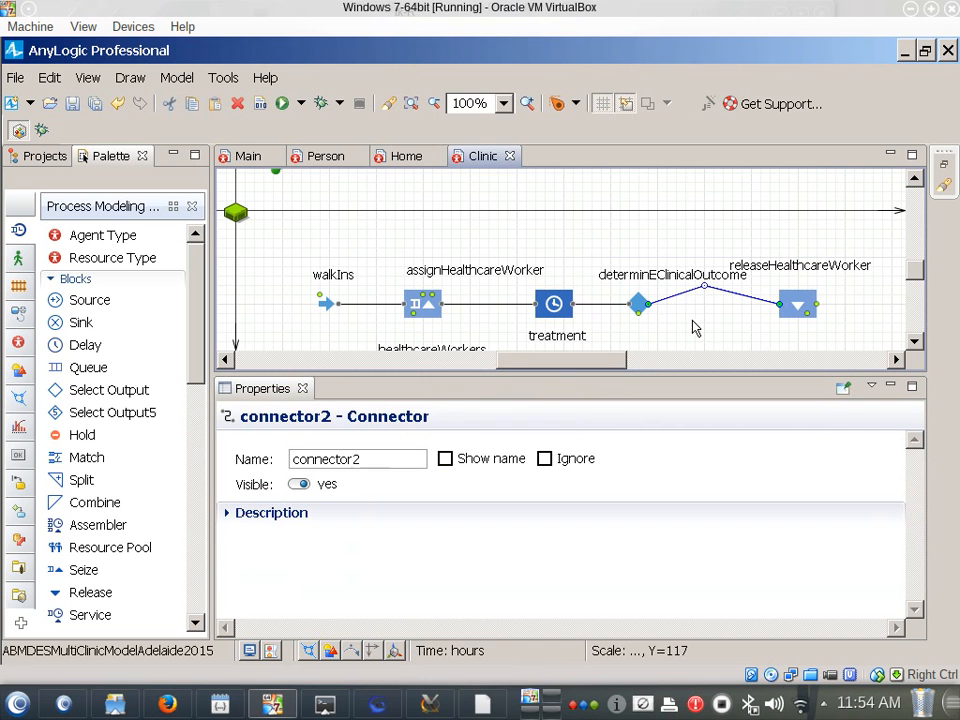
pyautogui.hotkey('ctrl', 'v')
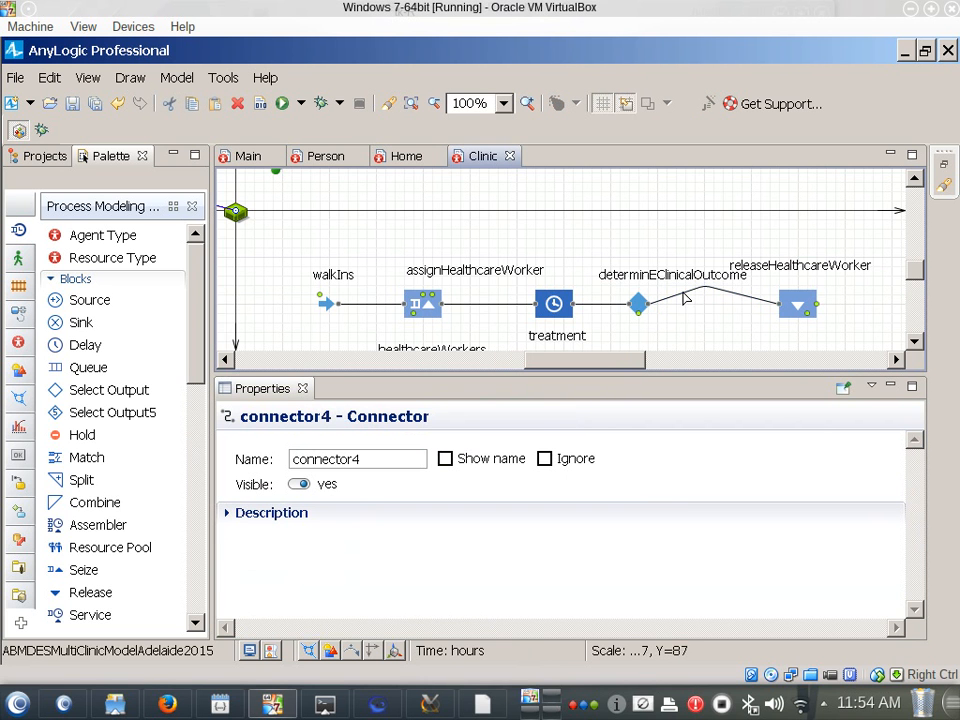
pyautogui.click(712, 295)
pyautogui.scroll(-1, 790, 306)
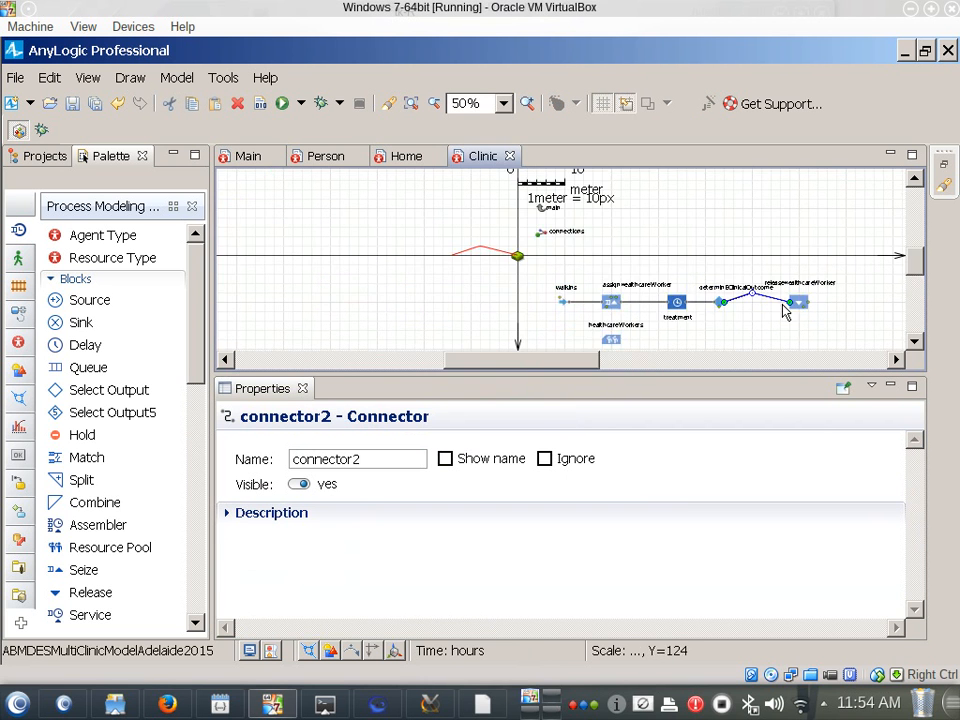
pyautogui.scroll(1, 785, 312)
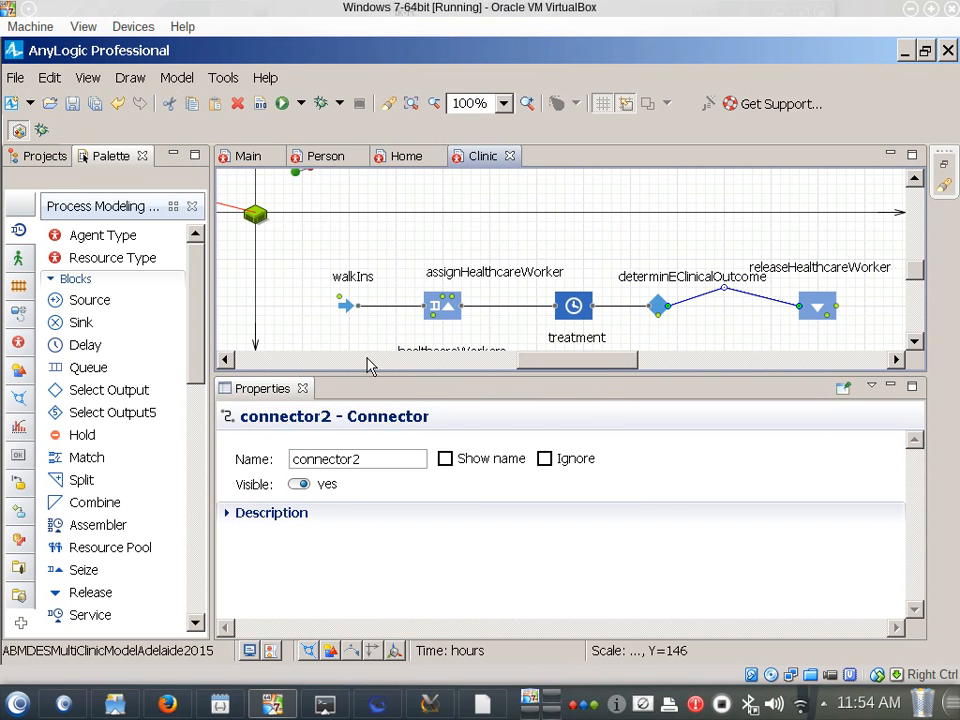
# Paste another copy of the true-branch connector and route it from determinEClinicalOutcome's false output to releaseHealthcareWorker's input, bent downward.
pyautogui.click(720, 297)
pyautogui.click(722, 291)
pyautogui.moveTo(727, 293)
pyautogui.mouseDown()
pyautogui.moveTo(731, 315)
pyautogui.moveTo(727, 288)
pyautogui.mouseUp()
pyautogui.hotkey('ctrl', 'v')
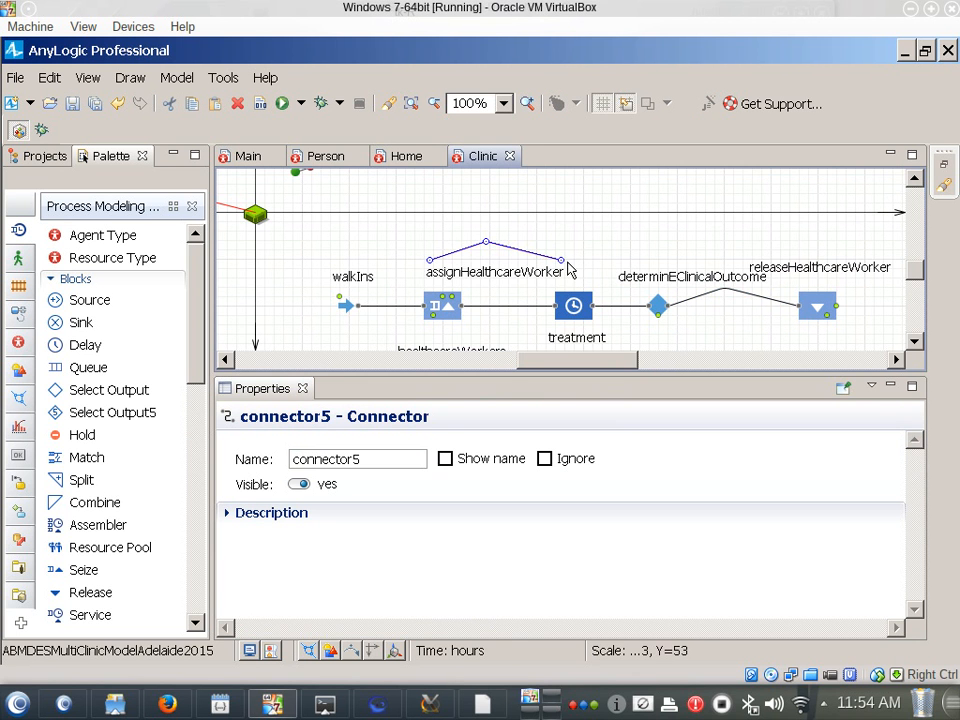
pyautogui.moveTo(561, 260); pyautogui.dragTo(804, 307)
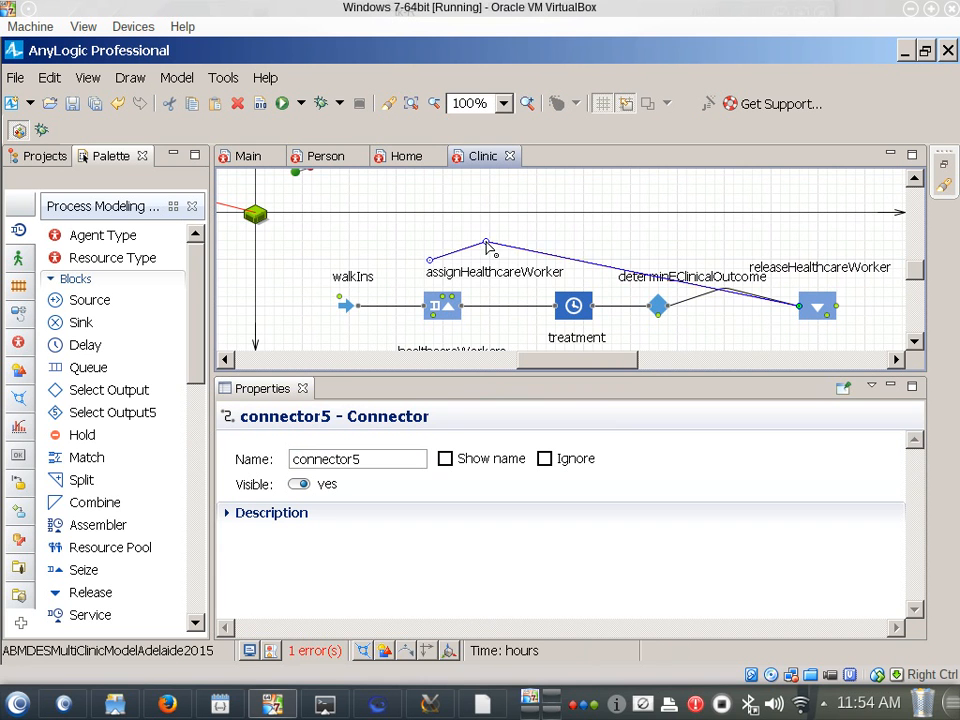
pyautogui.moveTo(487, 243); pyautogui.dragTo(726, 326)
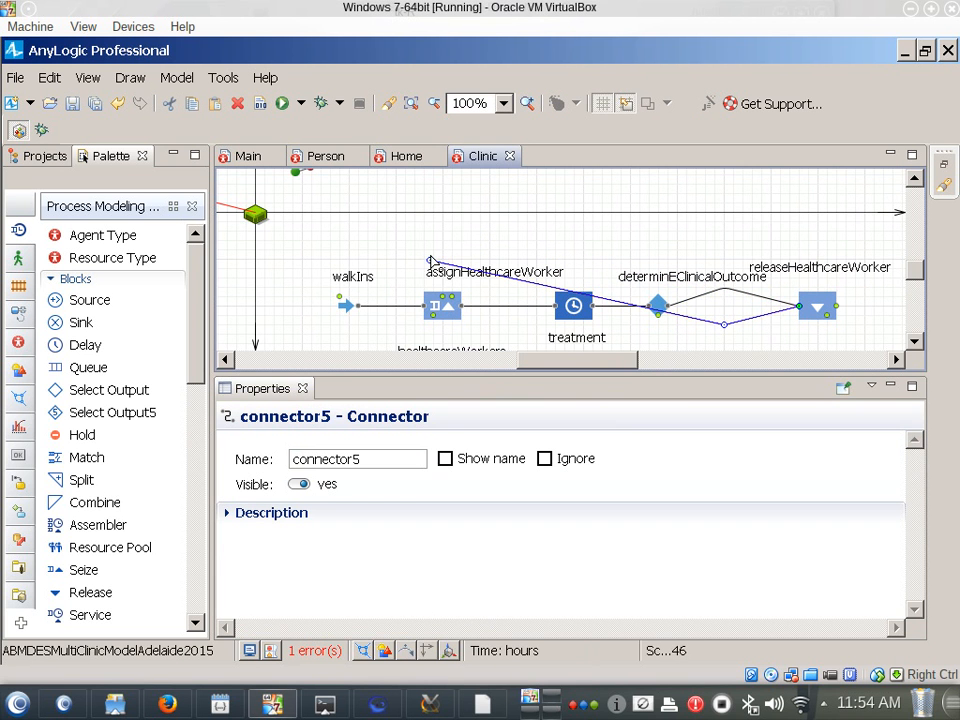
pyautogui.moveTo(430, 261); pyautogui.dragTo(658, 314)
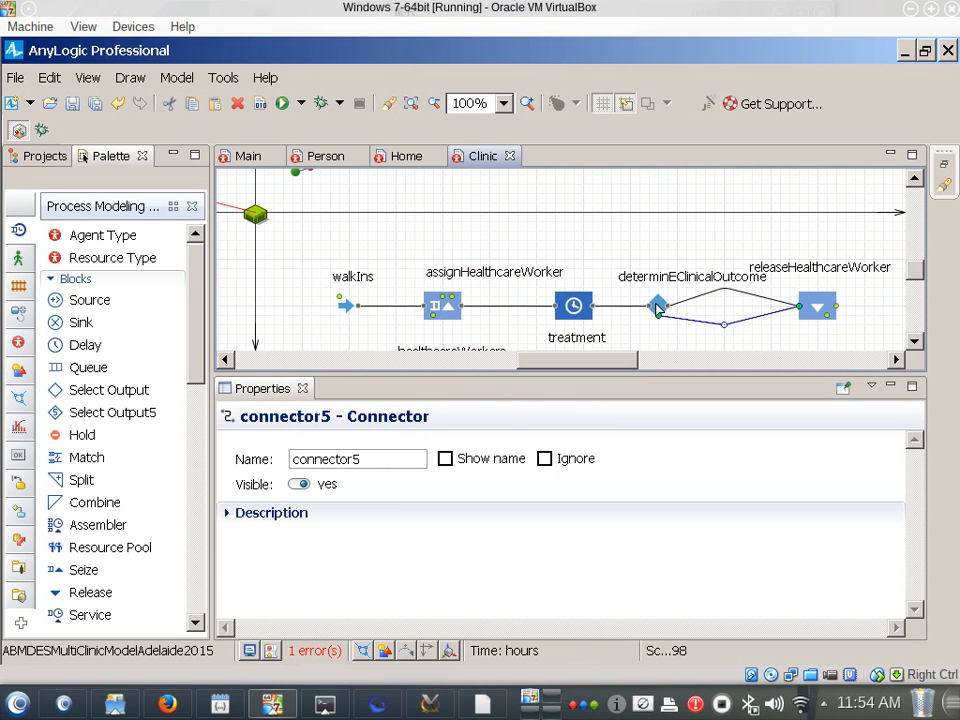
# Review determinEClinicalOutcome's probability and exit actions together with the two connectors leading to releaseHealthcareWorker.
pyautogui.click(659, 328)
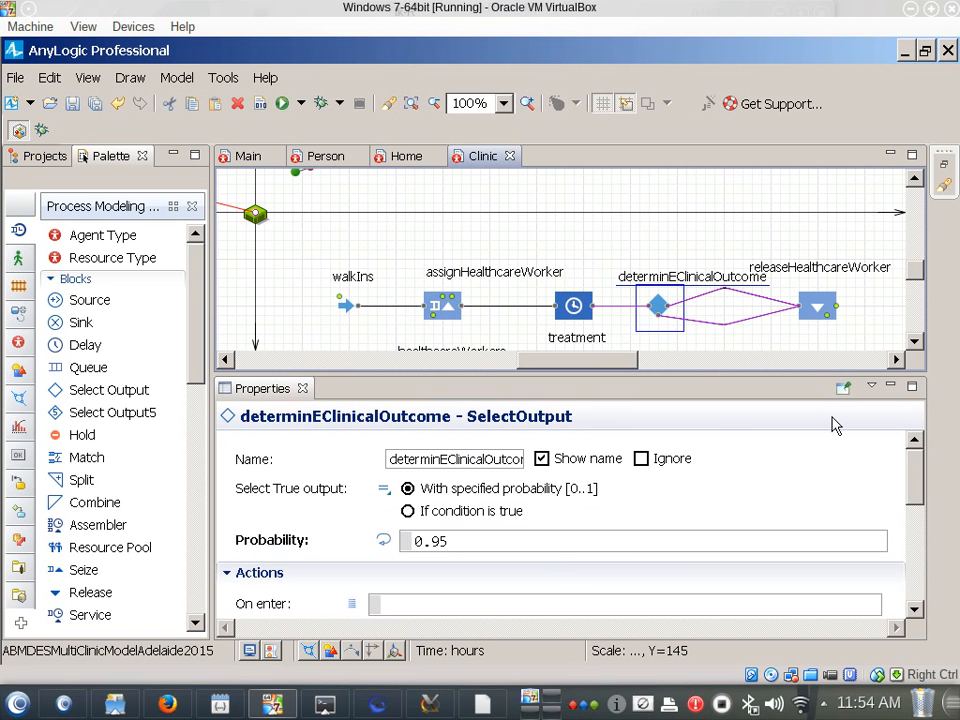
pyautogui.click(735, 499)
pyautogui.scroll(-2, 735, 500)
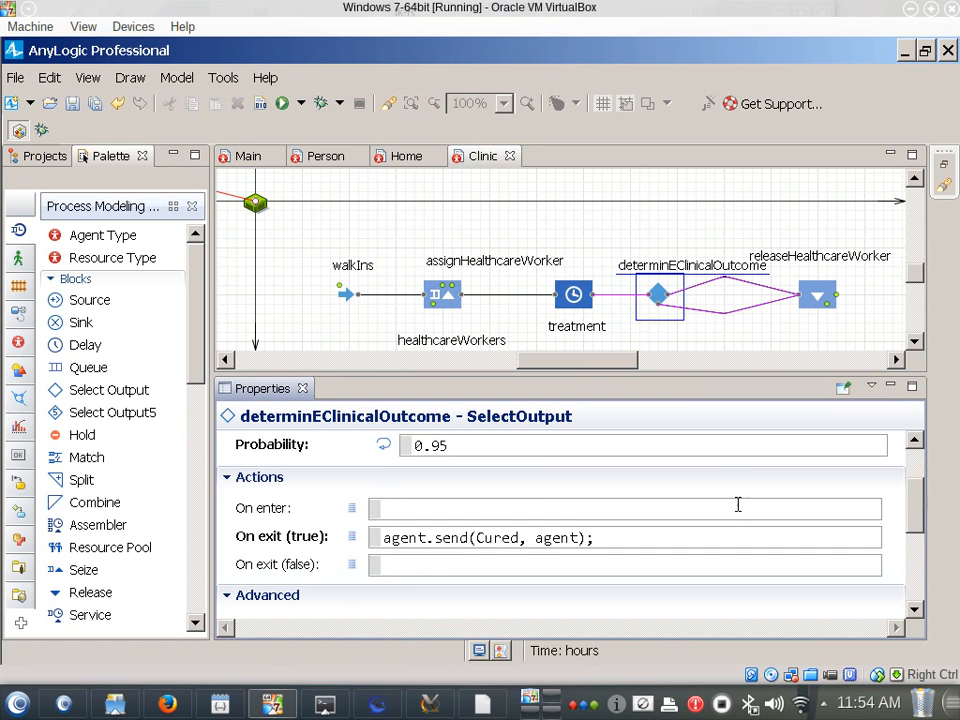
pyautogui.scroll(2, 735, 500)
pyautogui.click(712, 309)
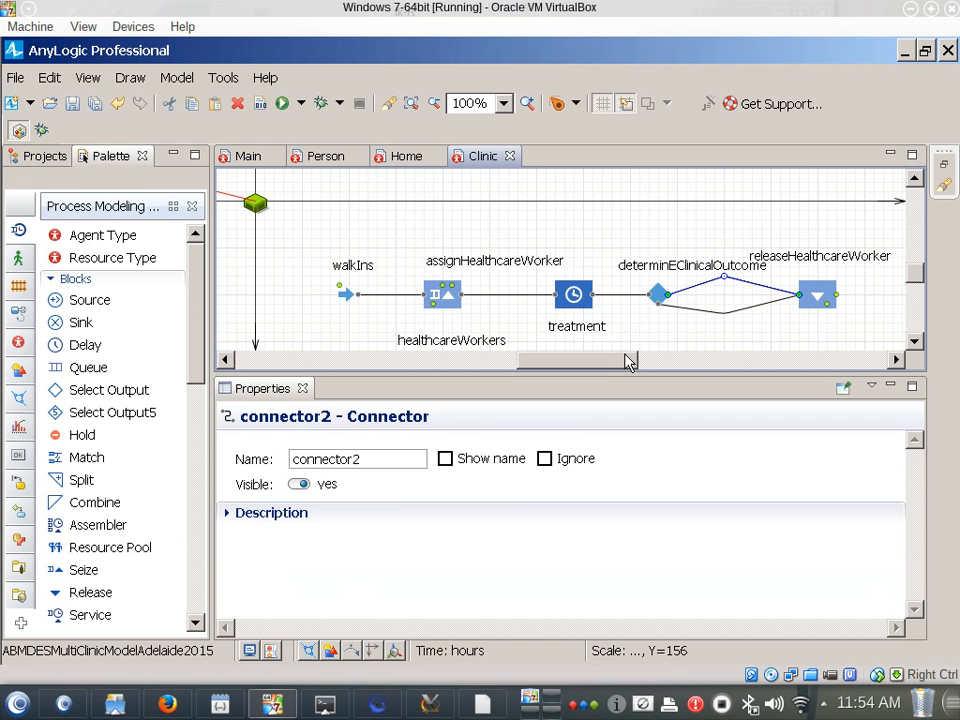
pyautogui.click(660, 300)
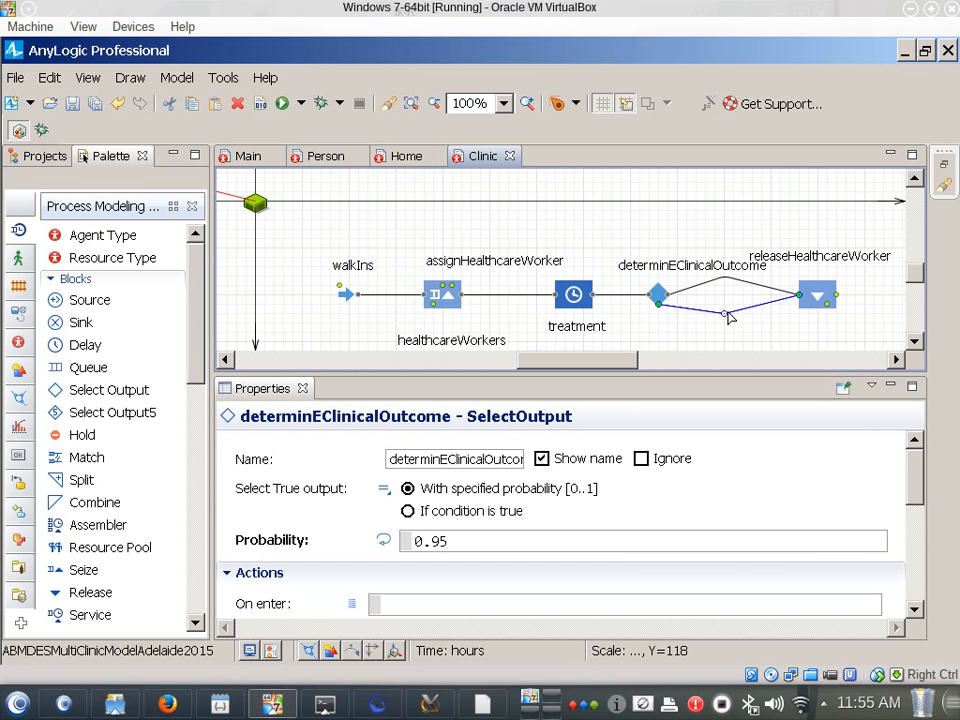
pyautogui.click(728, 315)
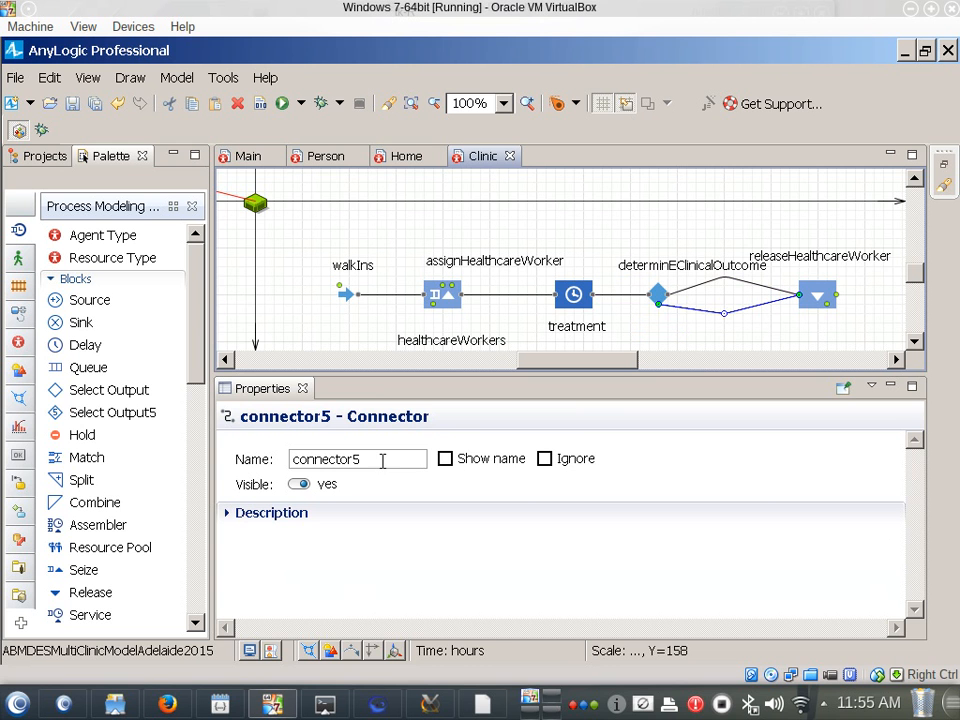
# Name determinEClinicalOutcome's upper outgoing connector "cure" and its lower outgoing connector "treatmentFailure".
pyautogui.click(695, 286)
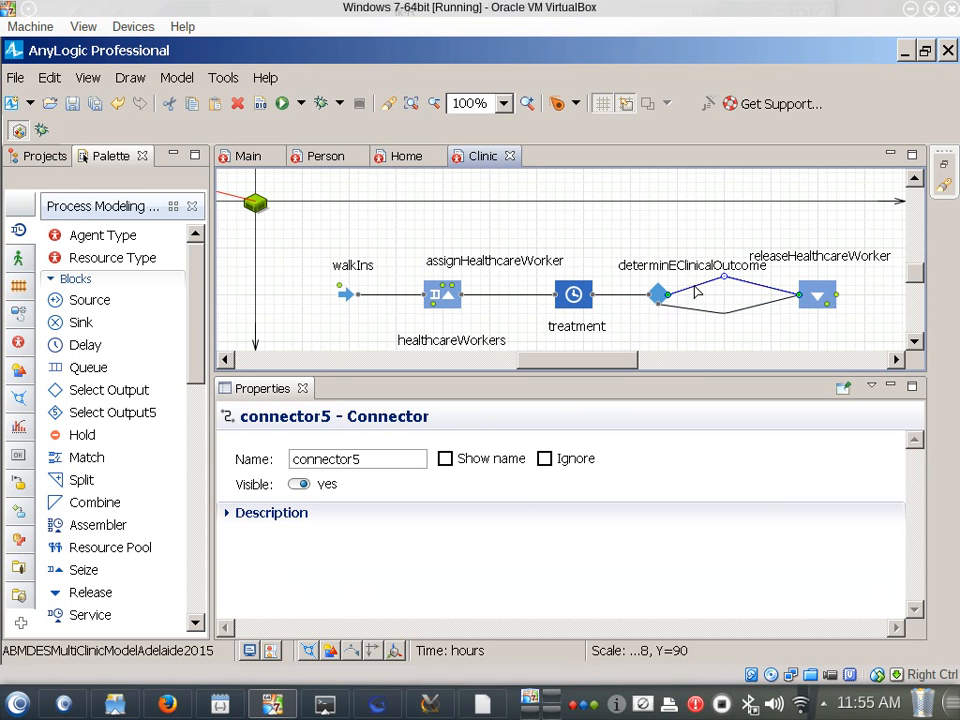
pyautogui.doubleClick(364, 454)
pyautogui.write('cure')
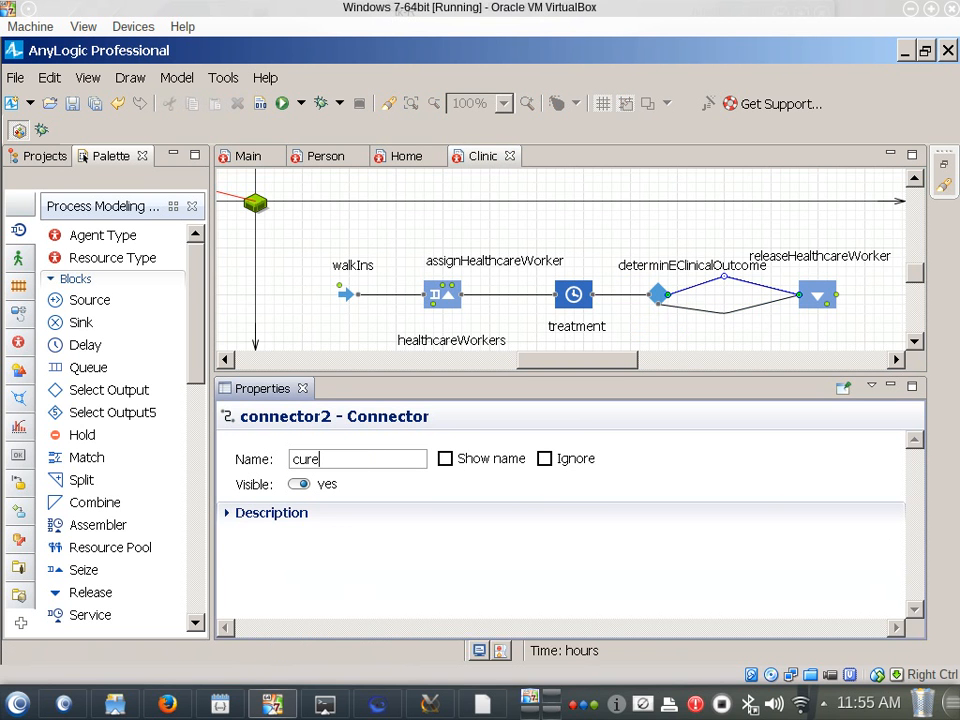
pyautogui.click(700, 316)
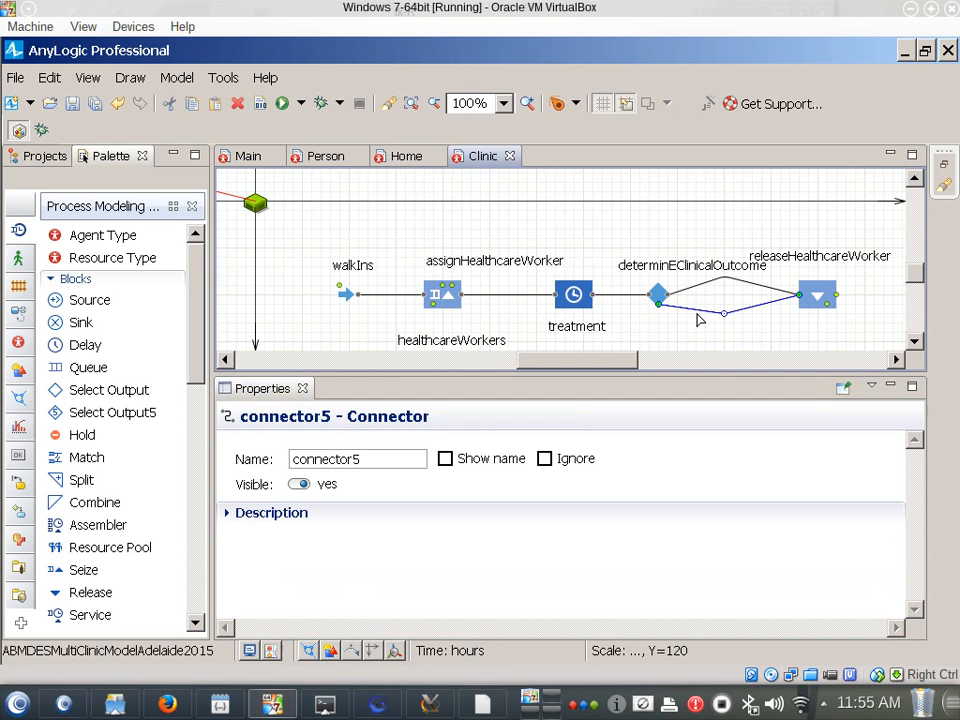
pyautogui.doubleClick(407, 458)
pyautogui.write('treat')
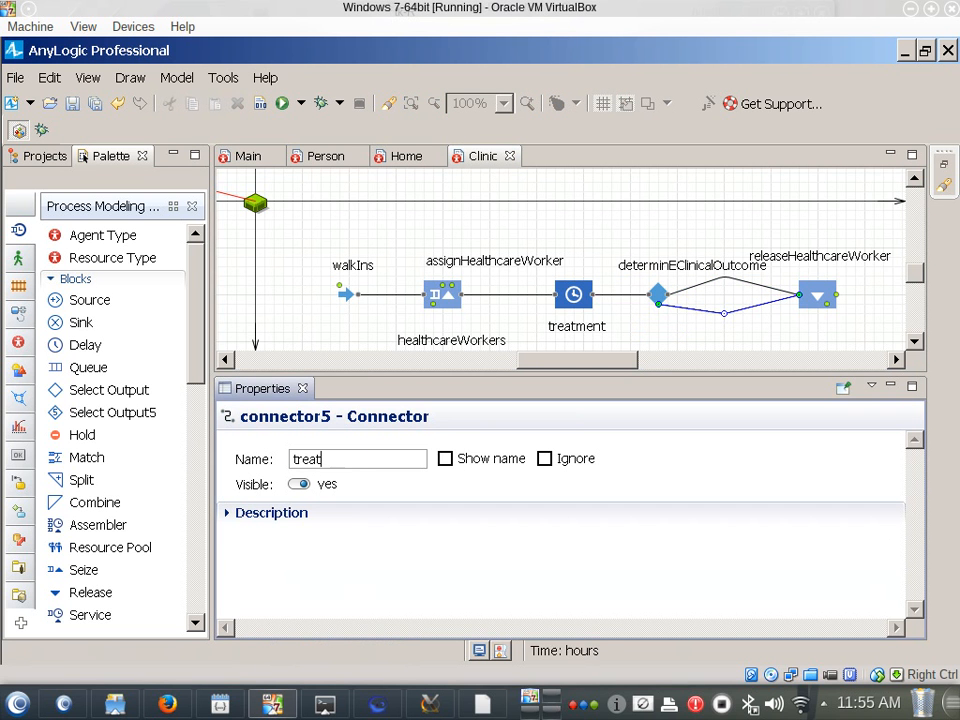
pyautogui.write('mentFailure')
# Add an Exit block connected to releaseHealthcareWorker's output and name it "departure".
pyautogui.click(812, 304)
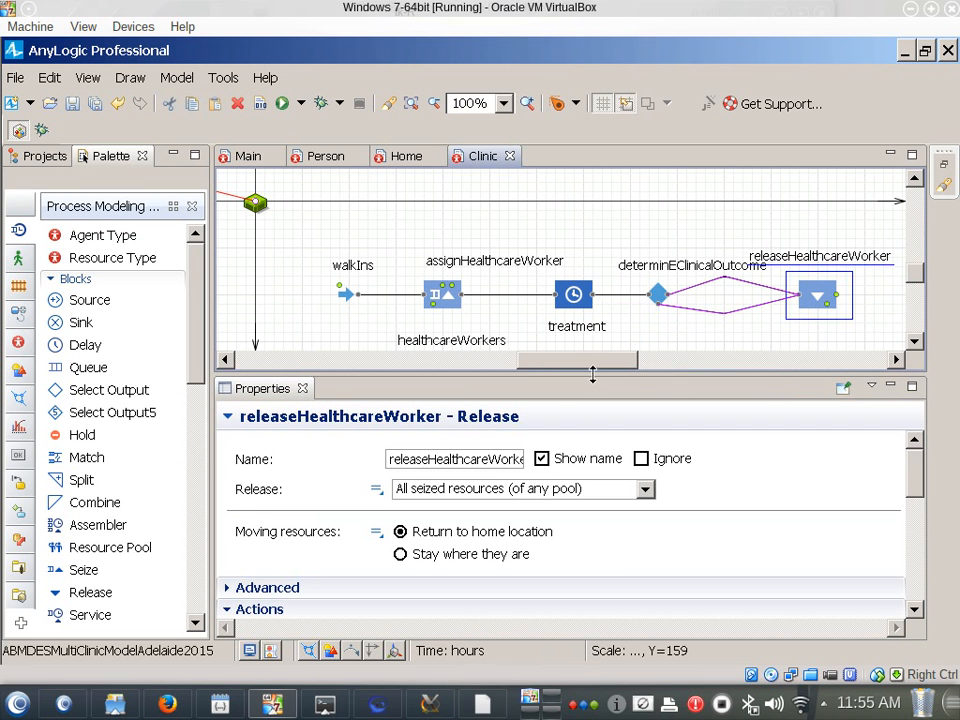
pyautogui.moveTo(594, 369); pyautogui.dragTo(687, 383)
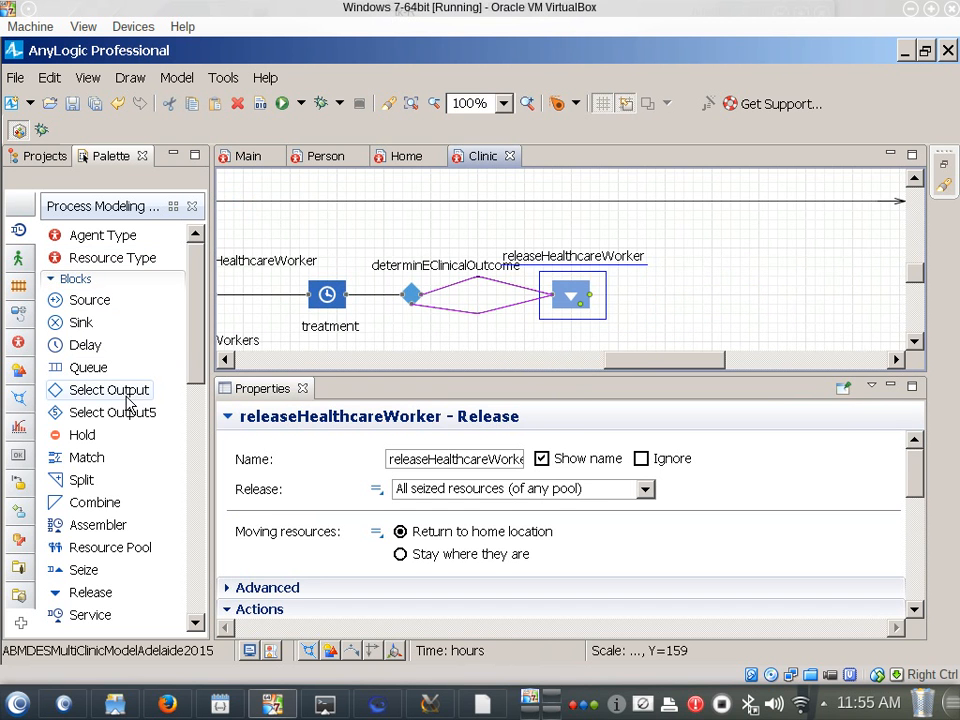
pyautogui.moveTo(20, 425)
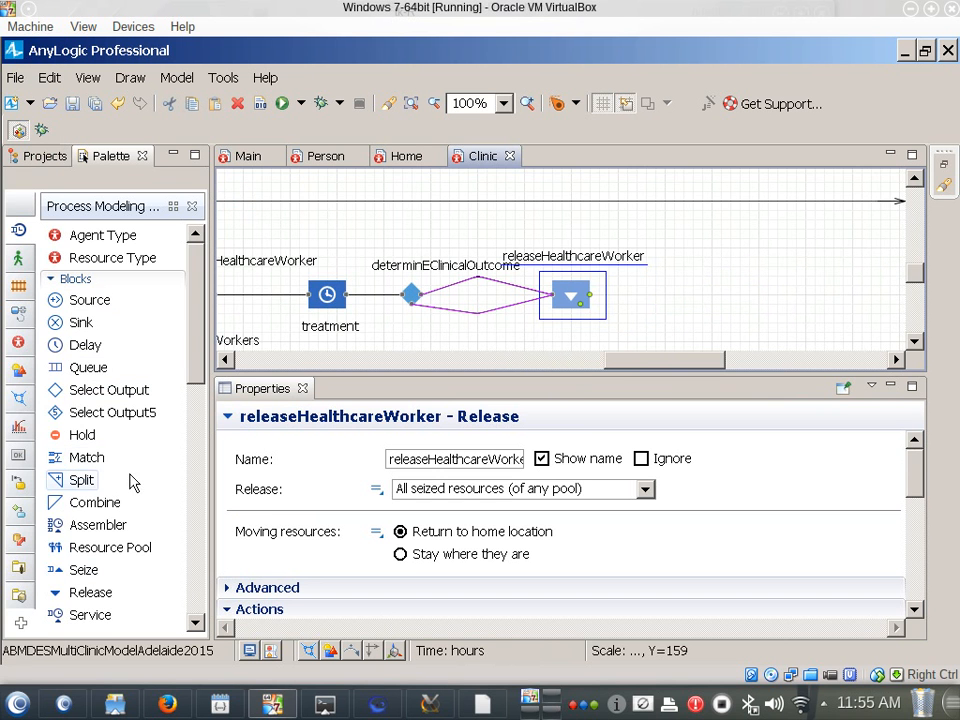
pyautogui.scroll(-1, 135, 490)
pyautogui.moveTo(193, 332); pyautogui.dragTo(193, 407)
pyautogui.moveTo(79, 497); pyautogui.dragTo(660, 292)
pyautogui.write('departure')
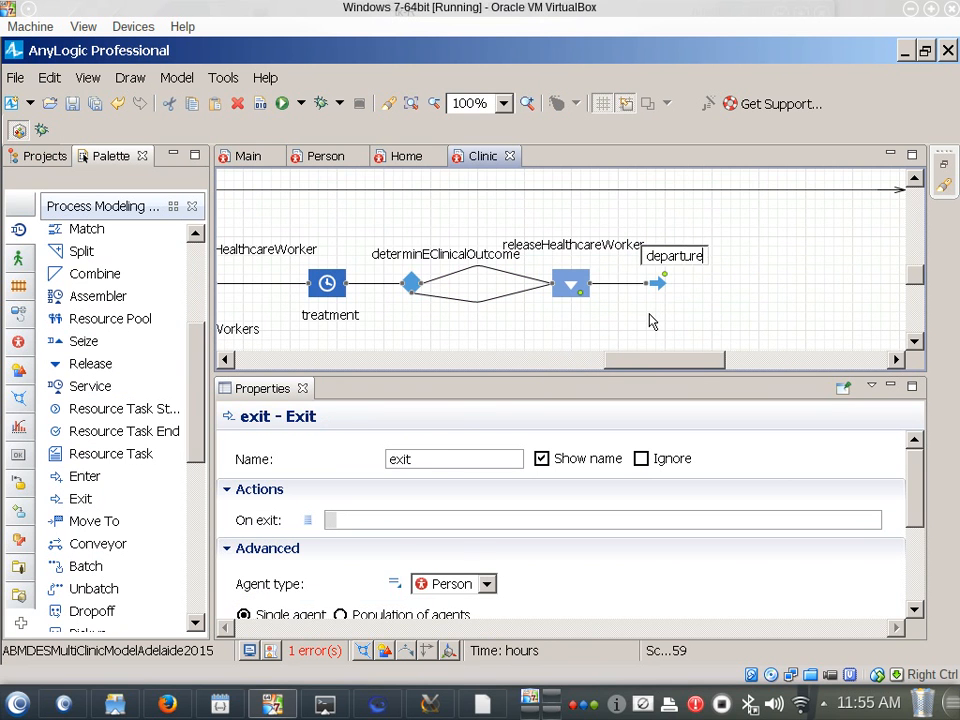
pyautogui.press('Return')
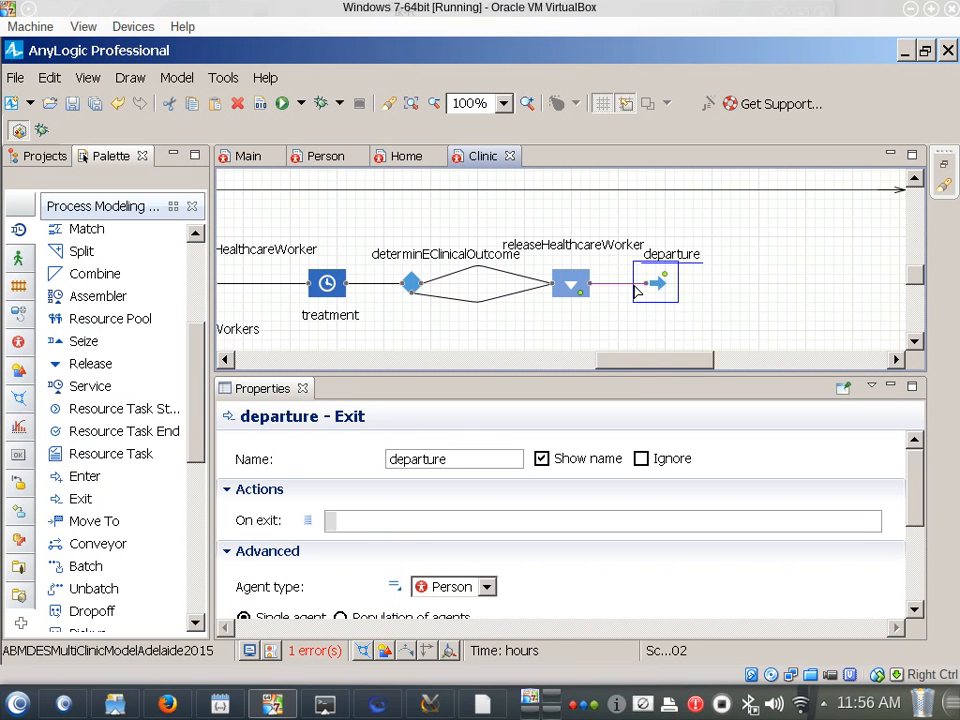
pyautogui.rightClick(637, 287)
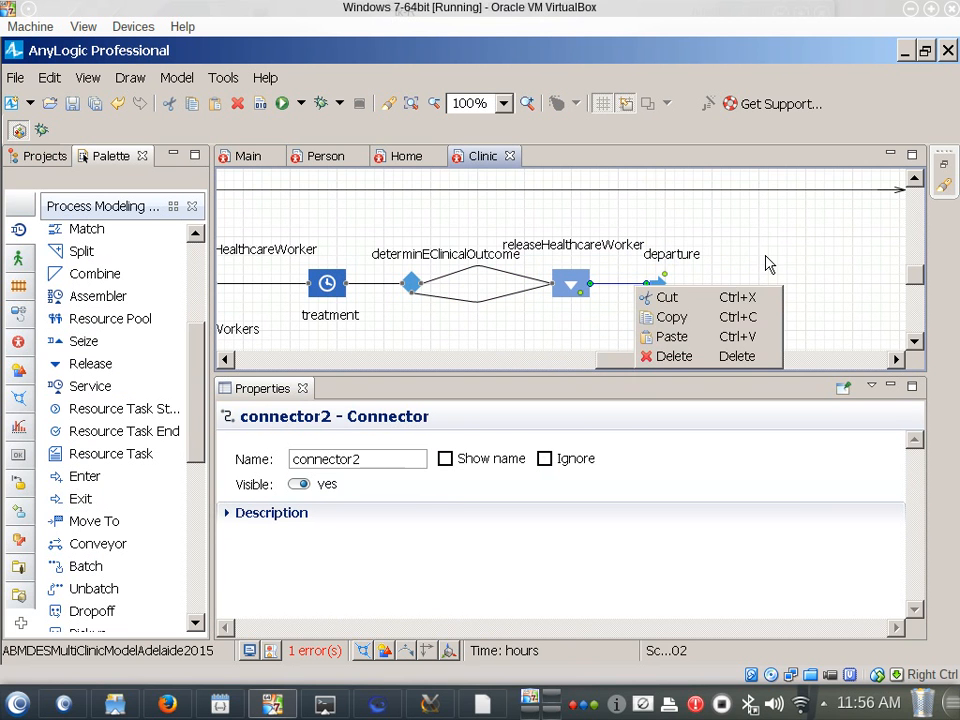
pyautogui.click(646, 292)
pyautogui.click(646, 293)
pyautogui.click(655, 287)
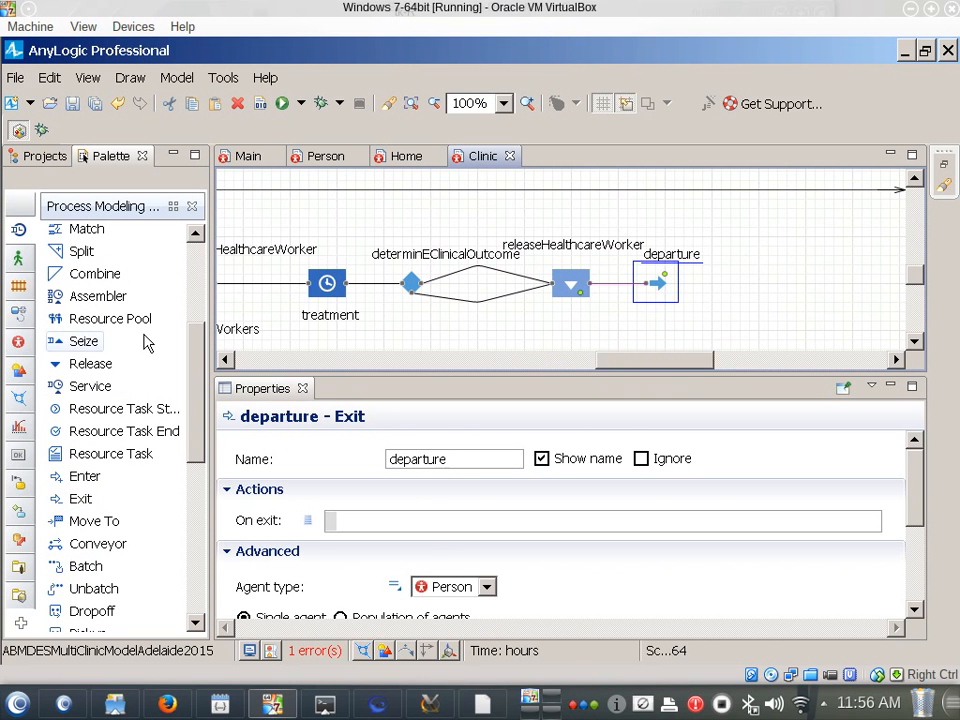
# Copy the message name DepartedHealthcareFacility from the cured transition in the Person agent's careseekingStatechart.
pyautogui.click(24, 157)
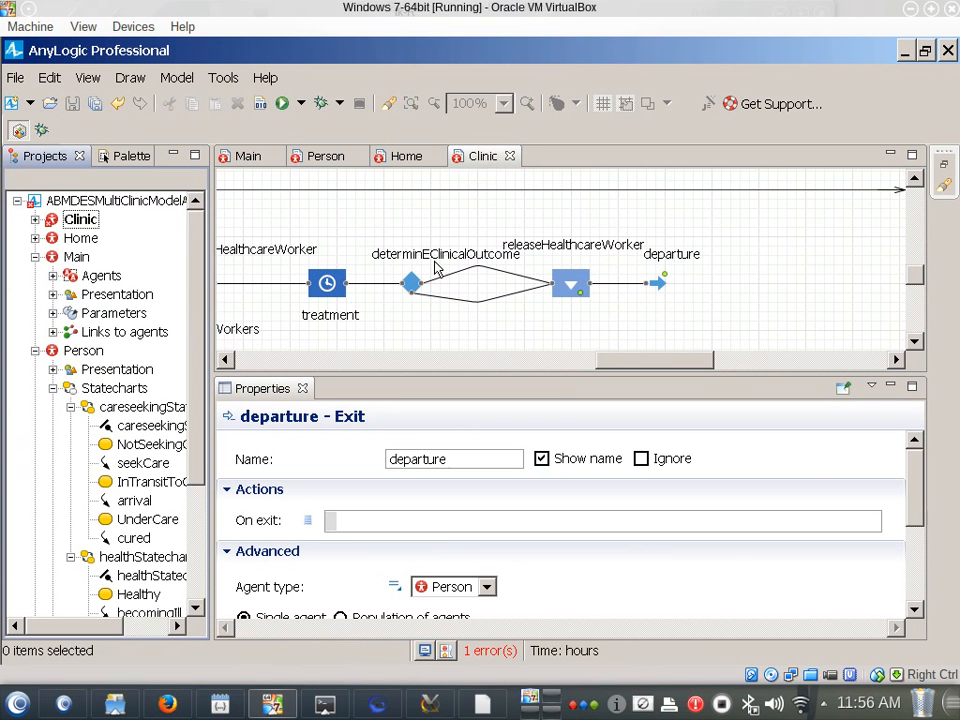
pyautogui.doubleClick(86, 352)
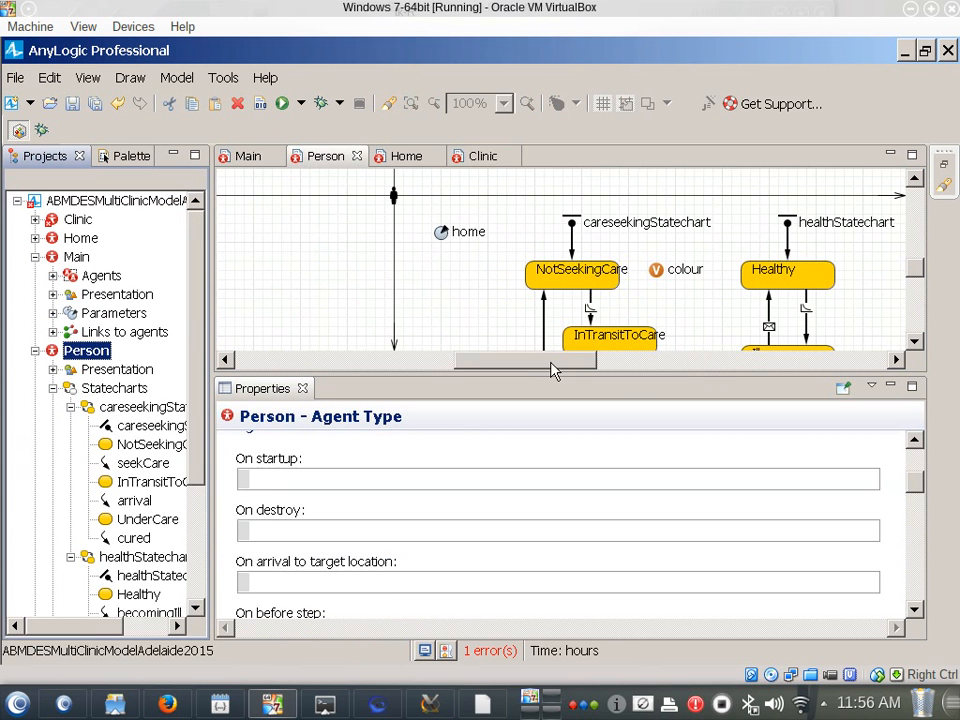
pyautogui.moveTo(531, 376); pyautogui.dragTo(545, 482)
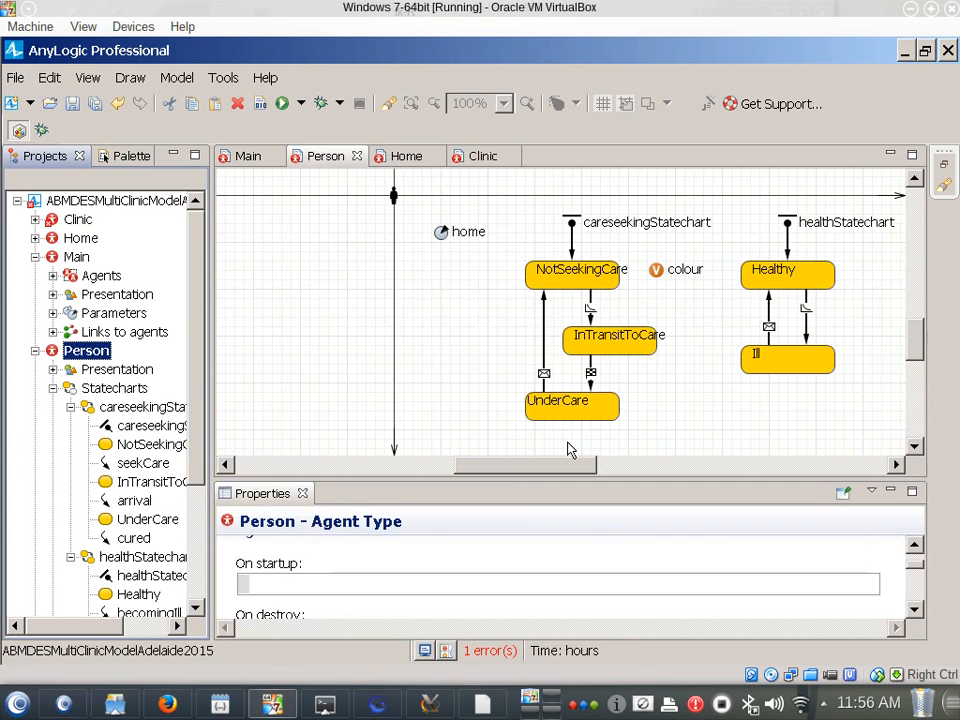
pyautogui.click(565, 412)
pyautogui.click(544, 388)
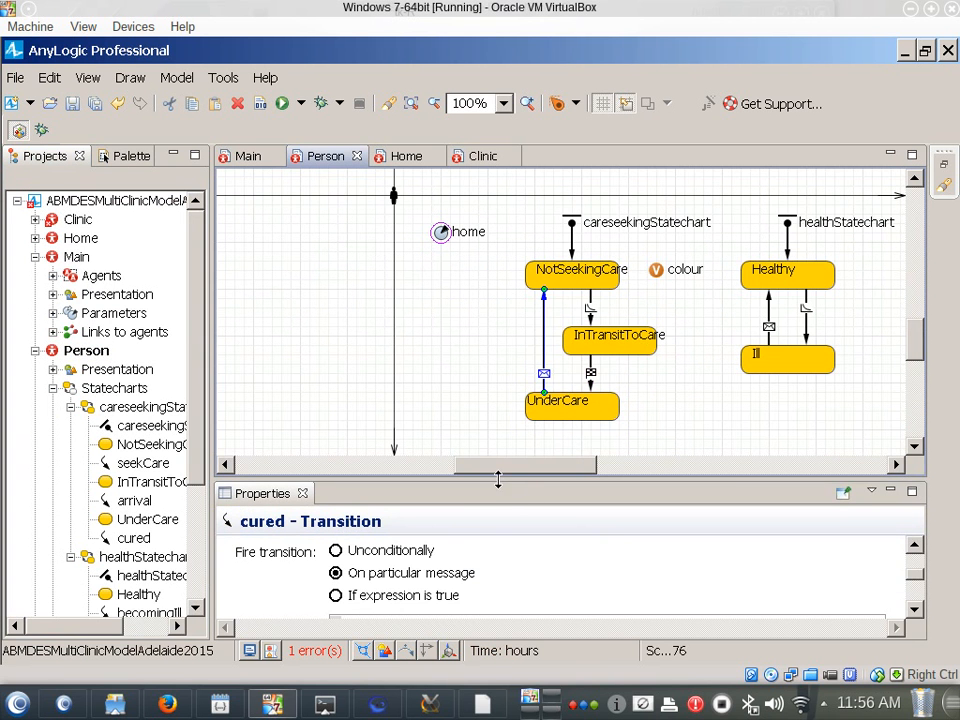
pyautogui.moveTo(508, 482); pyautogui.dragTo(516, 357)
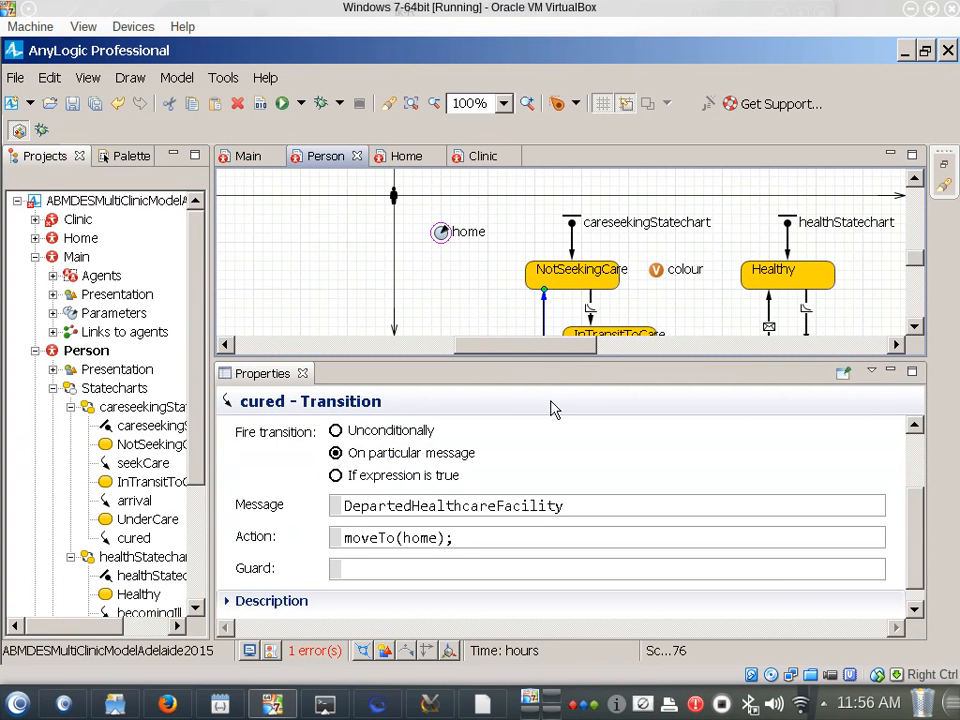
pyautogui.doubleClick(374, 507)
pyautogui.hotkey('ctrl', 'c')
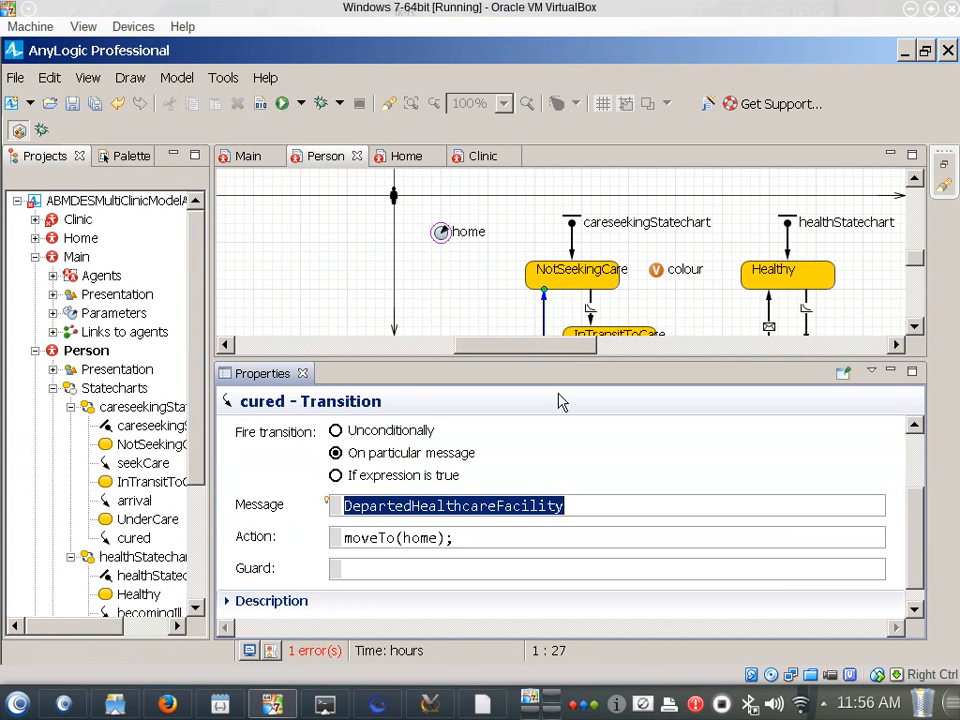
# Paste DepartedHealthcareFacility into the On exit action of the Clinic's departure block.
pyautogui.click(88, 224)
pyautogui.doubleClick(90, 226)
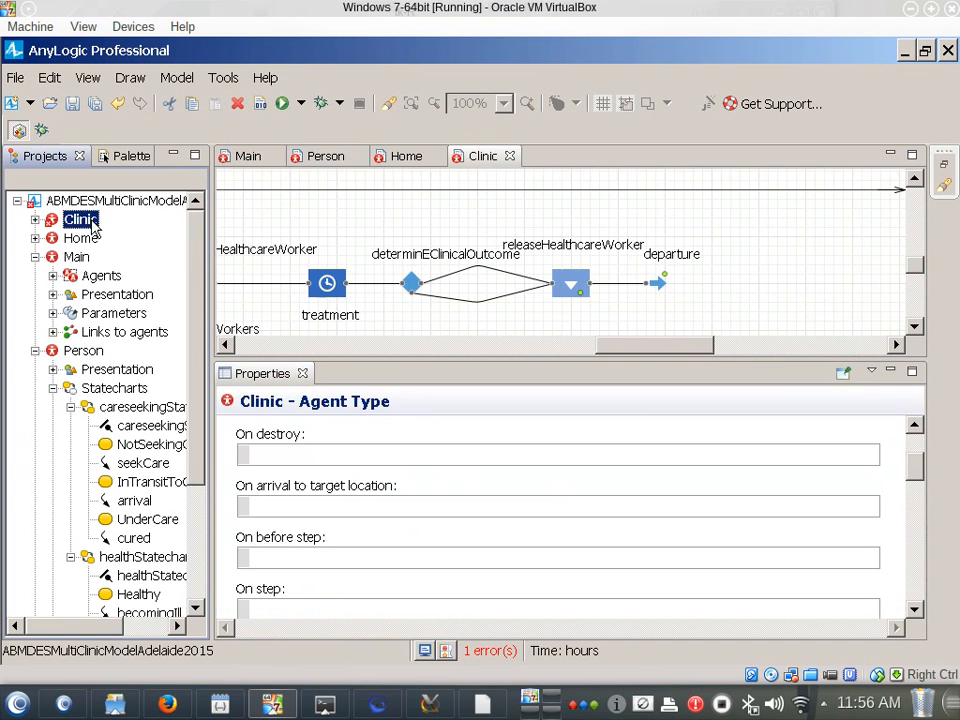
pyautogui.click(655, 287)
pyautogui.click(662, 538)
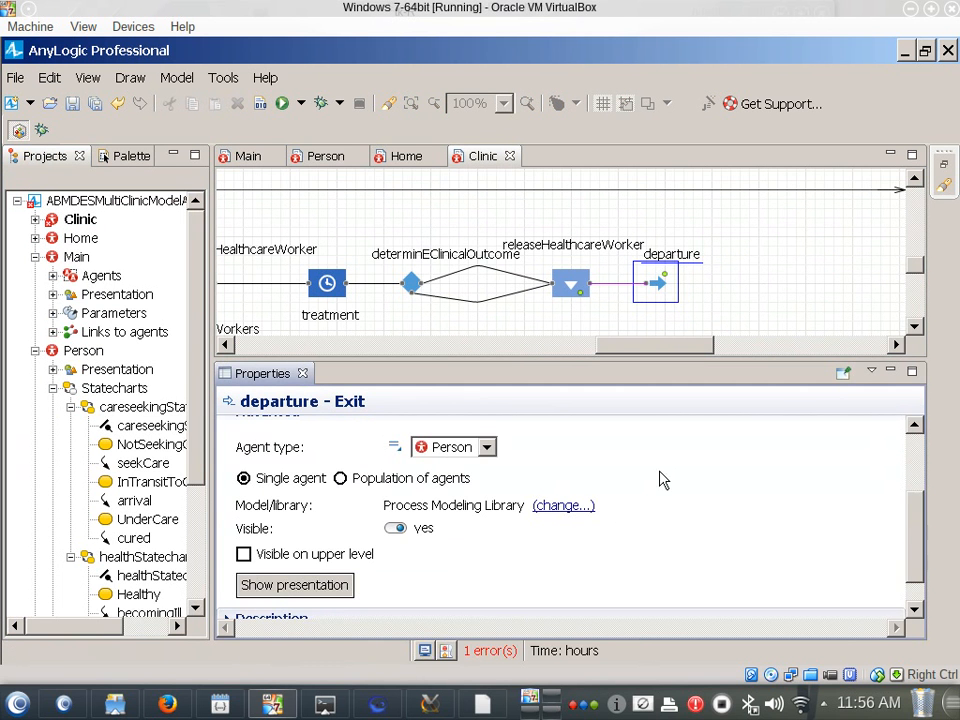
pyautogui.scroll(-1, 627, 493)
pyautogui.scroll(3, 627, 493)
pyautogui.click(561, 488)
pyautogui.hotkey('ctrl', 'v')
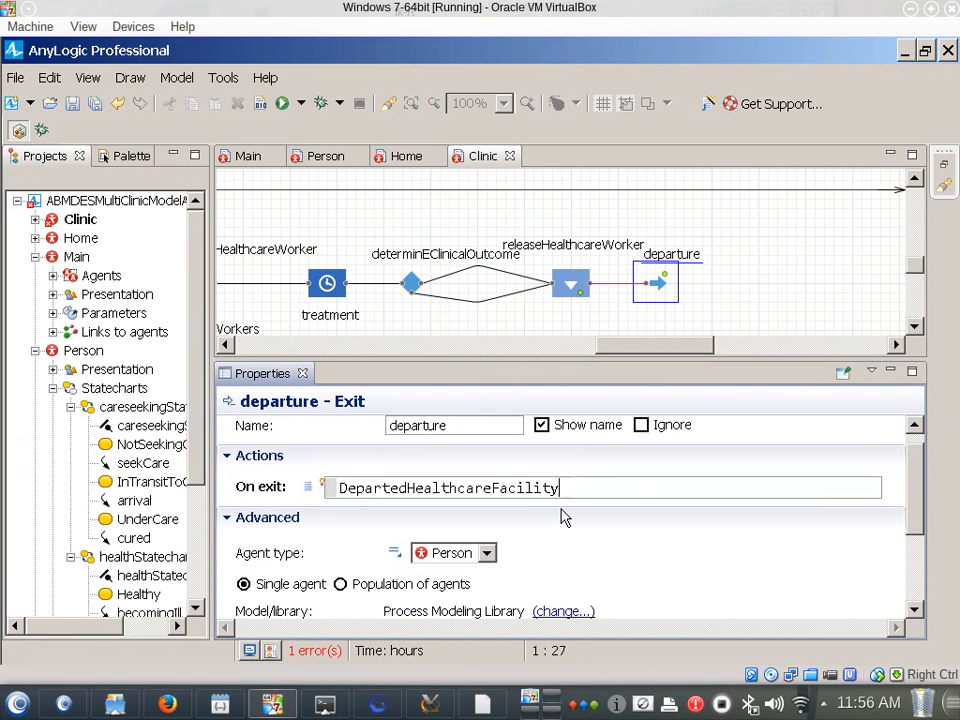
# Complete departure's On exit action as agent.send(DepartedHealthcareFacility, agent); and save and build the model.
pyautogui.press('Home')
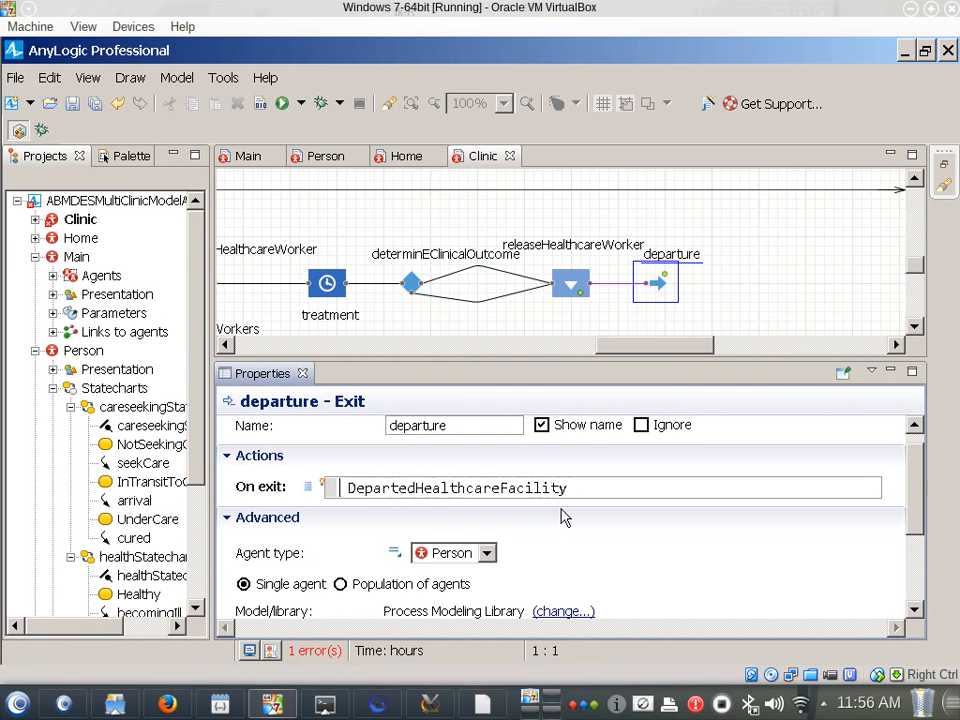
pyautogui.write('a ')
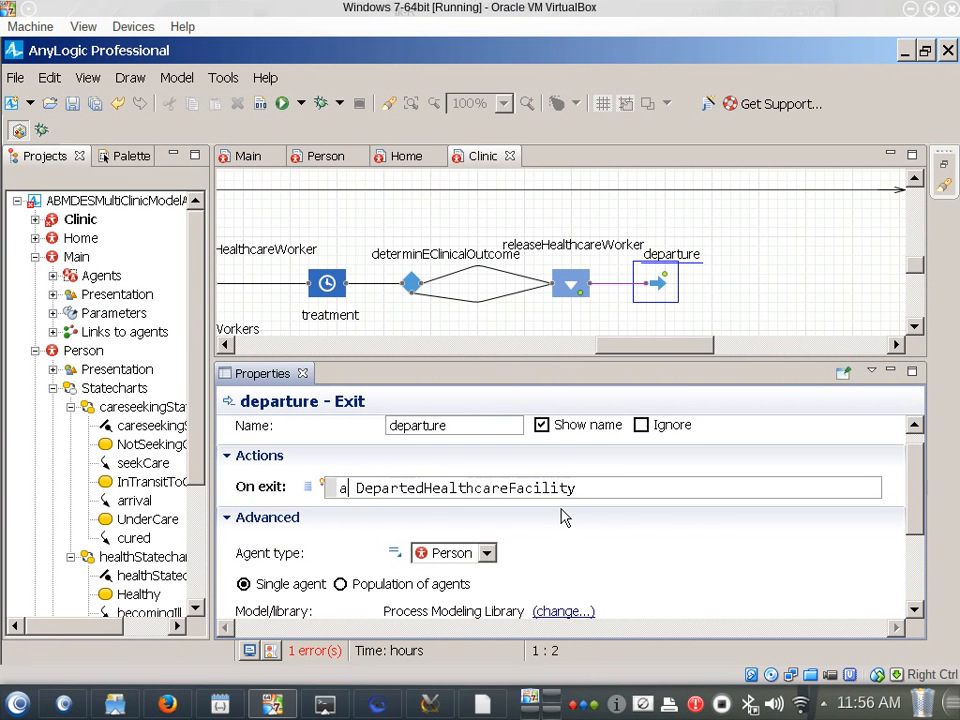
pyautogui.write('gent.')
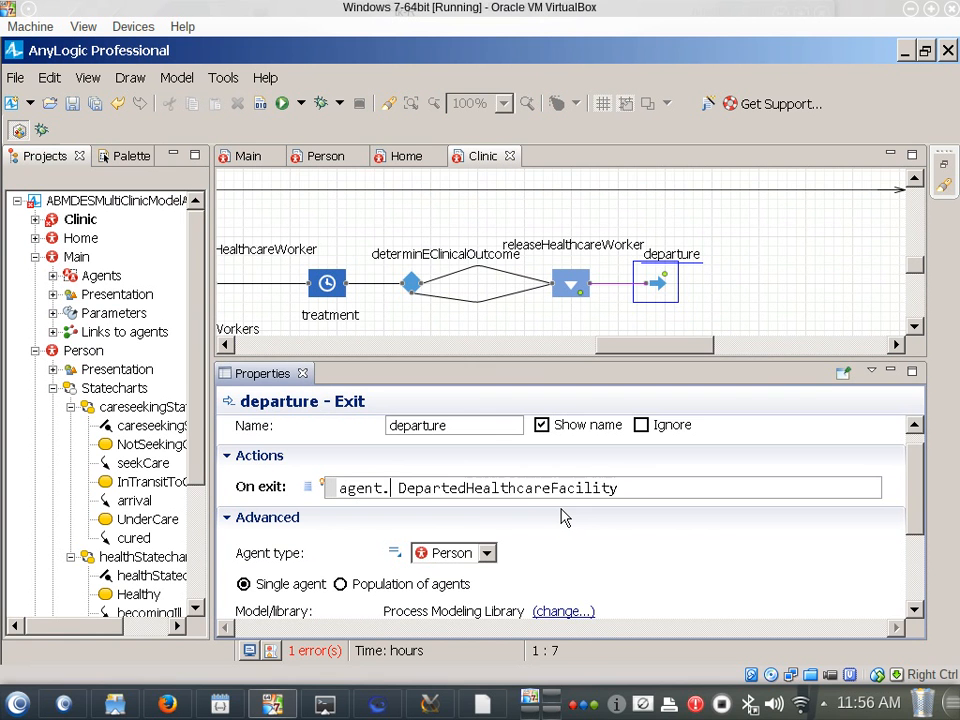
pyautogui.write('send(')
pyautogui.hotkey('shift', 'Right')
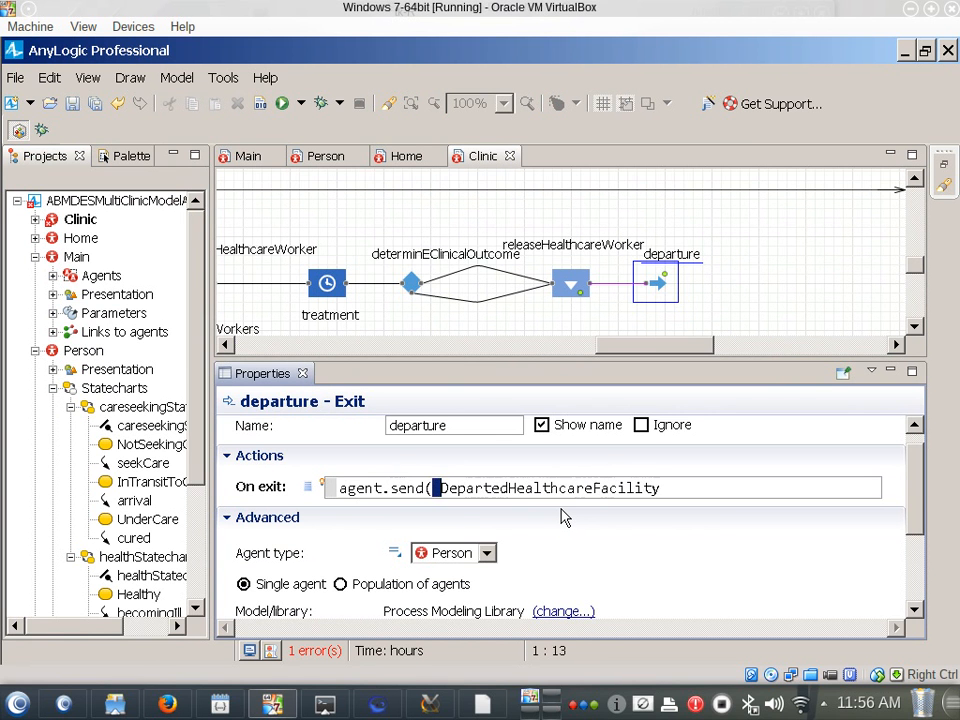
pyautogui.press('Delete')
pyautogui.press('End')
pyautogui.write(', ')
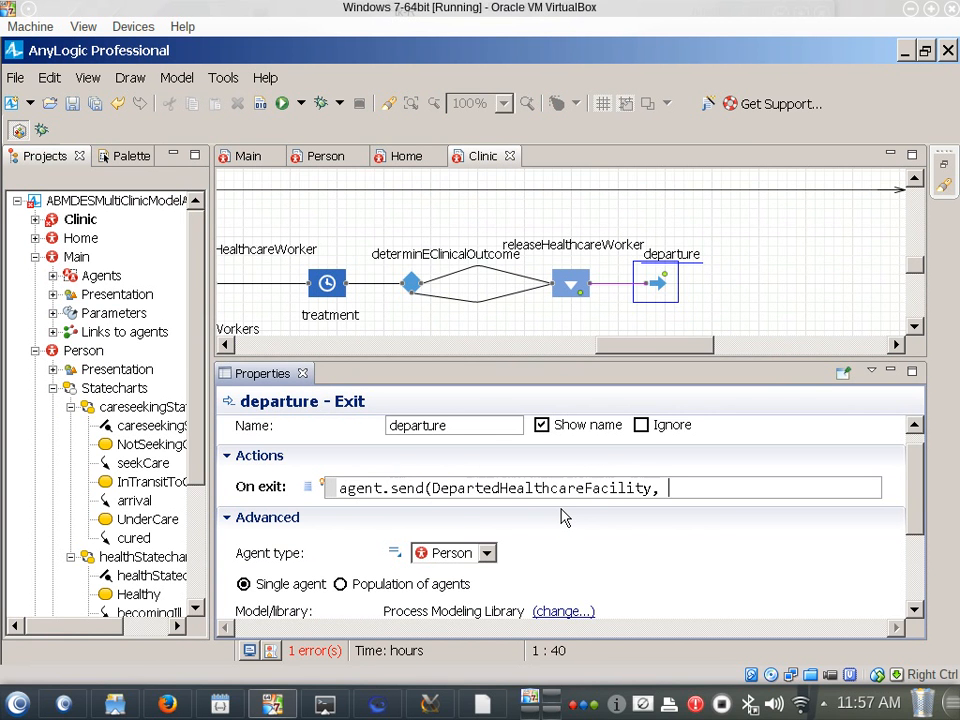
pyautogui.write('agent);')
pyautogui.hotkey('ctrl', 's')
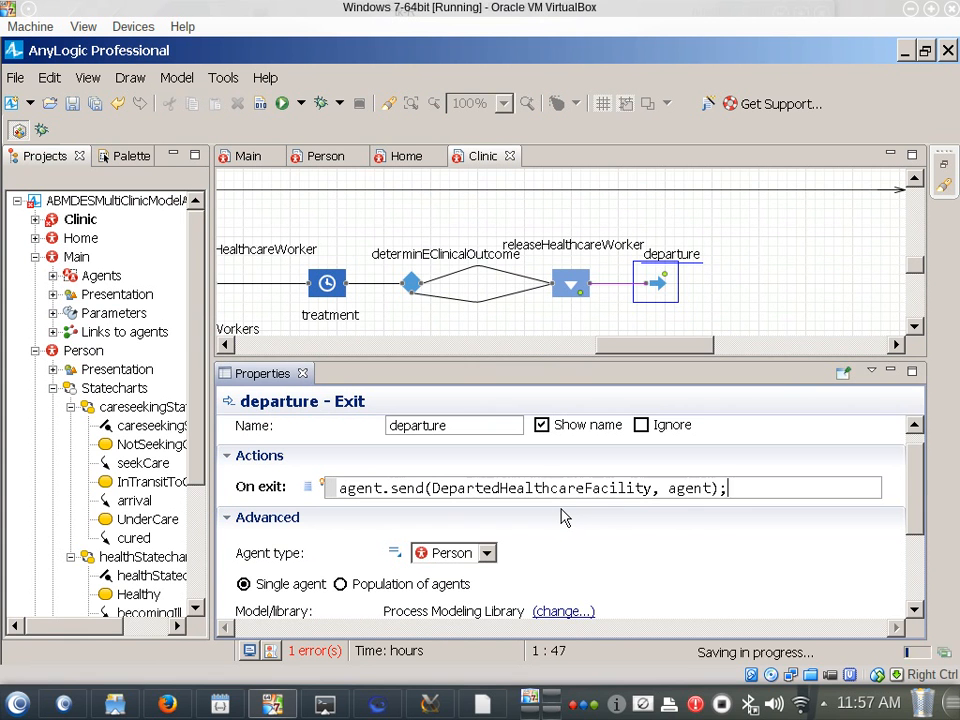
pyautogui.click(260, 103)
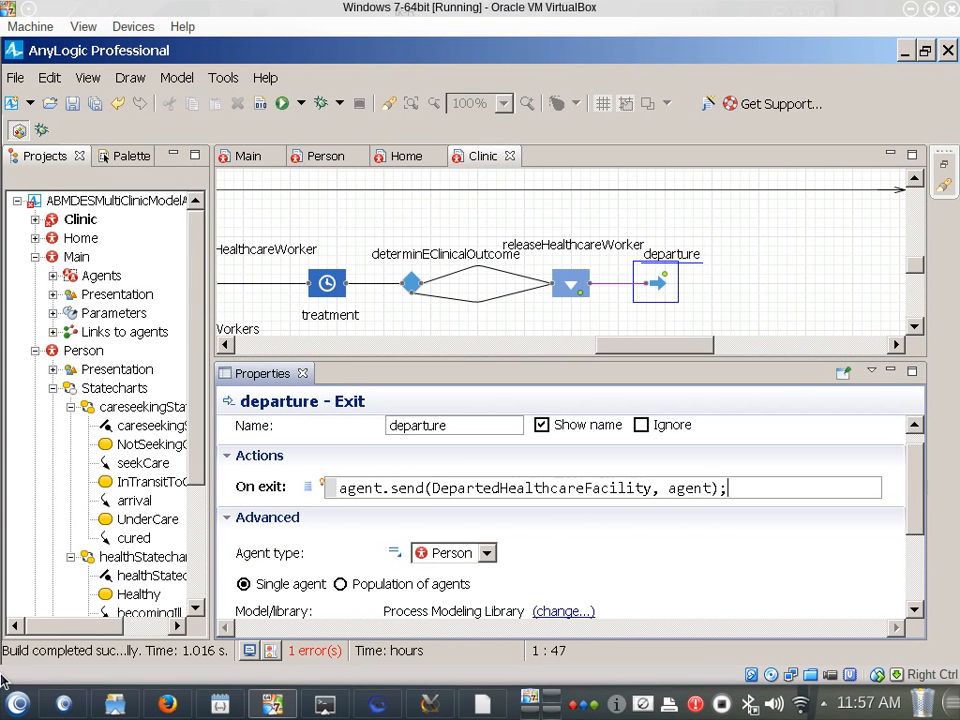
# Locate the hanging connector from the reported build error and delete it from the Clinic diagram.
pyautogui.click(313, 651)
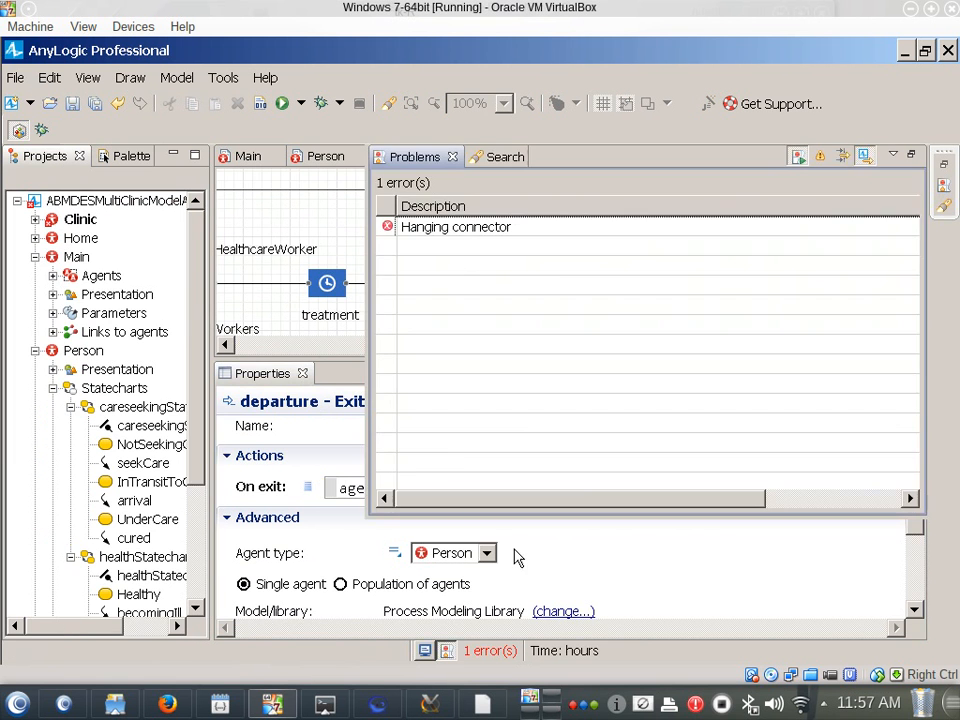
pyautogui.doubleClick(484, 228)
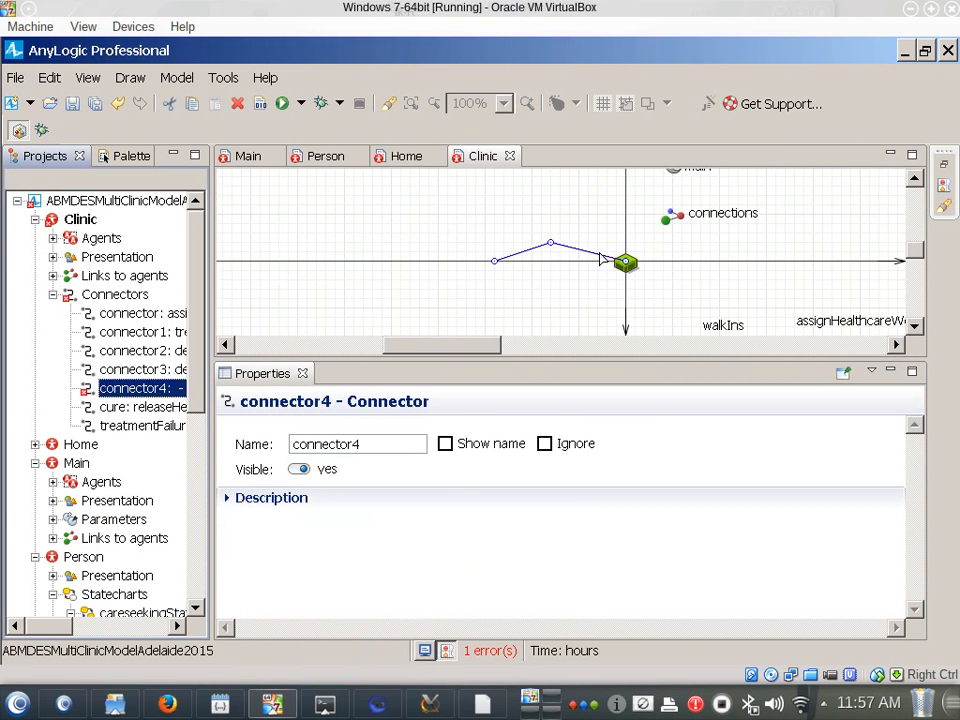
pyautogui.click(651, 297)
pyautogui.press('Delete')
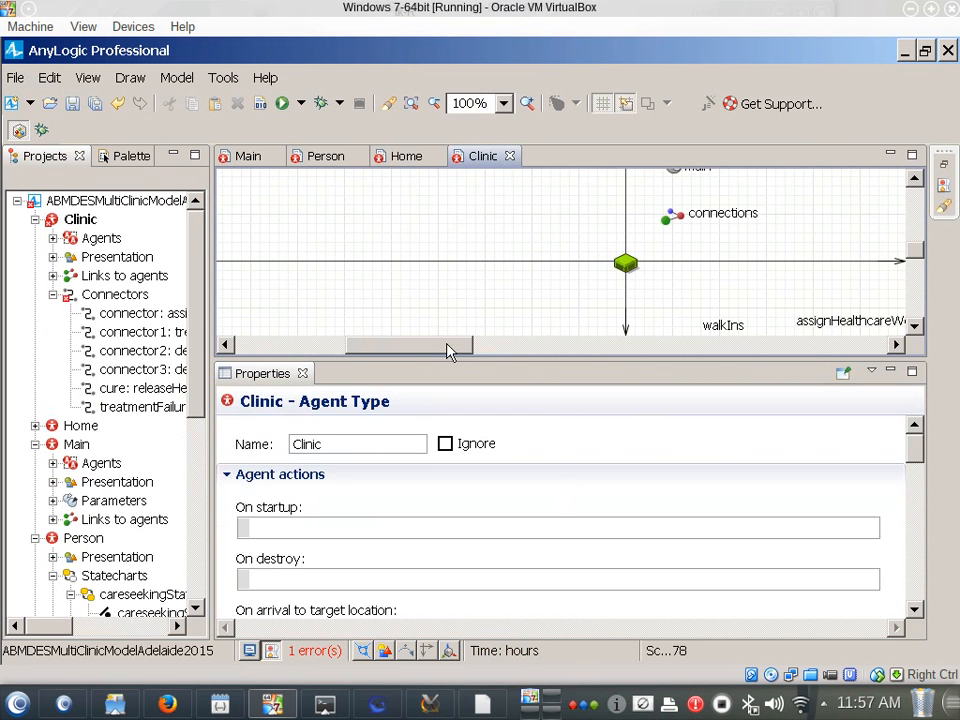
# Check the cure connector's path and lower the middle bend of the treatmentFailure connector between determinEClinicalOutcome and releaseHealthcareWorker.
pyautogui.moveTo(446, 347); pyautogui.dragTo(622, 347)
pyautogui.scroll(-4, 683, 272)
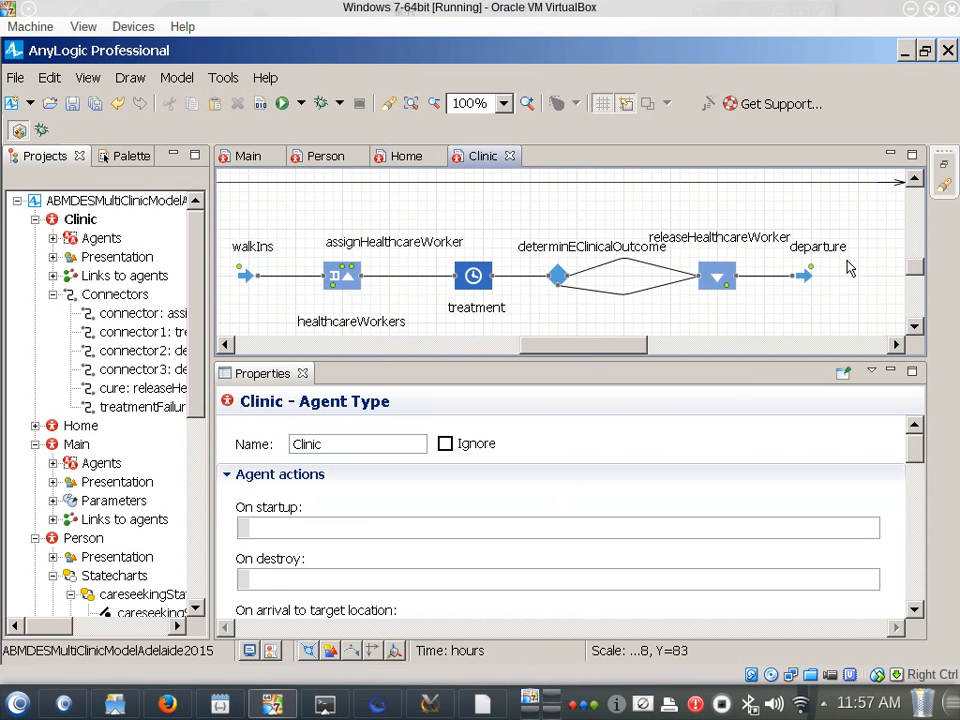
pyautogui.click(800, 281)
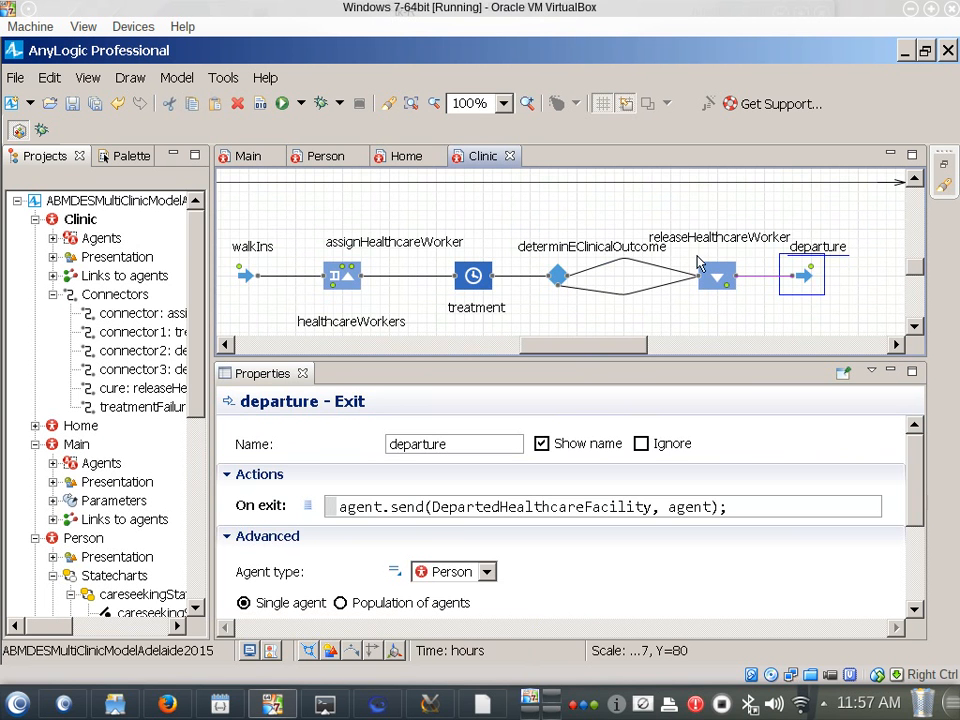
pyautogui.click(645, 269)
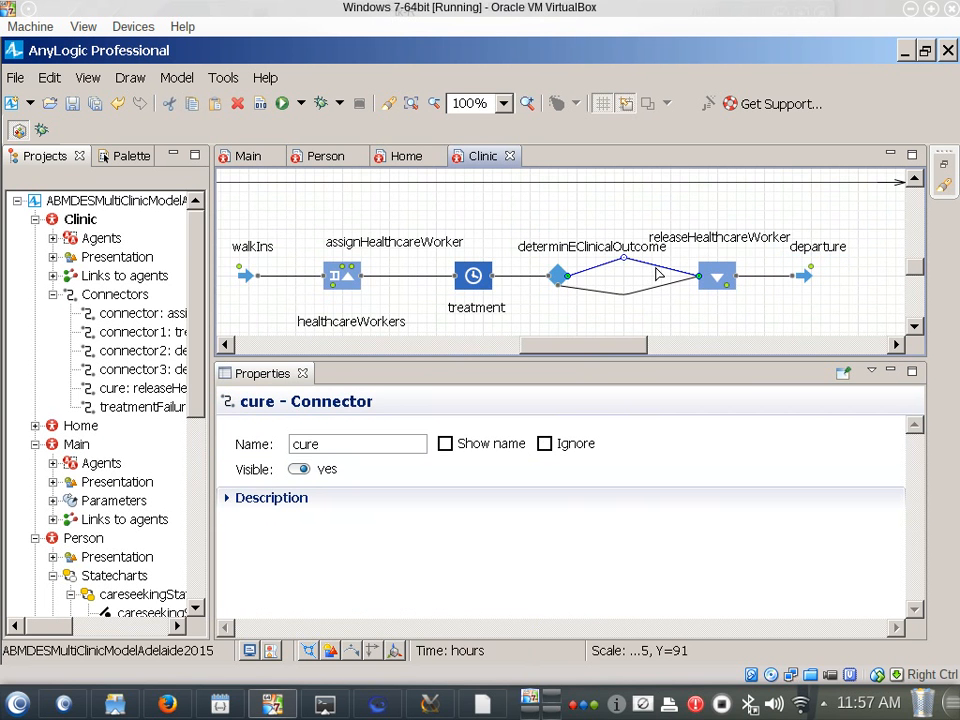
pyautogui.doubleClick(626, 259)
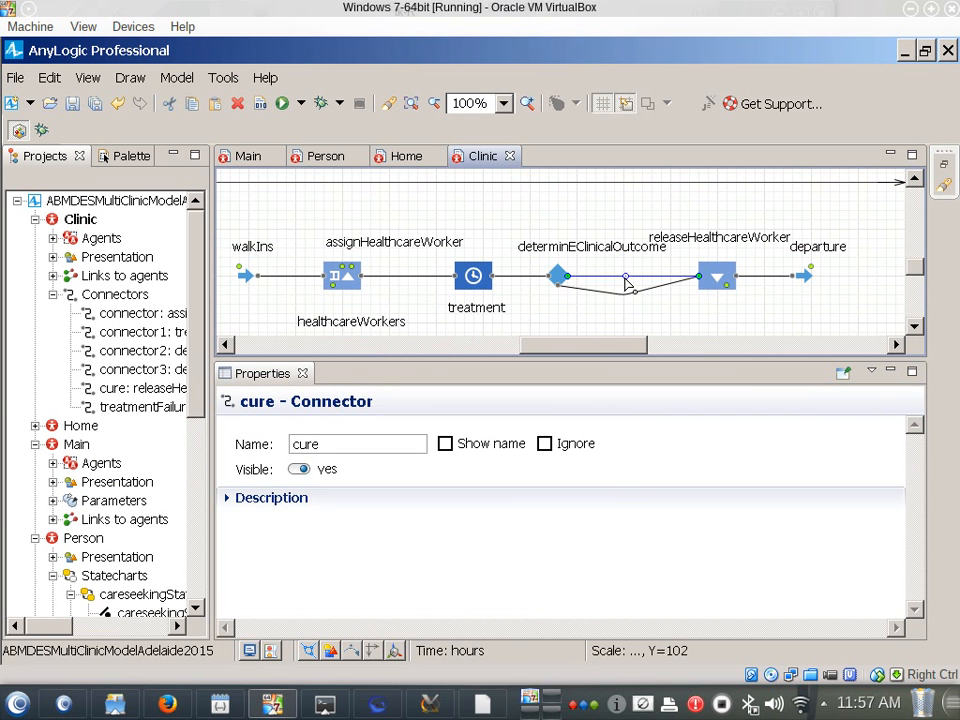
pyautogui.moveTo(625, 278); pyautogui.dragTo(628, 259)
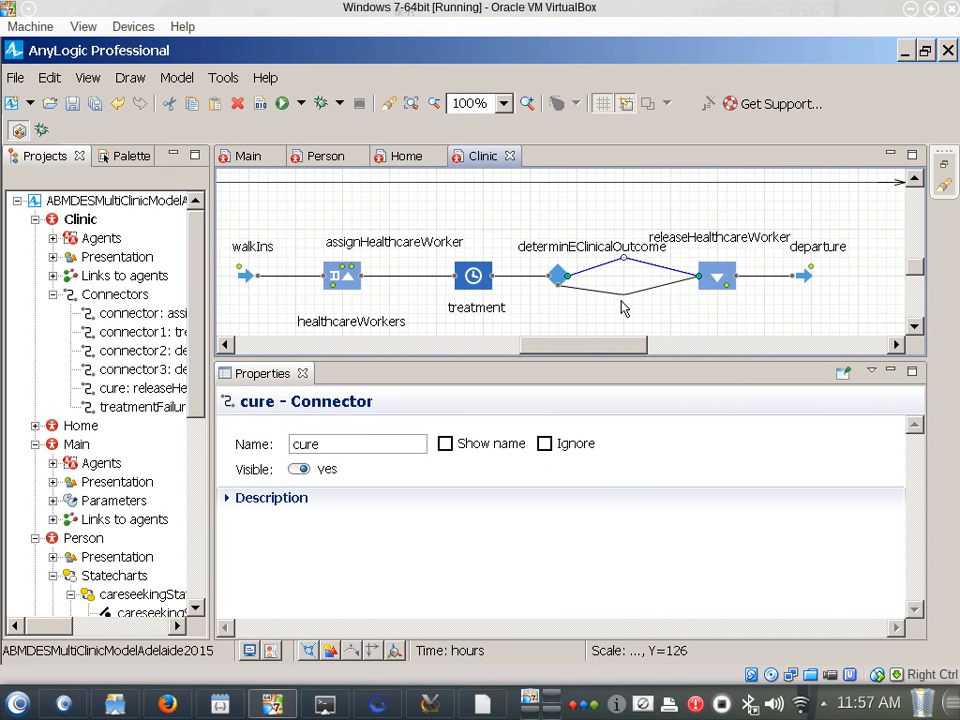
pyautogui.moveTo(624, 298)
pyautogui.mouseDown()
pyautogui.moveTo(628, 283)
pyautogui.moveTo(635, 318)
pyautogui.moveTo(631, 306)
pyautogui.mouseUp()
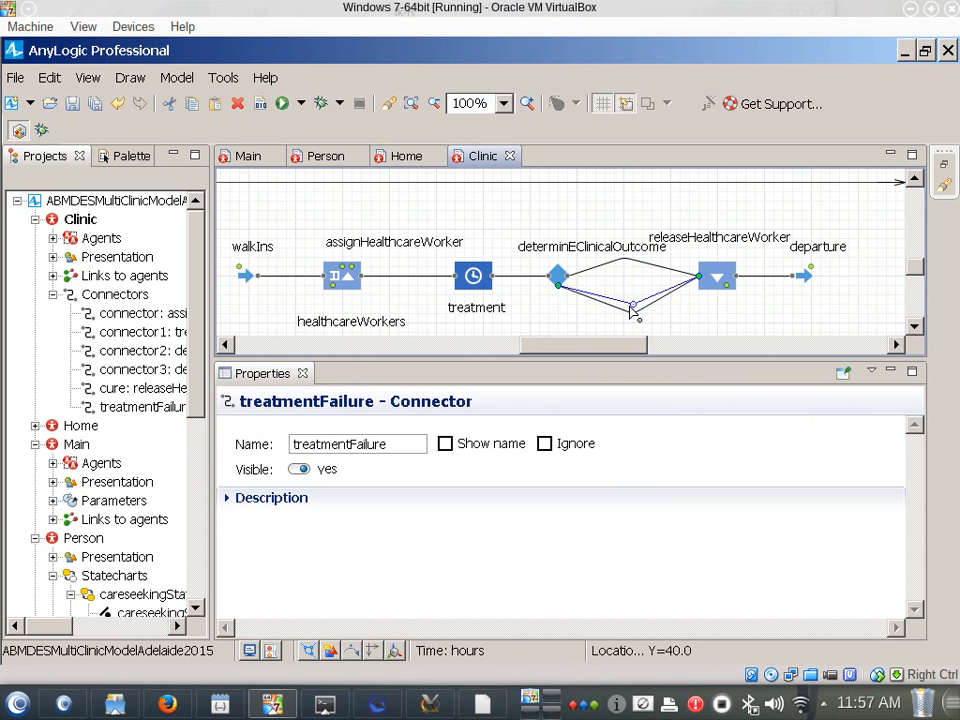
pyautogui.moveTo(630, 309); pyautogui.dragTo(631, 306)
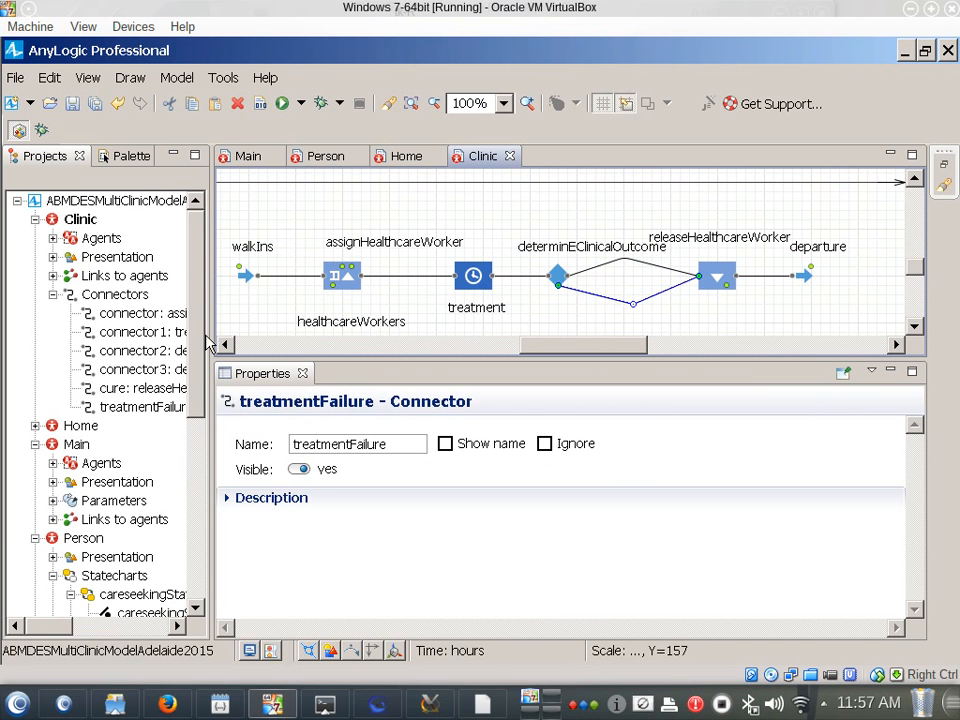
pyautogui.click(120, 157)
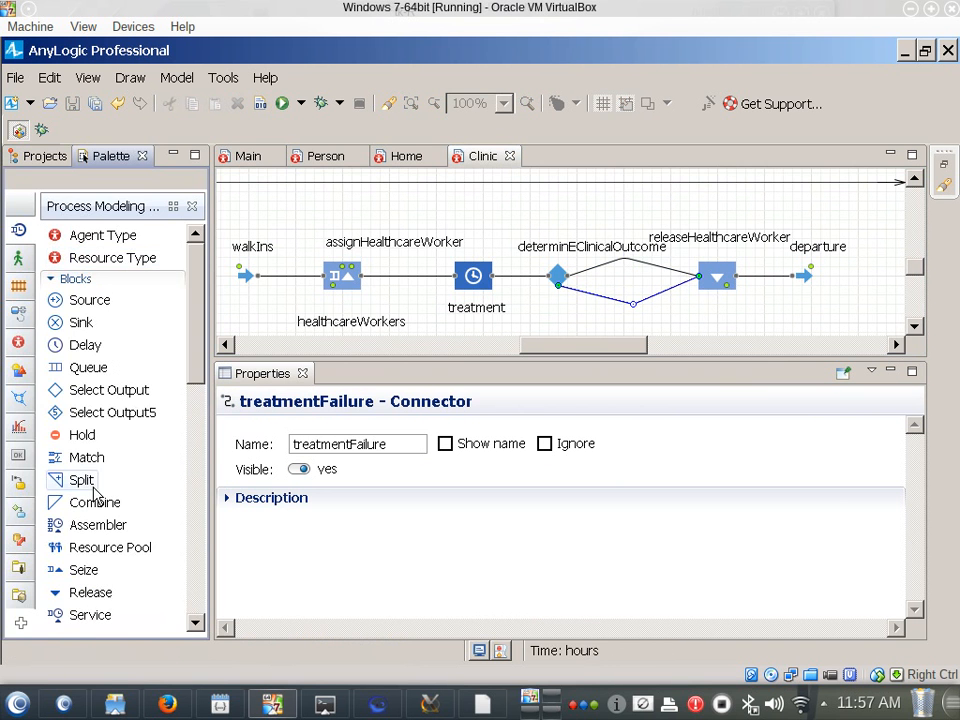
pyautogui.scroll(-2, 100, 500)
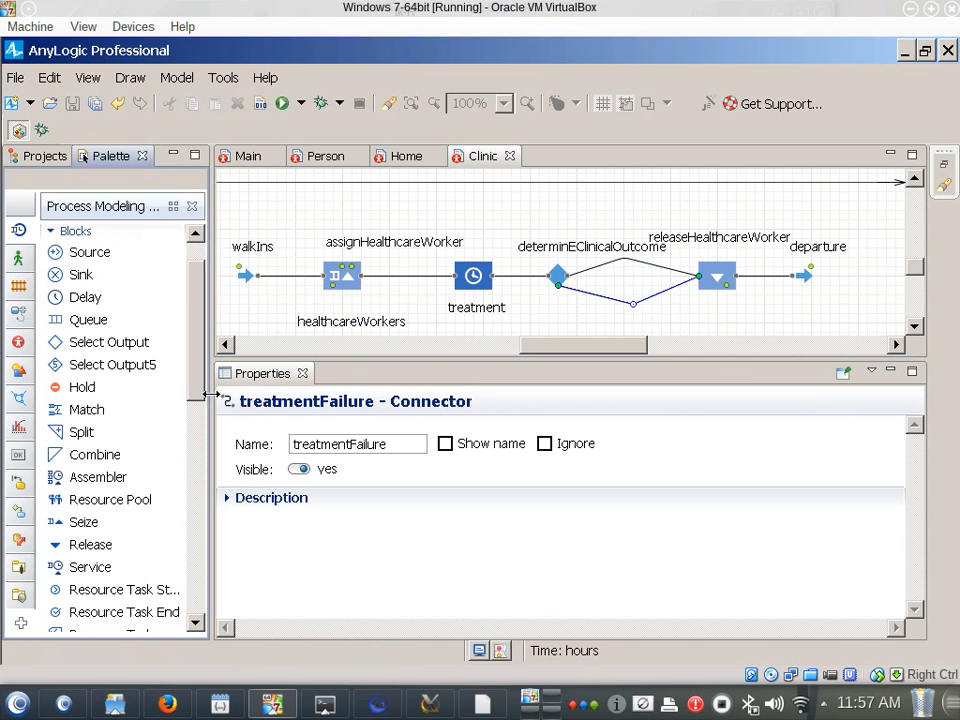
pyautogui.keyDown('ctrl'); pyautogui.click(810, 283); pyautogui.keyUp('ctrl')
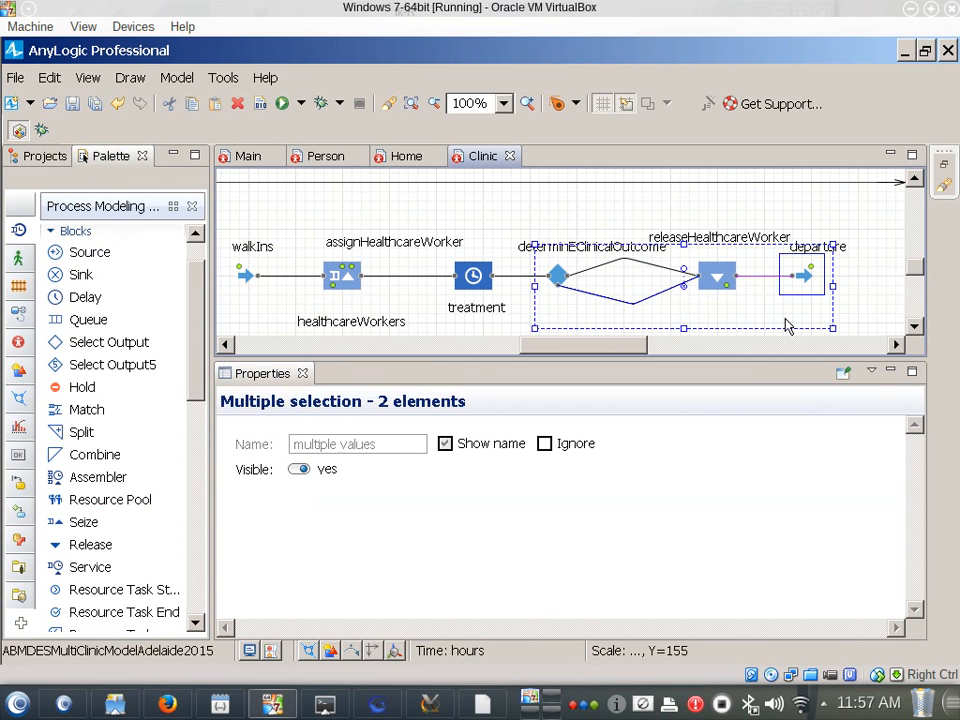
pyautogui.click(781, 283)
# Copy departure's complete On exit code, switch to Notepad and replace all of its text with the copied line.
pyautogui.click(803, 280)
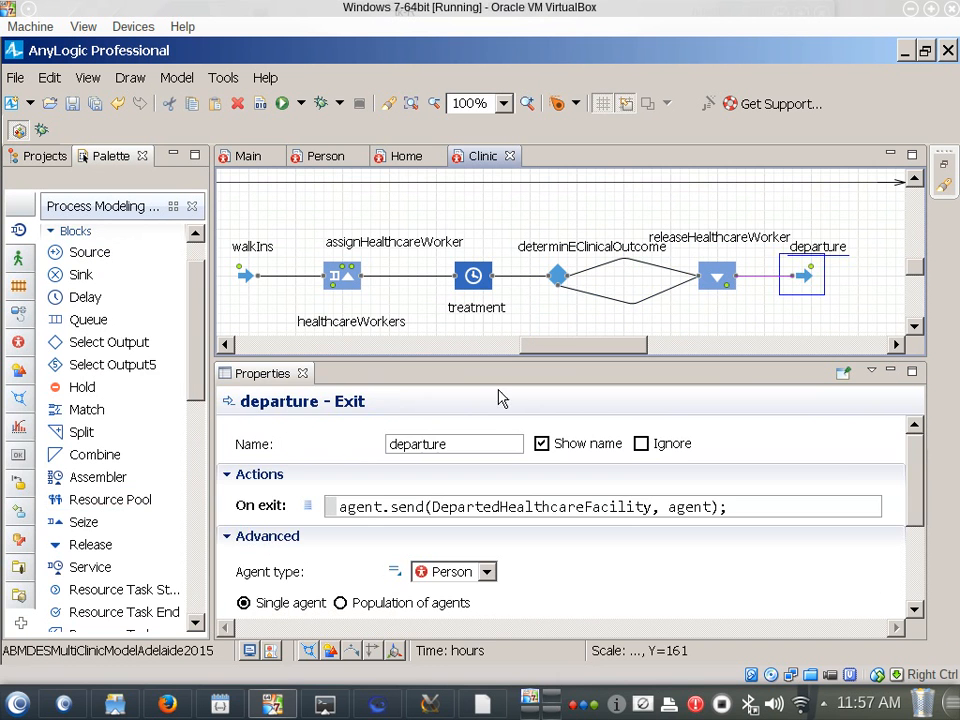
pyautogui.click(377, 506)
pyautogui.doubleClick(377, 506)
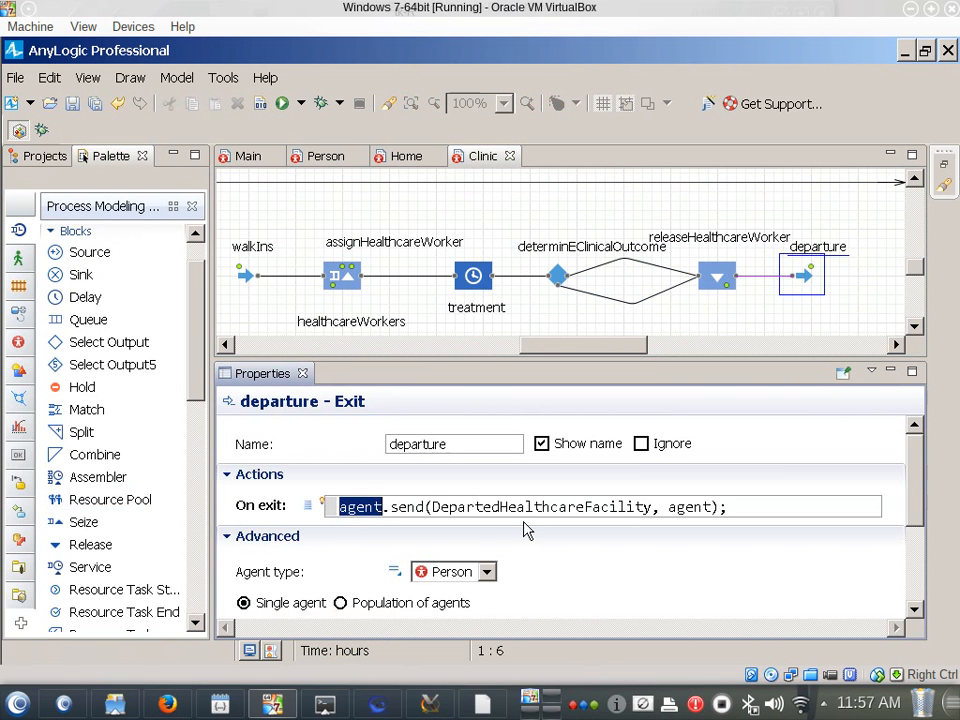
pyautogui.hotkey('ctrl', 'a')
pyautogui.hotkey('ctrl', 'c')
pyautogui.hotkey('alt', 'Tab')
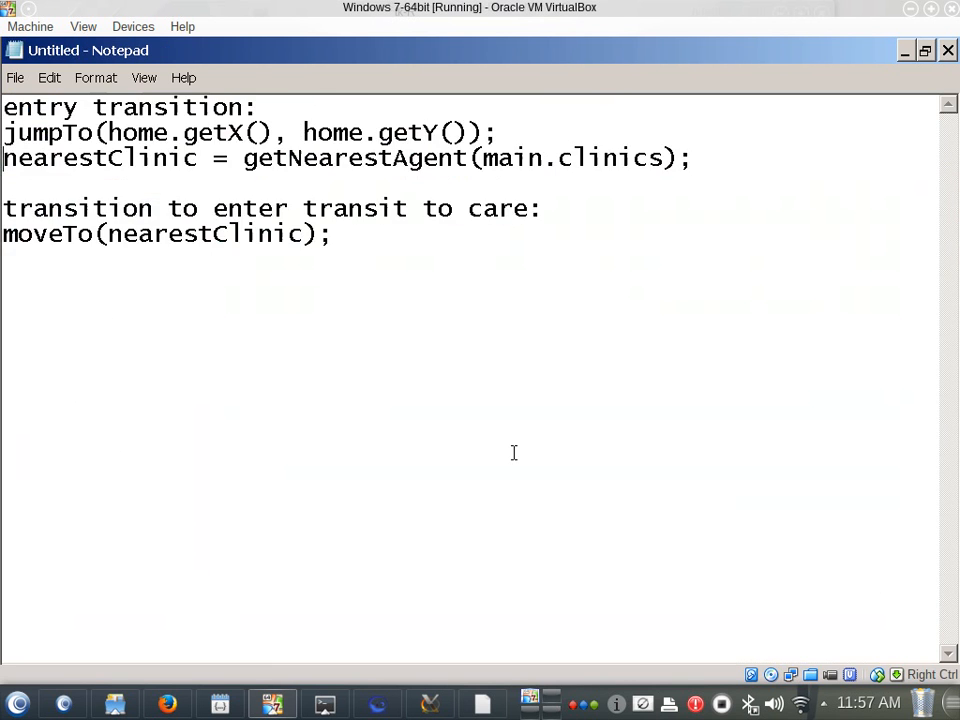
pyautogui.hotkey('ctrl', 'a')
pyautogui.hotkey('ctrl', 'v')
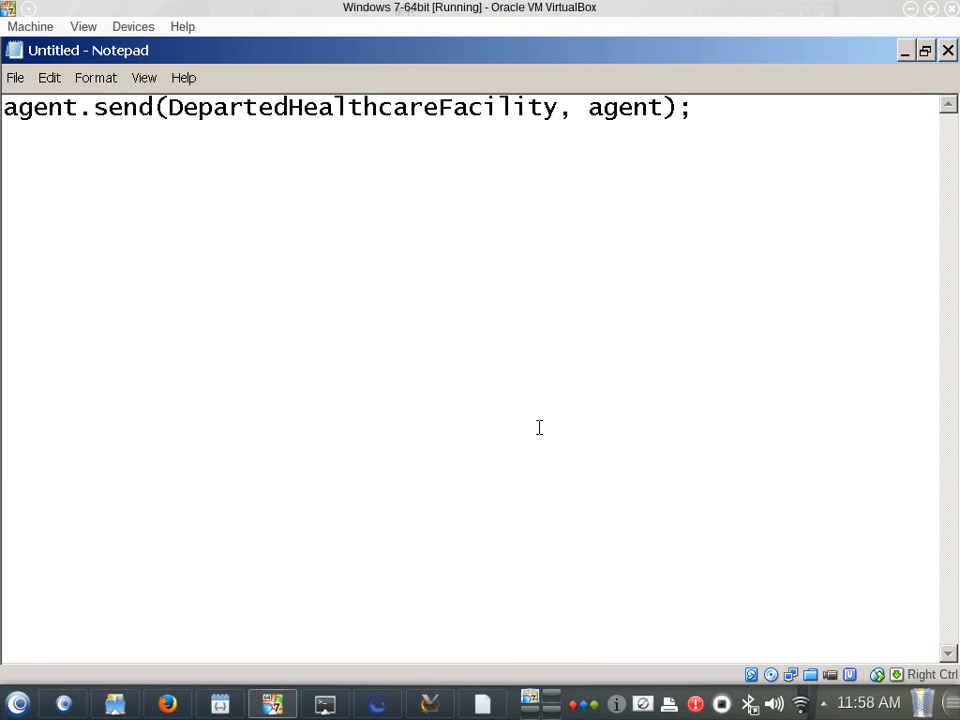
# Highlight the leading word agent in the Notepad line for review, and return to the departure properties in AnyLogic.
pyautogui.press('Home')
pyautogui.hotkey('ctrl', 'Right')
pyautogui.hotkey('ctrl', 'Left')
pyautogui.hotkey('ctrl', 'shift', 'Right')
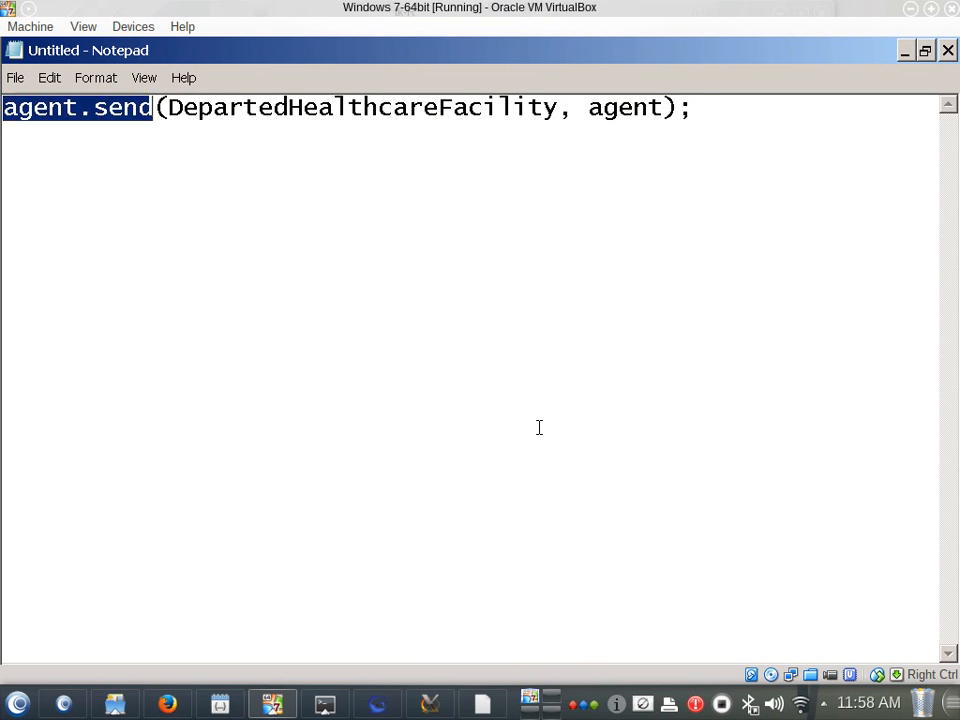
pyautogui.press('Home')
pyautogui.hotkey('shift', 'Right')
pyautogui.hotkey('shift', 'Right')
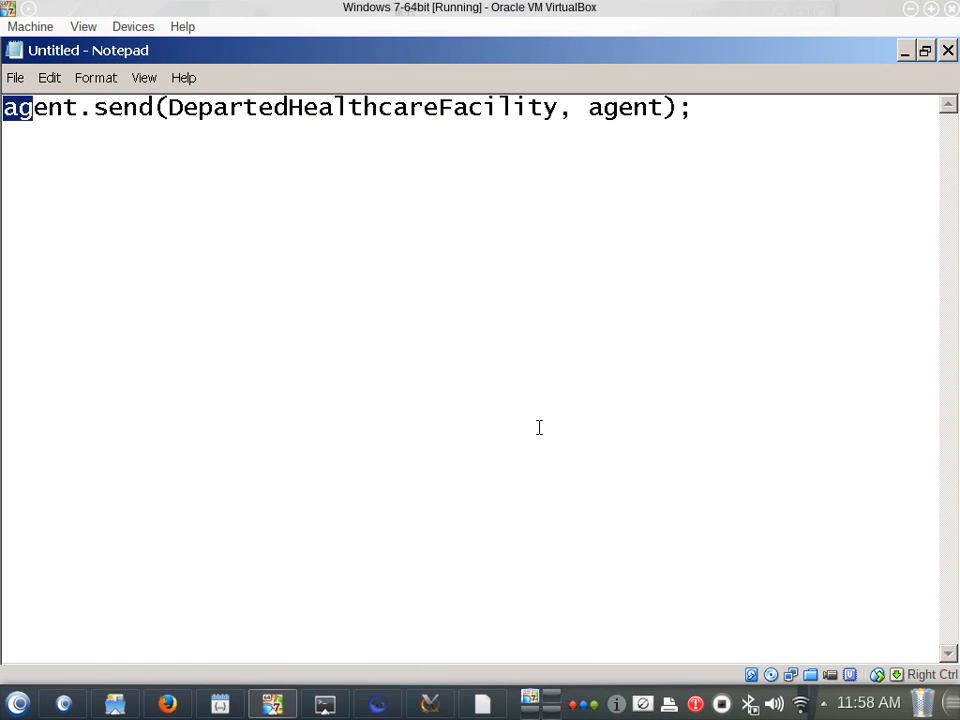
pyautogui.hotkey('shift', 'Right')
pyautogui.hotkey('shift', 'Right')
pyautogui.hotkey('shift', 'Right')
pyautogui.hotkey('shift', 'Right')
pyautogui.hotkey('shift', 'Right')
pyautogui.hotkey('shift', 'Left')
pyautogui.hotkey('shift', 'Left')
pyautogui.press('alt')
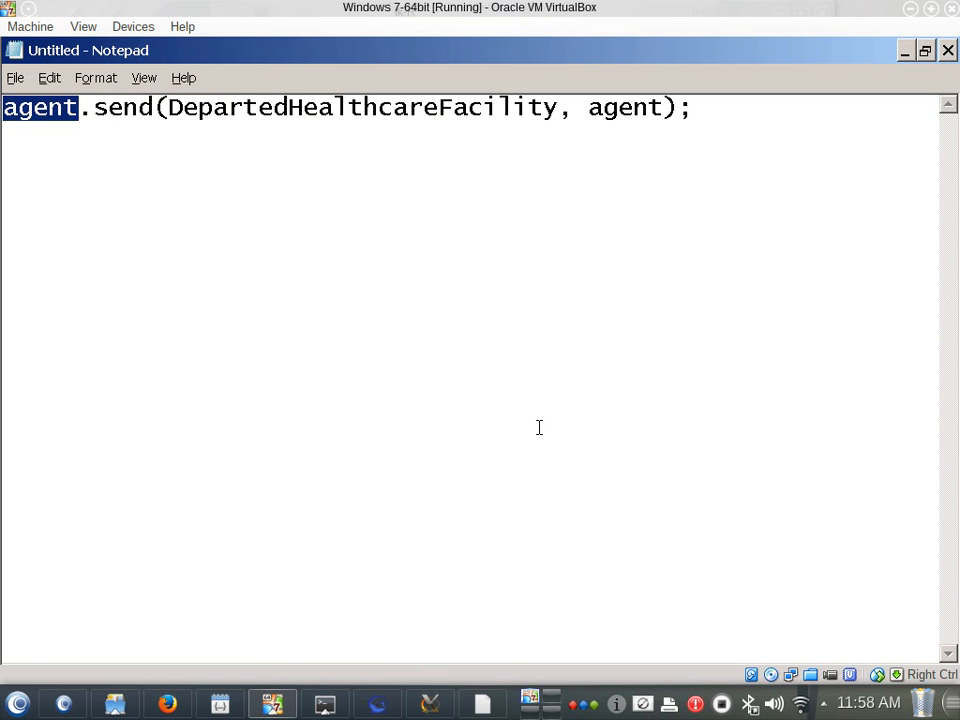
pyautogui.hotkey('alt', 'Tab')
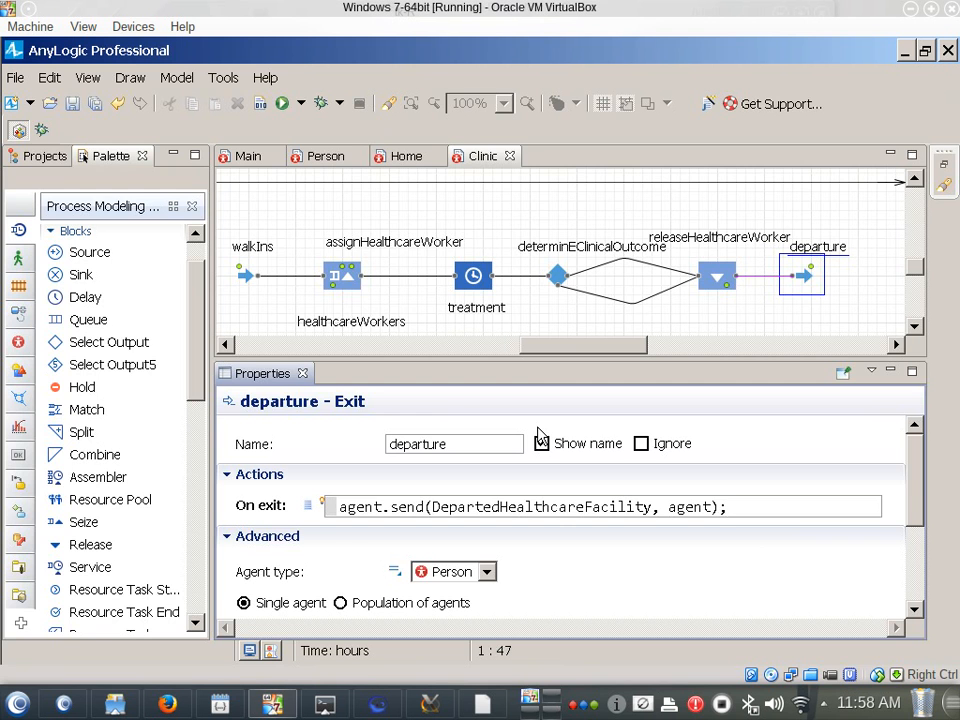
pyautogui.hotkey('alt', 'Tab')
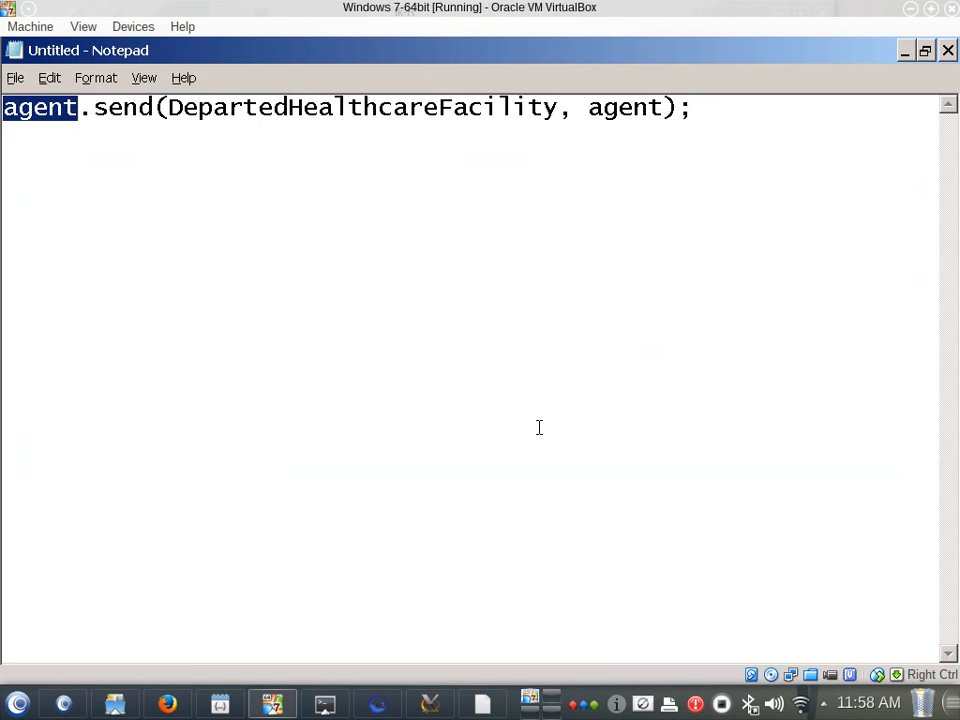
pyautogui.hotkey('alt', 'Tab')
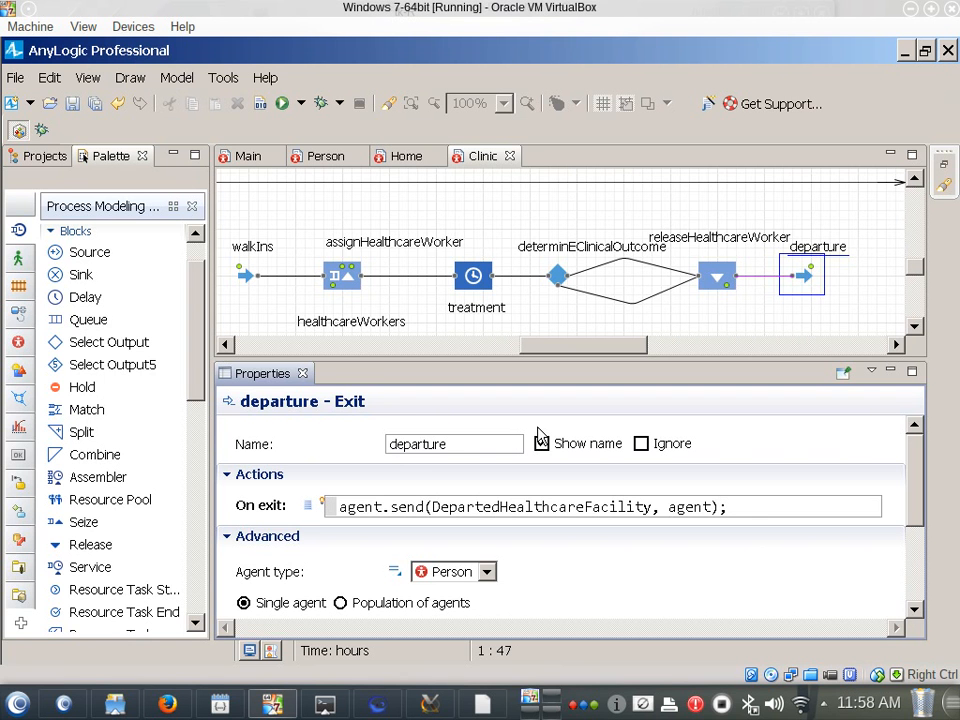
# Replace the leading agent with self in departure's On exit code so it reads self.send(DepartedHealthcareFacility, agent);.
pyautogui.click(541, 441)
pyautogui.click(377, 506)
pyautogui.doubleClick(377, 506)
pyautogui.write('self')
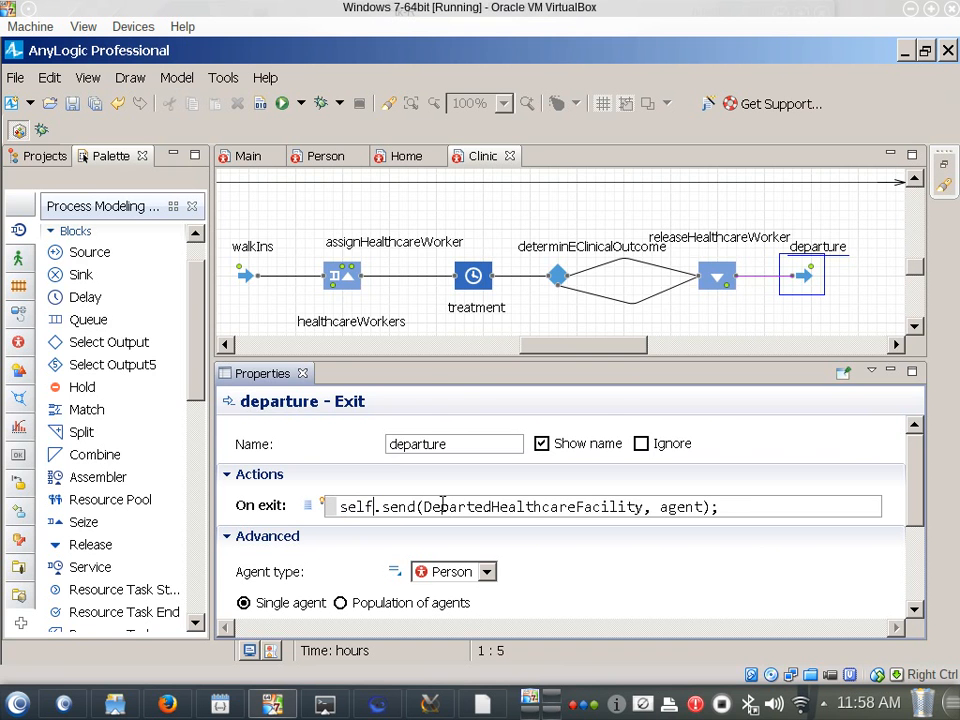
pyautogui.write('.se')
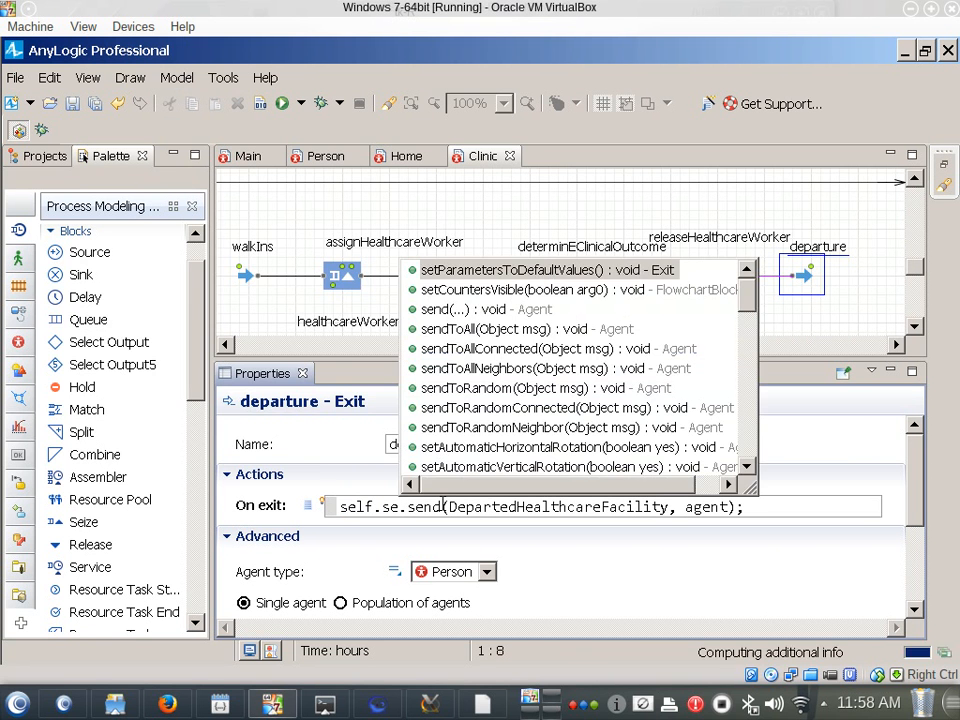
pyautogui.press('Escape')
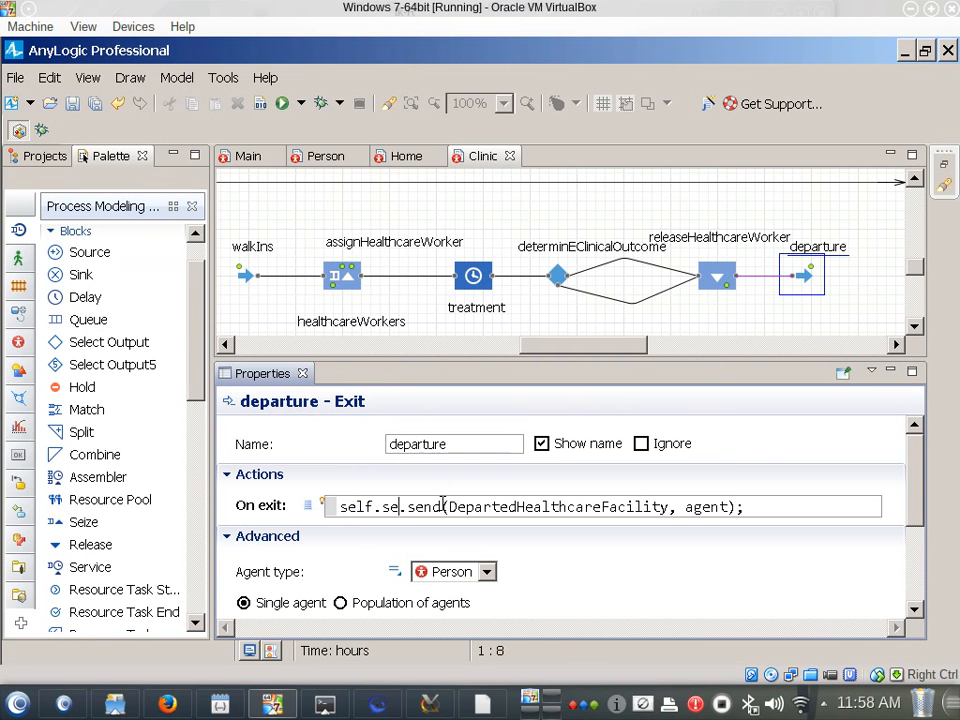
pyautogui.hotkey('shift', 'Right')
pyautogui.press('BackSpace')
pyautogui.press('BackSpace')
pyautogui.press('BackSpace')
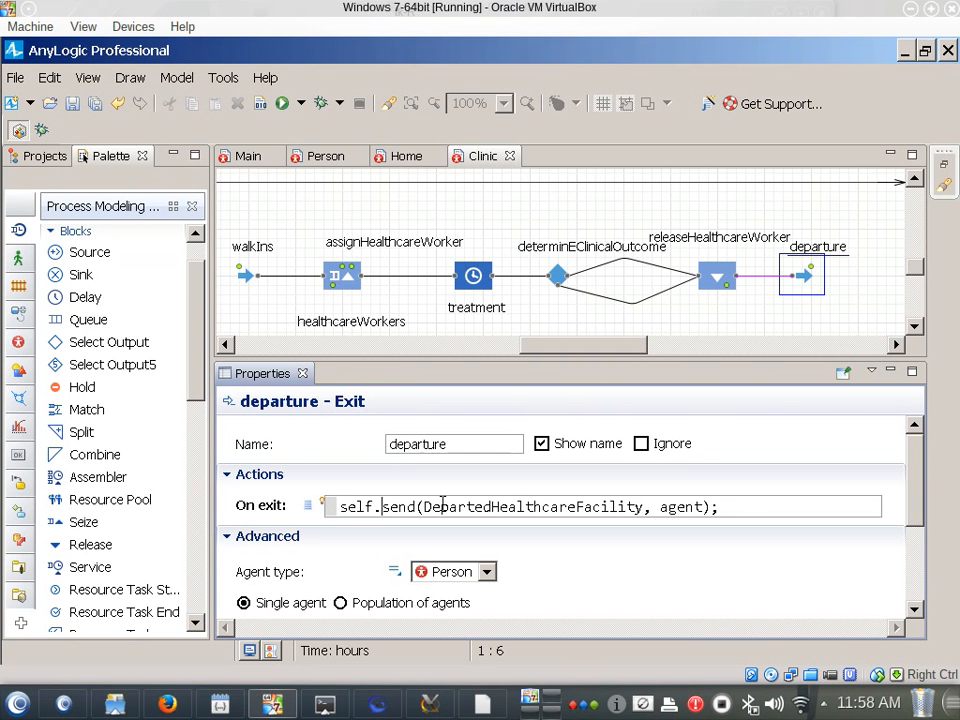
# Replace self with agent in departure's On exit code so it reads agent.send(DepartedHealthcareFacility, agent); and save the model.
pyautogui.press('Left')
pyautogui.hotkey('shift', 'Home')
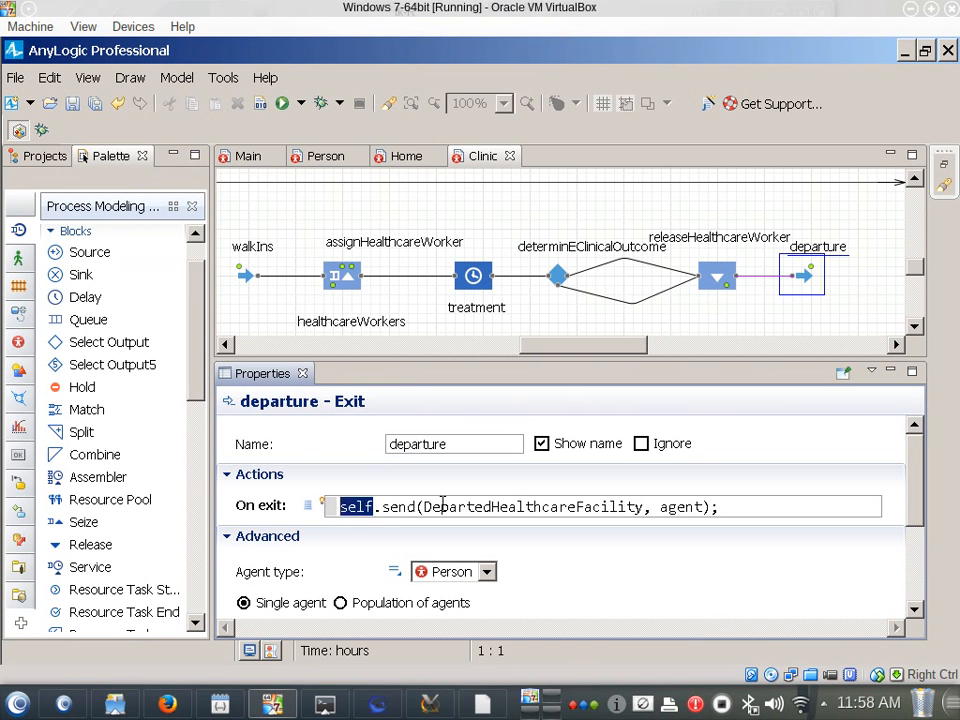
pyautogui.write('agent')
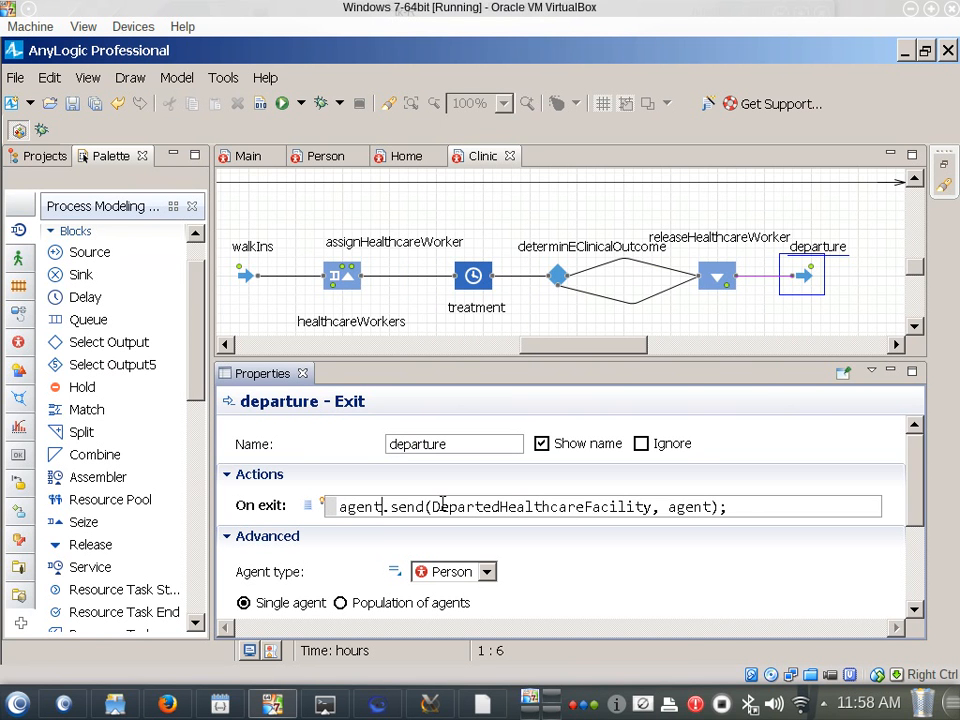
pyautogui.hotkey('ctrl', 's')
pyautogui.moveTo(325, 501)
pyautogui.click(385, 507)
# Check the connectors around determinEClinicalOutcome and correct the block's name to determineClinicalOutcome in its enlarged properties.
pyautogui.click(656, 300)
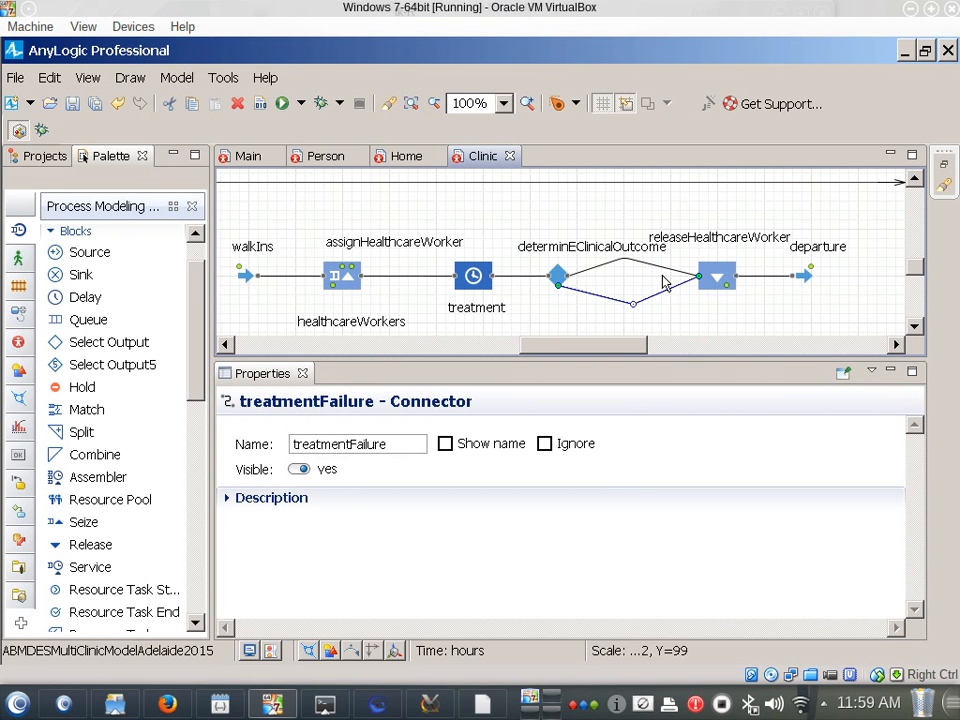
pyautogui.click(520, 276)
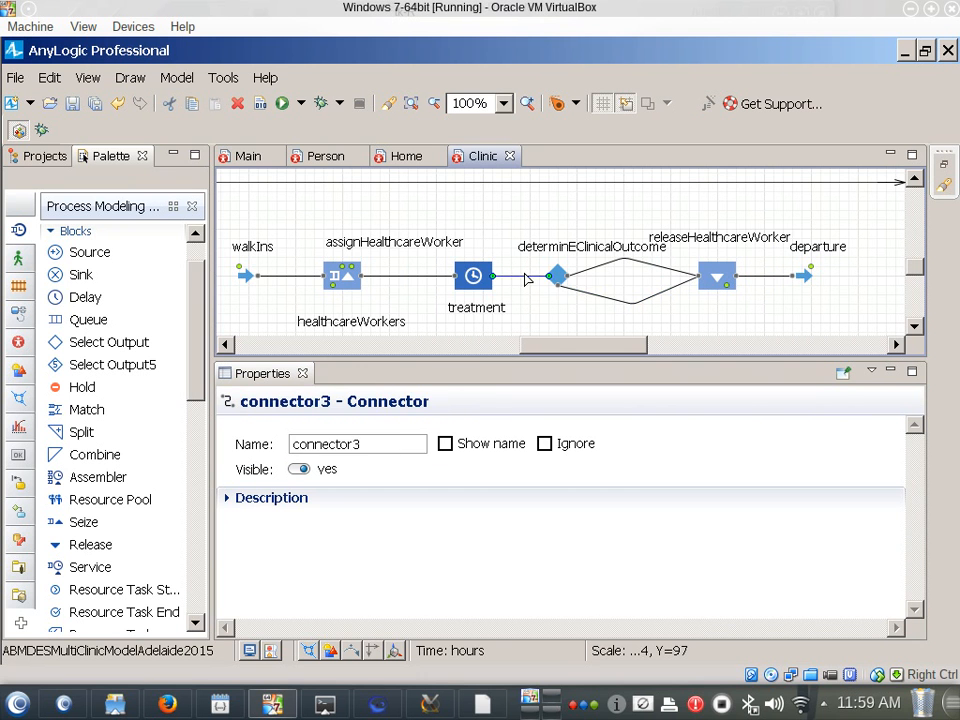
pyautogui.click(560, 272)
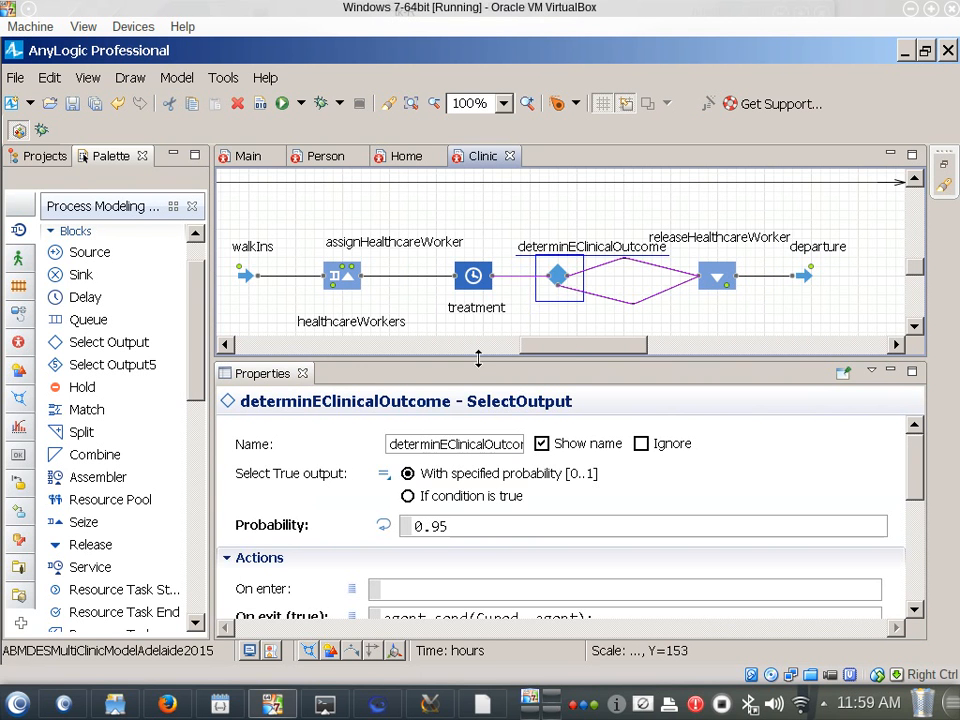
pyautogui.doubleClick(262, 373)
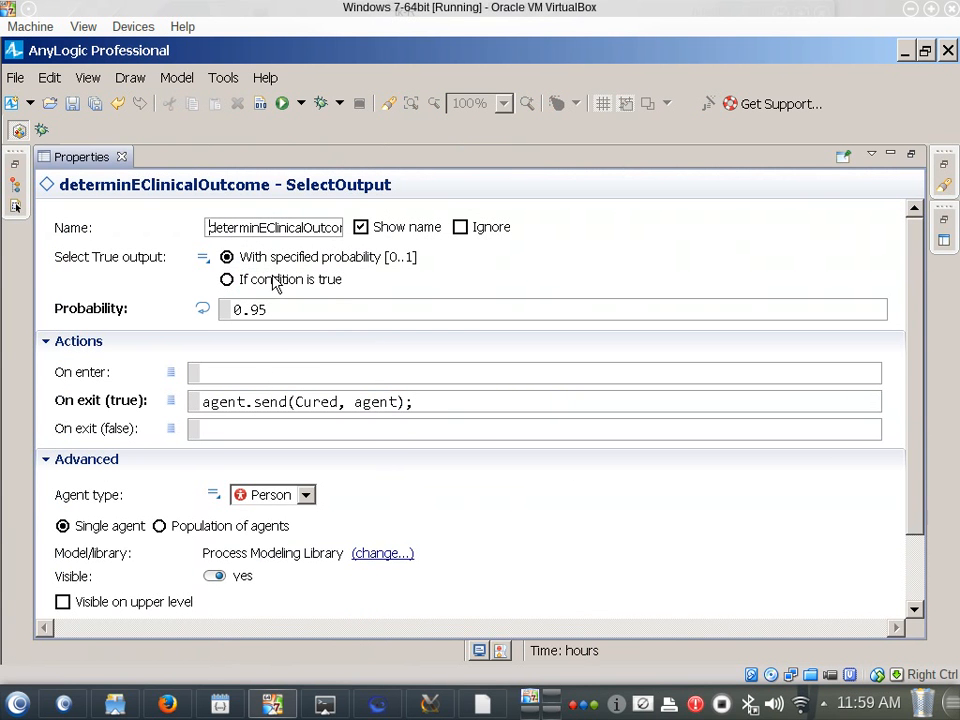
pyautogui.click(262, 227)
pyautogui.press('Delete')
pyautogui.write('e')
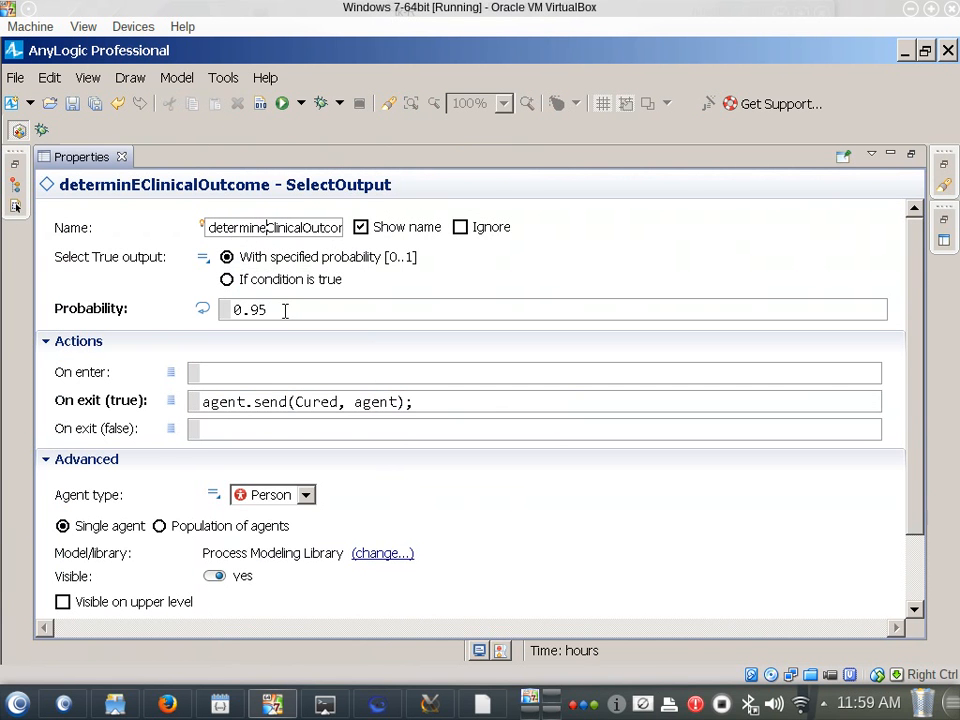
# Change determineClinicalOutcome's On exit (true) code to self.send(Cured, agent); and save the model.
pyautogui.click(206, 402)
pyautogui.doubleClick(217, 403)
pyautogui.write('sel')
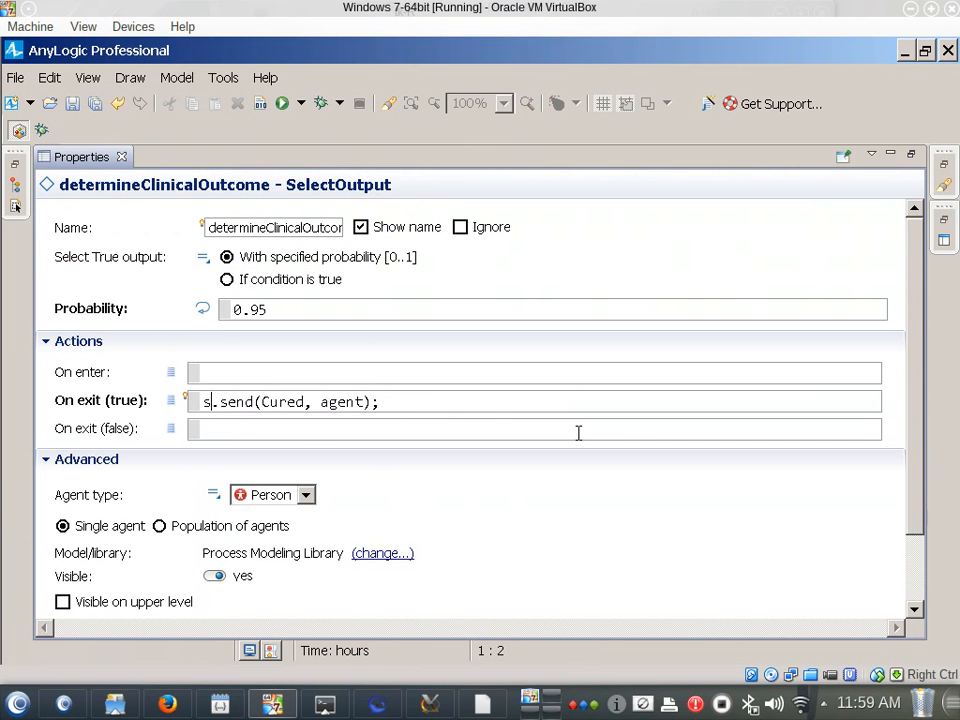
pyautogui.write('f')
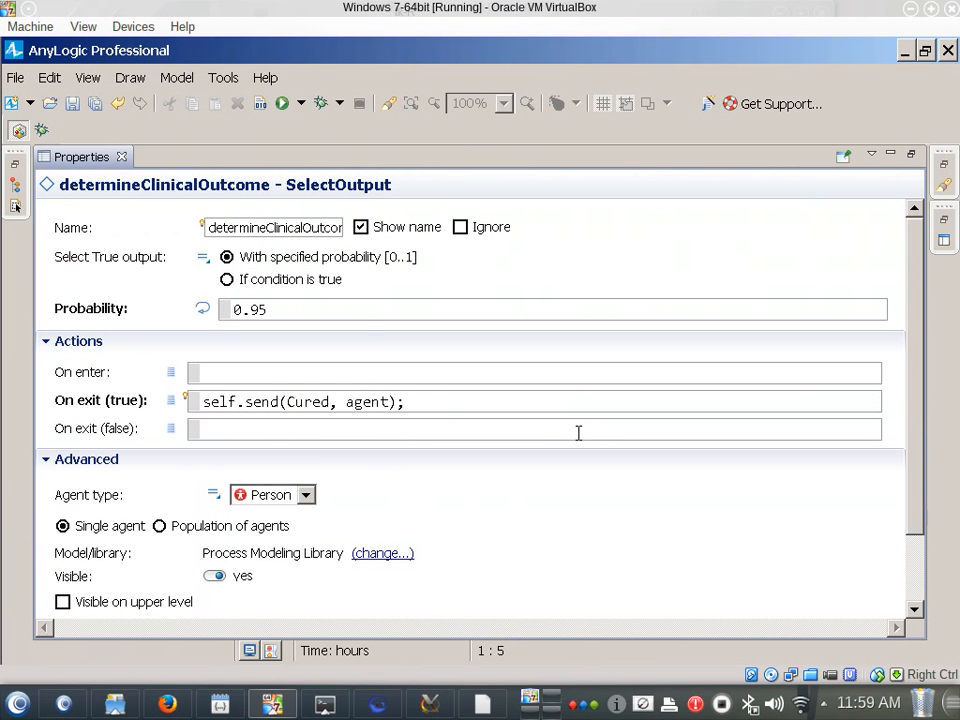
pyautogui.hotkey('ctrl', 's')
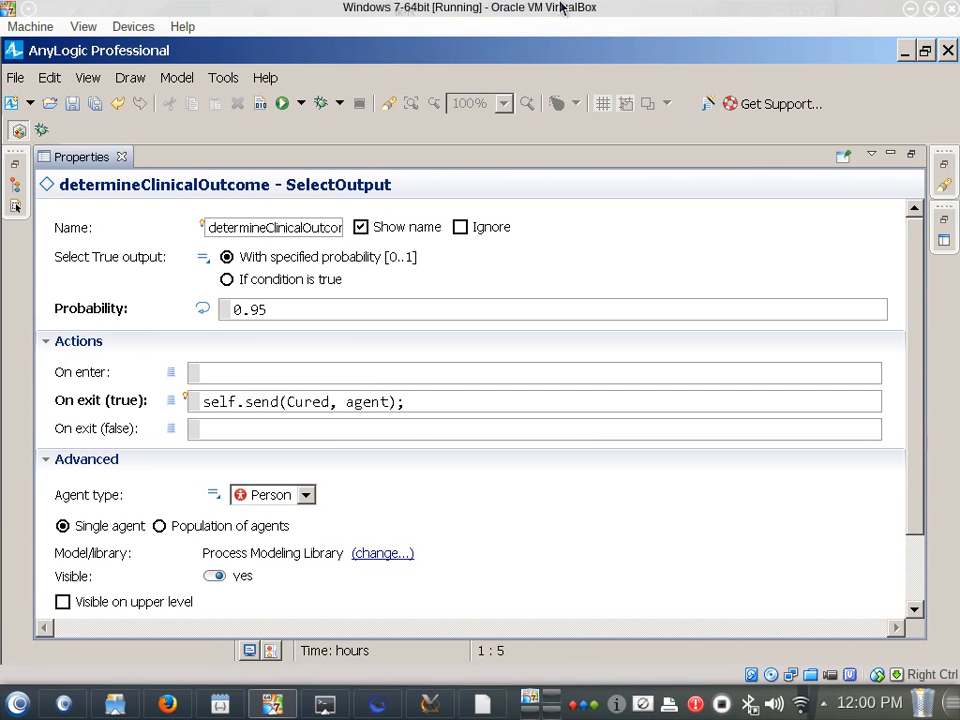
# Build and save the model, reviewing determineClinicalOutcome's probability and exit actions before restoring the normal window layout.
pyautogui.click(260, 103)
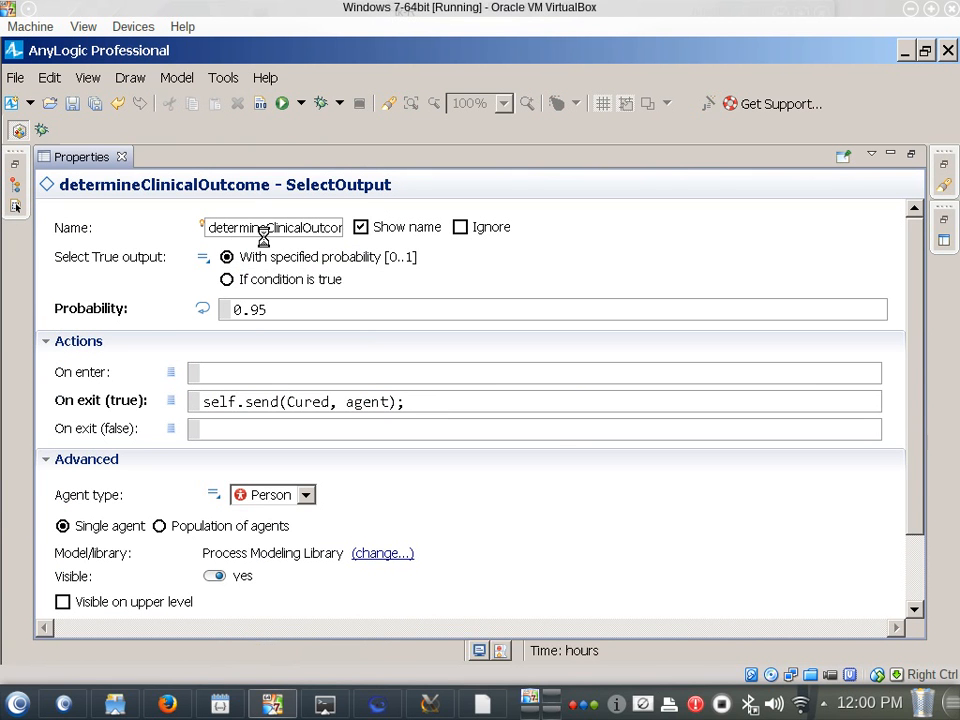
pyautogui.moveTo(279, 311); pyautogui.dragTo(232, 310)
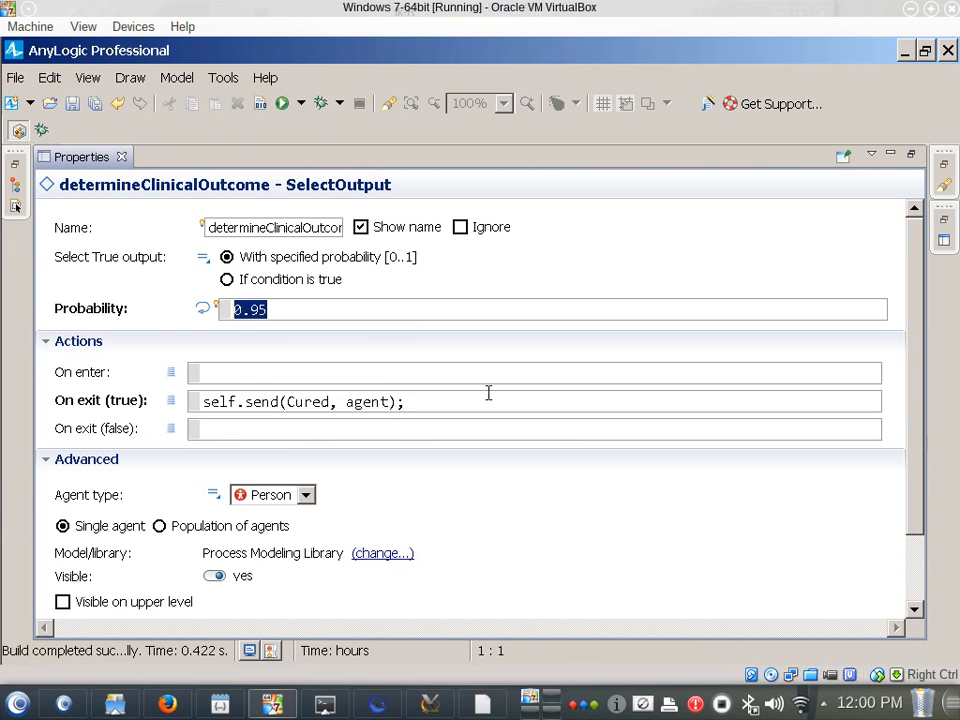
pyautogui.moveTo(488, 393); pyautogui.dragTo(161, 399)
pyautogui.click(291, 432)
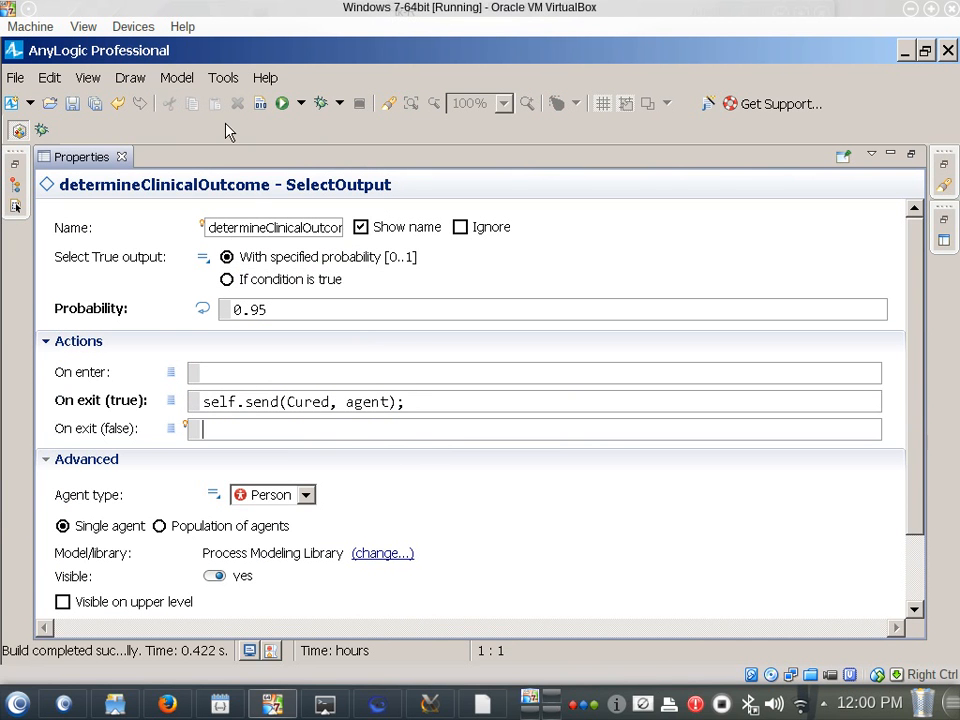
pyautogui.hotkey('ctrl', 's')
pyautogui.doubleClick(92, 161)
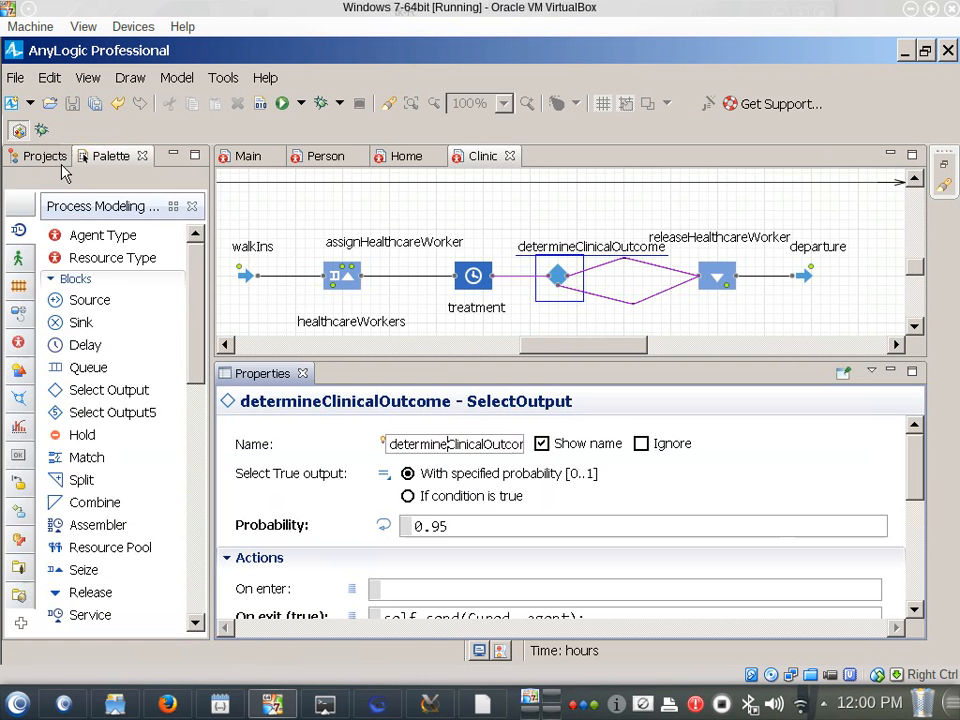
# Open the Person agent type from the project tree and examine its careseeking and health statecharts in the enlarged editor.
pyautogui.click(22, 157)
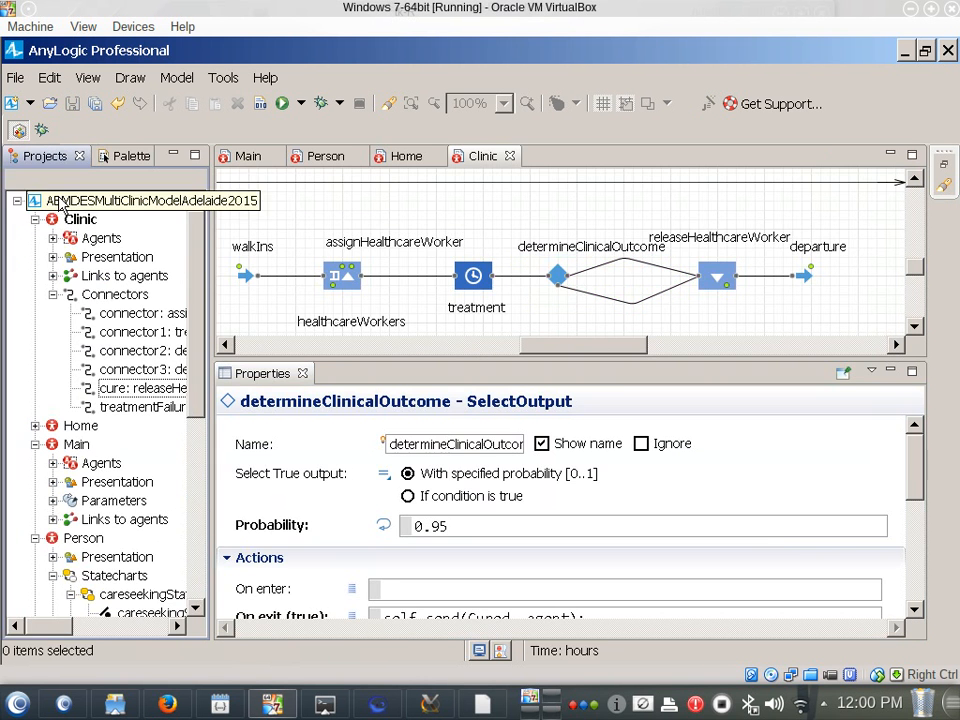
pyautogui.click(60, 539)
pyautogui.doubleClick(60, 539)
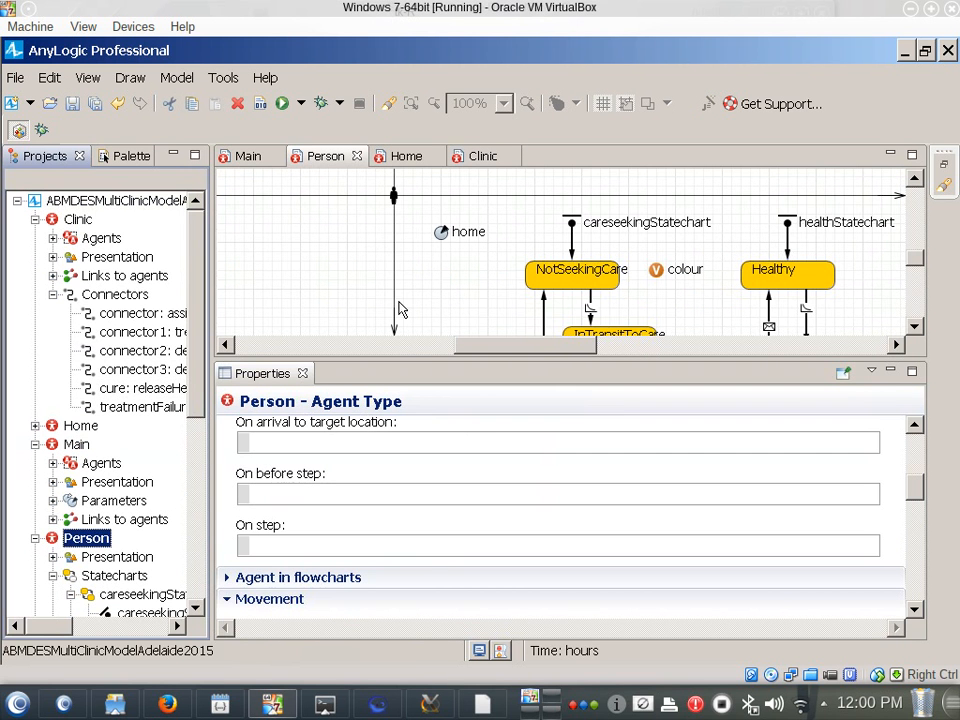
pyautogui.doubleClick(330, 157)
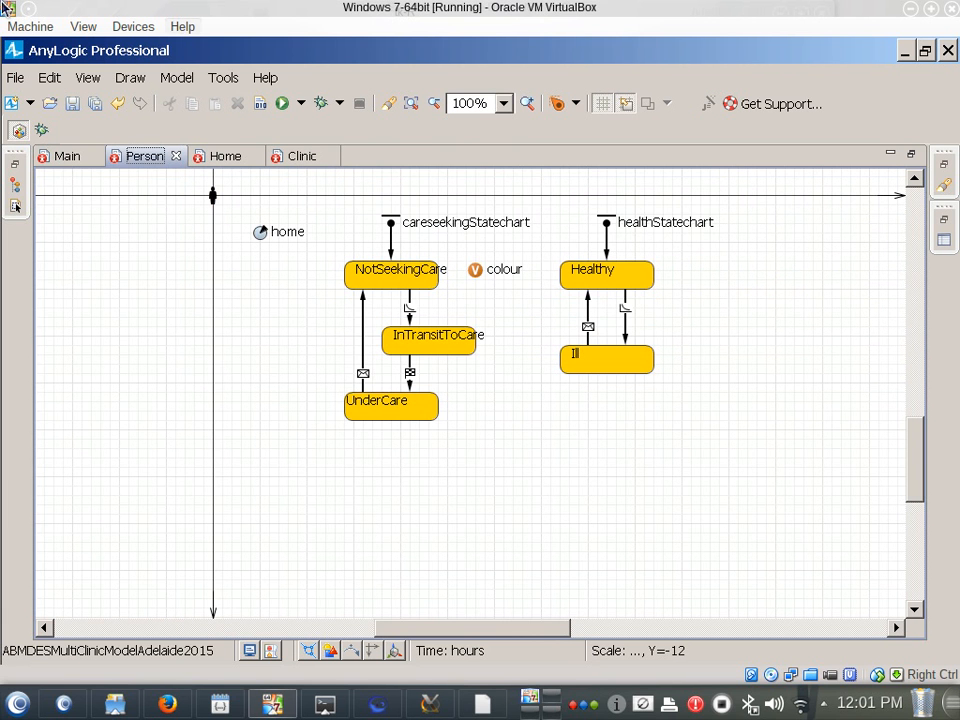
# Return to the Clinic flow, look at releaseHealthcareWorker and departure, and review departure's On exit code.
pyautogui.click(303, 156)
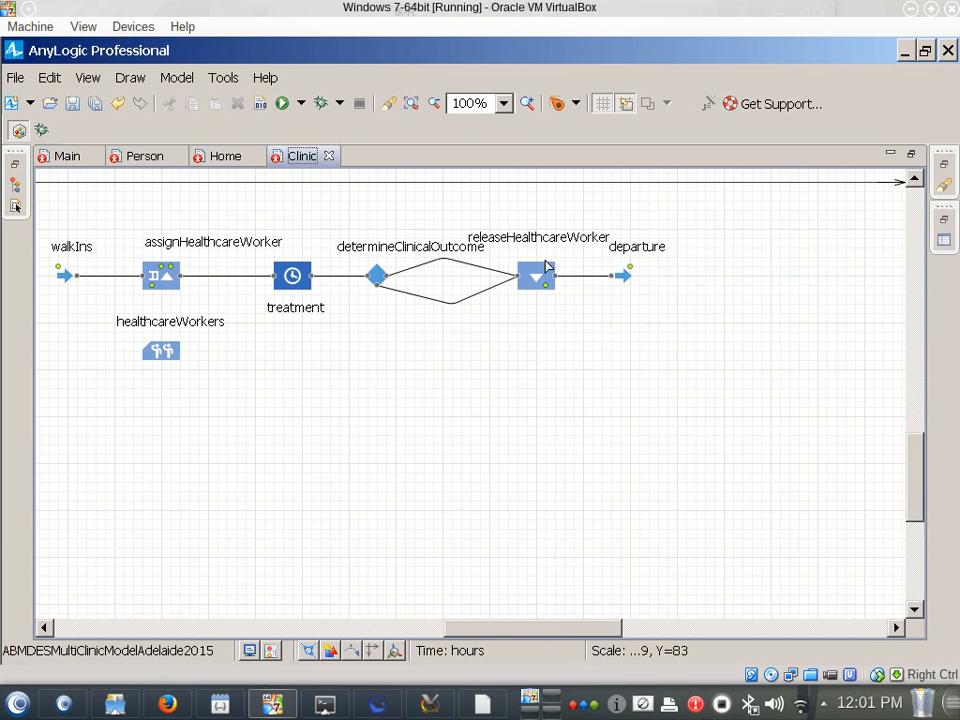
pyautogui.click(536, 275)
pyautogui.click(623, 275)
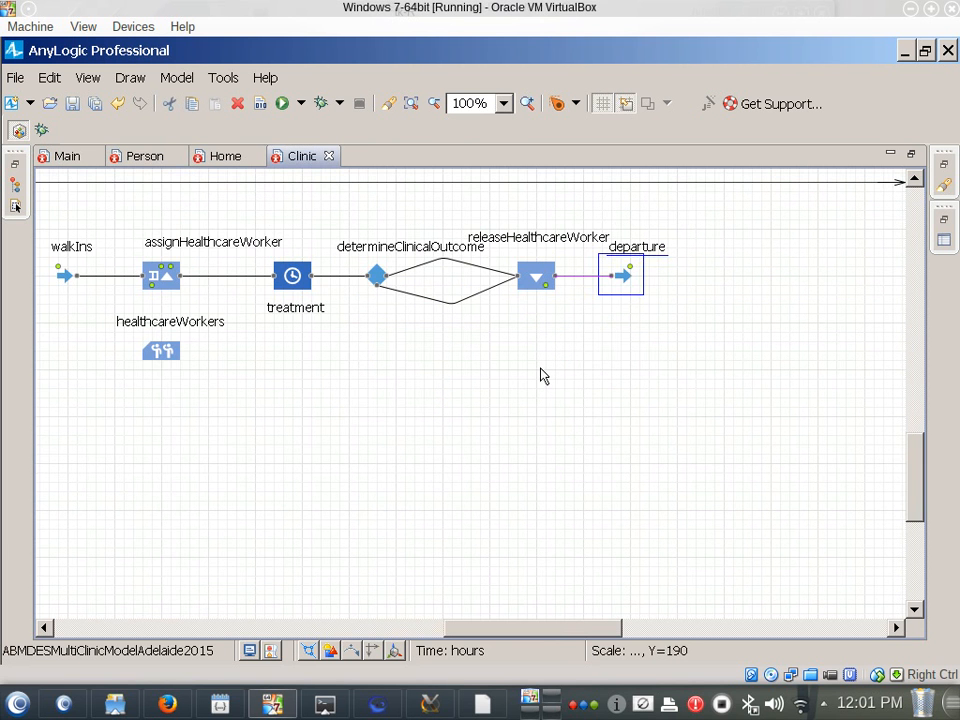
pyautogui.click(288, 159)
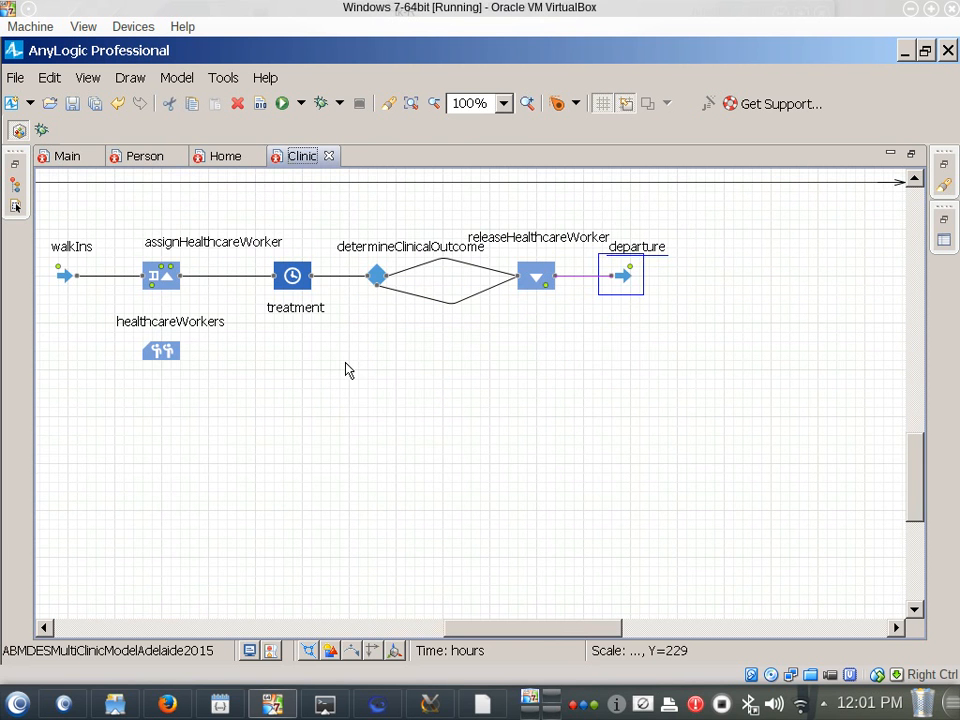
pyautogui.doubleClick(313, 160)
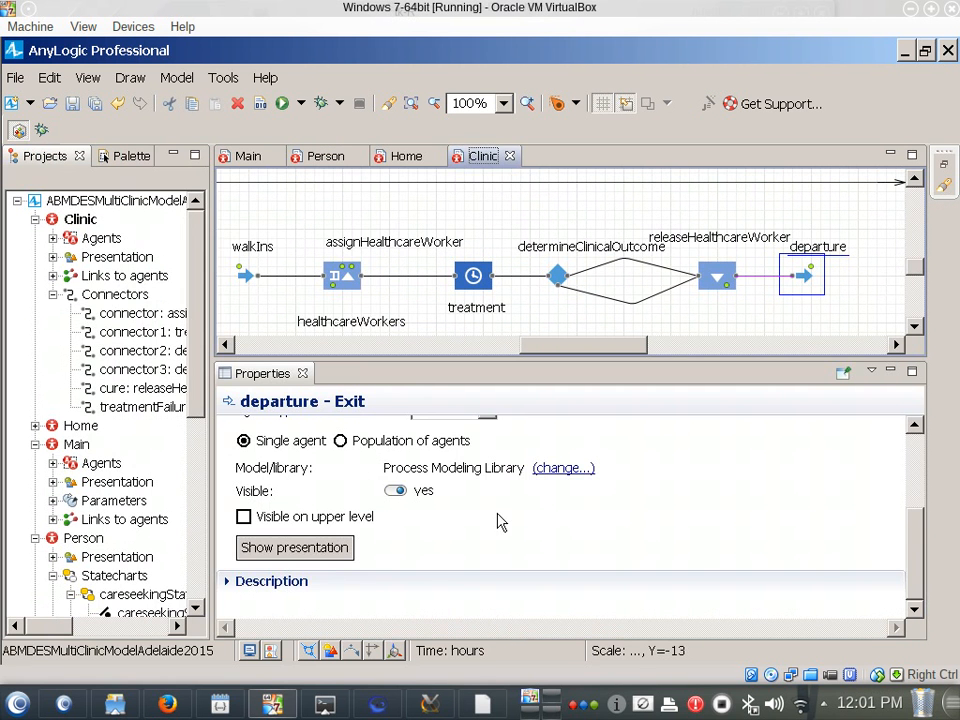
pyautogui.click(476, 542)
pyautogui.scroll(3, 467, 540)
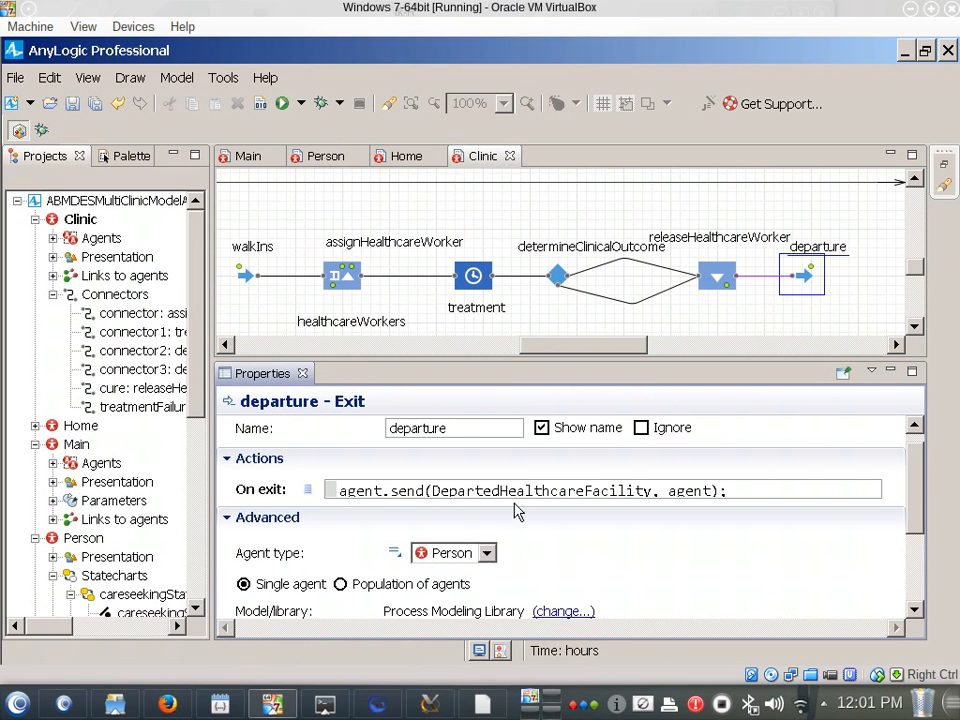
# Re-examine Person's statecharts in the enlarged editor and return to the Clinic diagram with determineClinicalOutcome selected.
pyautogui.doubleClick(72, 541)
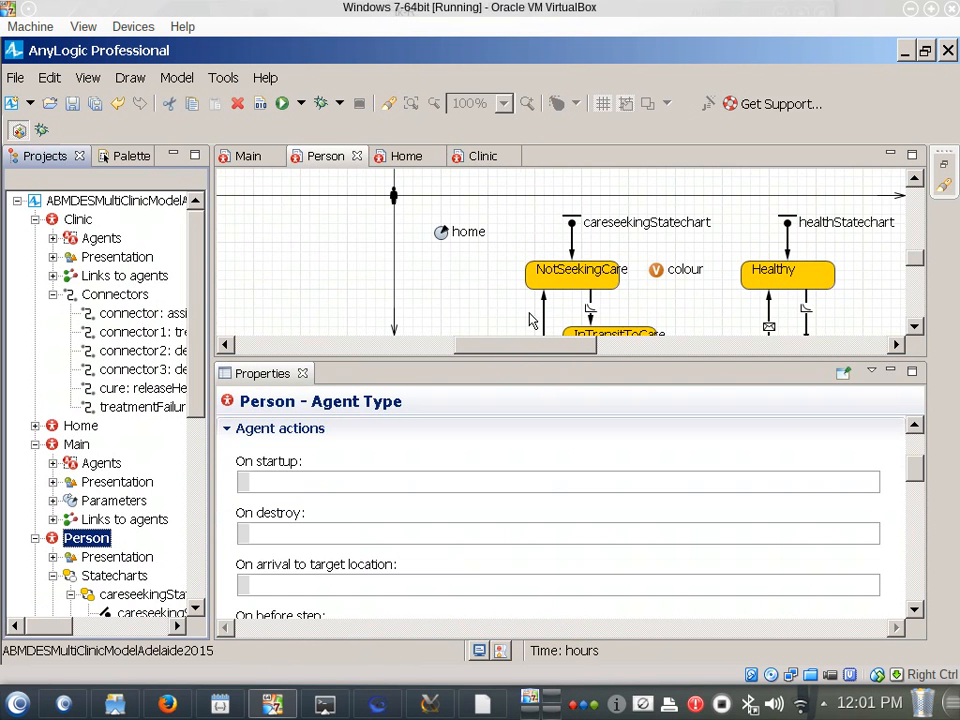
pyautogui.doubleClick(322, 158)
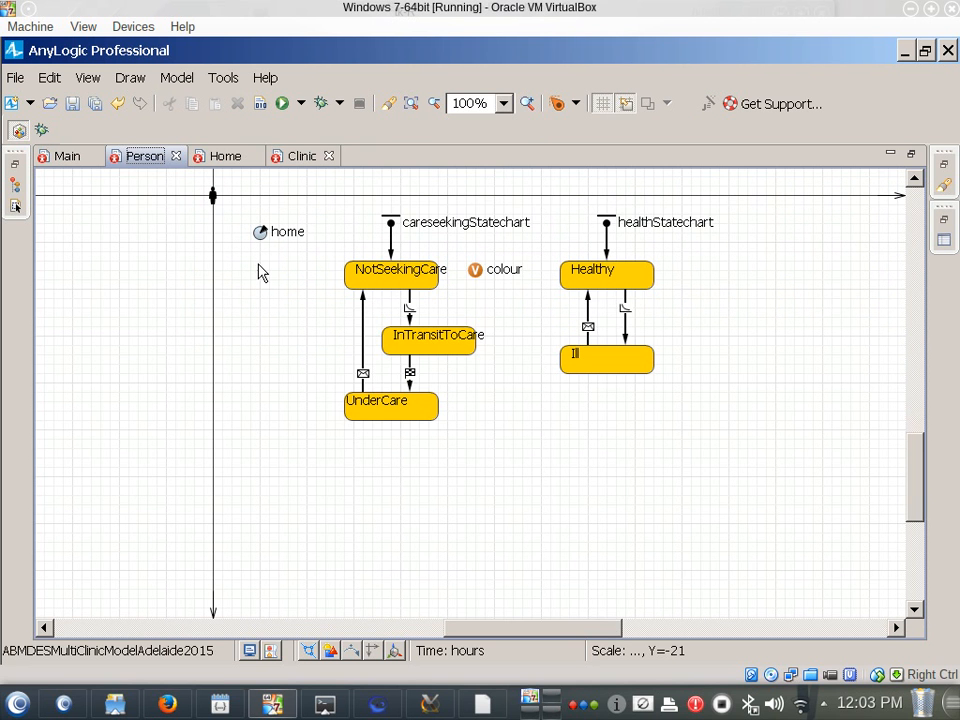
pyautogui.click(301, 157)
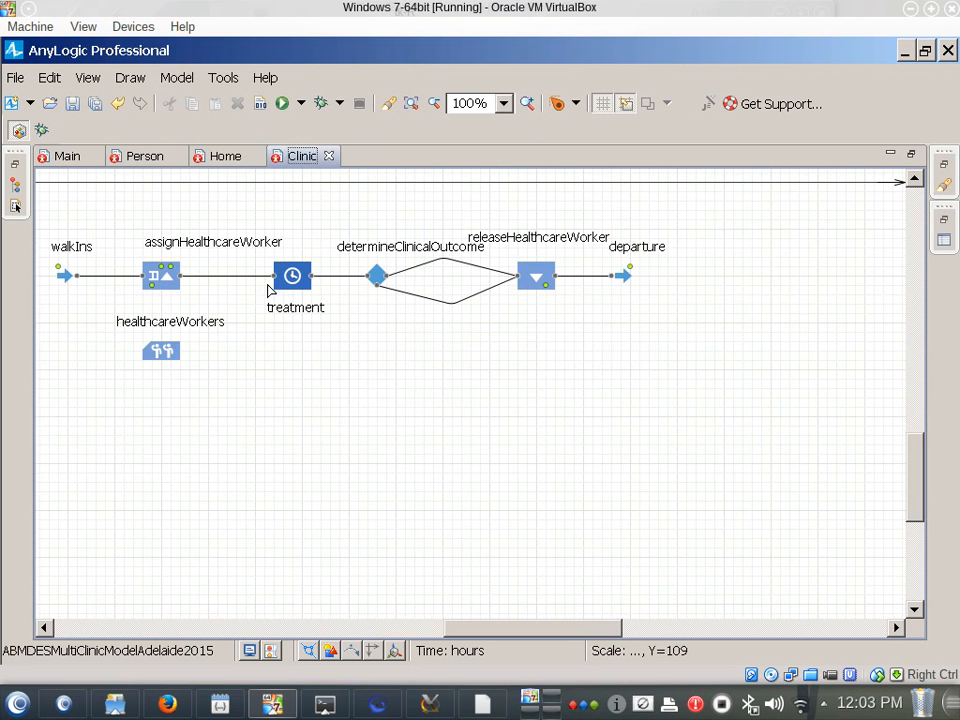
pyautogui.click(373, 279)
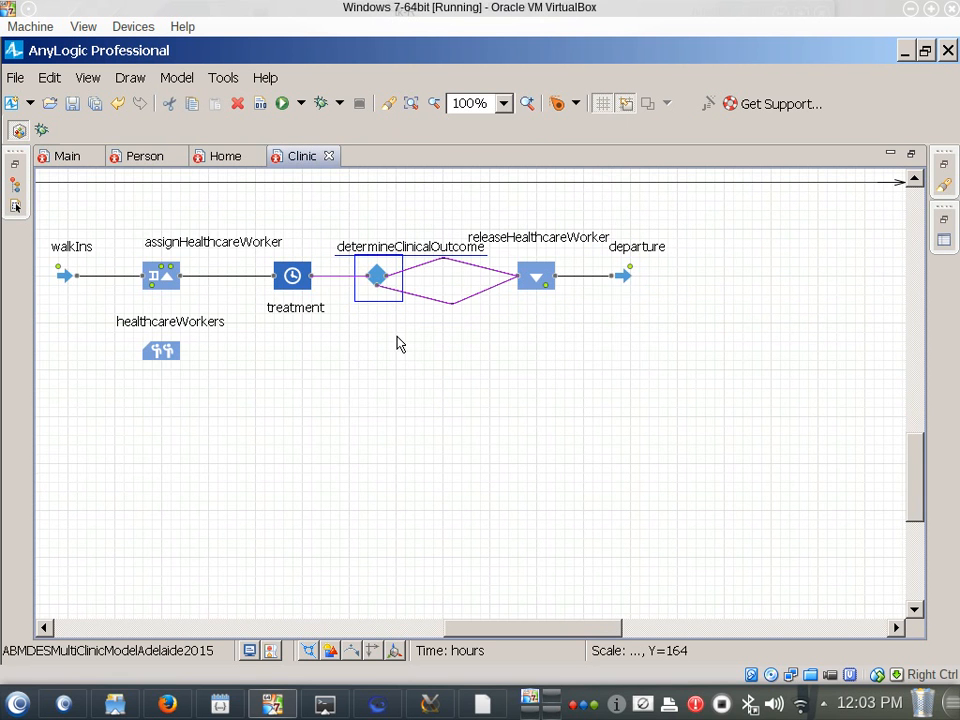
pyautogui.doubleClick(303, 157)
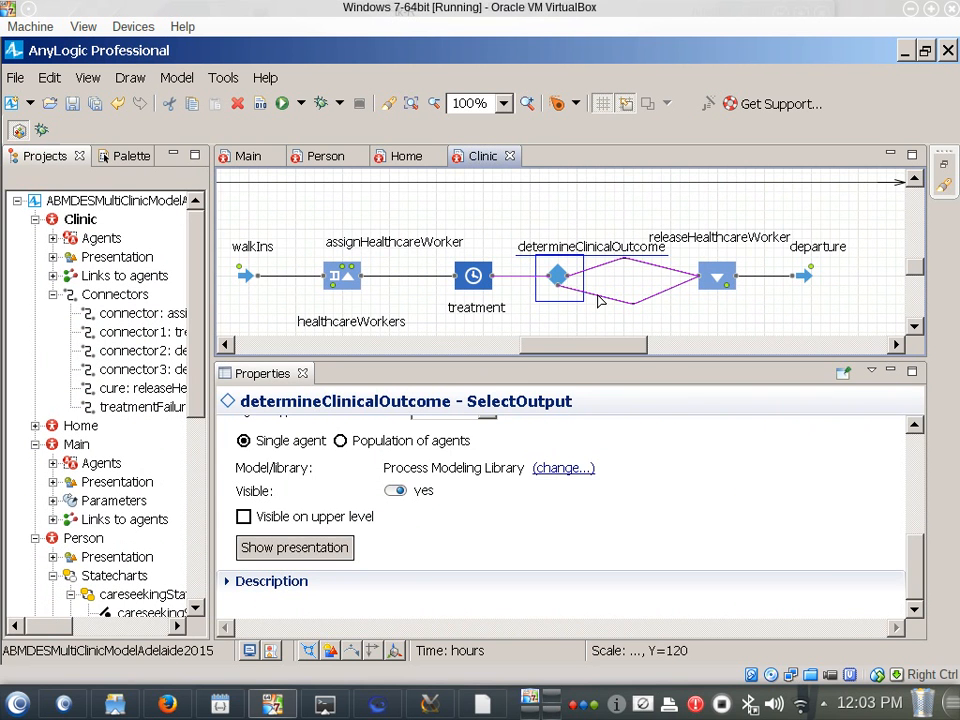
# Inspect the treatmentFailure connector and go through determineClinicalOutcome's probability, exit actions and advanced settings.
pyautogui.click(570, 283)
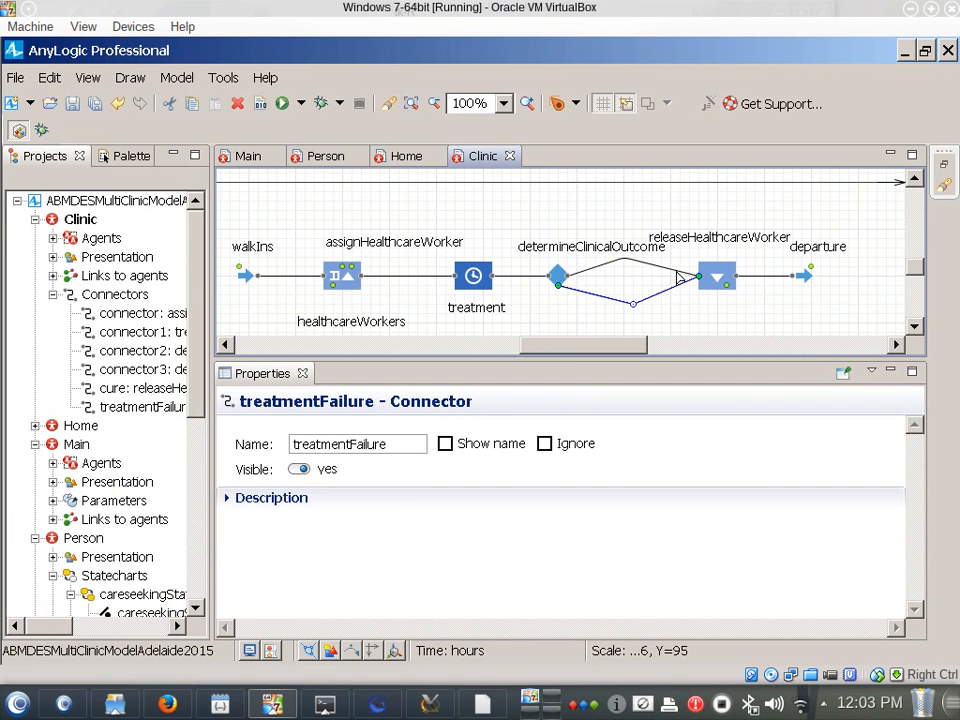
pyautogui.click(560, 288)
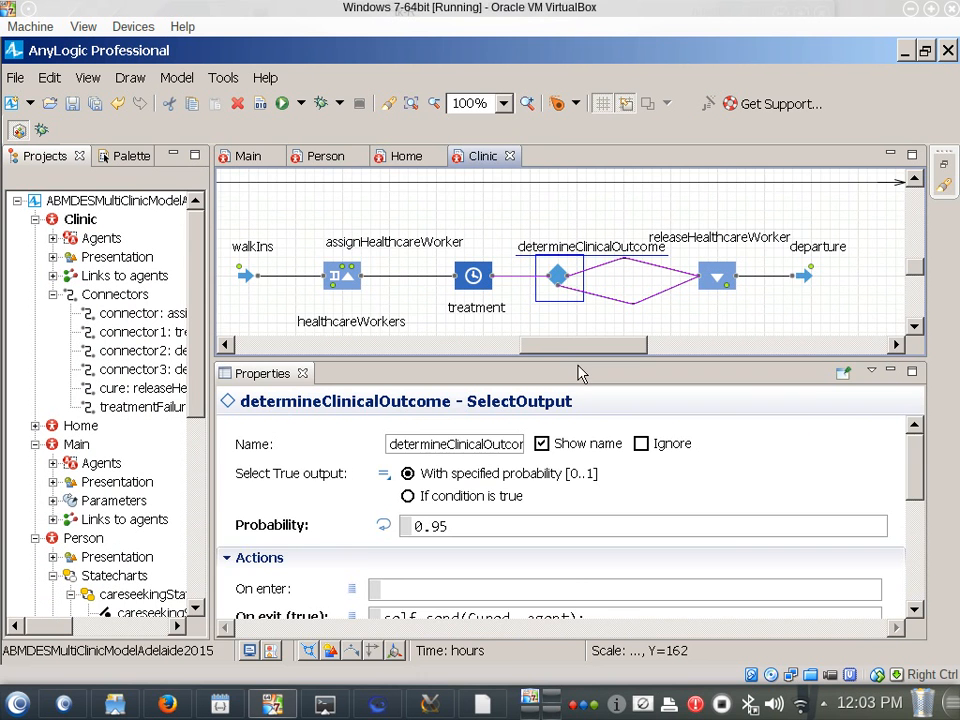
pyautogui.scroll(-1, 578, 345)
pyautogui.scroll(-6, 725, 475)
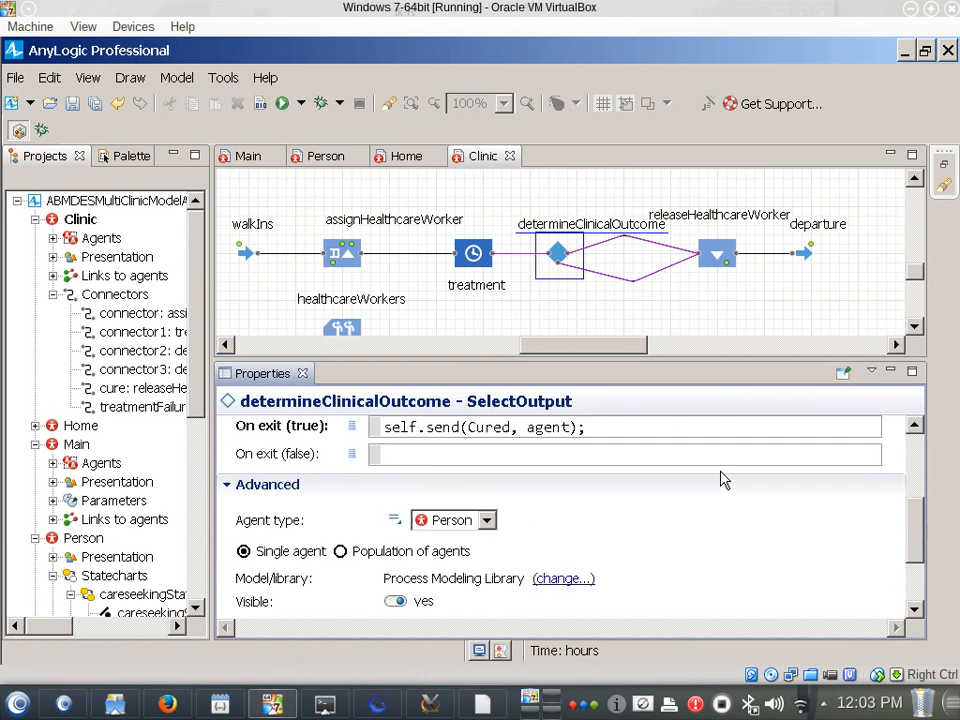
pyautogui.scroll(-2, 705, 478)
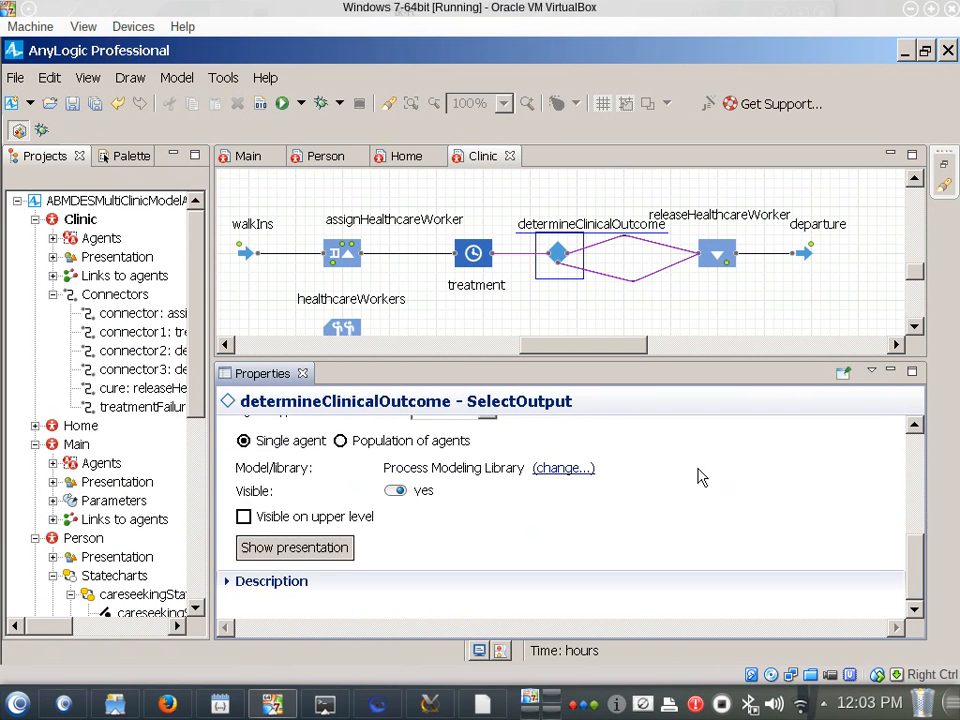
pyautogui.scroll(7, 698, 476)
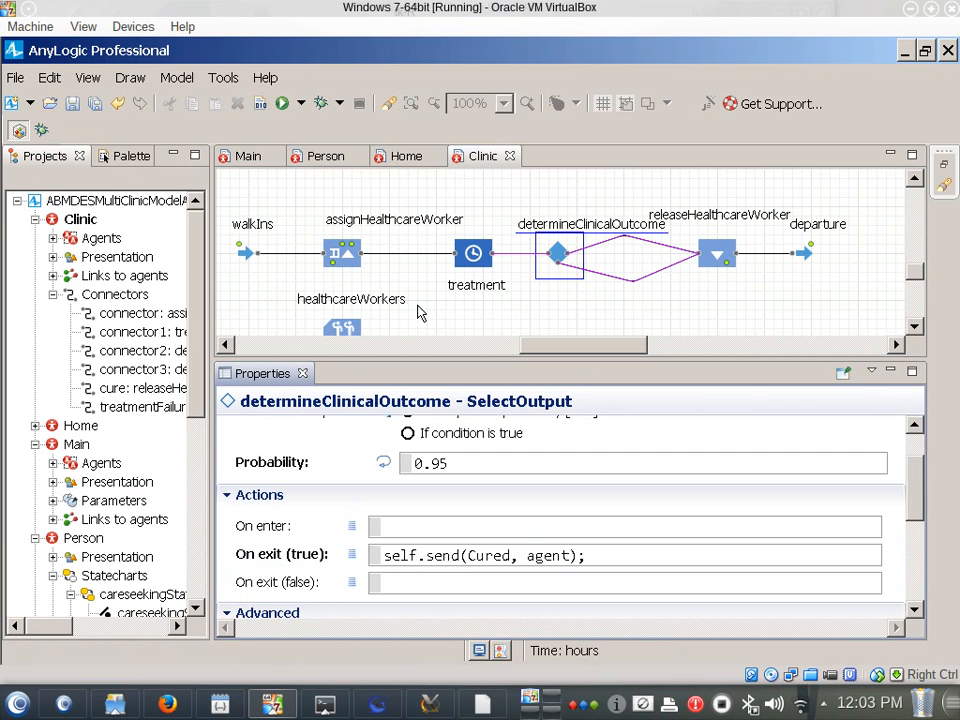
# Bring back the block palette and inspect the settings of assignHealthcareWorker and the healthcareWorkers resource pool.
pyautogui.click(126, 157)
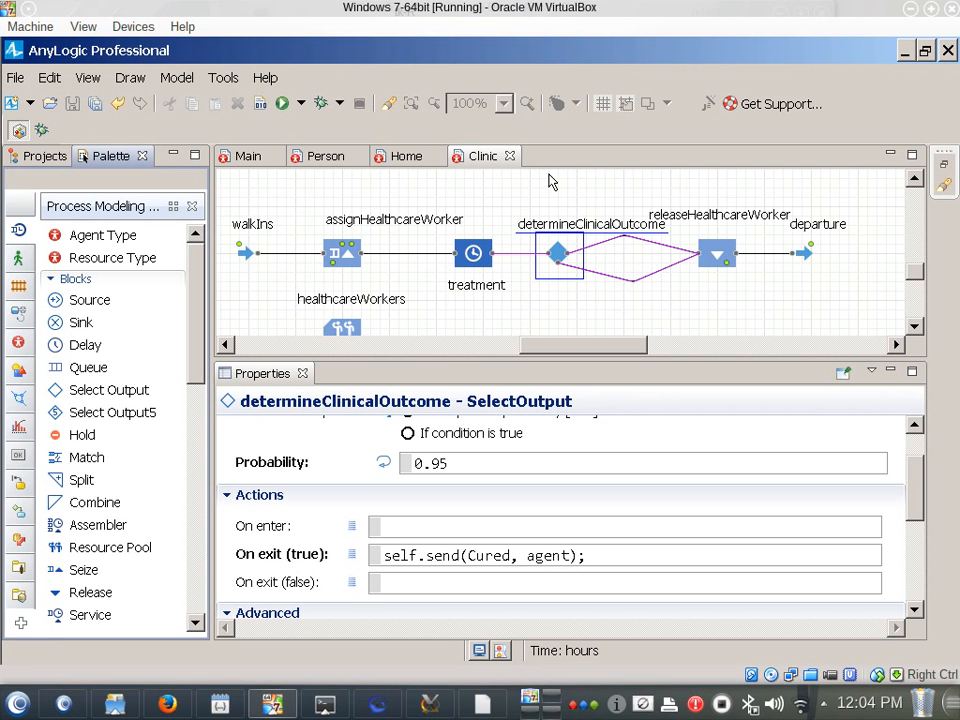
pyautogui.click(350, 257)
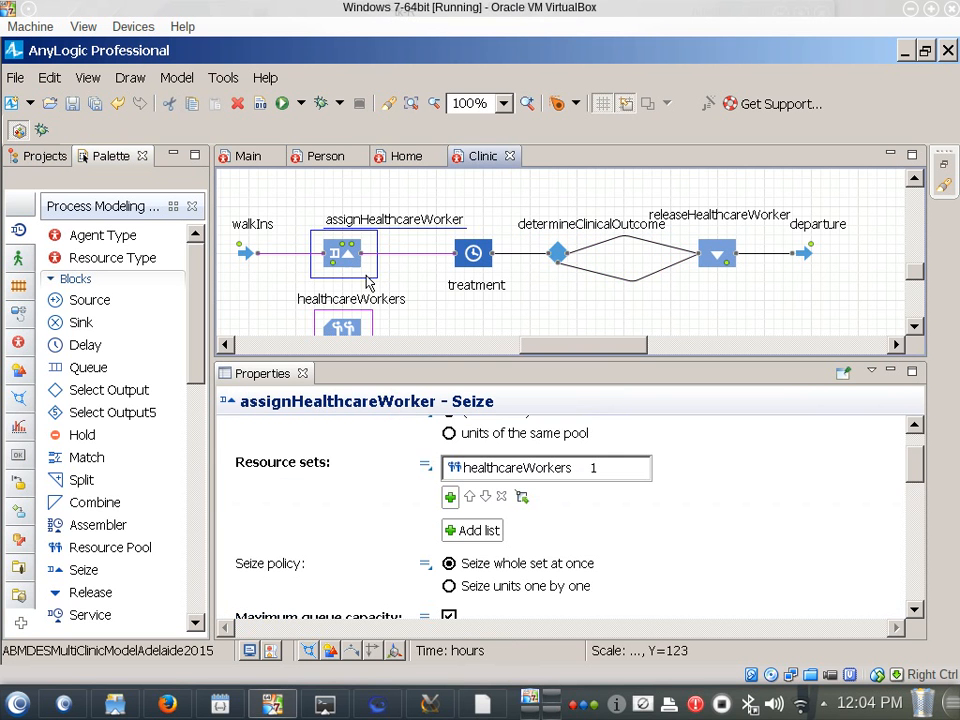
pyautogui.click(345, 322)
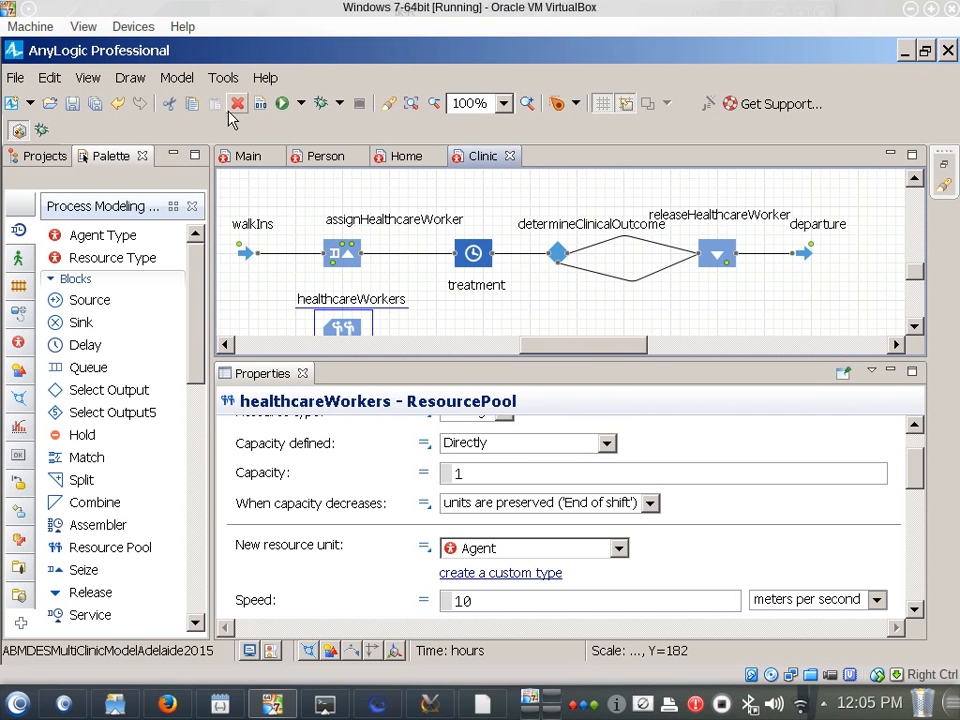
# Build the model and launch its Simulation: Main experiment.
pyautogui.click(262, 104)
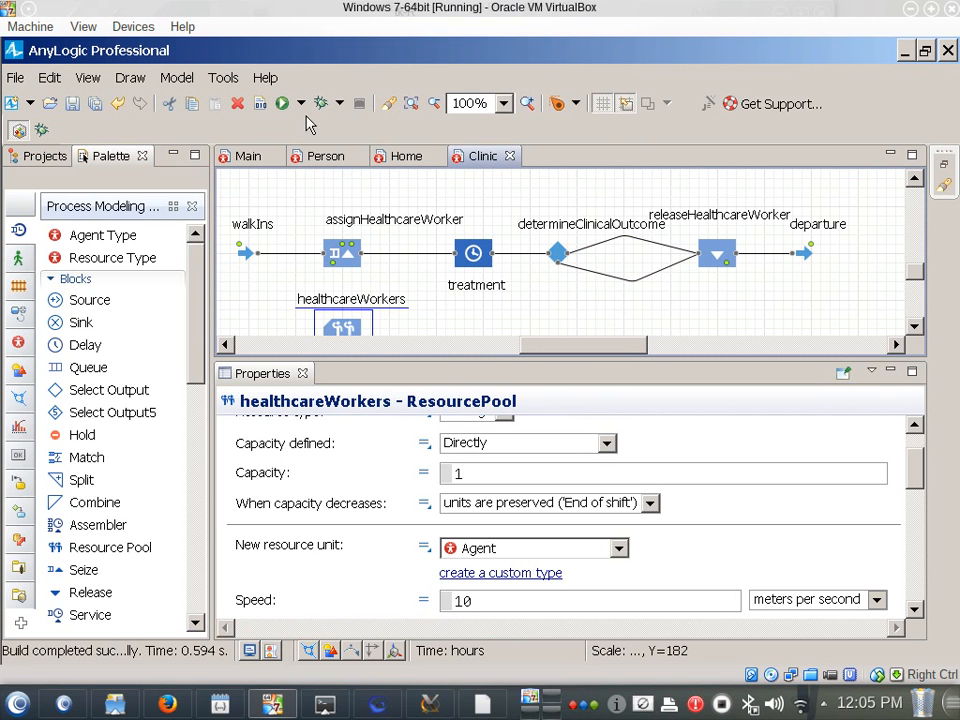
pyautogui.click(301, 104)
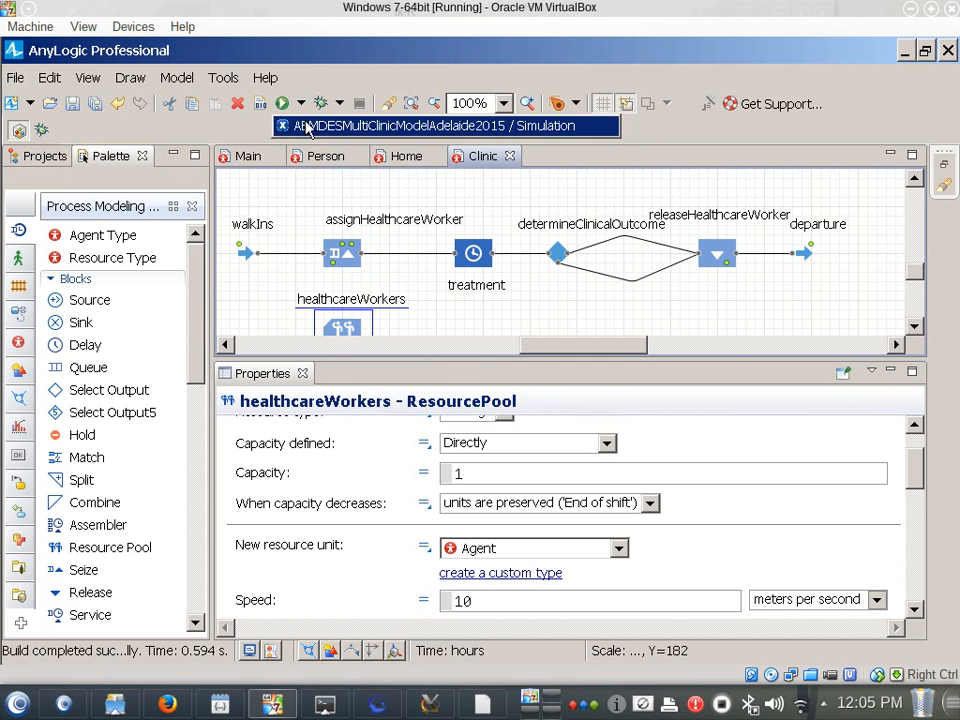
pyautogui.click(22, 160)
pyautogui.click(22, 160)
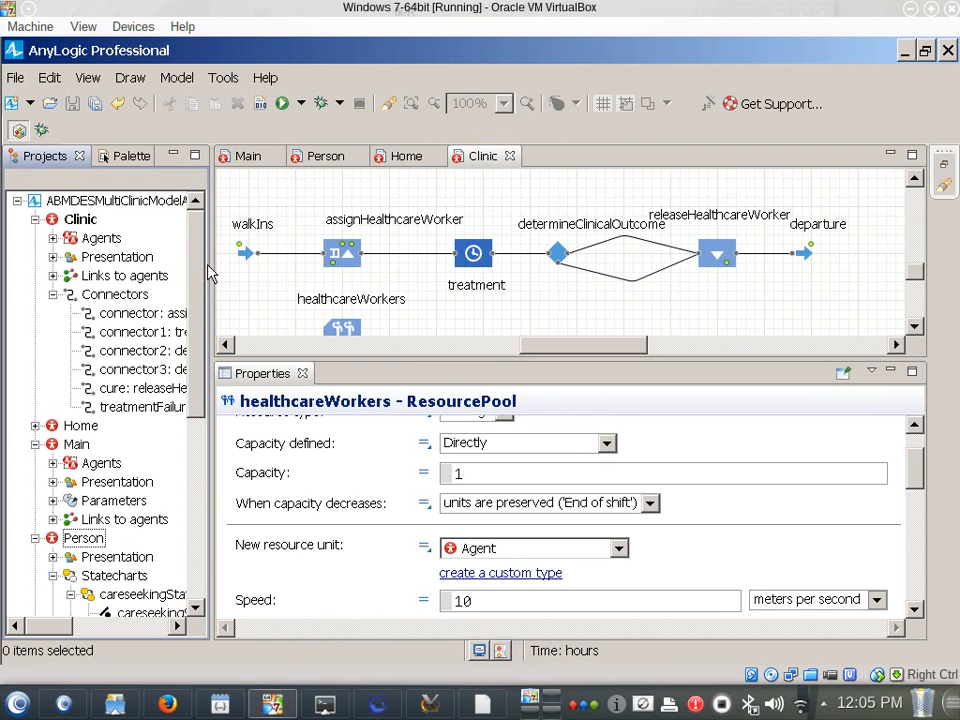
pyautogui.moveTo(197, 268); pyautogui.dragTo(201, 525)
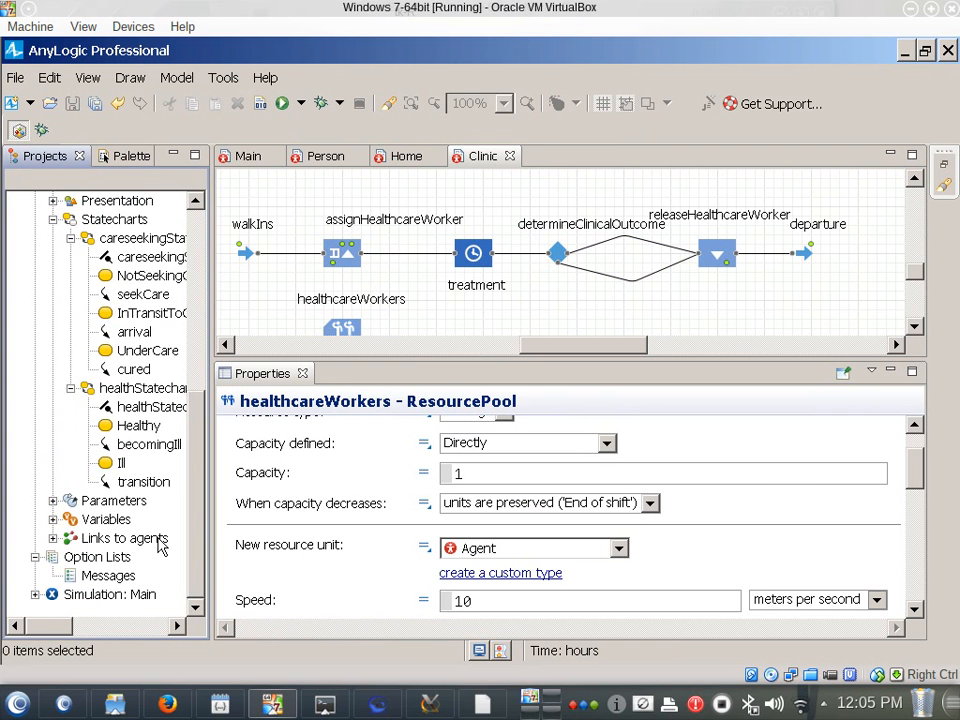
pyautogui.rightClick(115, 598)
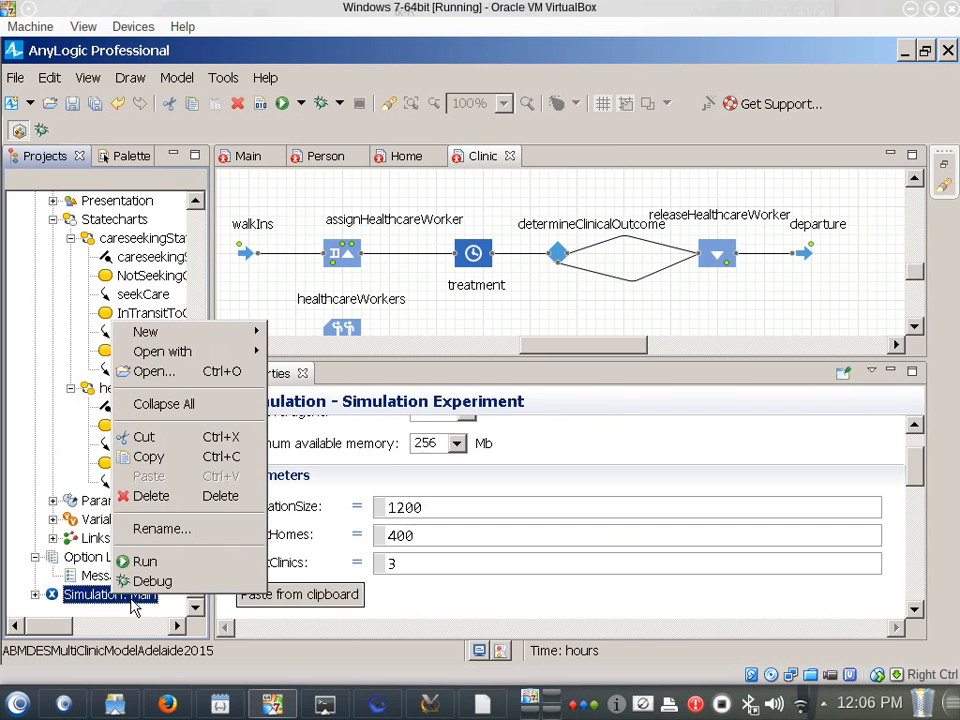
pyautogui.click(186, 566)
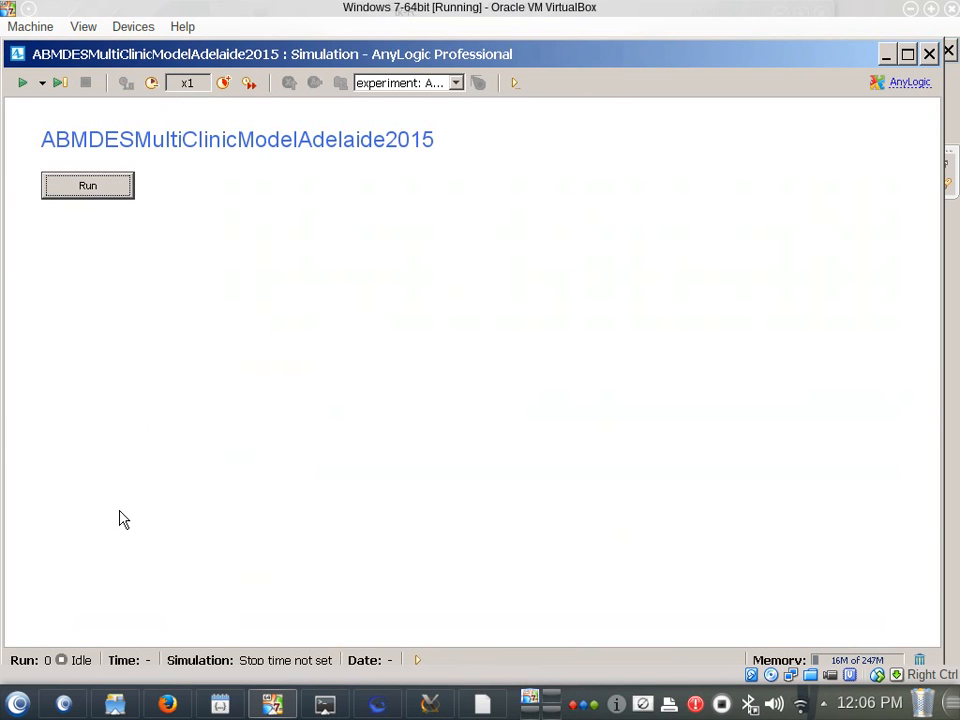
# Start the simulation run and raise its execution speed to x25.
pyautogui.click(113, 198)
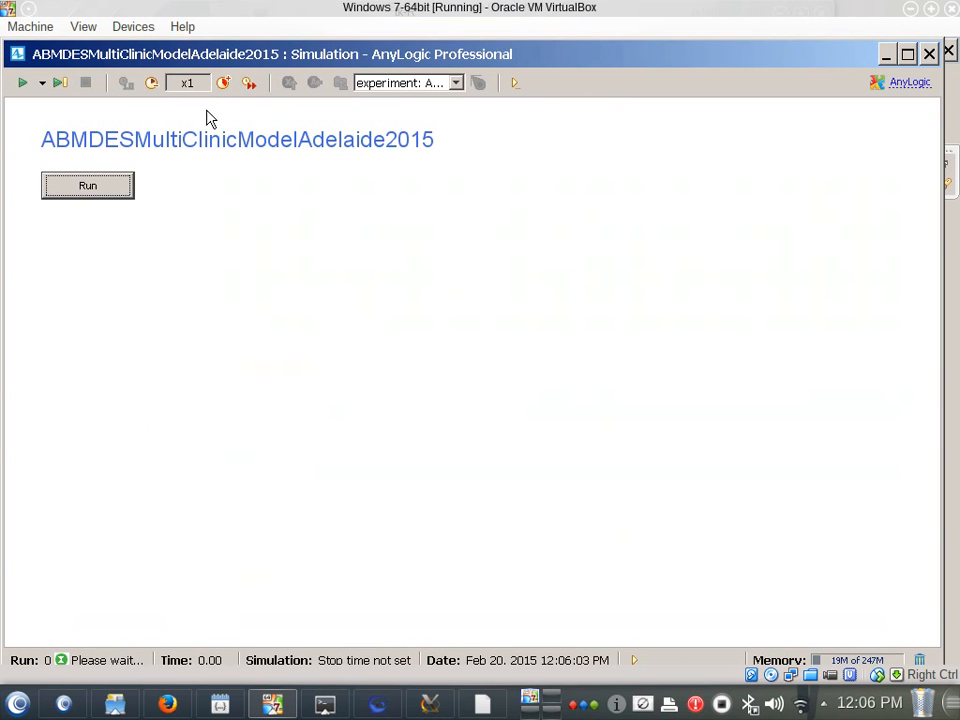
pyautogui.click(223, 84)
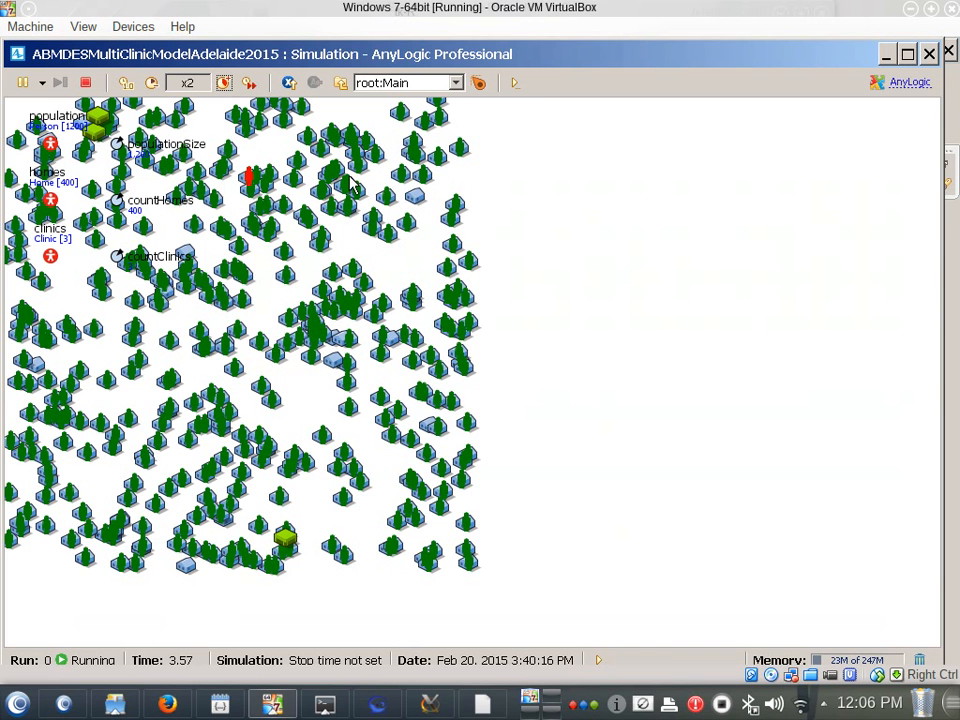
pyautogui.click(223, 83)
pyautogui.click(223, 83)
pyautogui.click(223, 83)
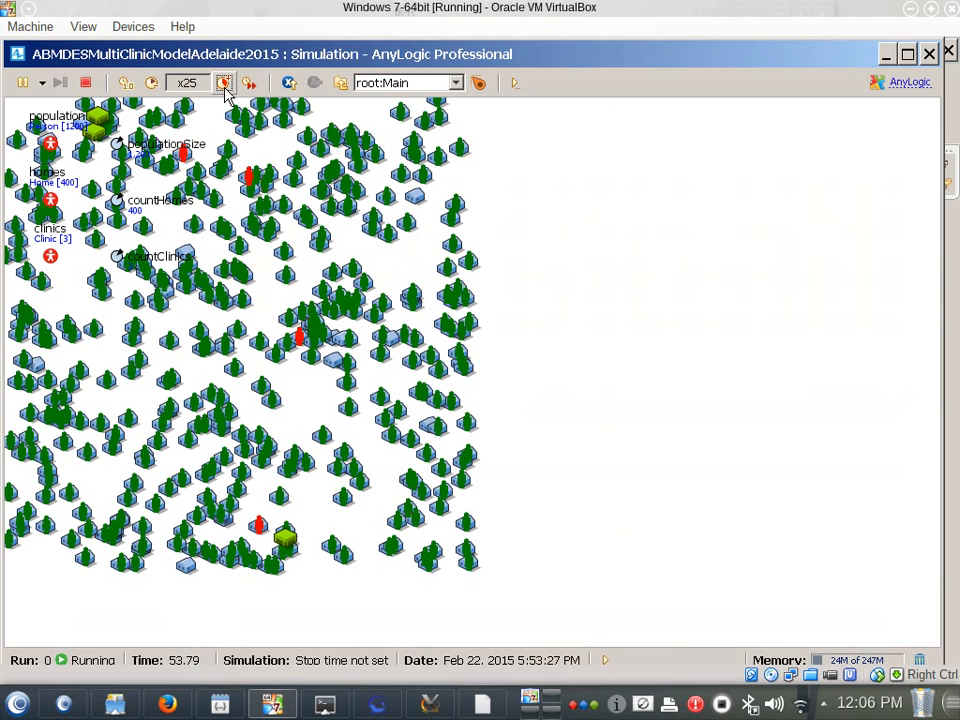
# Inspect the running process flows of clinics 0, 1 and 2 in turn, and close the simulation window.
pyautogui.click(433, 84)
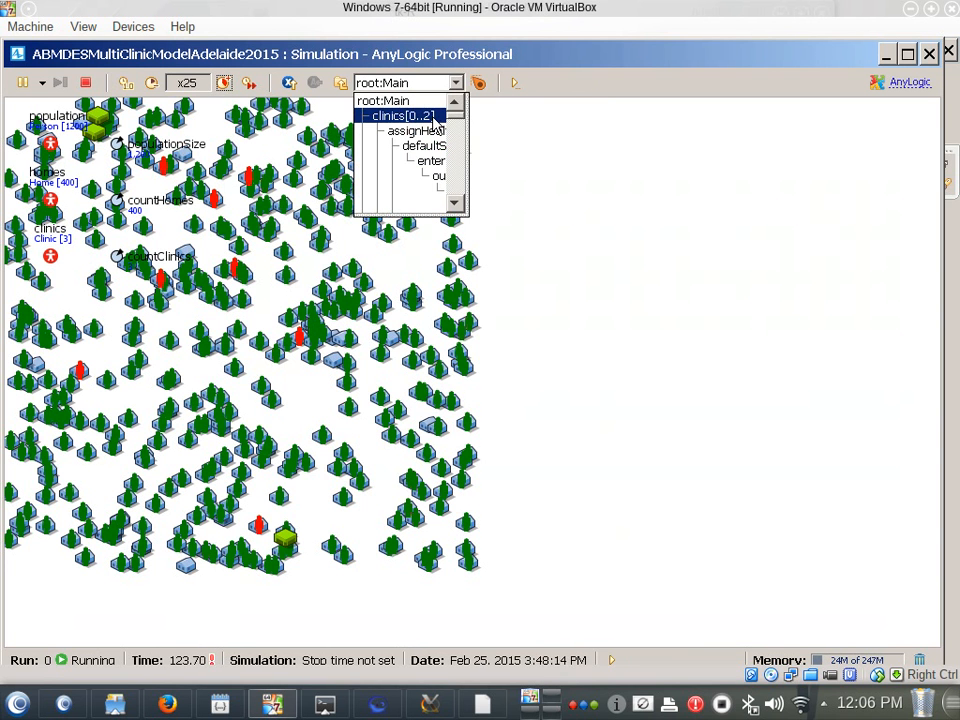
pyautogui.click(430, 117)
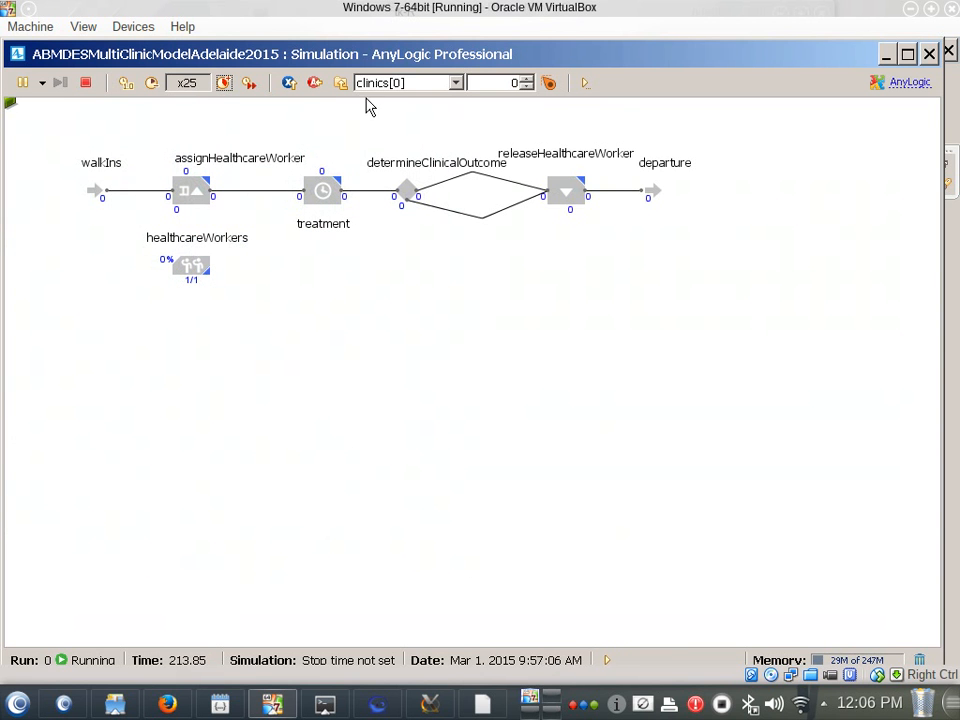
pyautogui.click(524, 79)
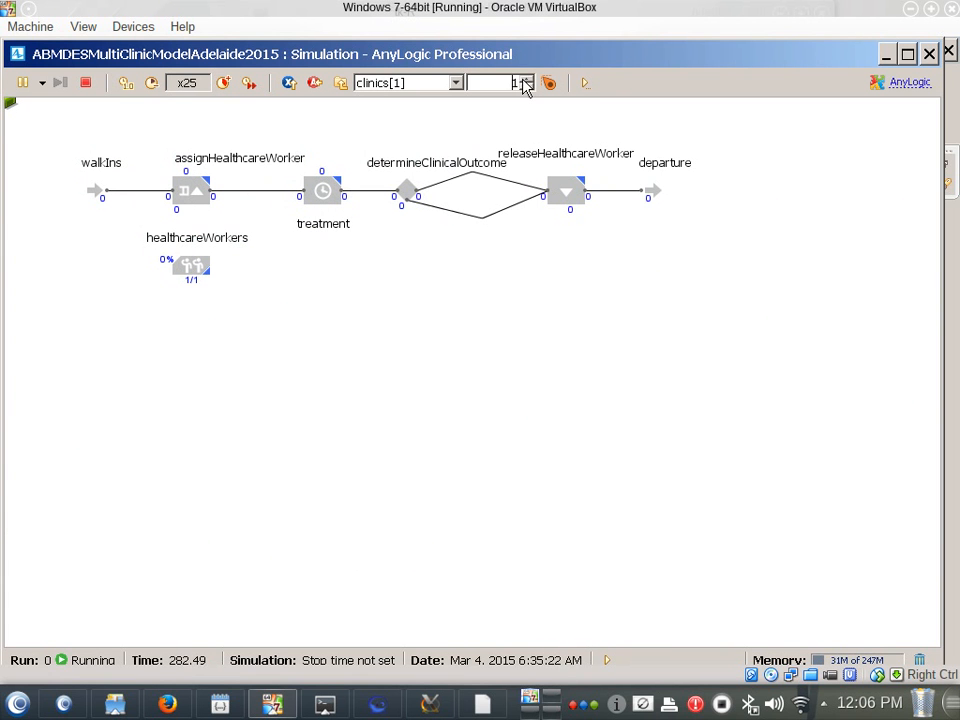
pyautogui.click(522, 80)
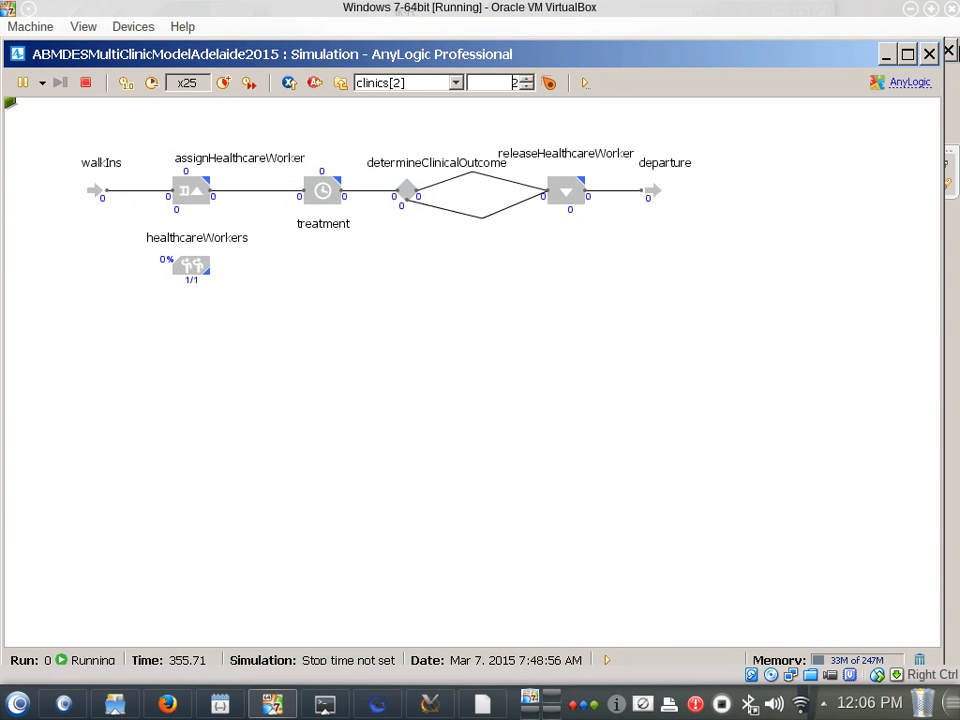
pyautogui.click(929, 53)
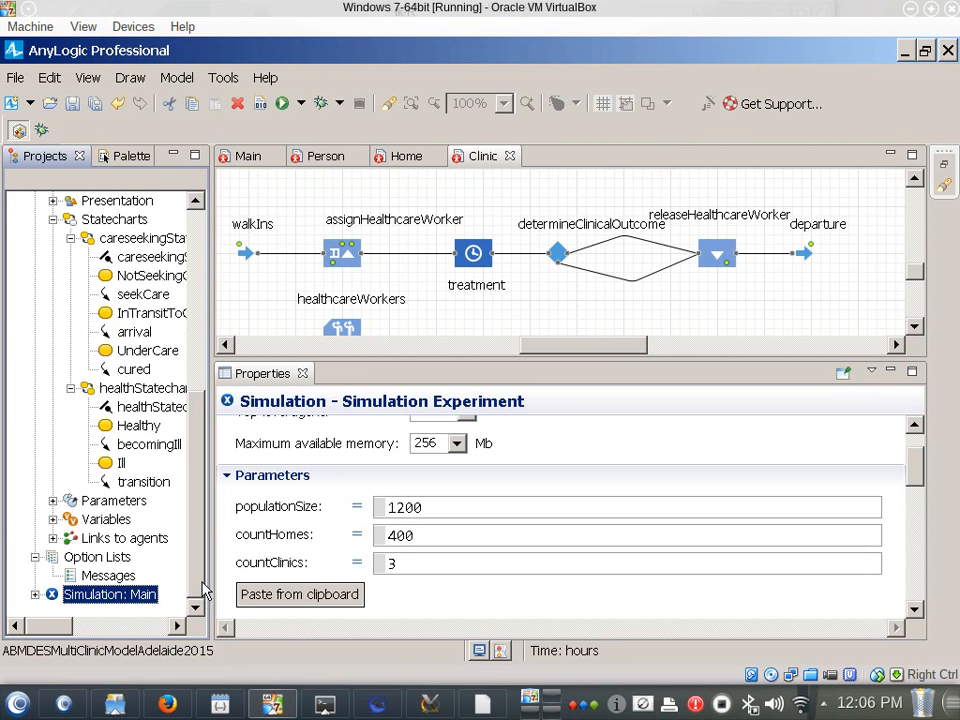
# Open the Person agent type and examine its care-seeking and health statecharts down to the UnderCare state.
pyautogui.moveTo(201, 581); pyautogui.dragTo(235, 283)
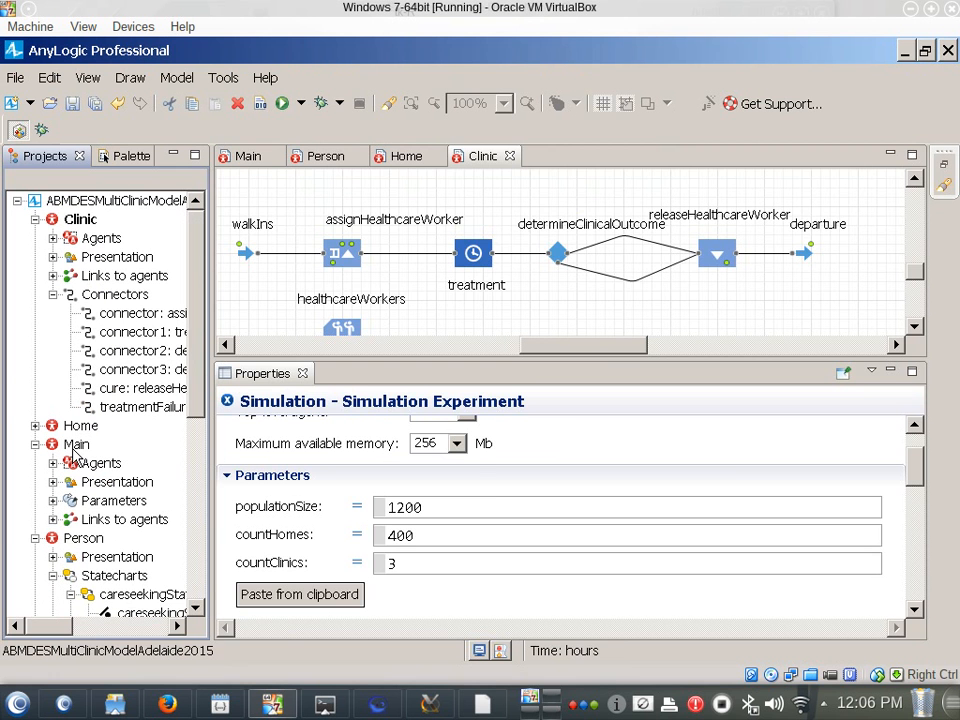
pyautogui.doubleClick(80, 541)
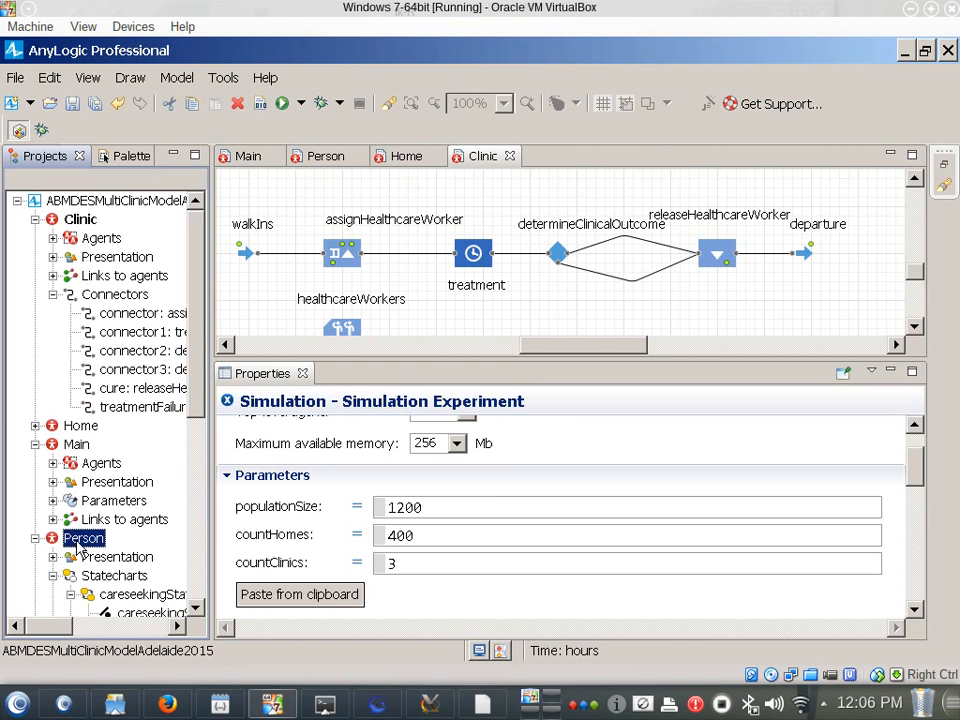
pyautogui.click(648, 306)
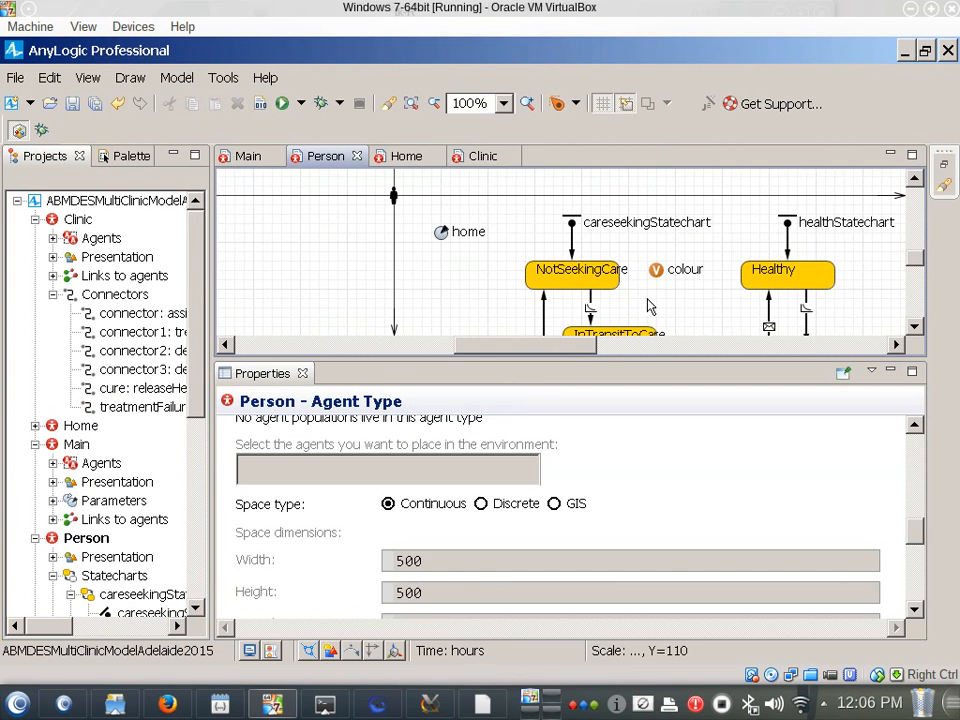
pyautogui.scroll(-3, 648, 306)
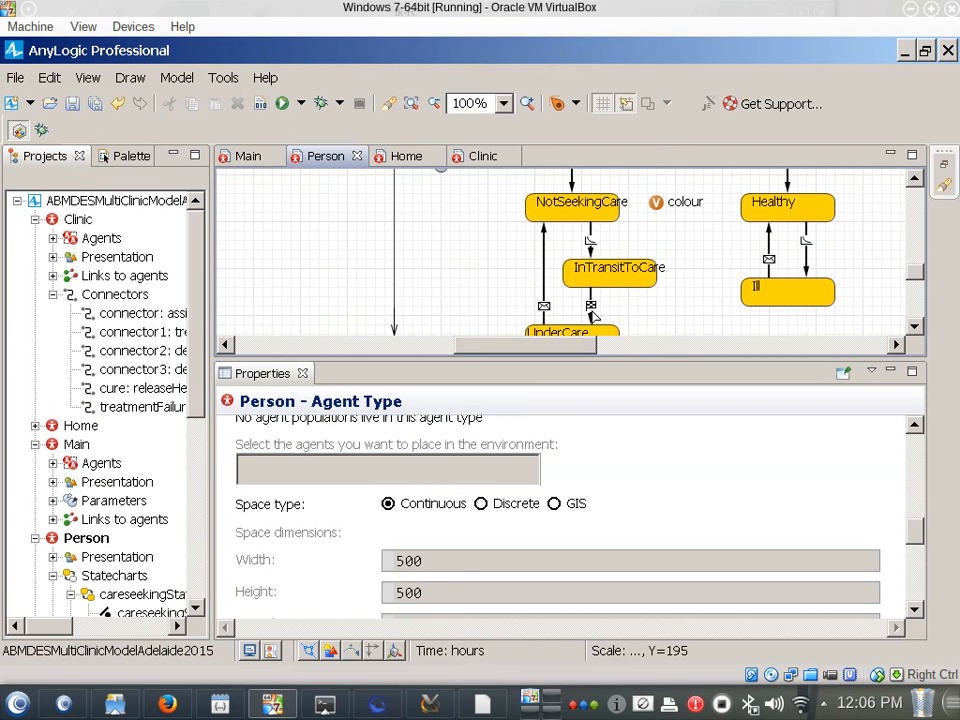
pyautogui.scroll(-1, 606, 294)
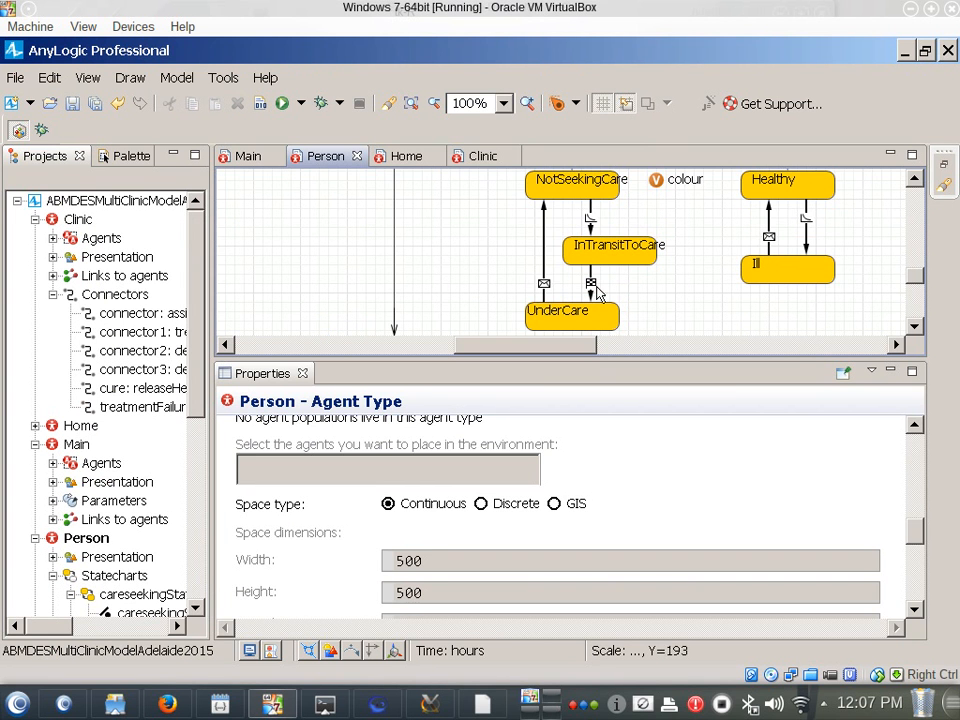
# Check the UnderCare state's entry and exit actions and look over the transitions around it in Person's care-seeking statechart.
pyautogui.click(595, 311)
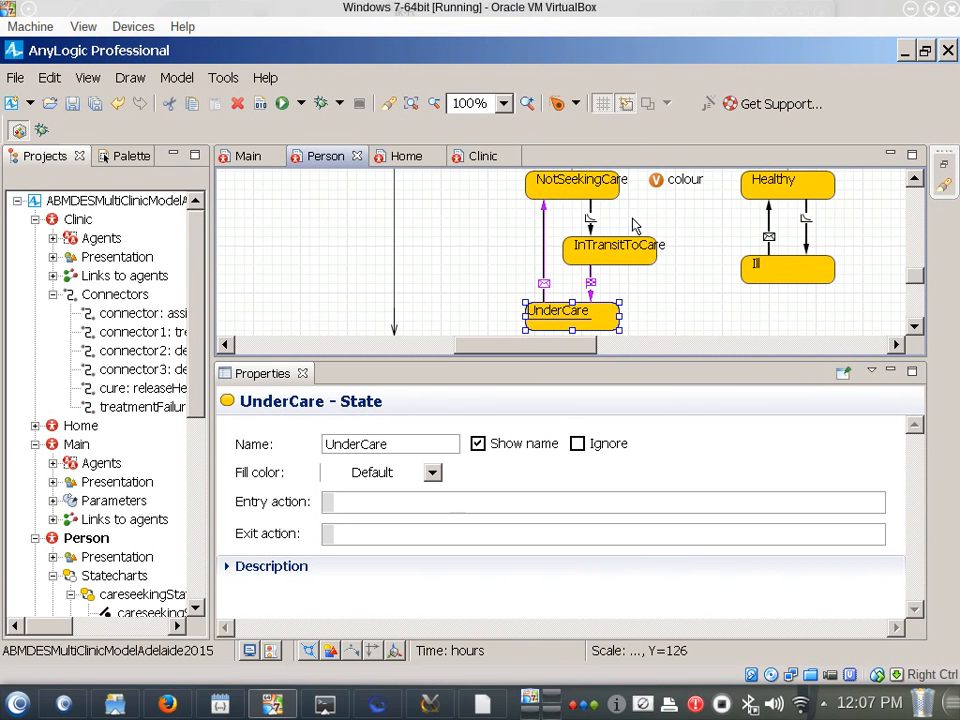
pyautogui.click(454, 238)
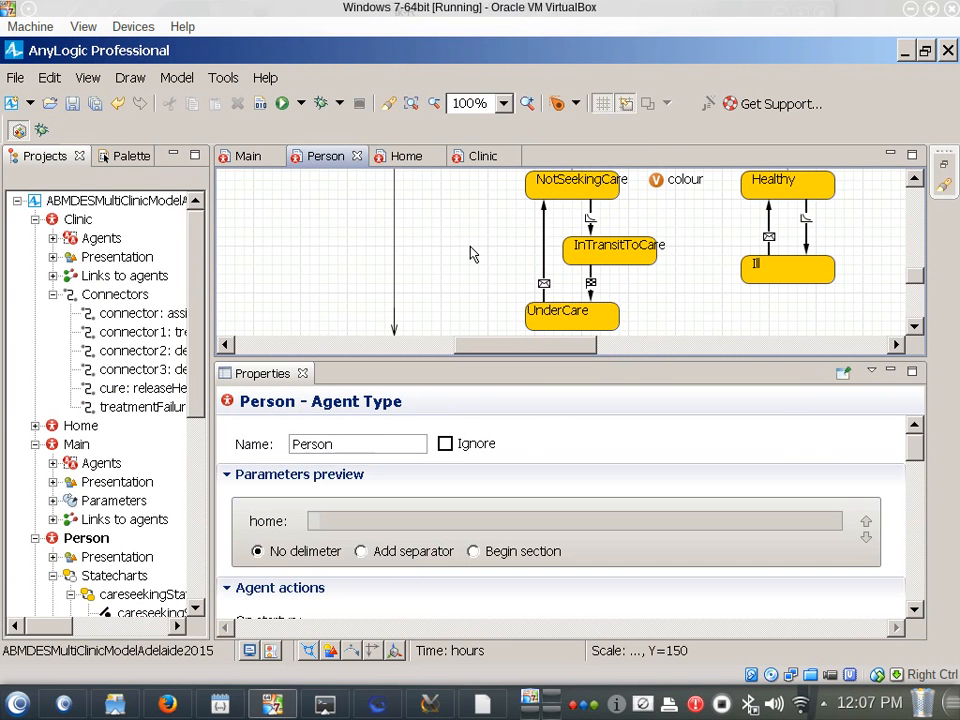
pyautogui.scroll(1, 474, 254)
pyautogui.scroll(1, 474, 254)
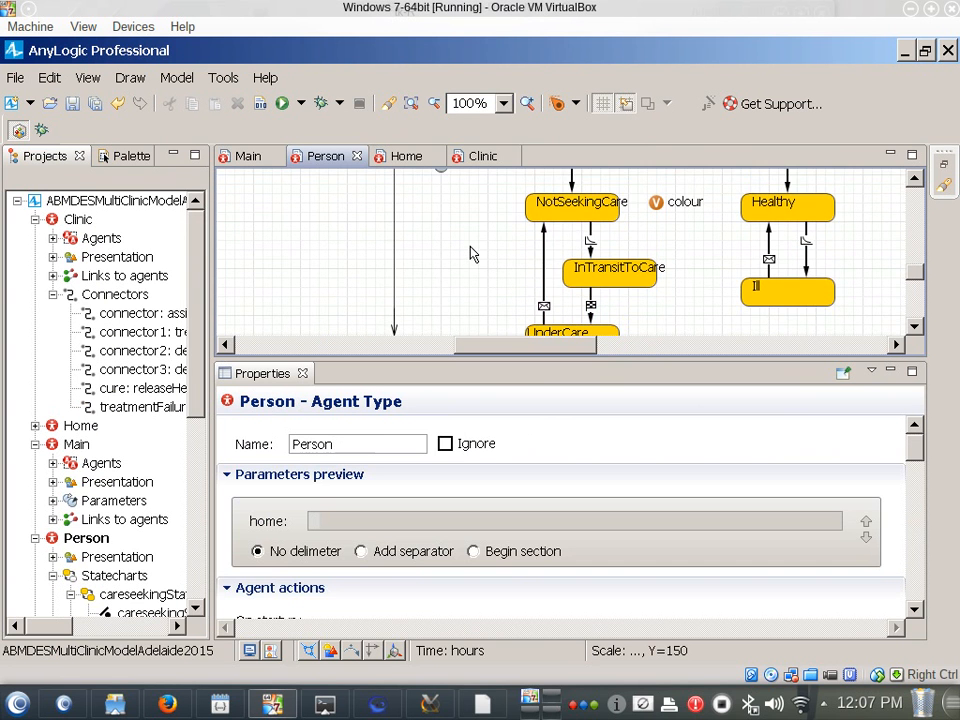
pyautogui.scroll(-3, 474, 254)
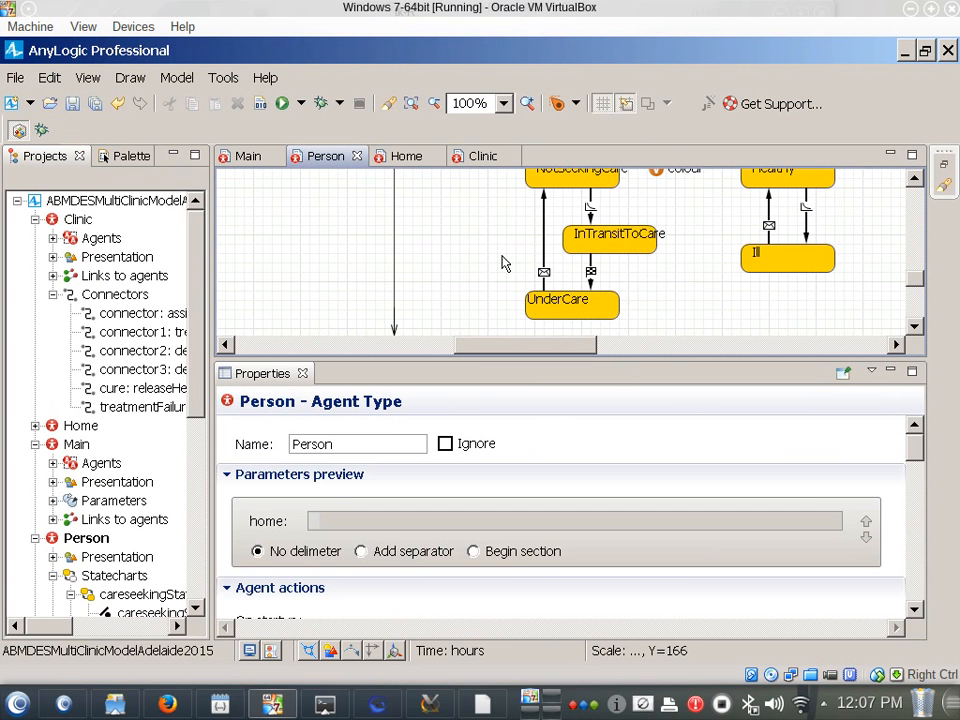
pyautogui.click(588, 314)
pyautogui.click(425, 503)
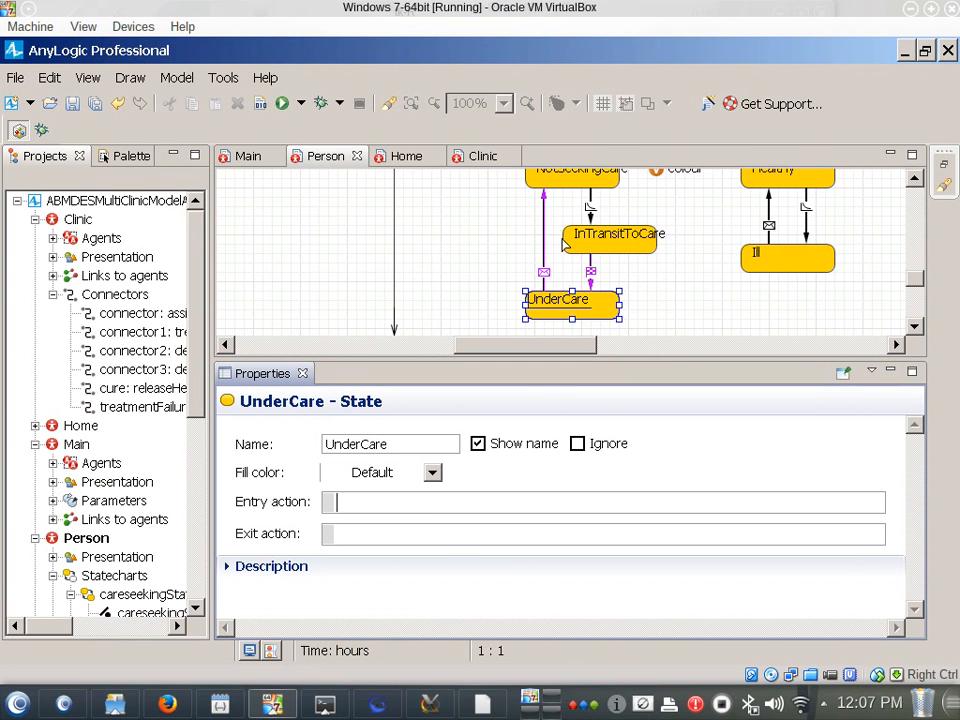
pyautogui.click(481, 246)
pyautogui.scroll(1, 482, 246)
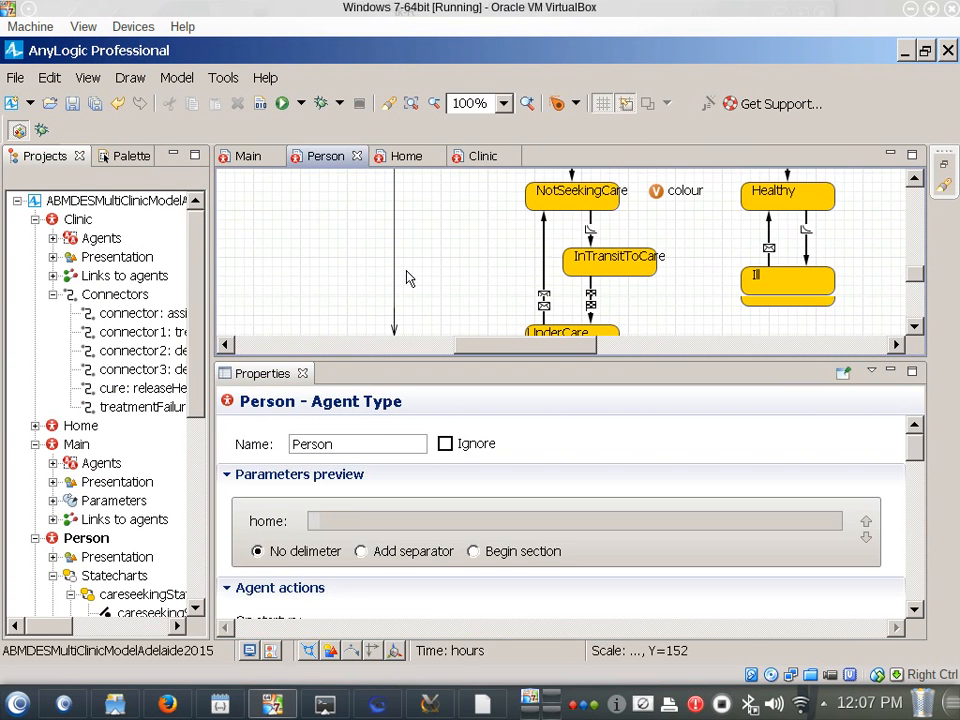
pyautogui.scroll(1, 467, 242)
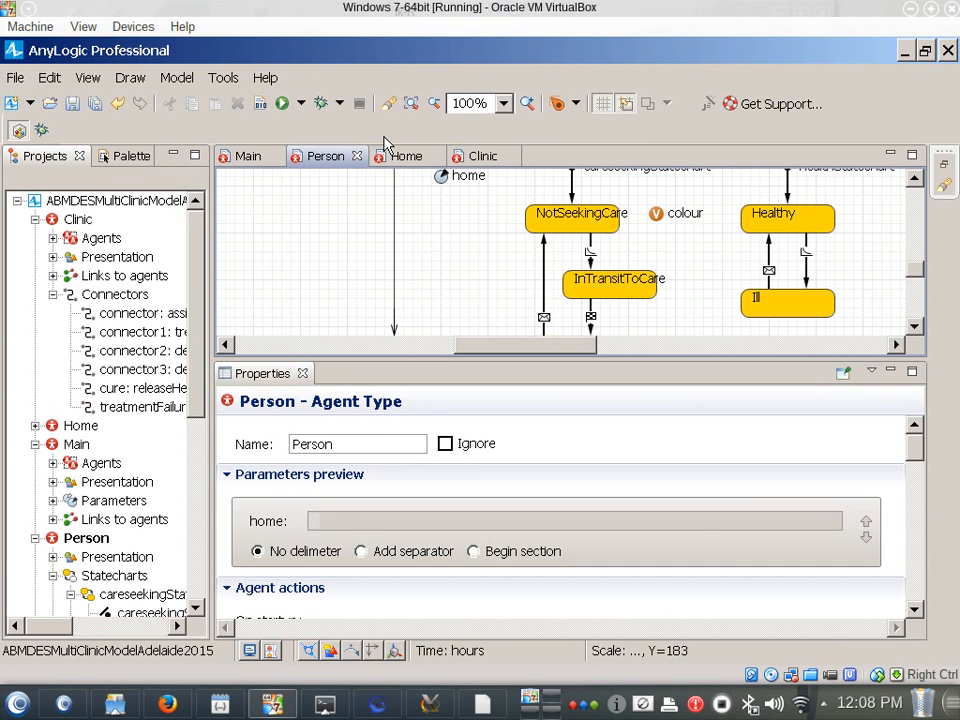
# Inspect the InTransitToCare state's actions and the seekCare transition's action code that moves the person to the nearest clinic.
pyautogui.click(609, 291)
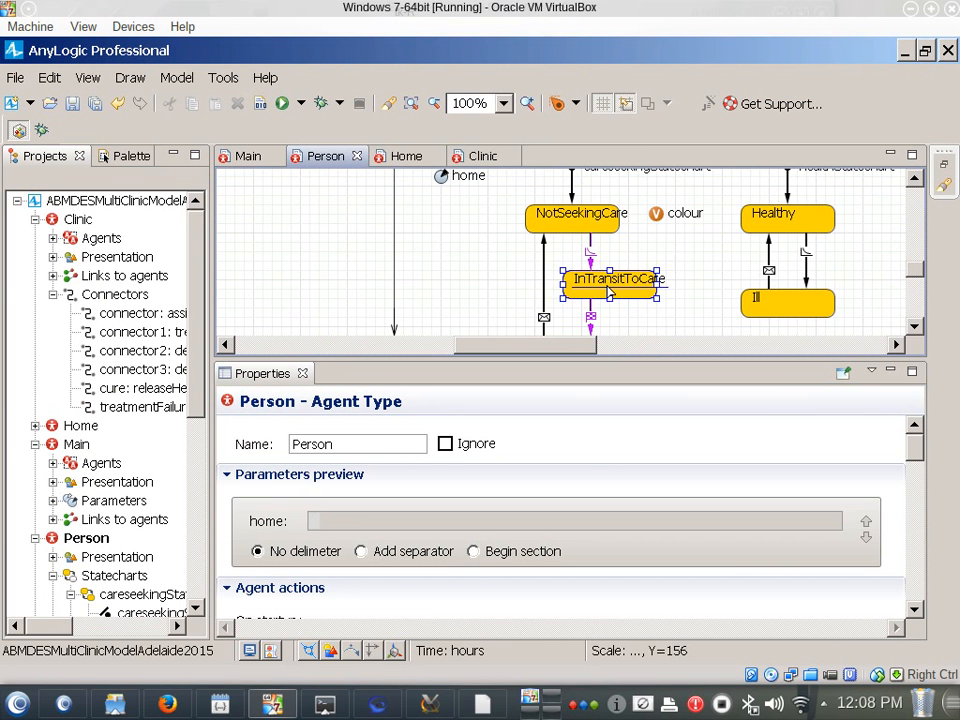
pyautogui.scroll(-2, 588, 295)
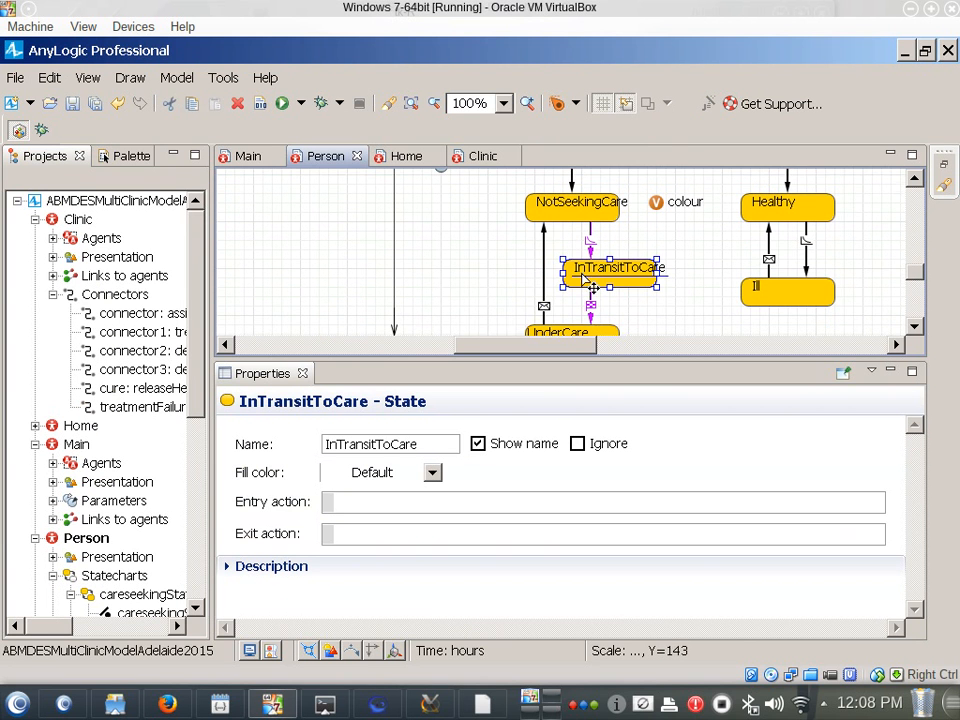
pyautogui.scroll(1, 588, 279)
pyautogui.click(590, 245)
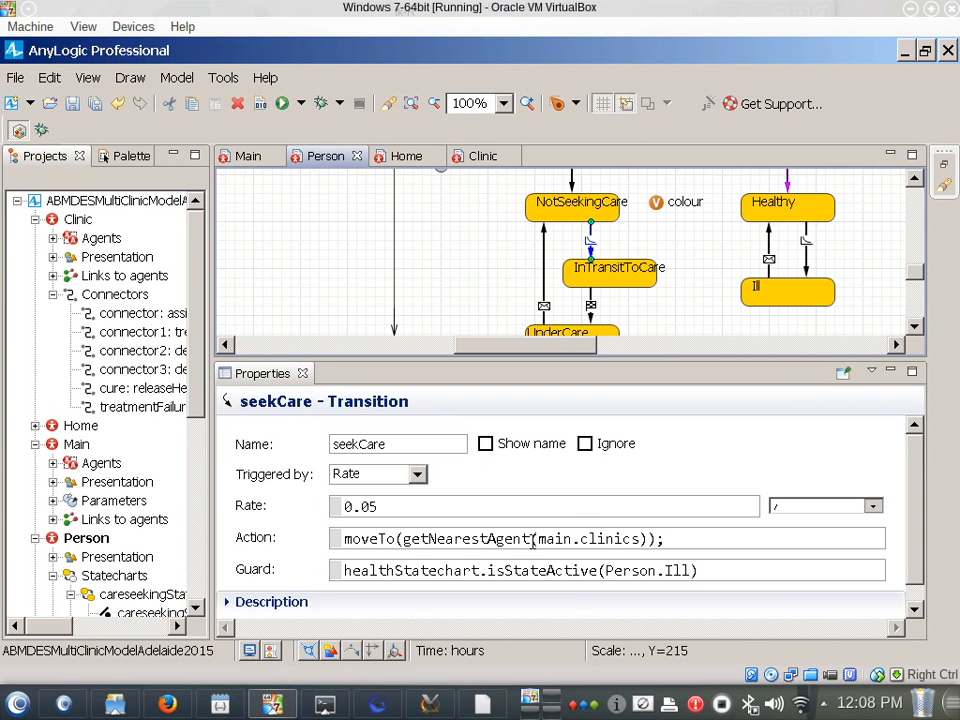
pyautogui.click(533, 538)
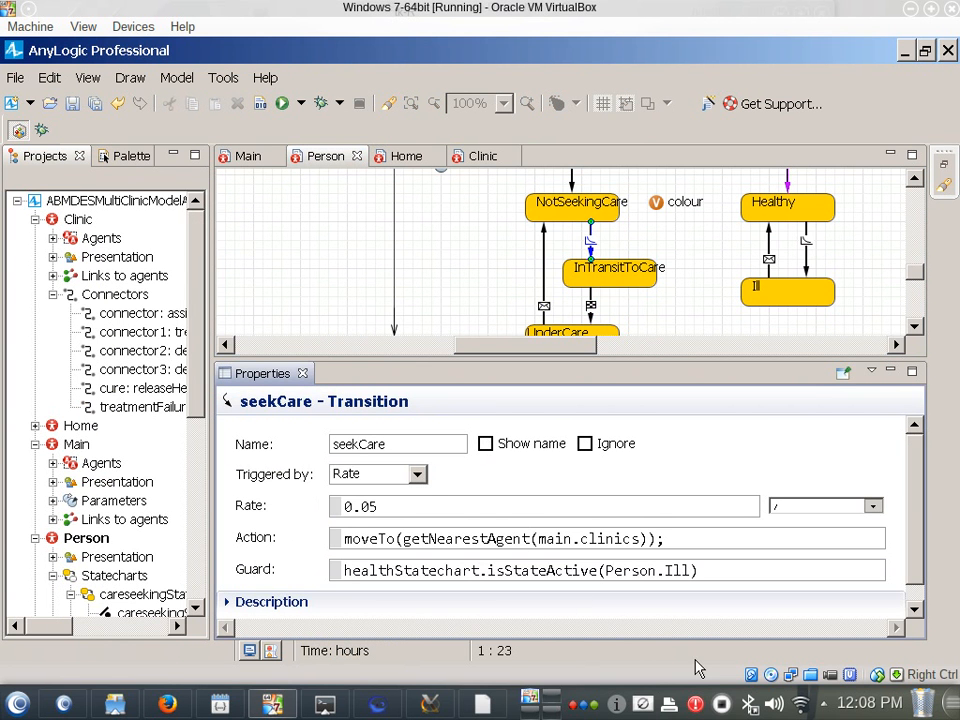
# Add a variable named destinationClinic to Person beside the care-seeking statechart and set its type to Clinic.
pyautogui.click(123, 160)
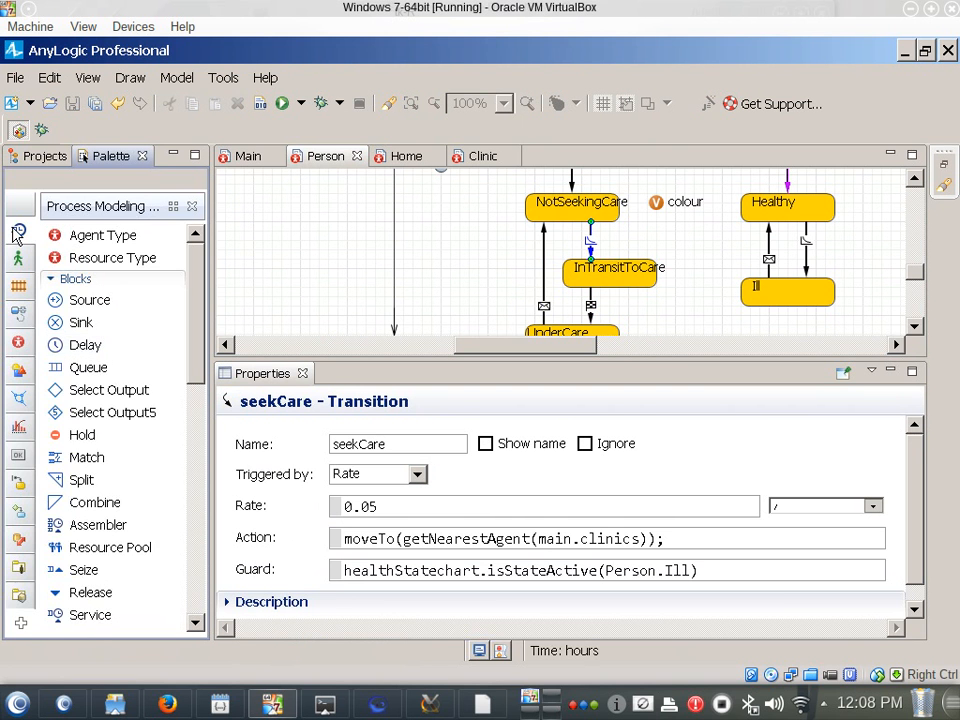
pyautogui.moveTo(15, 230)
pyautogui.click(20, 351)
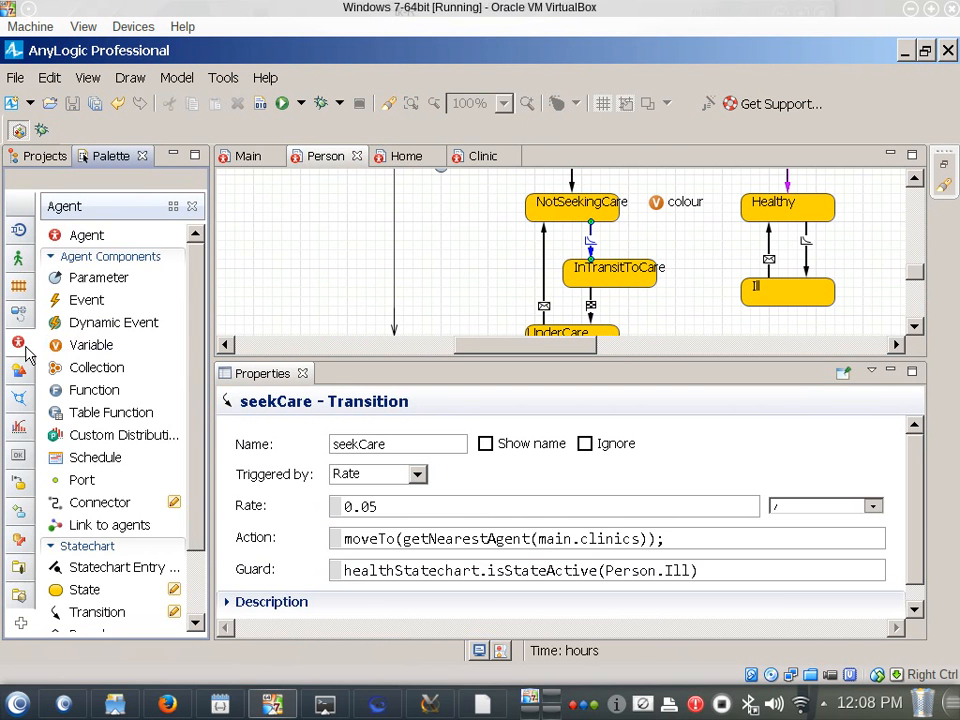
pyautogui.moveTo(64, 344); pyautogui.dragTo(423, 222)
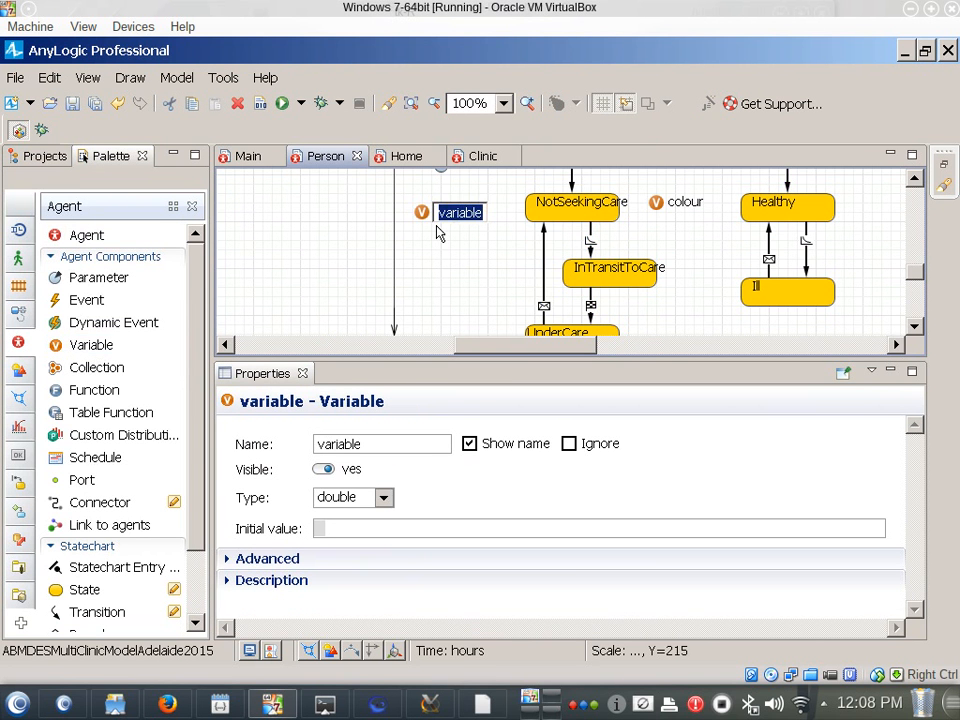
pyautogui.write('destinationClinic')
pyautogui.press('Return')
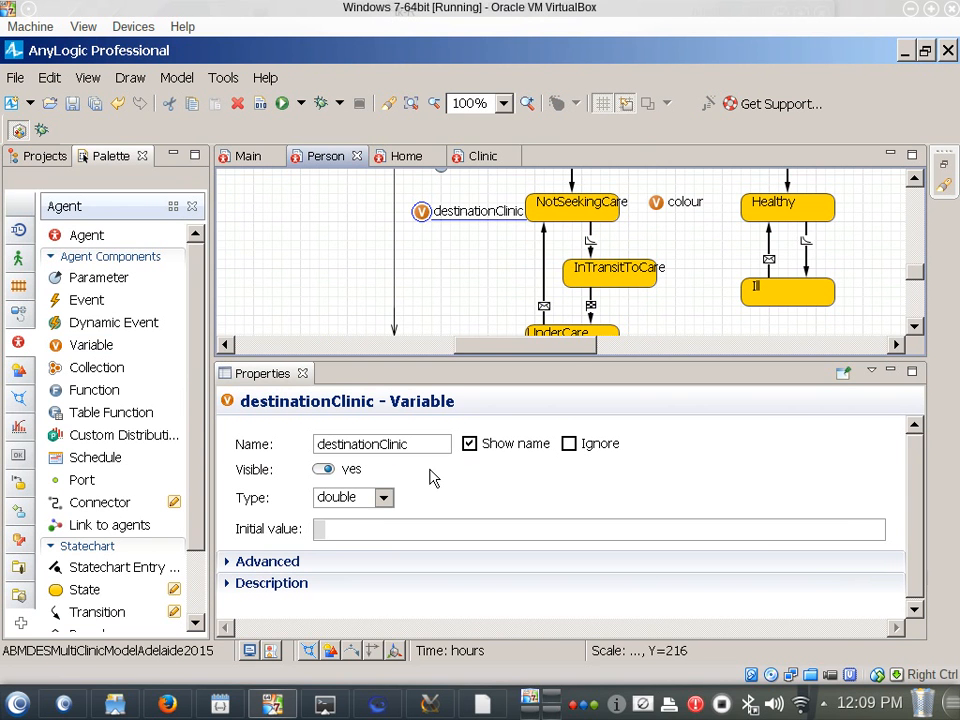
pyautogui.click(383, 499)
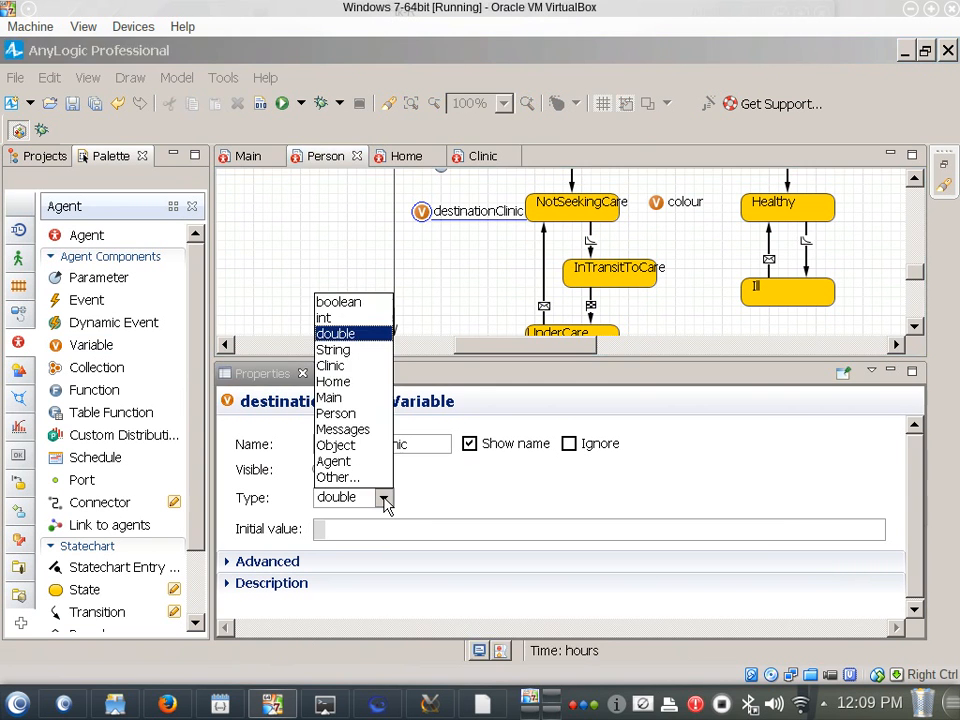
pyautogui.click(347, 366)
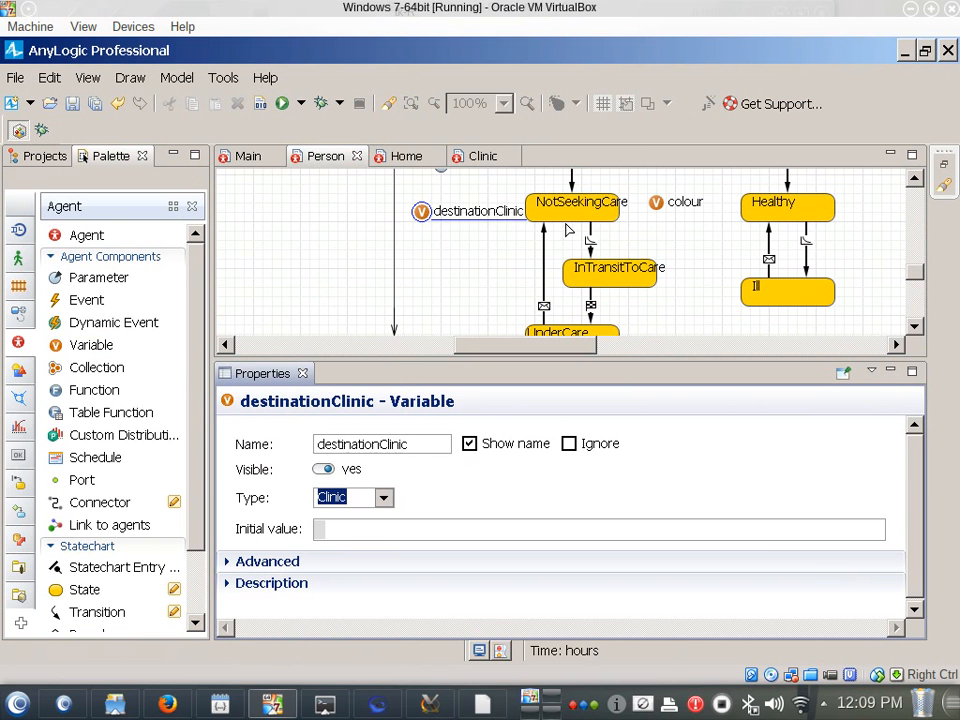
# Insert a new first line reading "destinationClinic =" above the moveTo call in the seekCare transition's action.
pyautogui.doubleClick(407, 443)
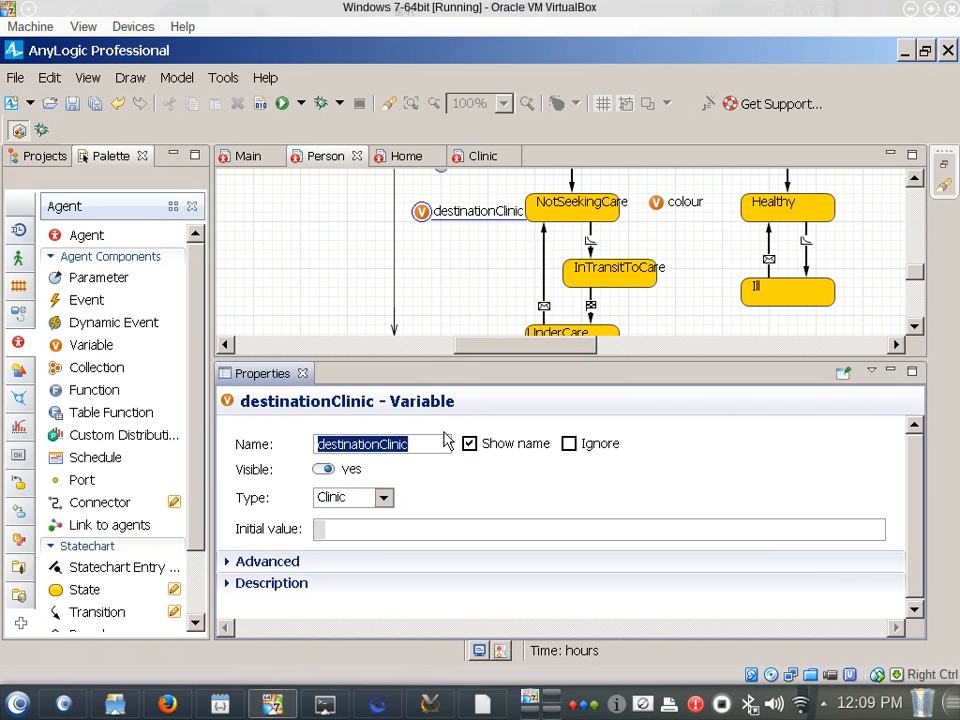
pyautogui.click(610, 272)
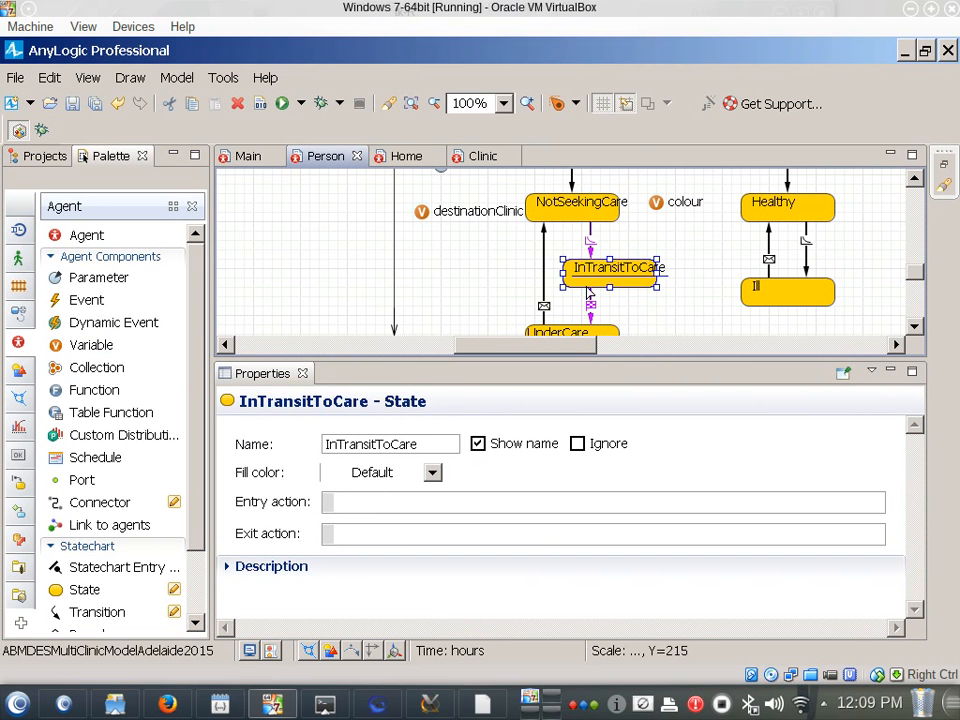
pyautogui.click(591, 240)
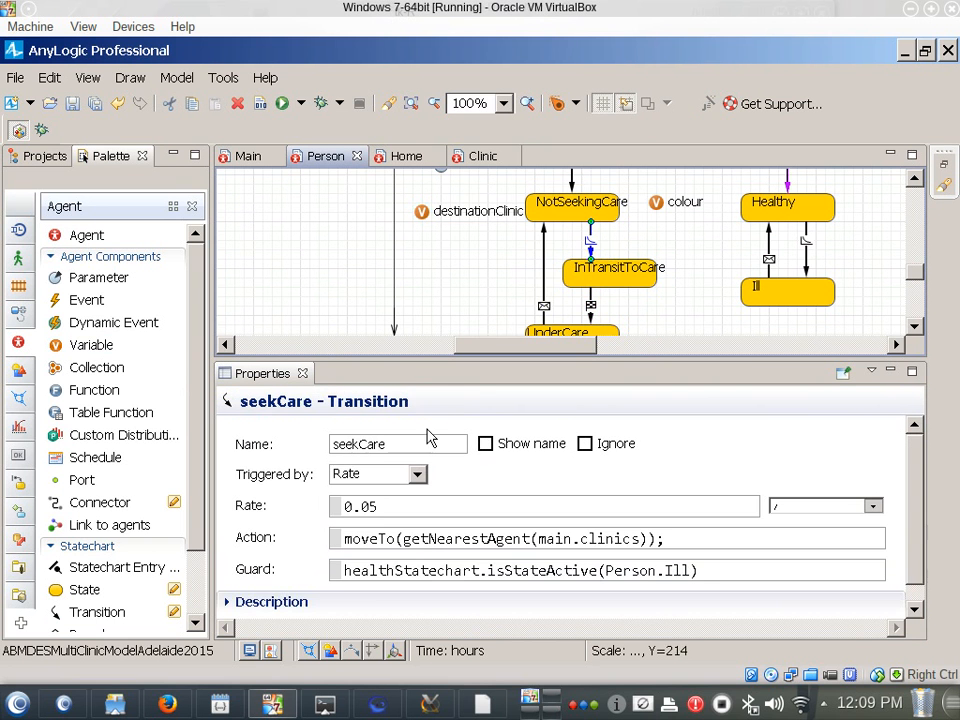
pyautogui.click(465, 536)
pyautogui.press('Left')
pyautogui.press('Left')
pyautogui.press('Left')
pyautogui.press('Left')
pyautogui.press('Left')
pyautogui.press('Left')
pyautogui.press('Left')
pyautogui.press('Left')
pyautogui.press('Left')
pyautogui.press('Left')
pyautogui.press('Left')
pyautogui.press('Left')
pyautogui.press('Left')
pyautogui.press('Left')
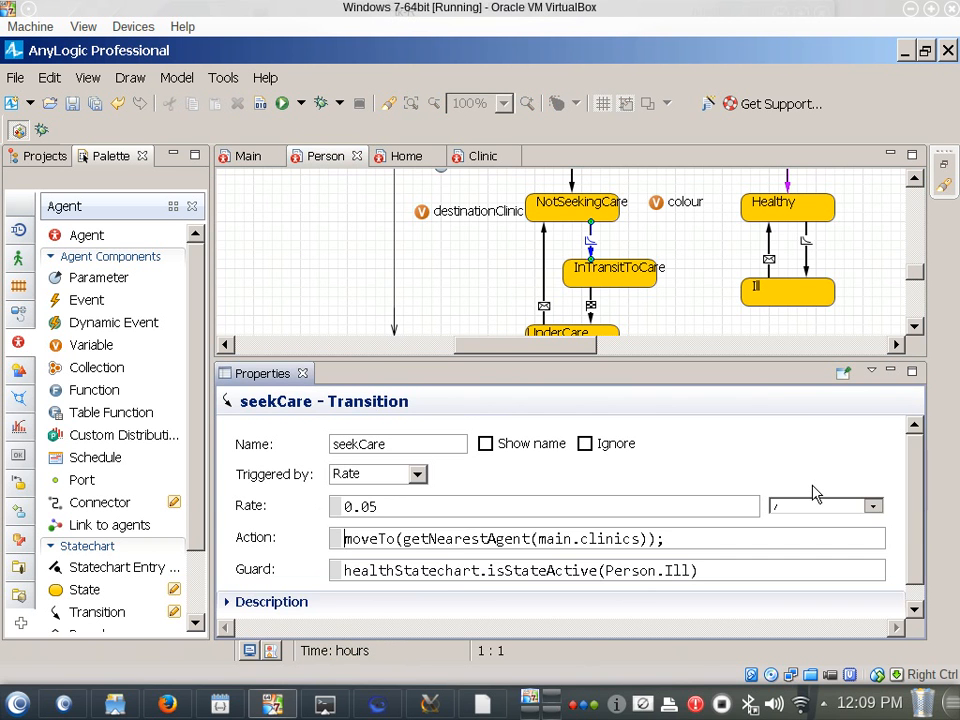
pyautogui.press('Return')
pyautogui.press('Up')
pyautogui.write('destinationClinic =')
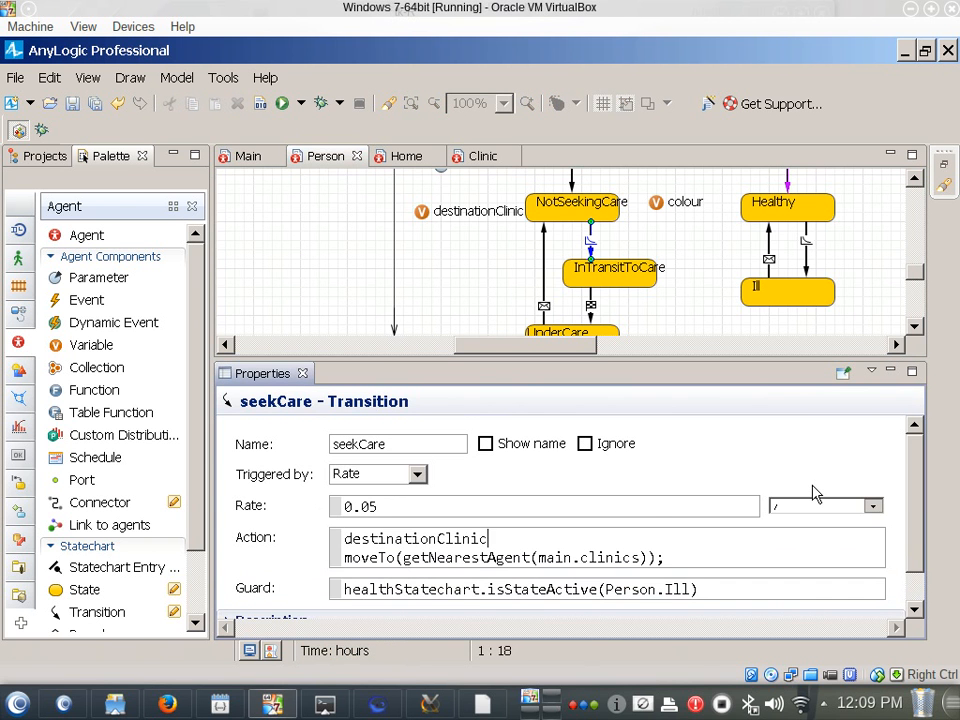
# Move the getNearestAgent(main.clinics) expression out of moveTo to complete the destinationClinic assignment, ending the line with a semicolon.
pyautogui.press('Down')
pyautogui.press('Left')
pyautogui.press('Left')
pyautogui.press('Left')
pyautogui.press('Left')
pyautogui.press('Left')
pyautogui.press('Left')
pyautogui.press('Left')
pyautogui.press('Left')
pyautogui.press('Left')
pyautogui.press('Left')
pyautogui.press('Left')
pyautogui.press('Left')
pyautogui.press('Left')
pyautogui.hotkey('shift', 'Right')
pyautogui.hotkey('shift', 'Right')
pyautogui.hotkey('shift', 'Right')
pyautogui.hotkey('shift', 'Right')
pyautogui.hotkey('shift', 'Right')
pyautogui.hotkey('shift', 'Right')
pyautogui.hotkey('shift', 'Right')
pyautogui.hotkey('shift', 'Right')
pyautogui.hotkey('shift', 'Right')
pyautogui.hotkey('shift', 'Right')
pyautogui.hotkey('shift', 'Right')
pyautogui.hotkey('shift', 'Right')
pyautogui.hotkey('shift', 'Right')
pyautogui.hotkey('shift', 'Right')
pyautogui.hotkey('shift', 'Right')
pyautogui.hotkey('shift', 'Right')
pyautogui.hotkey('shift', 'Right')
pyautogui.hotkey('shift', 'Right')
pyautogui.hotkey('shift', 'Right')
pyautogui.hotkey('shift', 'Right')
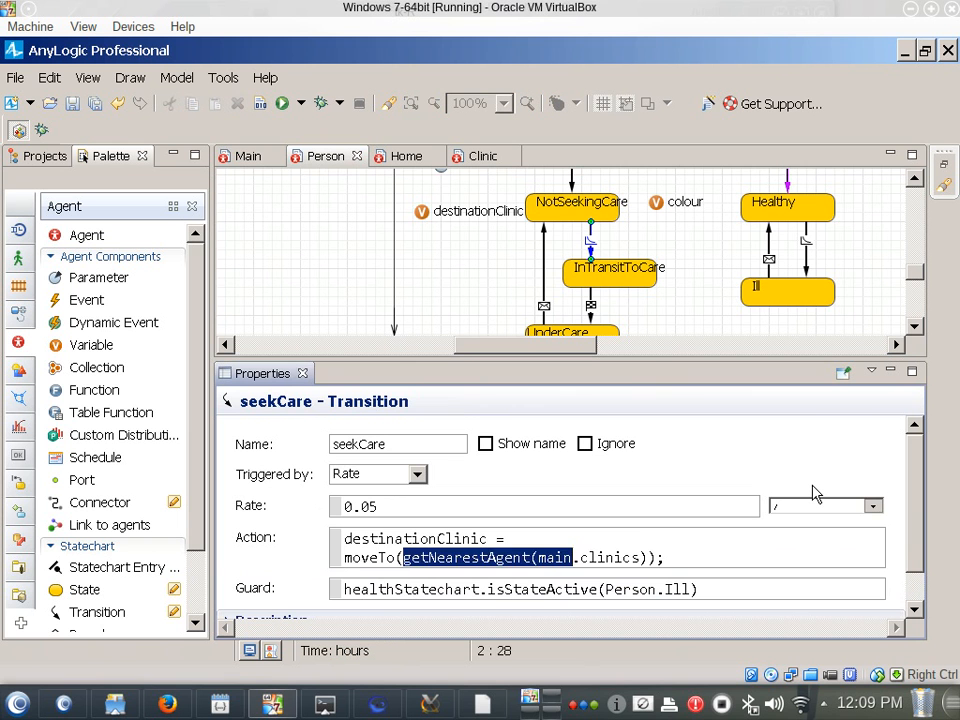
pyautogui.hotkey('shift', 'Right')
pyautogui.hotkey('ctrl', 'x')
pyautogui.press('Up')
pyautogui.press('End')
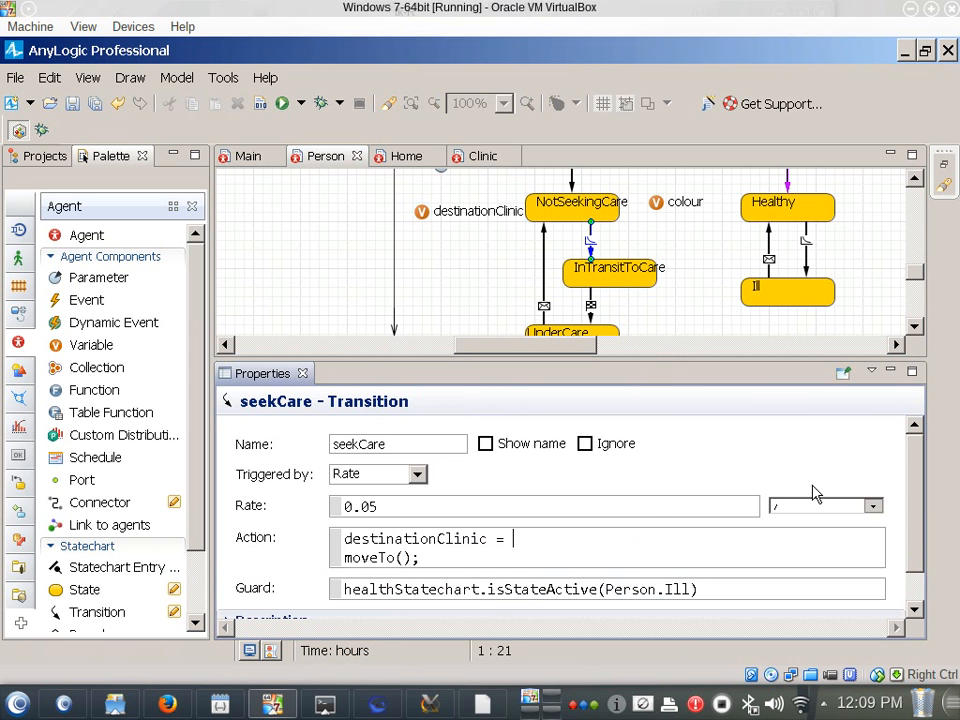
pyautogui.hotkey('ctrl', 'v')
pyautogui.write(';')
# Copy the destinationClinic name into moveTo's empty parentheses so the seekCare action's second line reads moveTo(destinationClinic);.
pyautogui.press('Left')
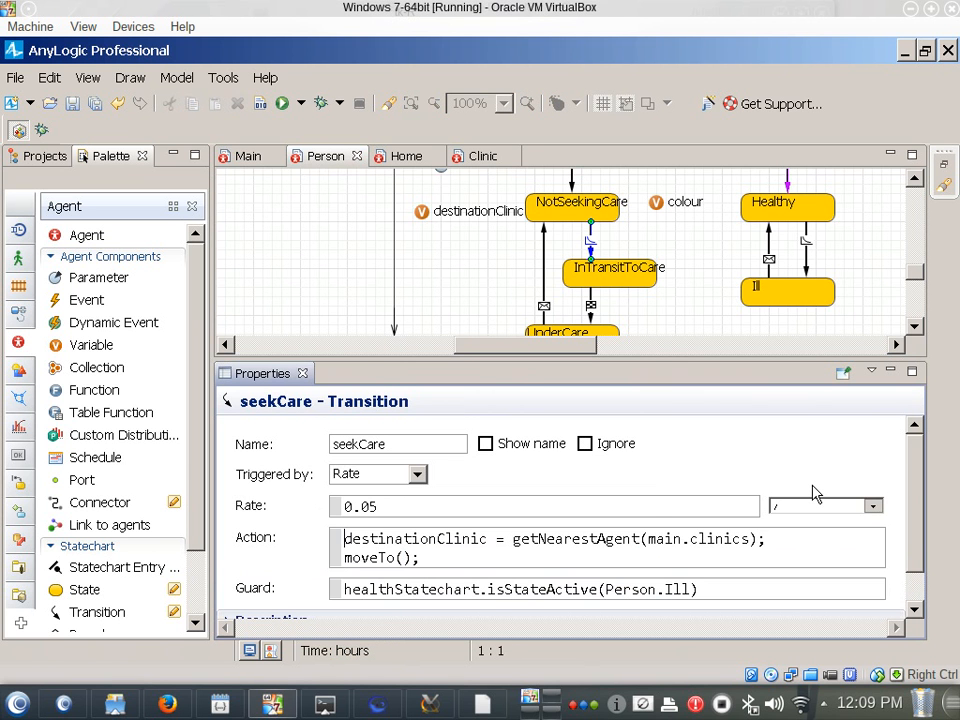
pyautogui.press('Home')
pyautogui.hotkey('ctrl', 'shift', 'Right')
pyautogui.hotkey('shift', 'Left')
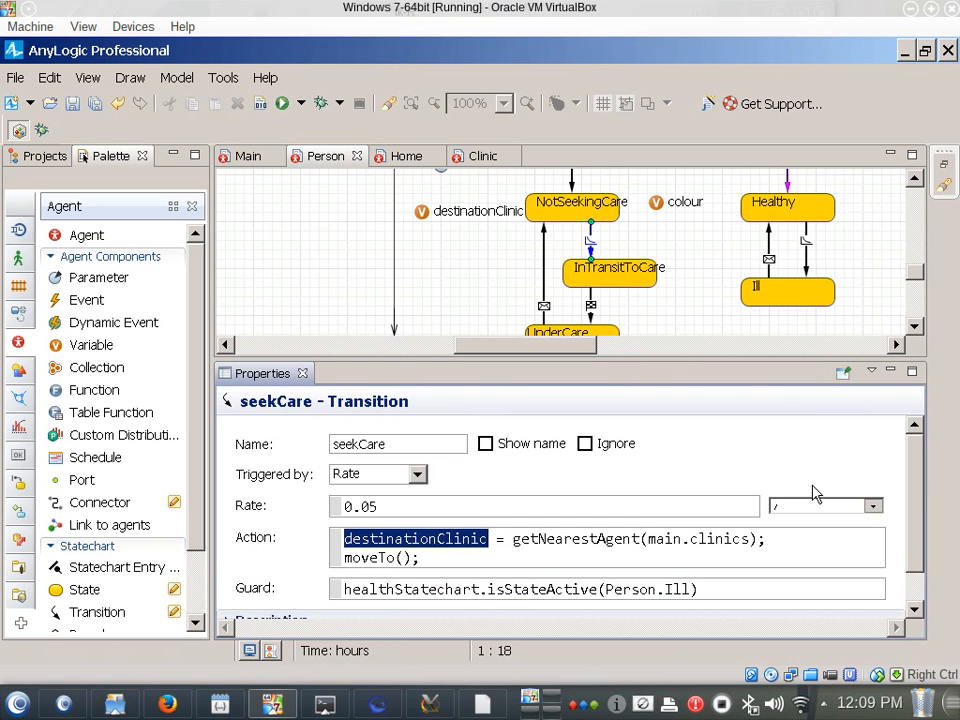
pyautogui.hotkey('ctrl', 'c')
pyautogui.press('Down')
pyautogui.press('Left')
pyautogui.press('Left')
pyautogui.hotkey('ctrl', 'v')
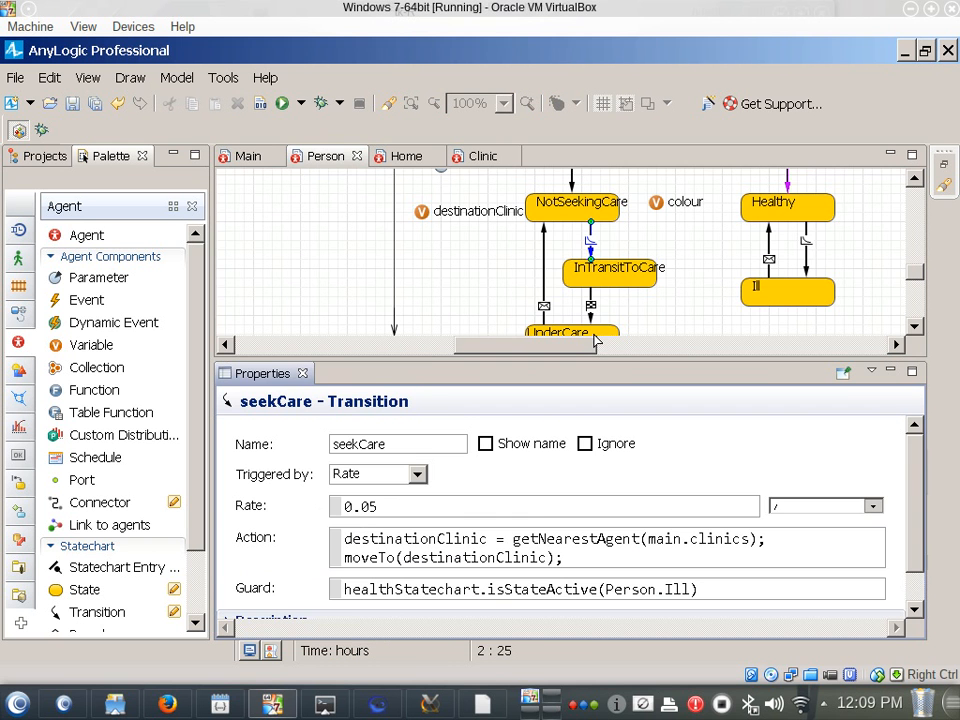
# Copy the seekCare transition's complete action code, replace the text in Notepad with it, and return to AnyLogic.
pyautogui.keyDown('ctrl'); pyautogui.click(485, 551); pyautogui.keyUp('ctrl')
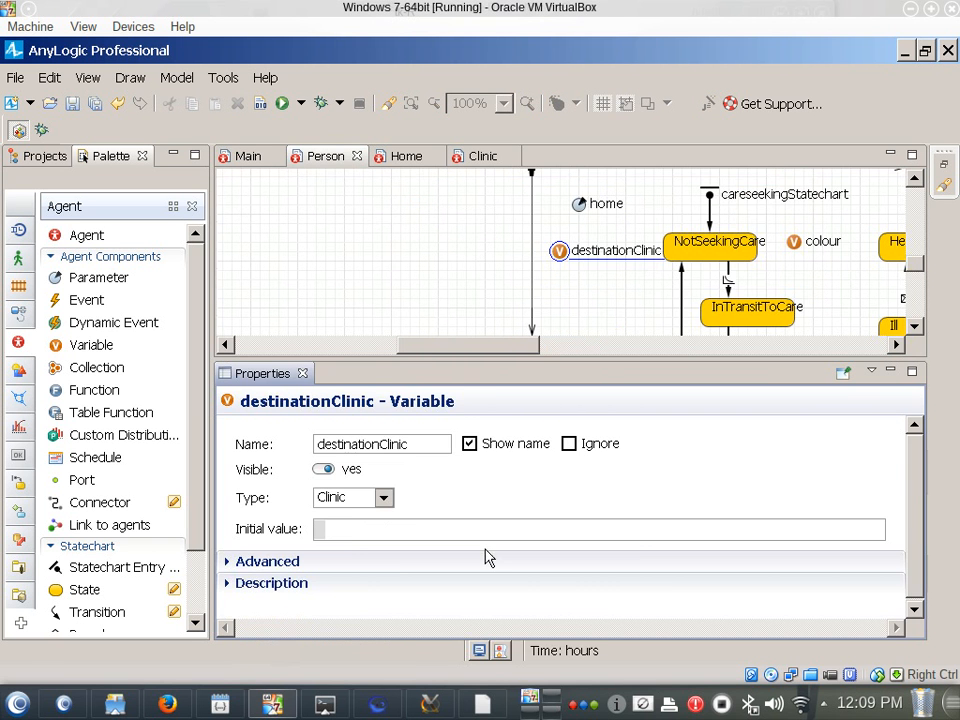
pyautogui.click(728, 277)
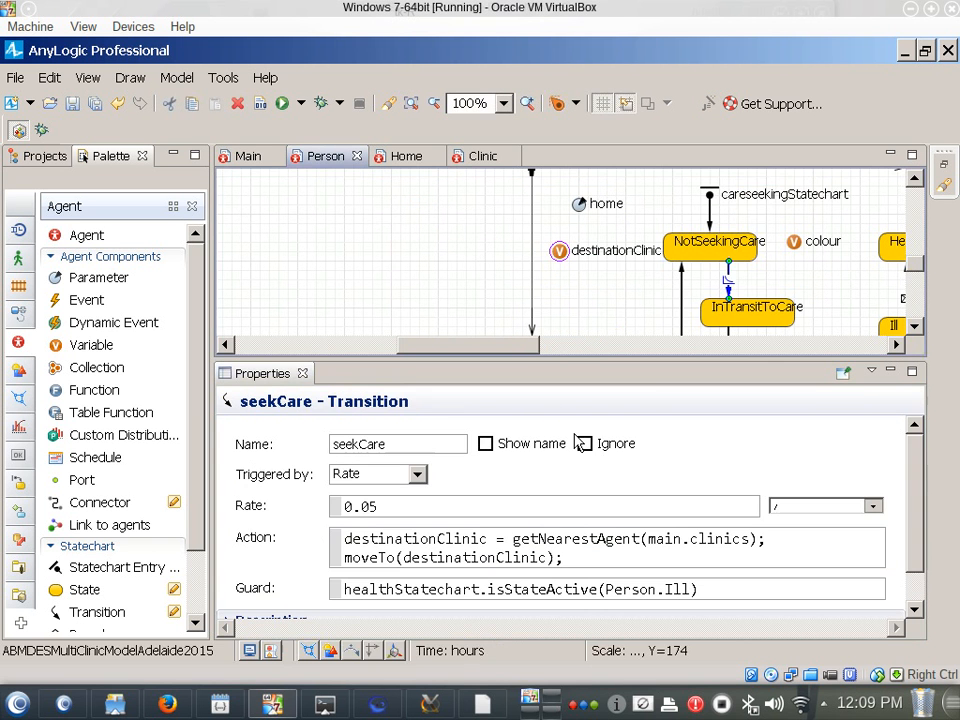
pyautogui.hotkey('ctrl', 'a')
pyautogui.hotkey('ctrl', 'c')
pyautogui.hotkey('alt', 'Tab')
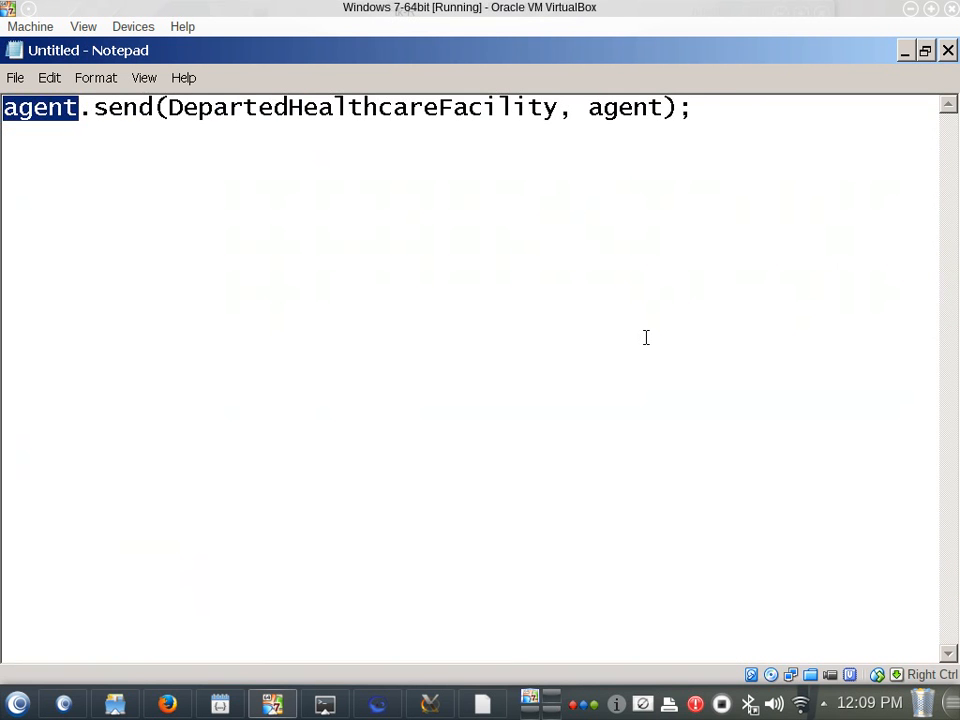
pyautogui.press('Right')
pyautogui.press('Right')
pyautogui.press('Right')
pyautogui.press('Right')
pyautogui.press('Right')
pyautogui.press('Right')
pyautogui.press('End')
pyautogui.hotkey('ctrl', 'a')
pyautogui.hotkey('ctrl', 'v')
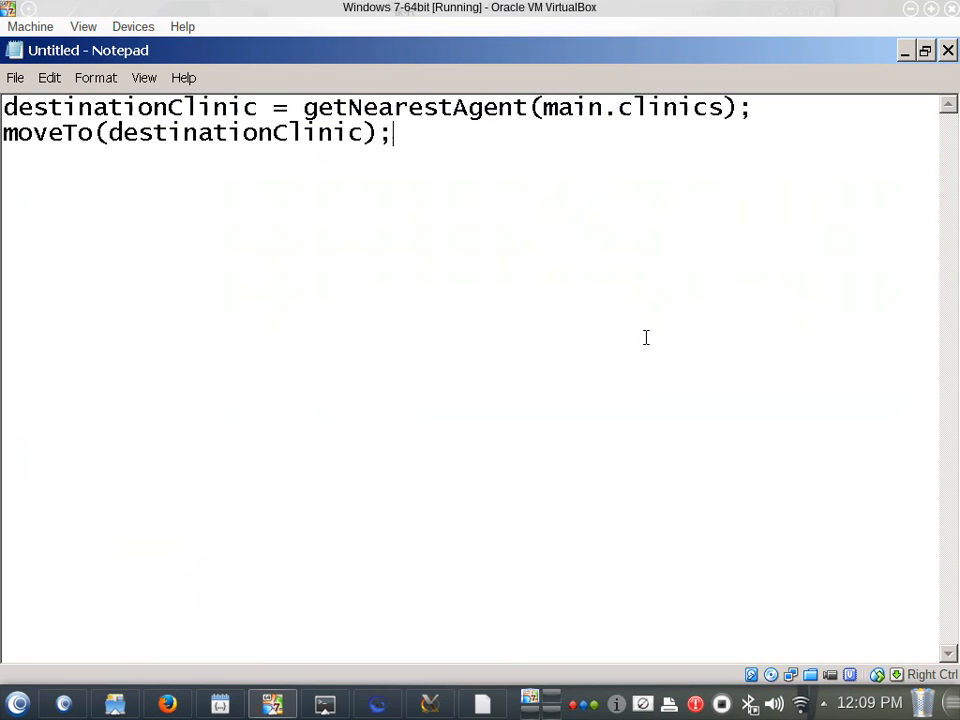
pyautogui.press('Return')
pyautogui.hotkey('alt', 'Tab')
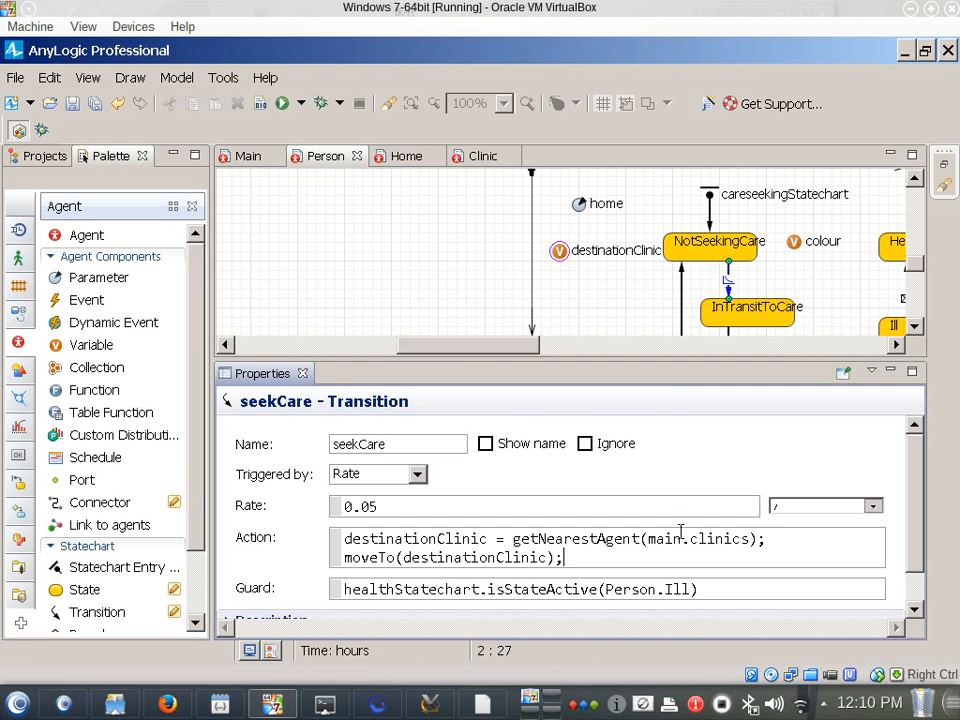
# Review the destinationClinic variable, the seekCare transition and the code in Notepad, examining the assignment and the moveTo call.
pyautogui.click(600, 250)
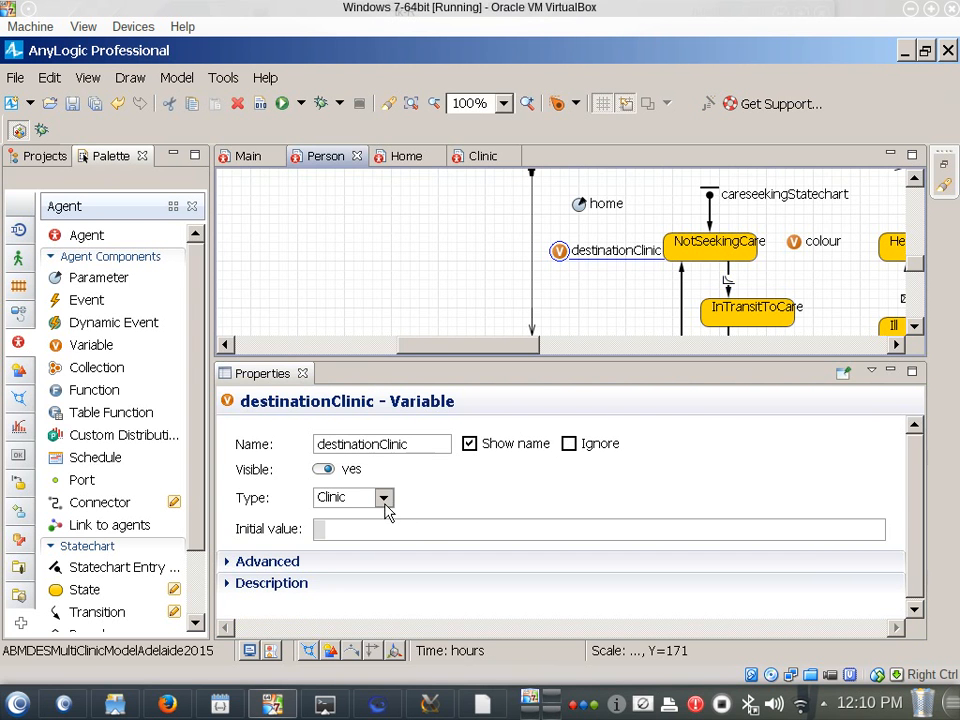
pyautogui.hotkey('alt', 'Tab')
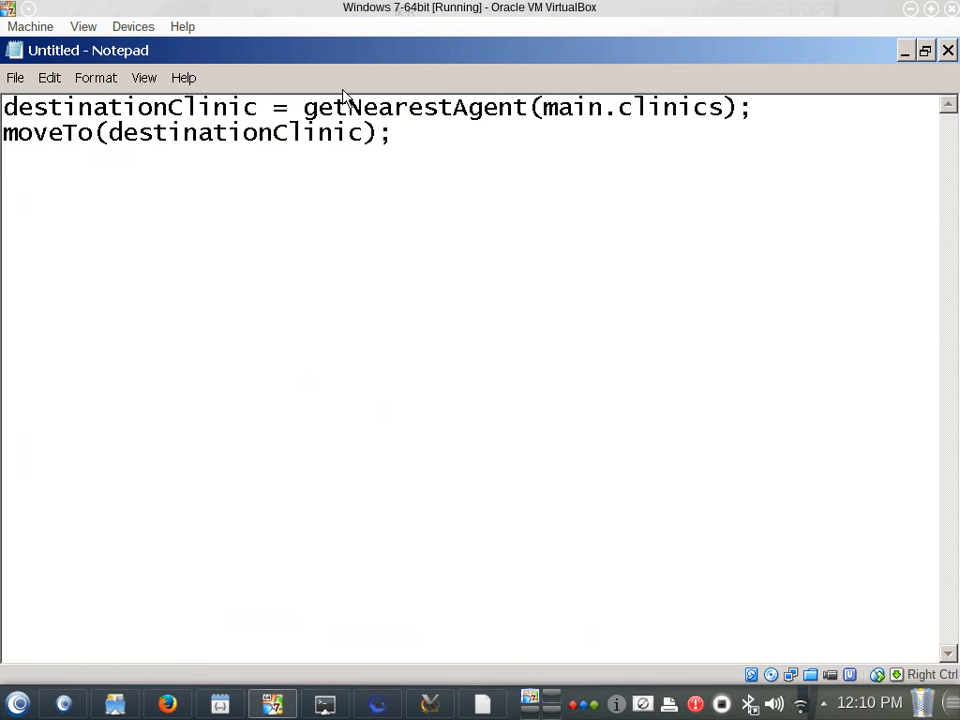
pyautogui.hotkey('alt', 'Tab')
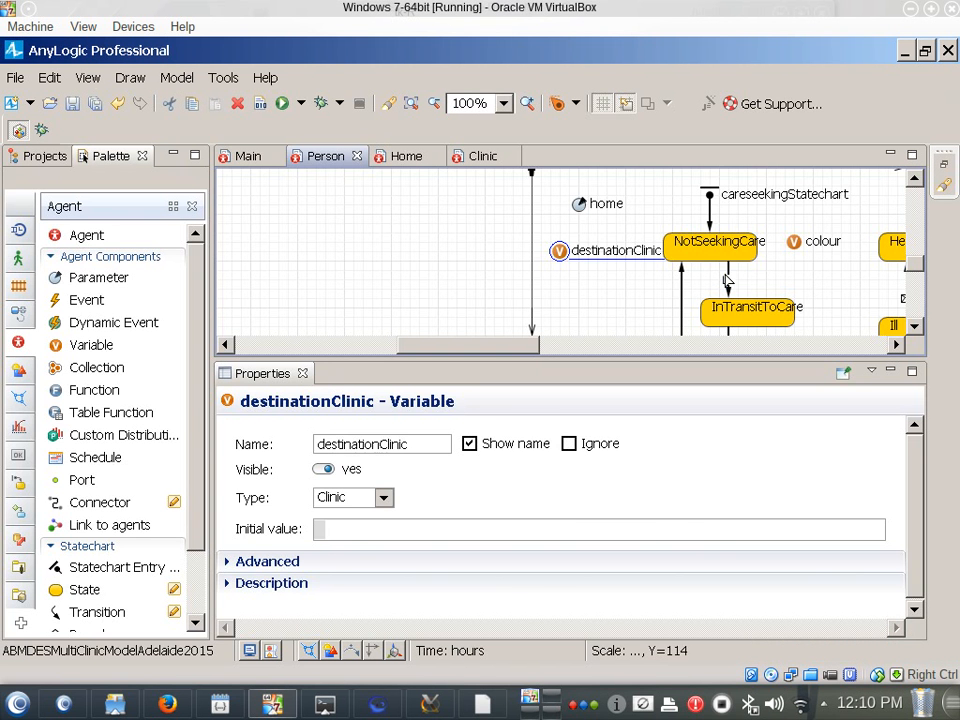
pyautogui.click(728, 275)
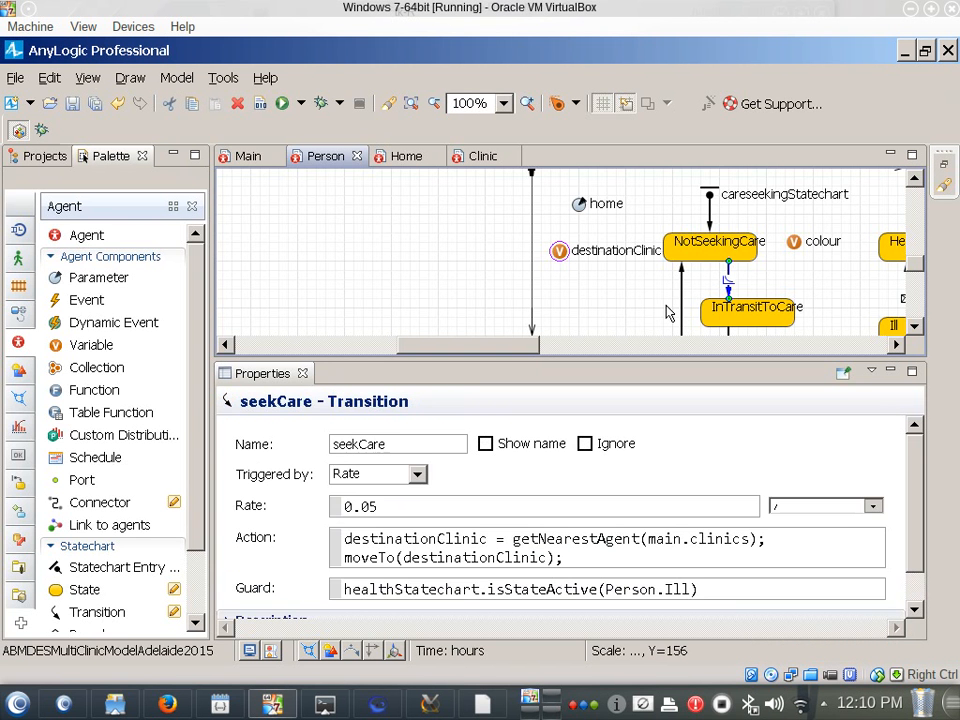
pyautogui.hotkey('alt', 'Tab')
pyautogui.doubleClick(235, 108)
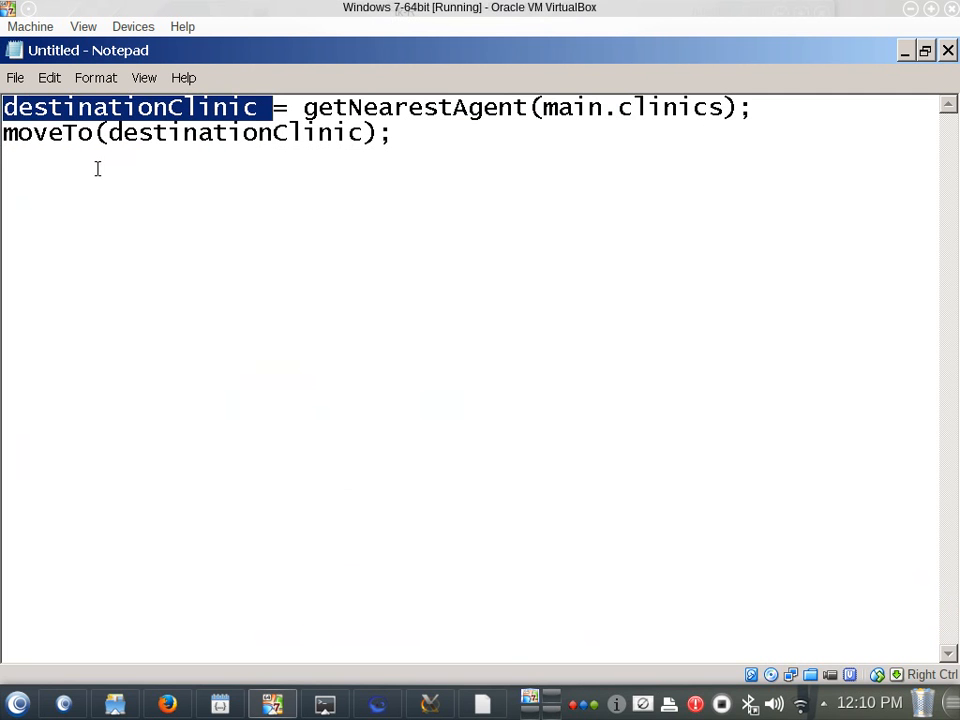
pyautogui.doubleClick(64, 143)
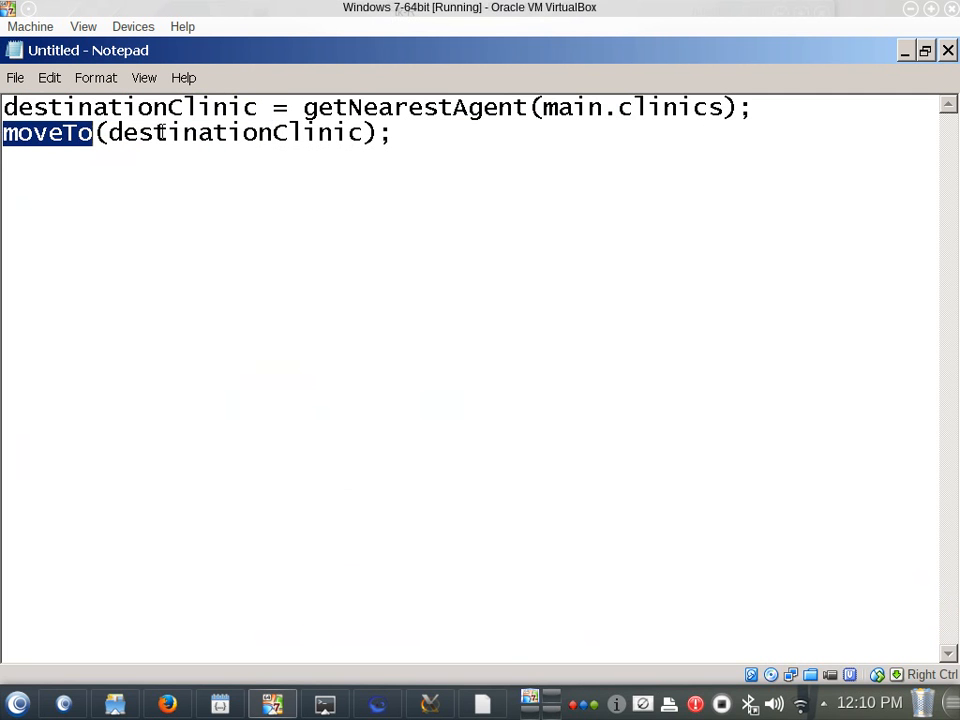
pyautogui.moveTo(94, 133); pyautogui.dragTo(392, 133)
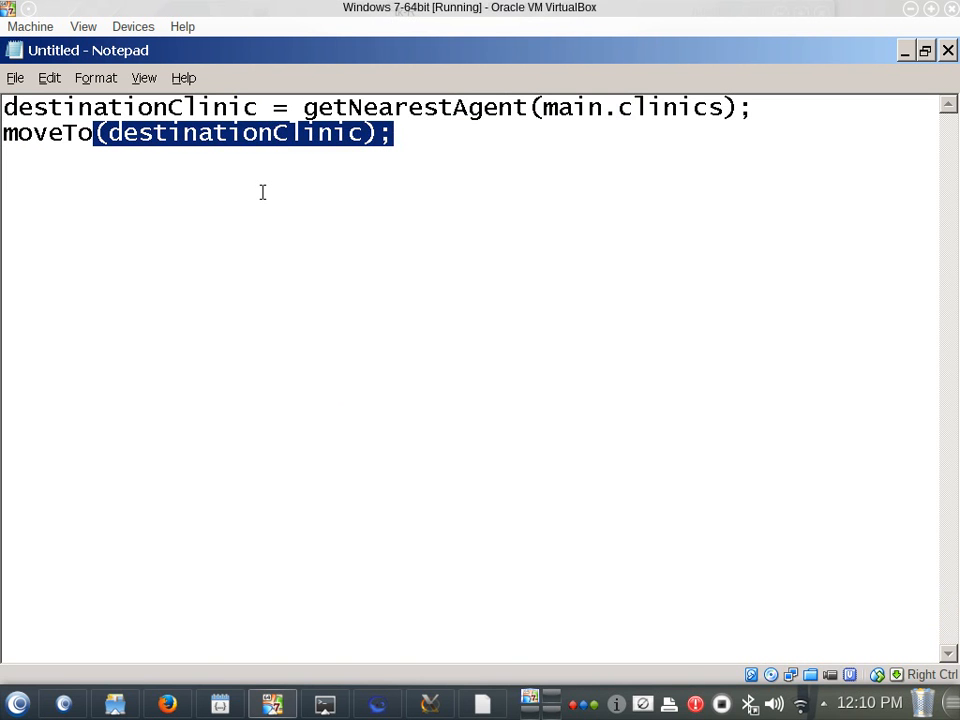
pyautogui.hotkey('alt', 'Tab')
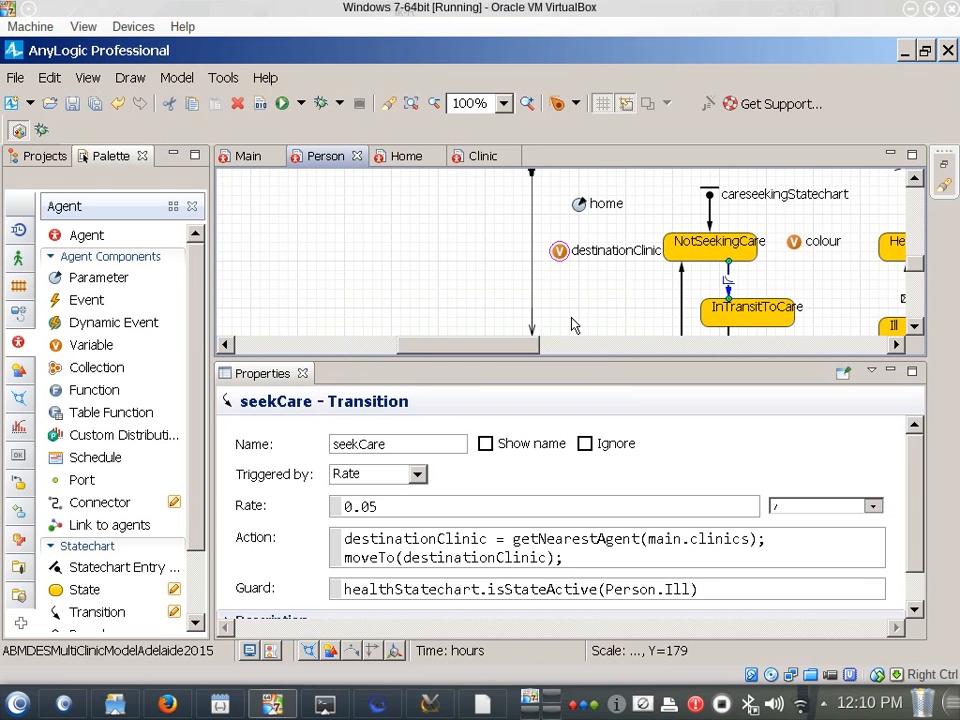
# Paste the copied seekCare action code into the entry action of the UnderCare state.
pyautogui.click(621, 293)
pyautogui.scroll(-3, 686, 285)
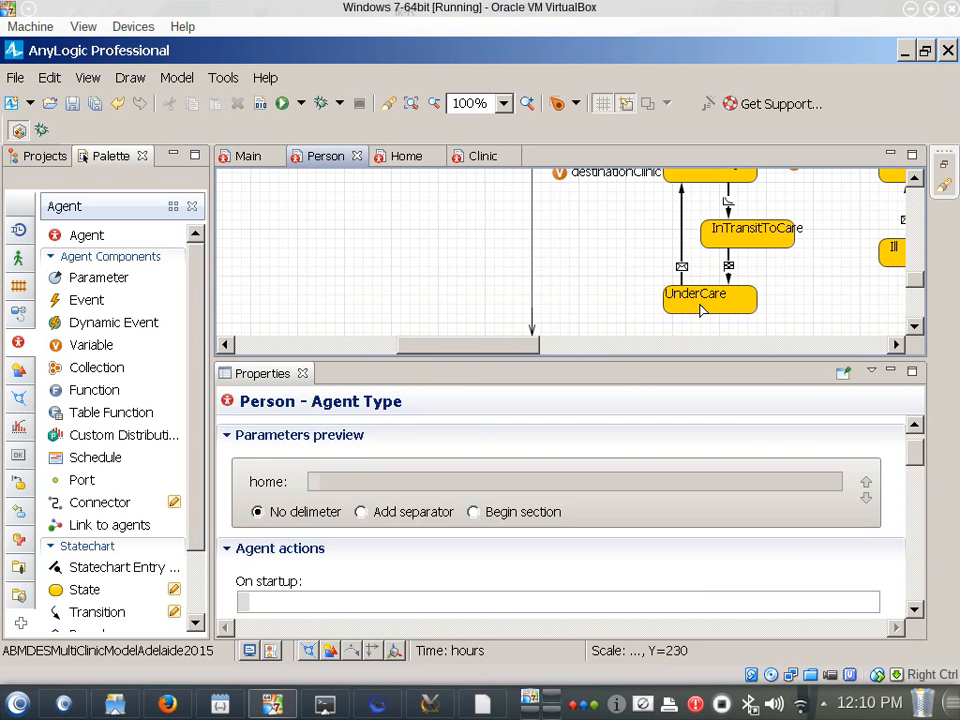
pyautogui.click(700, 302)
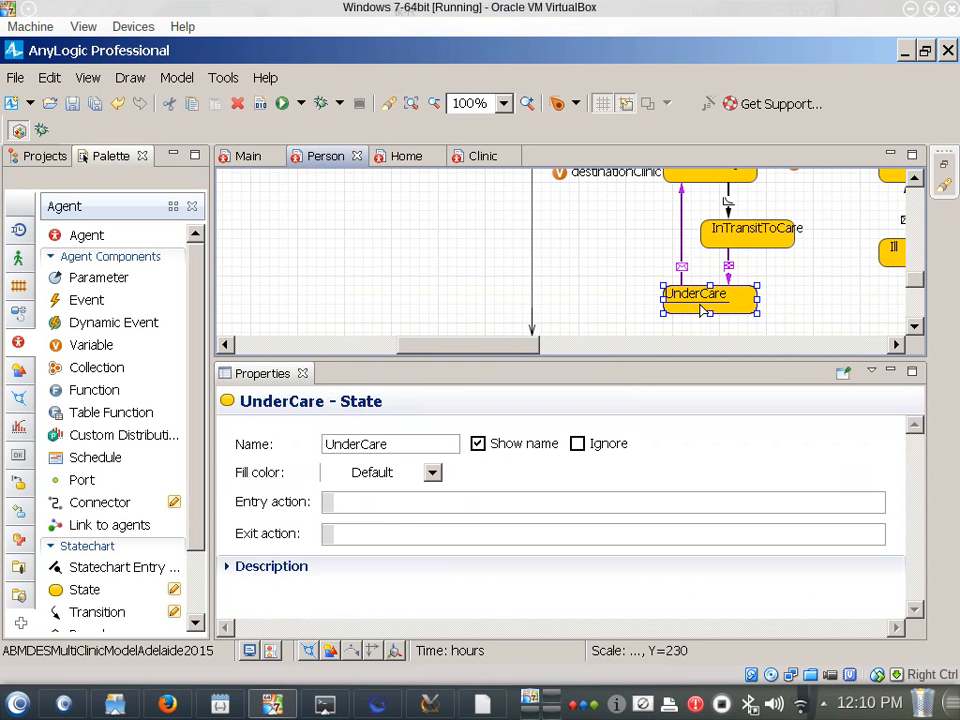
pyautogui.click(403, 502)
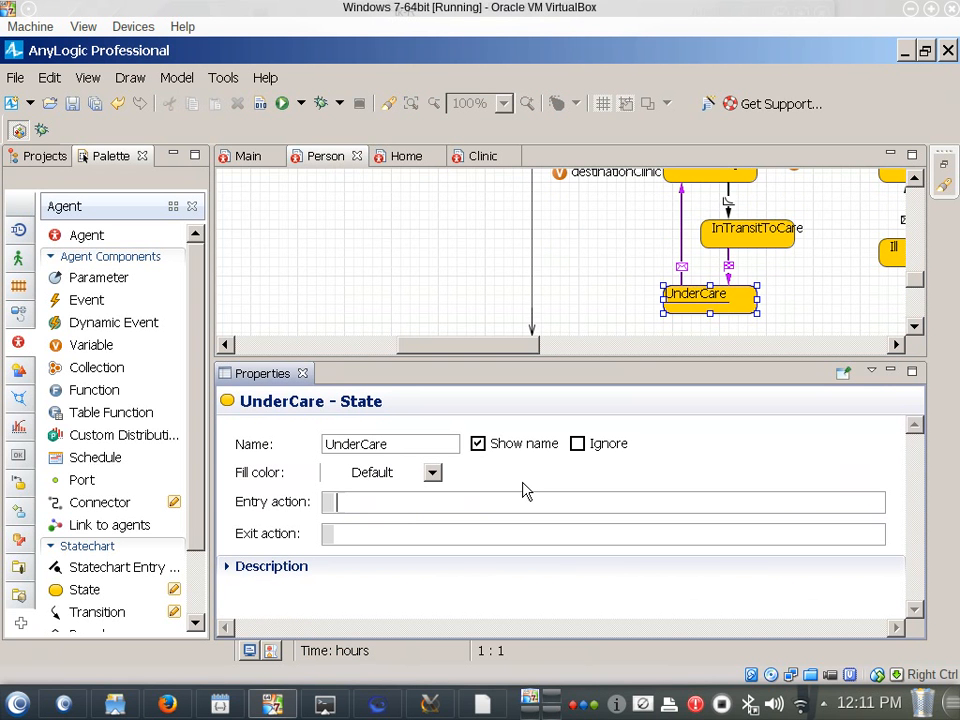
pyautogui.write('DESTINAT')
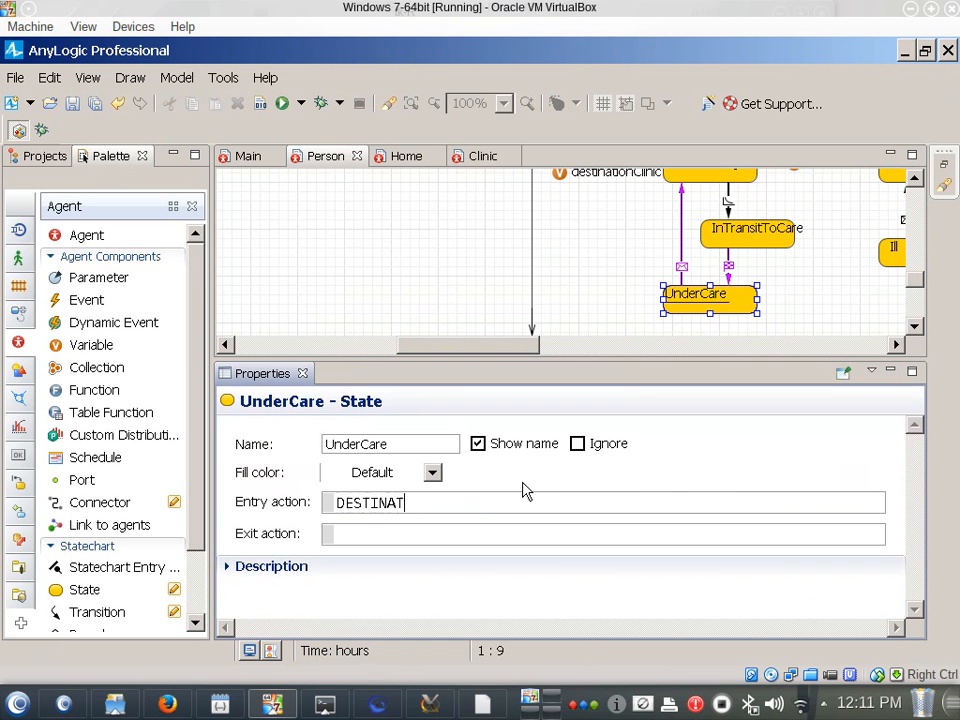
pyautogui.hotkey('ctrl', 'a')
pyautogui.press('BackSpace')
pyautogui.hotkey('ctrl', 'v')
# Trim the pasted UnderCare entry action down to the destinationClinic name and add a dot after it.
pyautogui.hotkey('shift', 'Up')
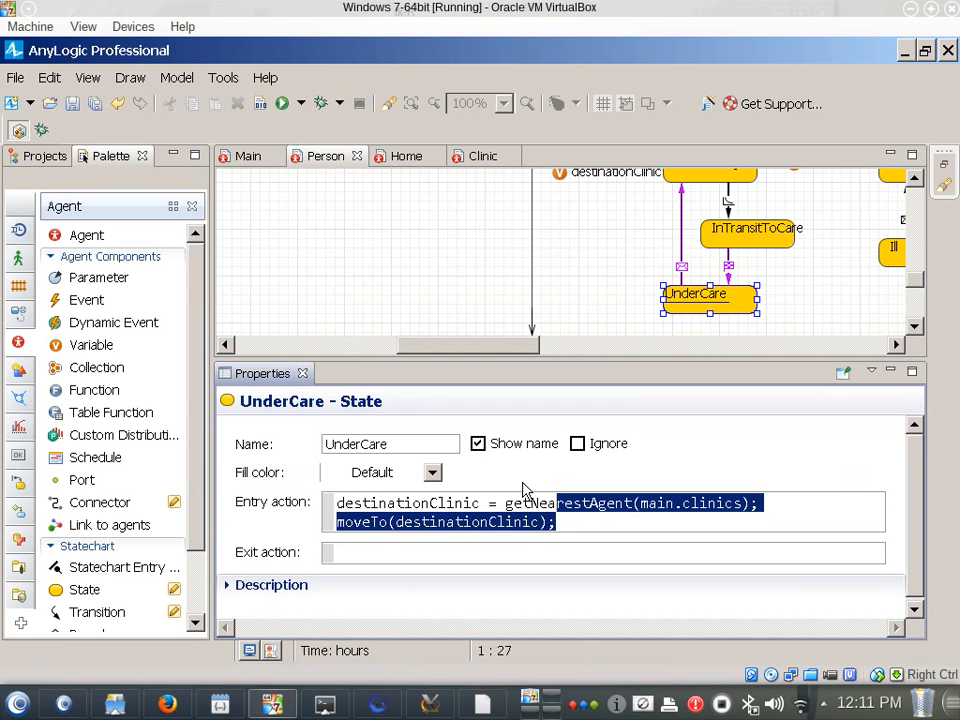
pyautogui.hotkey('shift', 'Left')
pyautogui.hotkey('shift', 'Left')
pyautogui.hotkey('shift', 'Left')
pyautogui.hotkey('shift', 'Left')
pyautogui.hotkey('shift', 'Left')
pyautogui.hotkey('shift', 'Left')
pyautogui.hotkey('shift', 'Left')
pyautogui.hotkey('shift', 'Left')
pyautogui.hotkey('shift', 'Left')
pyautogui.write('.')
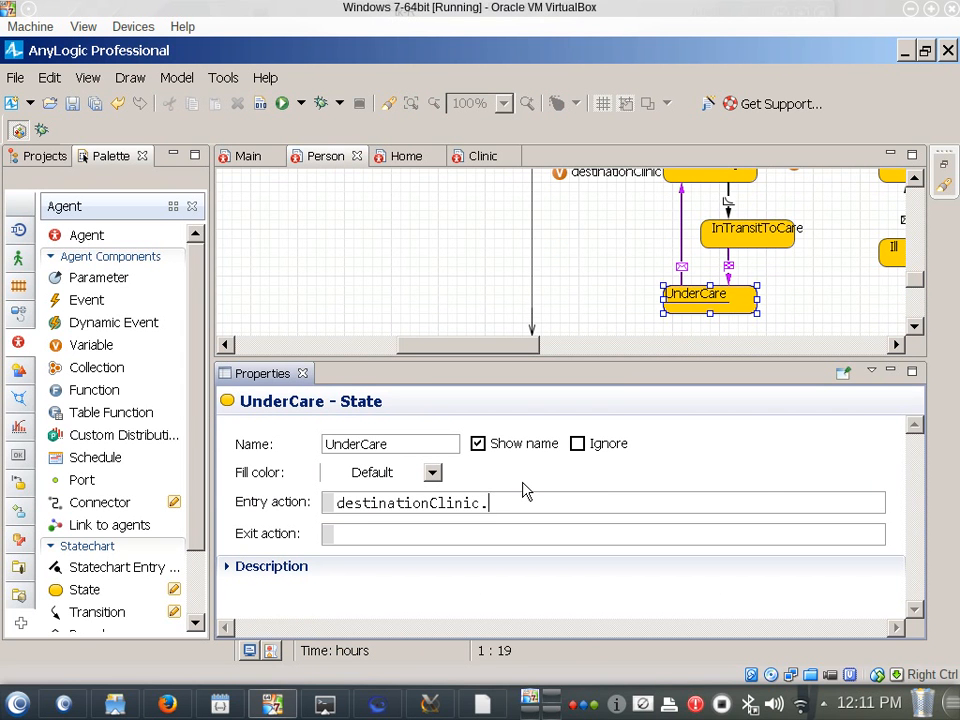
# Complete the UnderCare entry action with a take call so it reads destinationClinic.take(this);.
pyautogui.press('Tab')
pyautogui.write('take')
pyautogui.press('BackSpace')
pyautogui.press('BackSpace')
pyautogui.press('BackSpace')
pyautogui.press('BackSpace')
pyautogui.click(520, 505)
pyautogui.write('take(this);')
# Build the model and go to the code location of the listed error.
pyautogui.click(264, 107)
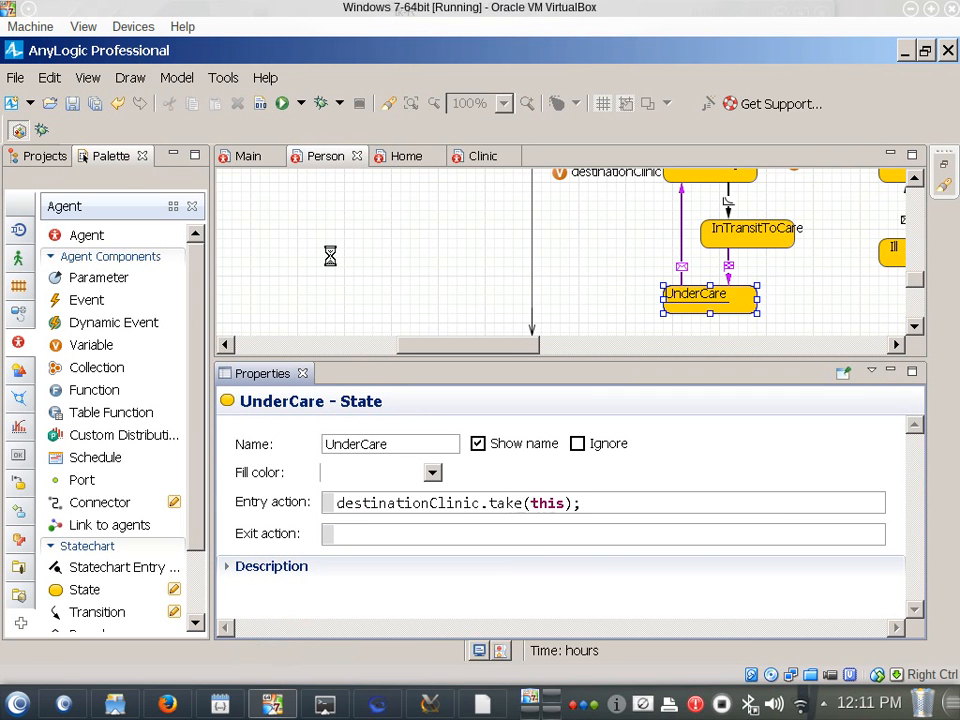
pyautogui.click(476, 230)
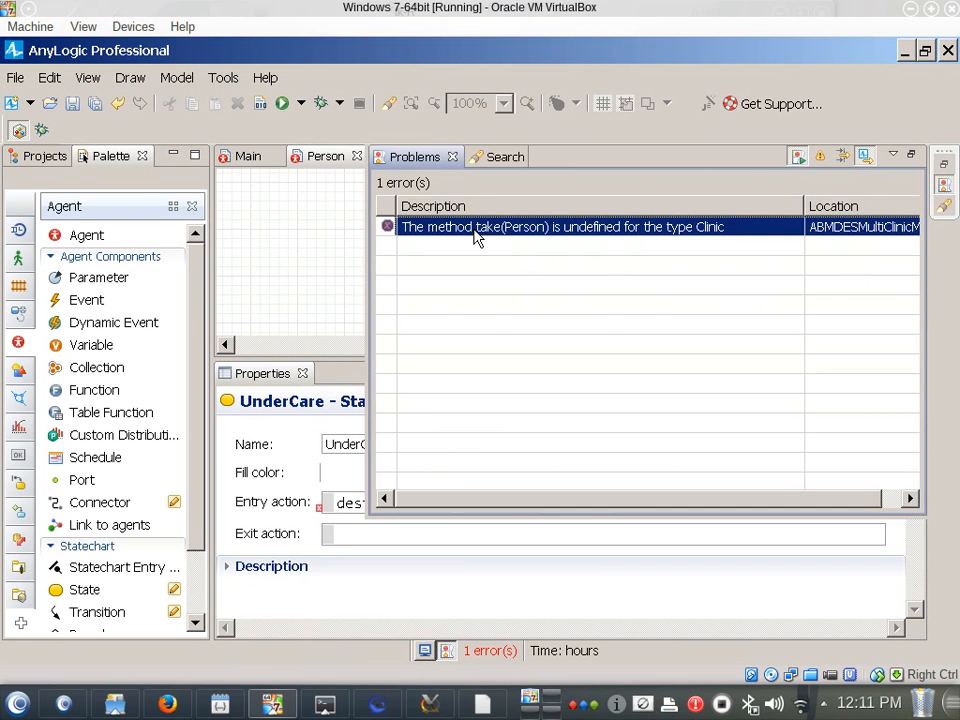
pyautogui.doubleClick(476, 230)
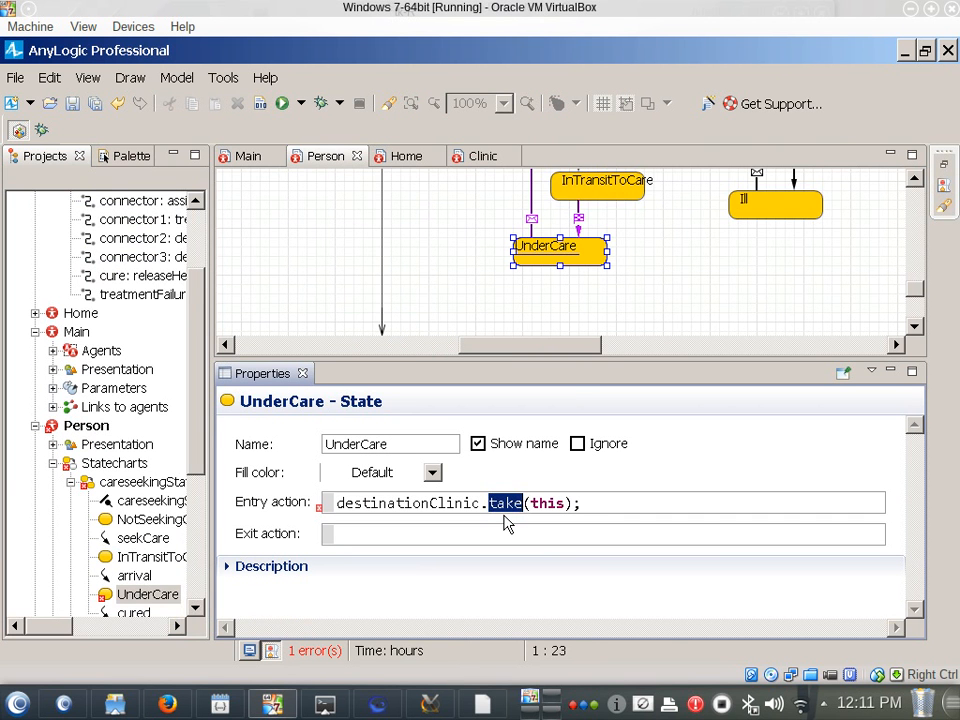
# Insert walkIns and a dot before take so the UnderCare entry action reads destinationClinic.walkIns.take(this);.
pyautogui.press('Left')
pyautogui.press('Left')
pyautogui.press('Left')
pyautogui.press('Left')
pyautogui.write('walkin')
pyautogui.press('BackSpace')
pyautogui.press('BackSpace')
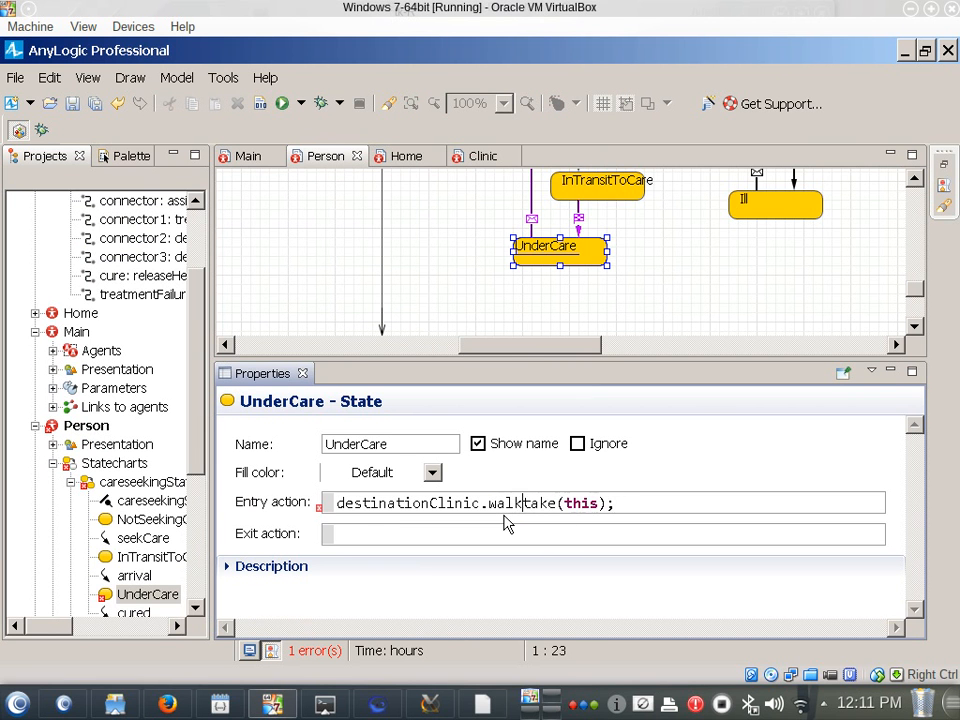
pyautogui.press('Left')
pyautogui.write('Ins>')
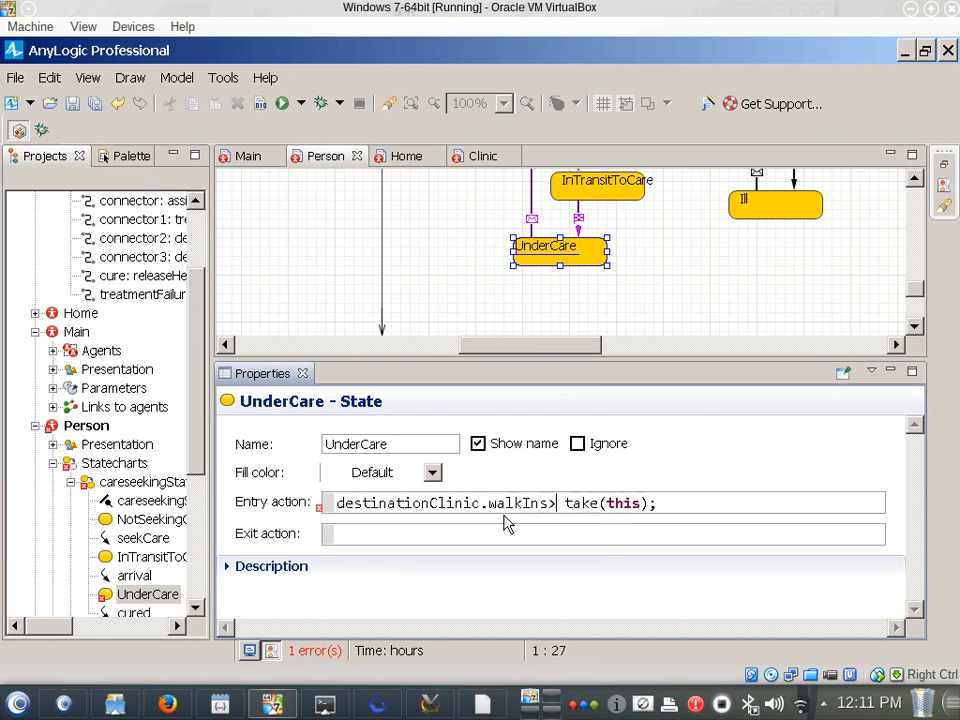
pyautogui.press('Right')
pyautogui.press('BackSpace')
pyautogui.press('BackSpace')
pyautogui.write(',')
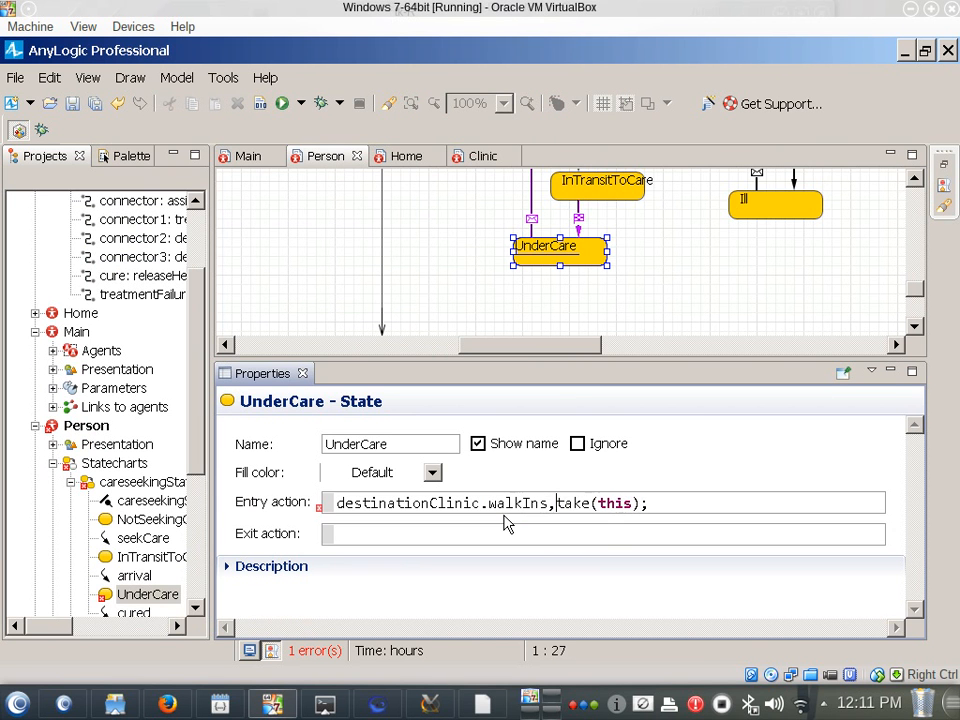
pyautogui.press('BackSpace')
pyautogui.write('.')
# Save the model and build it again with the corrected entry action.
pyautogui.hotkey('ctrl', 's')
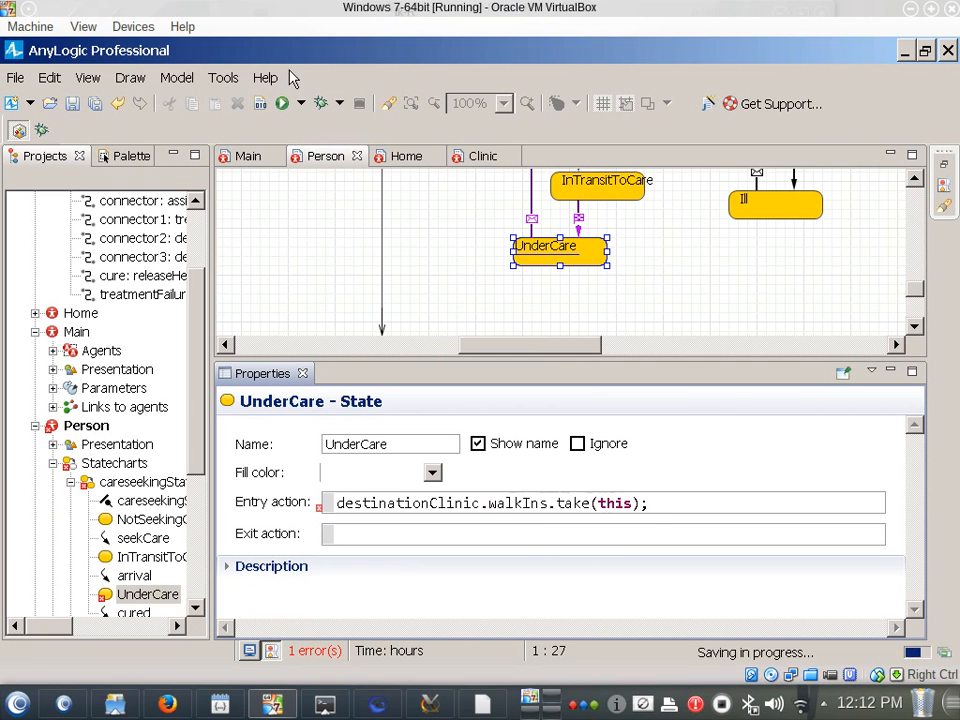
pyautogui.click(261, 107)
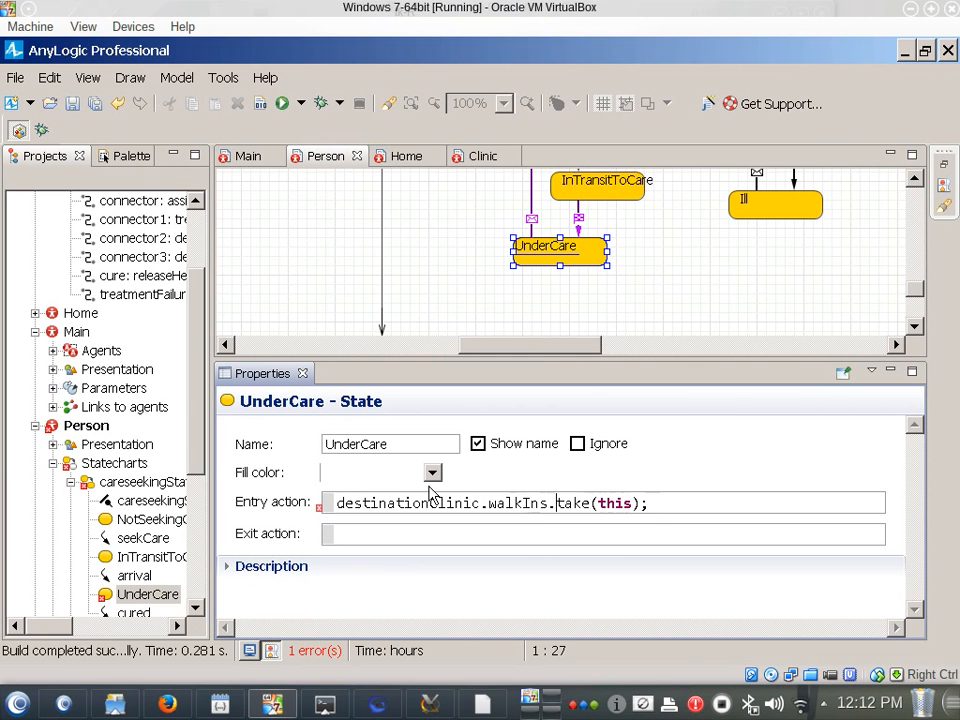
# Copy the UnderCare state's entry action and replace all the text in Notepad with it.
pyautogui.doubleClick(517, 503)
pyautogui.hotkey('ctrl', 'a')
pyautogui.hotkey('ctrl', 'c')
pyautogui.hotkey('alt', 'Tab')
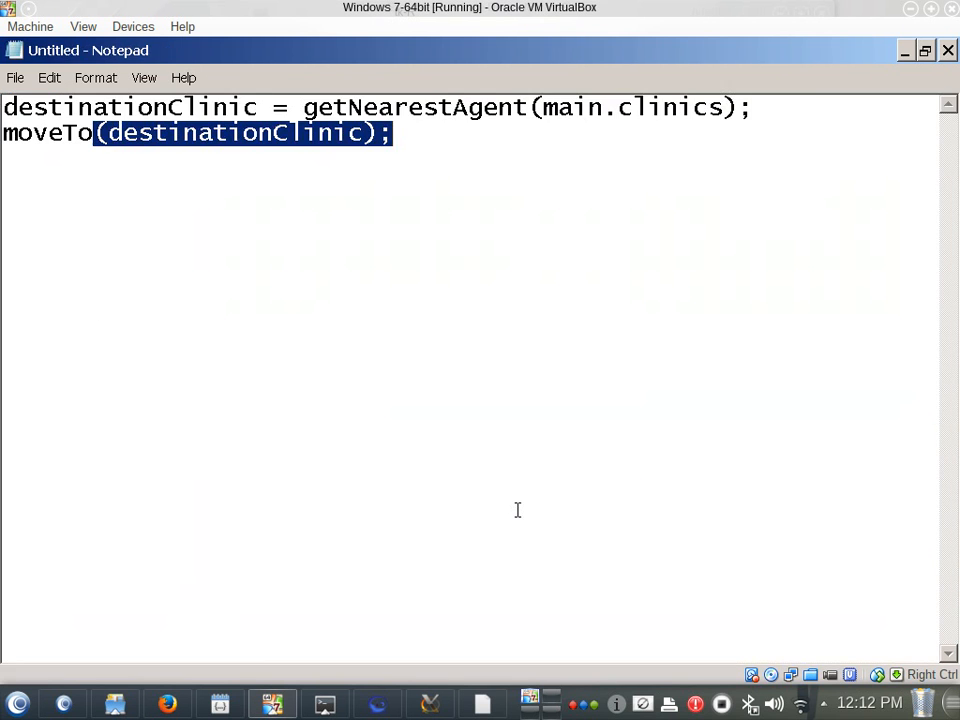
pyautogui.press('Up')
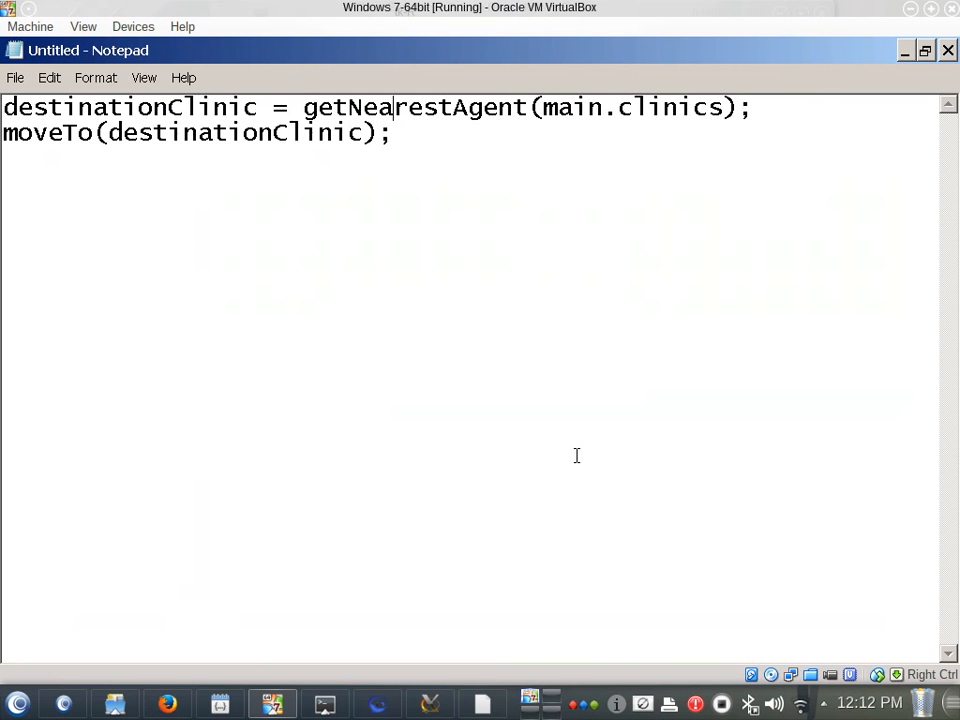
pyautogui.hotkey('ctrl', 'Left')
pyautogui.press('Home')
pyautogui.hotkey('ctrl', 'a')
pyautogui.hotkey('ctrl', 'v')
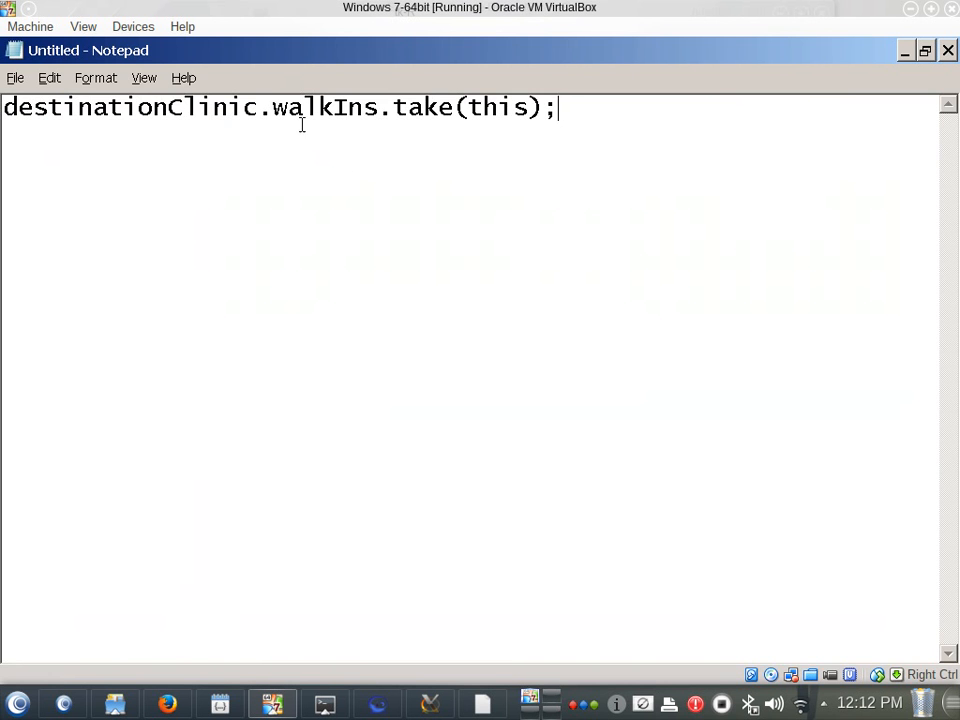
# Switch to AnyLogic and inspect the walkIns Enter block in the Clinic flowchart, comparing it with the noted code.
pyautogui.hotkey('alt', 'Tab')
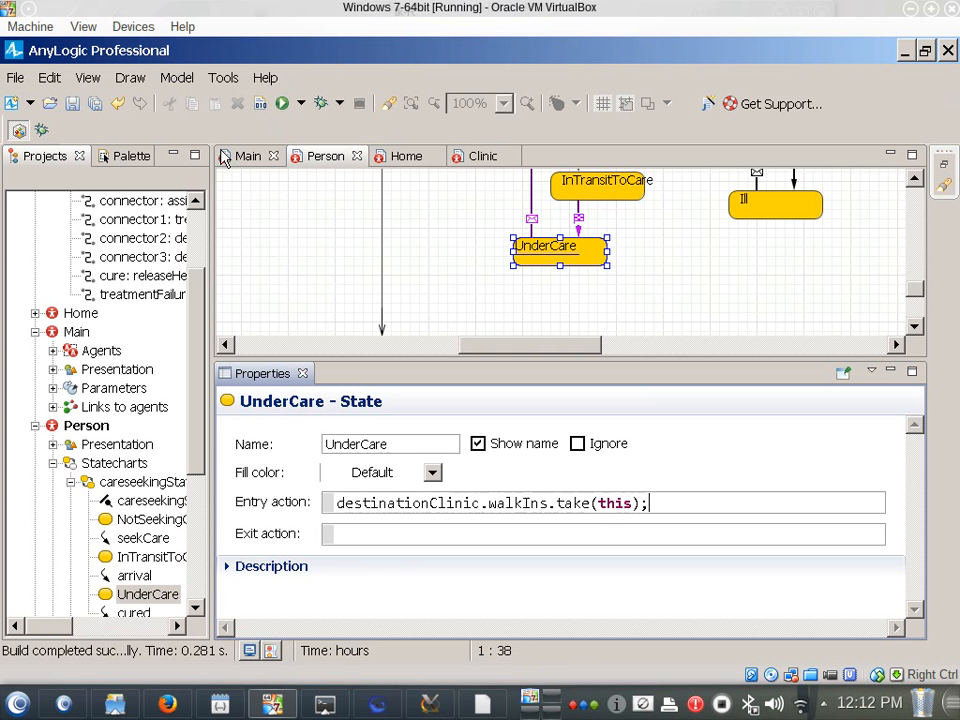
pyautogui.click(482, 156)
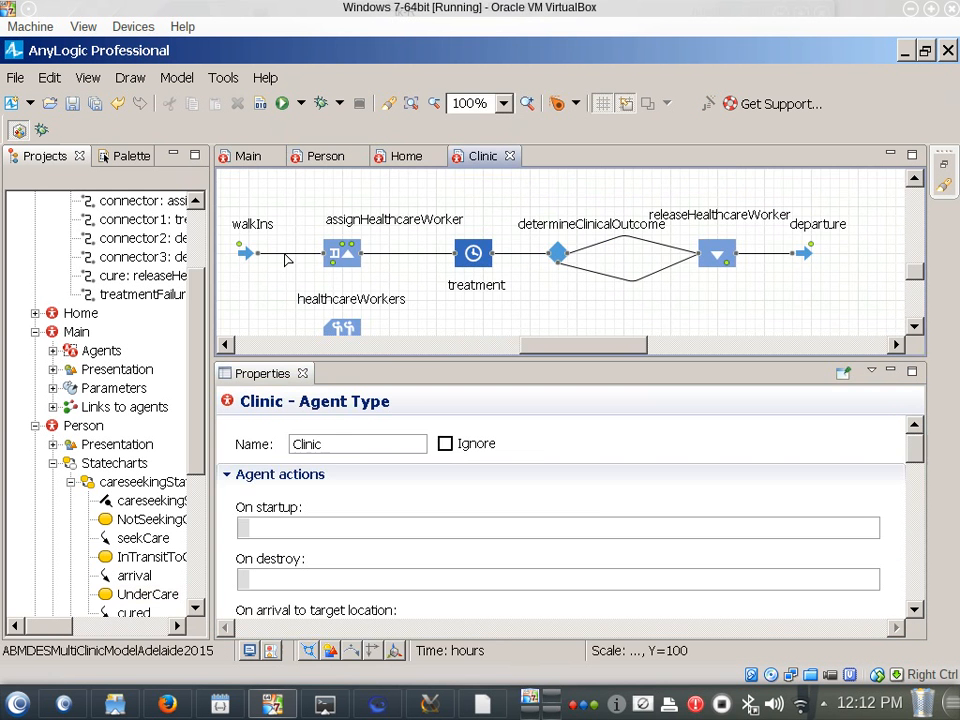
pyautogui.click(250, 253)
pyautogui.hotkey('alt', 'Tab')
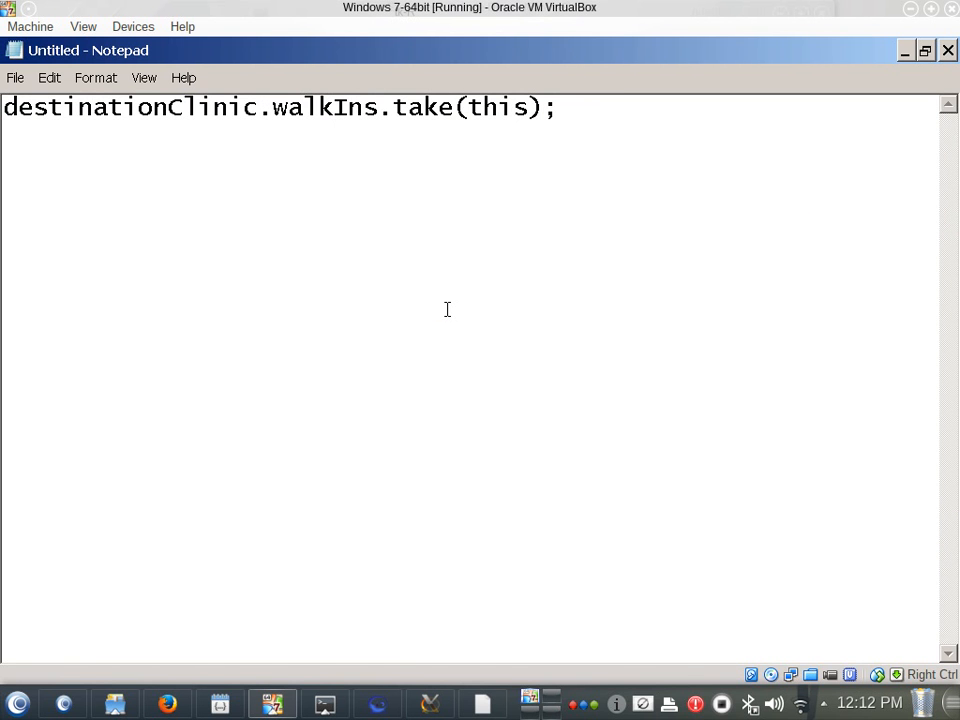
pyautogui.hotkey('alt', 'Tab')
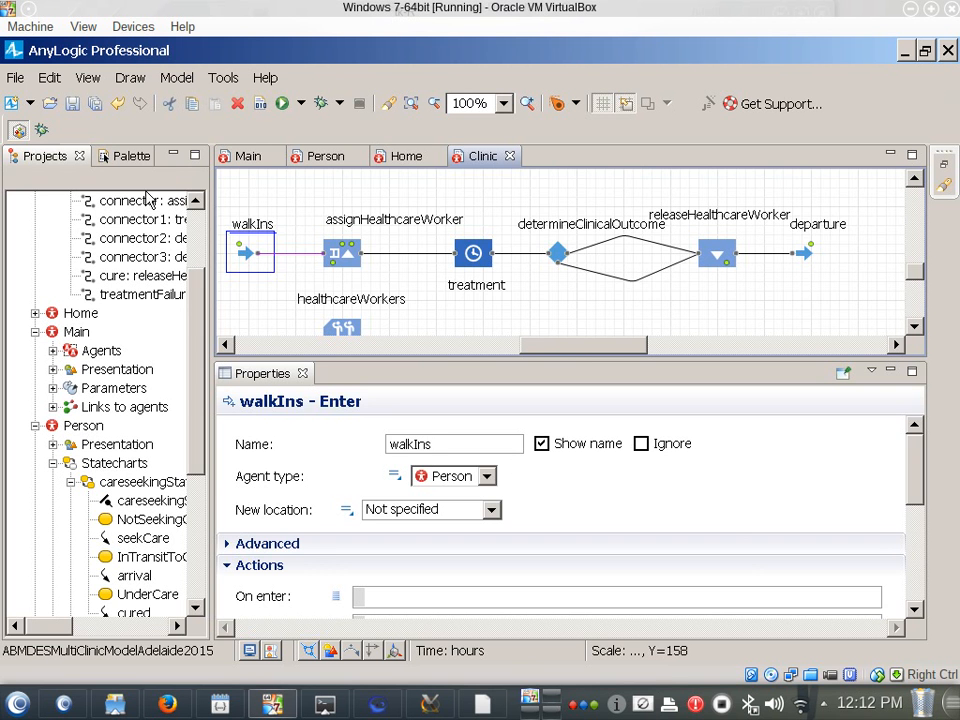
# Copy the whole action code of the seekCare transition in the Person statechart and switch to Notepad.
pyautogui.click(330, 156)
pyautogui.scroll(1, 630, 238)
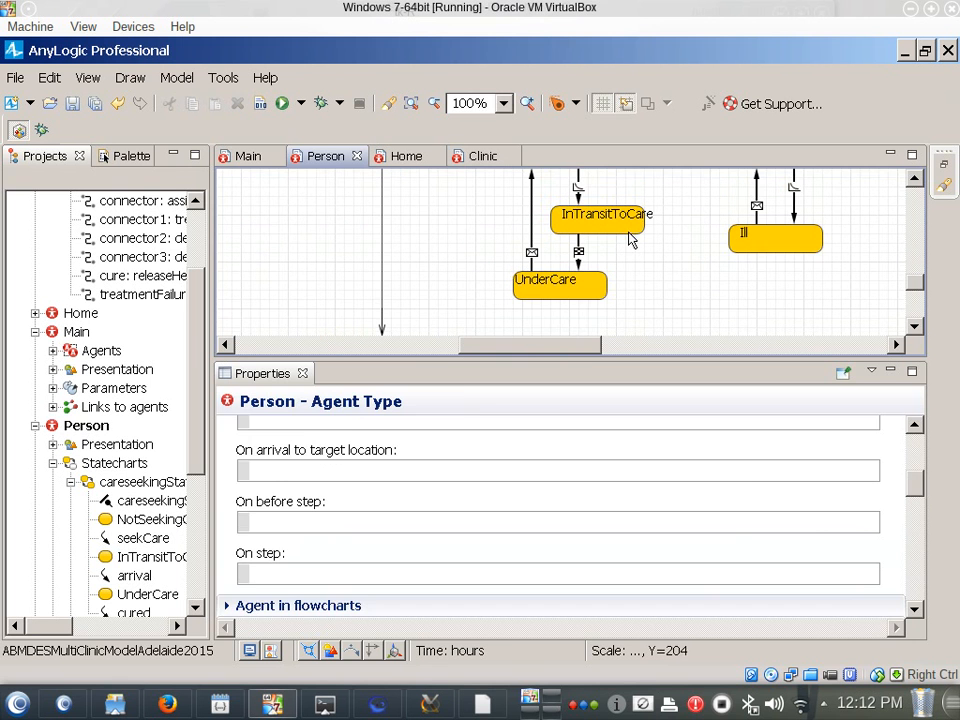
pyautogui.scroll(1, 629, 233)
pyautogui.click(579, 201)
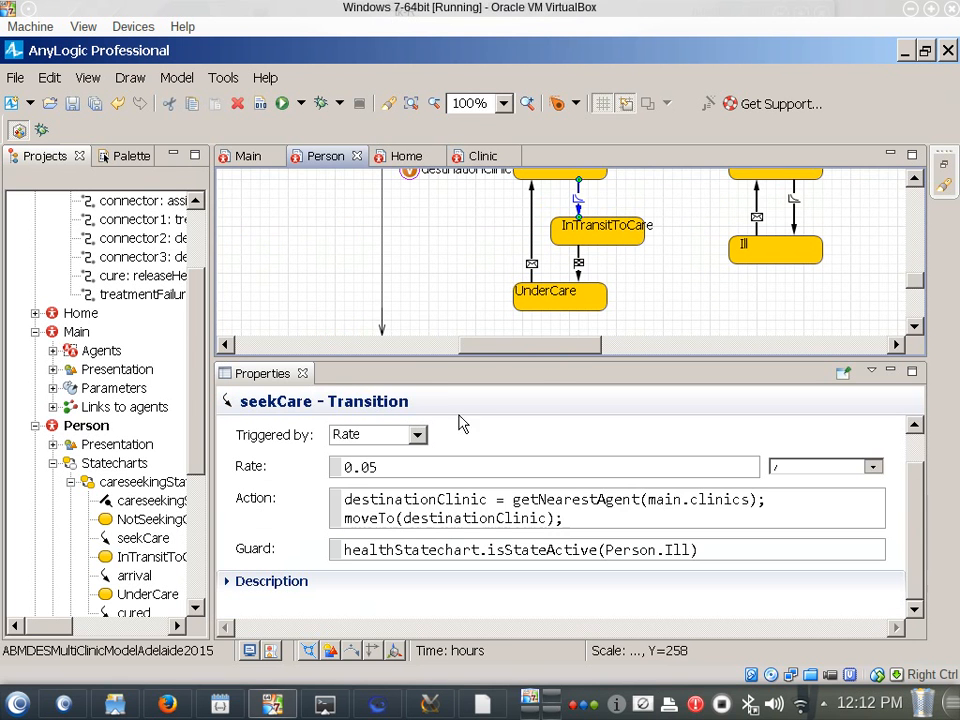
pyautogui.click(445, 510)
pyautogui.hotkey('ctrl', 'a')
pyautogui.hotkey('ctrl', 'c')
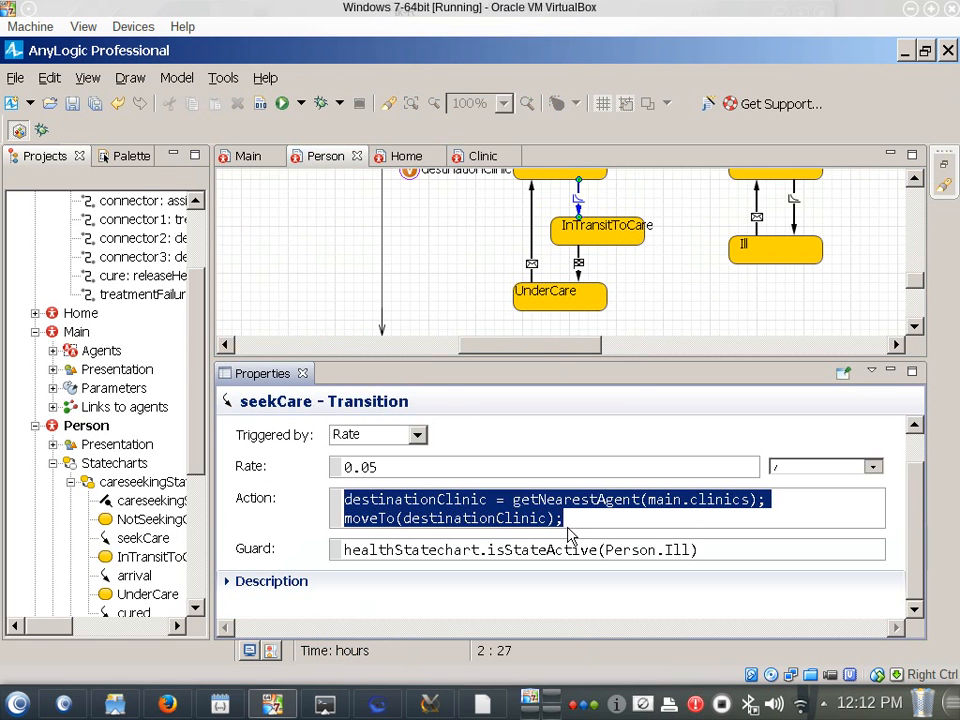
pyautogui.hotkey('alt', 'Tab')
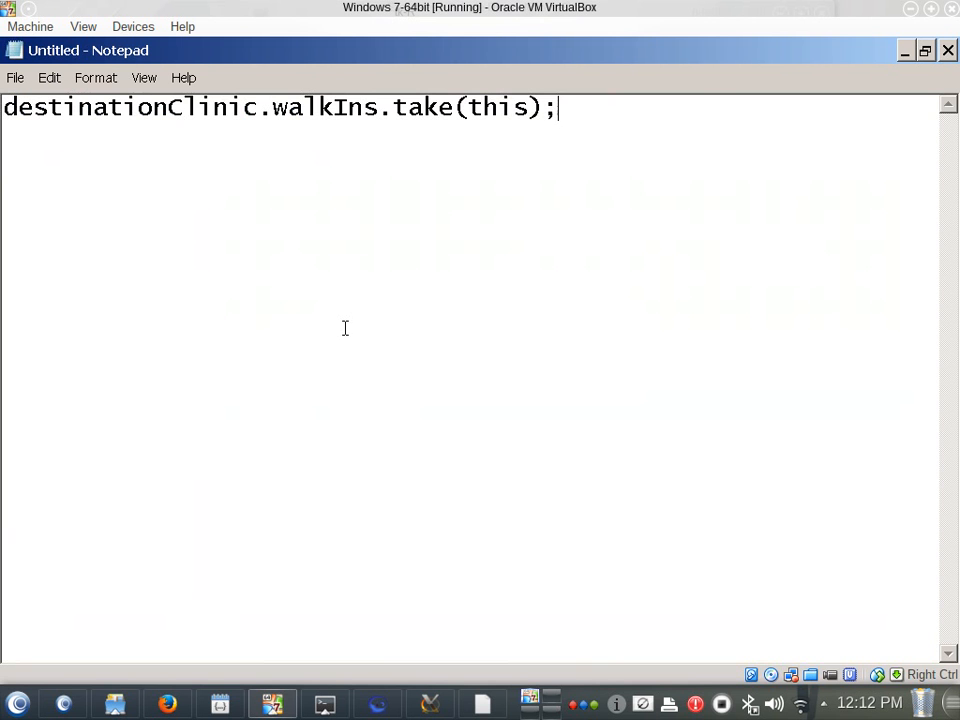
# Insert the heading 'when entering "UnderCAre" state' above the walkIns.take line, leaving a blank line above it.
pyautogui.press('Home')
pyautogui.press('Return')
pyautogui.press('Up')
pyautogui.write('when ente')
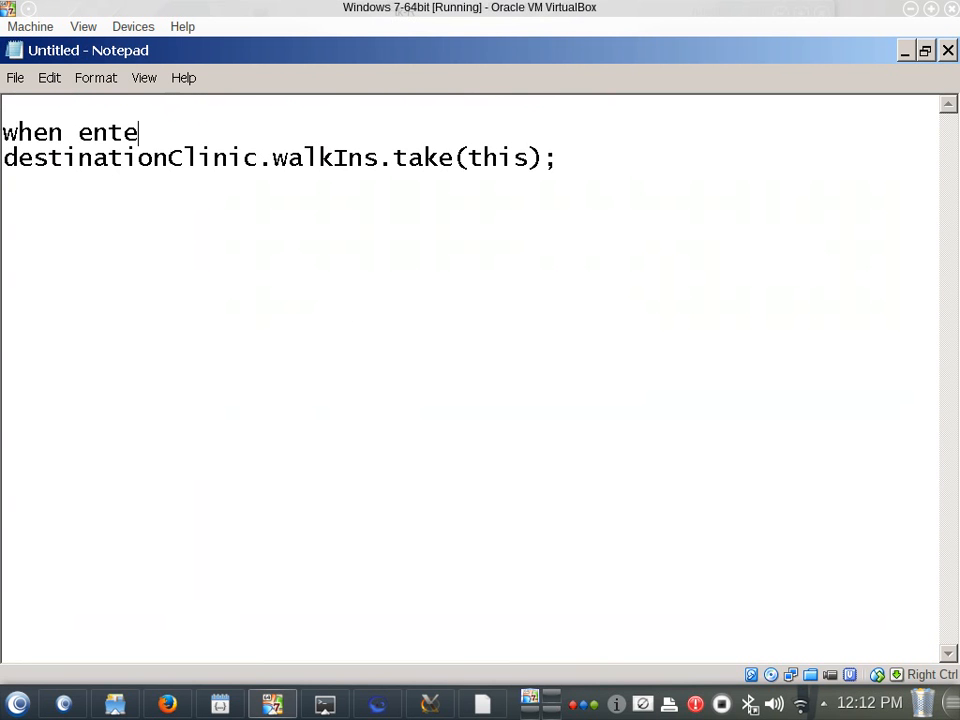
pyautogui.write('ring "UnderCAre"')
pyautogui.press('BackSpace')
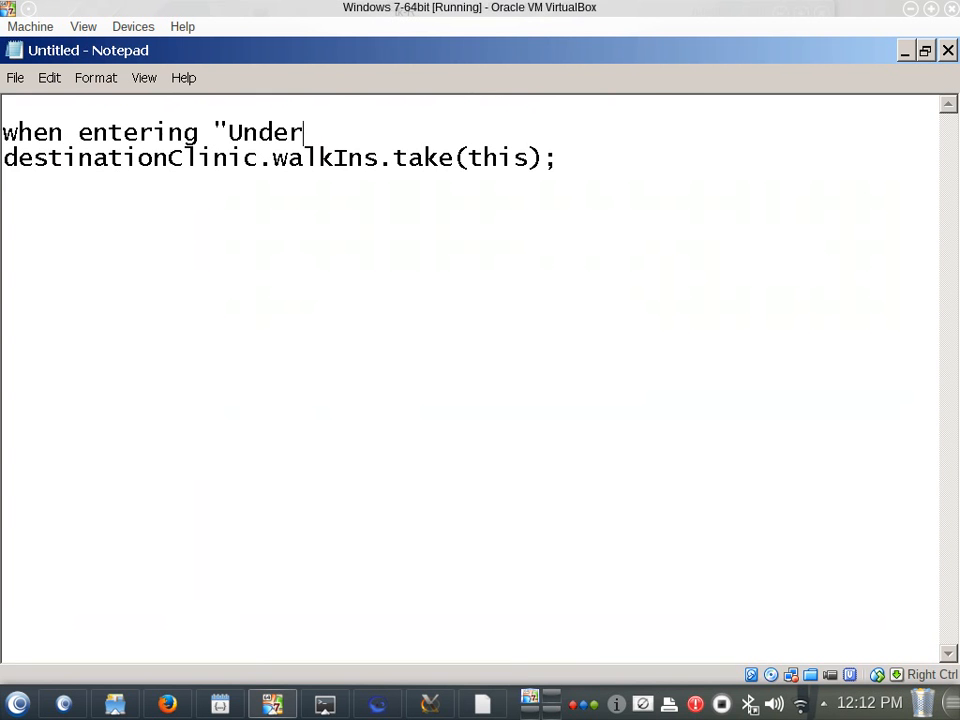
pyautogui.write('CAre" state')
# Paste the copied transition code above the heading, with a blank line after it and an empty line before it.
pyautogui.press('Up')
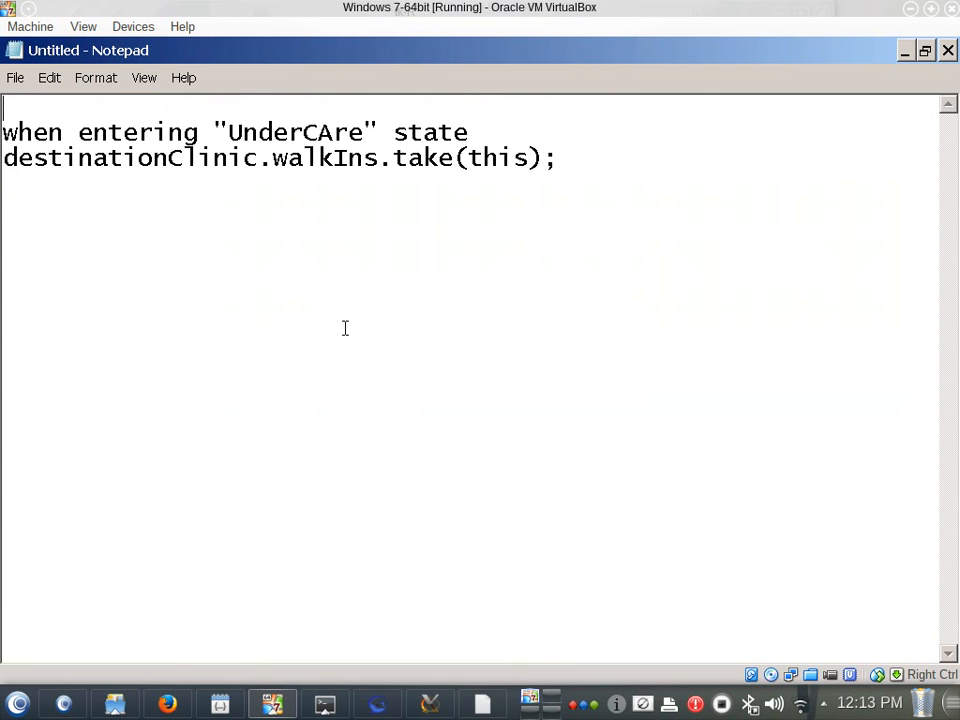
pyautogui.hotkey('ctrl', 'v')
pyautogui.press('Return')
pyautogui.press('Up')
pyautogui.press('Return')
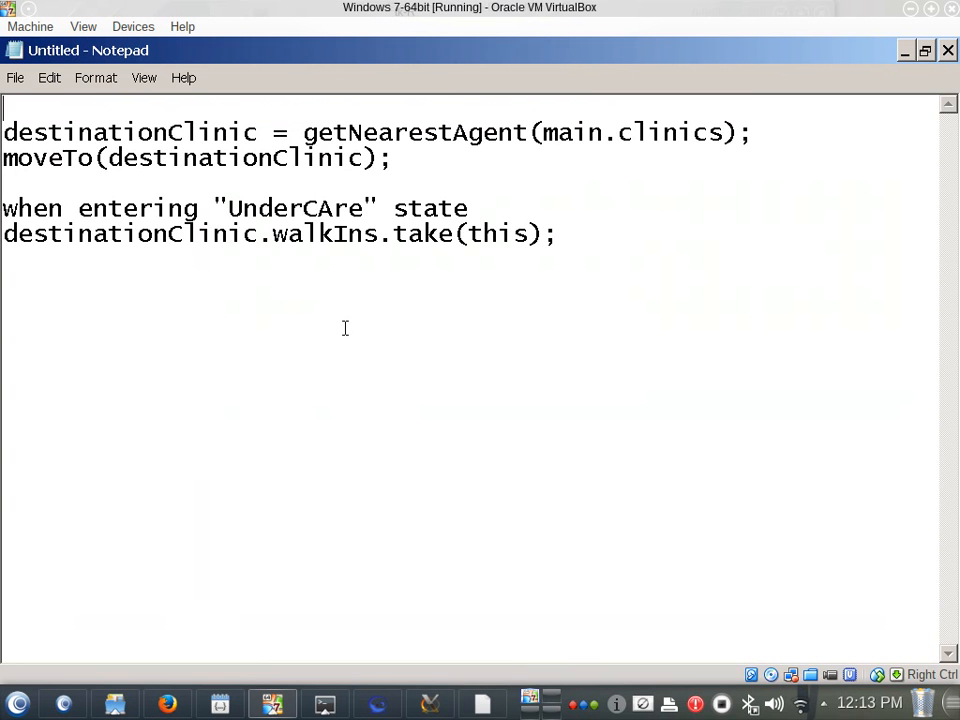
# Enter the heading 'For the transition to "InTransitToCare"' on the empty first line.
pyautogui.write('For the ')
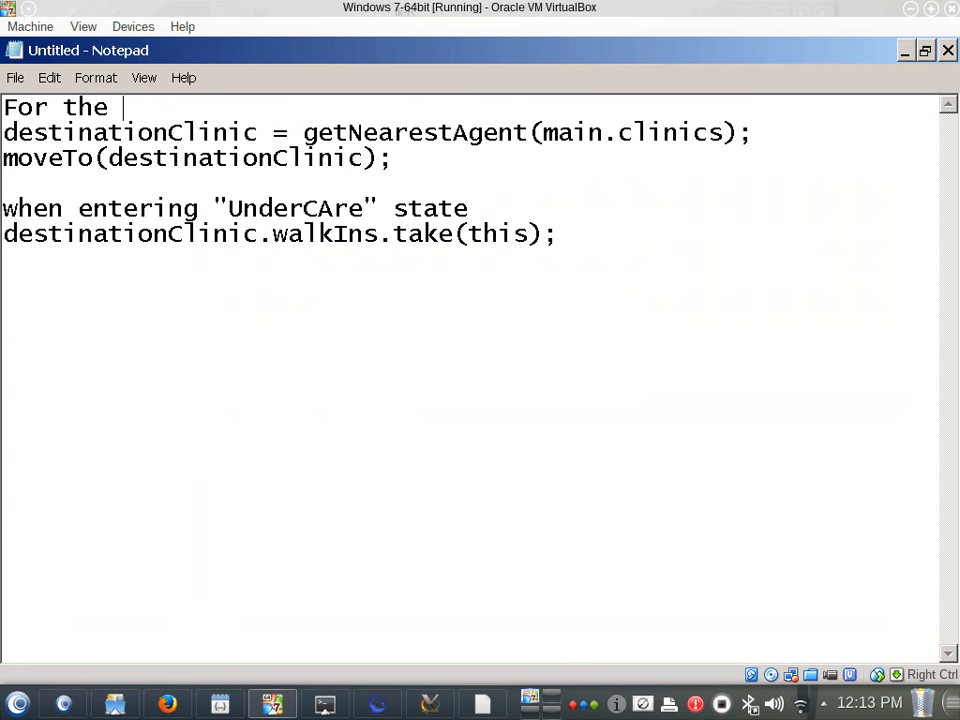
pyautogui.write('transition to')
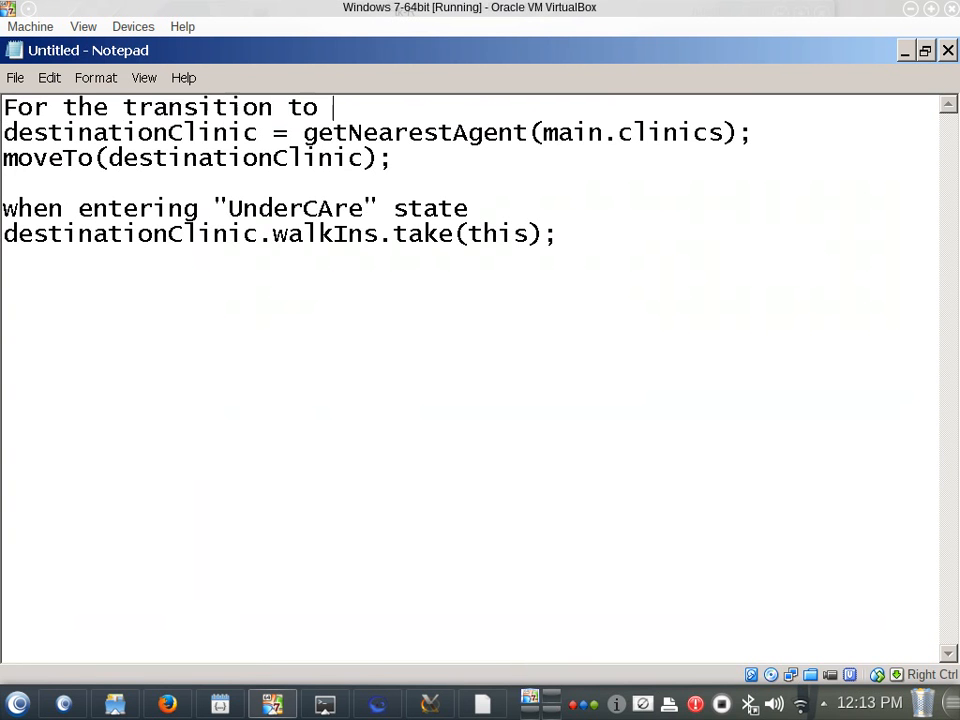
pyautogui.hotkey('alt', 'Tab')
pyautogui.hotkey('alt', 'Tab')
pyautogui.write('"InTransit')
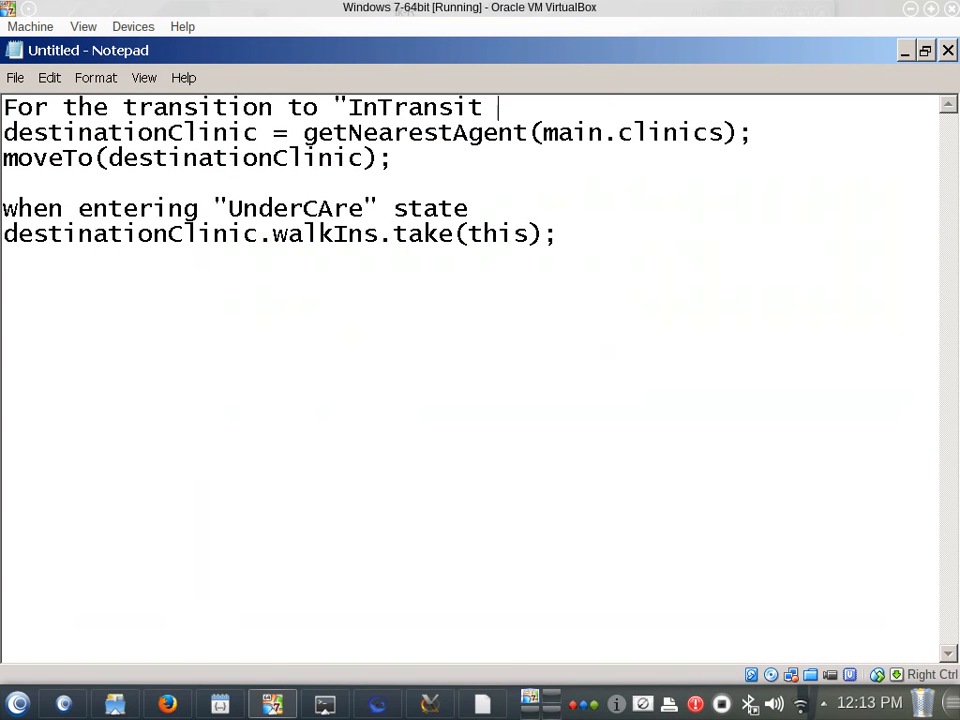
pyautogui.press('BackSpace')
pyautogui.write('ToCare"')
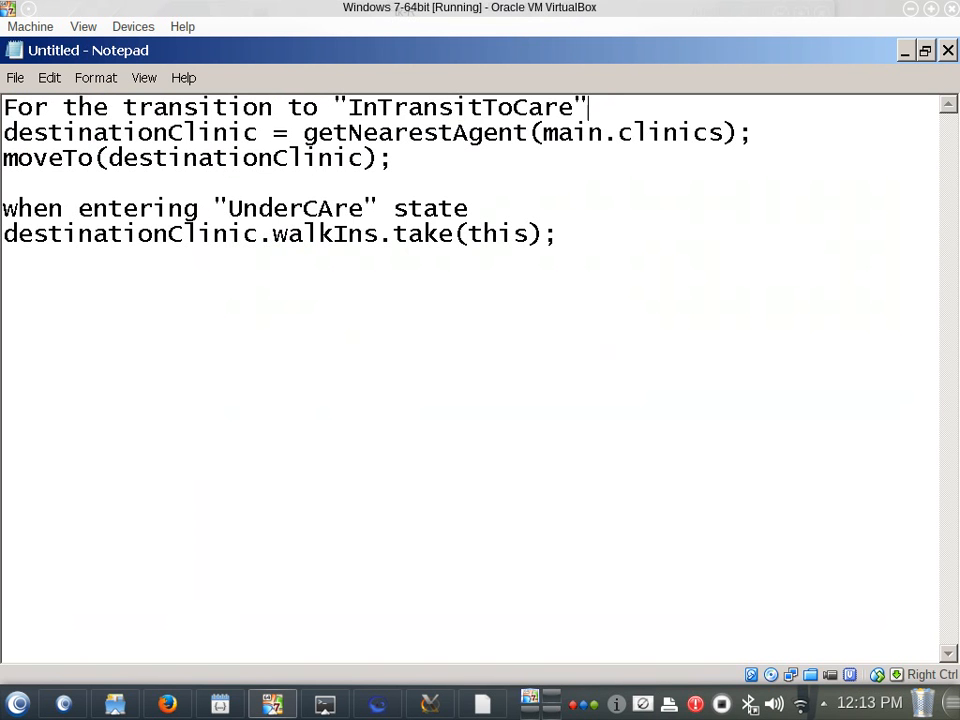
# Correct the capitalisation of the state name in the second heading to "UnderCare".
pyautogui.click(573, 134)
pyautogui.press('Down')
pyautogui.press('Down')
pyautogui.press('Down')
pyautogui.press('Left')
pyautogui.press('Left')
pyautogui.press('Left')
pyautogui.press('Left')
pyautogui.press('Left')
pyautogui.press('Left')
pyautogui.press('Left')
pyautogui.press('Left')
pyautogui.press('Left')
pyautogui.press('Left')
pyautogui.press('Left')
pyautogui.press('Right')
pyautogui.hotkey('shift', 'Right')
pyautogui.write('a')
# Highlight destinationClinic in the notes, inspect that variable's properties in the AnyLogic Person diagram, and return to full-size Notepad.
pyautogui.doubleClick(120, 133)
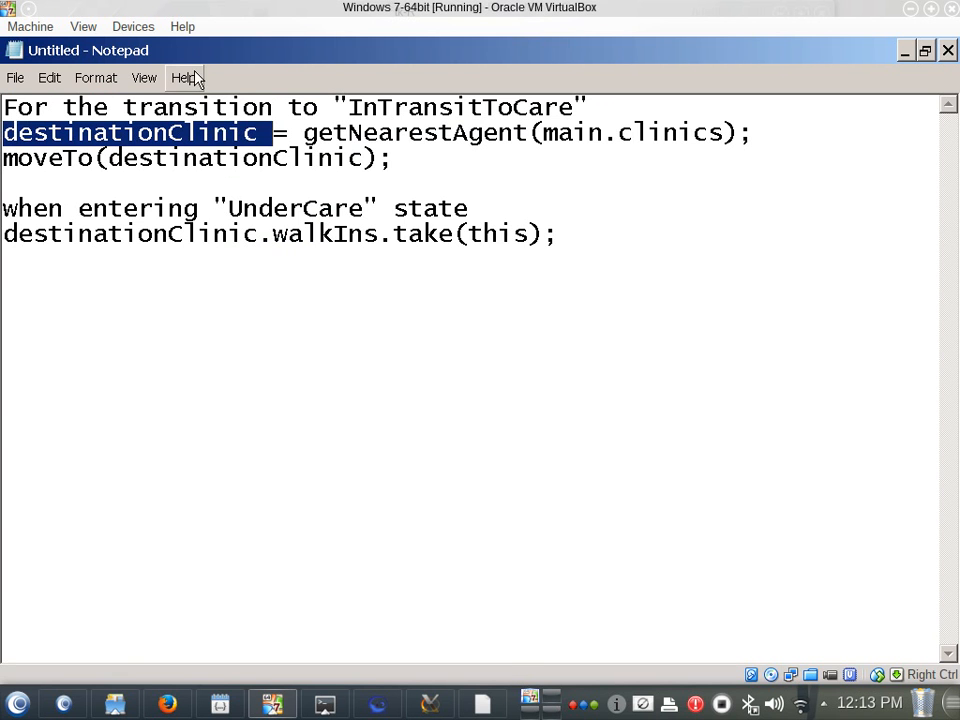
pyautogui.moveTo(201, 62); pyautogui.dragTo(330, 379)
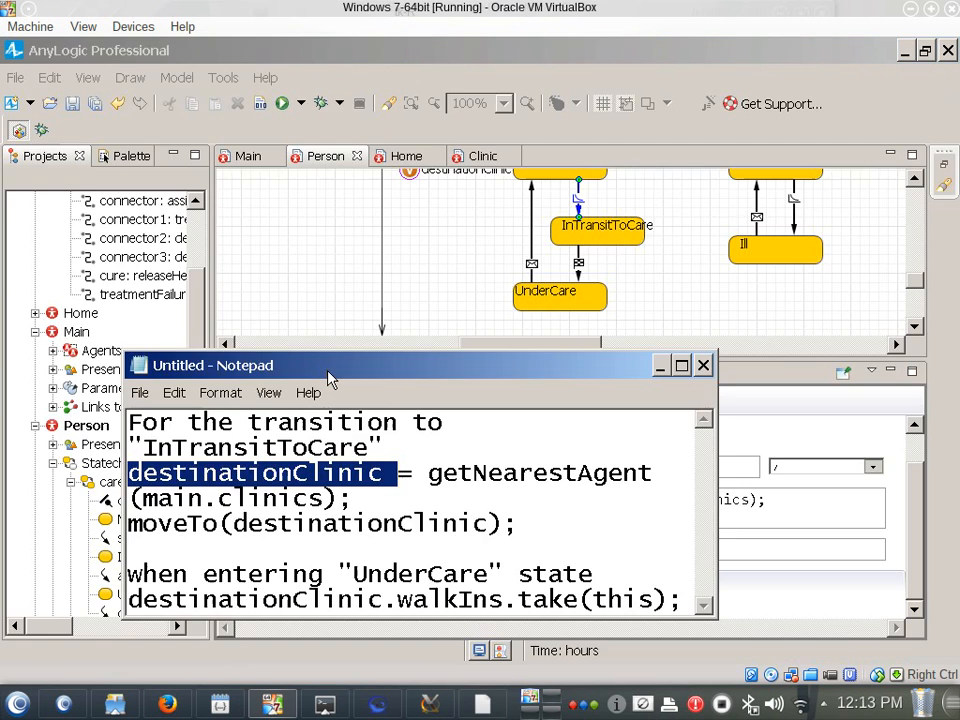
pyautogui.click(424, 300)
pyautogui.click(433, 285)
pyautogui.scroll(1, 420, 272)
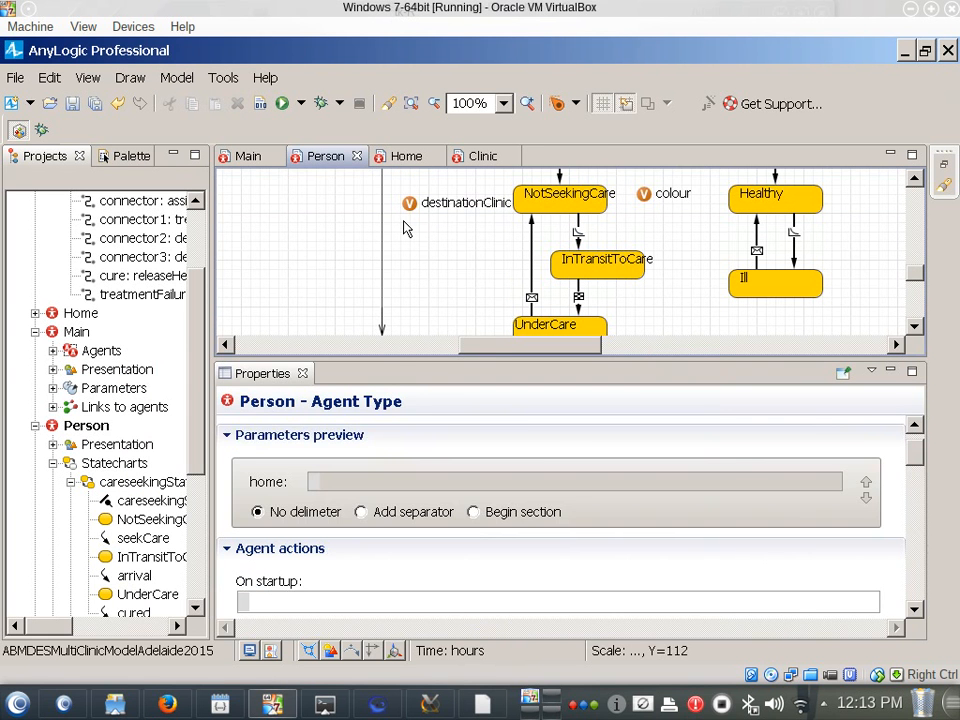
pyautogui.click(430, 203)
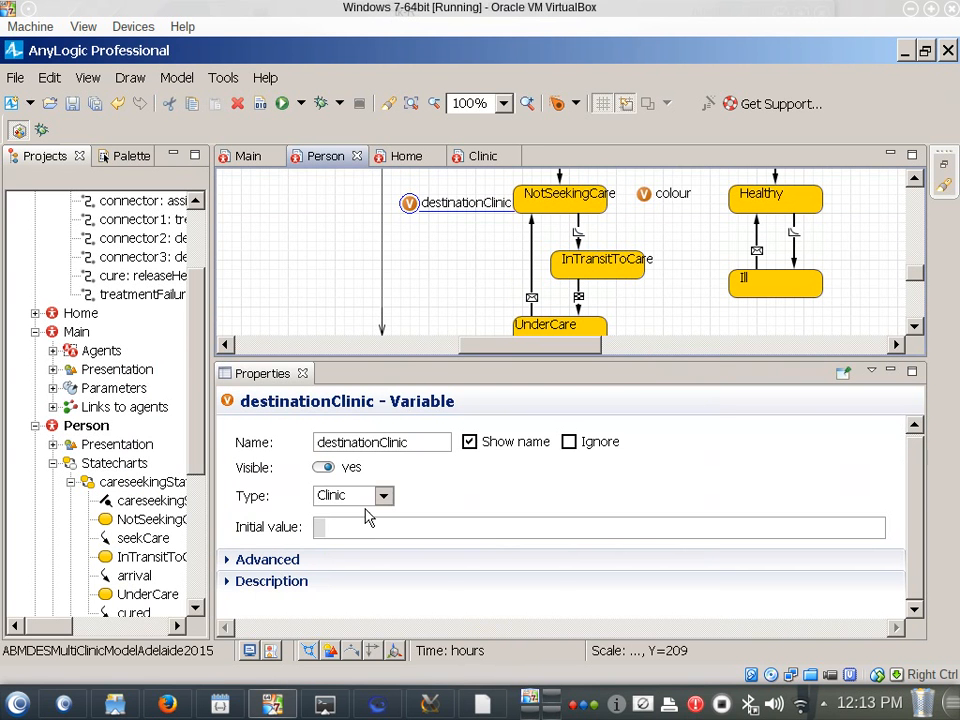
pyautogui.hotkey('alt', 'Tab')
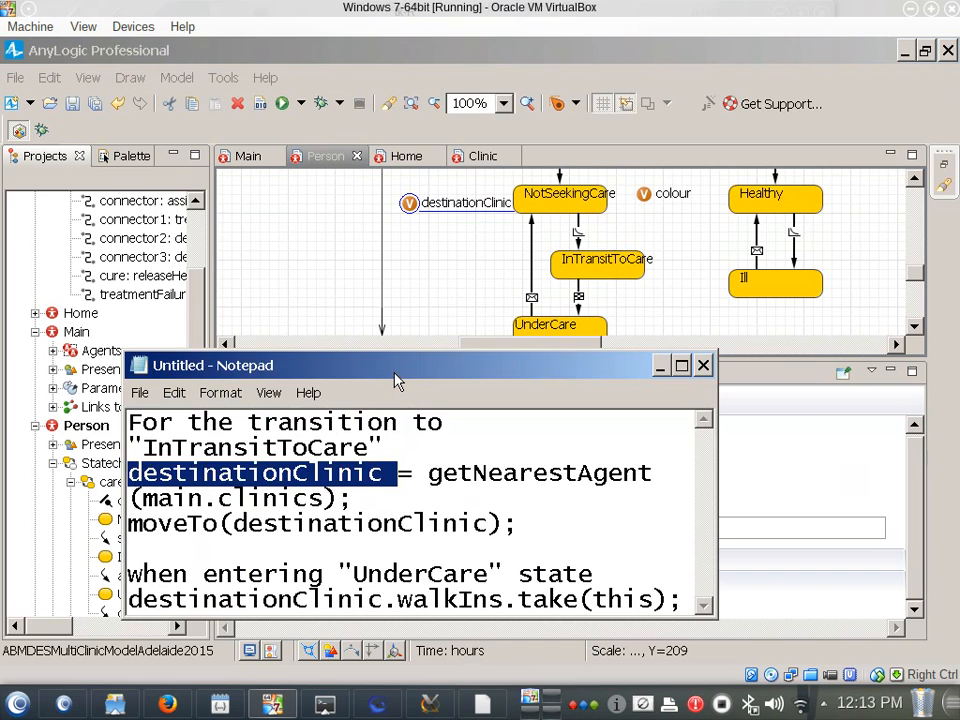
pyautogui.doubleClick(396, 379)
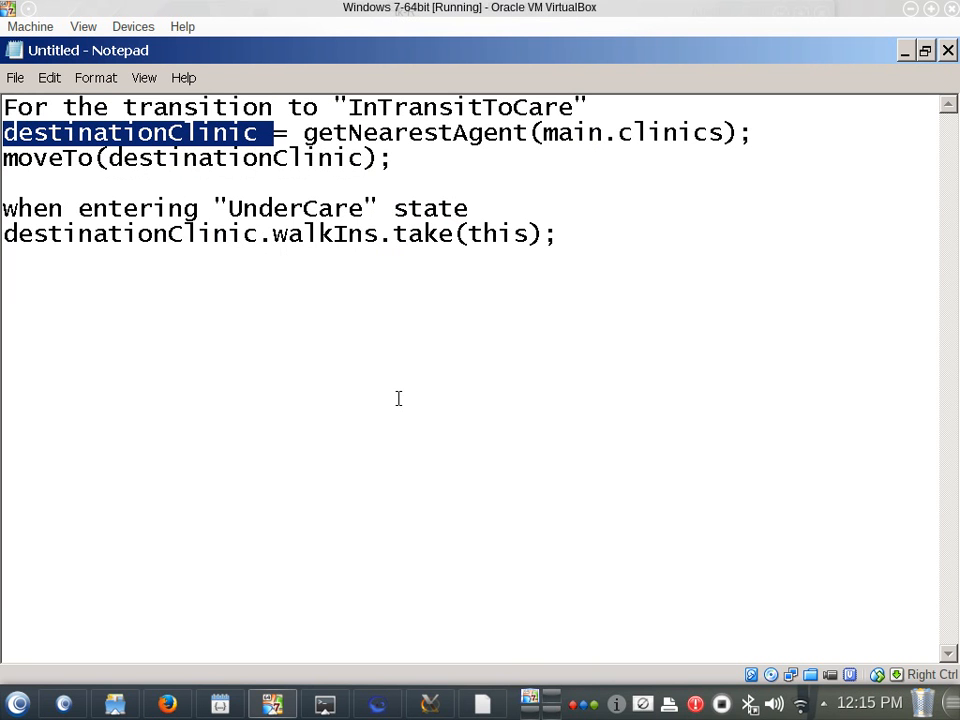
# Review the Clinic, Main and Person diagrams in AnyLogic, and reread the code notes in Notepad.
pyautogui.hotkey('alt', 'Tab')
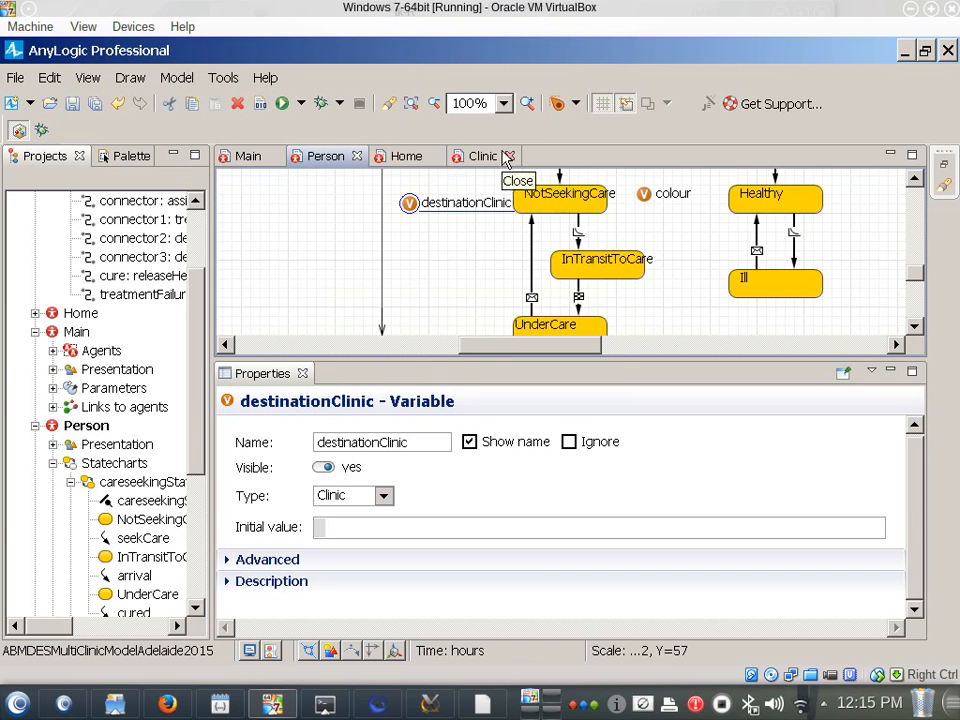
pyautogui.click(485, 157)
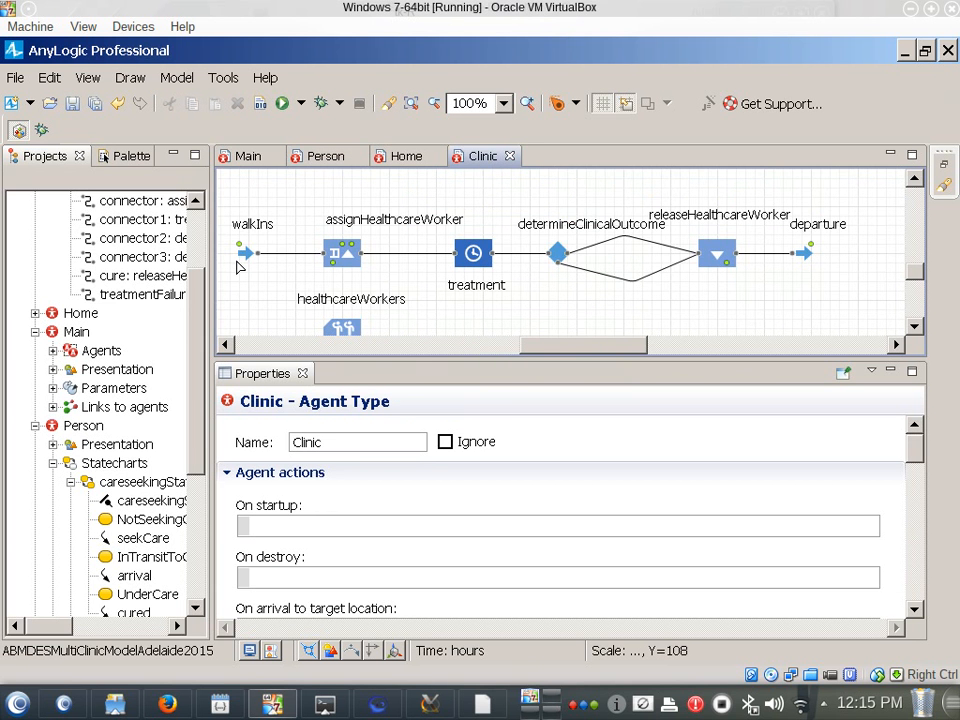
pyautogui.click(244, 157)
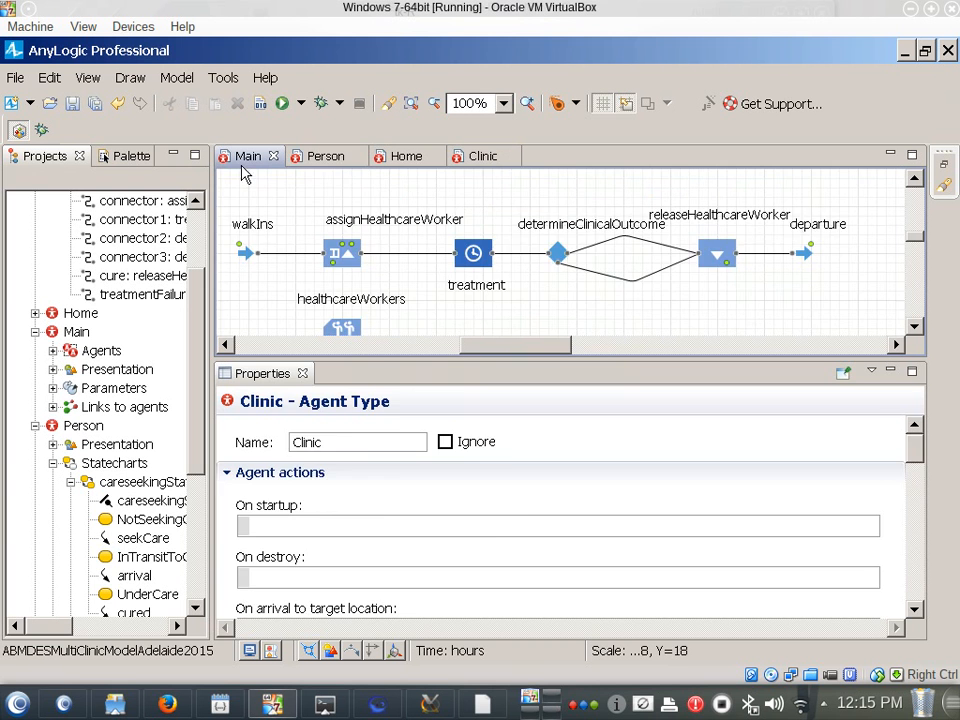
pyautogui.click(340, 156)
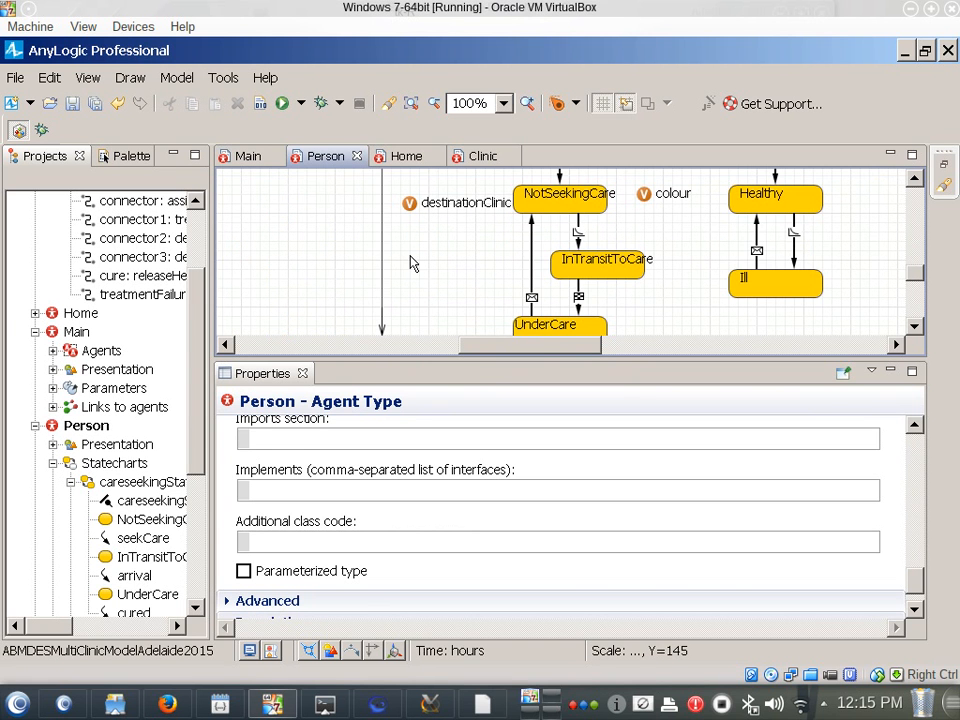
pyautogui.hotkey('alt', 'Tab')
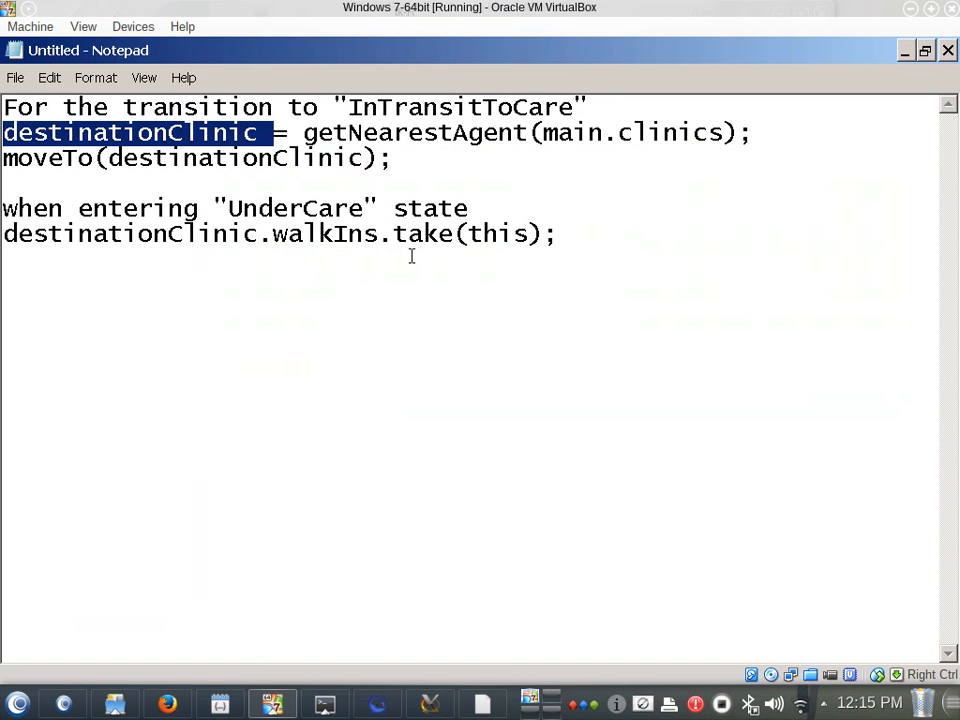
pyautogui.press('Down')
pyautogui.press('Down')
pyautogui.press('Up')
pyautogui.press('Up')
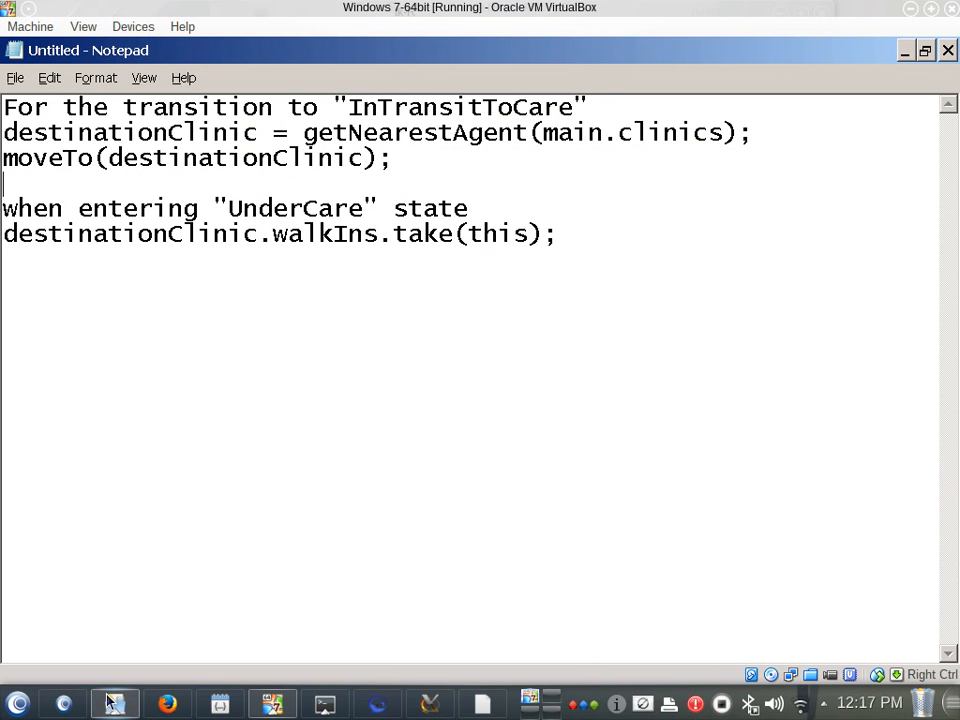
# Switch to AnyLogic and run the Simulation: Main experiment at x10 speed.
pyautogui.hotkey('alt', 'Tab')
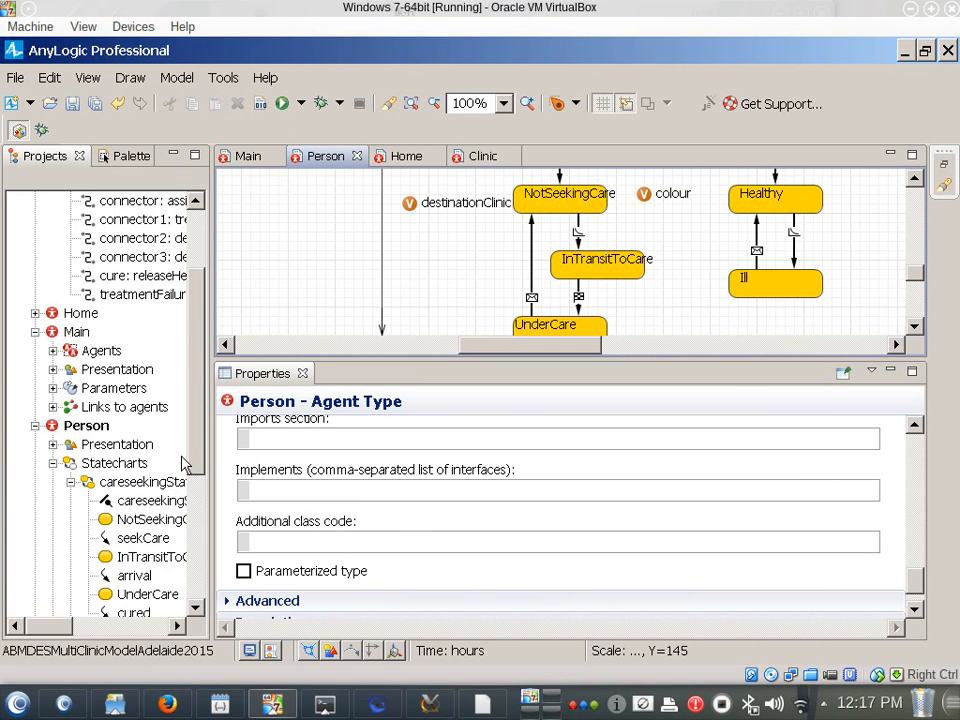
pyautogui.moveTo(197, 450); pyautogui.dragTo(182, 610)
pyautogui.click(125, 596)
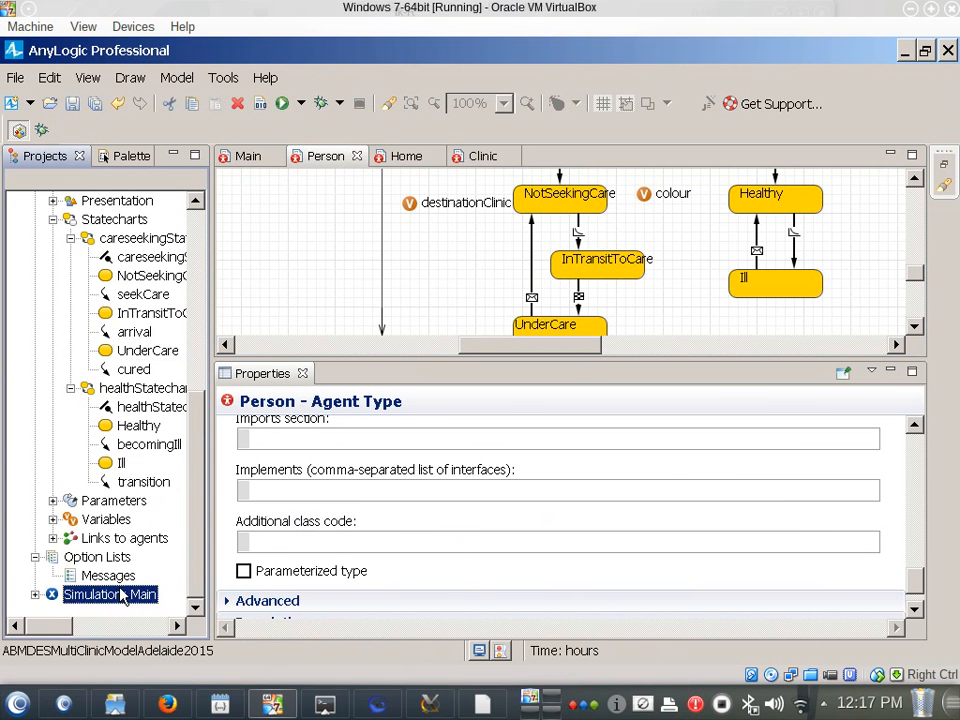
pyautogui.rightClick(128, 596)
pyautogui.click(148, 551)
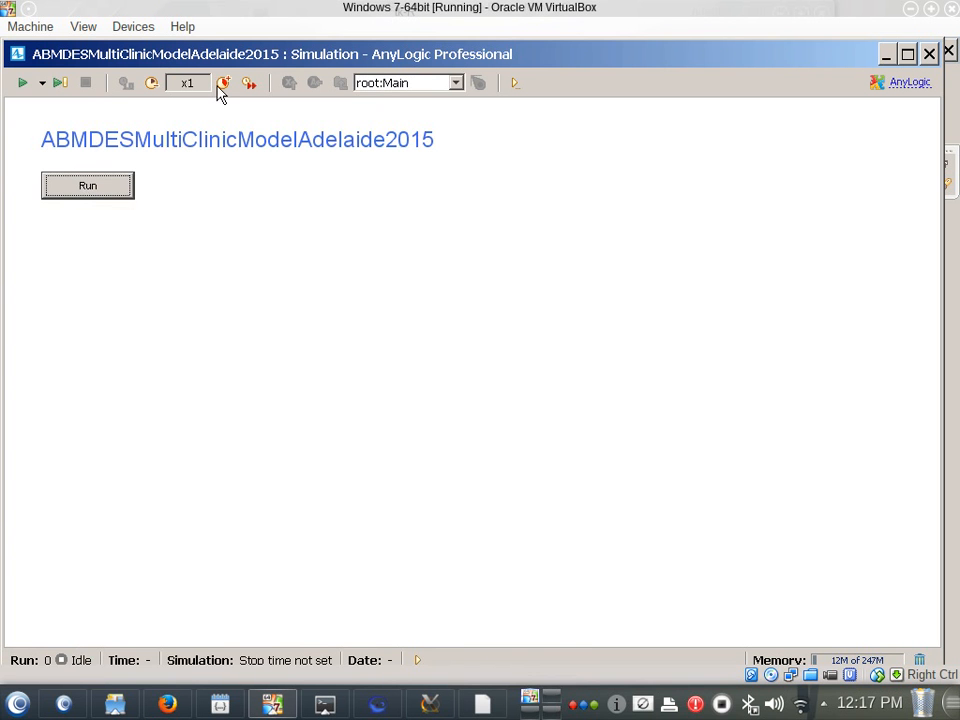
pyautogui.click(223, 86)
pyautogui.click(223, 87)
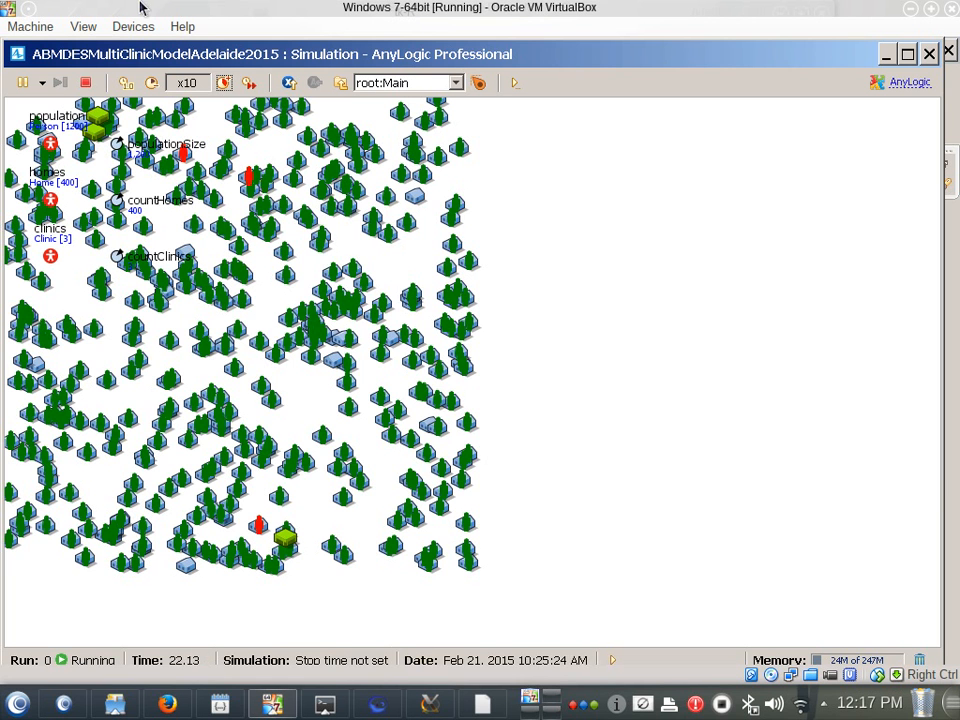
# Adjust the execution speed of the running simulation, finishing at x250.
pyautogui.click(223, 84)
pyautogui.click(223, 84)
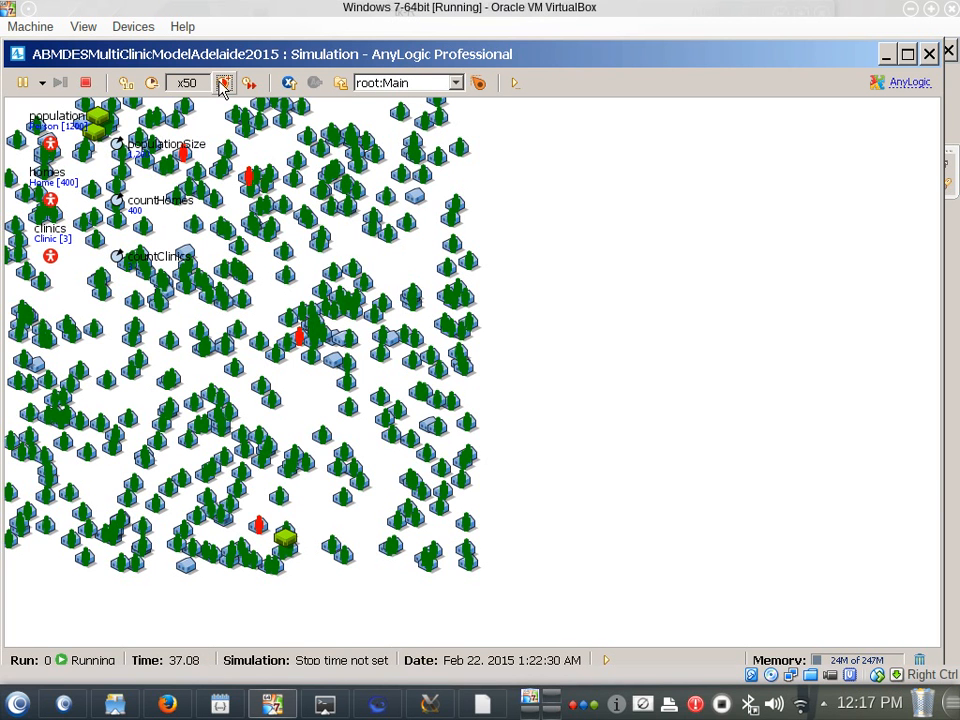
pyautogui.click(151, 83)
pyautogui.click(151, 83)
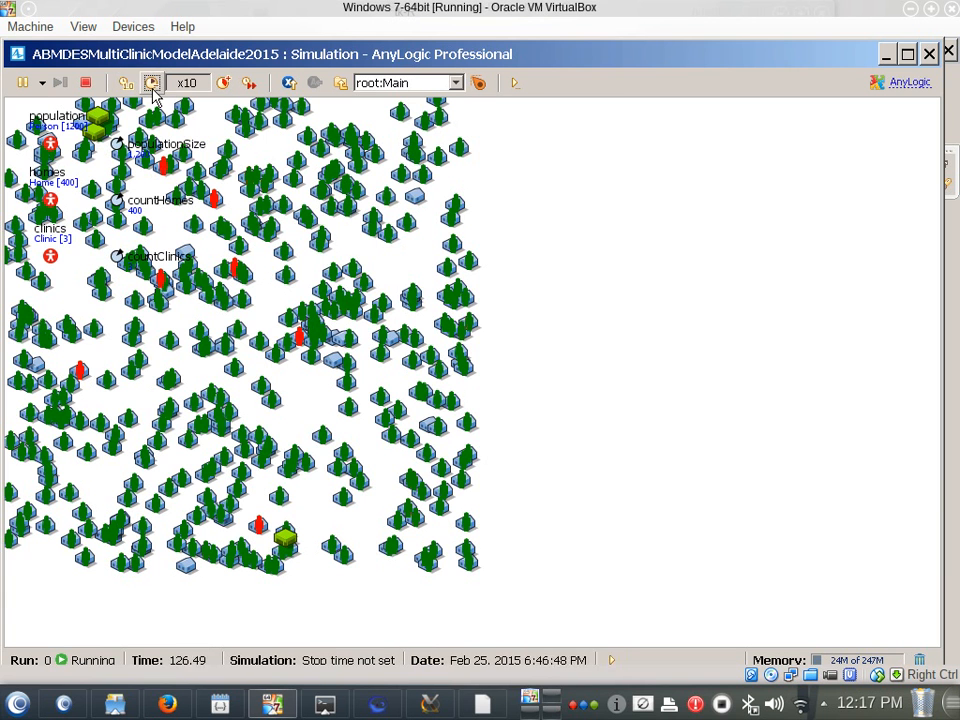
pyautogui.click(223, 84)
pyautogui.click(223, 84)
pyautogui.click(223, 84)
pyautogui.click(223, 84)
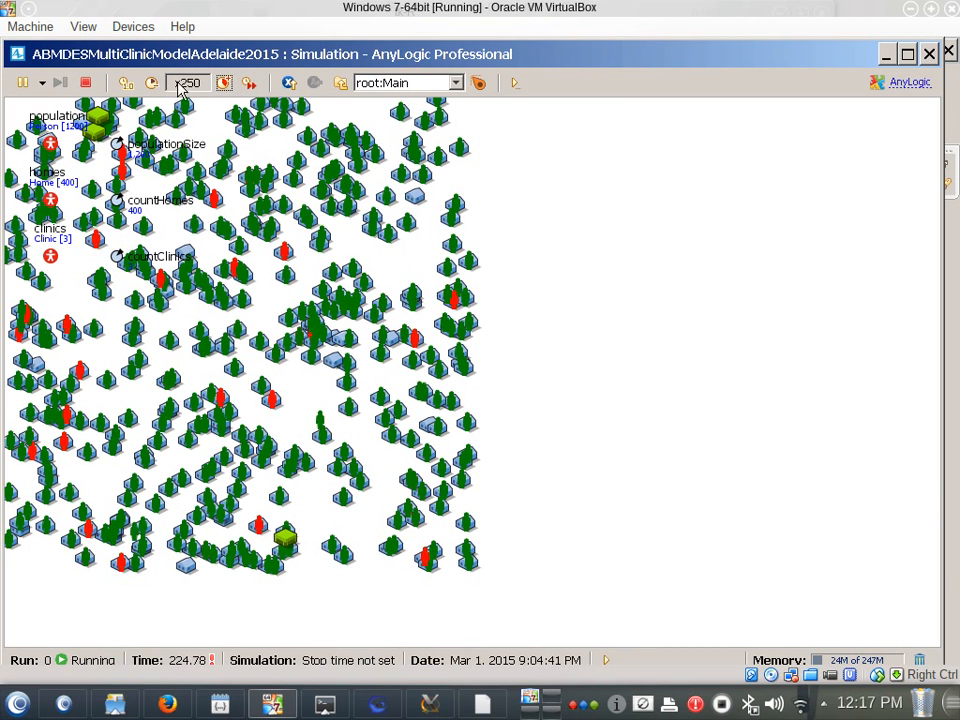
# Examine the flowcharts of clinics[0], clinics[1] and clinics[2] in the running model, and close the simulation window.
pyautogui.click(400, 84)
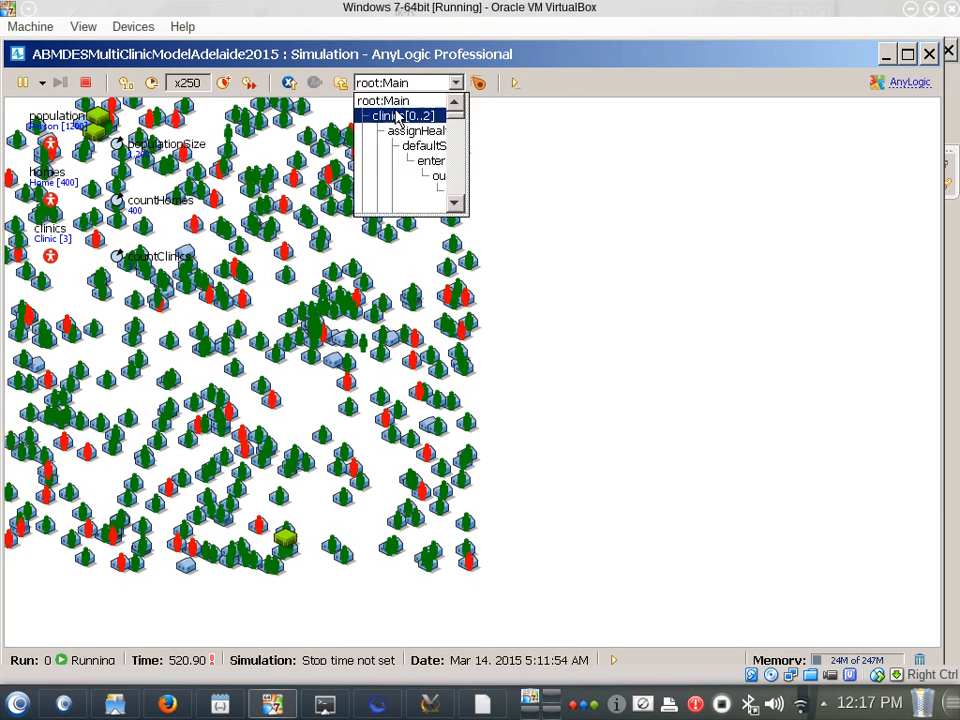
pyautogui.click(392, 116)
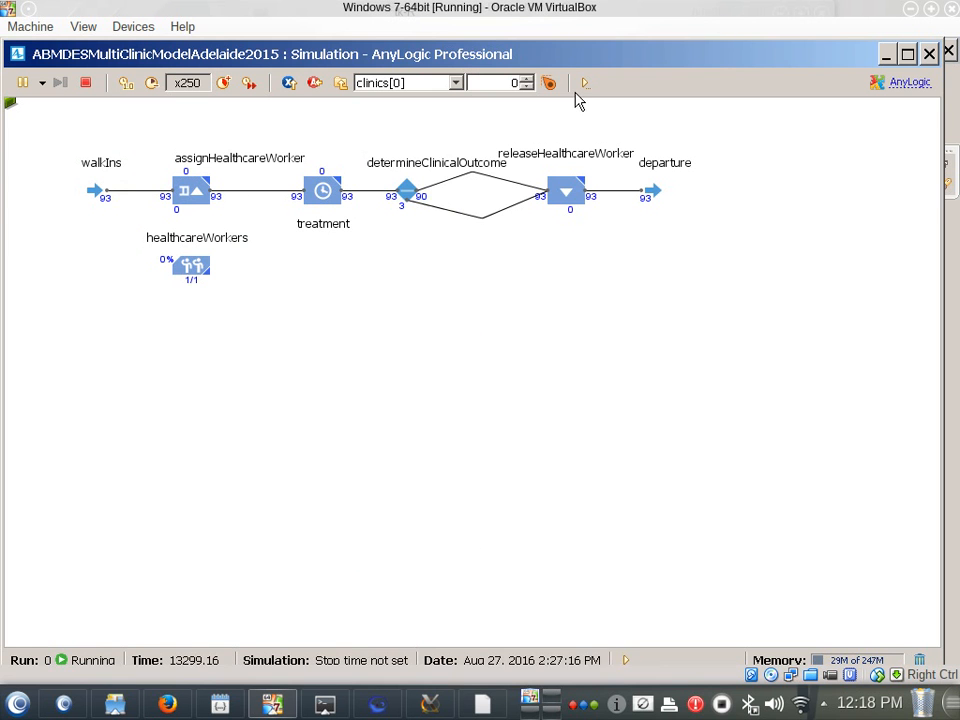
pyautogui.click(526, 79)
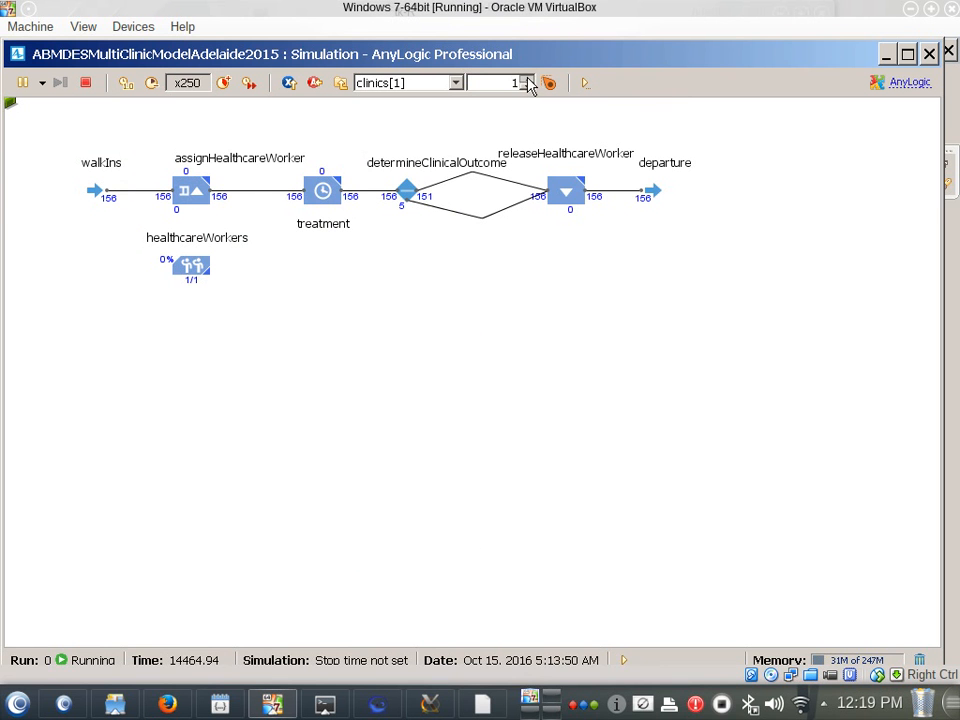
pyautogui.click(526, 79)
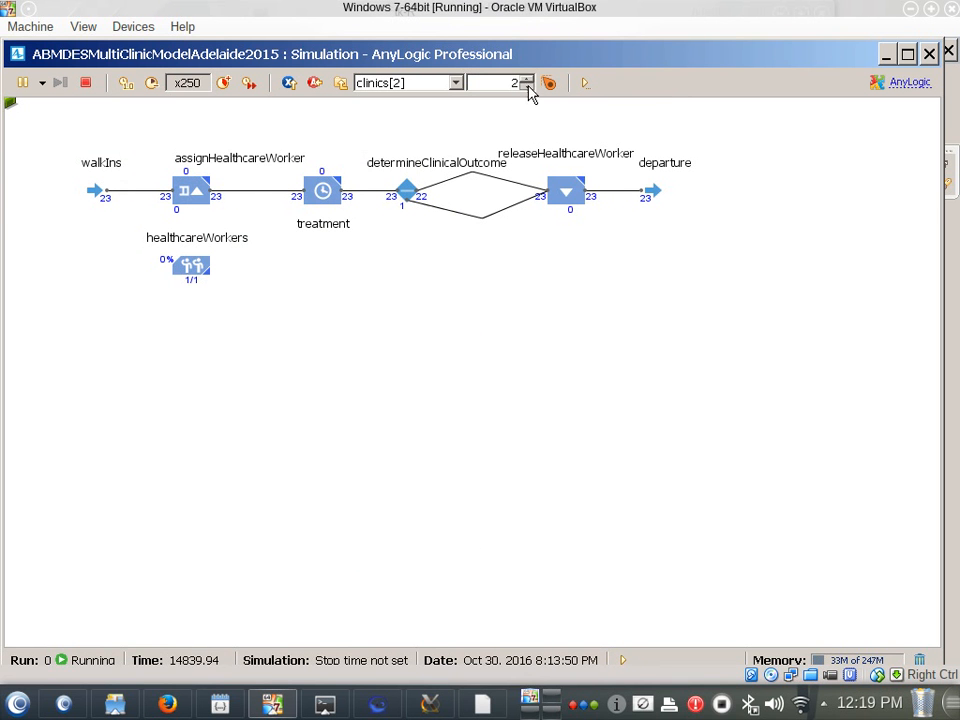
pyautogui.click(526, 87)
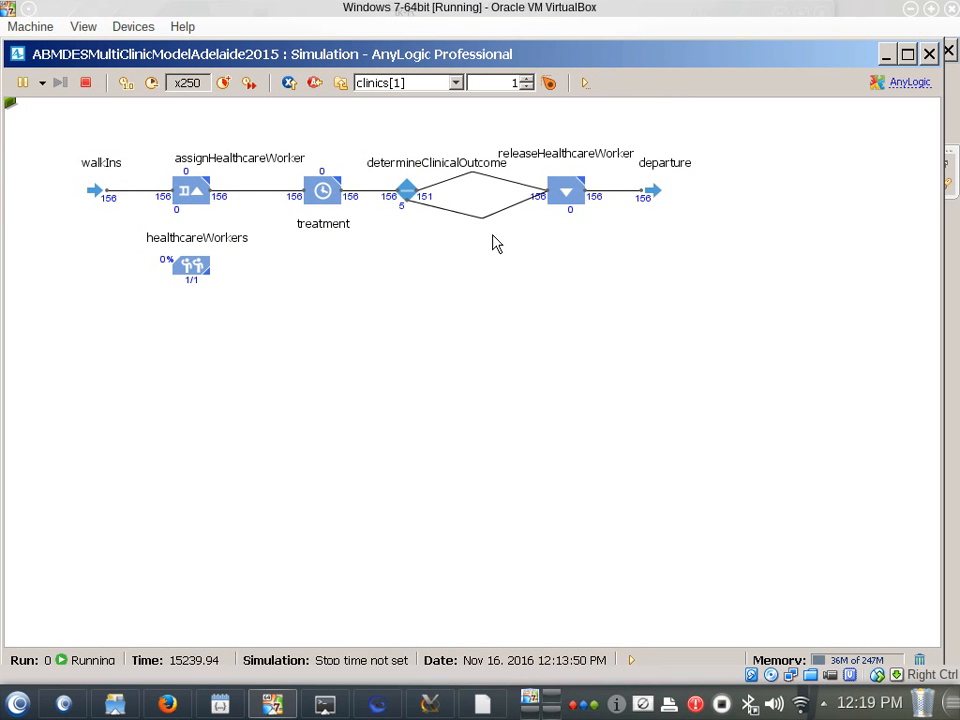
pyautogui.click(929, 54)
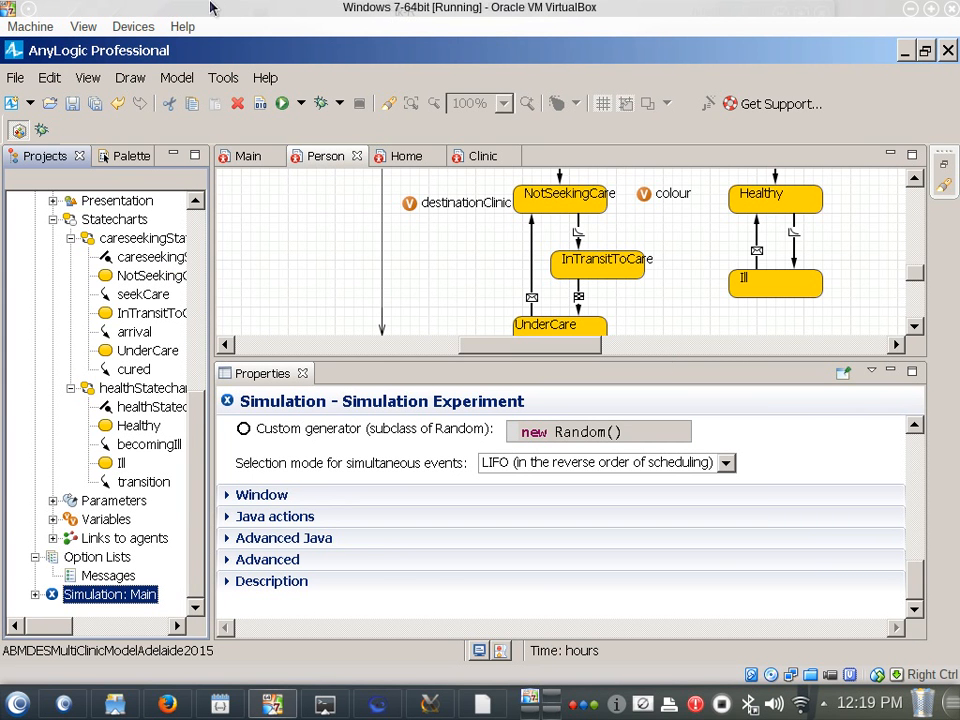
# Open the Clinic diagram and display the properties of the assignHealthcareWorker Seize block.
pyautogui.click(483, 156)
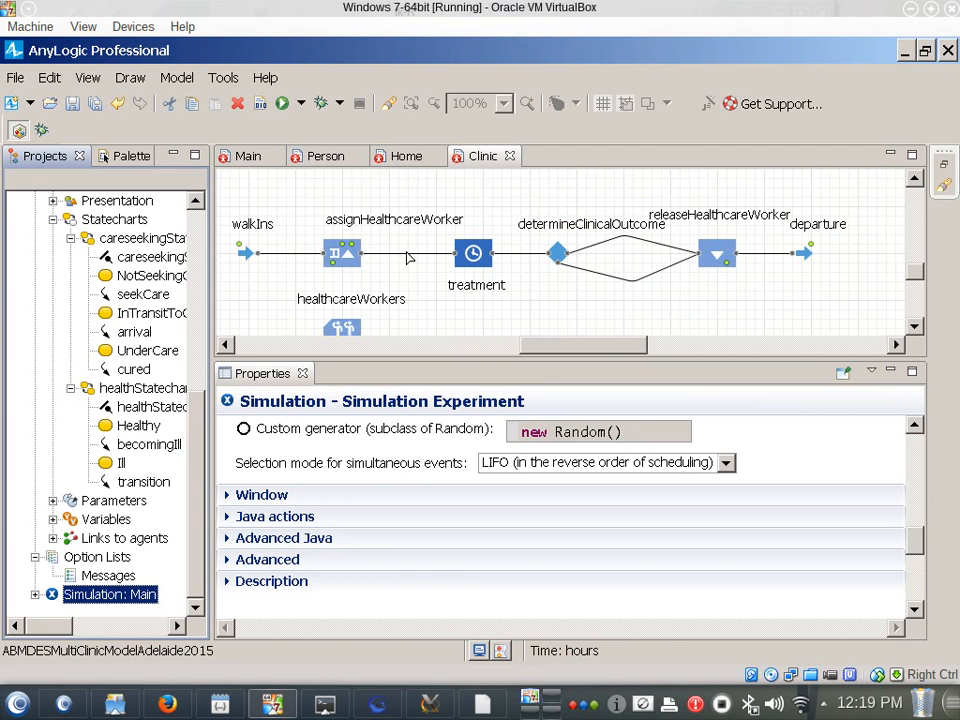
pyautogui.click(408, 260)
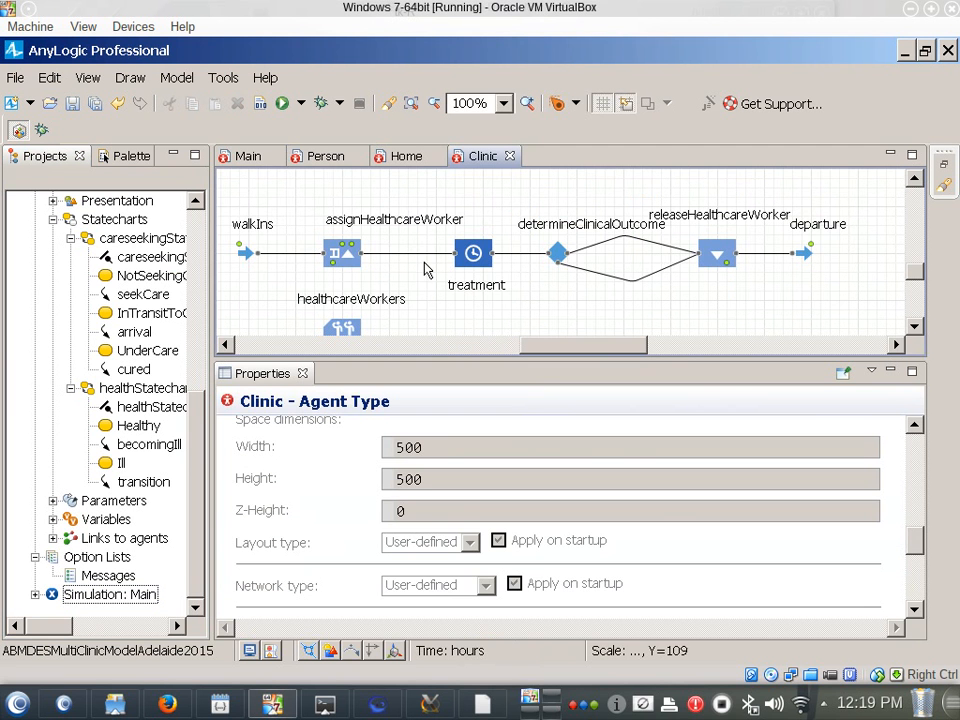
pyautogui.click(352, 252)
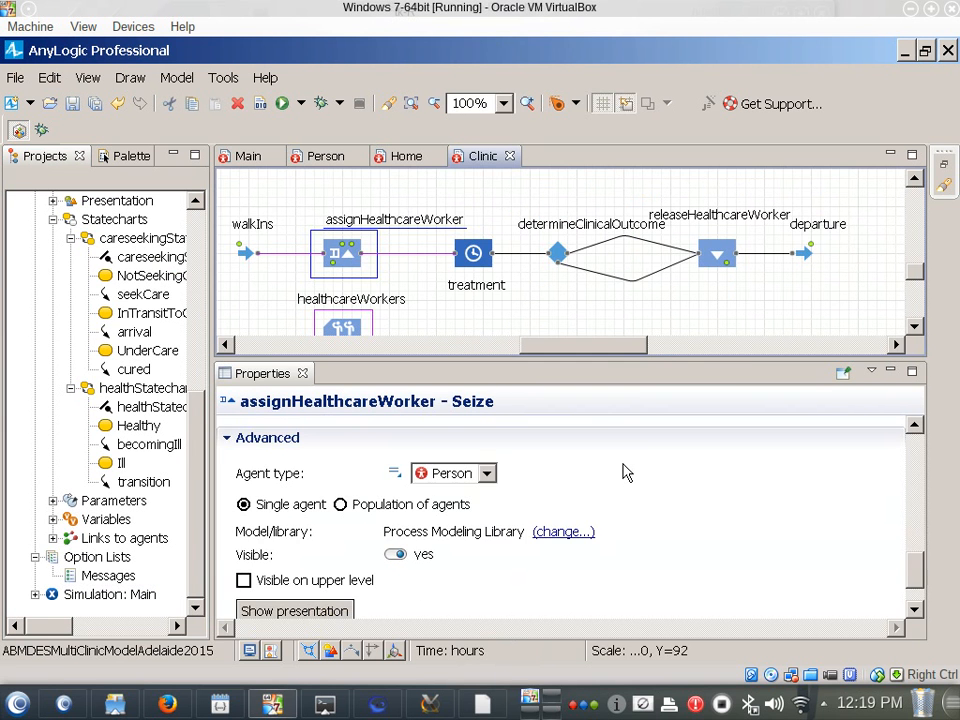
pyautogui.scroll(-1, 630, 500)
pyautogui.scroll(1, 456, 426)
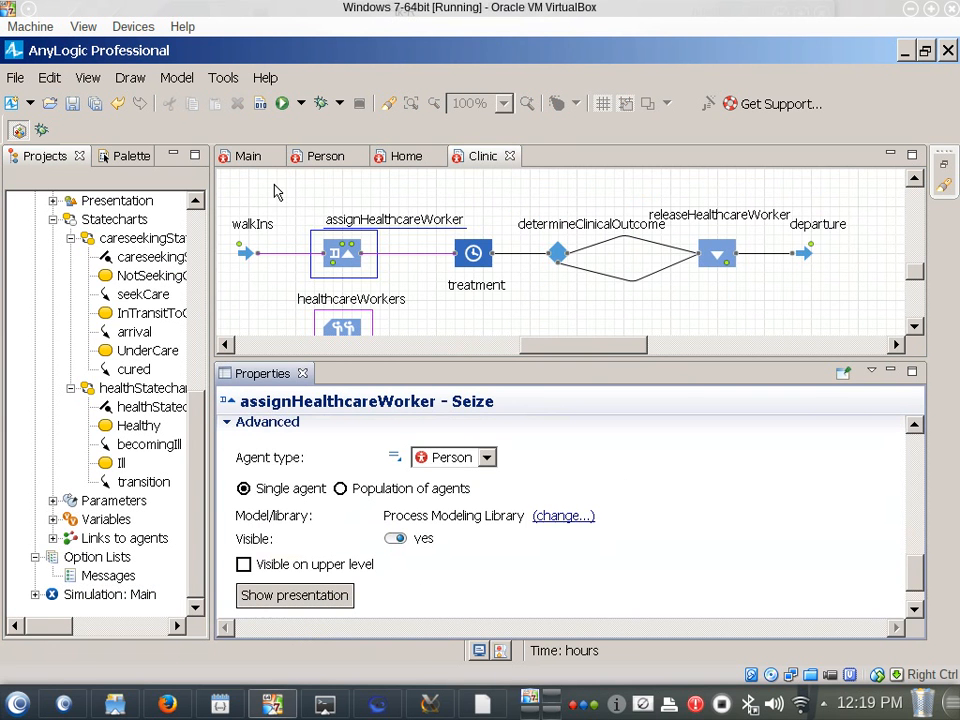
pyautogui.click(360, 285)
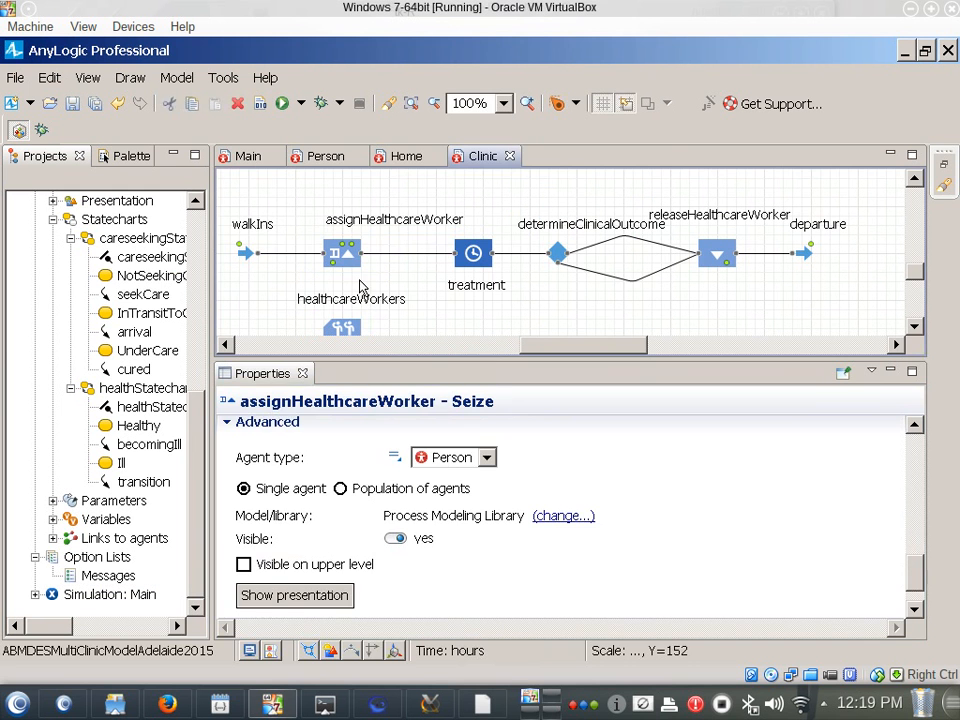
pyautogui.click(345, 262)
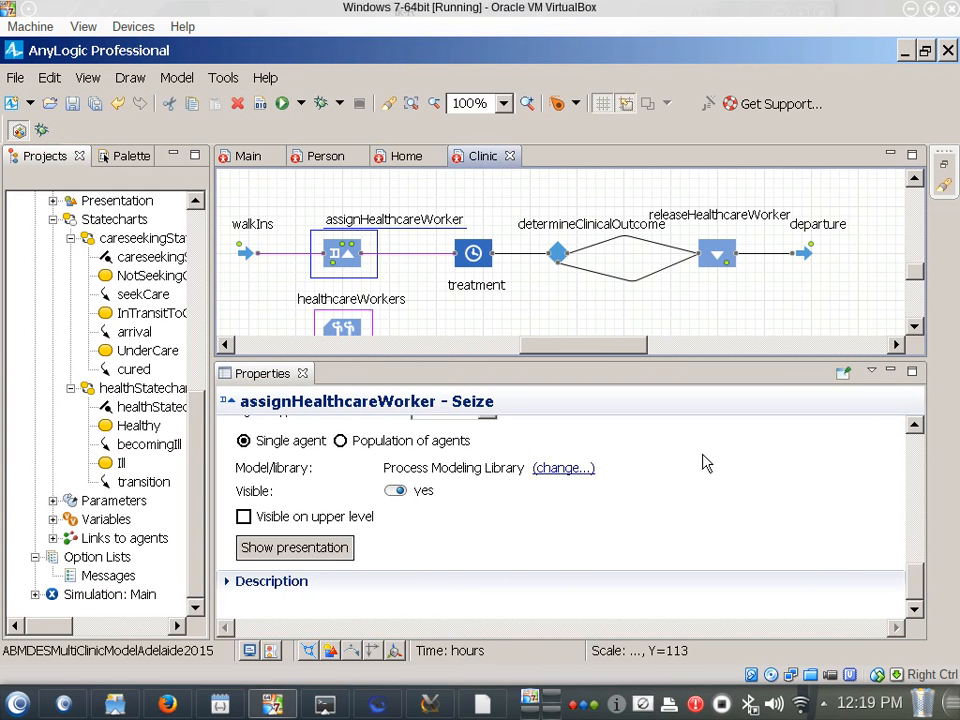
# Enable exit on timeout in the advanced settings of the assignHealthcareWorker block.
pyautogui.moveTo(916, 598); pyautogui.dragTo(897, 527)
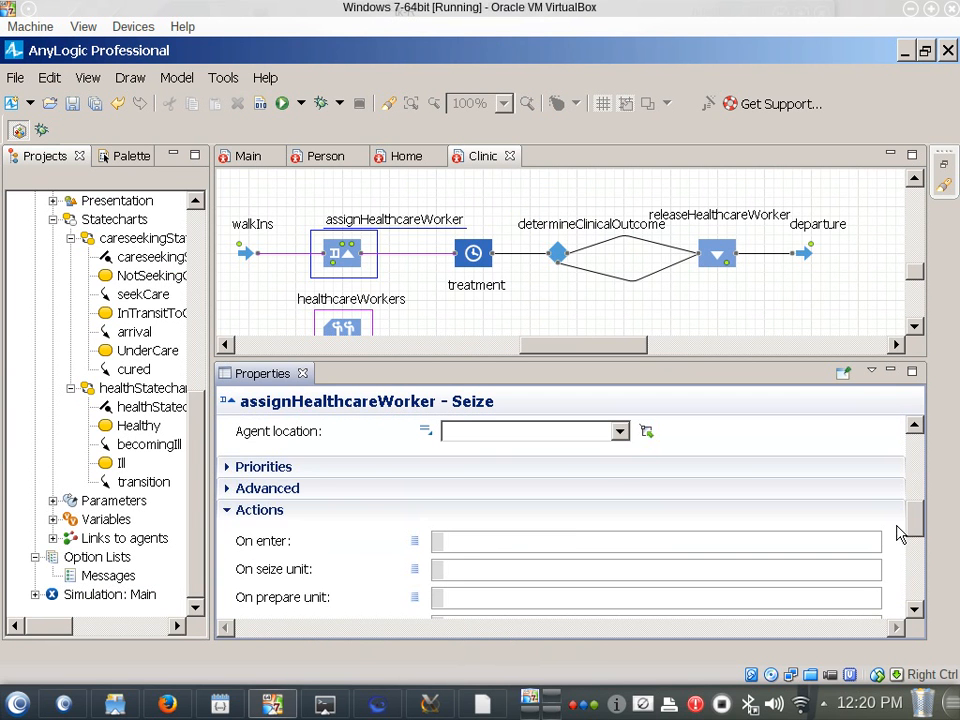
pyautogui.click(229, 492)
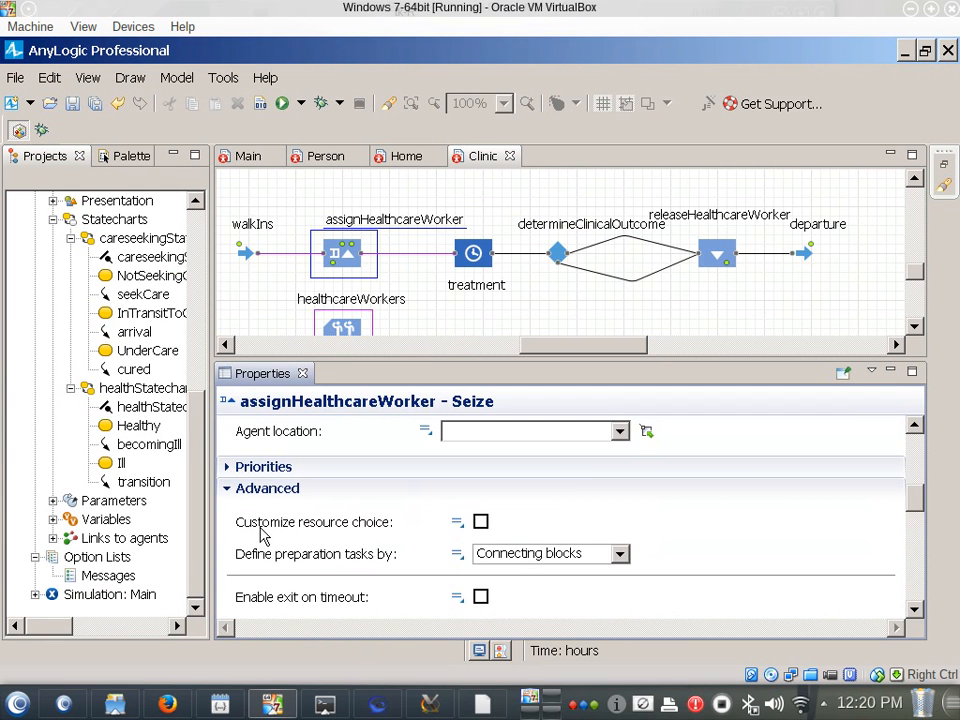
pyautogui.scroll(-2, 300, 545)
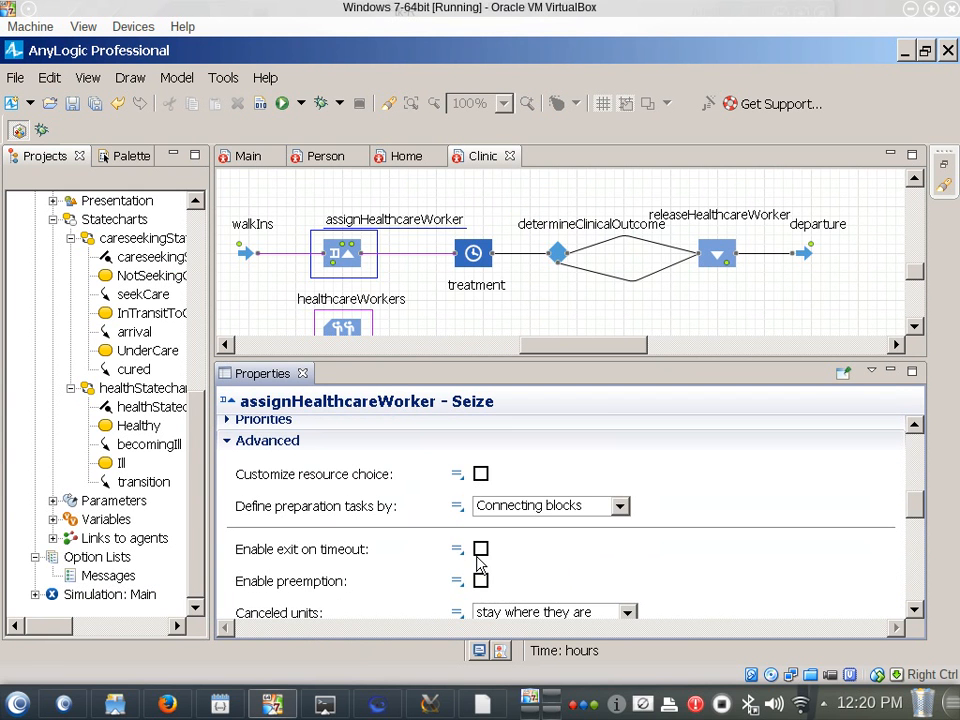
pyautogui.scroll(-2, 483, 568)
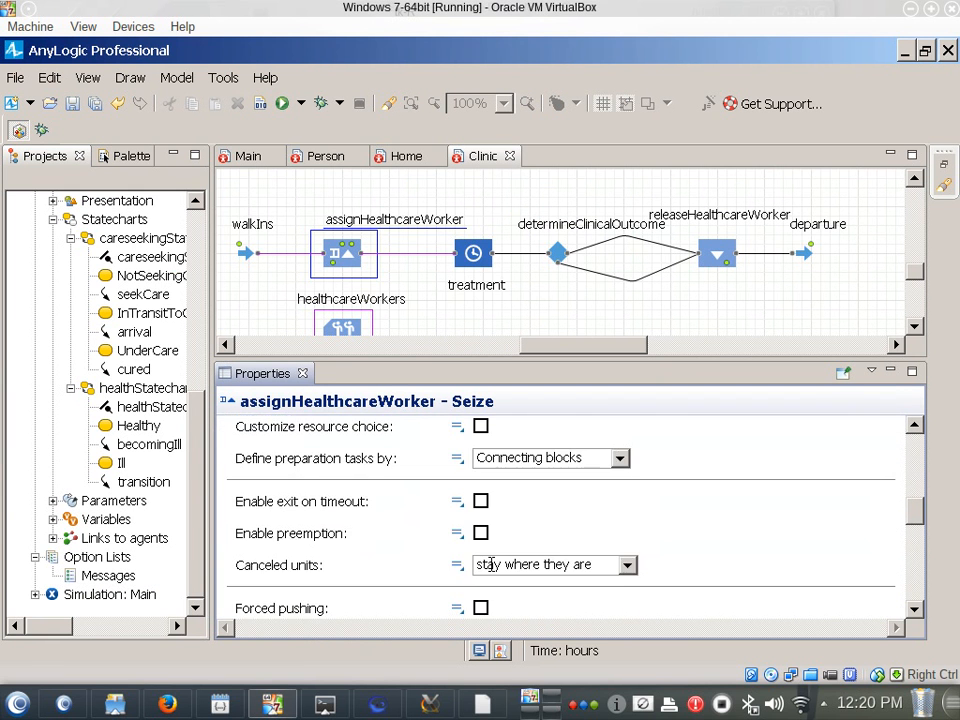
pyautogui.click(481, 502)
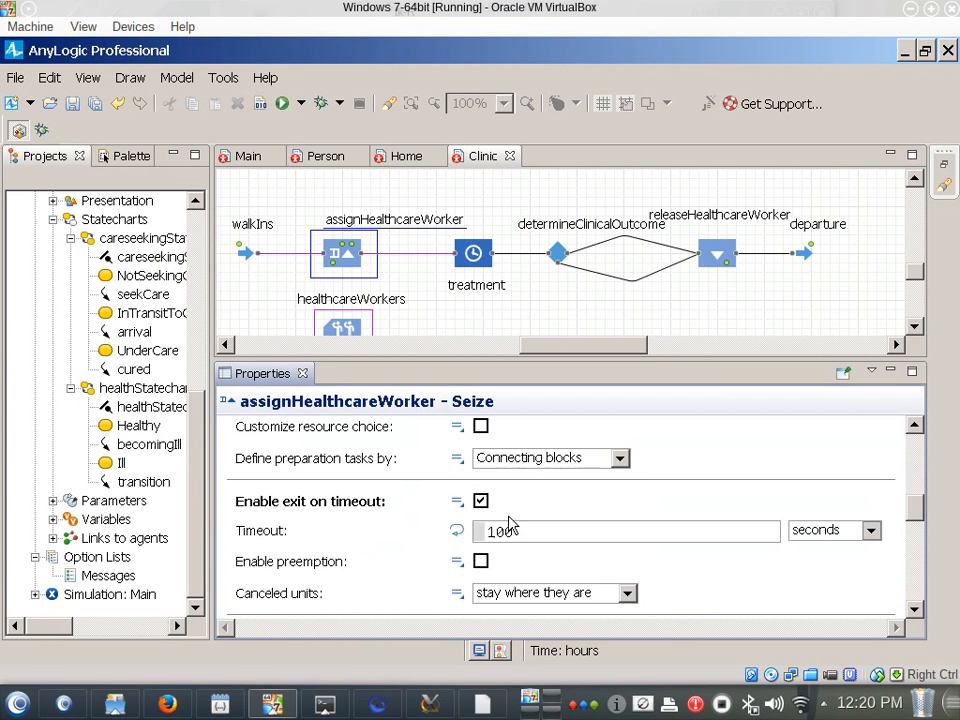
pyautogui.moveTo(529, 534); pyautogui.dragTo(439, 534)
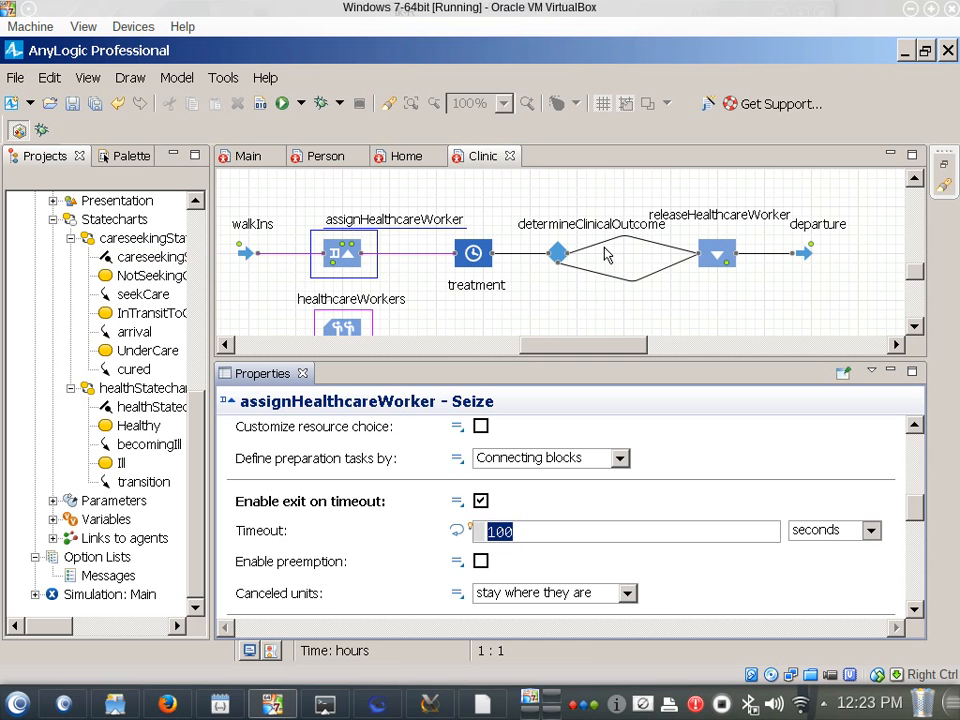
# Inspect the cure connector in the Clinic flowchart, and review the action fields and timeout settings of assignHealthcareWorker.
pyautogui.click(603, 249)
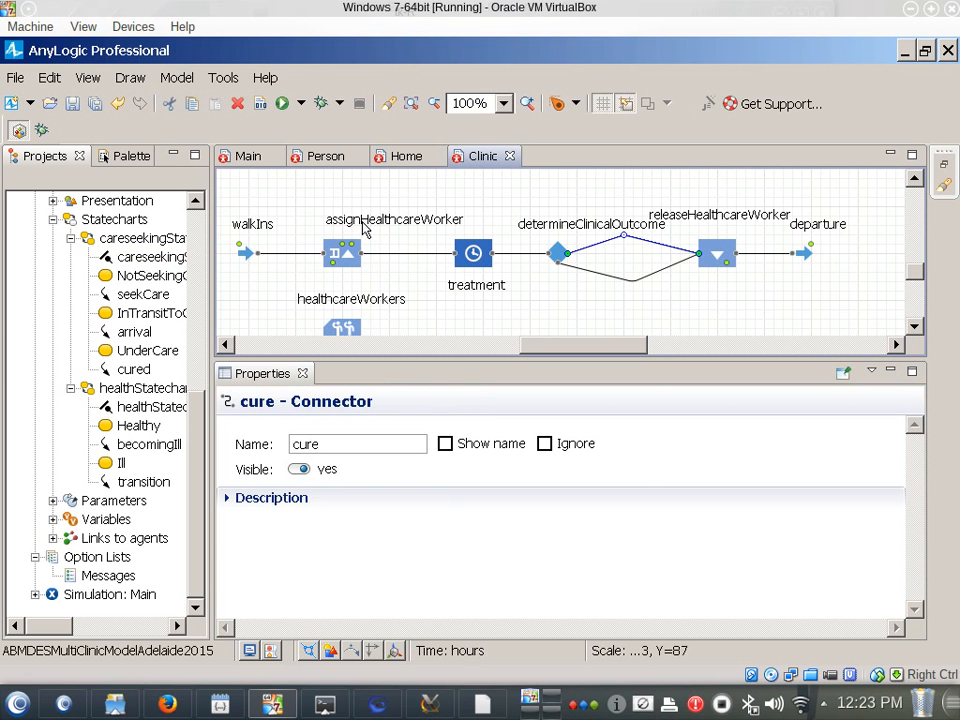
pyautogui.rightClick(803, 258)
pyautogui.click(868, 206)
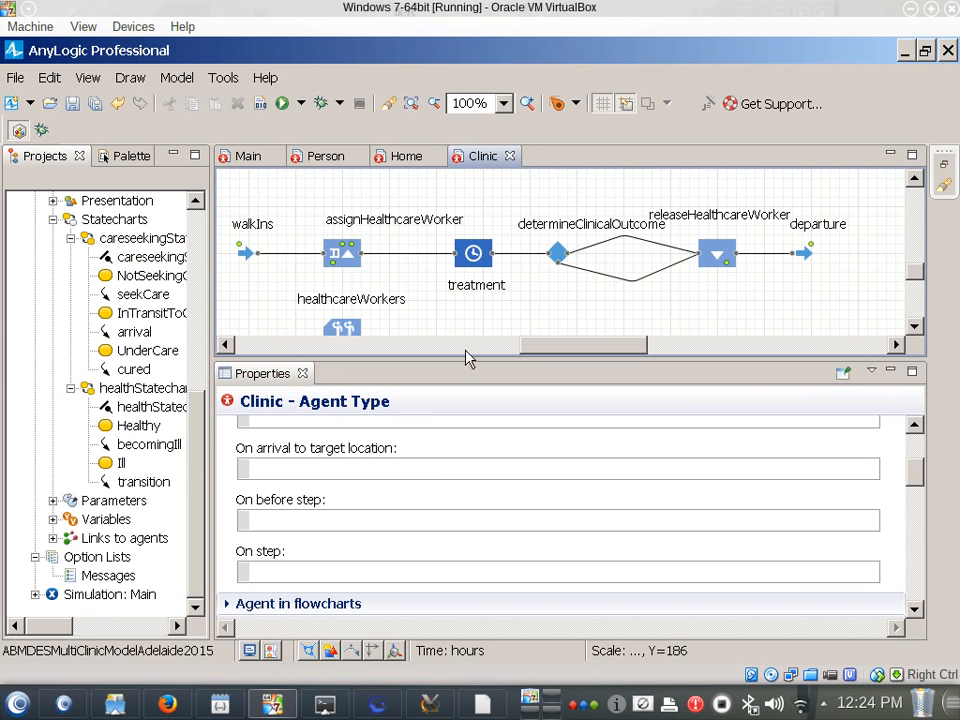
pyautogui.click(350, 262)
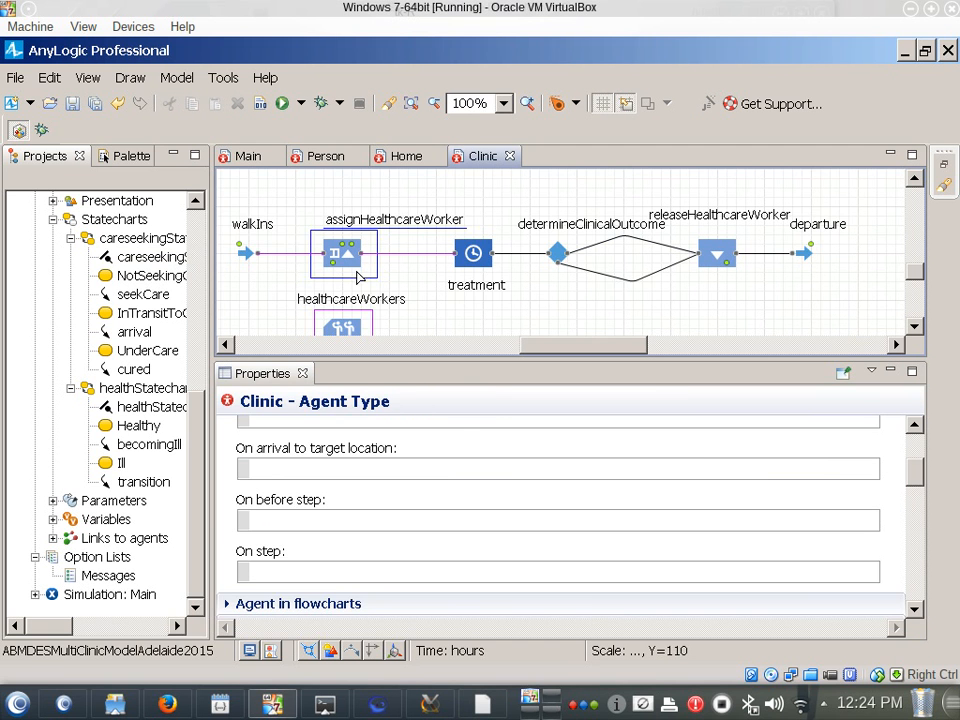
pyautogui.click(603, 222)
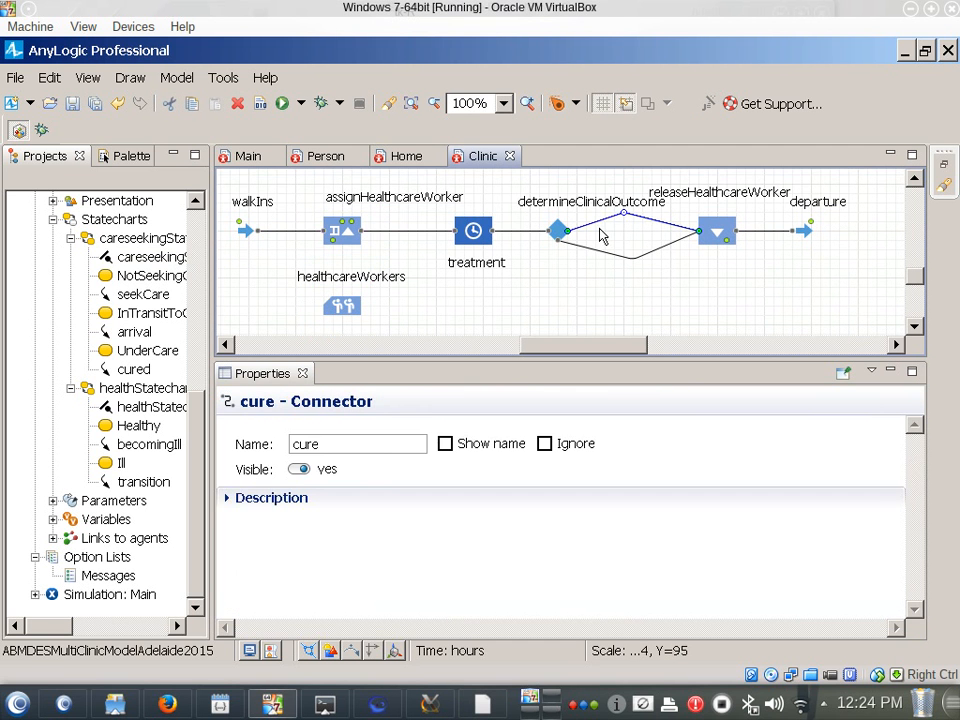
pyautogui.click(348, 236)
pyautogui.click(433, 331)
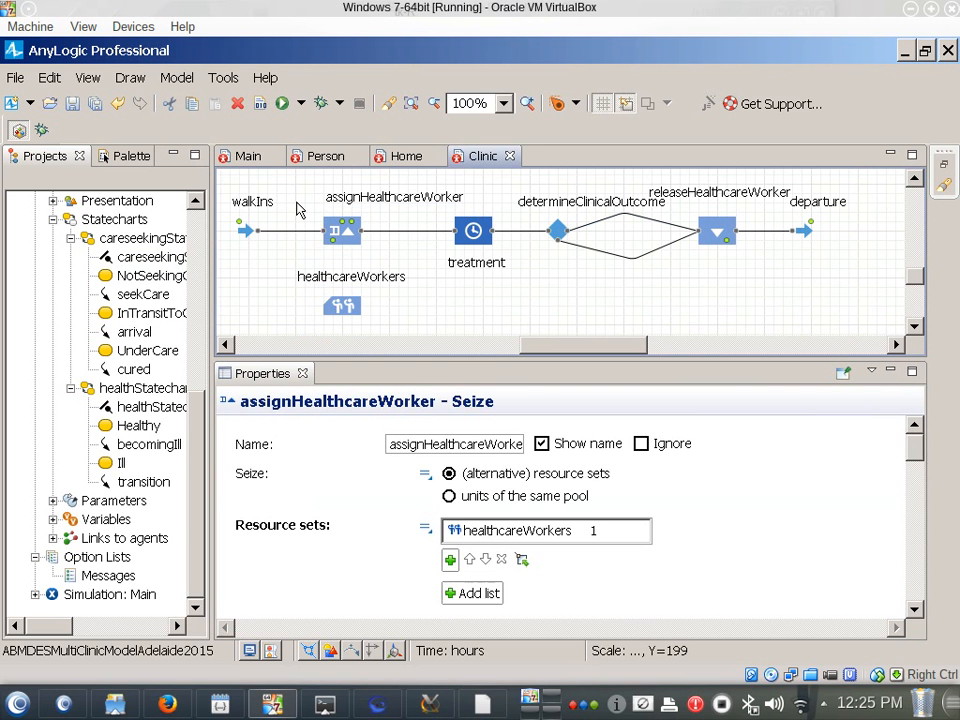
pyautogui.click(342, 233)
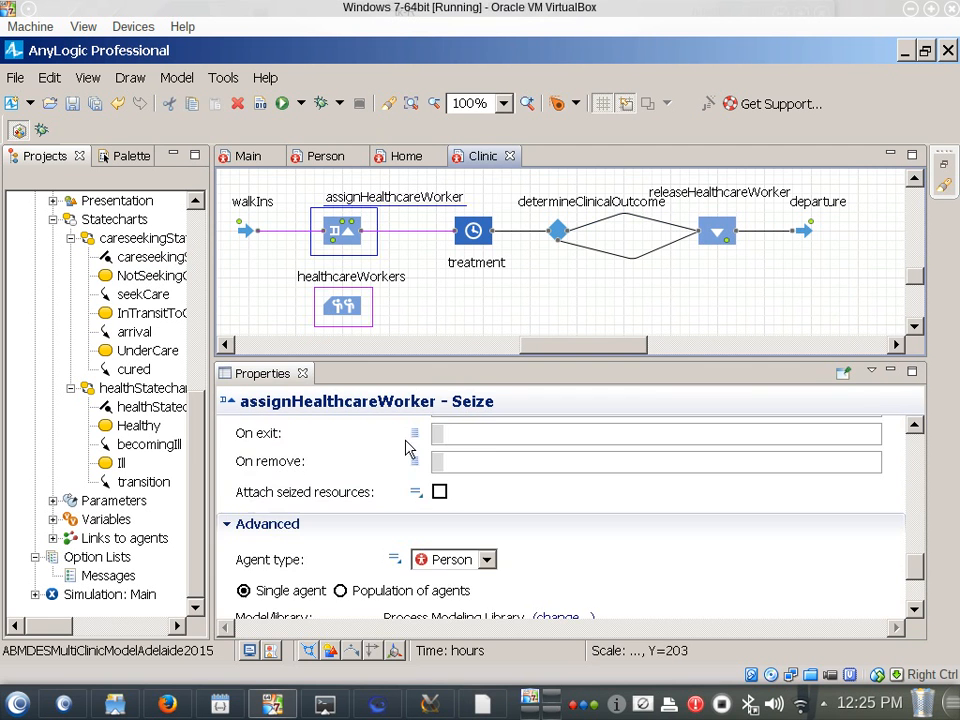
pyautogui.click(491, 437)
pyautogui.scroll(-1, 490, 445)
pyautogui.scroll(3, 490, 445)
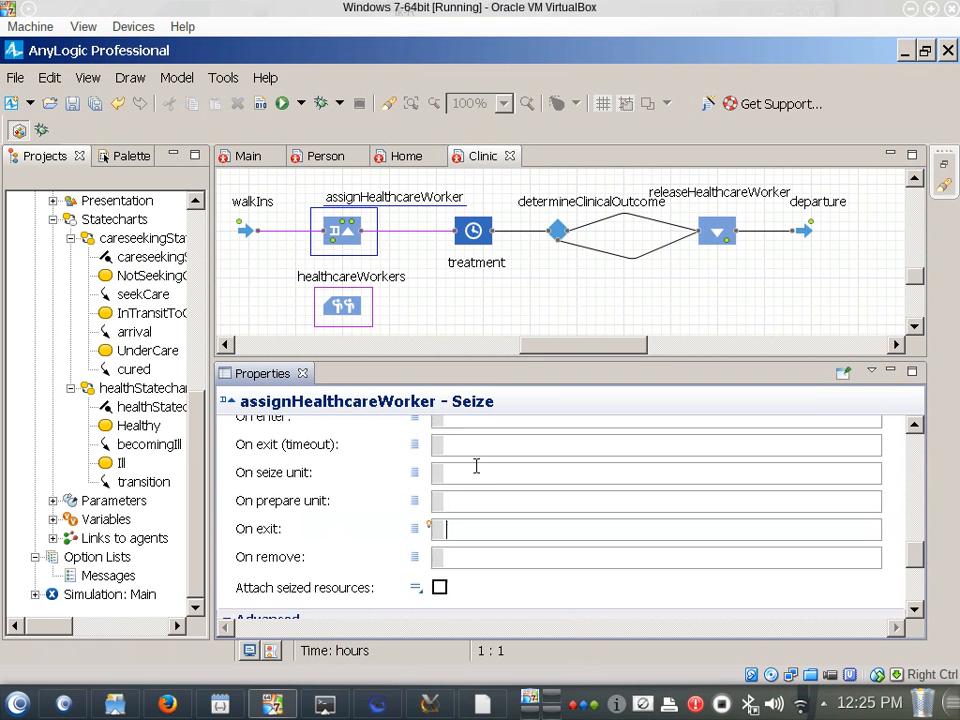
pyautogui.scroll(10, 476, 466)
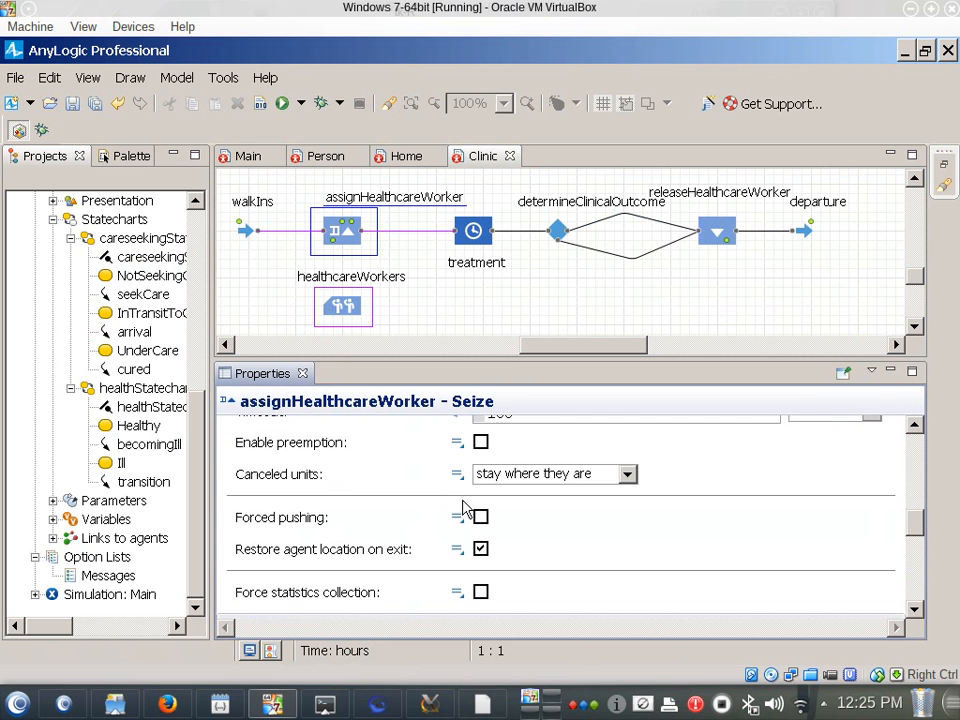
pyautogui.scroll(1, 467, 522)
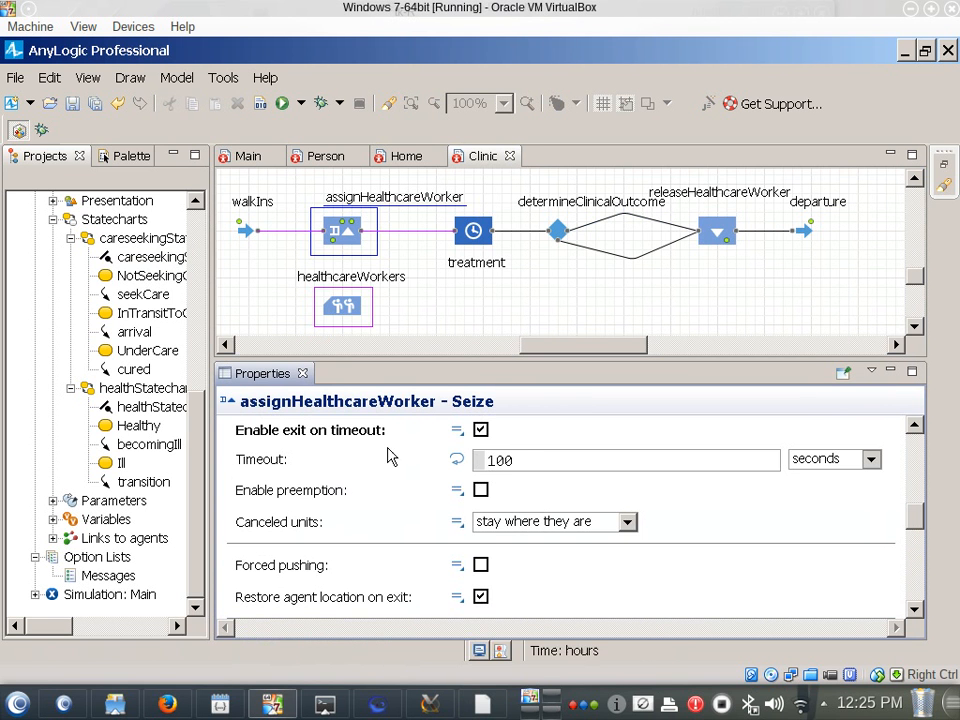
# Set the timeout of assignHealthcareWorker to triangular(10, 15, 20).
pyautogui.moveTo(506, 463); pyautogui.dragTo(443, 454)
pyautogui.write('traingula')
pyautogui.write('r')
pyautogui.press('BackSpace')
pyautogui.press('BackSpace')
pyautogui.press('BackSpace')
pyautogui.press('BackSpace')
pyautogui.press('BackSpace')
pyautogui.press('BackSpace')
pyautogui.press('BackSpace')
pyautogui.press('BackSpace')
pyautogui.press('BackSpace')
pyautogui.press('BackSpace')
pyautogui.write('triangular')
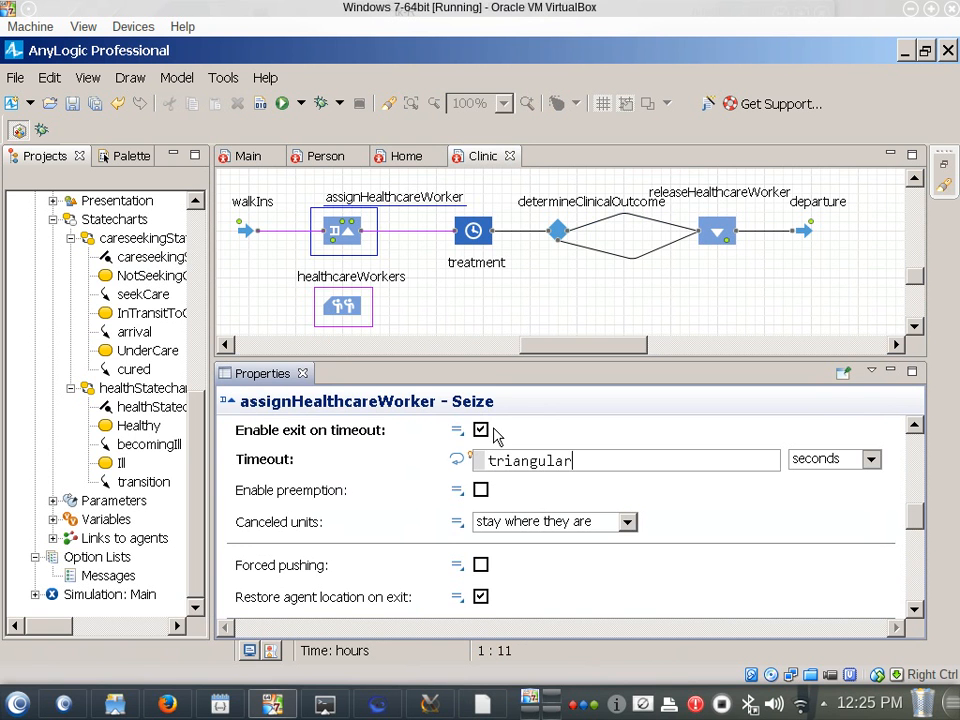
pyautogui.write('(10, 15, 20)')
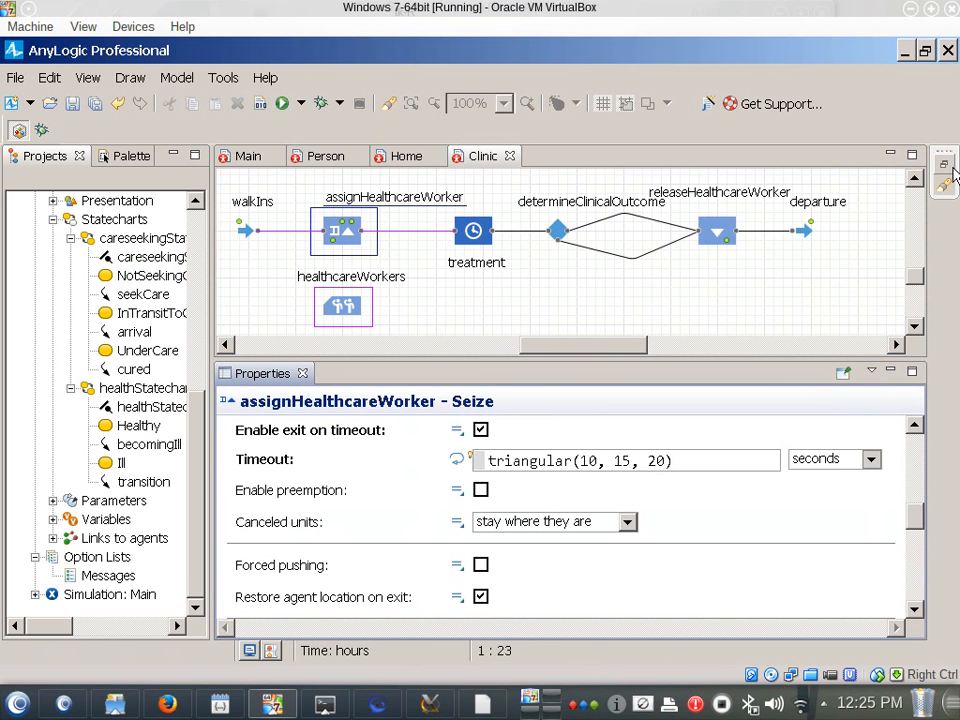
# Revise the assignHealthcareWorker timeout distribution to triangular(10, 20, 45) and set its unit to minutes.
pyautogui.press('Left')
pyautogui.press('Left')
pyautogui.press('Left')
pyautogui.hotkey('shift', 'Right')
pyautogui.hotkey('shift', 'Right')
pyautogui.write('30')
pyautogui.press('Left')
pyautogui.press('Left')
pyautogui.press('Left')
pyautogui.press('Left')
pyautogui.press('Left')
pyautogui.press('Left')
pyautogui.press('Left')
pyautogui.press('Left')
pyautogui.press('Right')
pyautogui.press('Right')
pyautogui.press('Right')
pyautogui.press('Right')
pyautogui.press('Right')
pyautogui.press('Left')
pyautogui.press('BackSpace')
pyautogui.press('BackSpace')
pyautogui.write('20')
pyautogui.press('Right')
pyautogui.press('Right')
pyautogui.hotkey('shift', 'Right')
pyautogui.hotkey('shift', 'Right')
pyautogui.write('45')
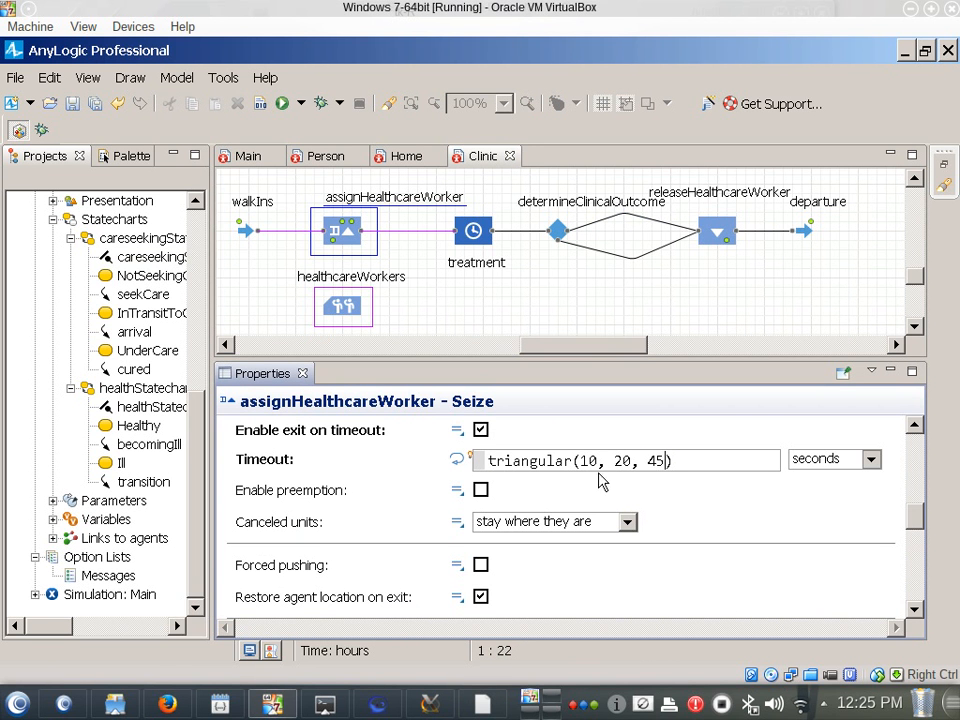
pyautogui.click(840, 460)
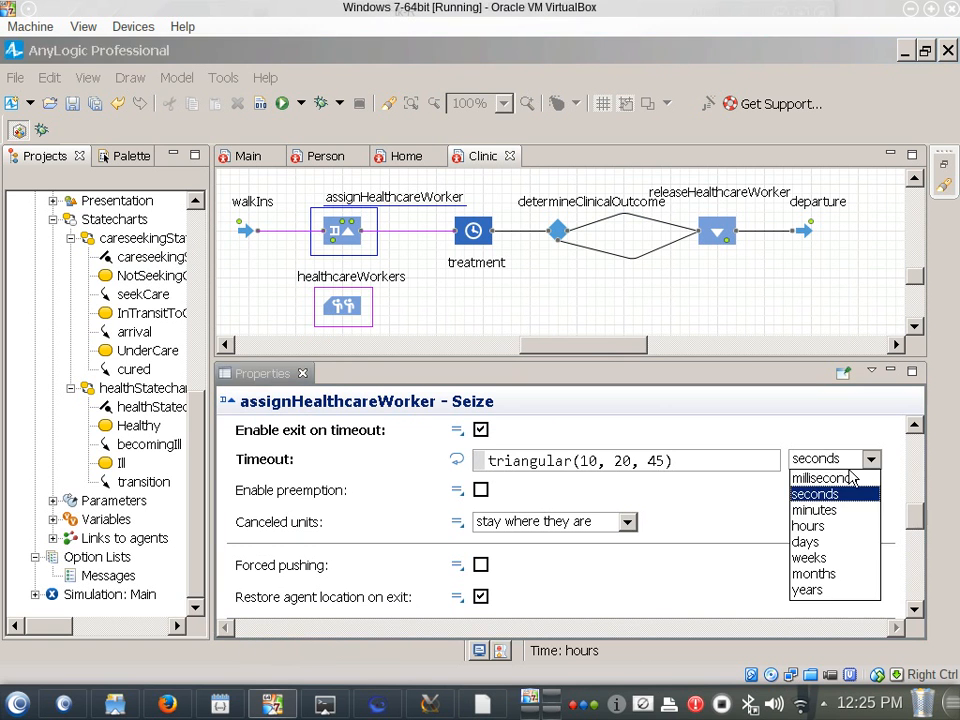
pyautogui.click(812, 510)
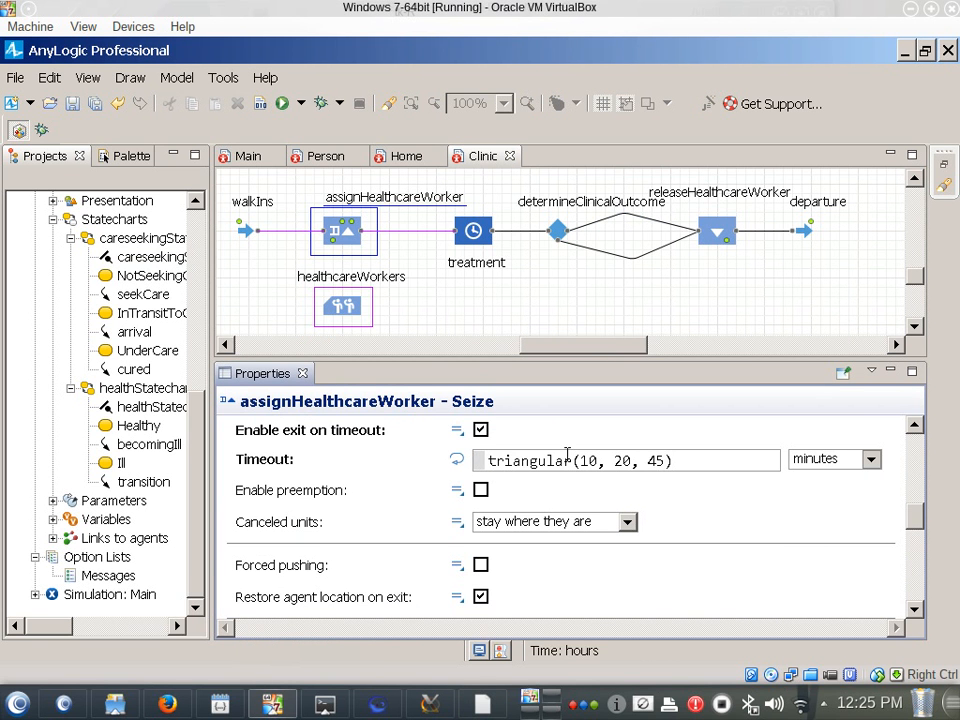
pyautogui.click(630, 466)
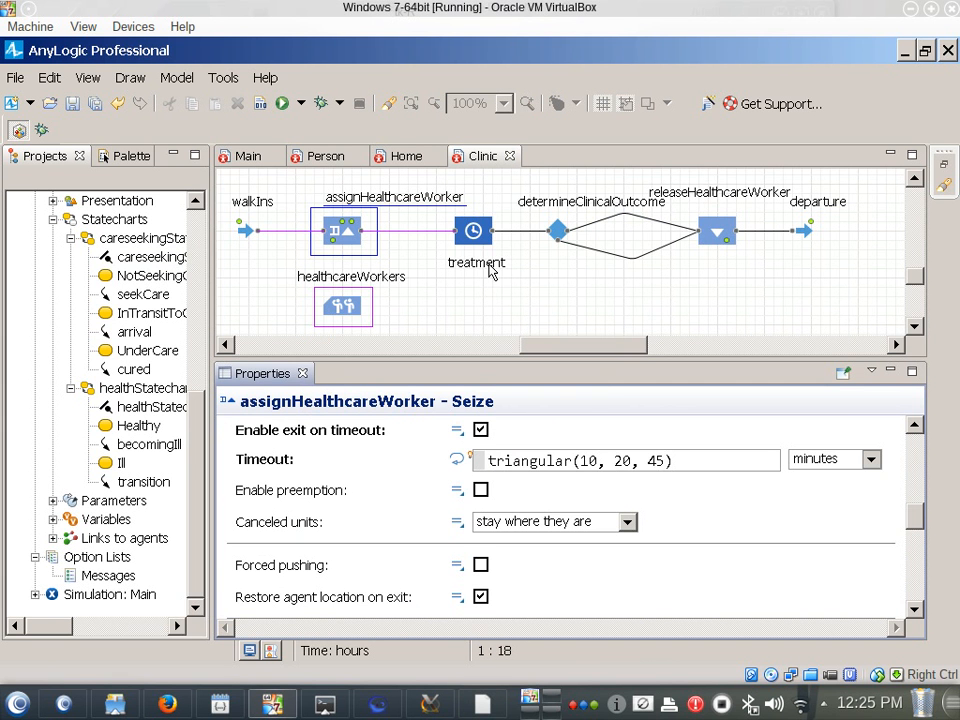
pyautogui.tripleClick(602, 458)
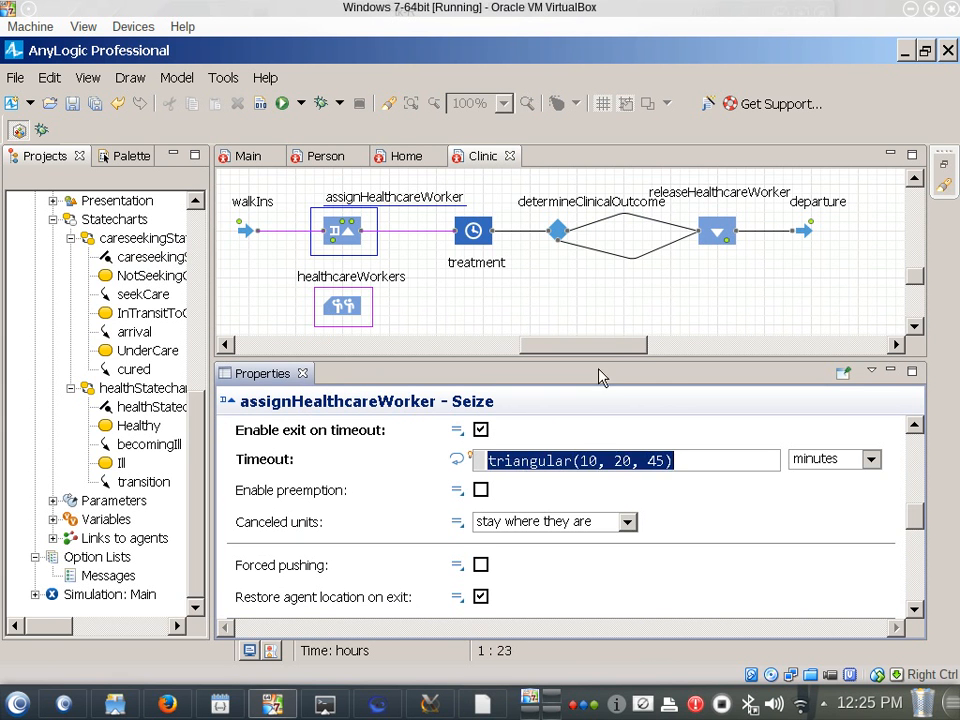
# Duplicate the cure connector and attach the copy from the timeout output of assignHealthcareWorker to the departure block.
pyautogui.click(645, 218)
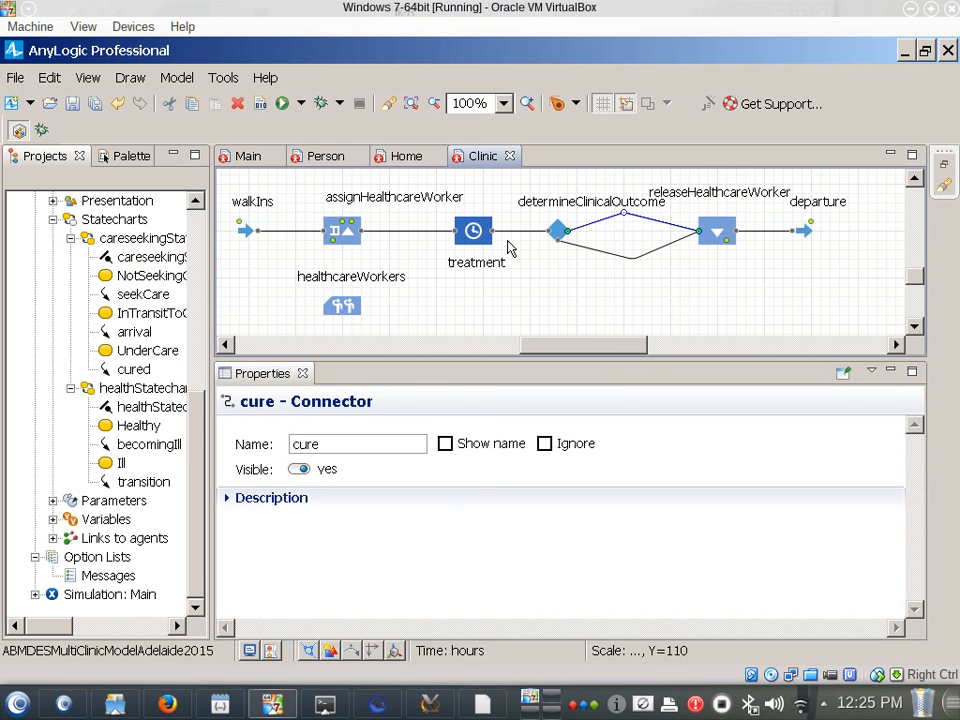
pyautogui.hotkey('ctrl', 'c')
pyautogui.hotkey('ctrl', 'v')
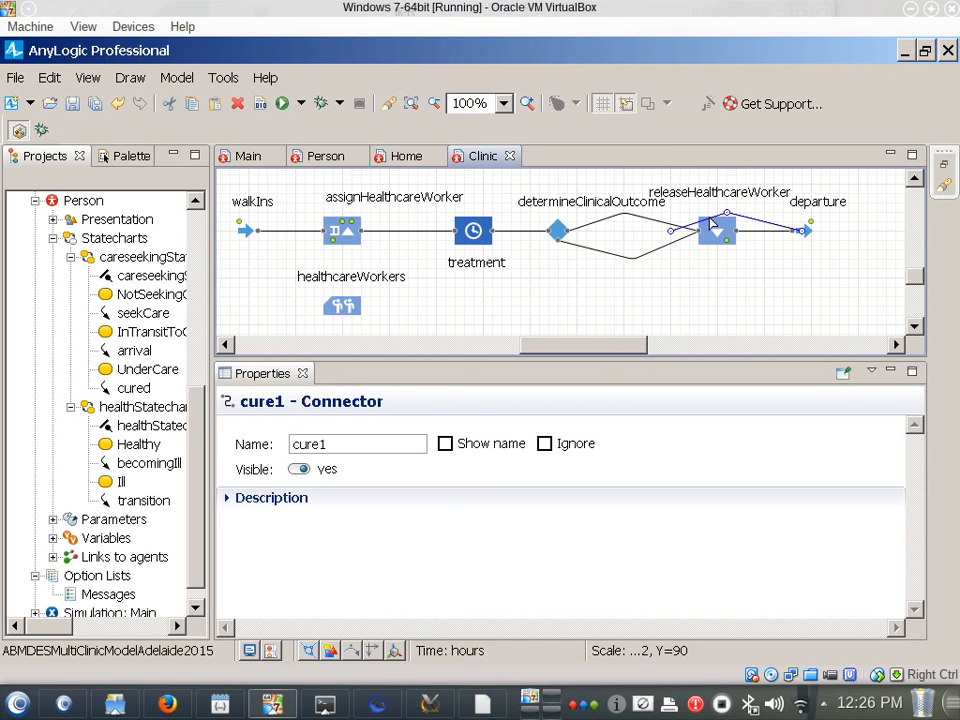
pyautogui.moveTo(732, 220); pyautogui.dragTo(417, 208)
pyautogui.moveTo(481, 224); pyautogui.dragTo(797, 229)
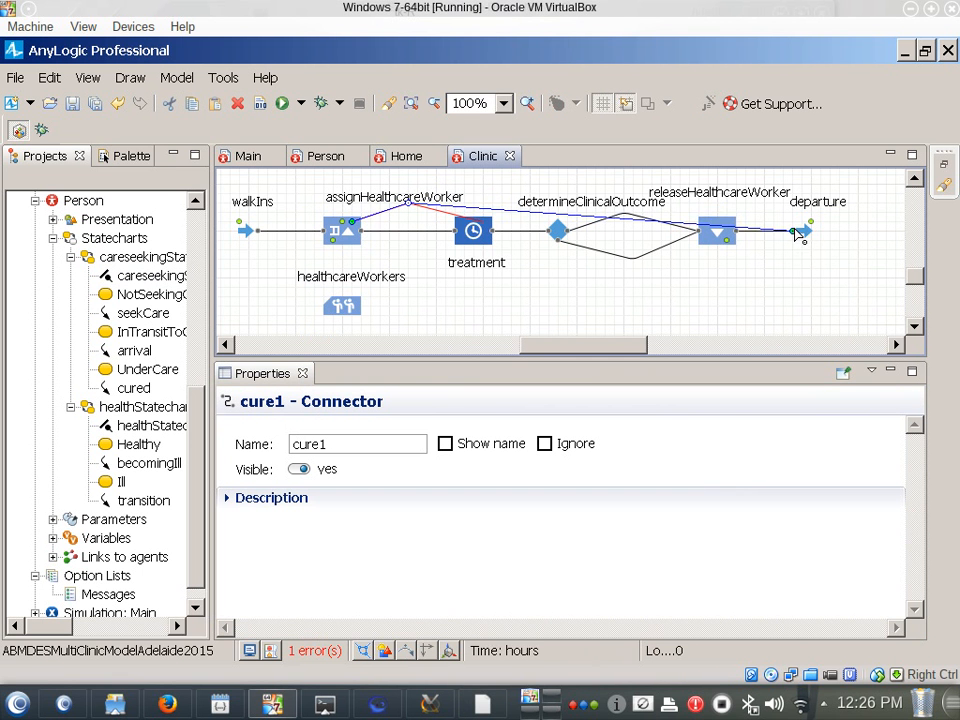
# Route the timeout connector above the flowchart with two bend points and save the model.
pyautogui.moveTo(429, 207); pyautogui.dragTo(446, 177)
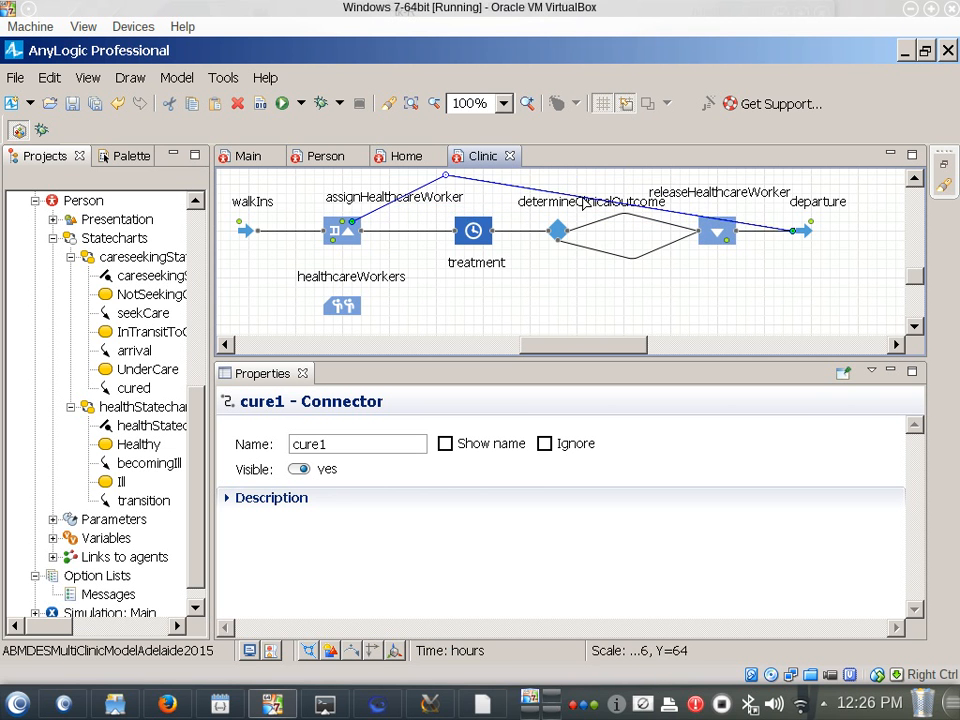
pyautogui.moveTo(585, 203); pyautogui.dragTo(727, 176)
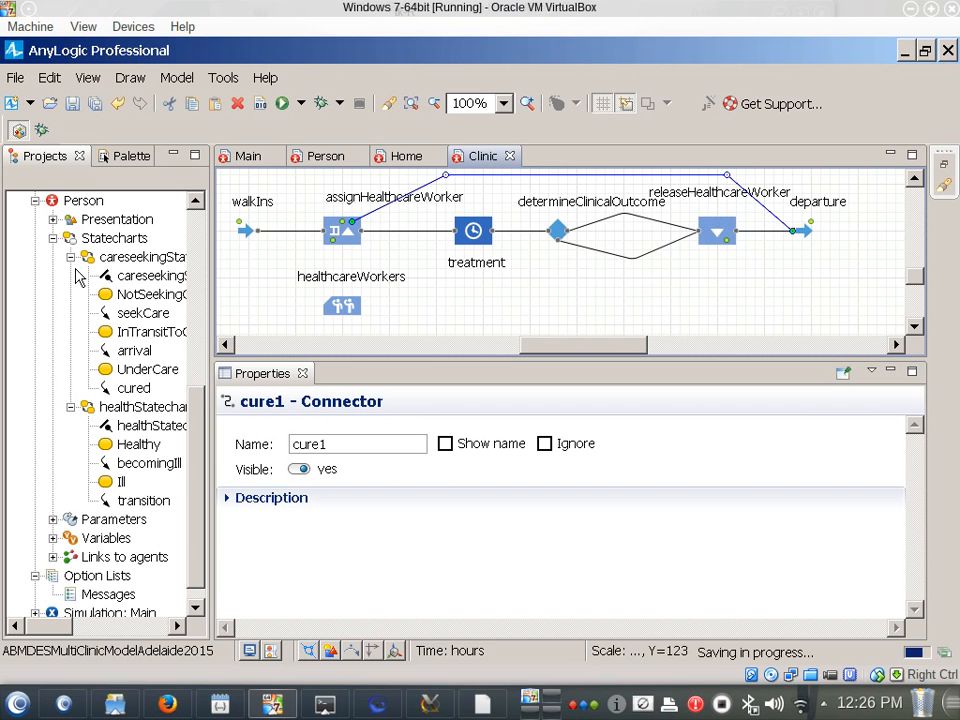
pyautogui.click(200, 415)
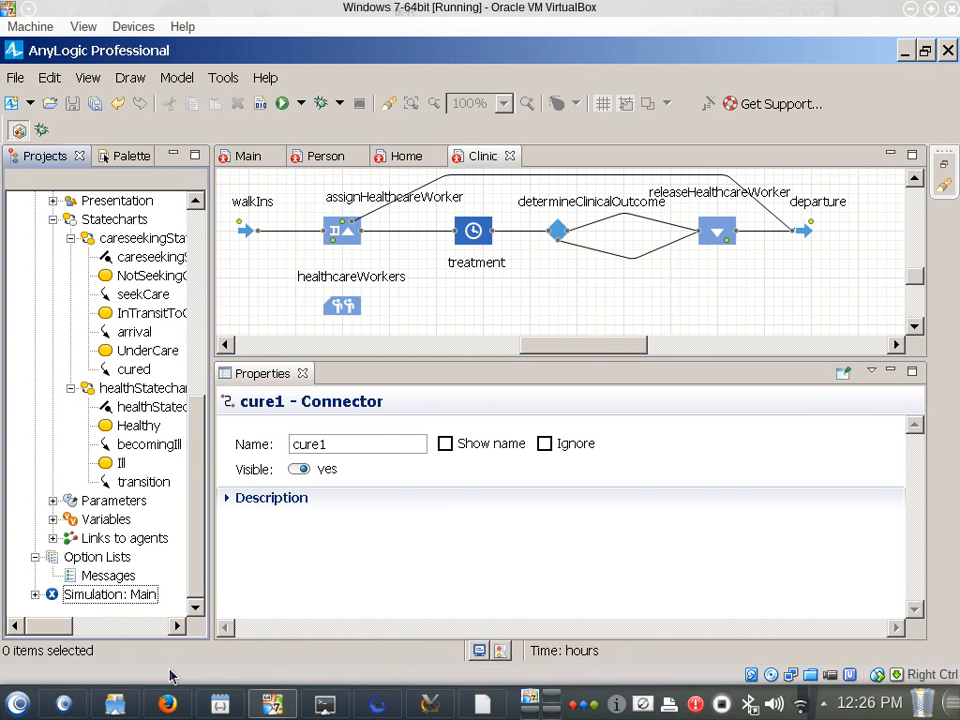
# Review the exit-on-timeout and timeout distribution settings of the assignHealthcareWorker block.
pyautogui.click(329, 241)
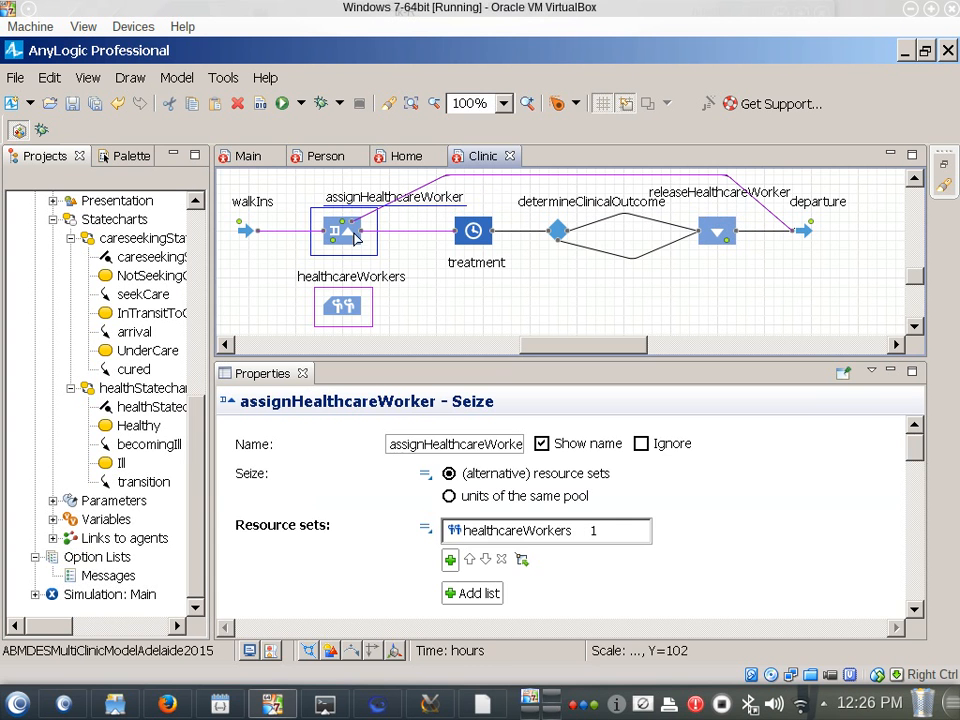
pyautogui.scroll(-6, 800, 500)
pyautogui.scroll(3, 784, 510)
pyautogui.scroll(-5, 779, 512)
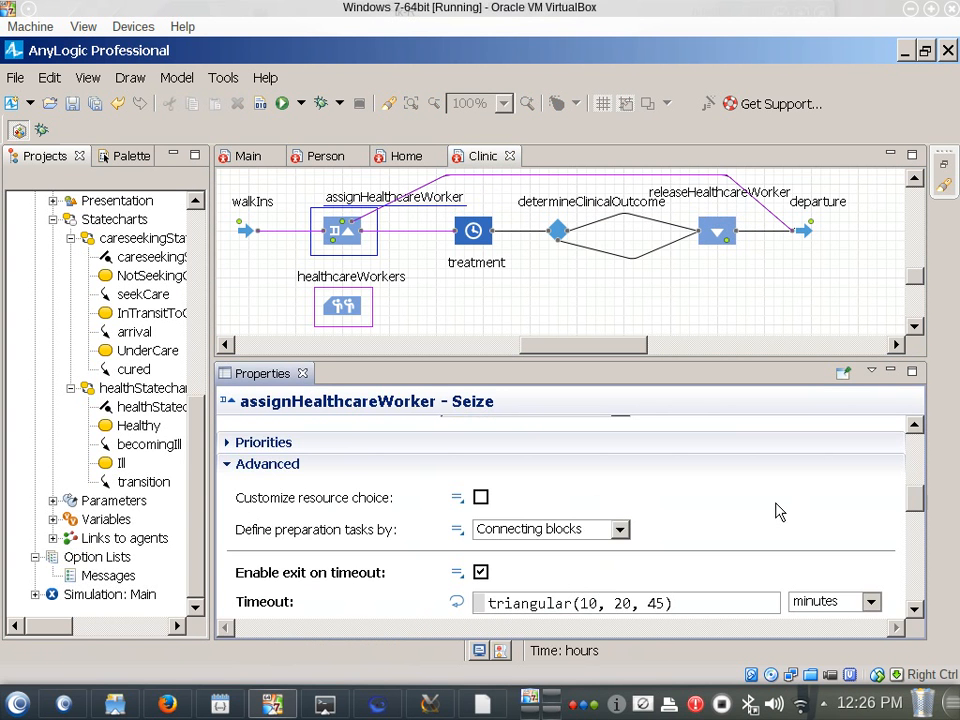
# Launch the Simulation: Main experiment and run it in virtual time mode.
pyautogui.rightClick(139, 598)
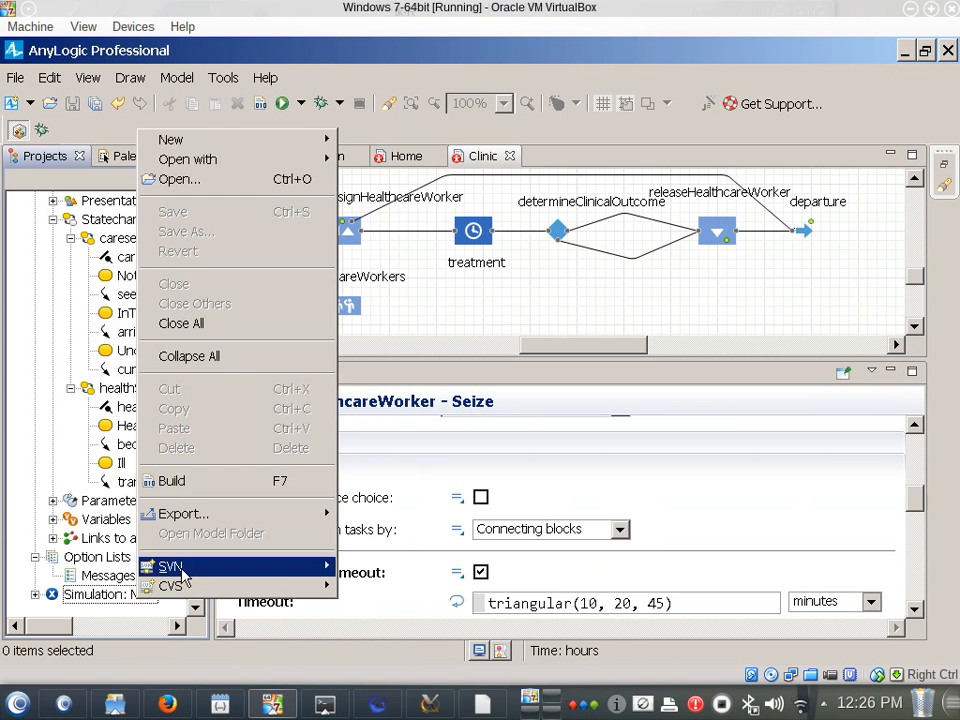
pyautogui.click(122, 600)
pyautogui.rightClick(120, 596)
pyautogui.click(138, 561)
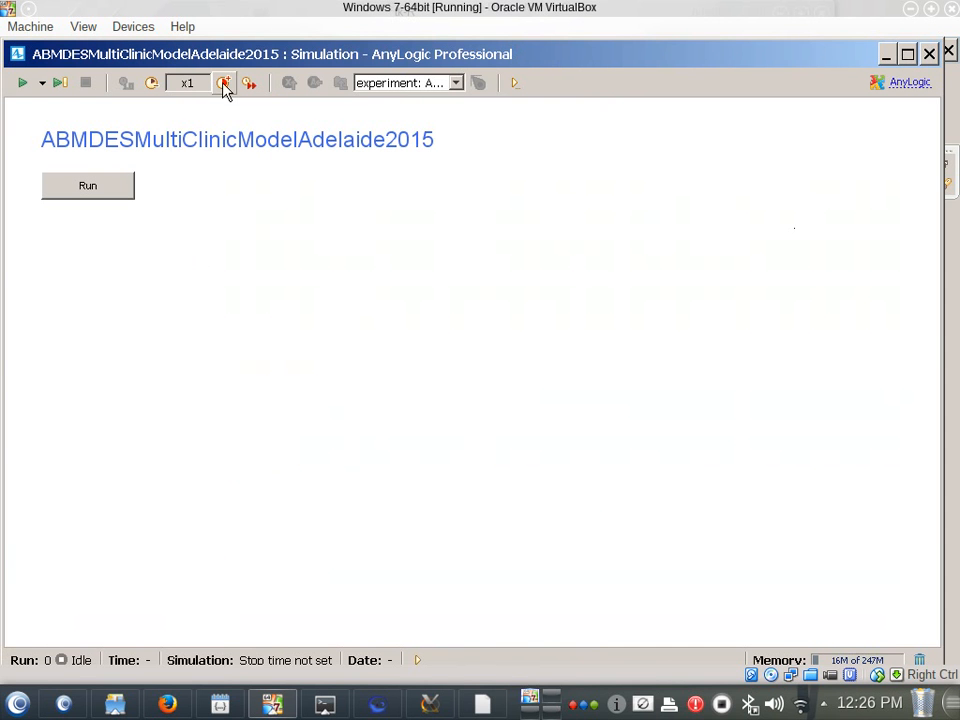
pyautogui.click(118, 190)
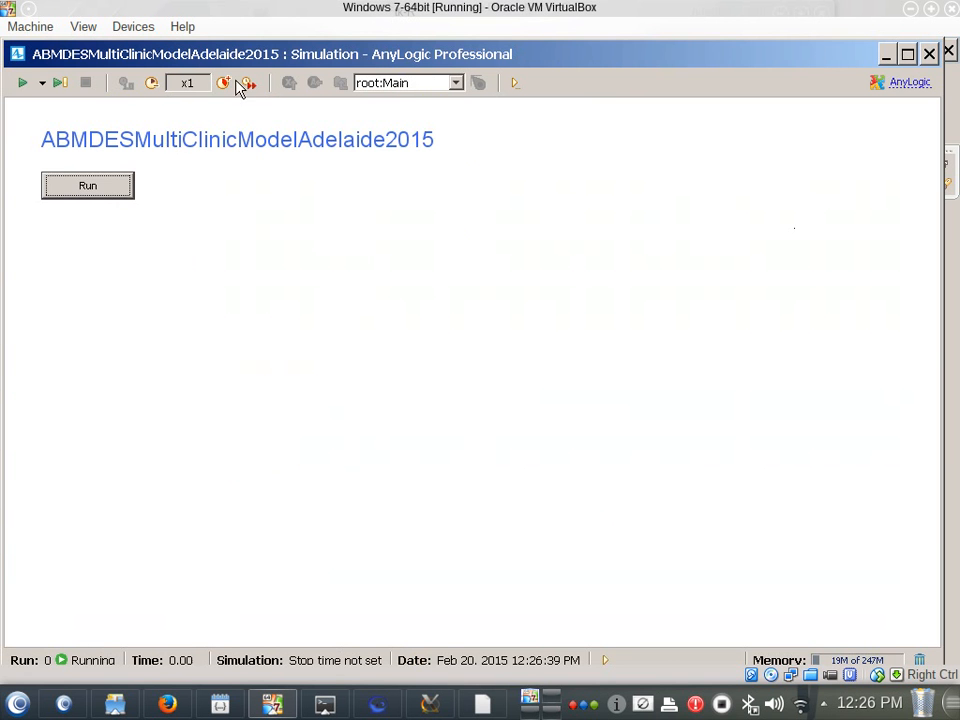
pyautogui.click(249, 82)
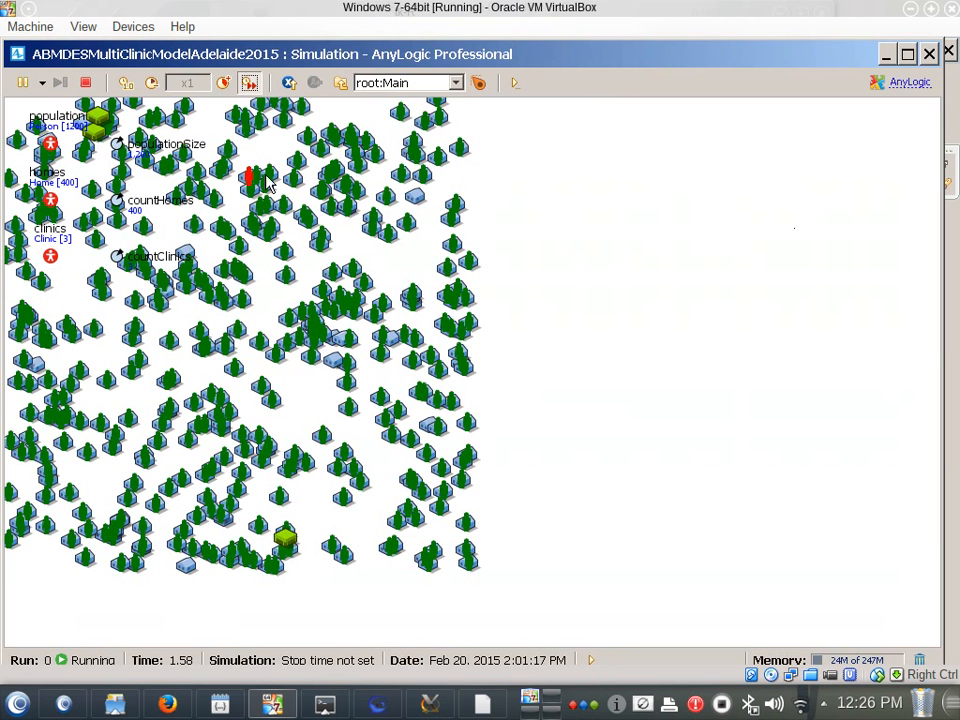
# Inspect the running flowcharts of clinics 0, 1 and 2, comparing their timeout exits, and close the simulation window.
pyautogui.click(380, 83)
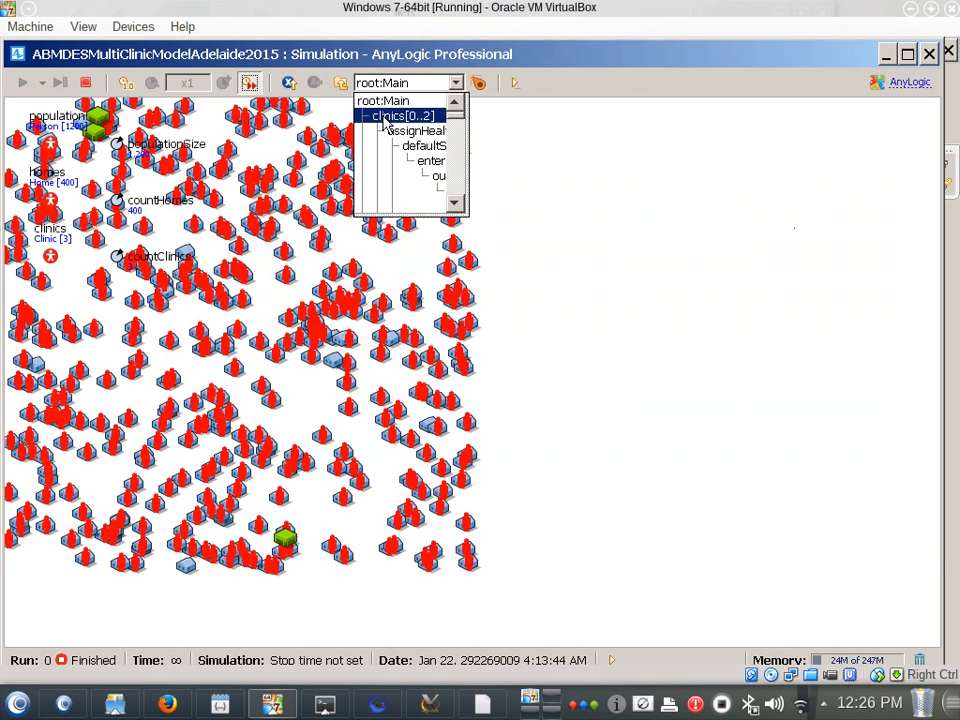
pyautogui.click(383, 119)
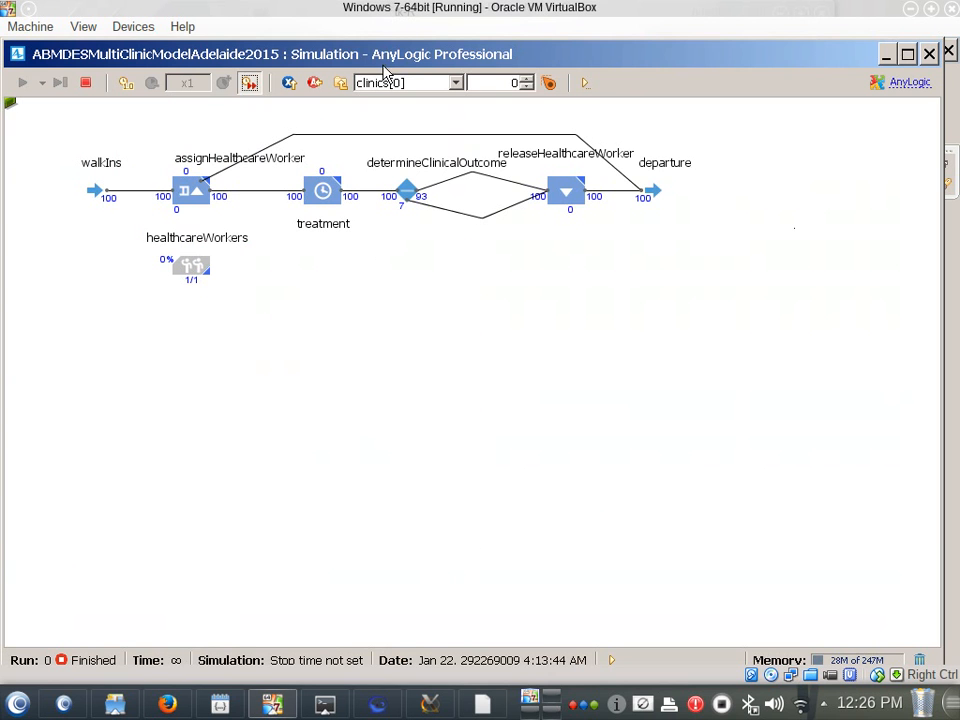
pyautogui.click(529, 79)
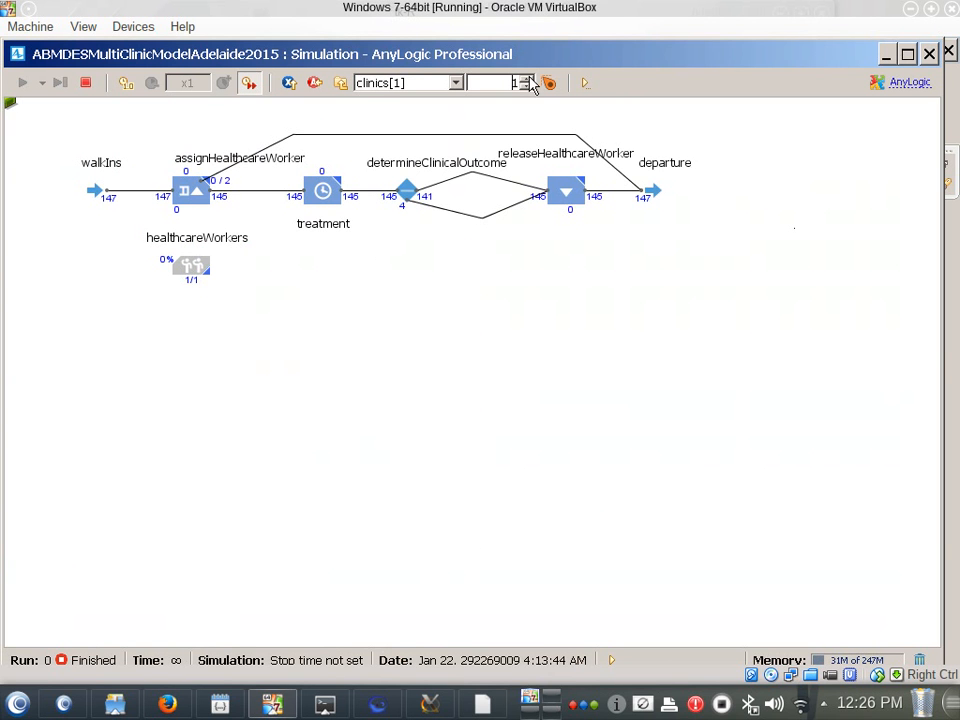
pyautogui.click(529, 80)
pyautogui.click(528, 88)
pyautogui.click(535, 83)
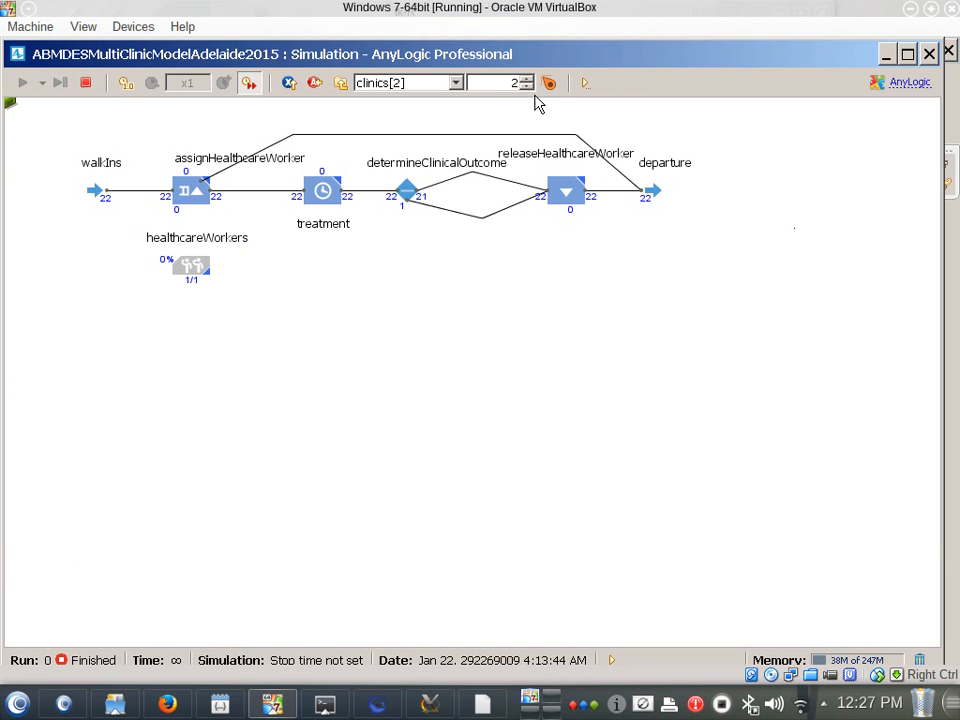
pyautogui.click(929, 53)
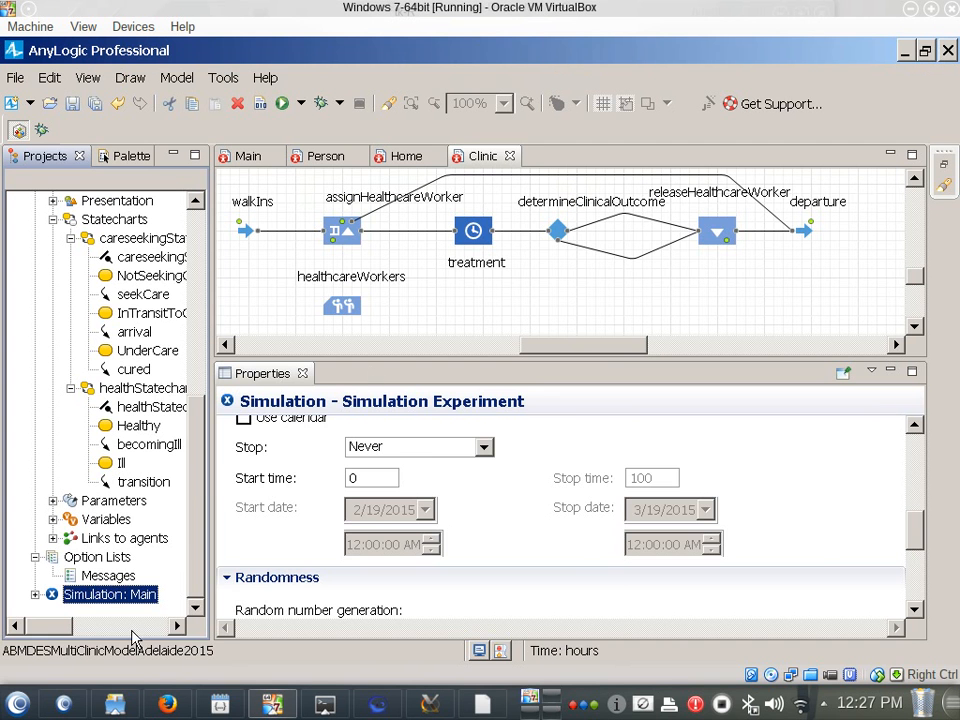
# Examine the model time settings of the Simulation experiment, including execution mode, stop condition and start time.
pyautogui.scroll(1, 662, 450)
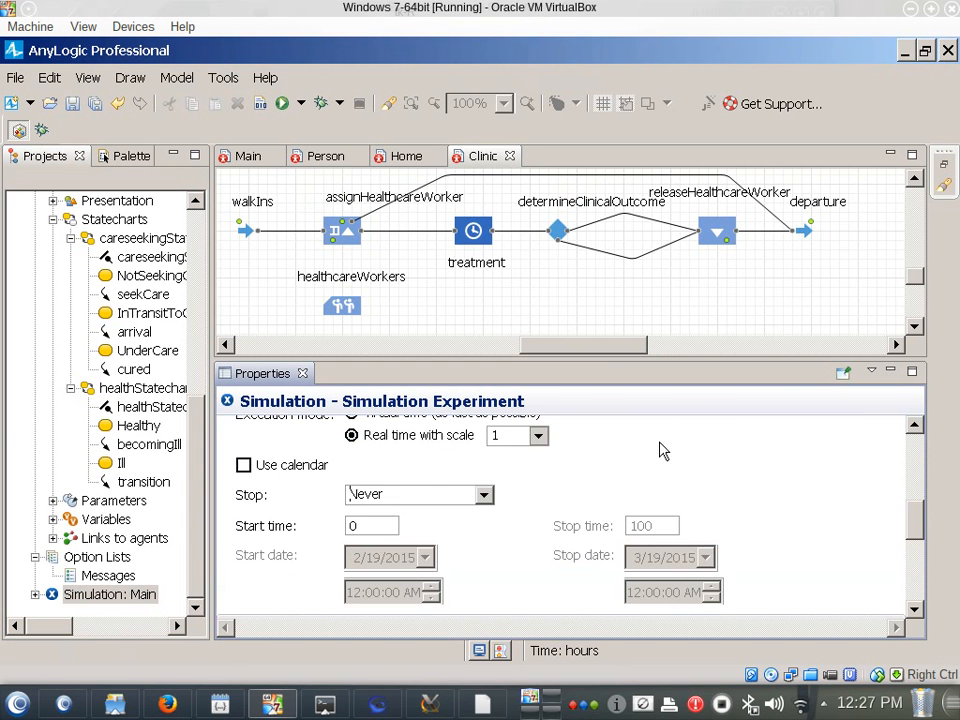
pyautogui.scroll(1, 320, 487)
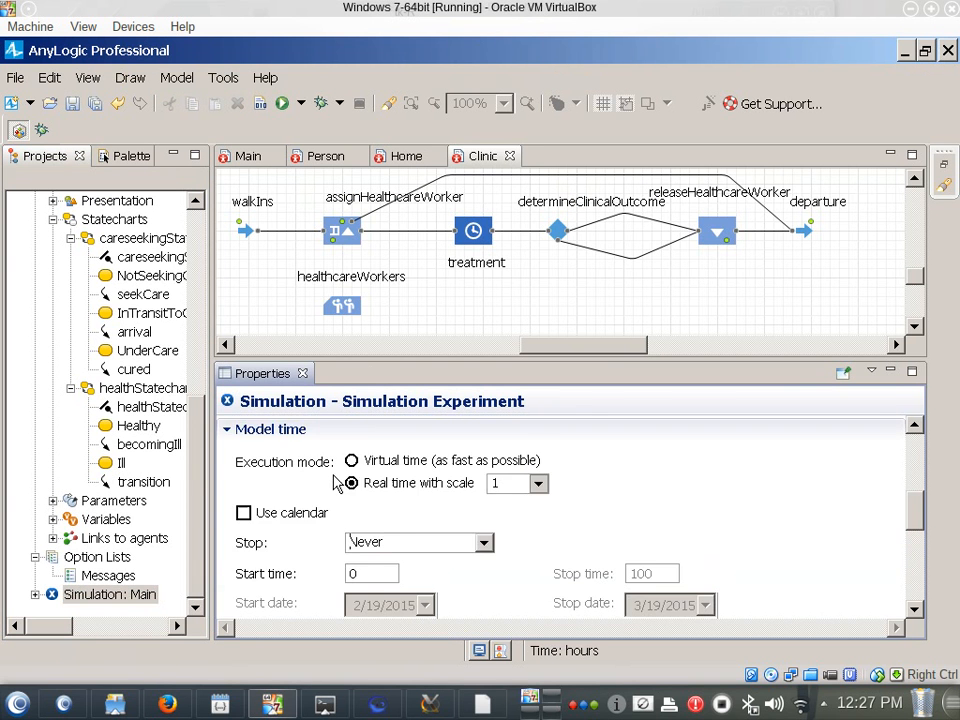
pyautogui.scroll(2, 338, 483)
pyautogui.scroll(-1, 338, 483)
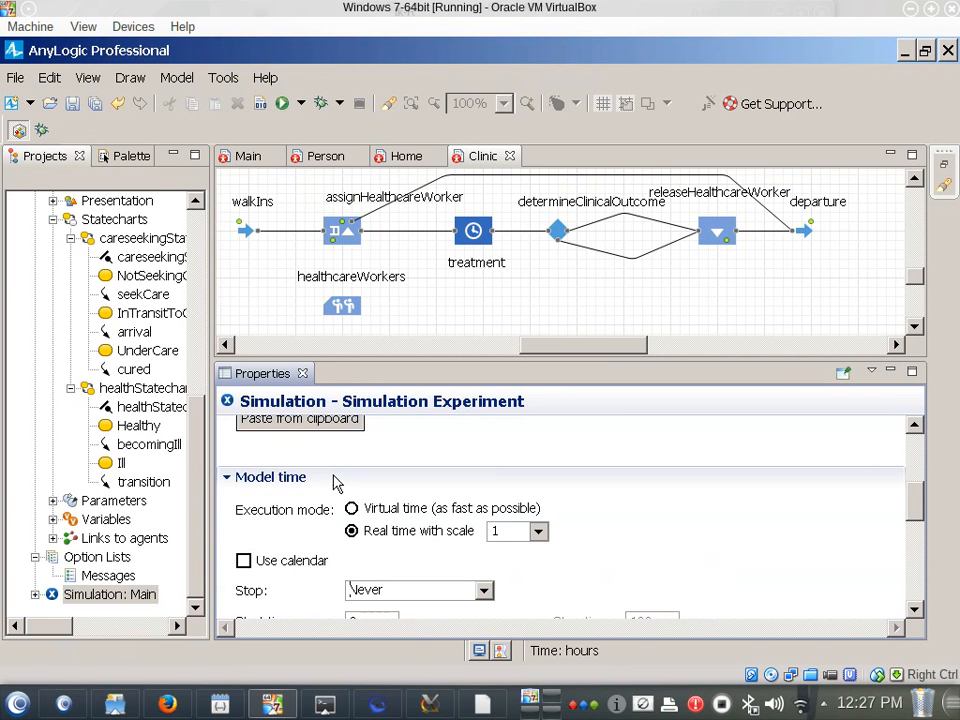
pyautogui.click(116, 595)
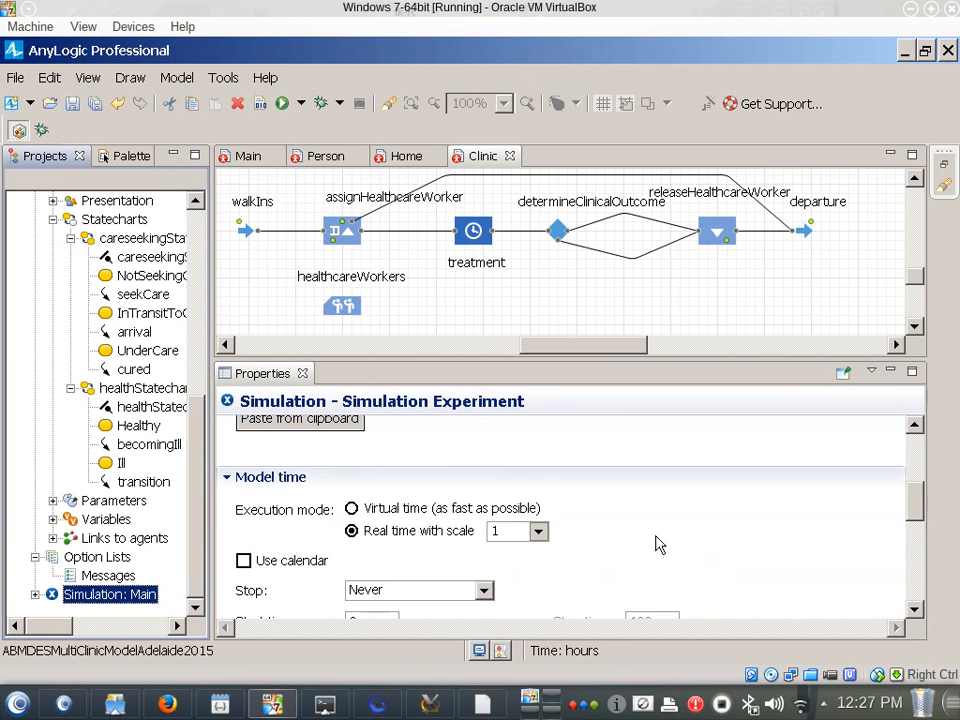
pyautogui.click(681, 526)
pyautogui.scroll(-3, 681, 526)
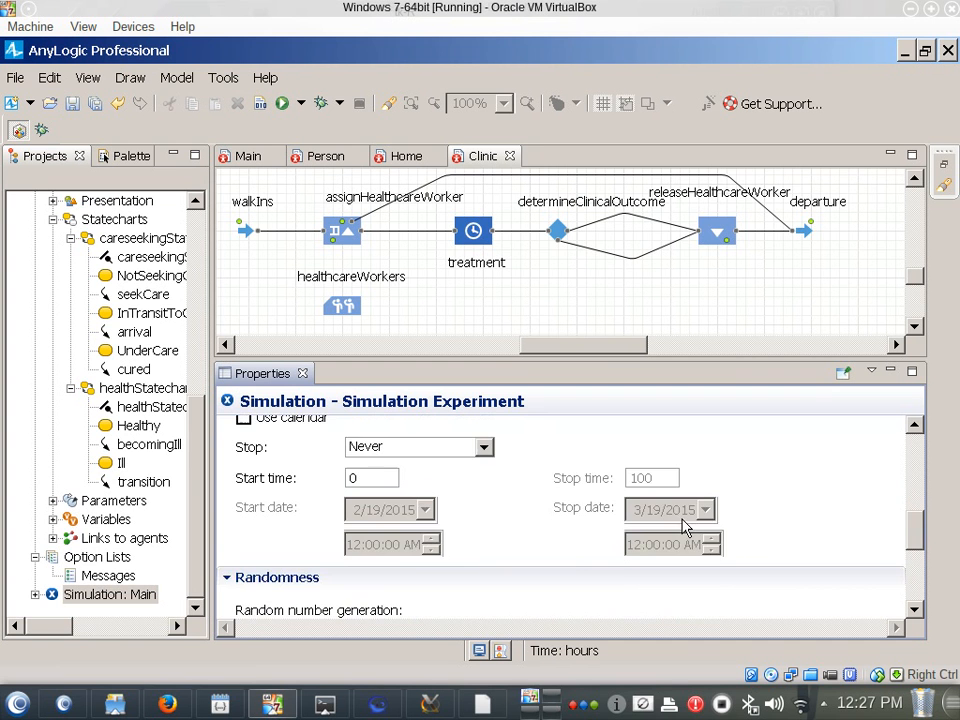
pyautogui.scroll(1, 615, 525)
pyautogui.scroll(1, 262, 476)
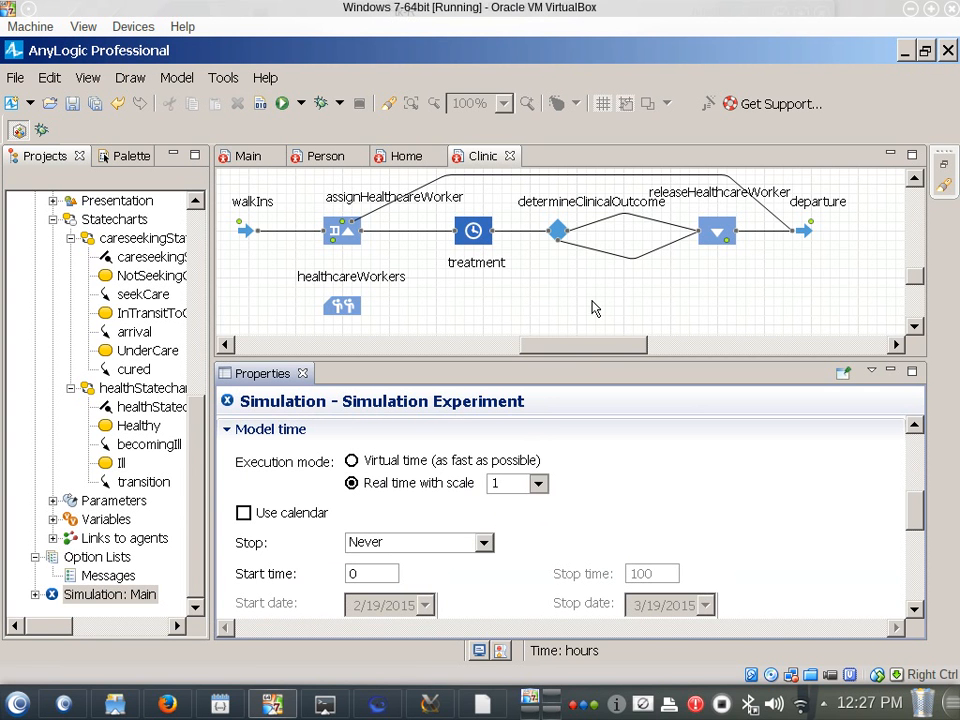
# Inspect the cure connector and review the probability and exit actions of the determineClinicalOutcome block.
pyautogui.click(585, 226)
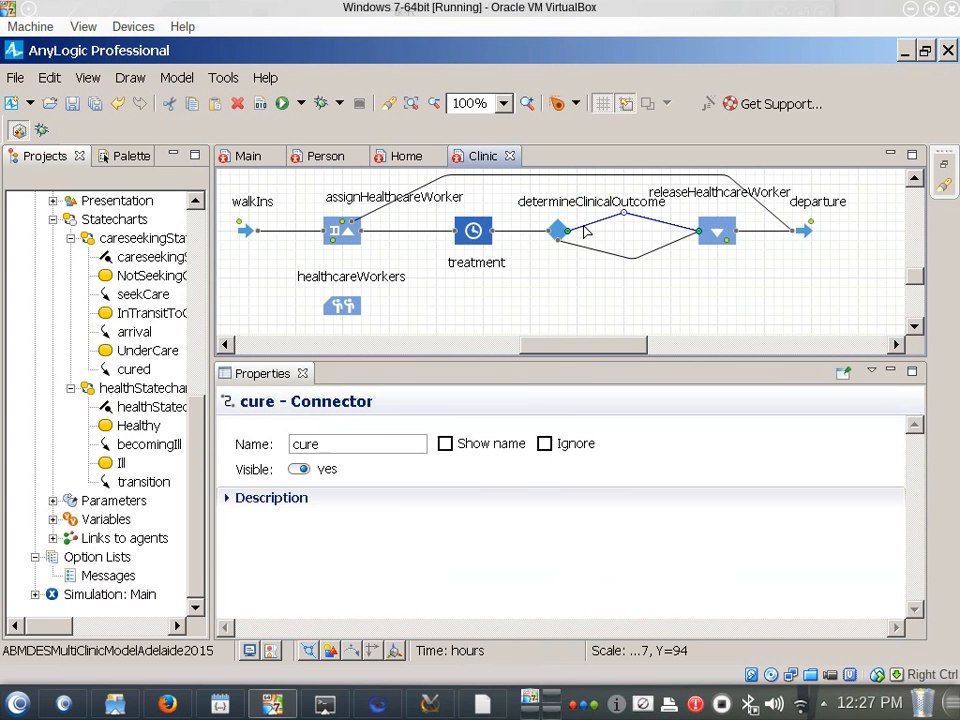
pyautogui.click(558, 232)
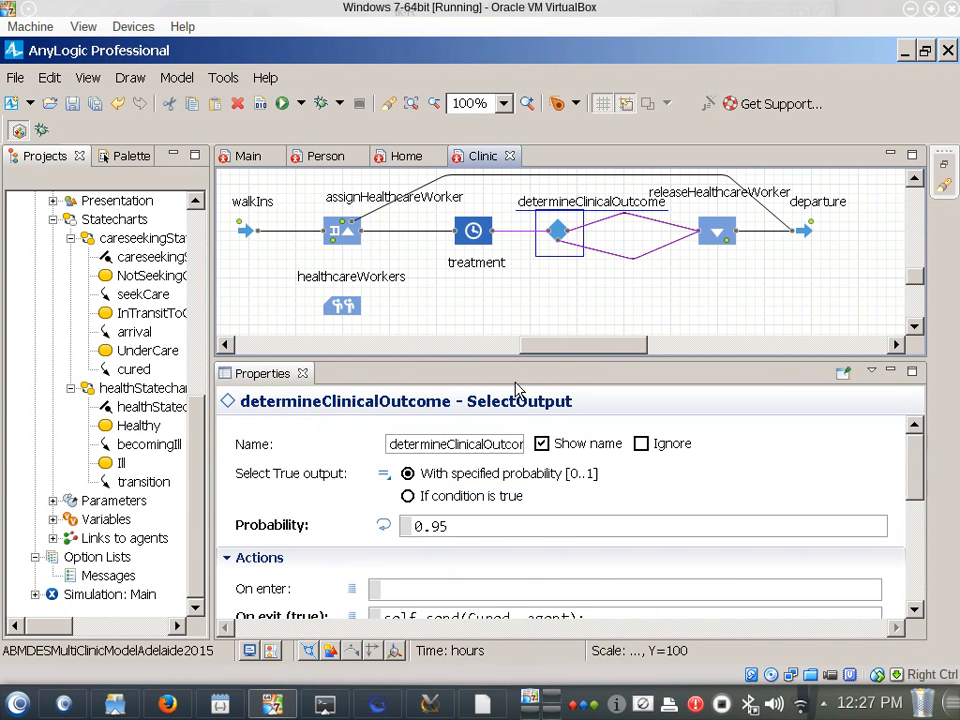
pyautogui.scroll(-2, 567, 512)
pyautogui.scroll(-1, 567, 514)
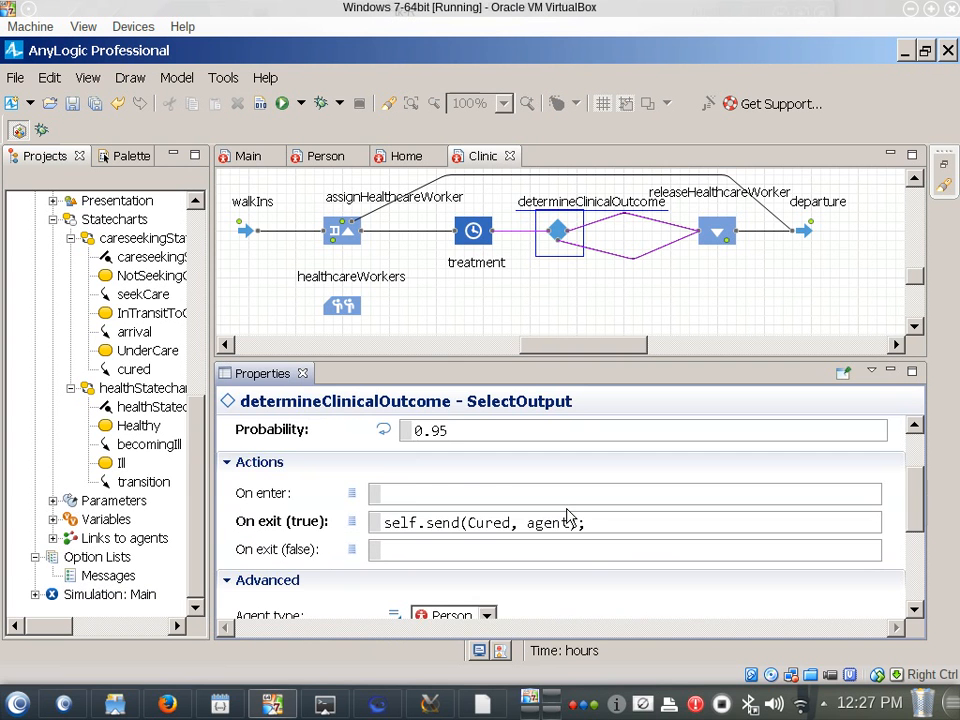
pyautogui.scroll(1, 567, 514)
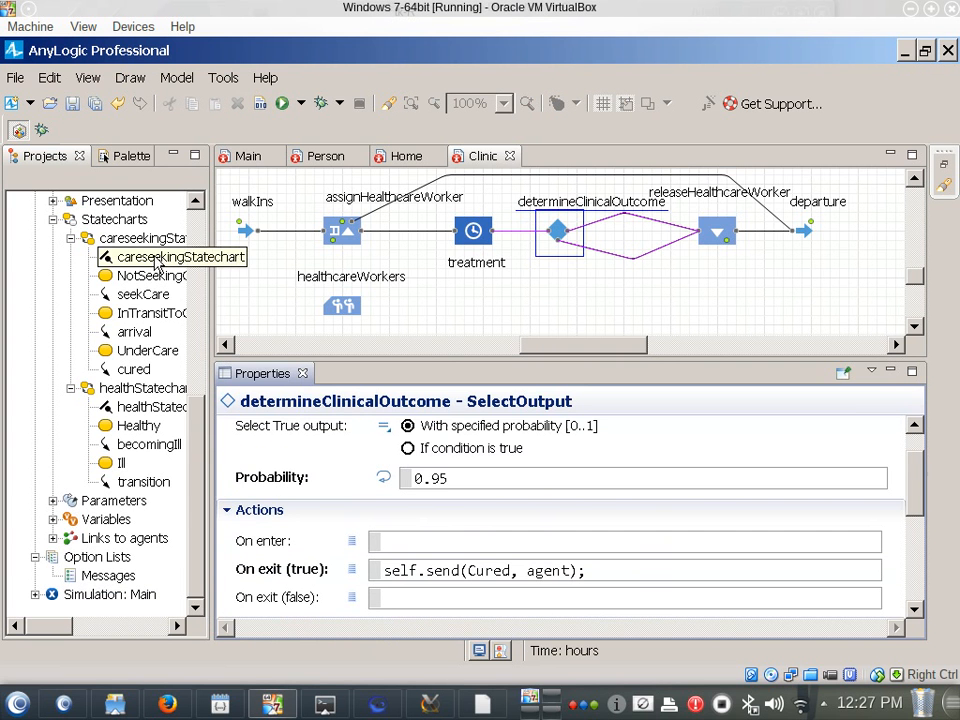
# Launch the Simulation: Main experiment again and run the model as fast as possible.
pyautogui.click(83, 598)
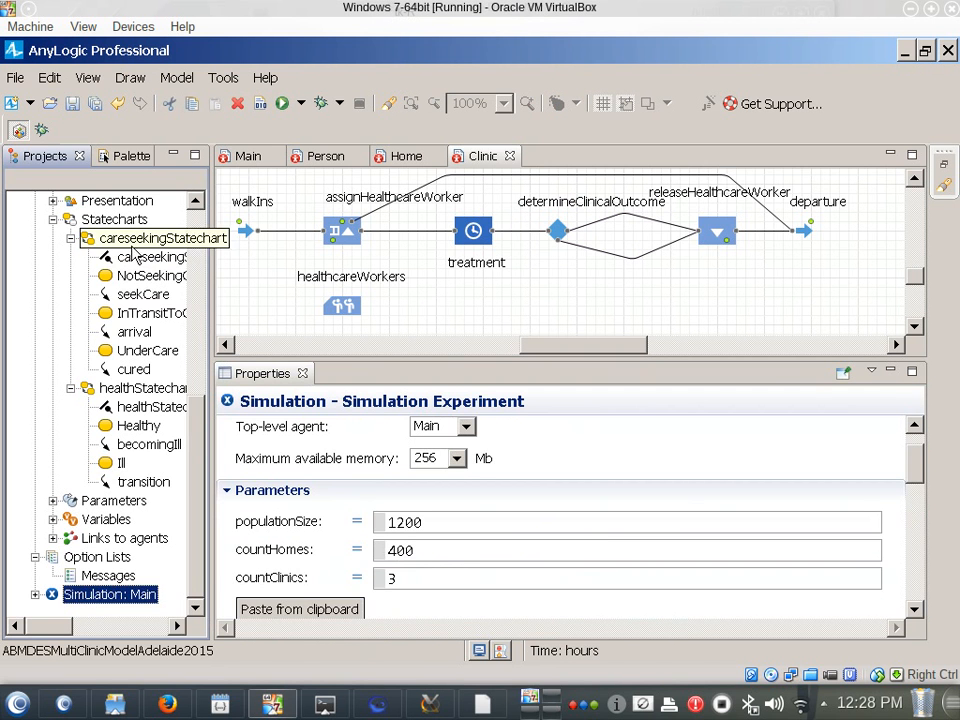
pyautogui.click(251, 307)
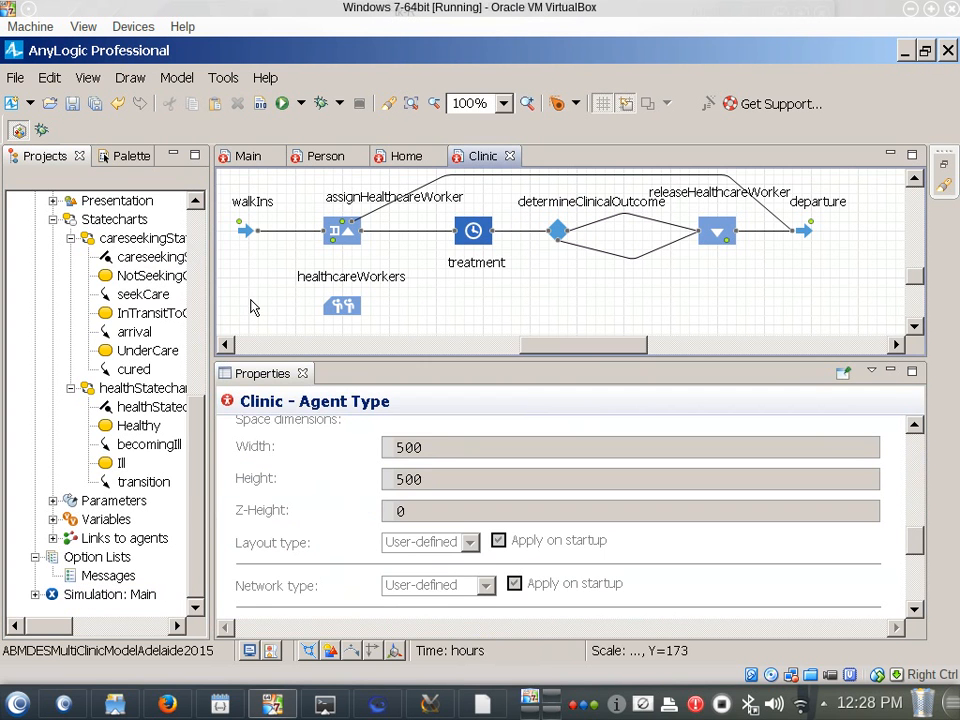
pyautogui.click(105, 595)
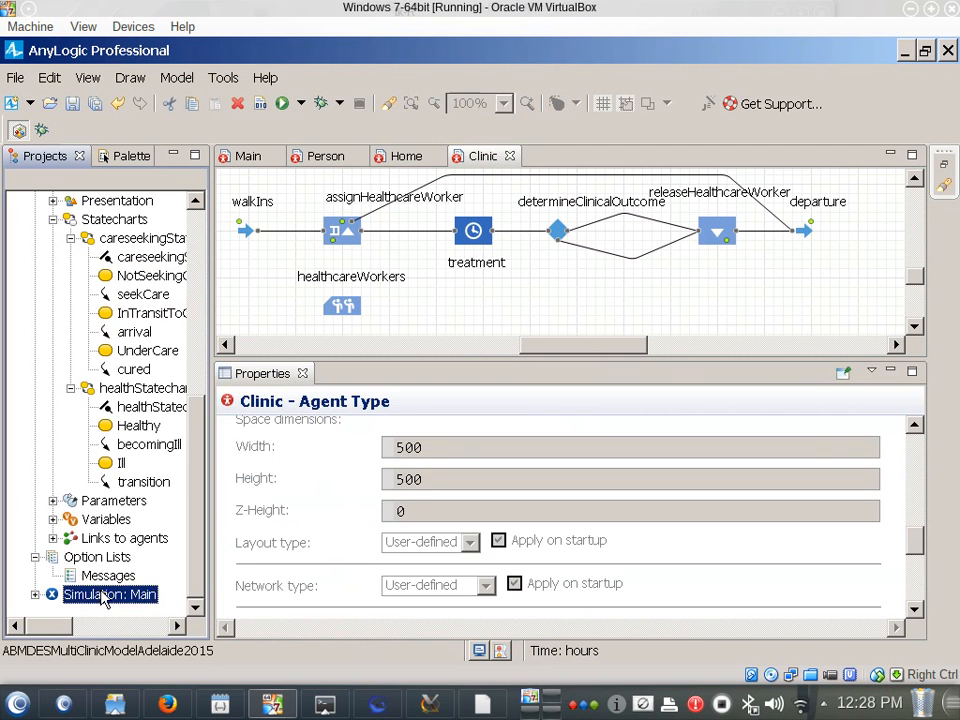
pyautogui.rightClick(110, 595)
pyautogui.click(133, 555)
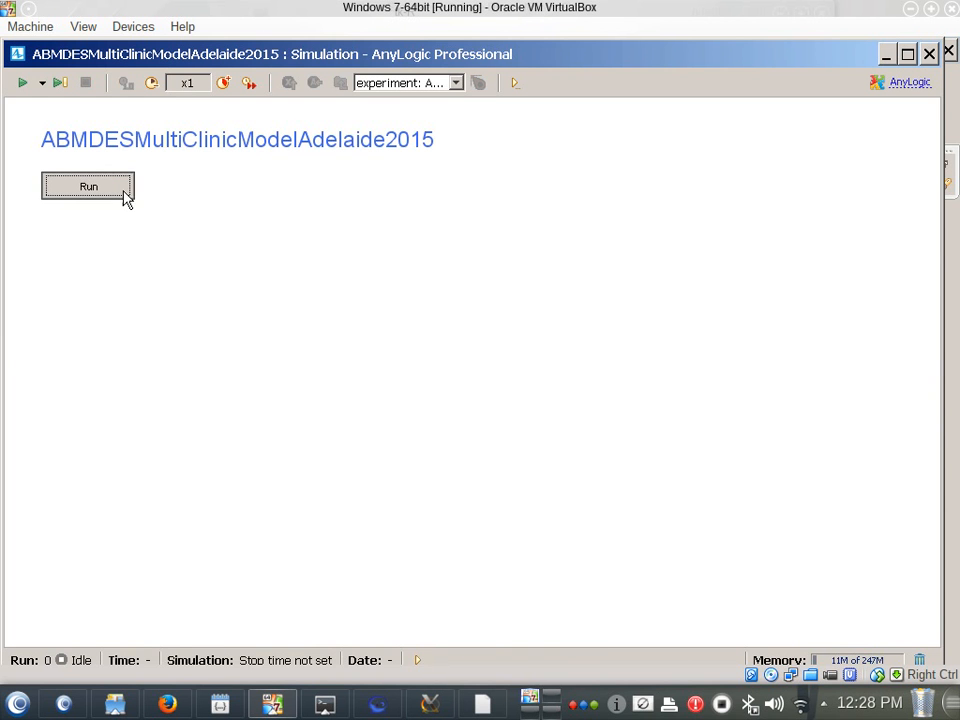
pyautogui.click(126, 195)
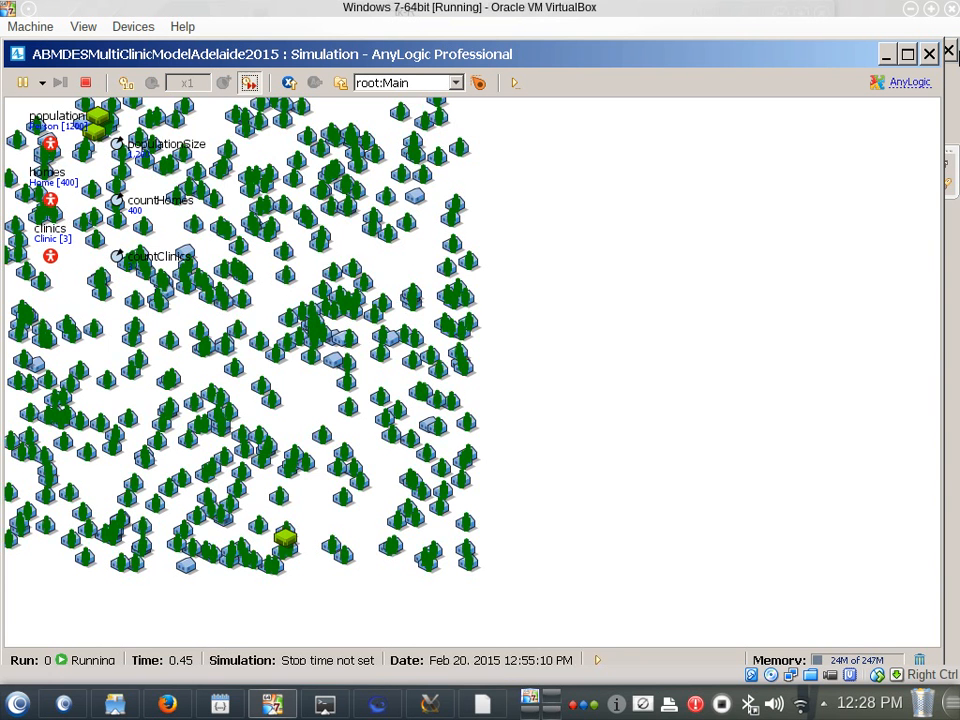
pyautogui.click(248, 84)
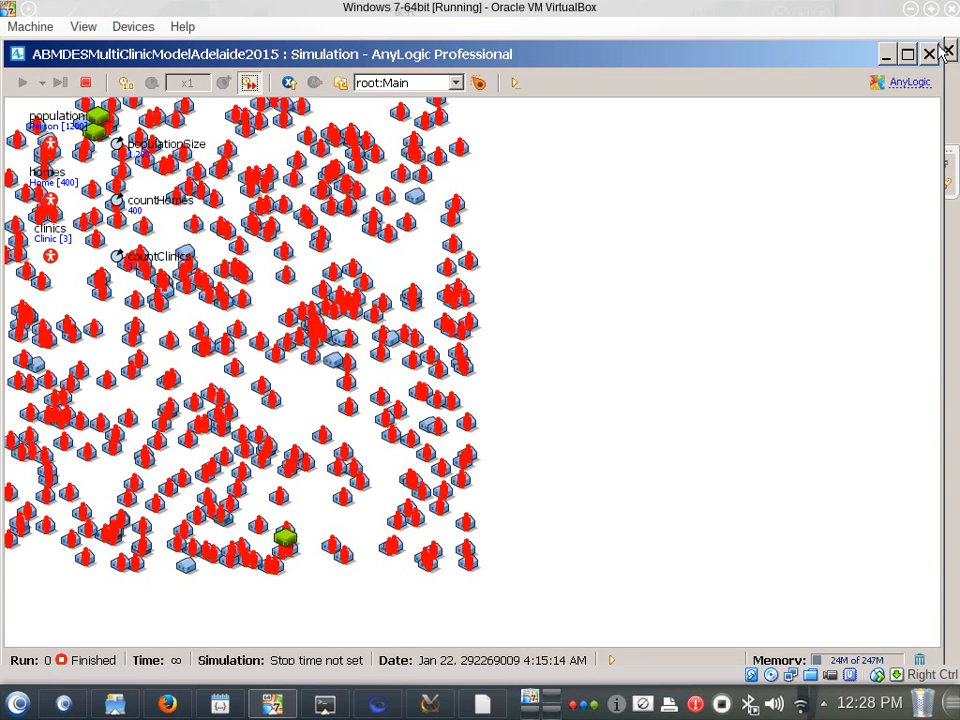
# Close the simulation window and inspect the message triggers of Person's cured transition and the Ill-to-Healthy transition.
pyautogui.click(928, 54)
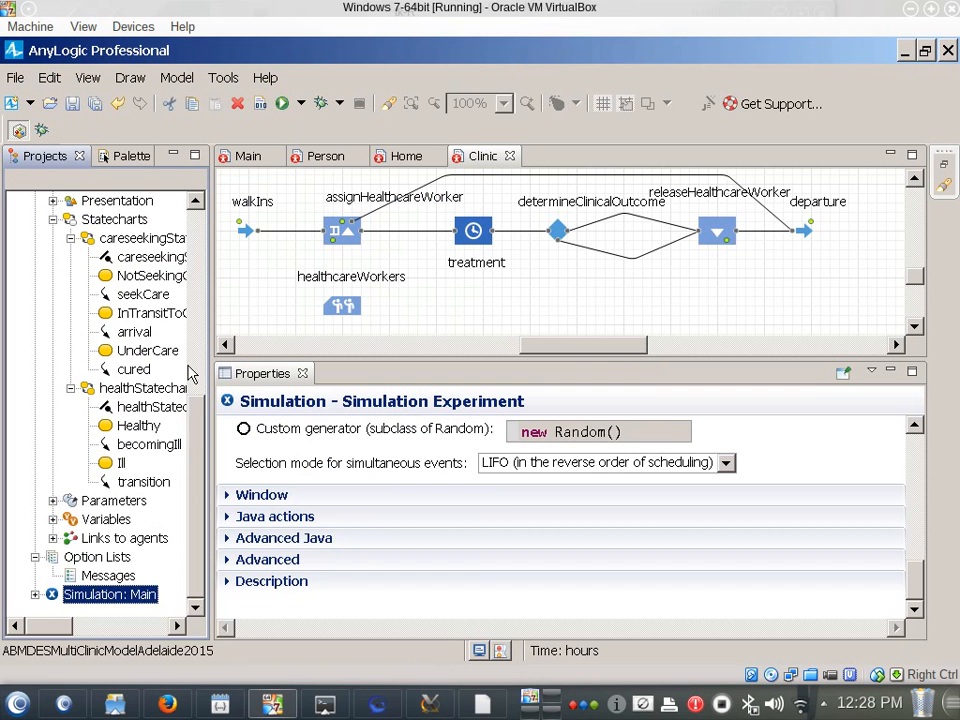
pyautogui.moveTo(198, 434); pyautogui.dragTo(213, 390)
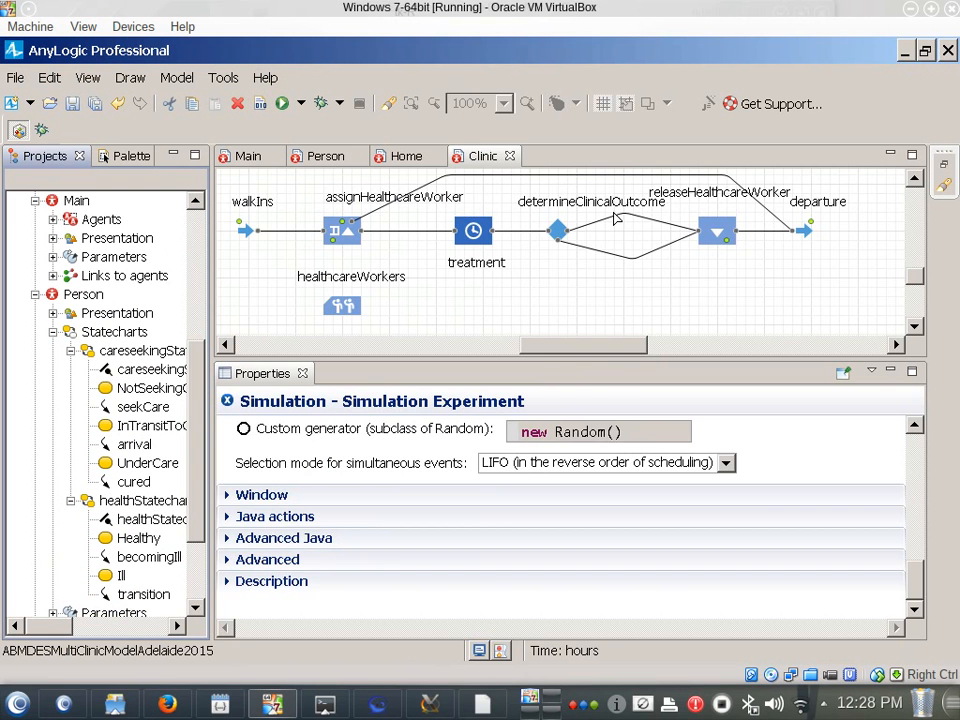
pyautogui.doubleClick(74, 296)
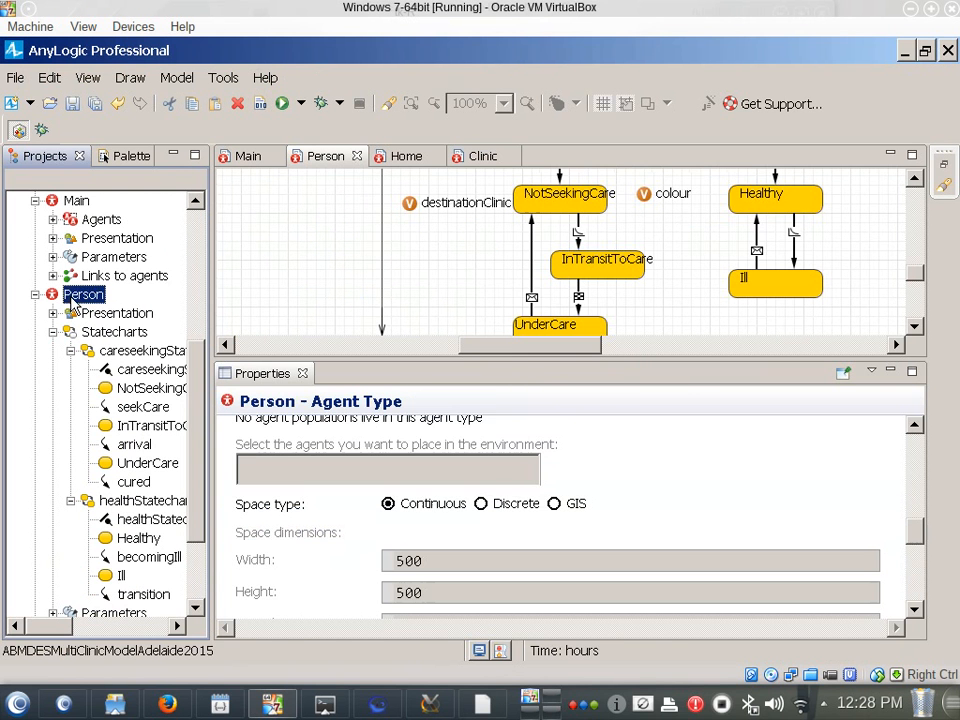
pyautogui.click(532, 283)
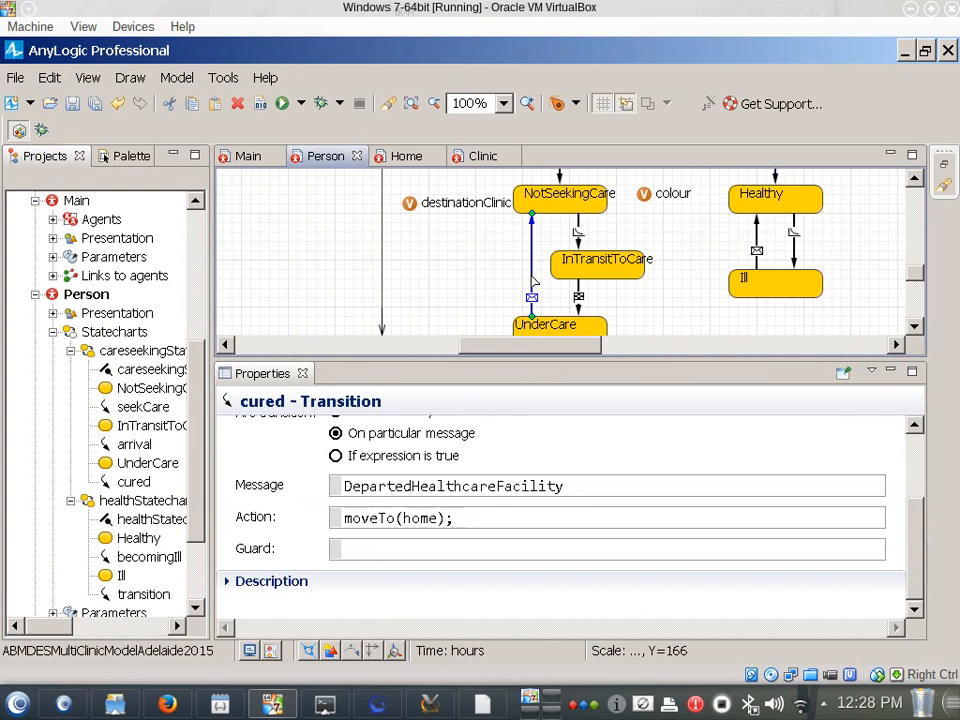
pyautogui.click(757, 238)
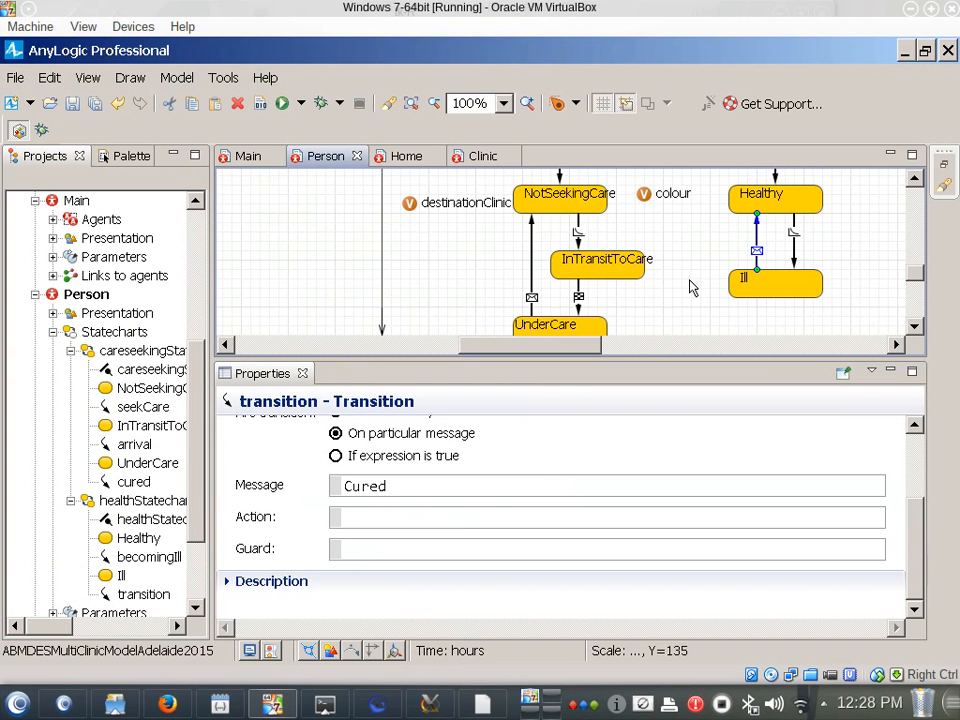
pyautogui.click(518, 446)
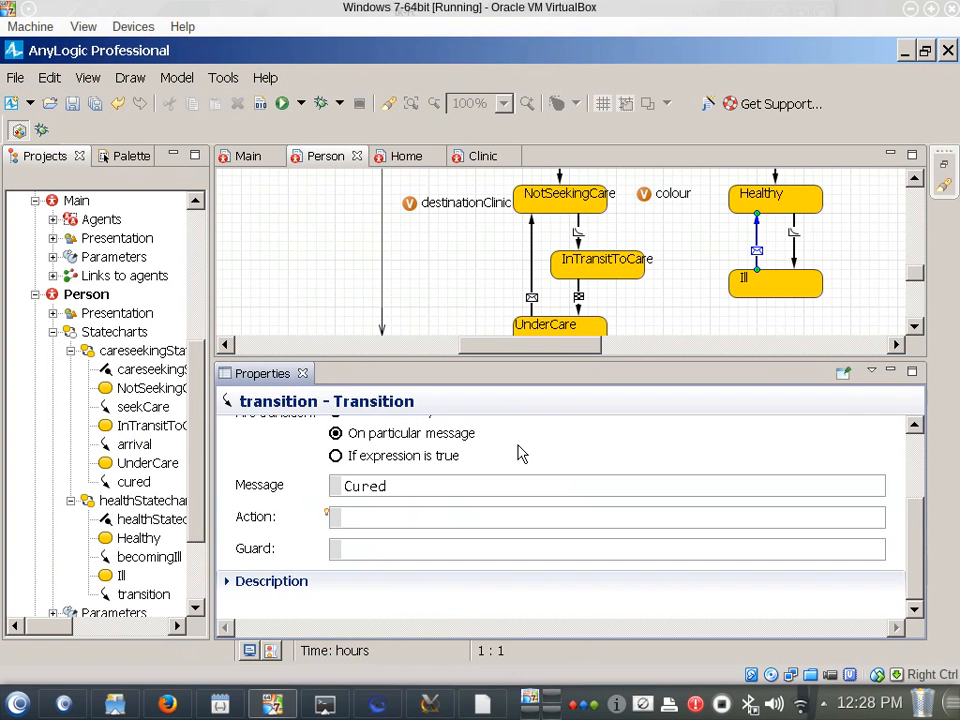
# Run the Simulation: Main experiment again in virtual time, as fast as possible, and close the simulation window.
pyautogui.moveTo(197, 492); pyautogui.dragTo(197, 632)
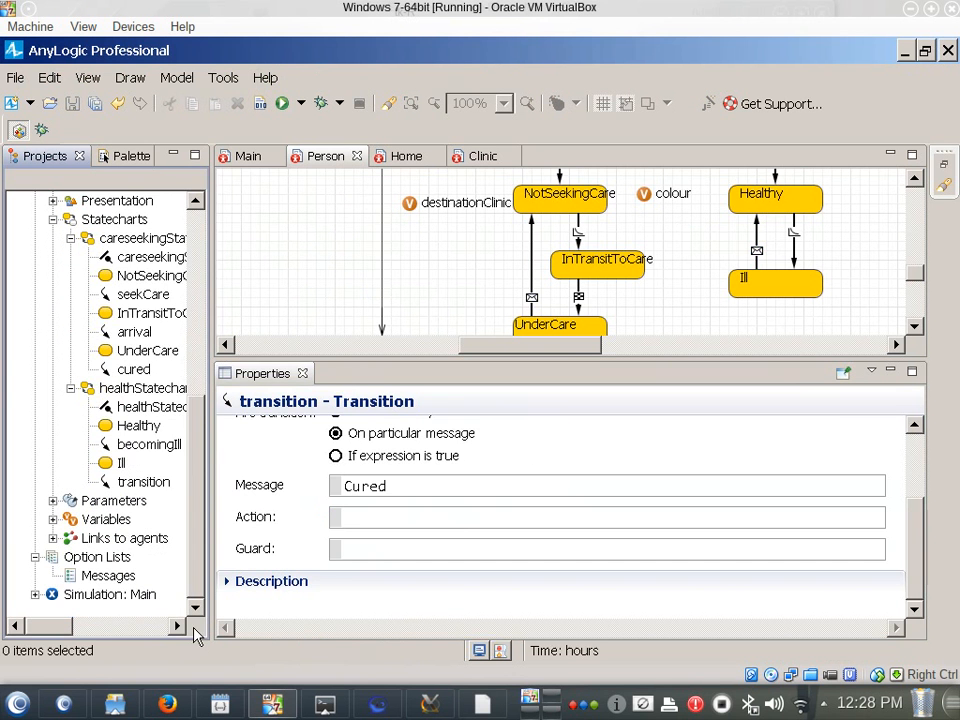
pyautogui.rightClick(141, 595)
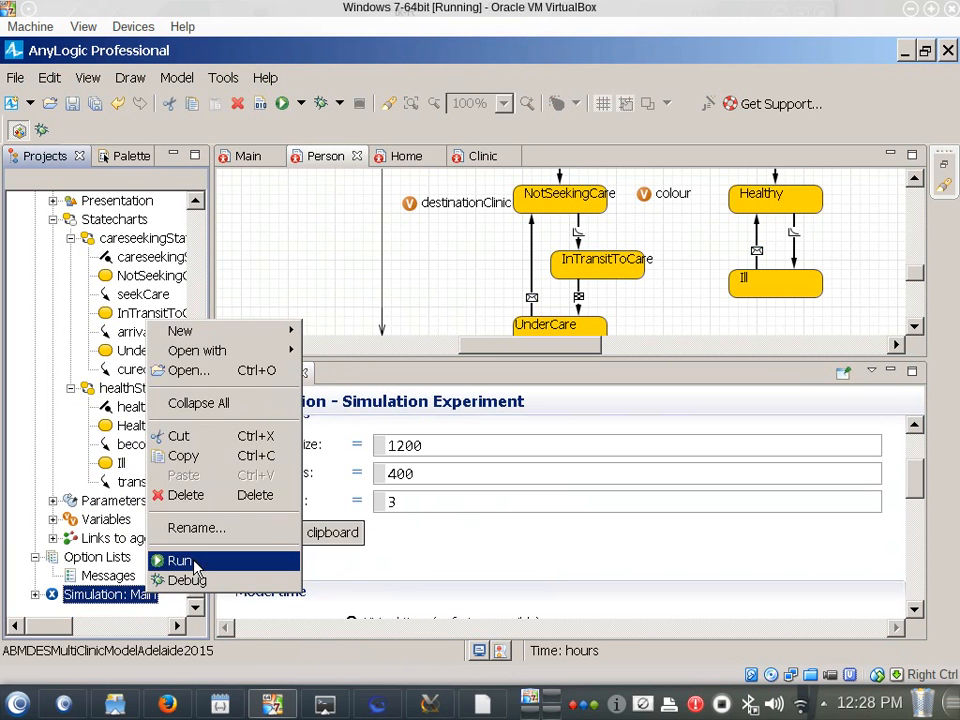
pyautogui.click(180, 560)
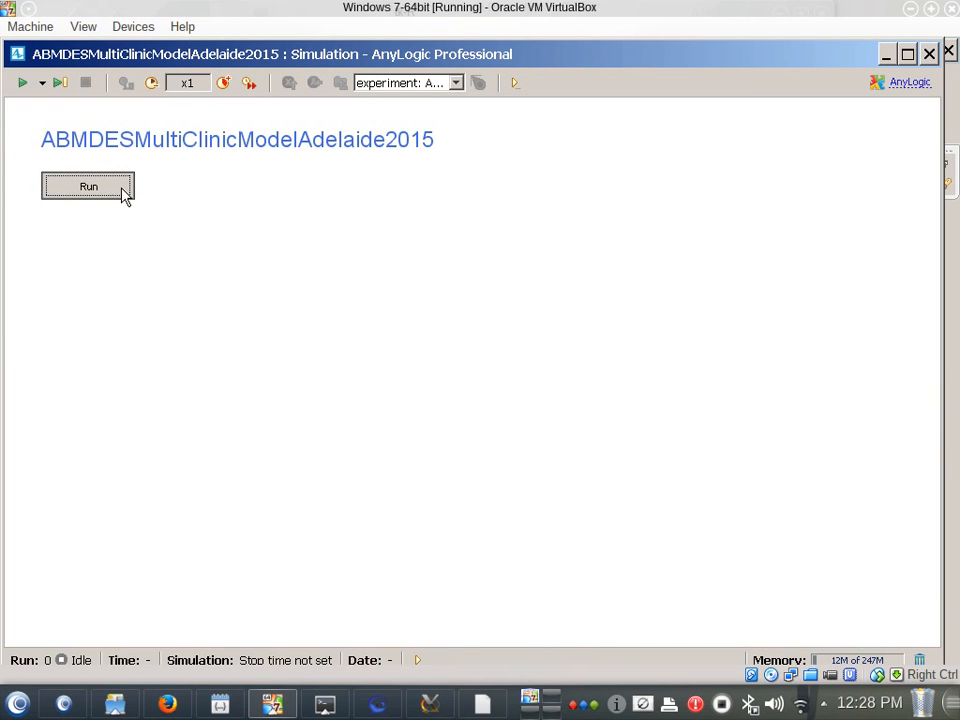
pyautogui.click(124, 190)
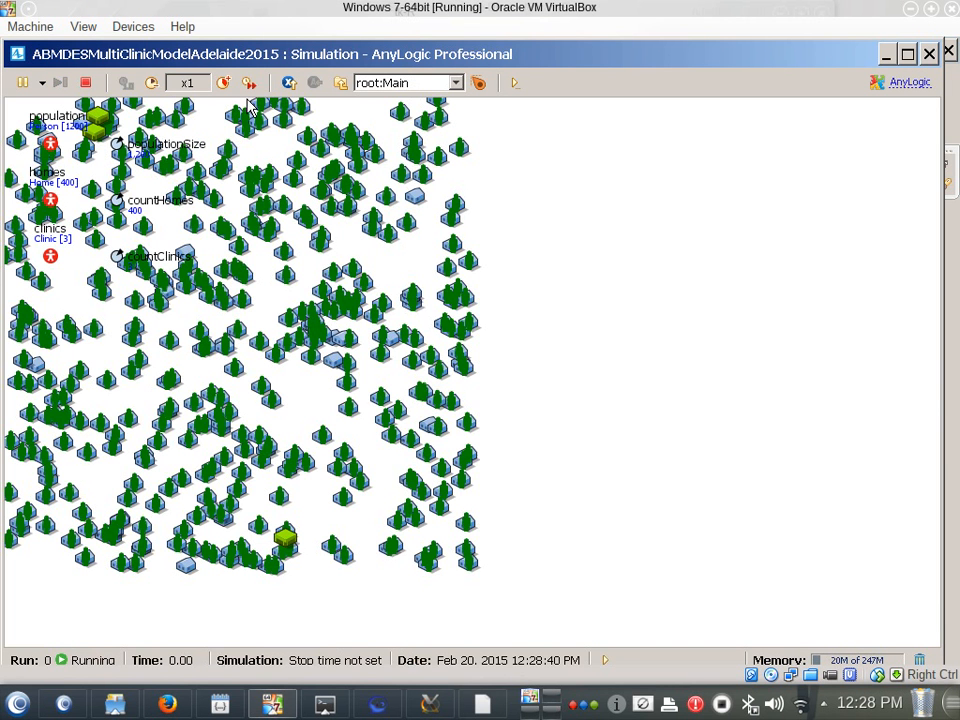
pyautogui.click(249, 82)
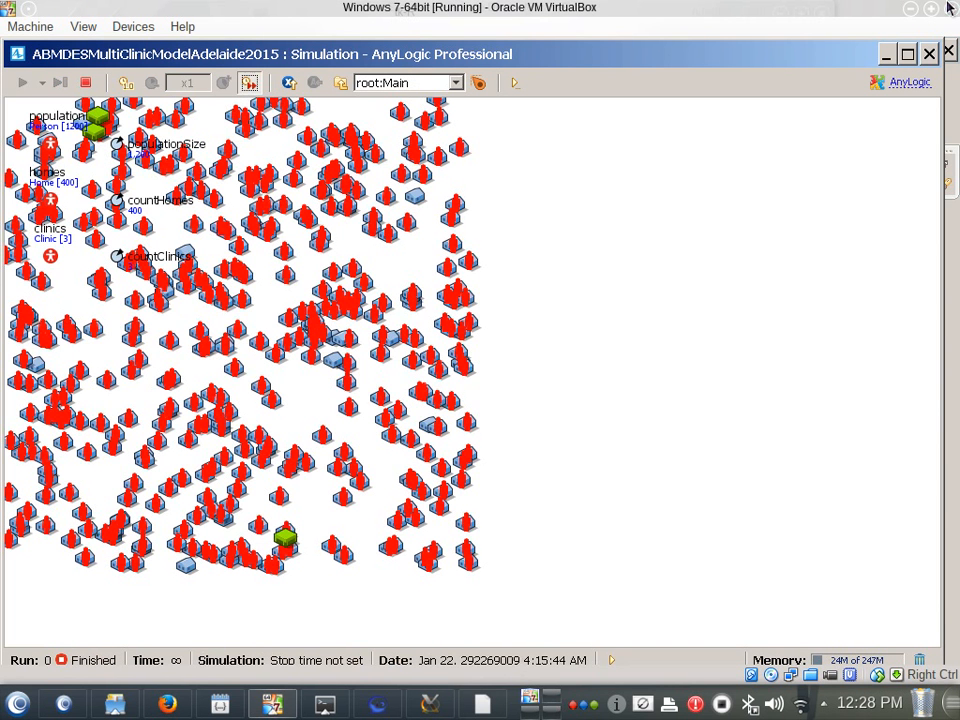
pyautogui.click(929, 53)
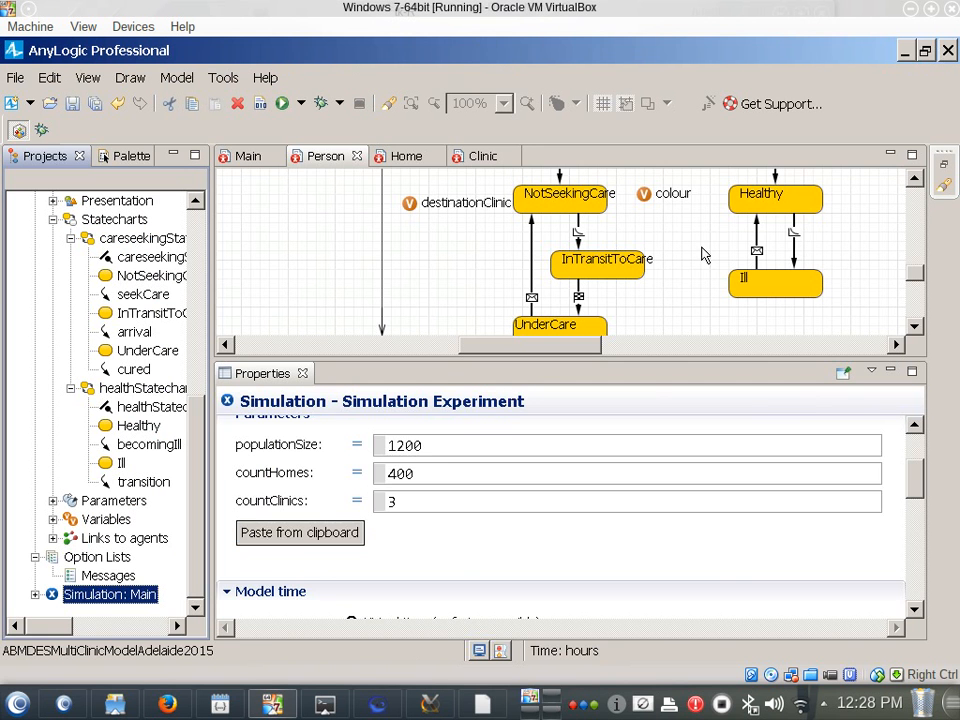
# Set the action of the Ill-to-Healthy transition to tracenln("I was cured"); and save the model.
pyautogui.click(759, 246)
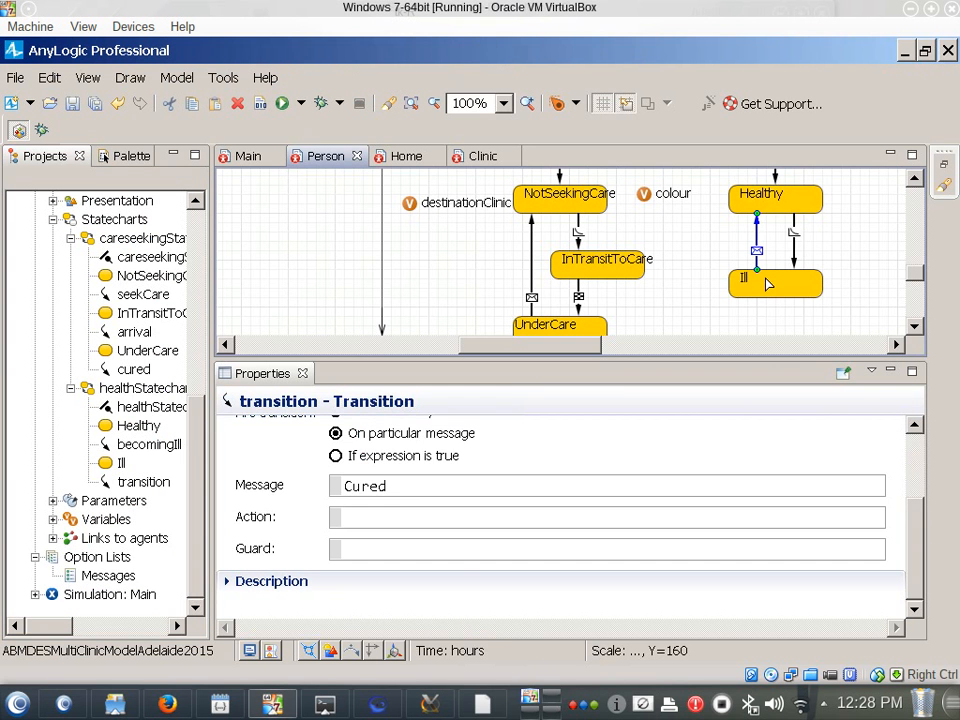
pyautogui.click(777, 200)
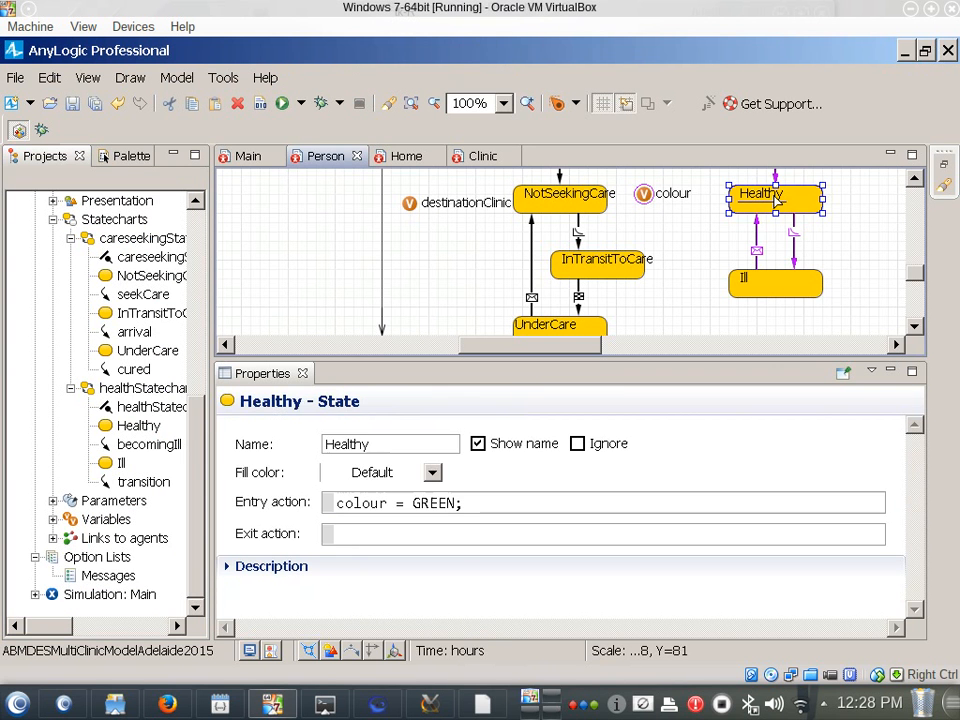
pyautogui.click(741, 280)
pyautogui.click(757, 250)
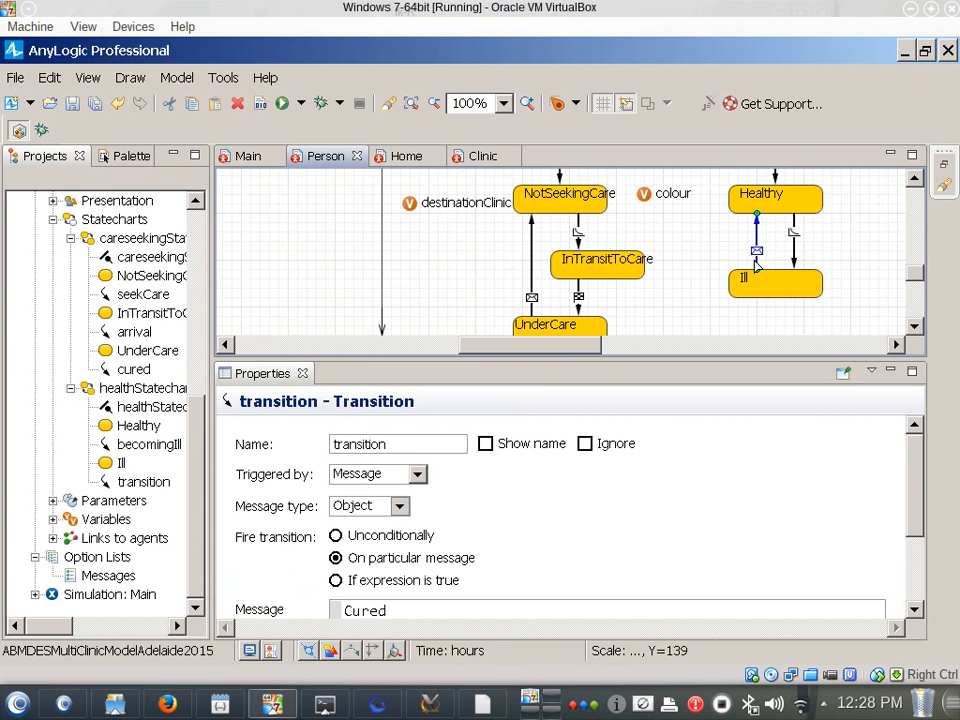
pyautogui.click(548, 537)
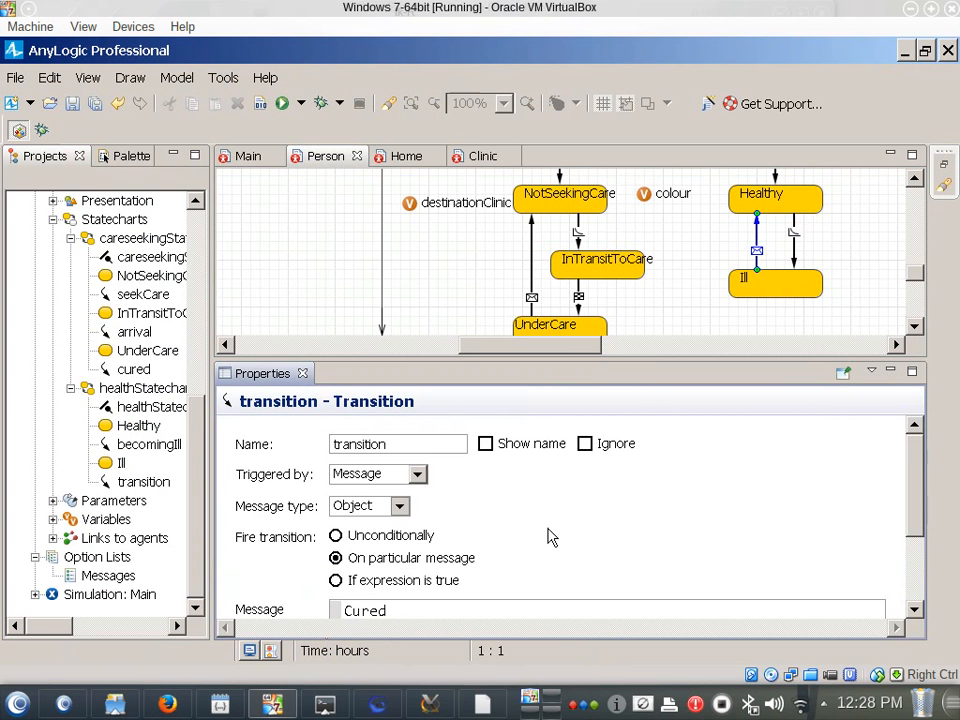
pyautogui.scroll(-2, 548, 537)
pyautogui.click(548, 545)
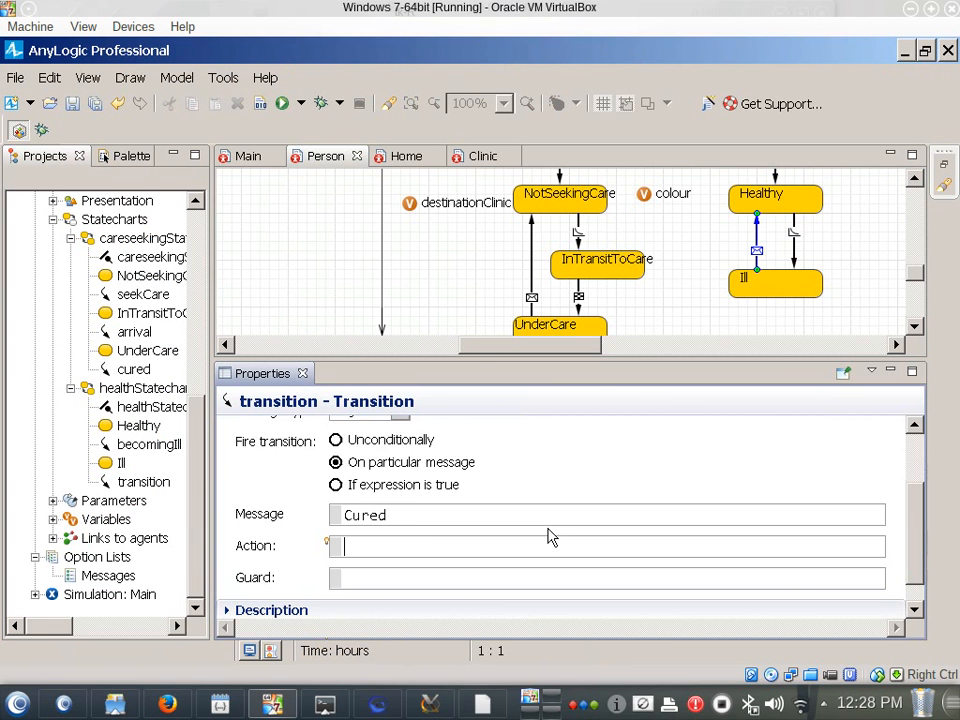
pyautogui.scroll(1, 548, 537)
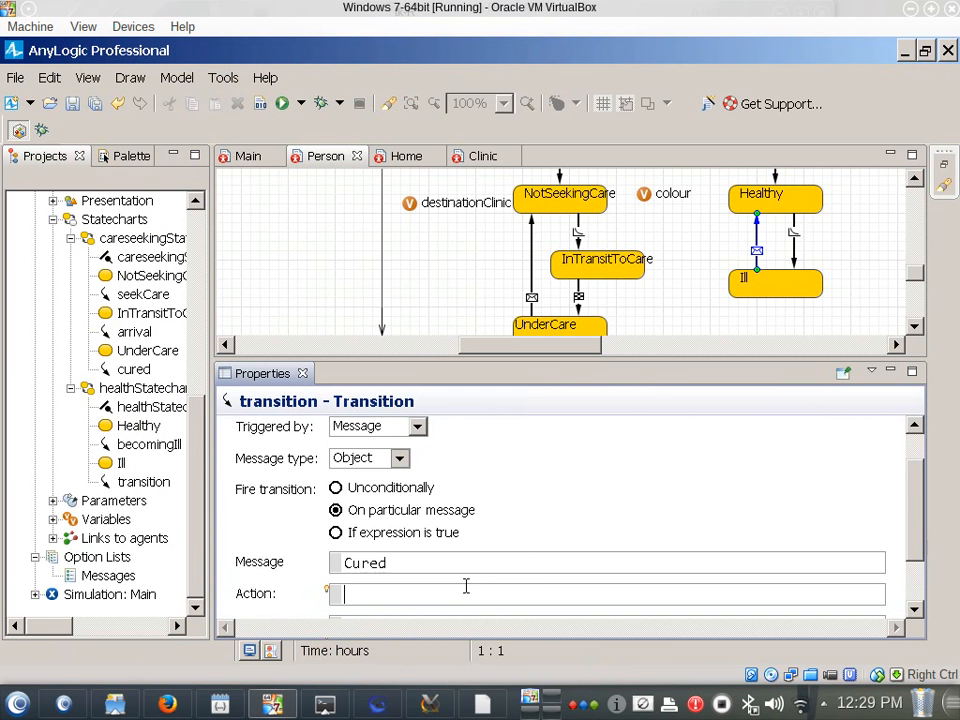
pyautogui.write('tracenln("')
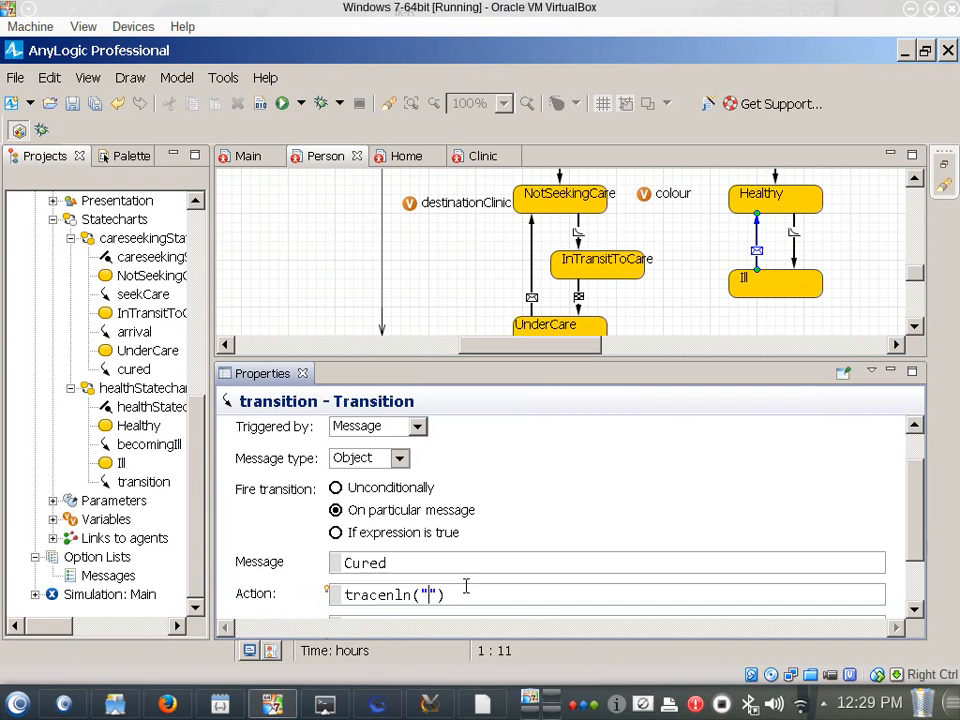
pyautogui.write('I was cured");')
pyautogui.hotkey('ctrl', 's')
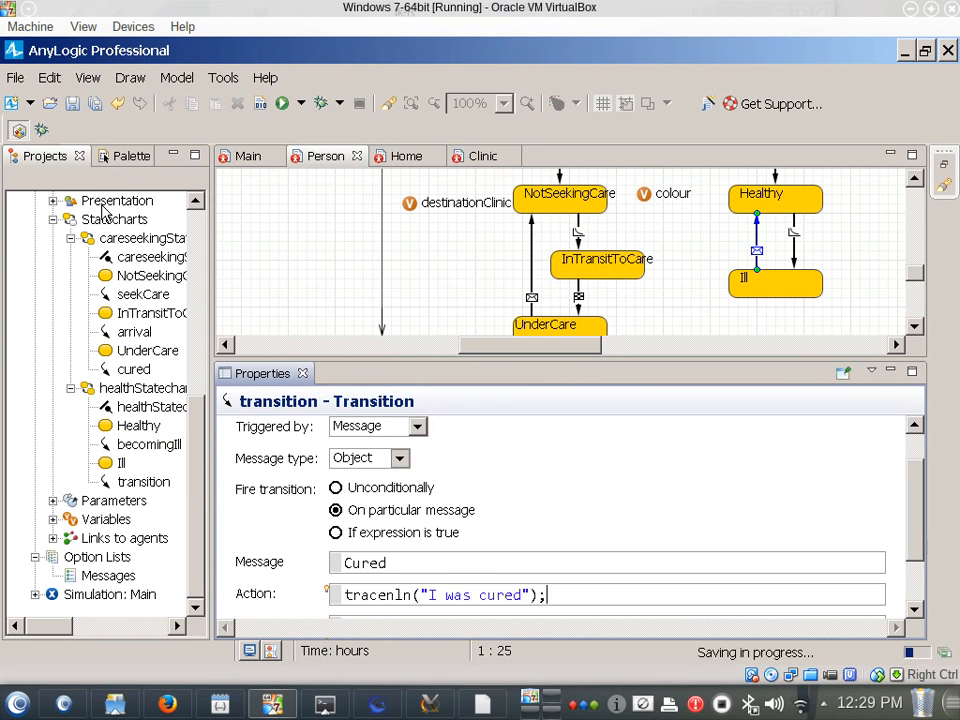
# Try to run the Simulation: Main experiment and cancel the launch.
pyautogui.rightClick(97, 598)
pyautogui.click(80, 557)
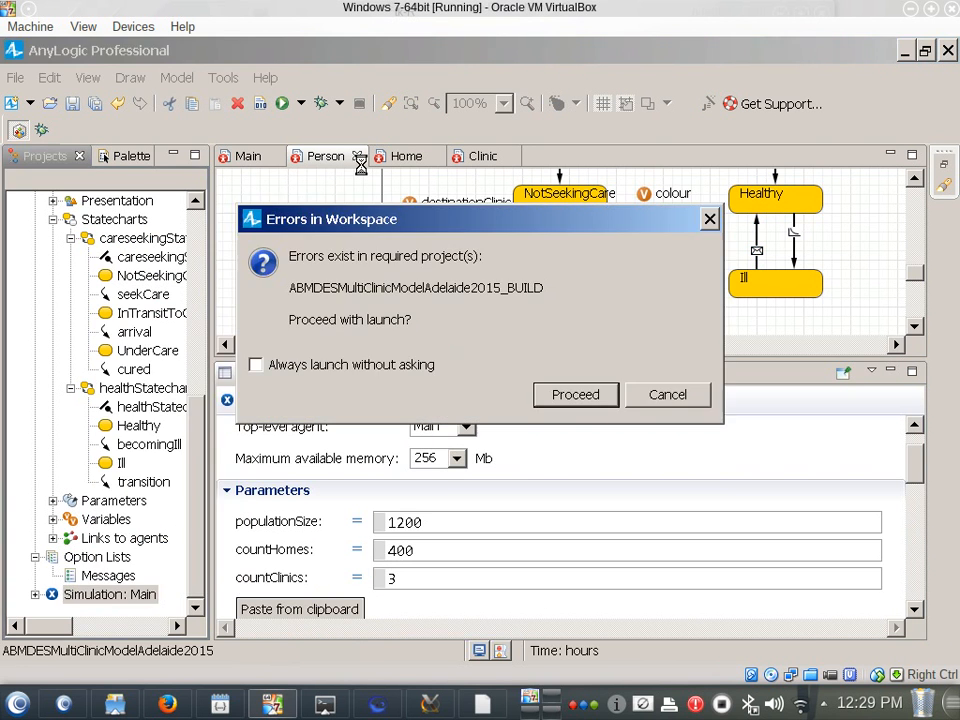
pyautogui.click(668, 395)
# Open the transition reported in the error, correct its action to traceln("I was cured"); and save the model.
pyautogui.doubleClick(493, 229)
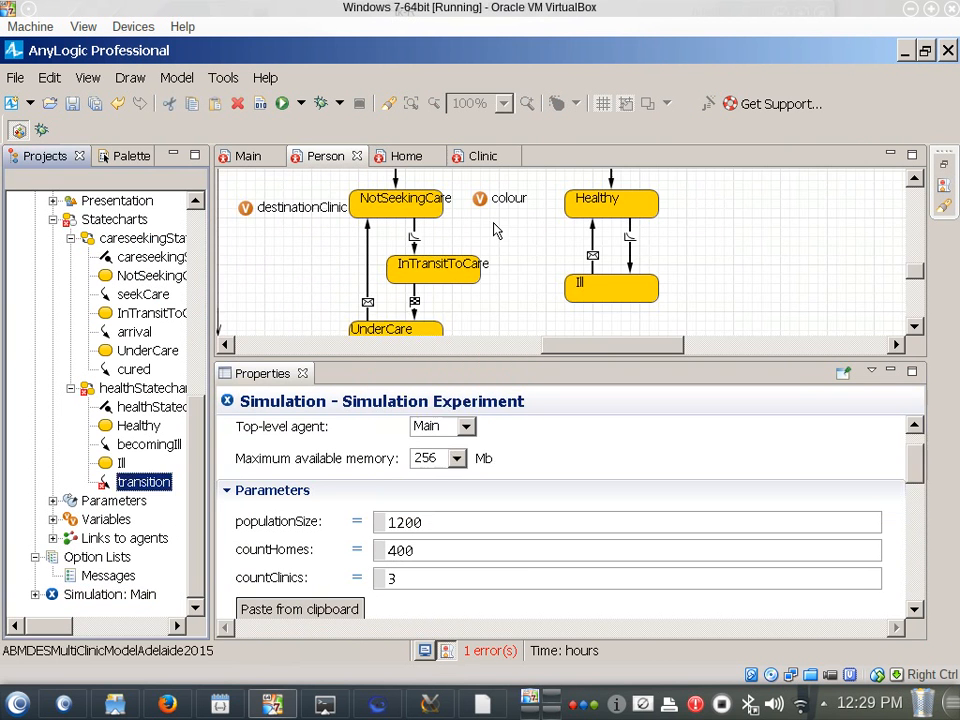
pyautogui.click(462, 518)
pyautogui.press('Left')
pyautogui.press('Left')
pyautogui.press('Left')
pyautogui.press('Left')
pyautogui.press('Left')
pyautogui.press('Left')
pyautogui.press('Left')
pyautogui.press('Left')
pyautogui.press('BackSpace')
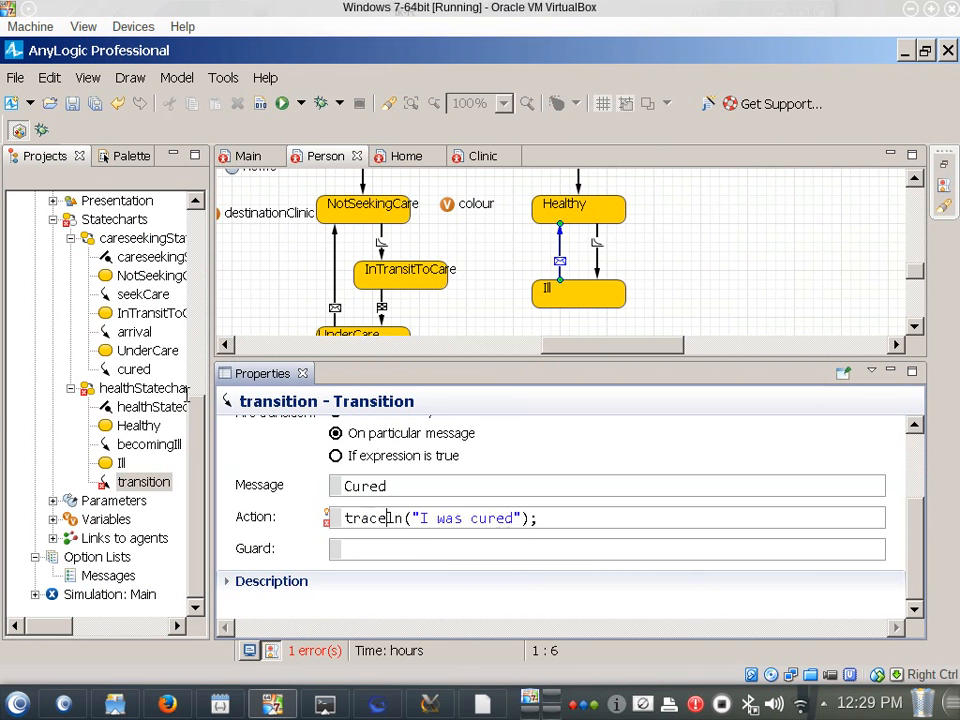
pyautogui.hotkey('ctrl', 's')
# Run the corrected Simulation: Main experiment at x10 speed and at maximum speed, and close the simulation window.
pyautogui.rightClick(110, 594)
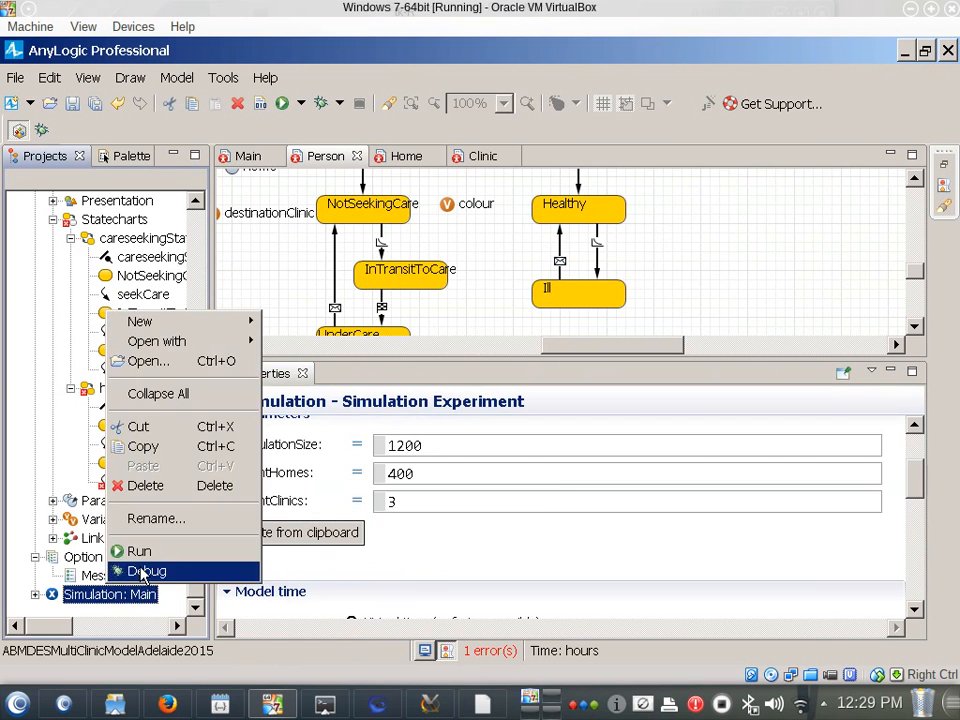
pyautogui.click(142, 551)
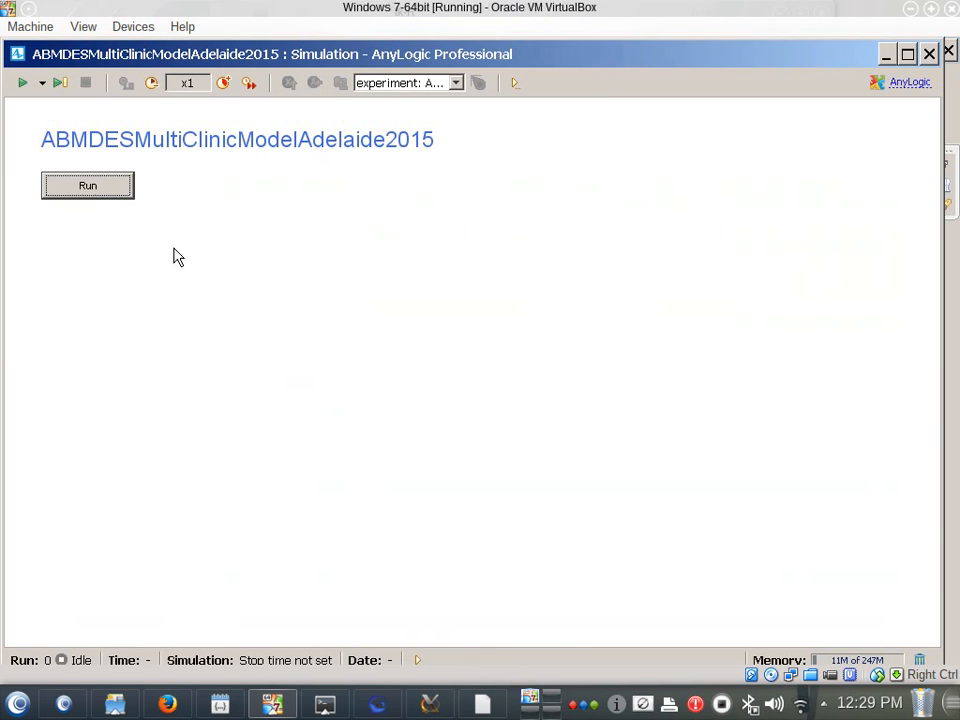
pyautogui.click(88, 188)
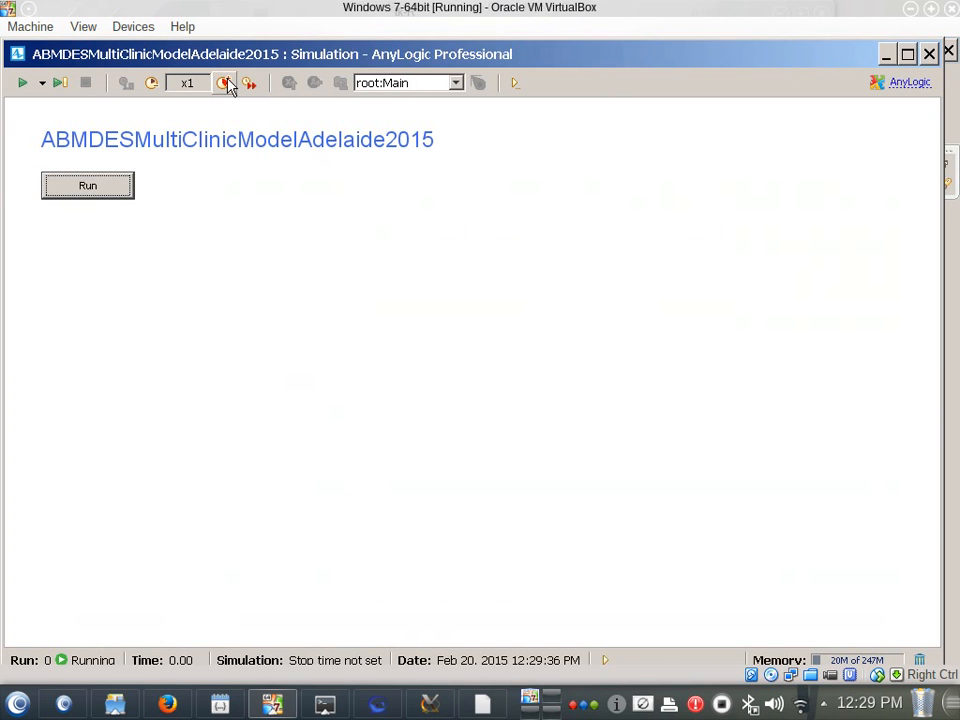
pyautogui.click(227, 85)
pyautogui.click(227, 85)
pyautogui.click(227, 85)
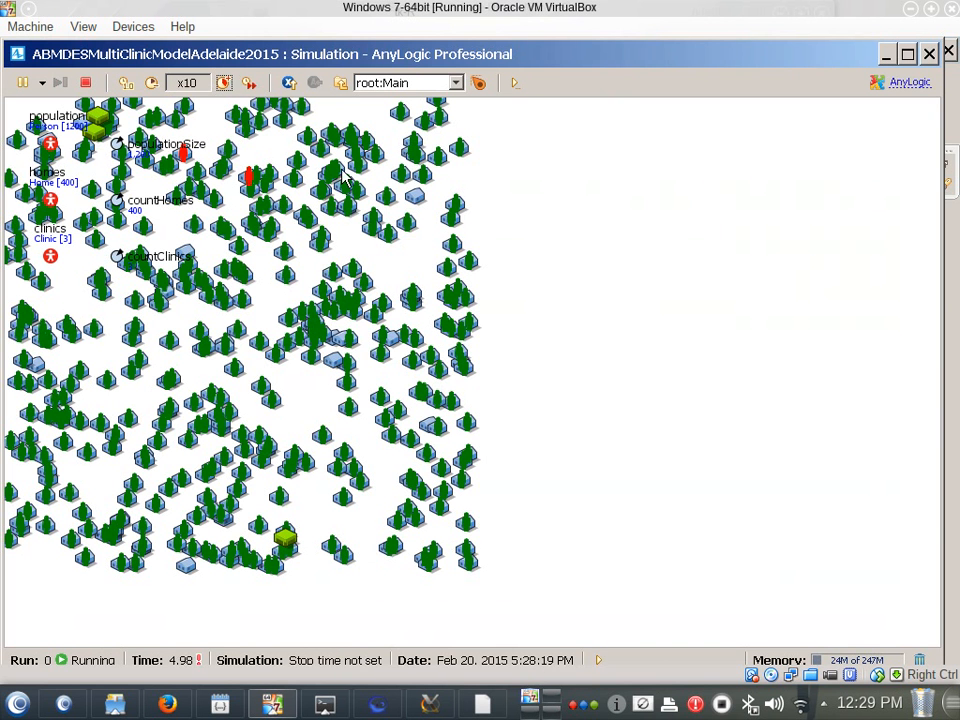
pyautogui.click(249, 82)
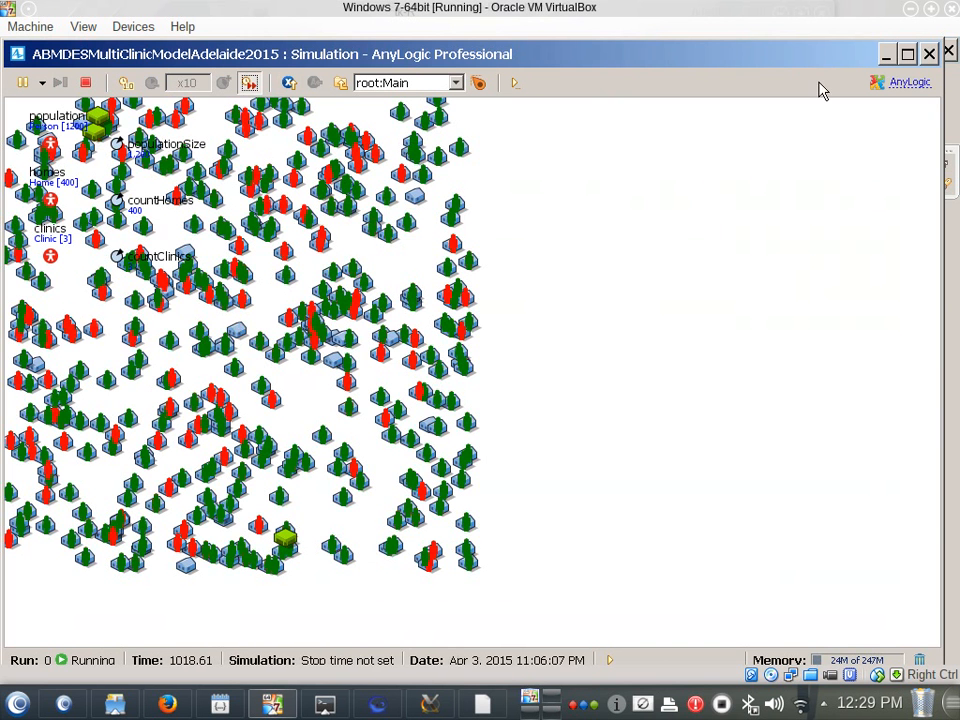
pyautogui.click(928, 54)
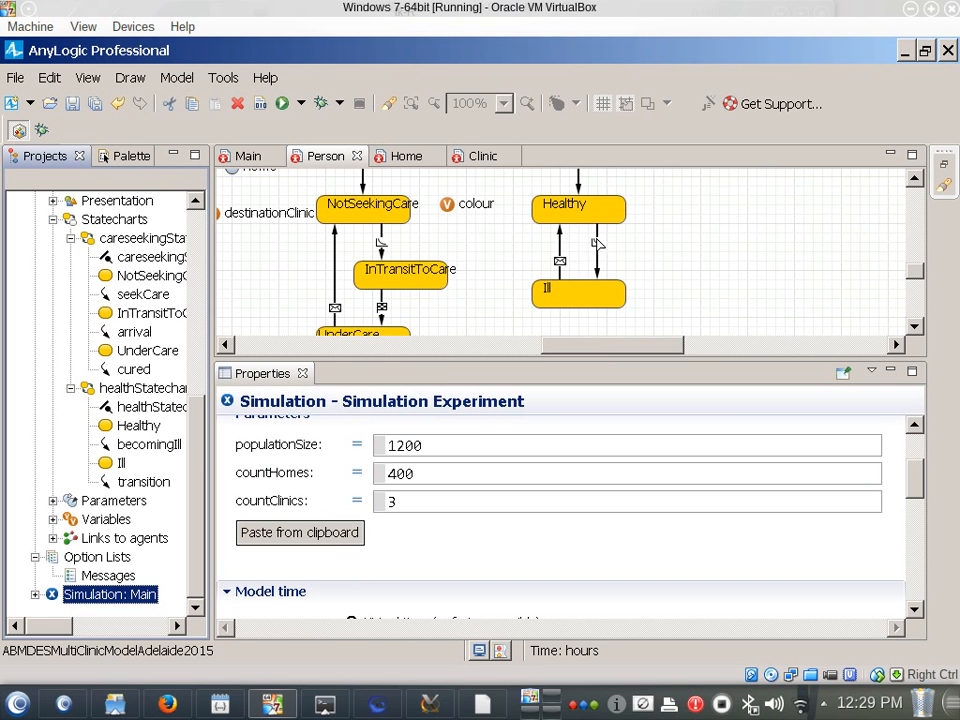
# Examine the Healthy state and the becomingIll transition's rate, including its available time units, leaving the unit as set.
pyautogui.click(610, 212)
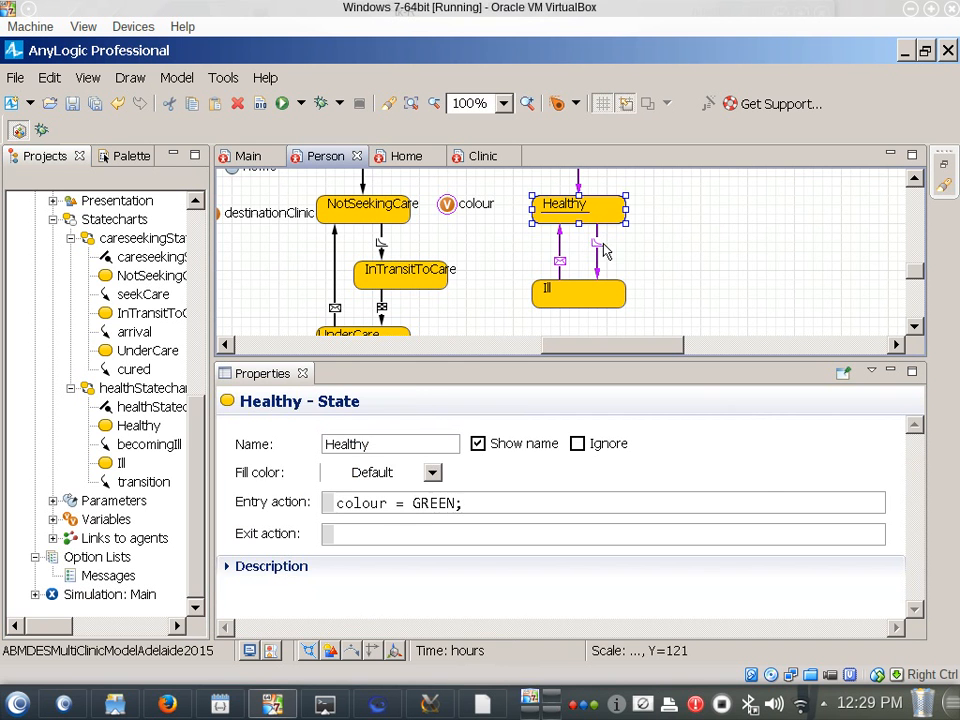
pyautogui.click(599, 251)
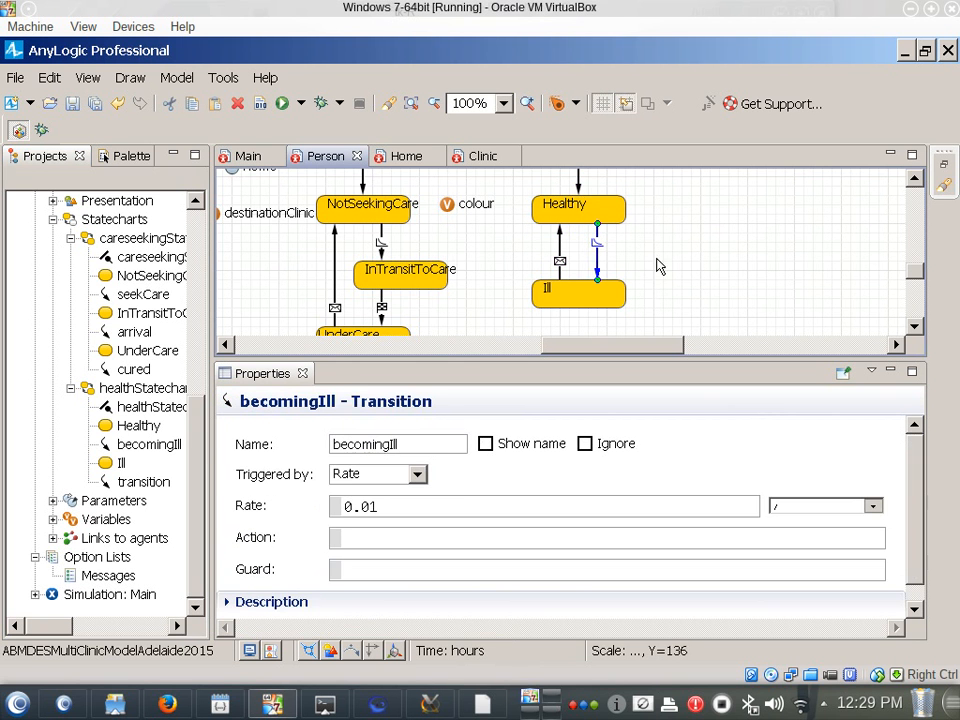
pyautogui.click(655, 277)
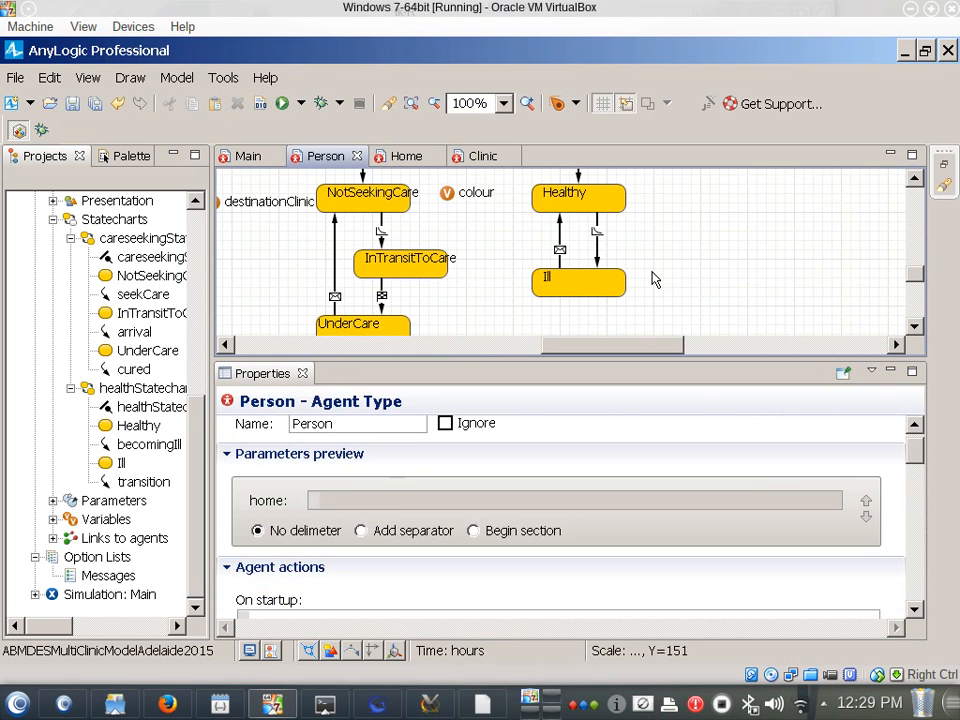
pyautogui.click(600, 250)
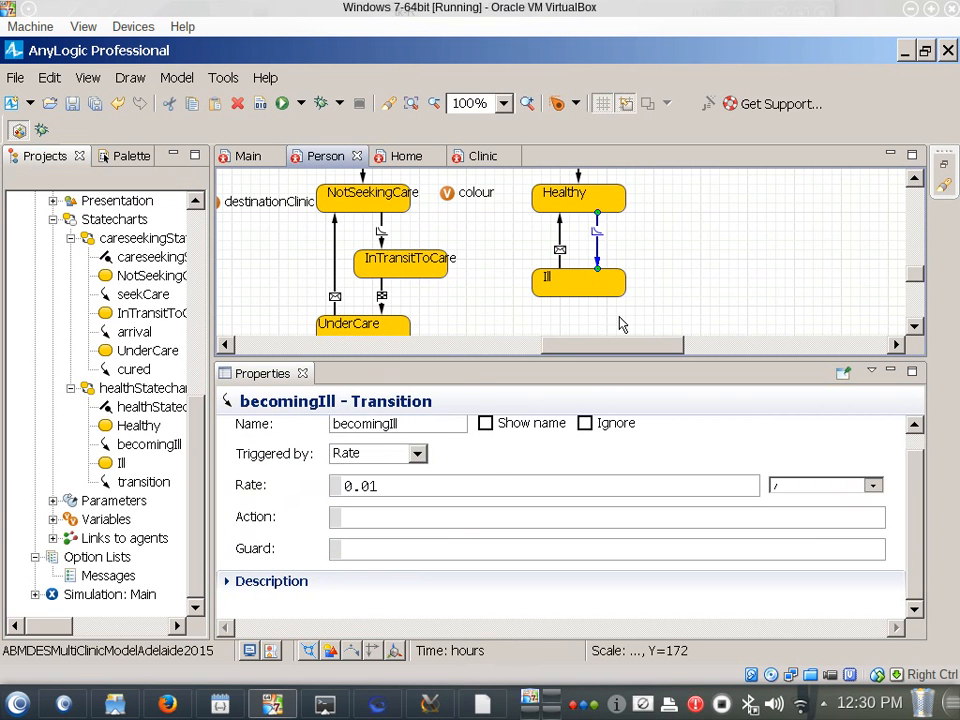
pyautogui.click(808, 488)
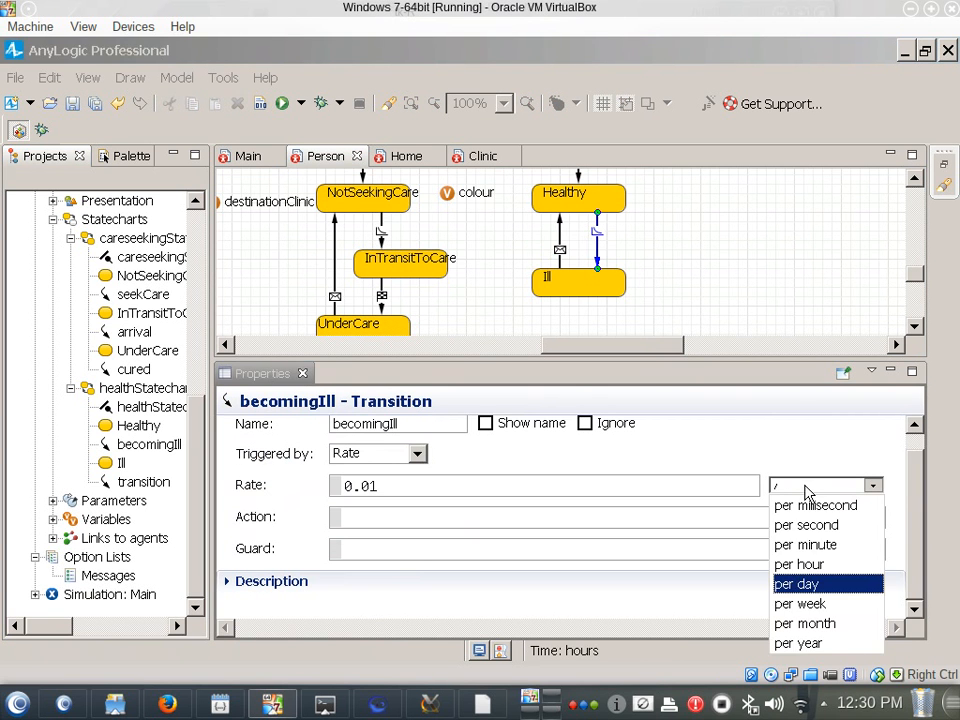
pyautogui.click(754, 435)
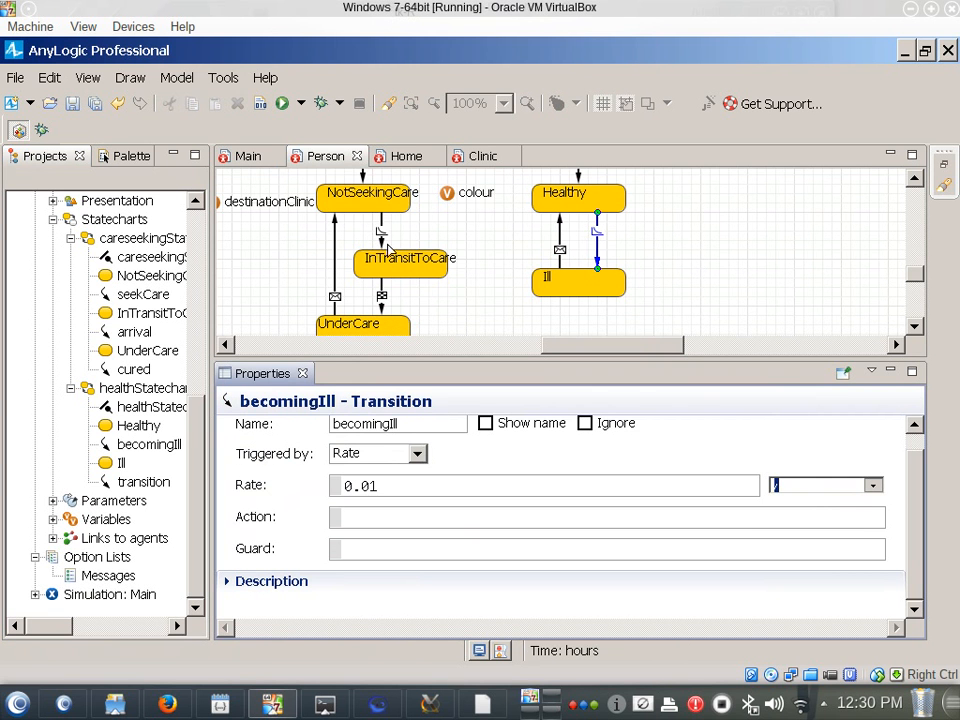
# Examine the healthStatechart entry point, the Healthy state's entry action, and the message trigger and action of the Ill-to-Healthy transition.
pyautogui.click(519, 234)
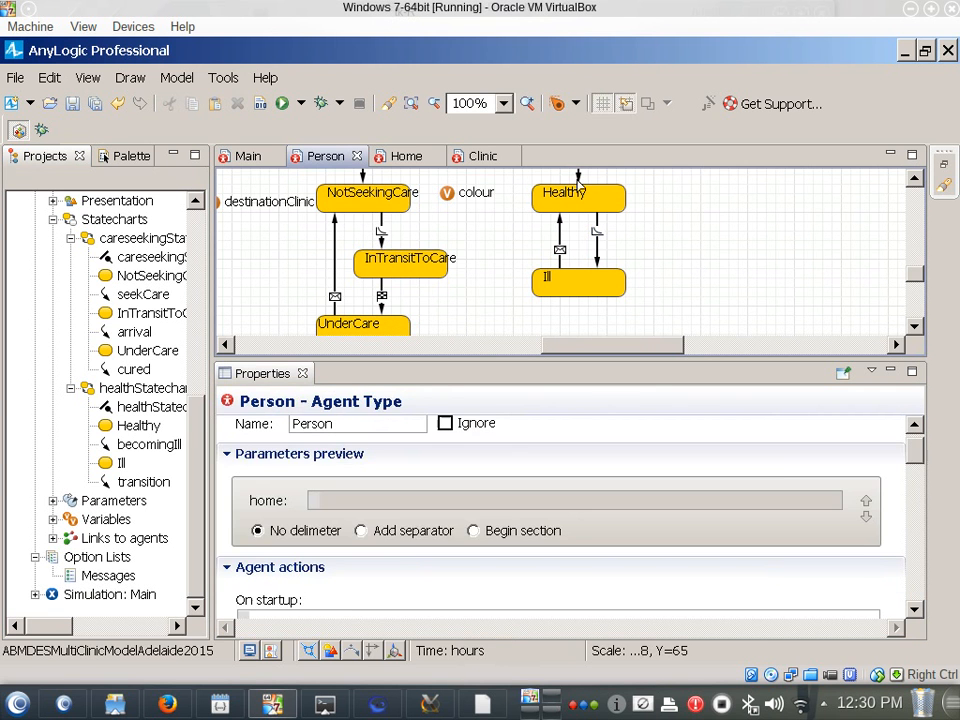
pyautogui.click(563, 195)
pyautogui.click(578, 183)
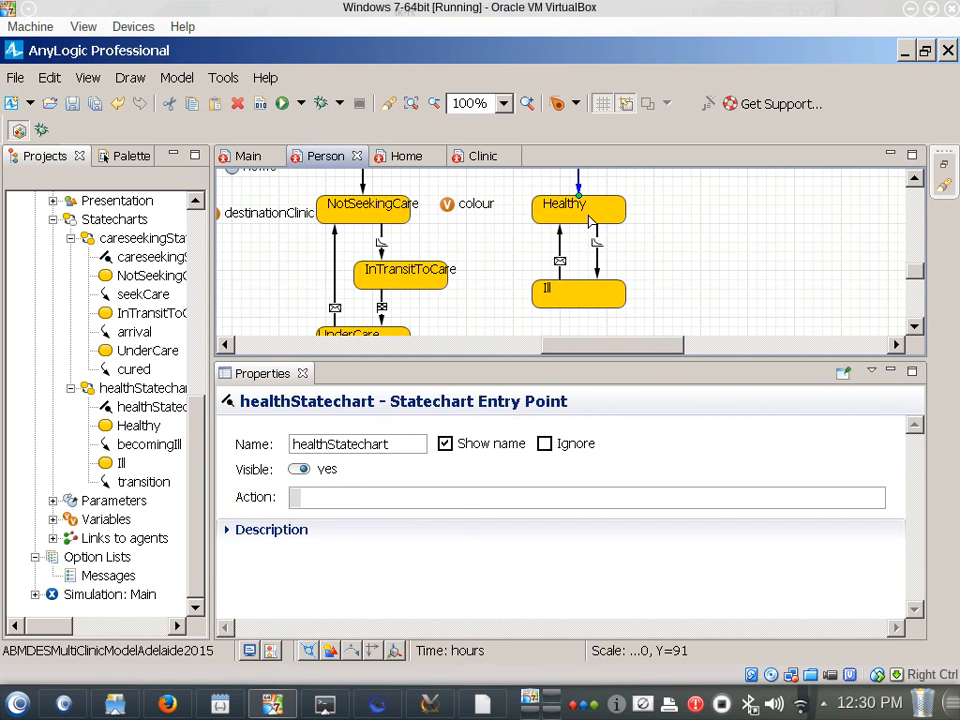
pyautogui.click(598, 214)
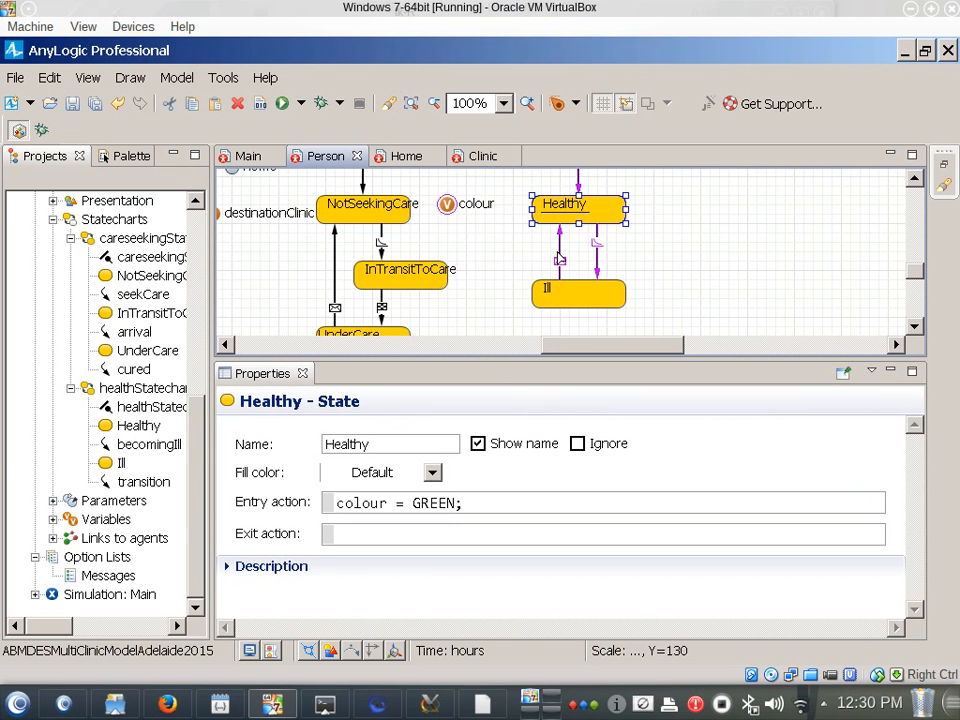
pyautogui.click(559, 258)
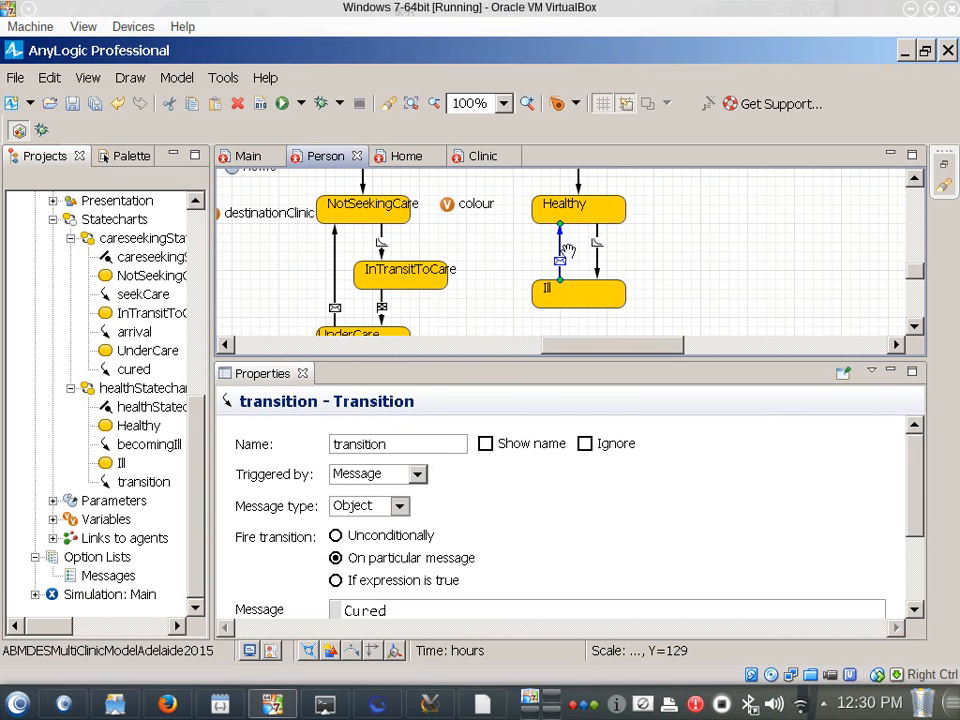
pyautogui.scroll(-3, 580, 520)
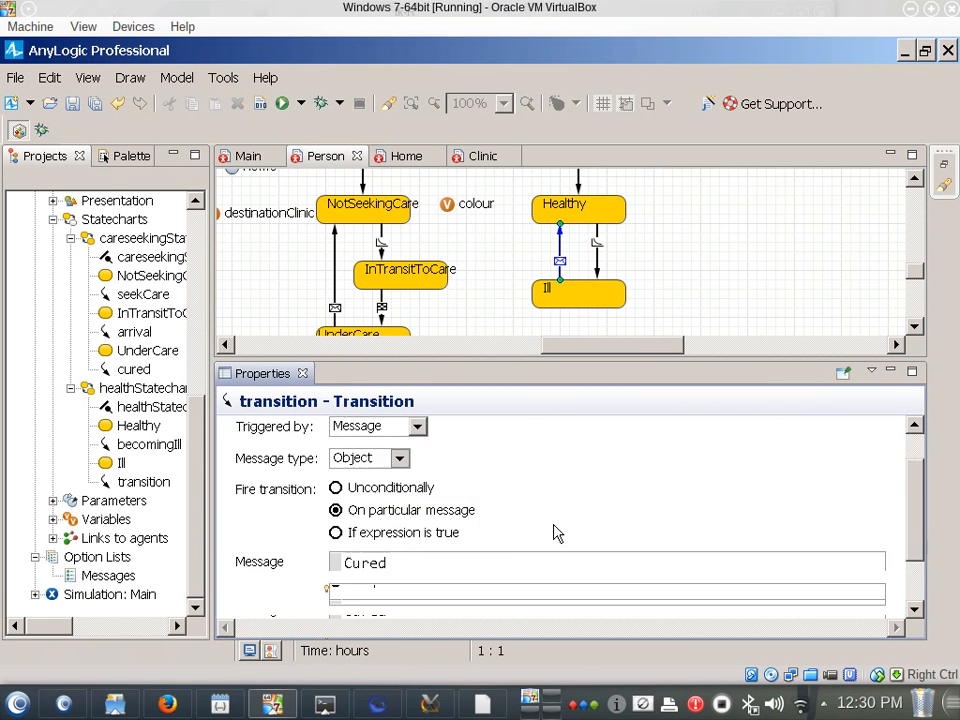
pyautogui.click(474, 548)
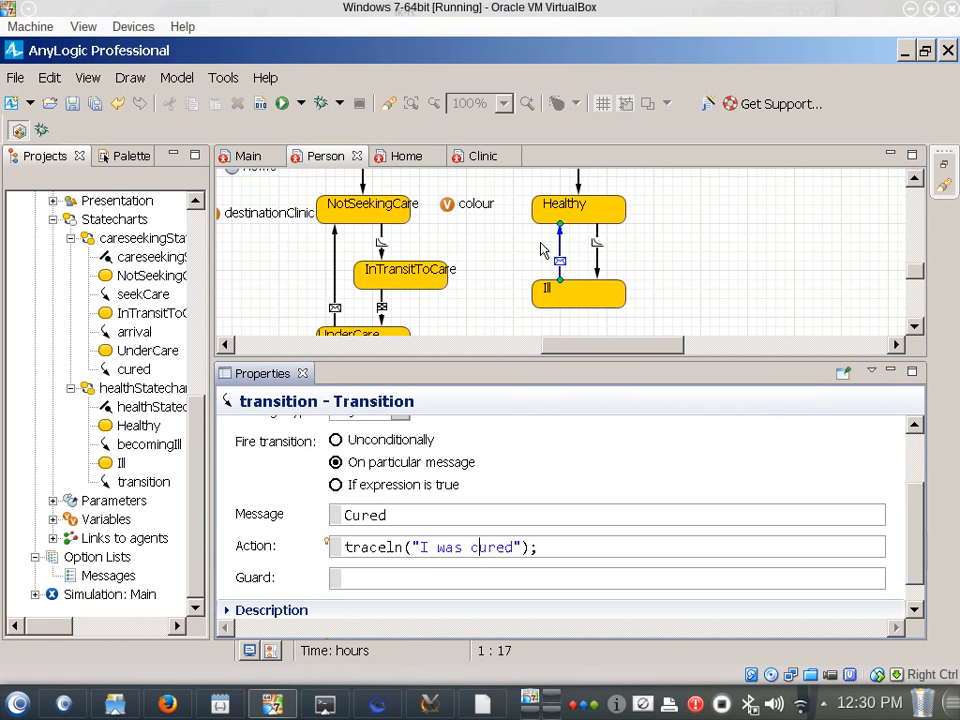
pyautogui.hotkey('ctrl', 'a')
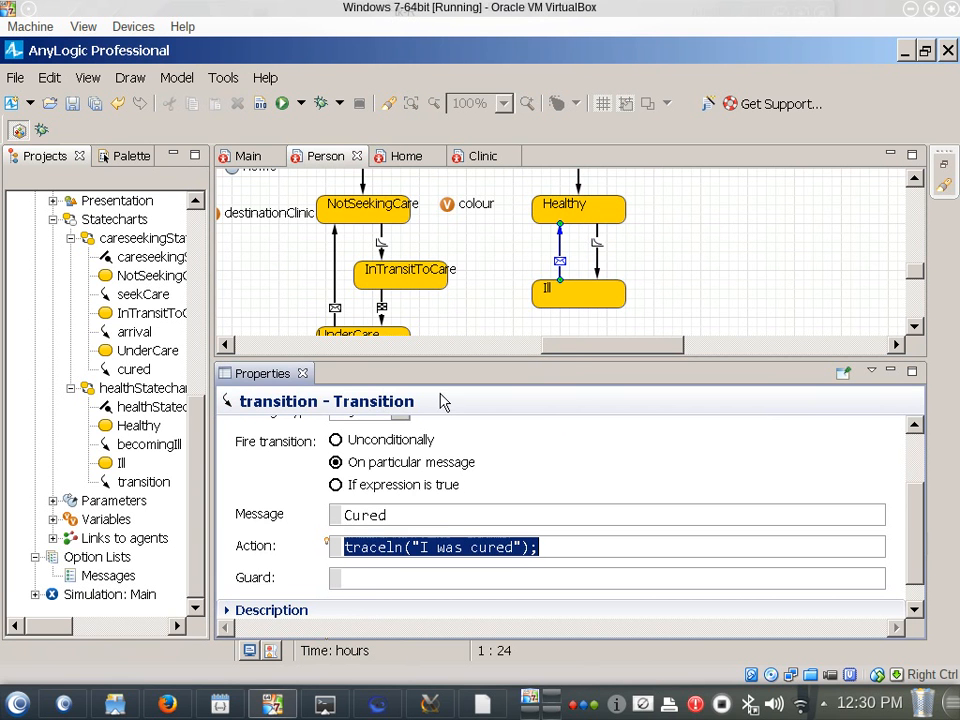
# Recheck the top of the health statechart, its Healthy state's entry action and the message-triggered transition back from Ill.
pyautogui.moveTo(569, 345); pyautogui.dragTo(559, 343)
pyautogui.click(605, 200)
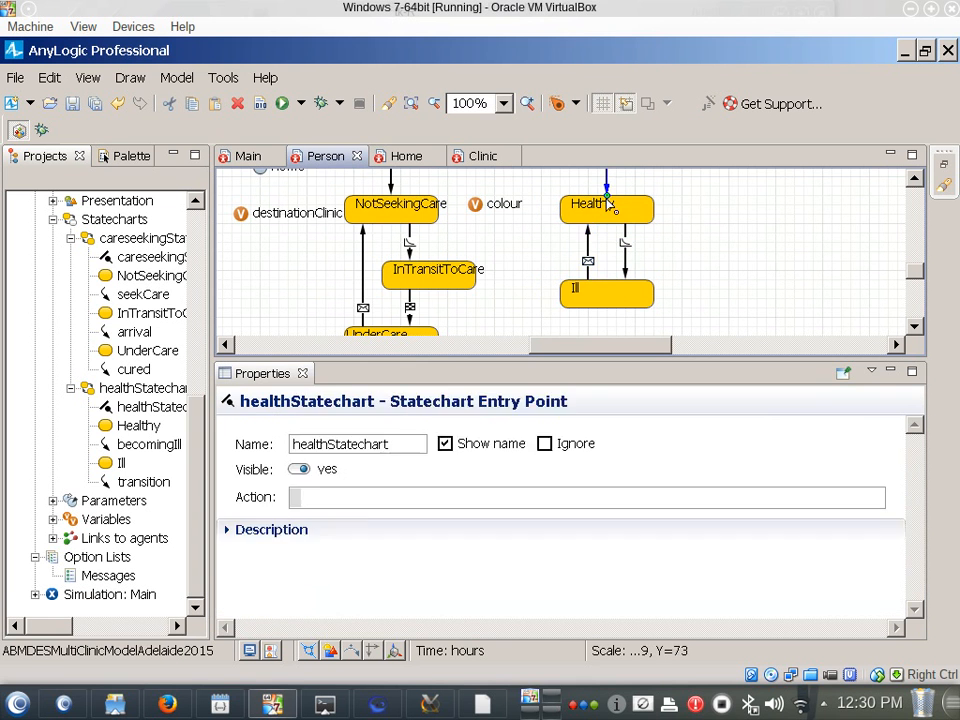
pyautogui.click(598, 207)
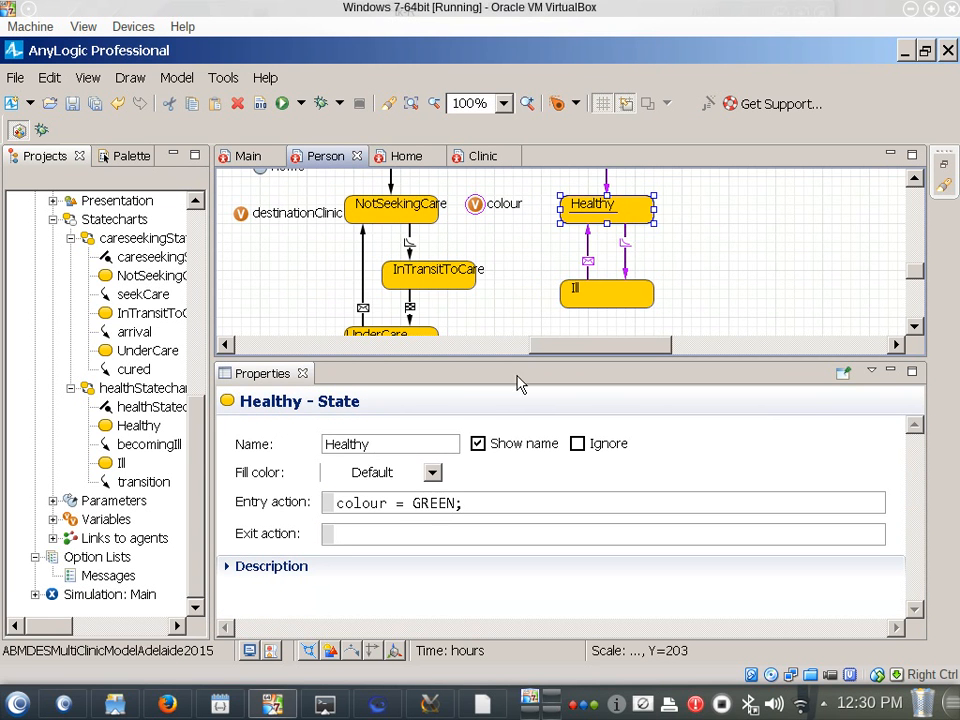
pyautogui.click(685, 235)
pyautogui.scroll(1, 683, 236)
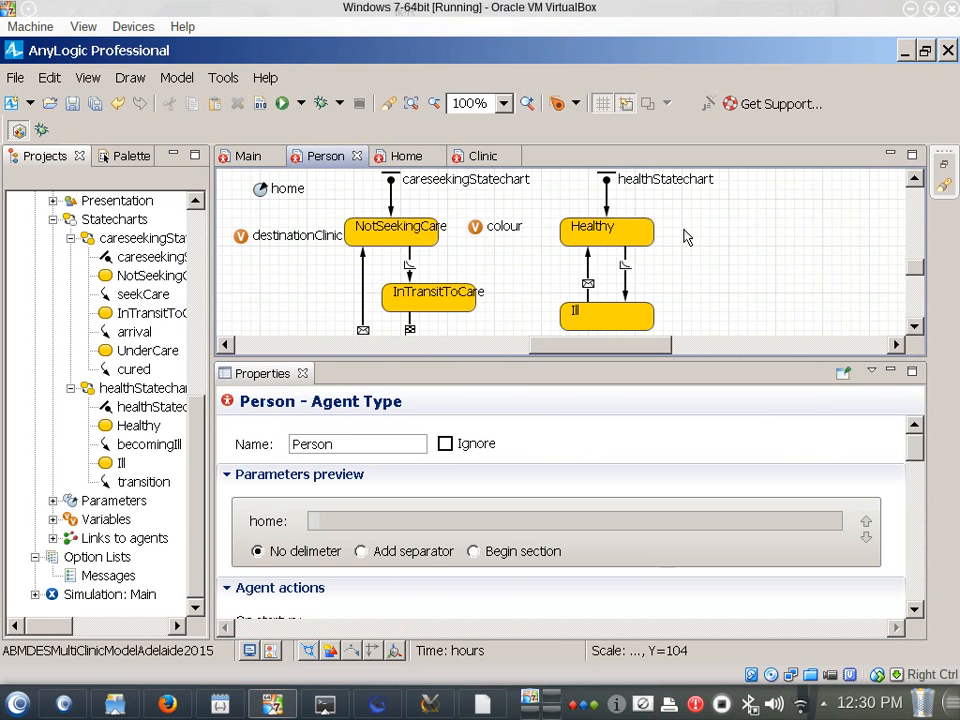
pyautogui.click(607, 238)
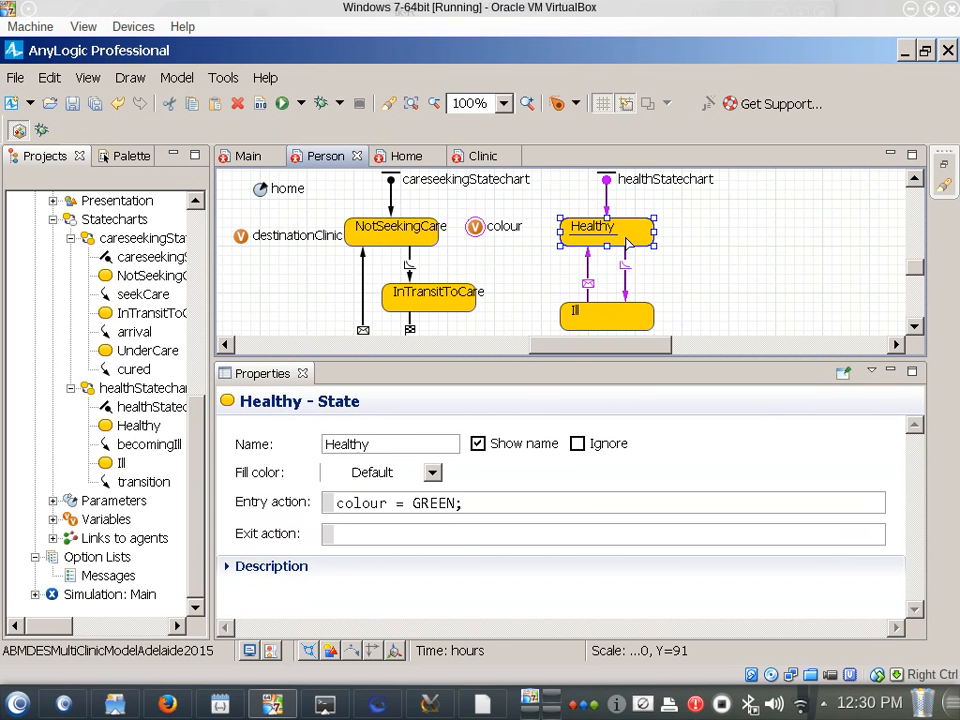
pyautogui.click(588, 285)
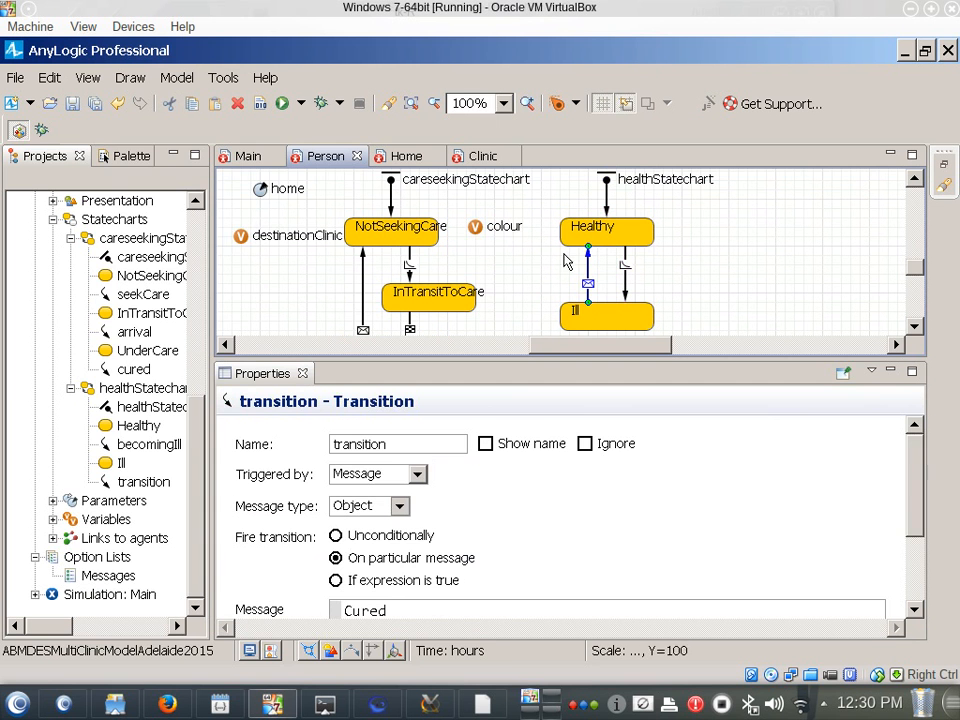
# Launch the Simulation: Main experiment, play it at x10 and then maximum speed, and close the simulation window.
pyautogui.rightClick(66, 594)
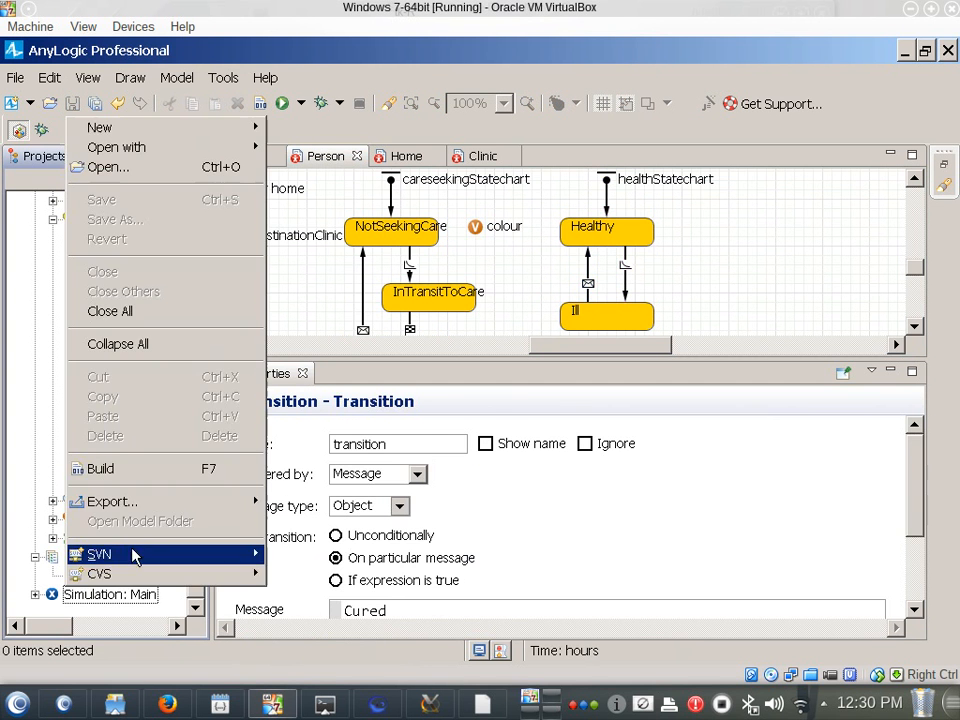
pyautogui.click(92, 598)
pyautogui.rightClick(92, 598)
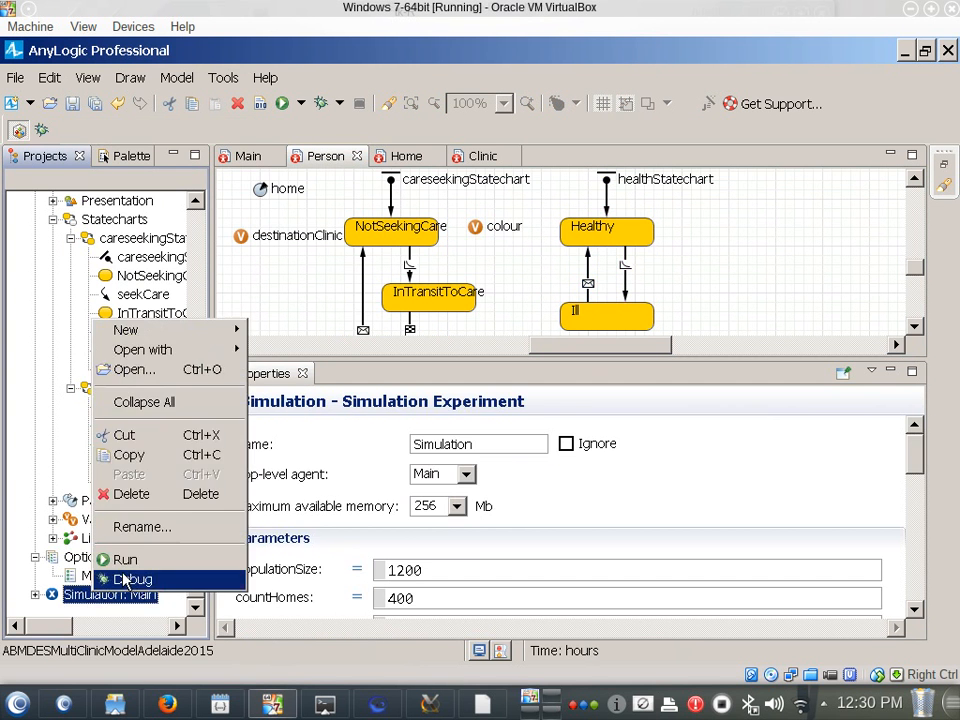
pyautogui.click(122, 579)
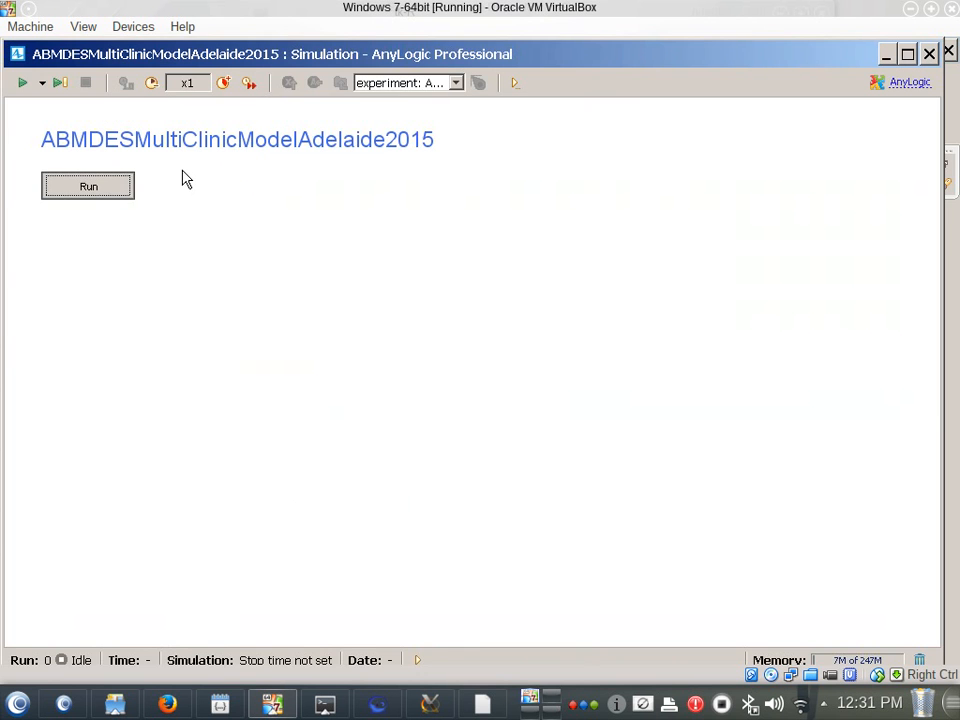
pyautogui.click(228, 86)
pyautogui.click(228, 86)
pyautogui.click(228, 86)
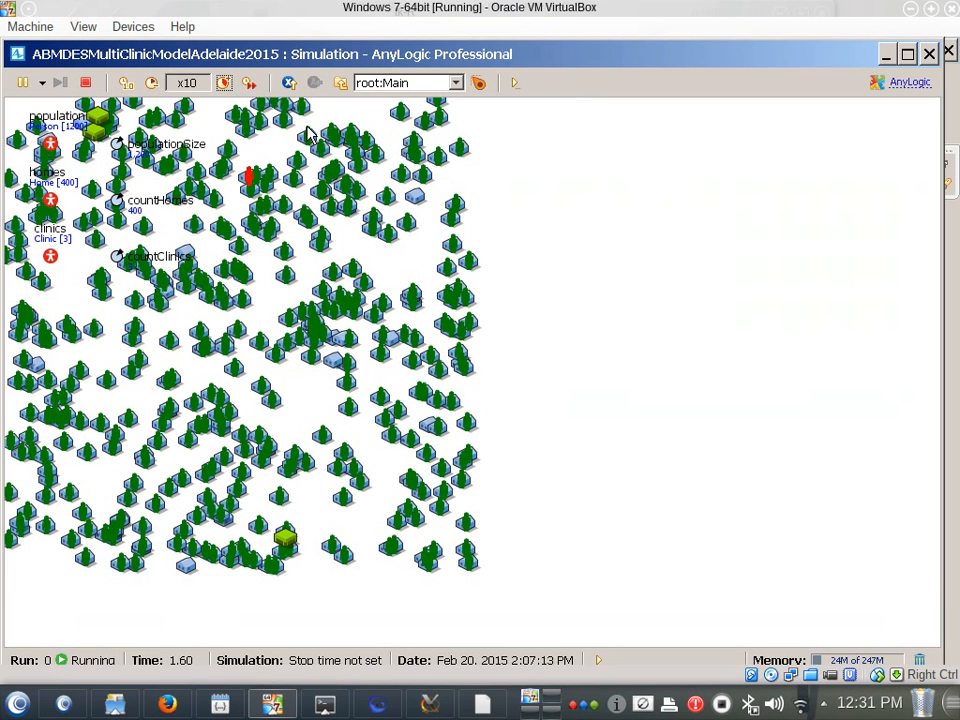
pyautogui.click(249, 82)
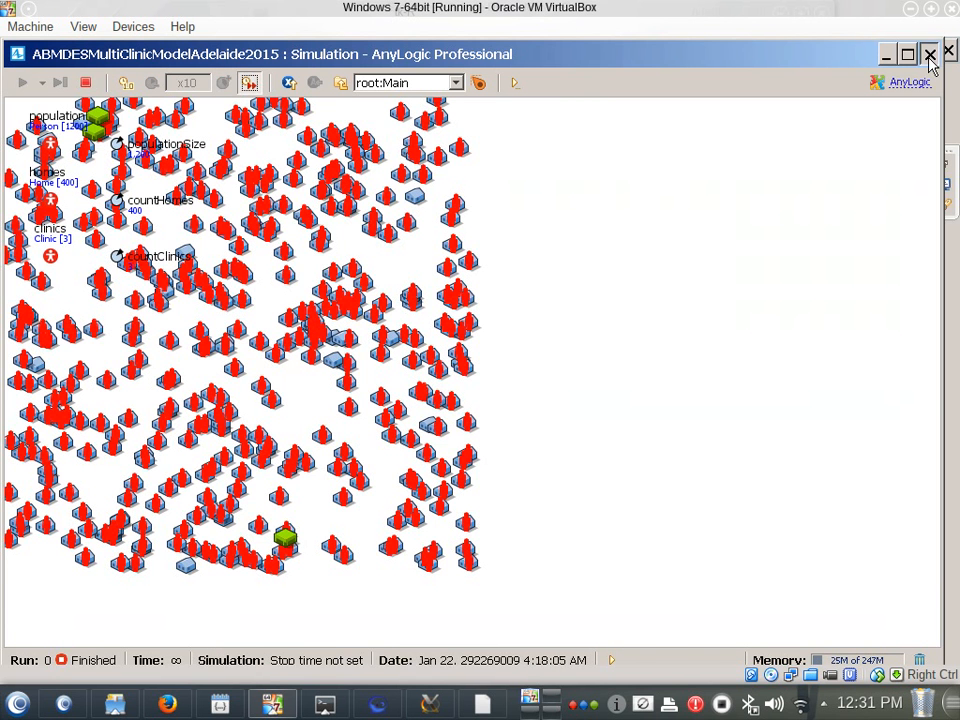
pyautogui.click(930, 55)
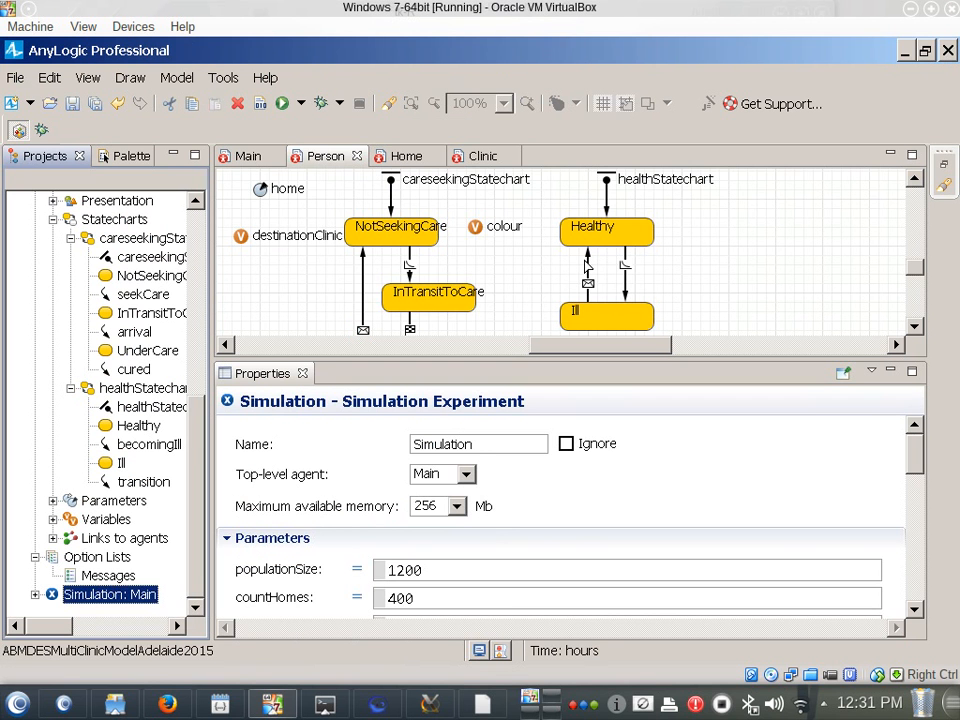
# In the Clinic flowchart, ensure exit on timeout is enabled for the assignHealthcareWorker Seize block.
pyautogui.click(500, 155)
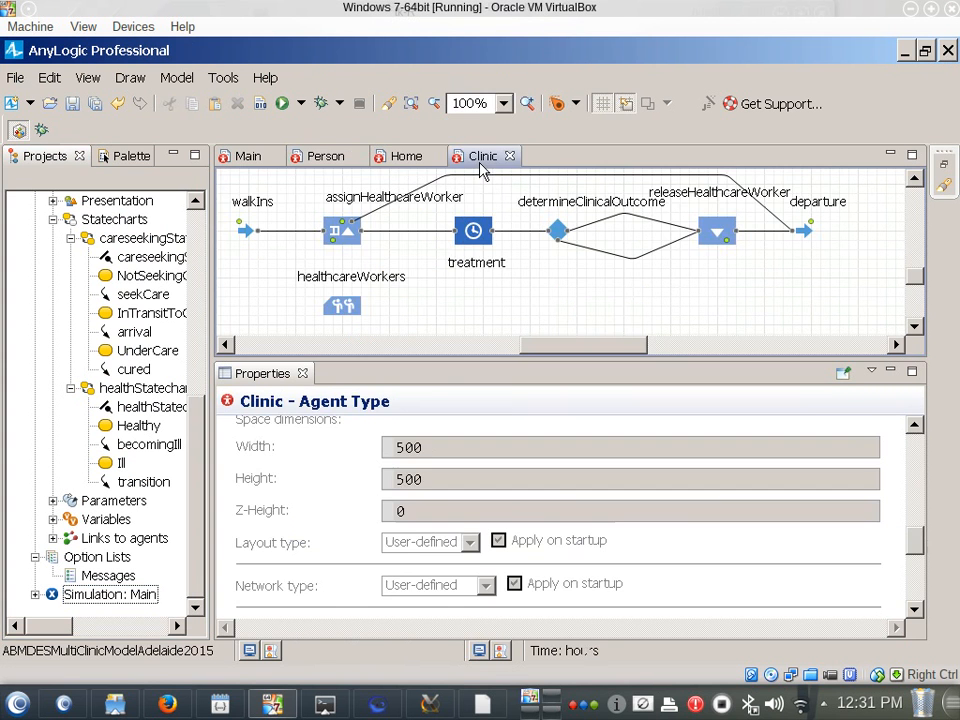
pyautogui.click(389, 204)
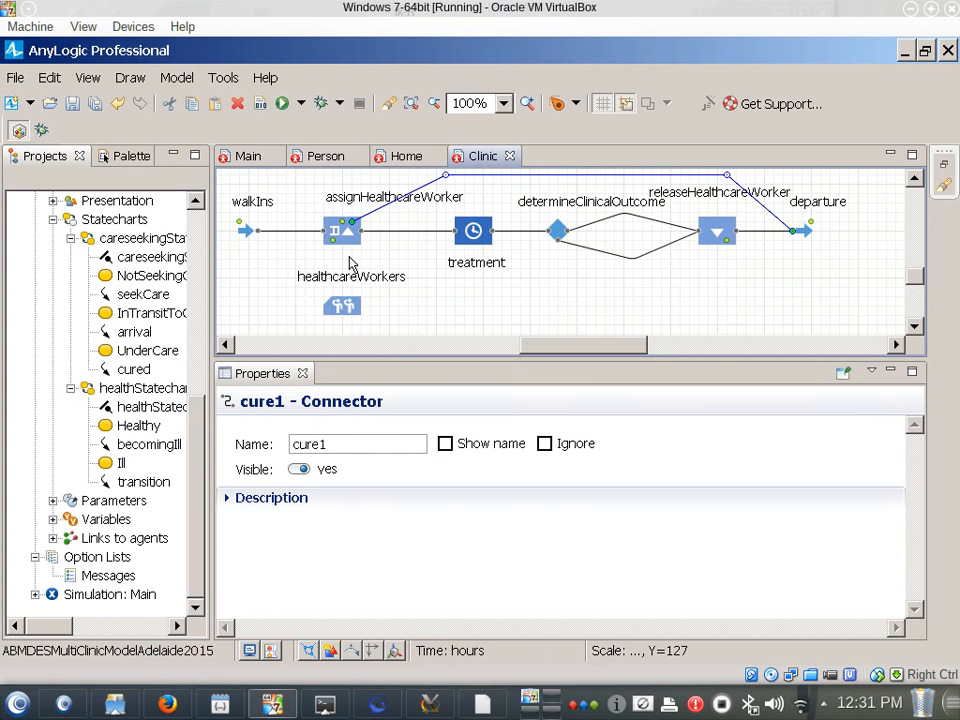
pyautogui.click(349, 250)
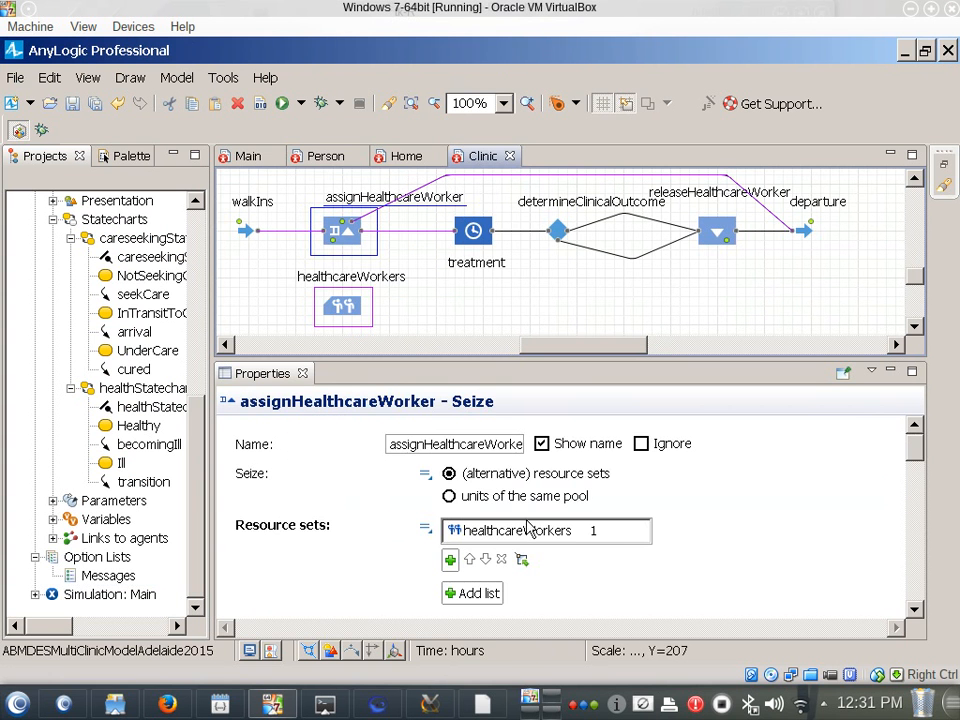
pyautogui.scroll(-5, 666, 542)
pyautogui.scroll(2, 667, 542)
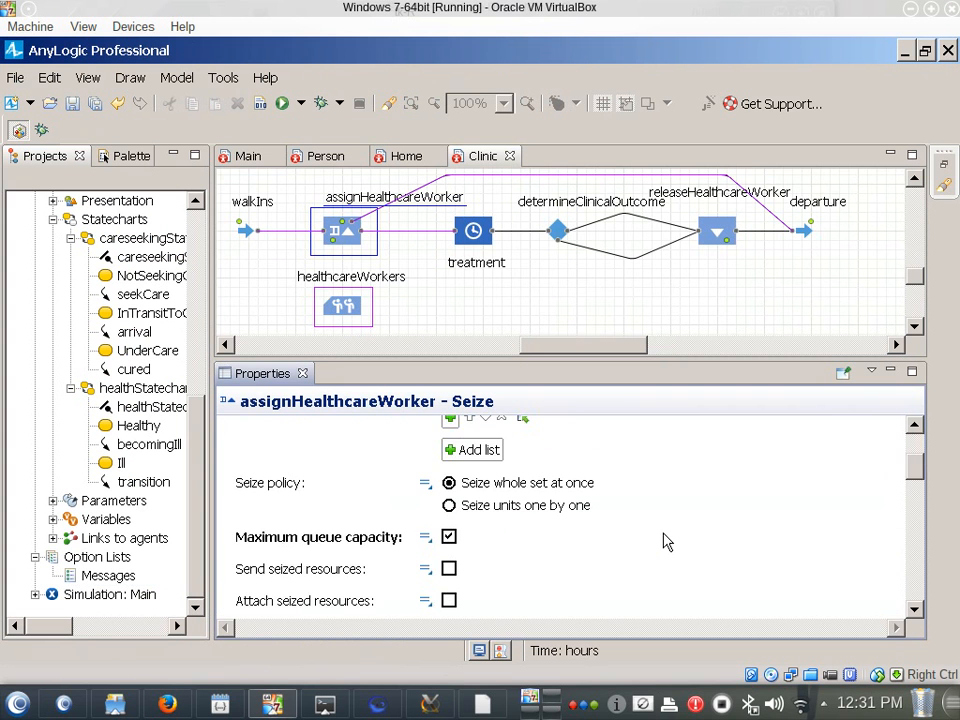
pyautogui.scroll(-3, 482, 534)
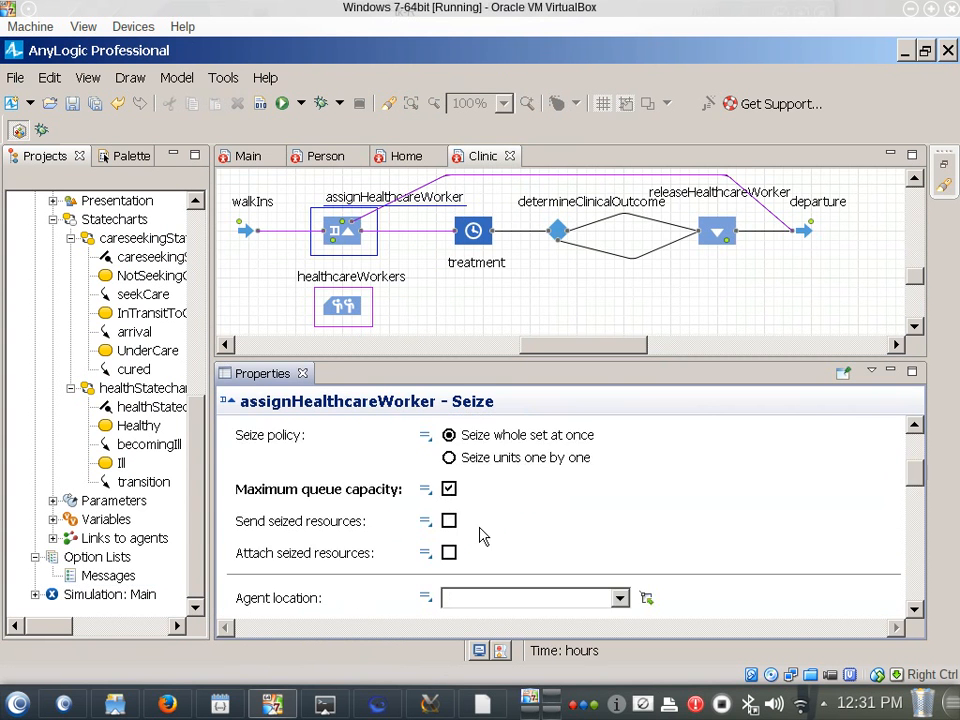
pyautogui.scroll(-3, 481, 536)
pyautogui.click(481, 525)
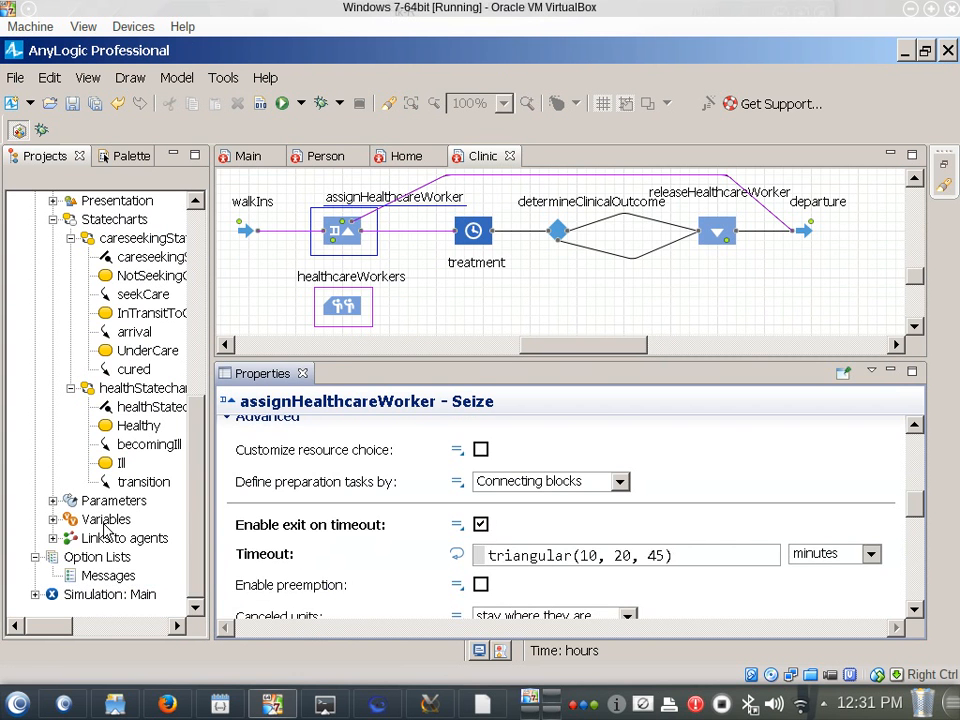
# Run the Simulation: Main experiment at maximum speed, inspect the clinics[0] flowchart and close the simulation window.
pyautogui.click(92, 595)
pyautogui.rightClick(88, 600)
pyautogui.click(115, 566)
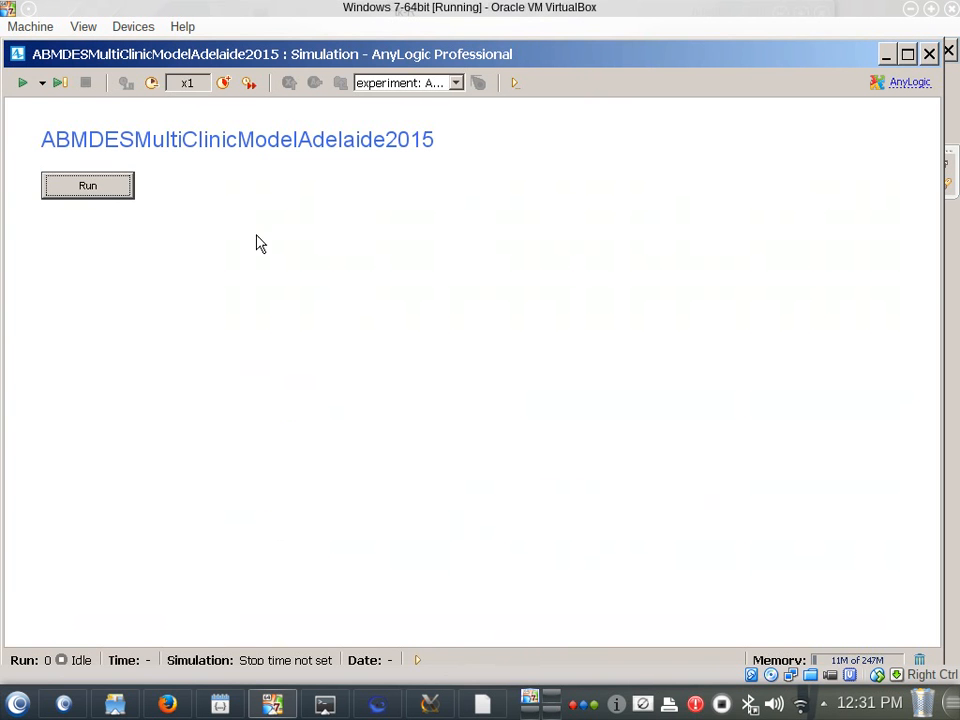
pyautogui.click(249, 82)
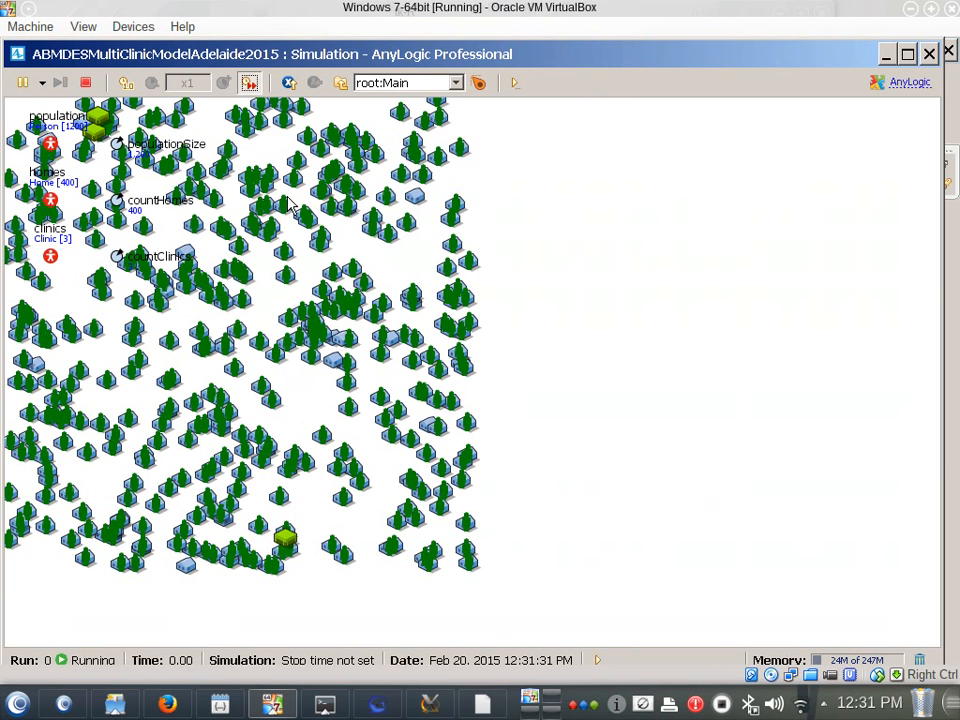
pyautogui.click(402, 87)
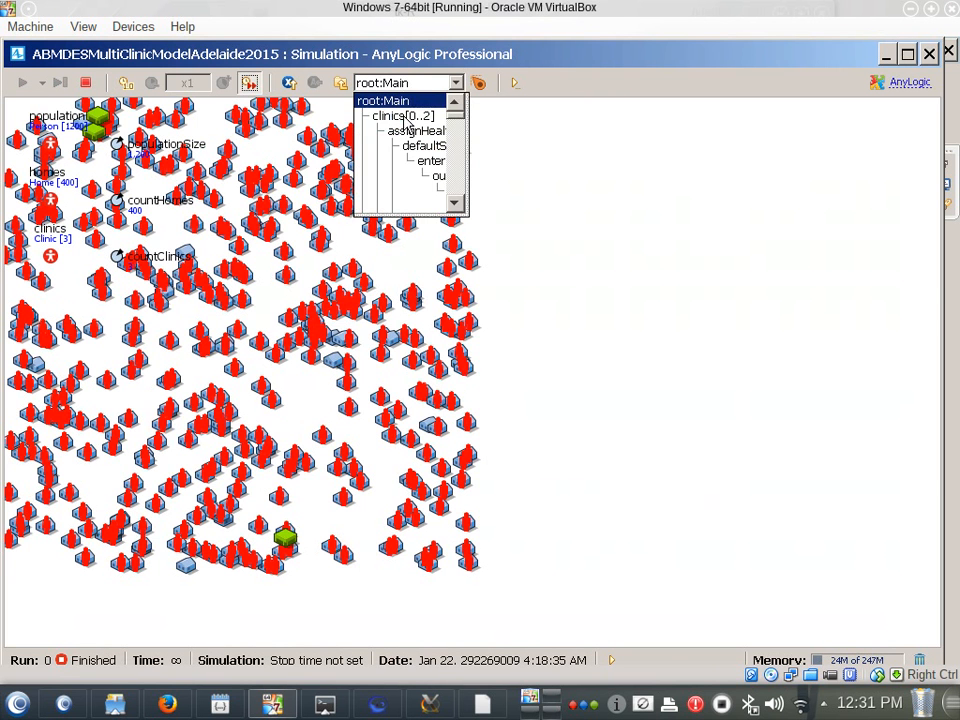
pyautogui.click(403, 116)
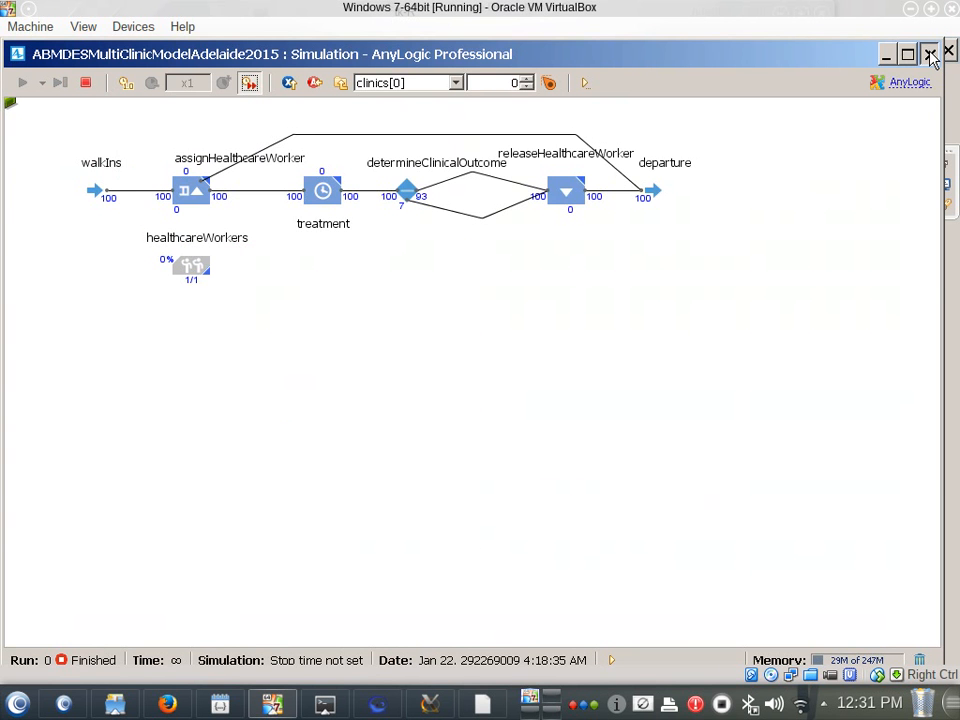
pyautogui.click(930, 55)
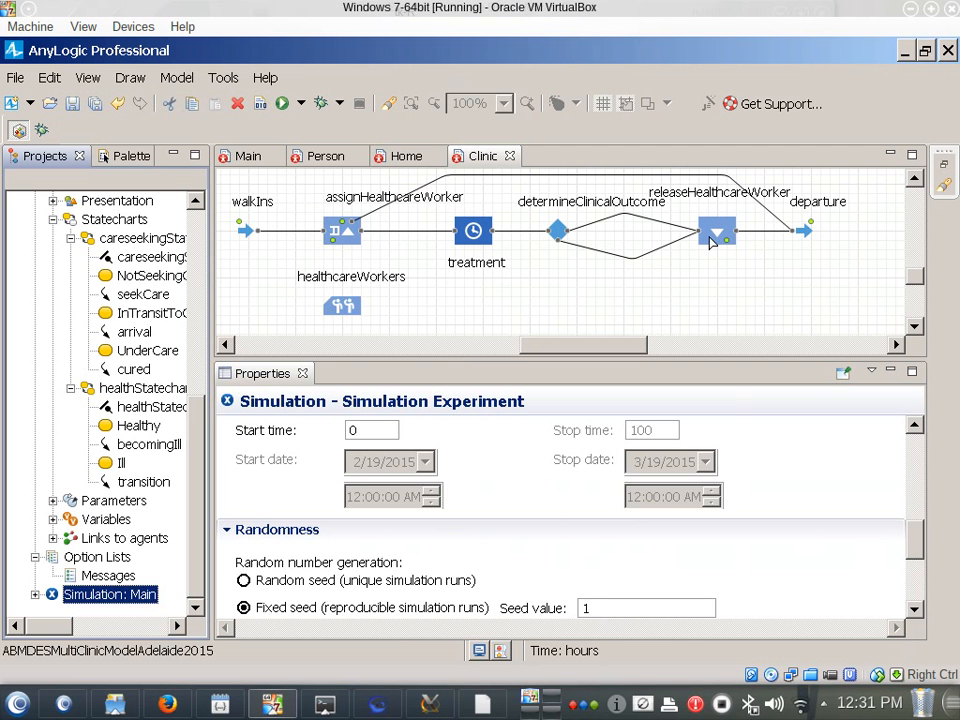
# Review assignHealthcareWorker's timeout distribution and the treatment block's delay time, and return to the Person diagram.
pyautogui.click(342, 230)
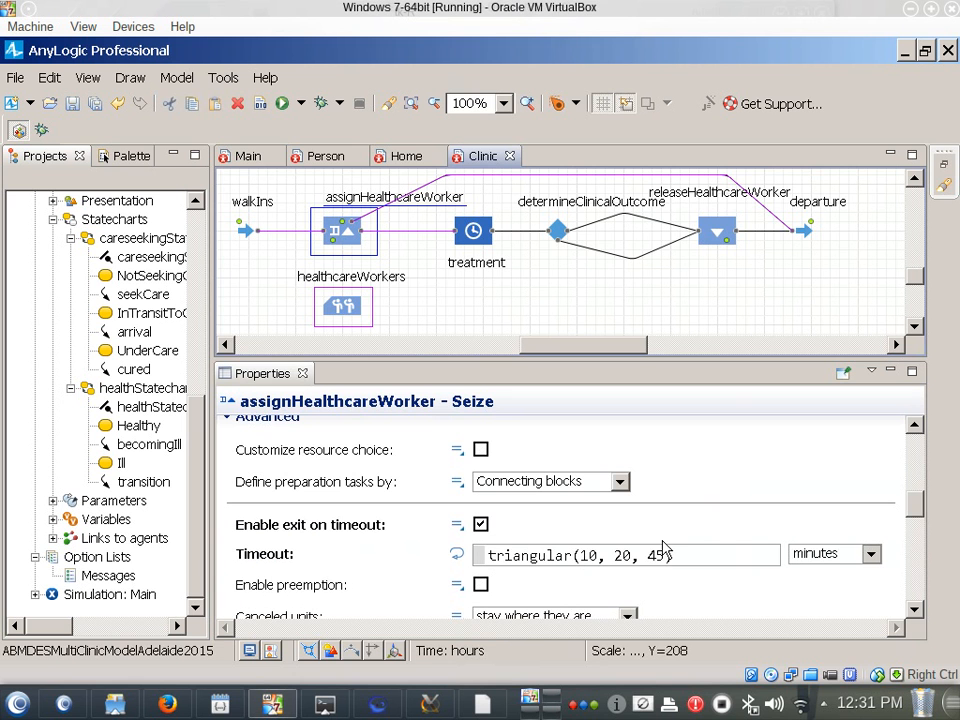
pyautogui.click(683, 564)
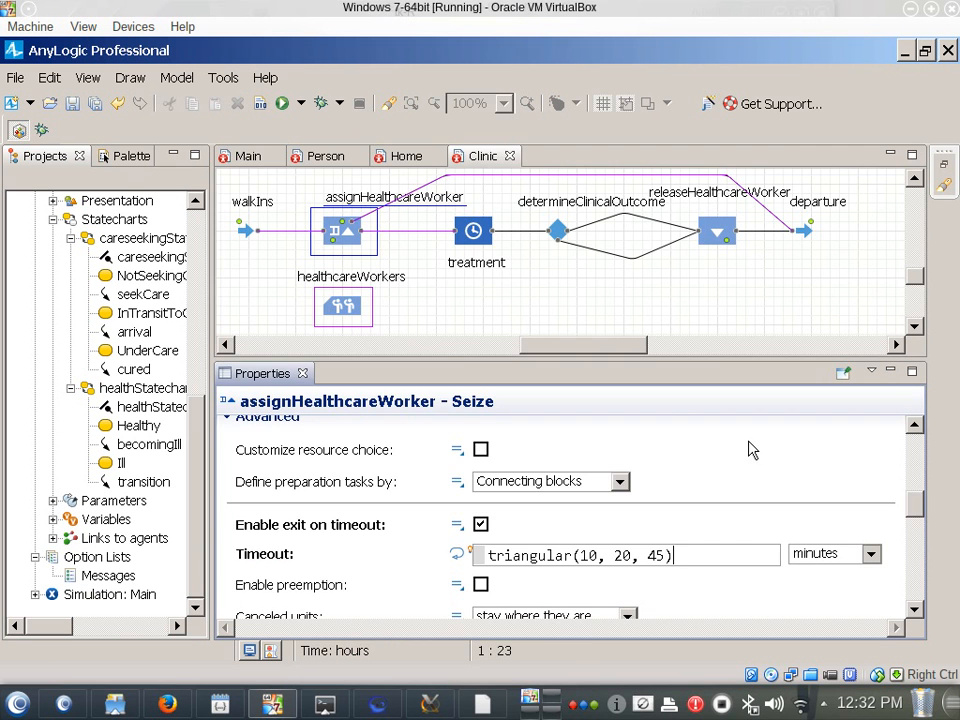
pyautogui.click(490, 243)
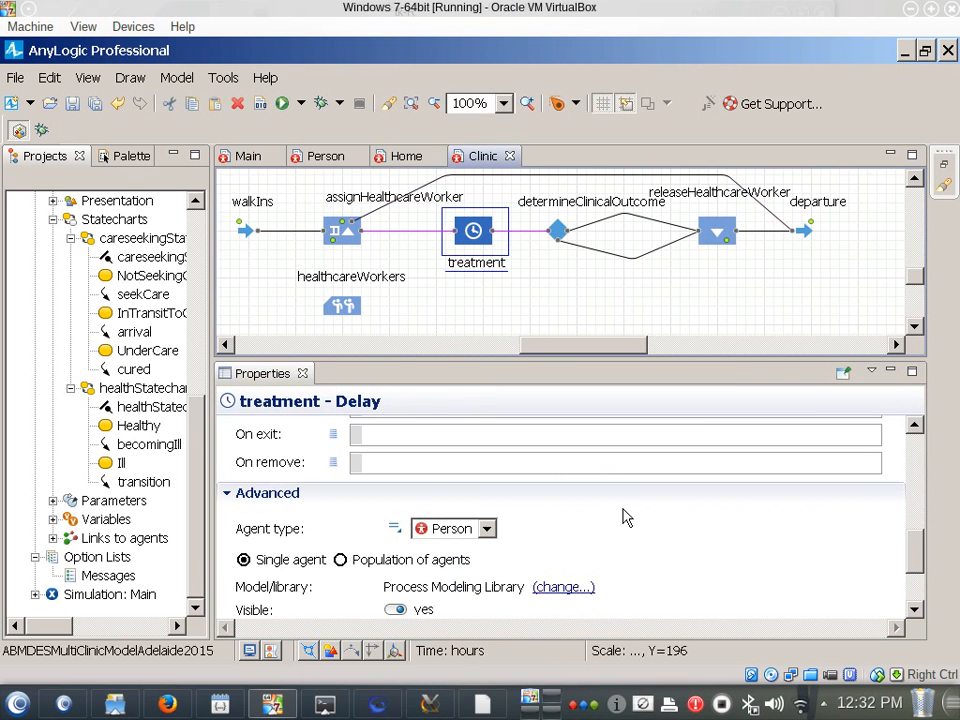
pyautogui.scroll(-2, 620, 514)
pyautogui.scroll(10, 617, 505)
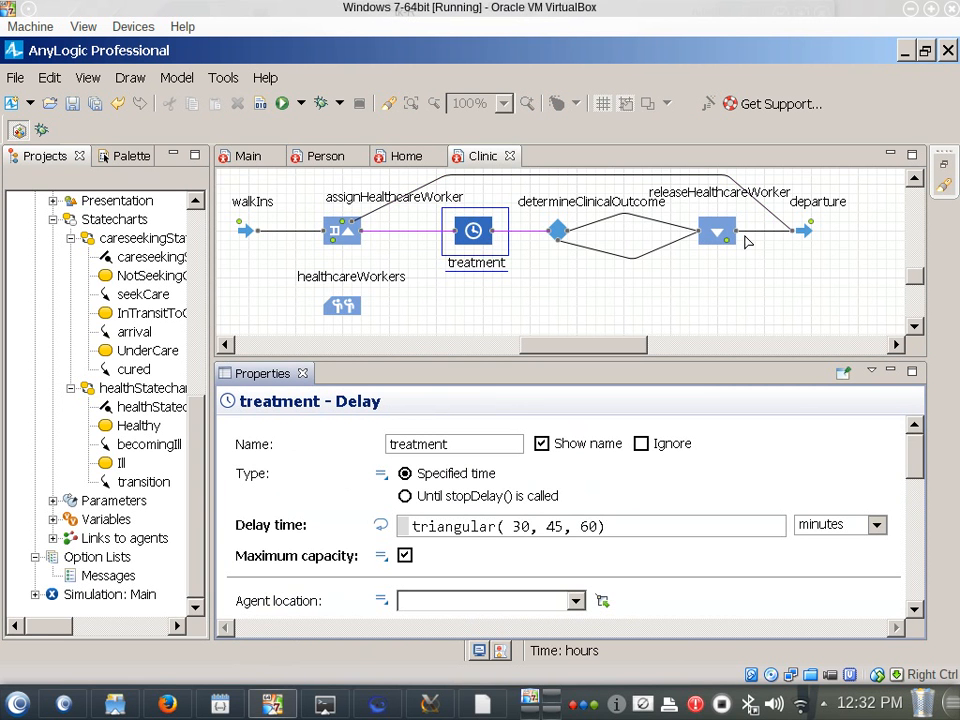
pyautogui.click(390, 160)
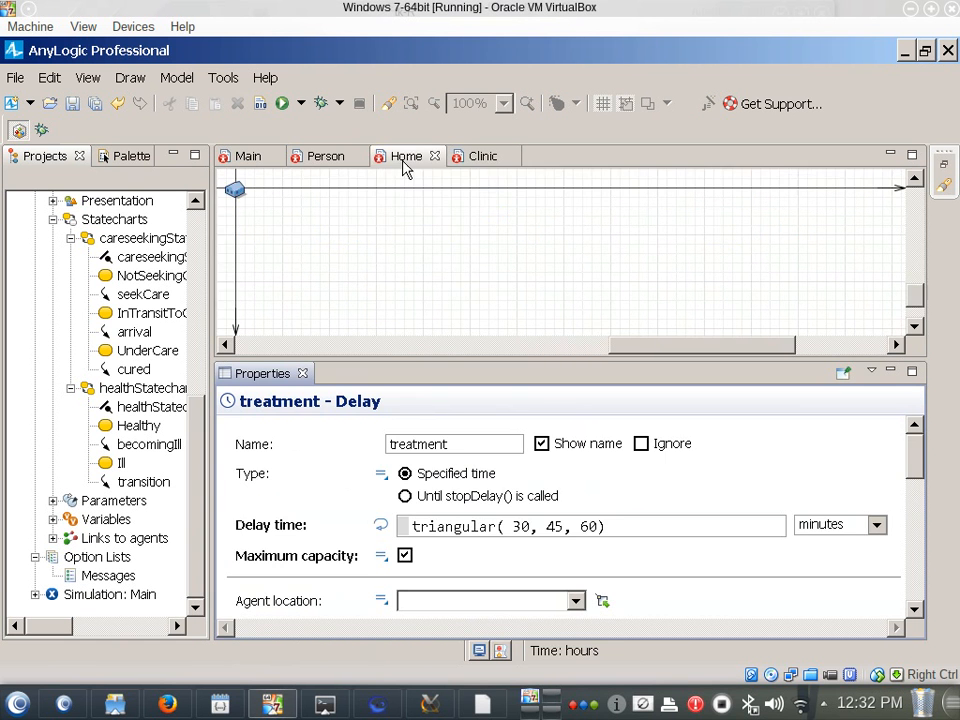
pyautogui.click(312, 160)
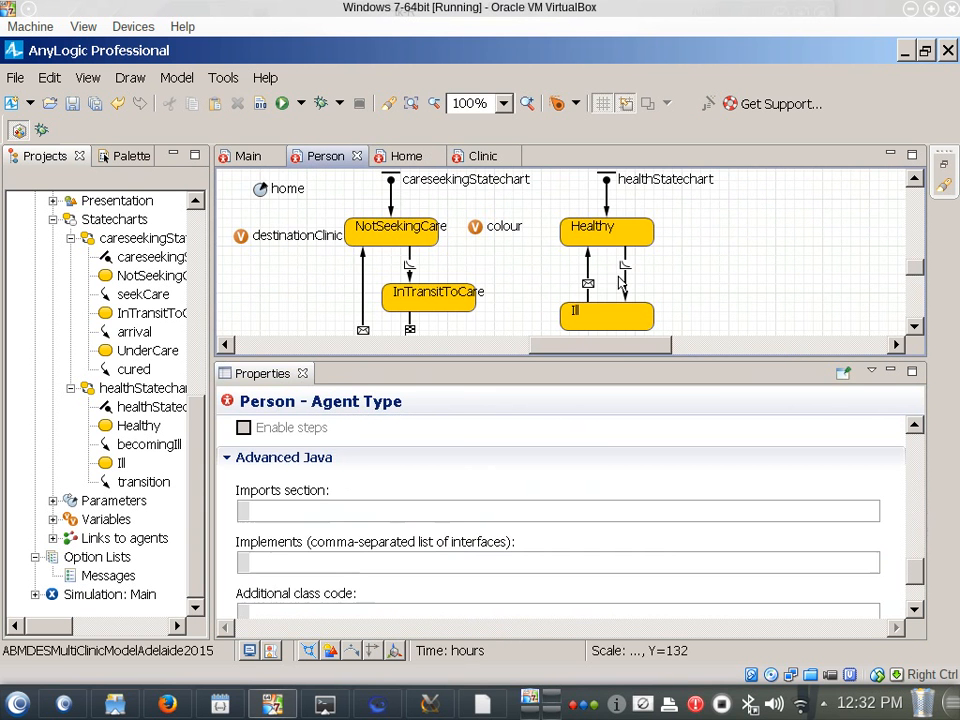
# Review the becomingIll transition, the Ill-to-Healthy transition's message and action, and the Healthy state's entry action in healthStatechart.
pyautogui.click(625, 270)
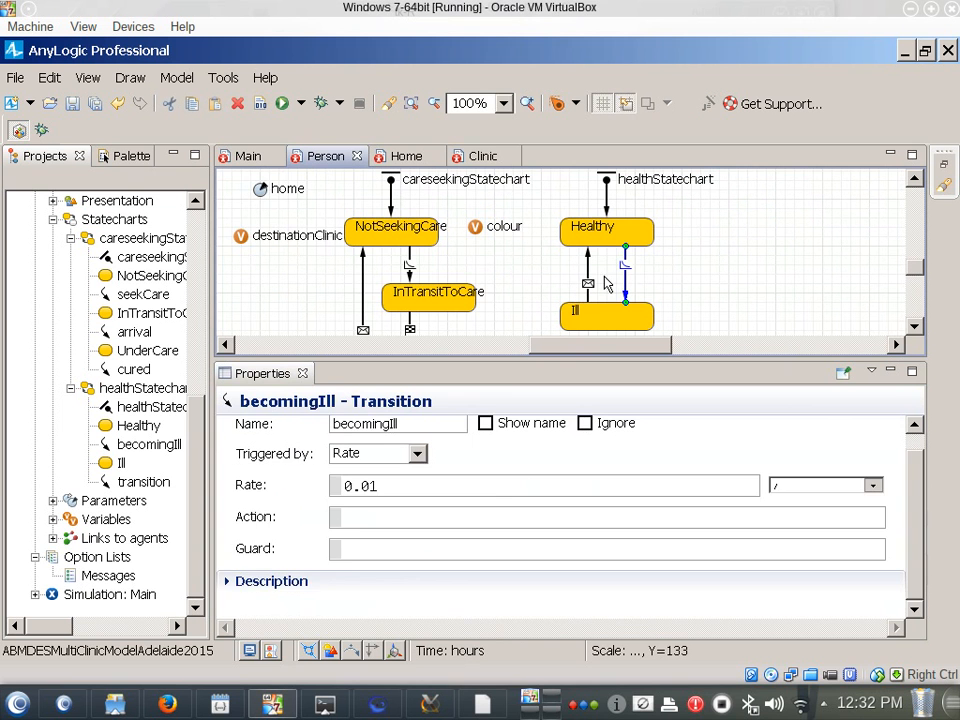
pyautogui.click(589, 271)
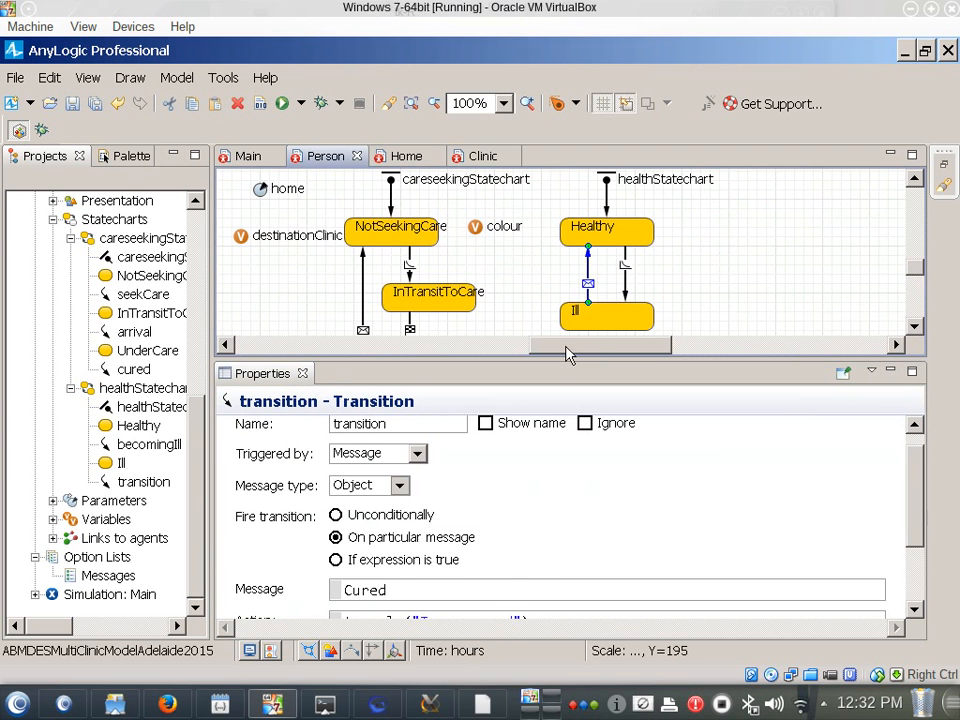
pyautogui.scroll(-3, 575, 521)
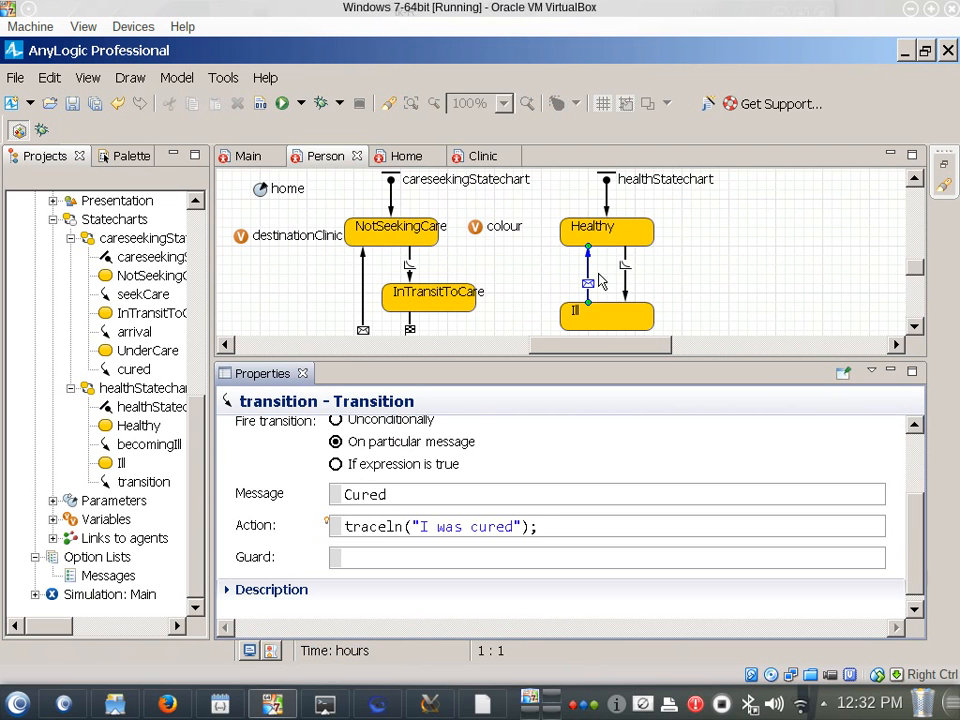
pyautogui.click(604, 230)
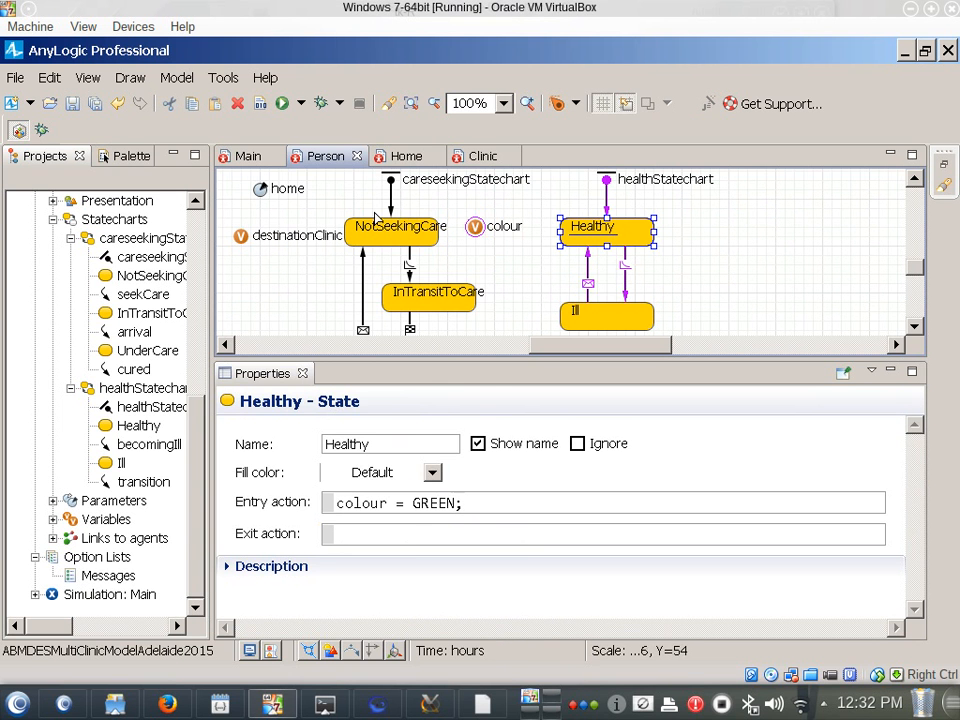
# Run the Simulation: Main experiment at maximum speed and open the statecharts of population[0].
pyautogui.rightClick(90, 596)
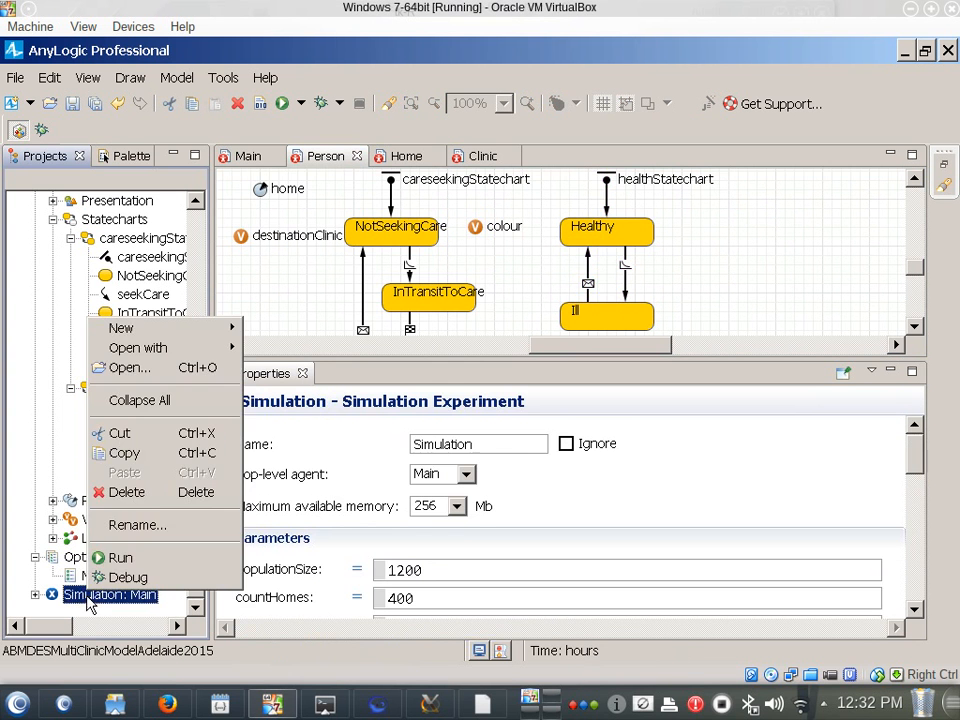
pyautogui.click(133, 559)
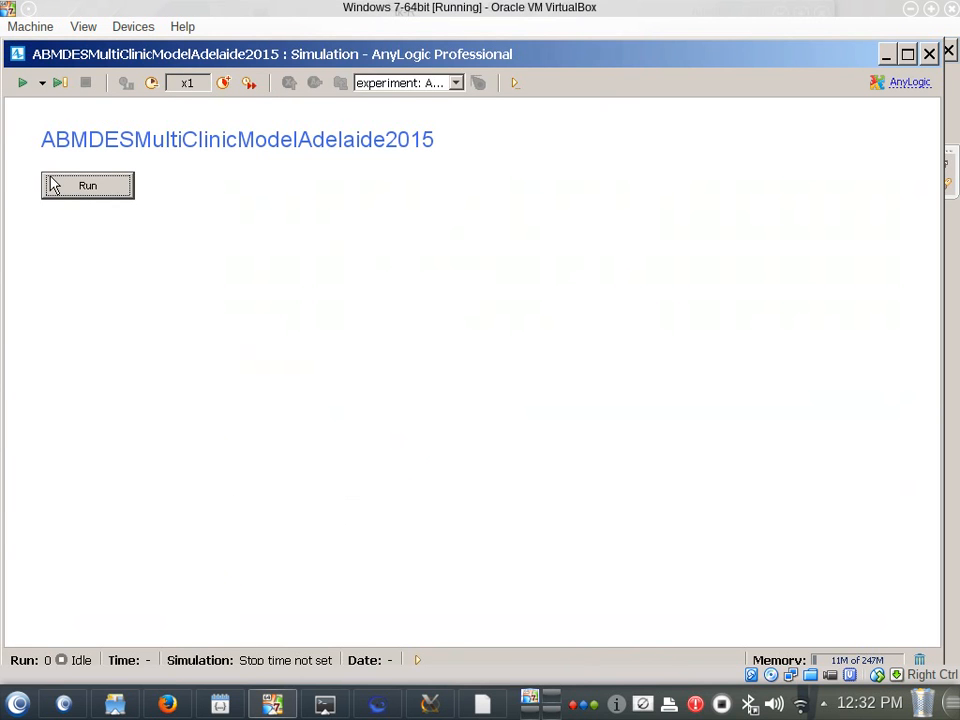
pyautogui.click(78, 190)
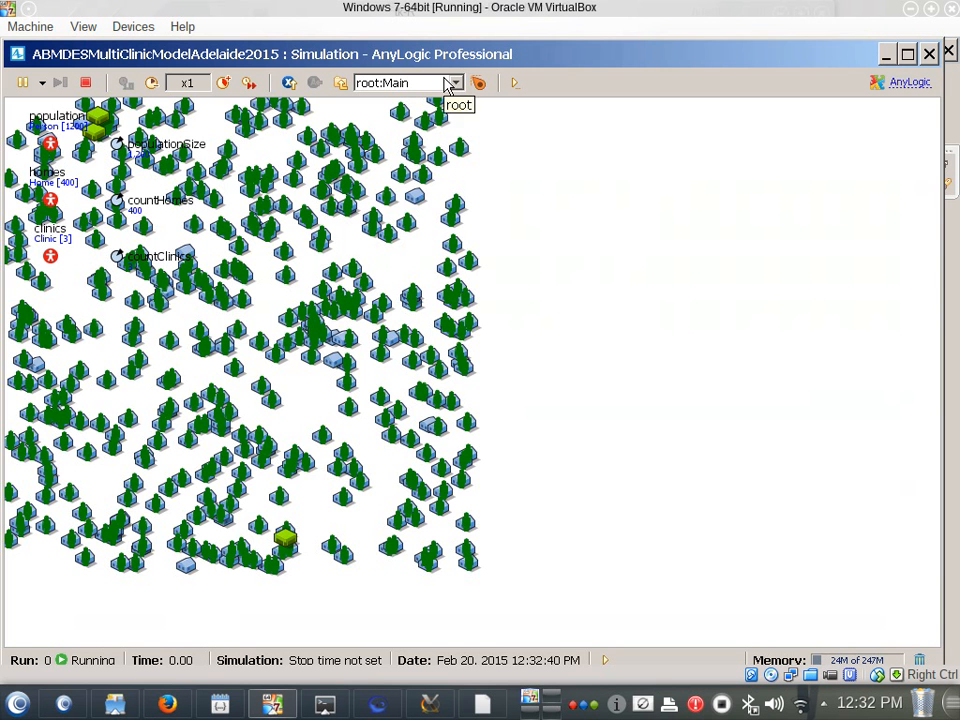
pyautogui.click(250, 83)
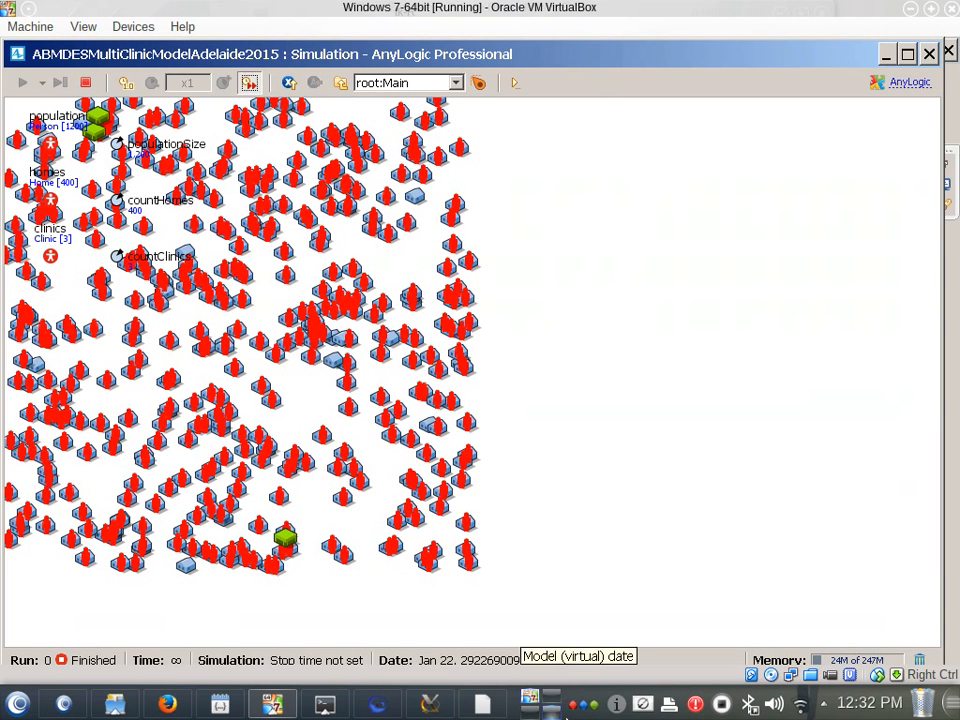
pyautogui.click(398, 86)
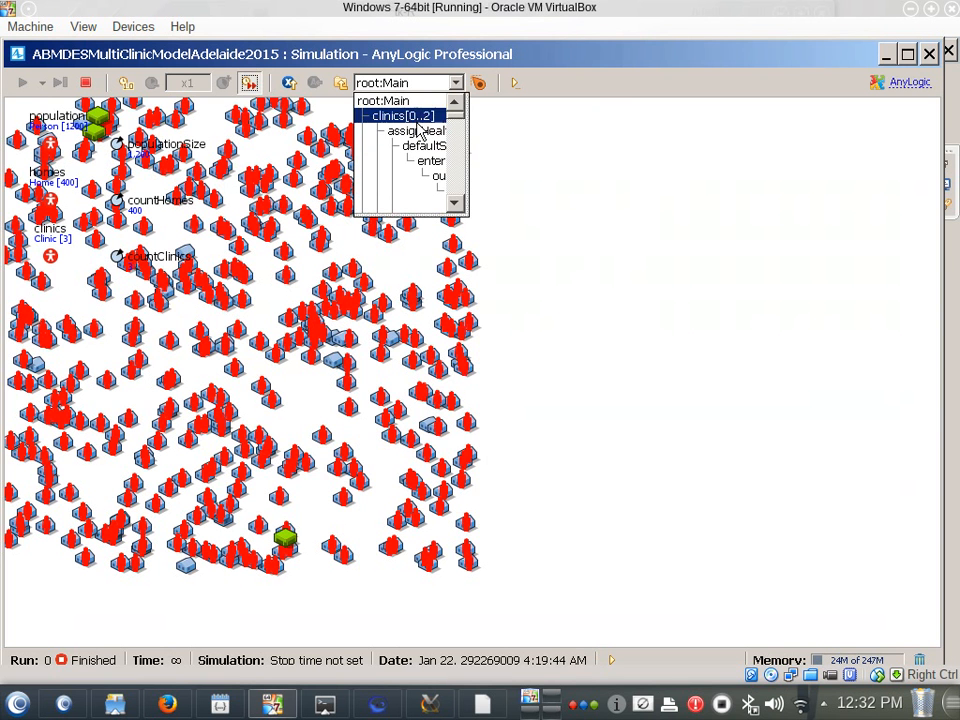
pyautogui.moveTo(456, 117); pyautogui.dragTo(449, 214)
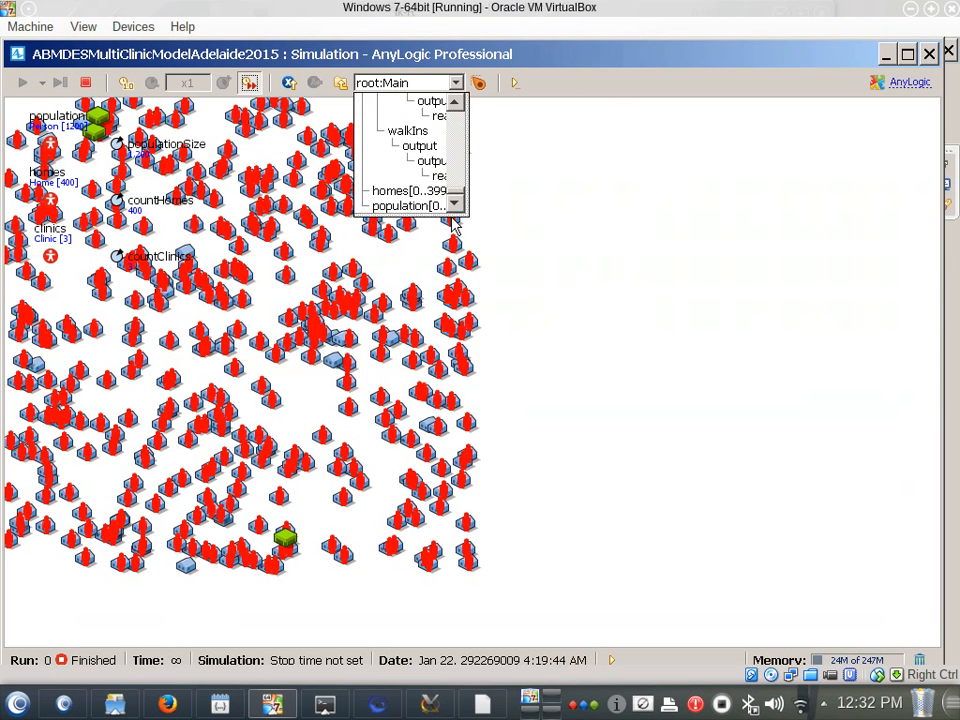
pyautogui.click(436, 207)
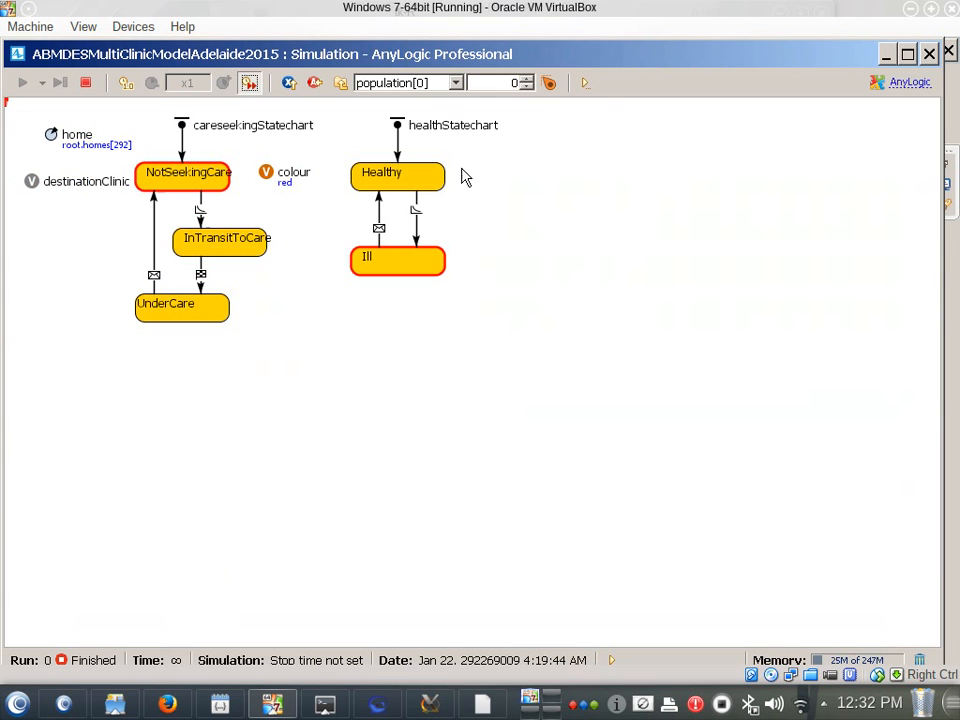
# Step through successive Person agents in the population, checking their careseeking and health states, and close the simulation window.
pyautogui.click(527, 79)
pyautogui.click(527, 79)
pyautogui.click(527, 79)
pyautogui.click(527, 79)
pyautogui.click(527, 79)
pyautogui.click(527, 79)
pyautogui.click(527, 79)
pyautogui.click(527, 79)
pyautogui.click(527, 79)
pyautogui.click(527, 79)
pyautogui.click(527, 79)
pyautogui.click(527, 79)
pyautogui.click(527, 79)
pyautogui.click(527, 79)
pyautogui.click(527, 79)
pyautogui.click(527, 79)
pyautogui.click(527, 79)
pyautogui.click(527, 79)
pyautogui.click(527, 79)
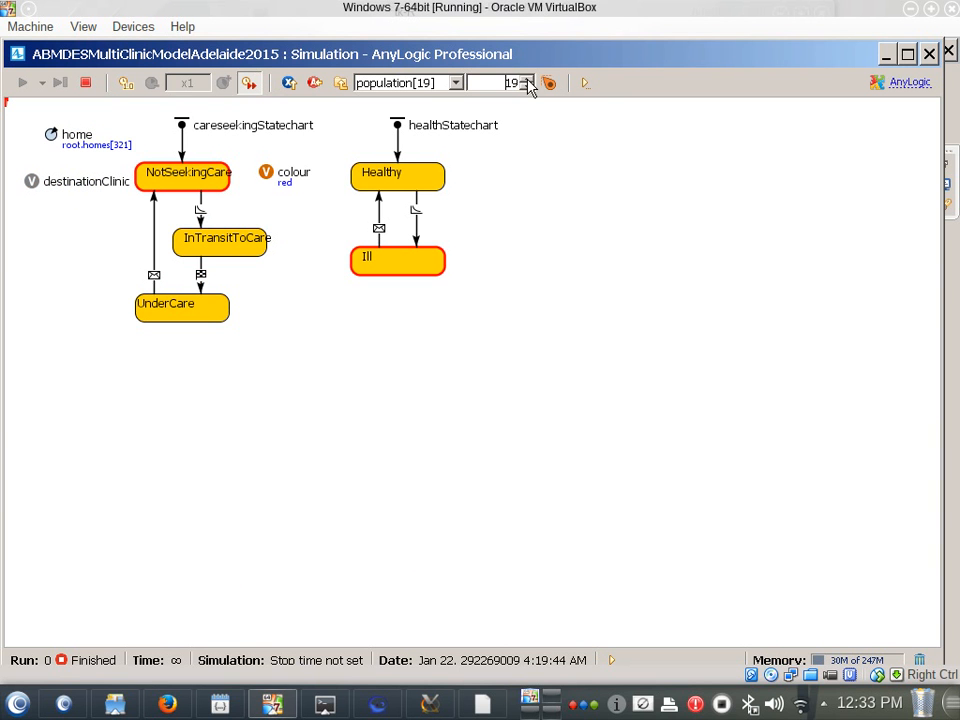
pyautogui.click(527, 79)
pyautogui.click(527, 79)
pyautogui.click(527, 79)
pyautogui.click(527, 79)
pyautogui.click(527, 79)
pyautogui.click(527, 79)
pyautogui.click(930, 54)
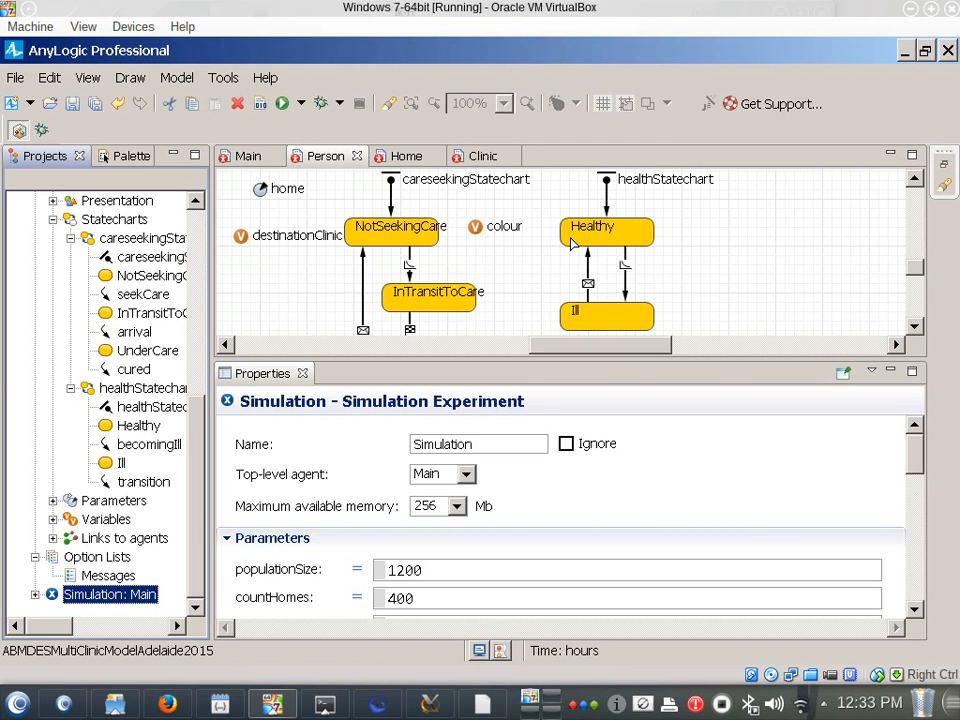
# Check the time unit options of becomingIll's rate without changing them, and enlarge the diagram area to show both Person statecharts fully.
pyautogui.click(625, 285)
pyautogui.moveTo(647, 358); pyautogui.dragTo(647, 282)
pyautogui.click(873, 431)
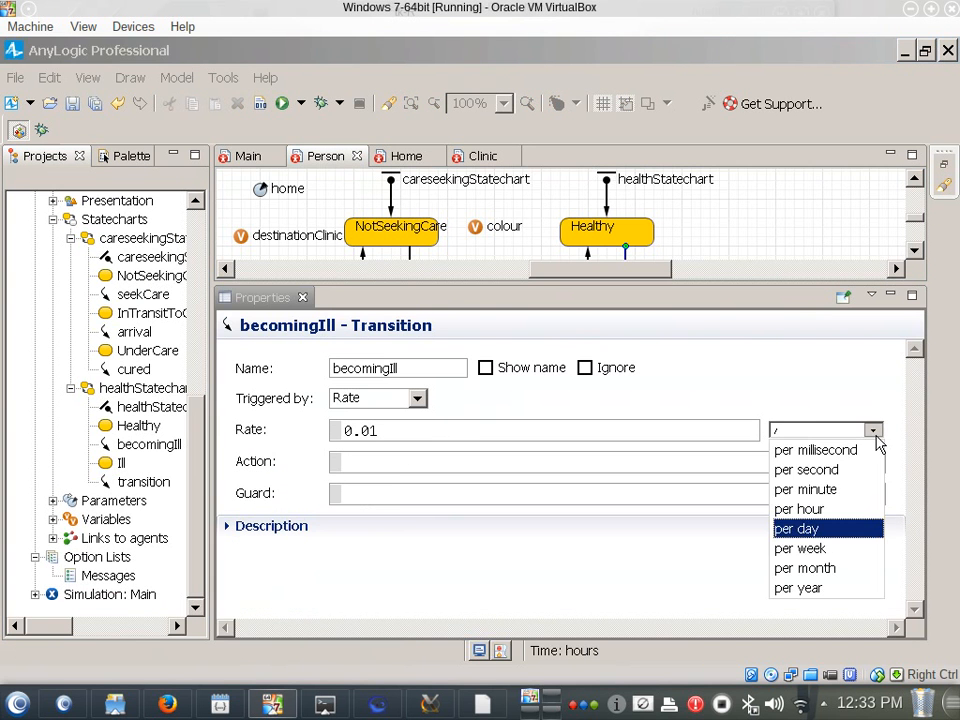
pyautogui.click(775, 285)
pyautogui.moveTo(775, 285); pyautogui.dragTo(775, 412)
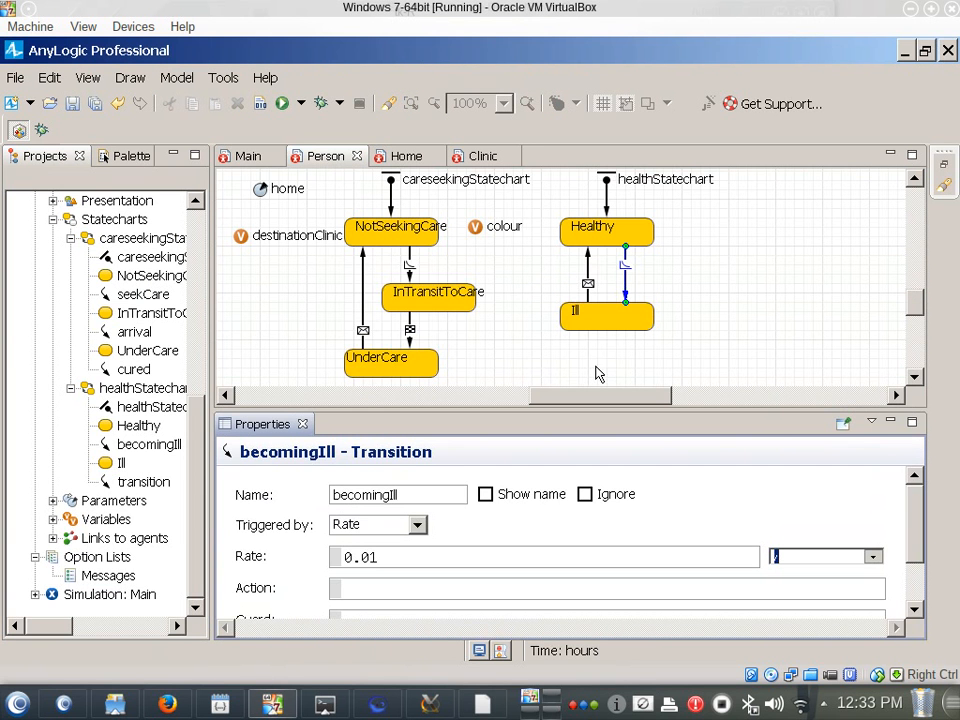
# Review the message trigger of the Ill-to-Healthy transition and the entry action of the Healthy state.
pyautogui.click(589, 276)
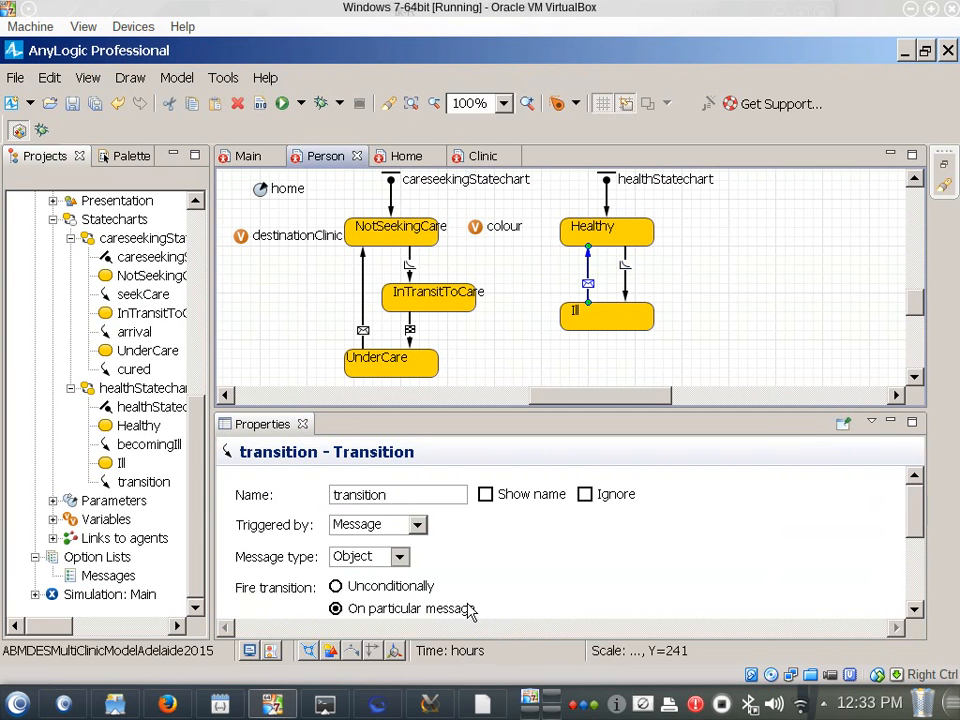
pyautogui.click(518, 574)
pyautogui.scroll(-5, 518, 574)
pyautogui.scroll(2, 508, 580)
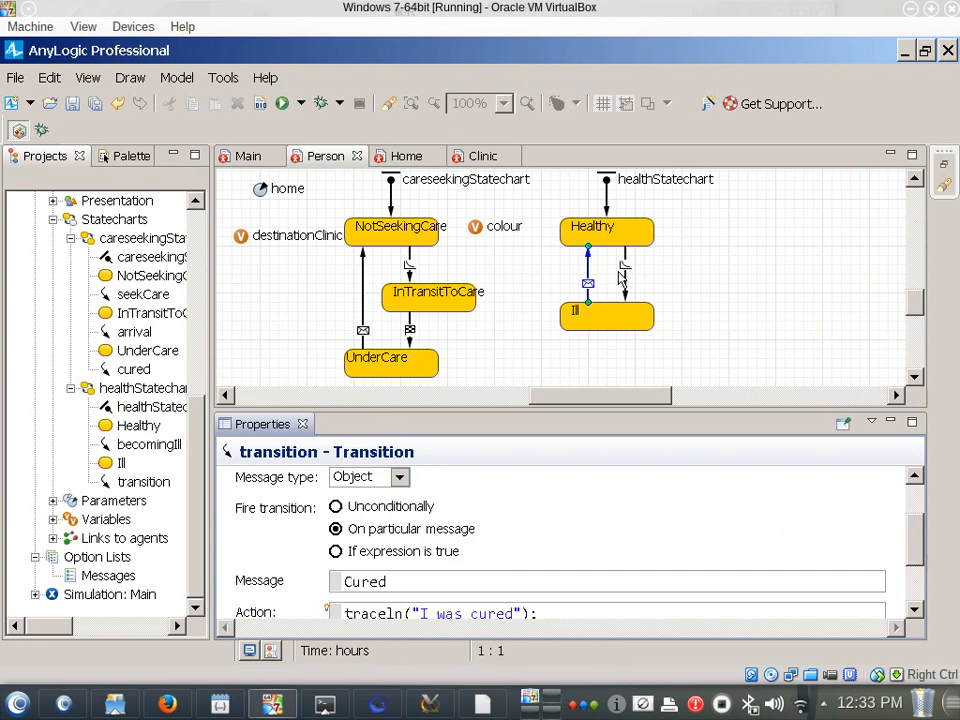
pyautogui.click(620, 211)
pyautogui.click(628, 228)
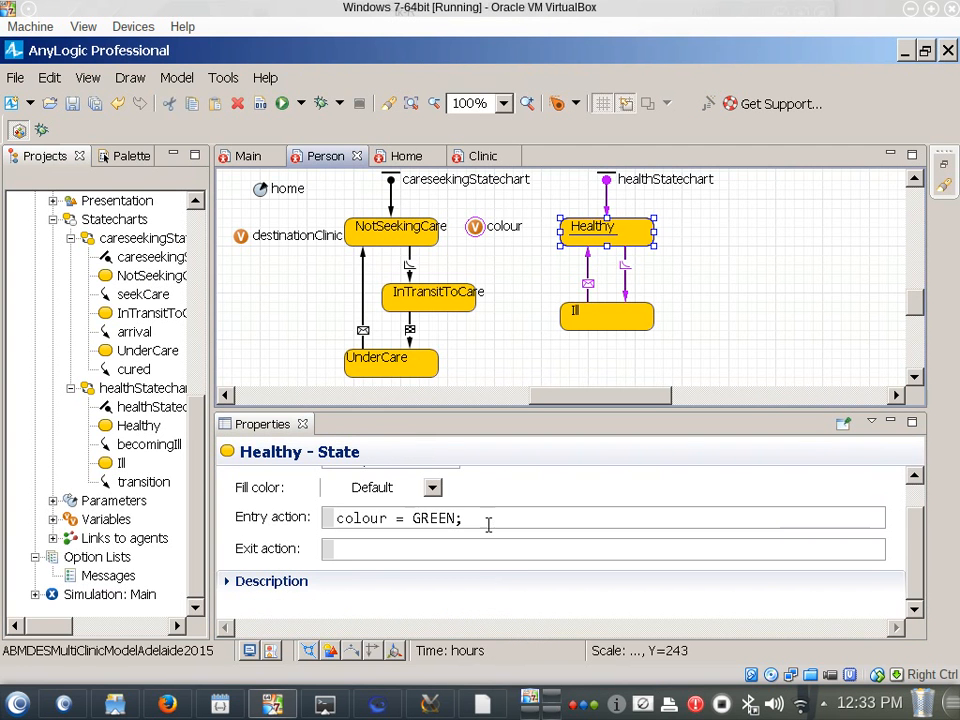
pyautogui.click(488, 519)
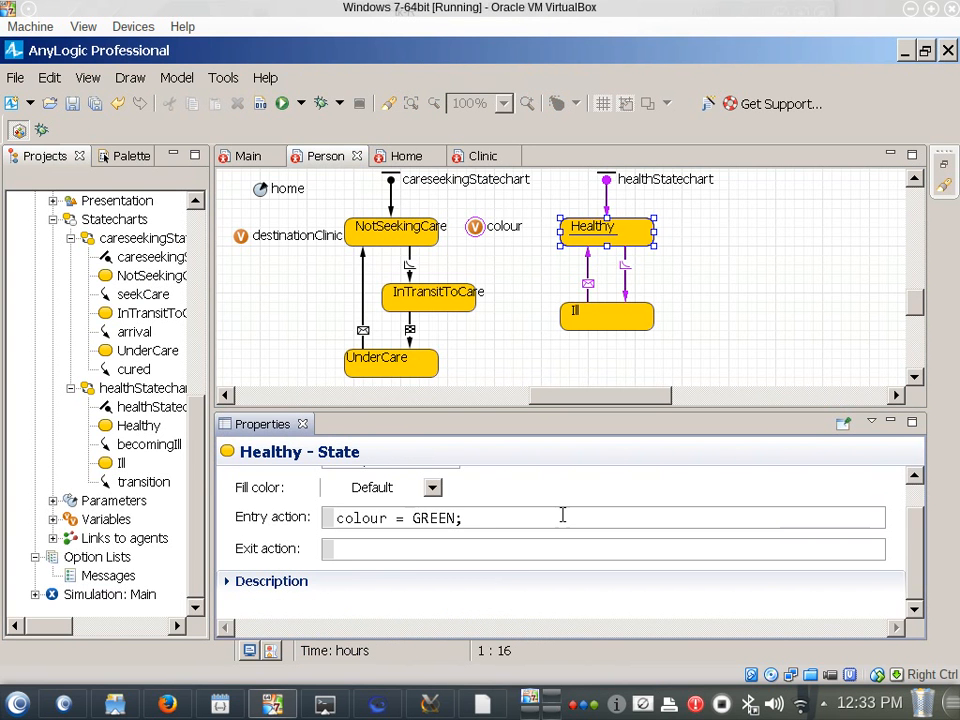
# Review the trigger of the arrival transition and the rate, action and guard of the seekCare transition in careseekingStatechart.
pyautogui.click(412, 338)
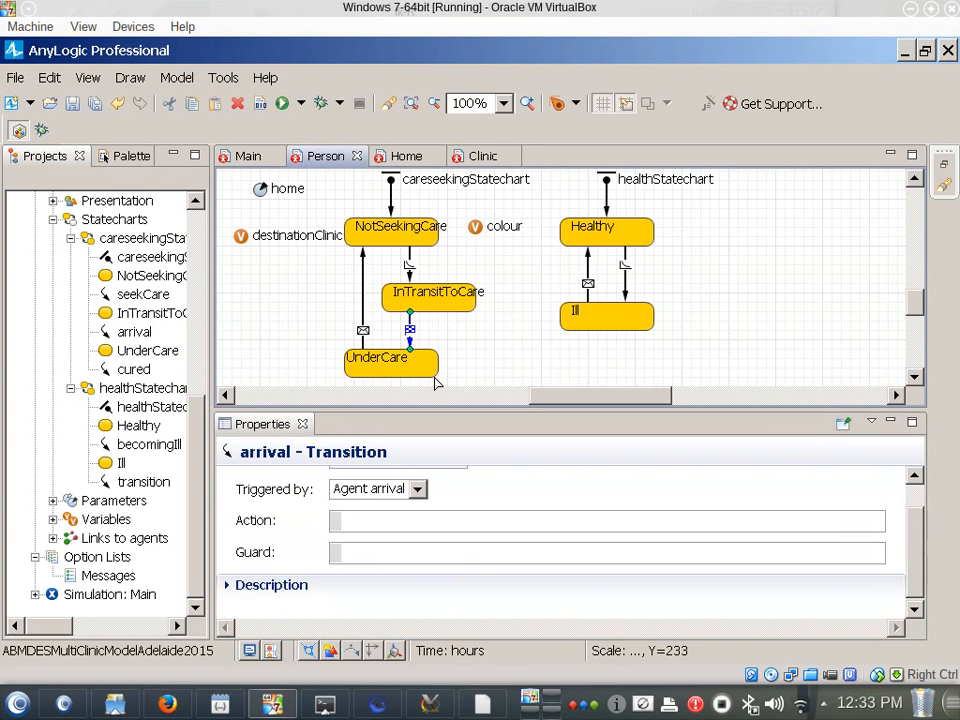
pyautogui.click(467, 495)
pyautogui.scroll(2, 467, 495)
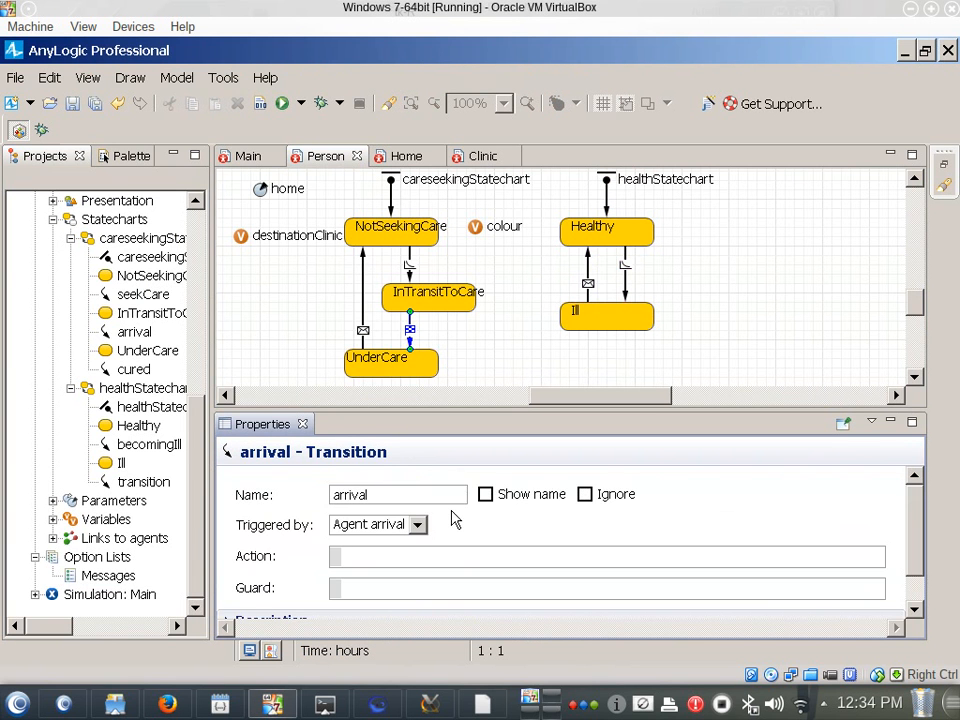
pyautogui.scroll(-2, 450, 505)
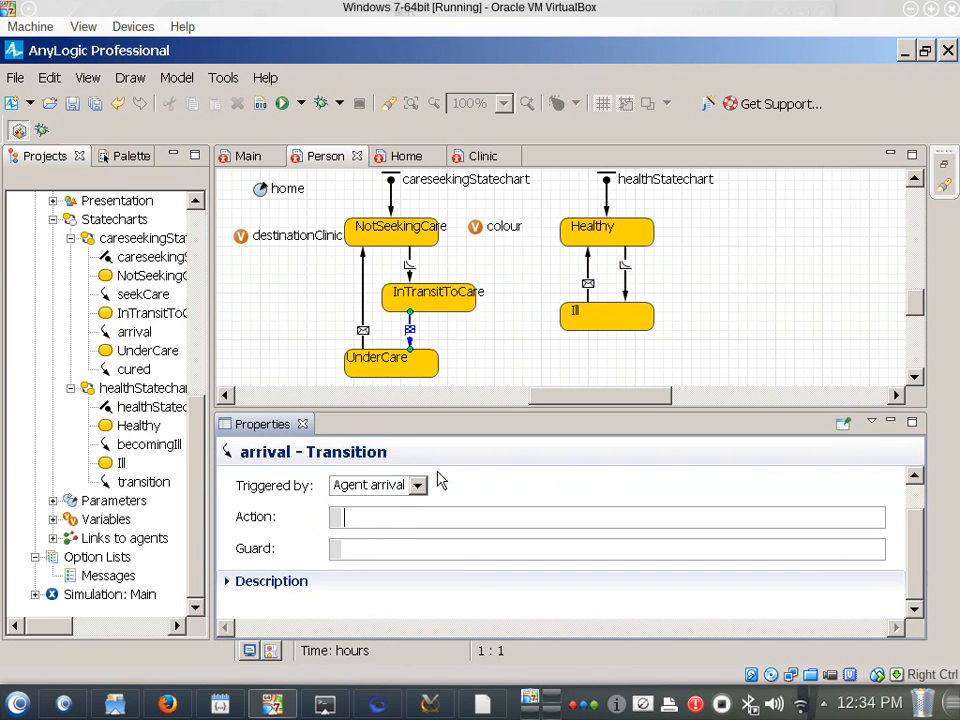
pyautogui.click(410, 272)
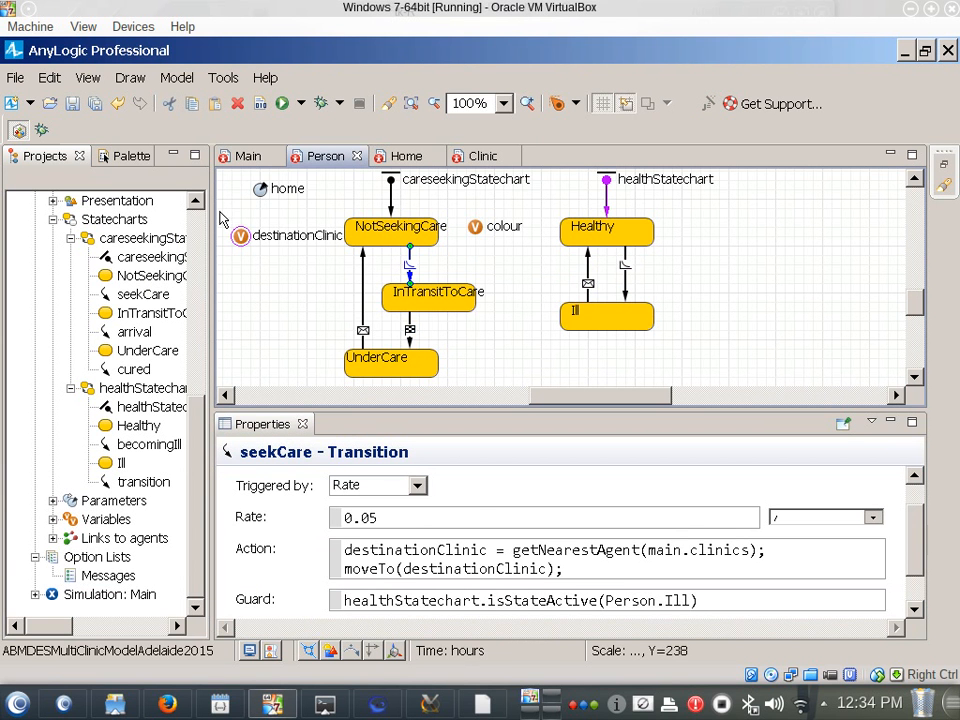
# Add a transition on the NotSeekingCare state, trigger it by rate, and set the rate to 1 per day.
pyautogui.click(120, 158)
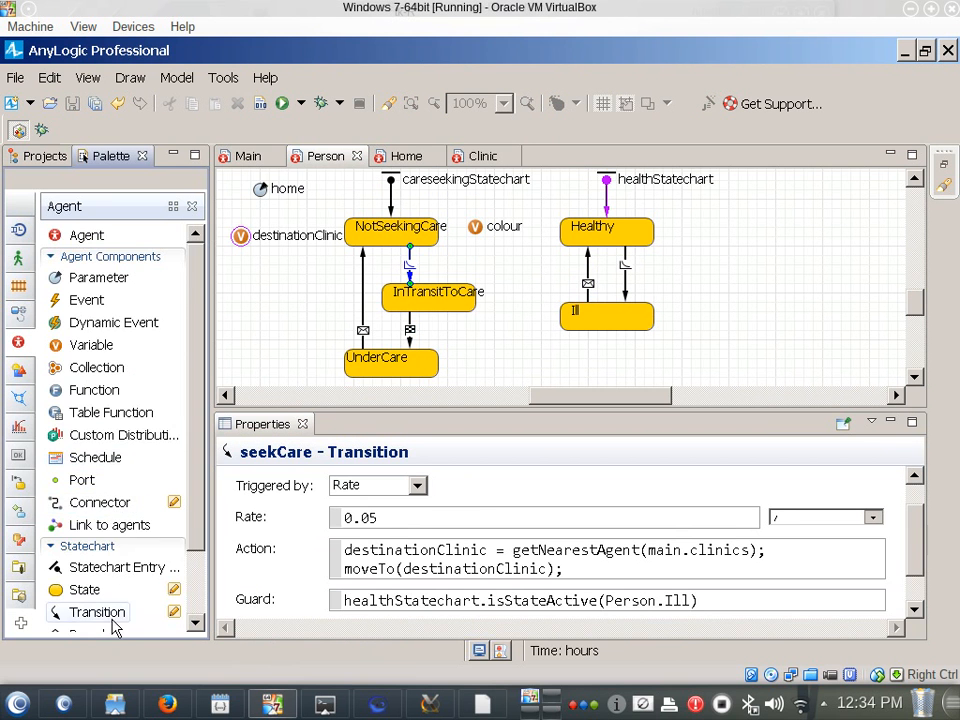
pyautogui.scroll(-2, 193, 617)
pyautogui.moveTo(120, 530); pyautogui.dragTo(346, 230)
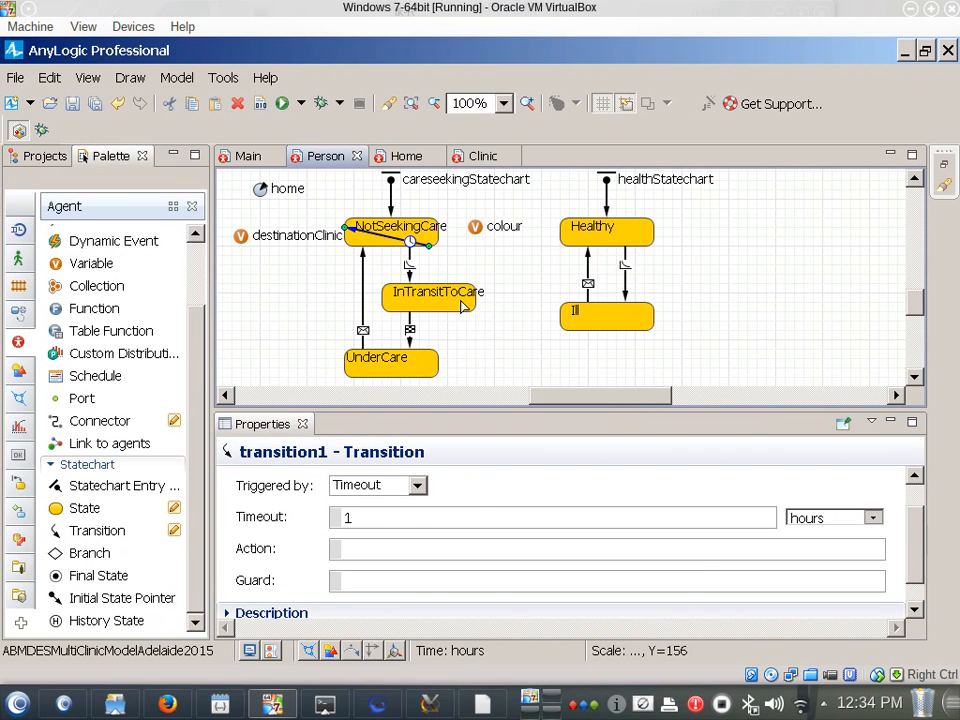
pyautogui.click(419, 489)
pyautogui.click(421, 487)
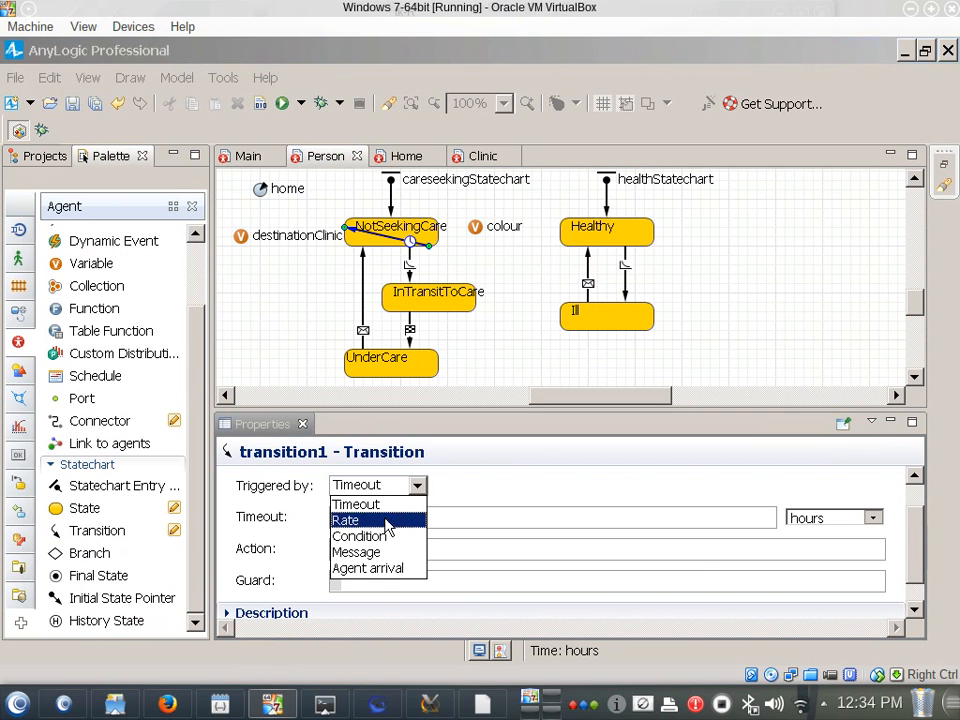
pyautogui.click(388, 520)
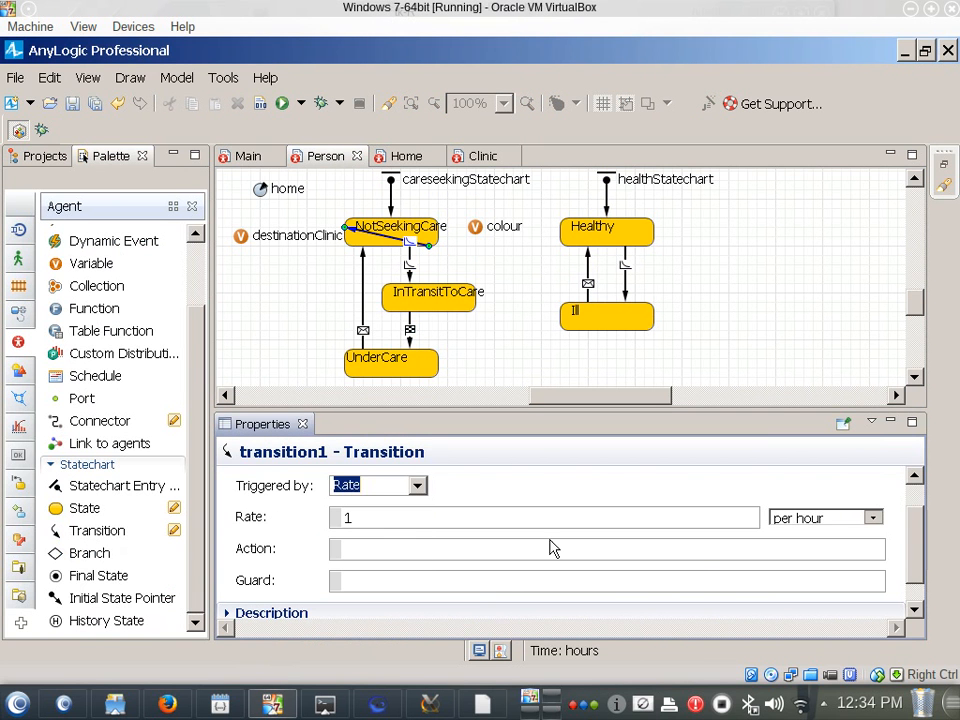
pyautogui.click(875, 517)
pyautogui.click(814, 439)
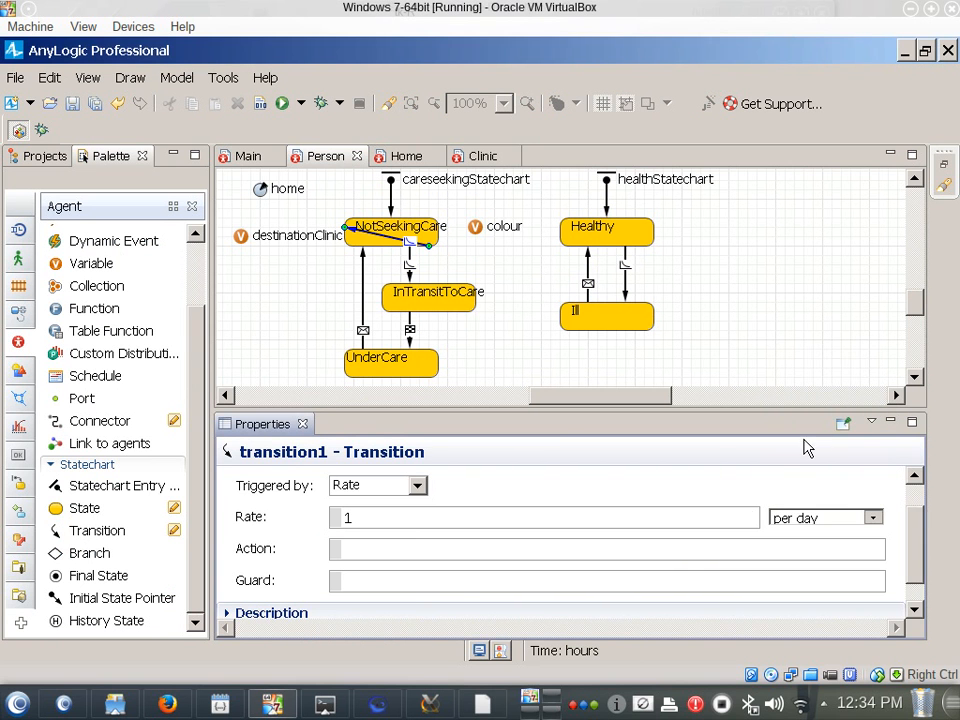
# Move the NotSeekingCare name label above its state so the new transition is unobstructed.
pyautogui.click(388, 240)
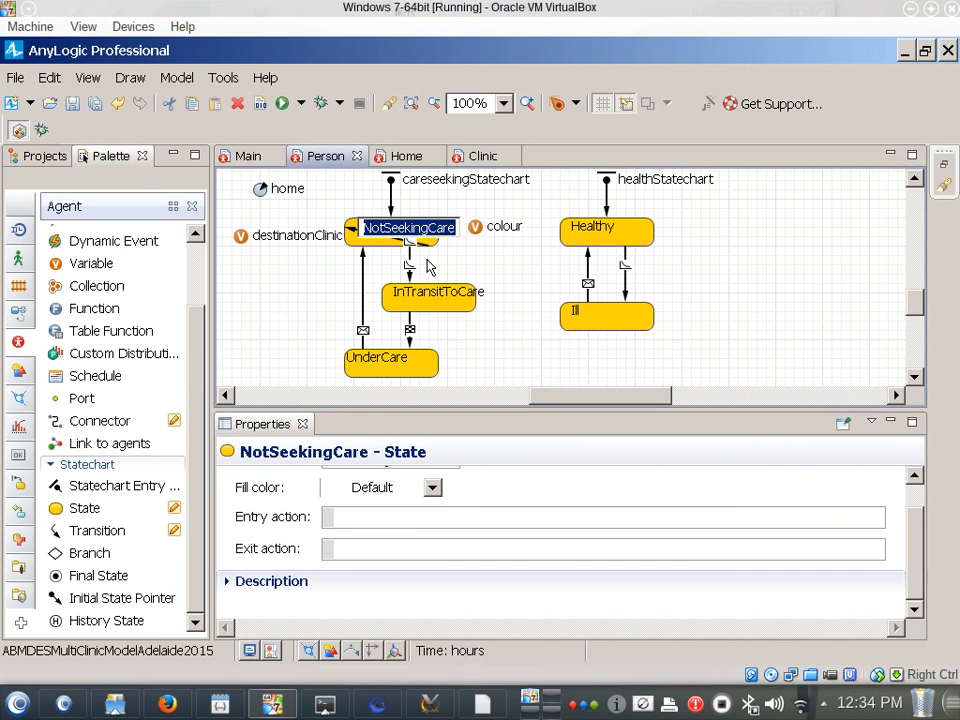
pyautogui.doubleClick(392, 240)
pyautogui.click(392, 245)
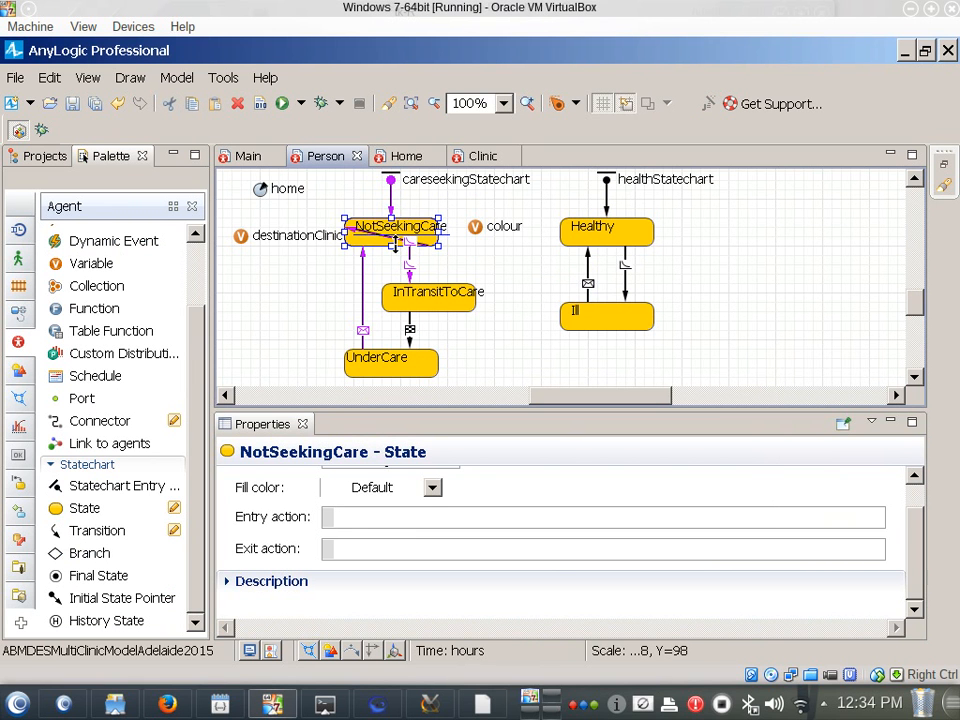
pyautogui.moveTo(392, 245); pyautogui.dragTo(409, 232)
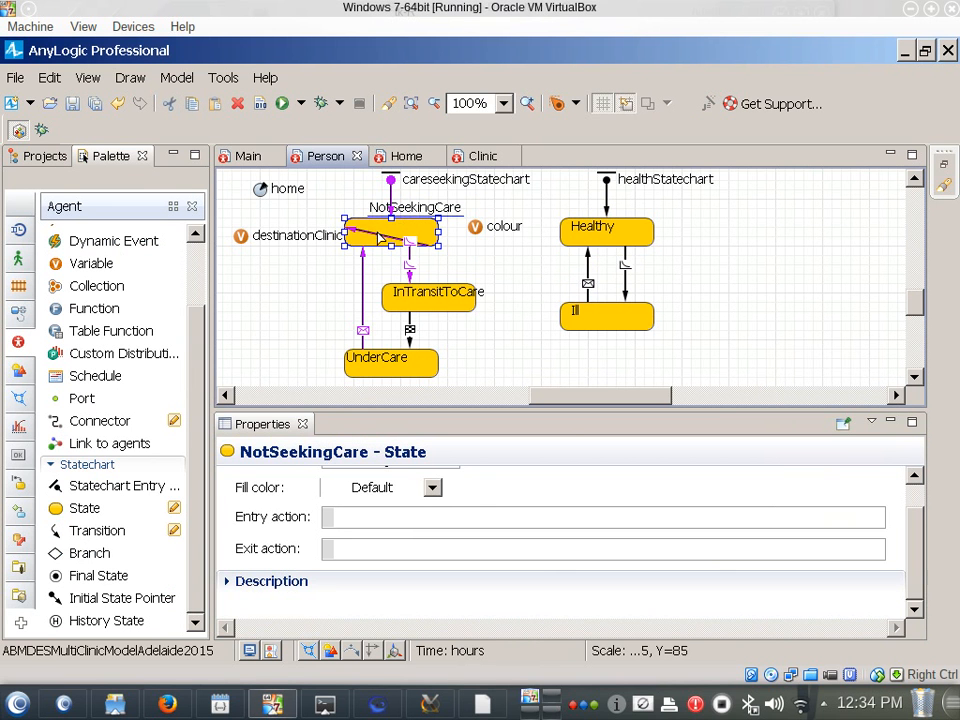
# Reshape the new transition into a self-loop outside the upper-right corner of the NotSeekingCare state.
pyautogui.click(384, 242)
pyautogui.click(388, 244)
pyautogui.click(387, 239)
pyautogui.moveTo(387, 239); pyautogui.dragTo(475, 200)
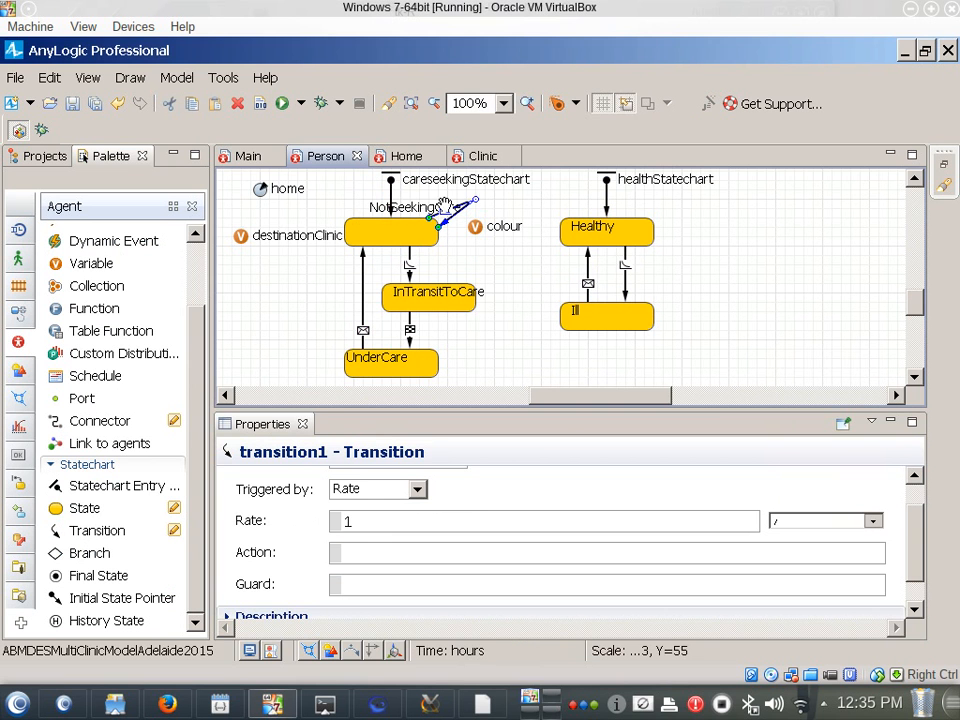
# Check the time unit of the self-loop transition's rate and return to the project tree.
pyautogui.click(874, 521)
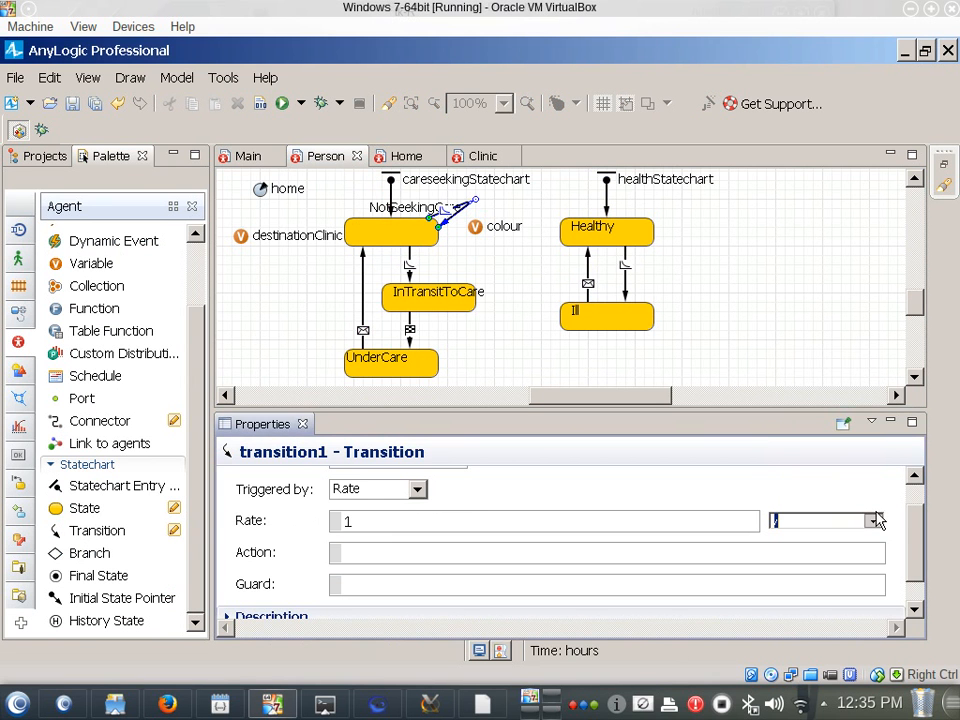
pyautogui.click(873, 520)
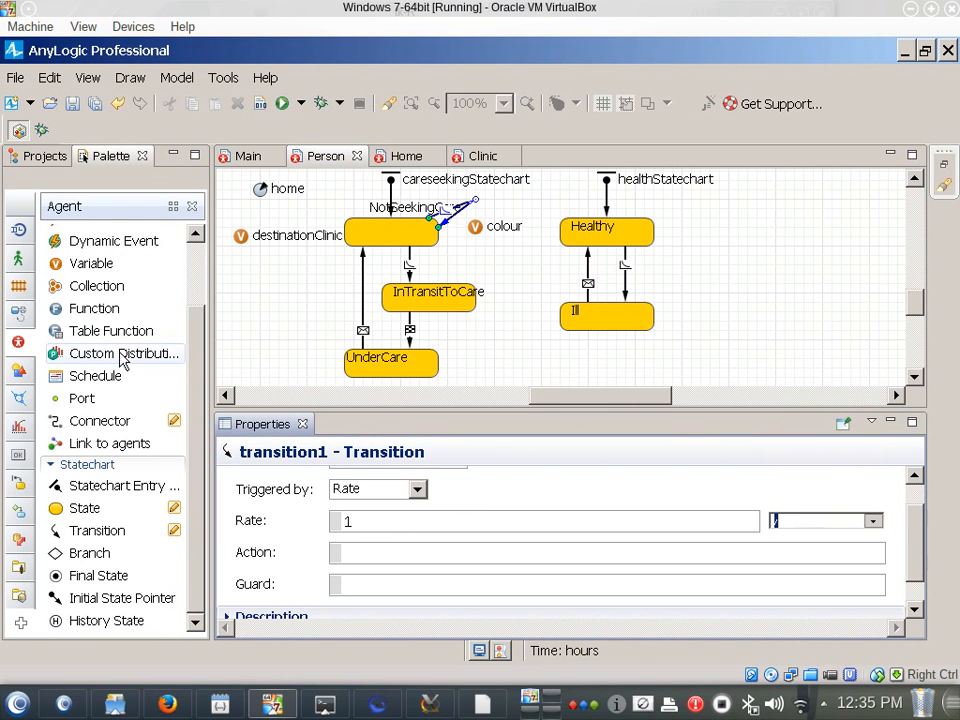
pyautogui.click(22, 160)
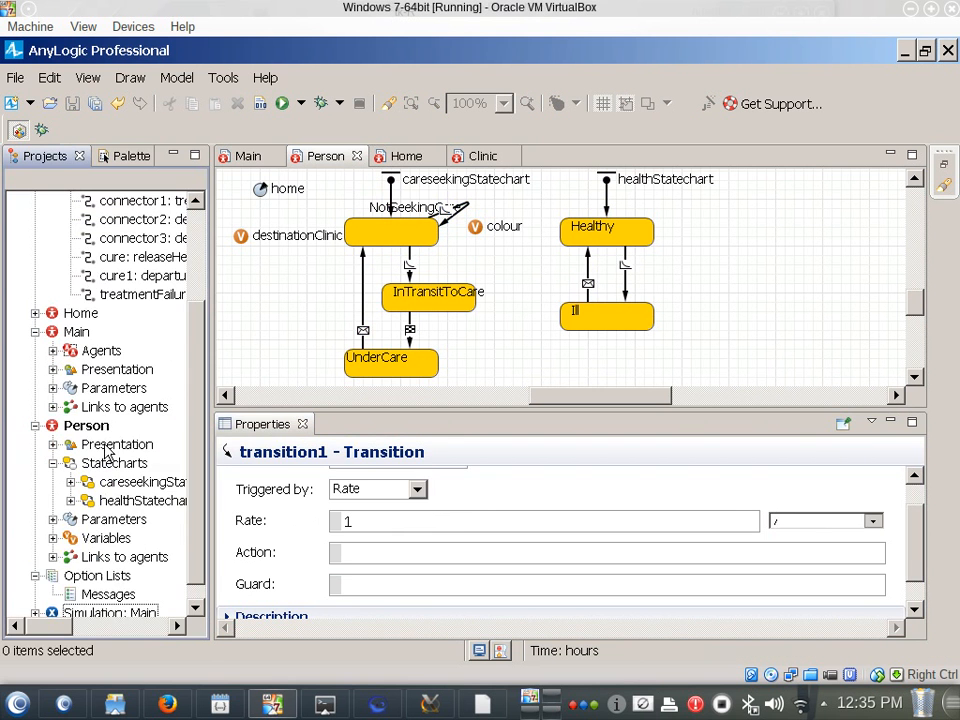
# Run the Simulation experiment at maximum speed, watch the population's illness and recovery, and close the simulation window.
pyautogui.rightClick(107, 613)
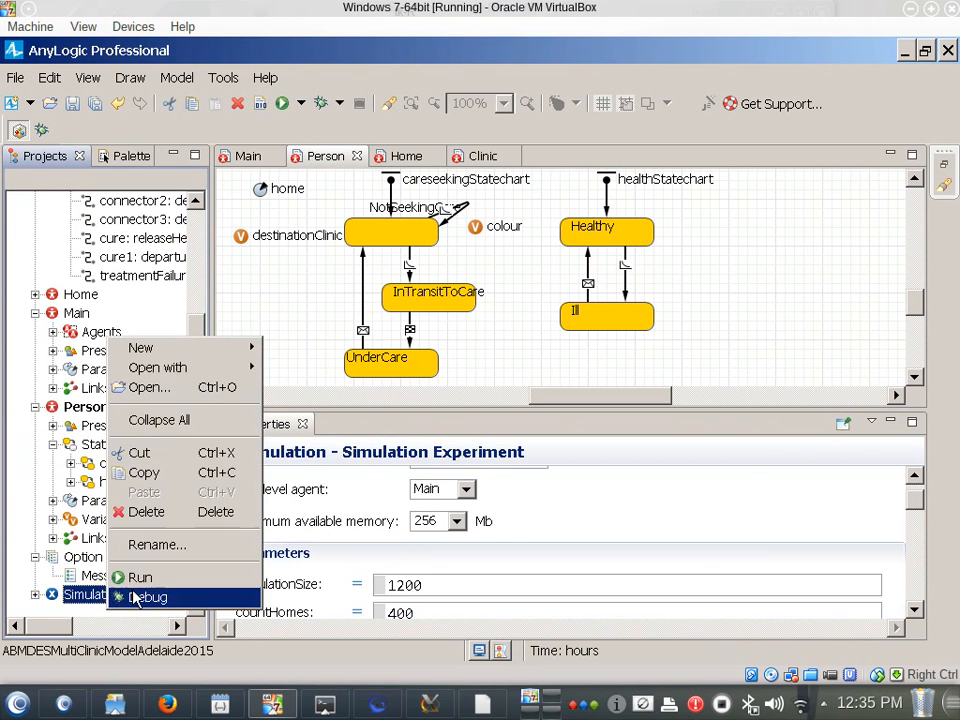
pyautogui.click(144, 580)
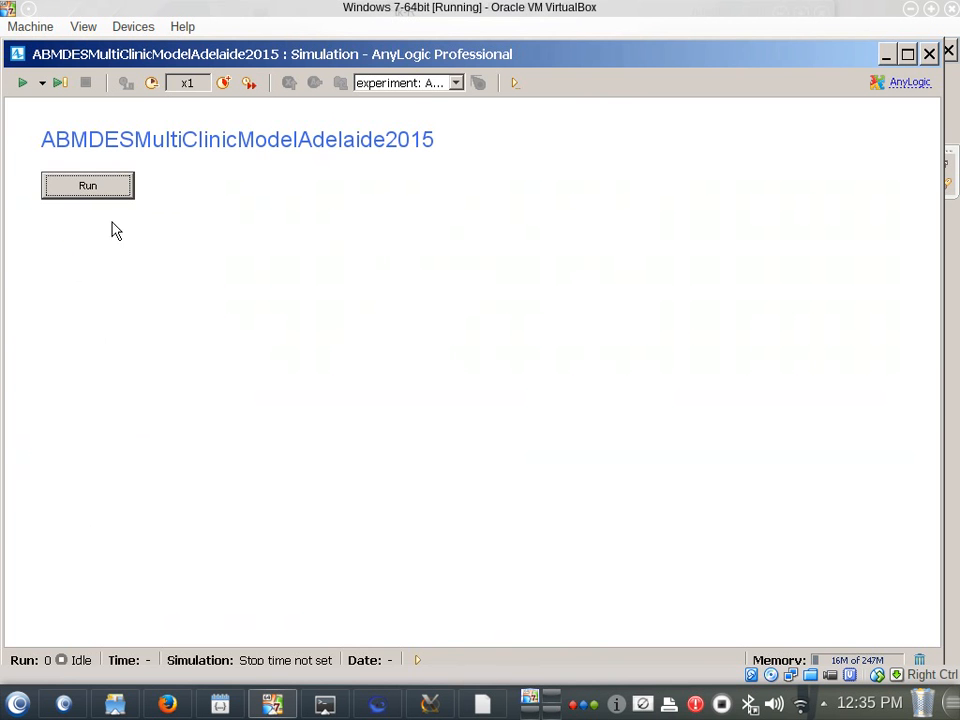
pyautogui.click(115, 194)
pyautogui.click(248, 82)
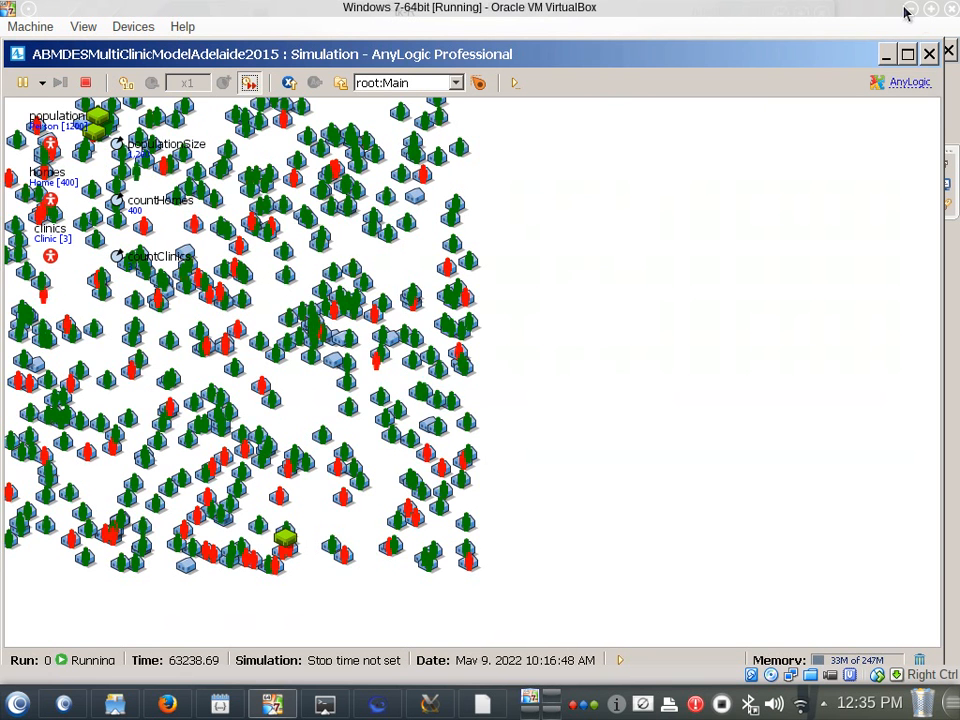
pyautogui.click(930, 55)
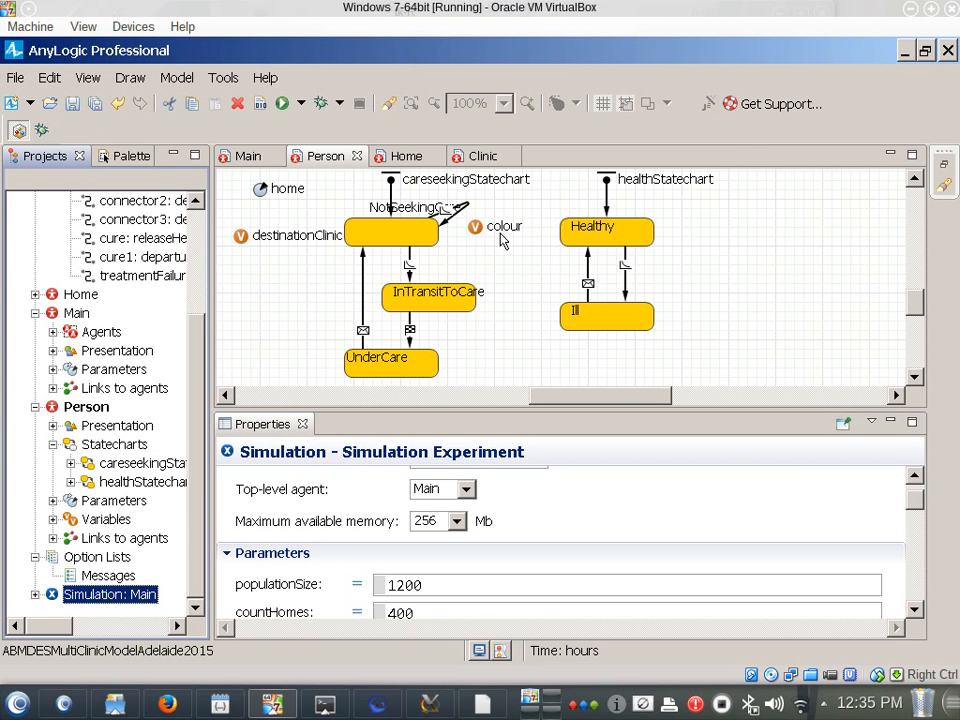
# Move the NotSeekingCare name label back inside its state.
pyautogui.click(424, 237)
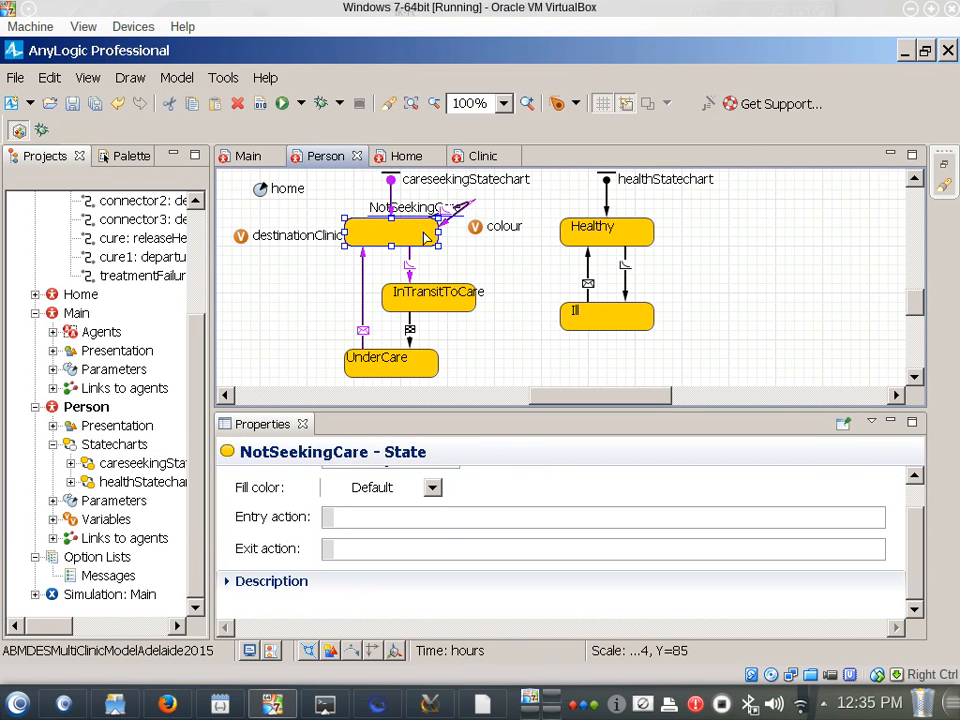
pyautogui.doubleClick(405, 238)
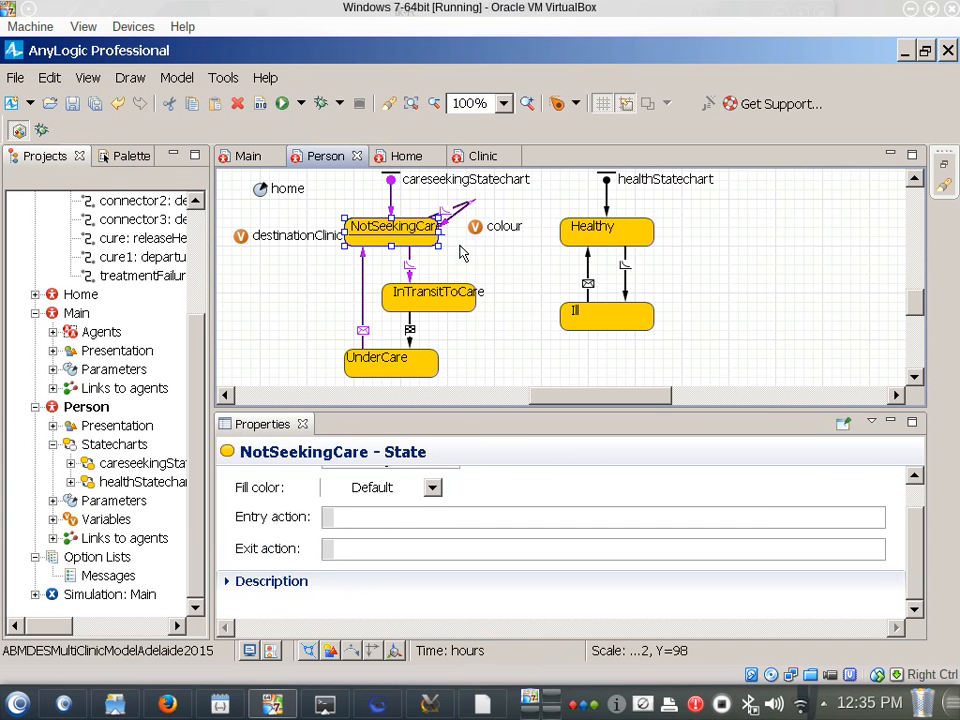
# Examine the seekCare transition's guard expression and the Ill state's entry action.
pyautogui.click(409, 268)
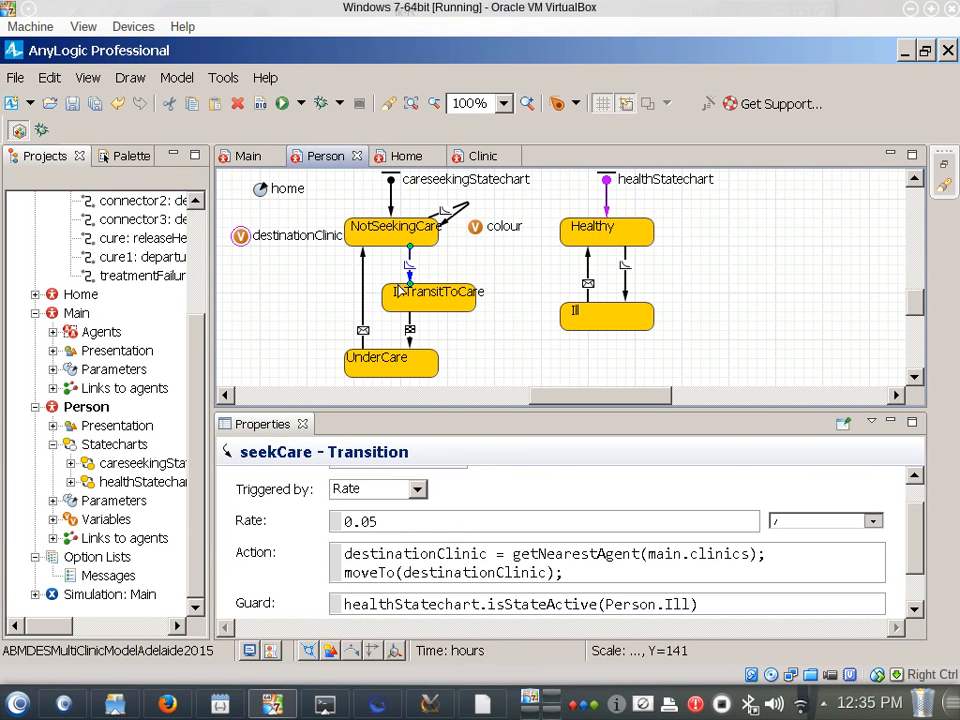
pyautogui.click(444, 625)
pyautogui.moveTo(436, 604); pyautogui.dragTo(765, 602)
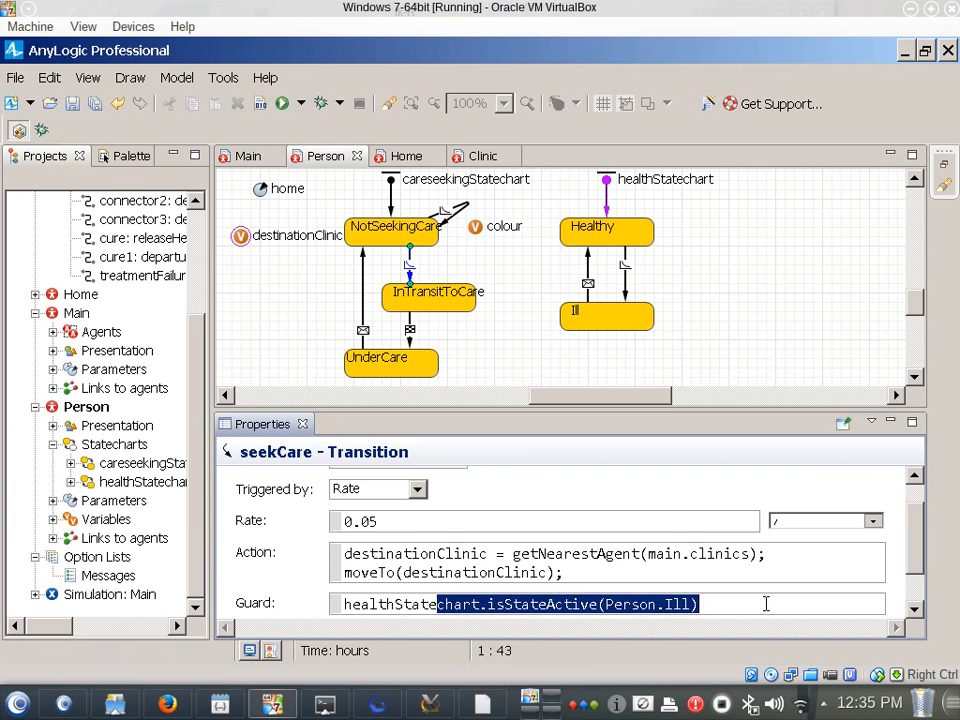
pyautogui.click(626, 318)
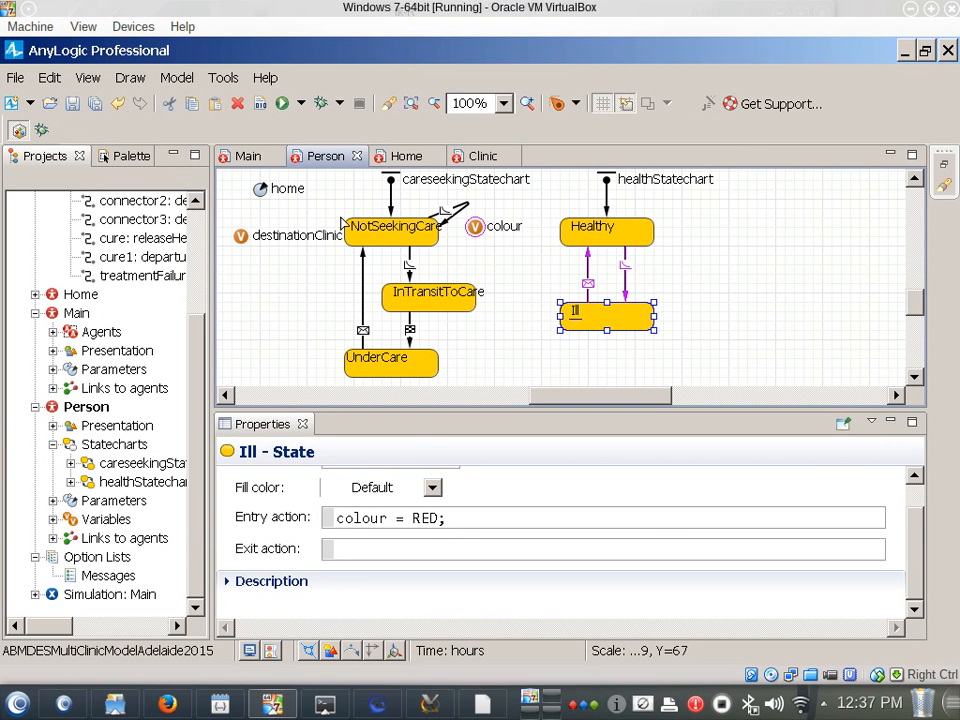
# Compare the NotSeekingCare self-loop's settings with the seekCare transition's, and check the time unit of the self-loop's rate.
pyautogui.click(469, 207)
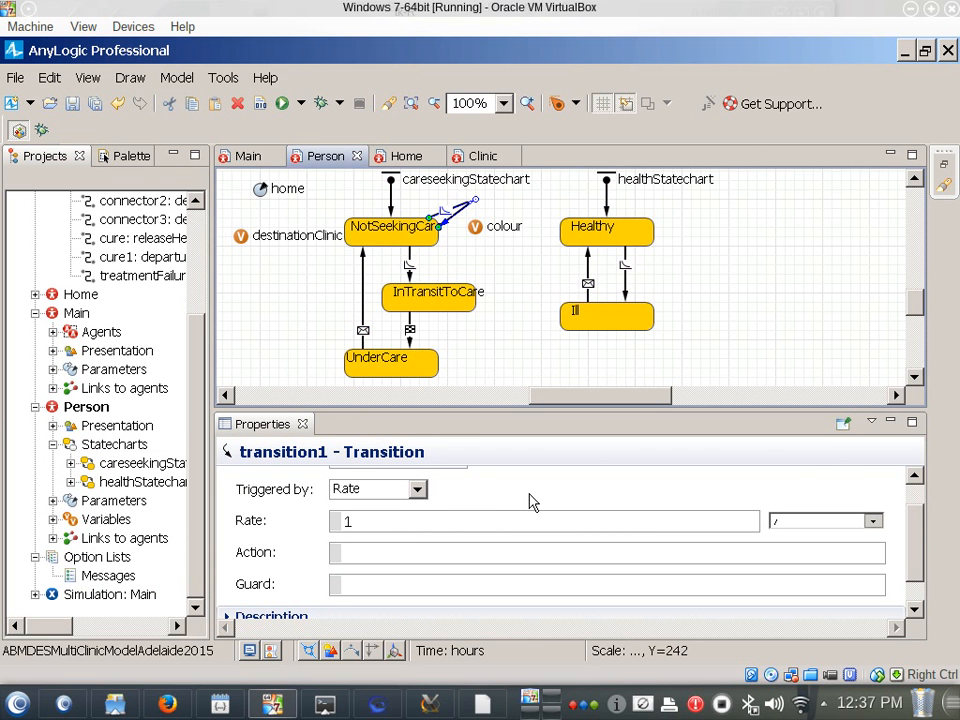
pyautogui.click(408, 262)
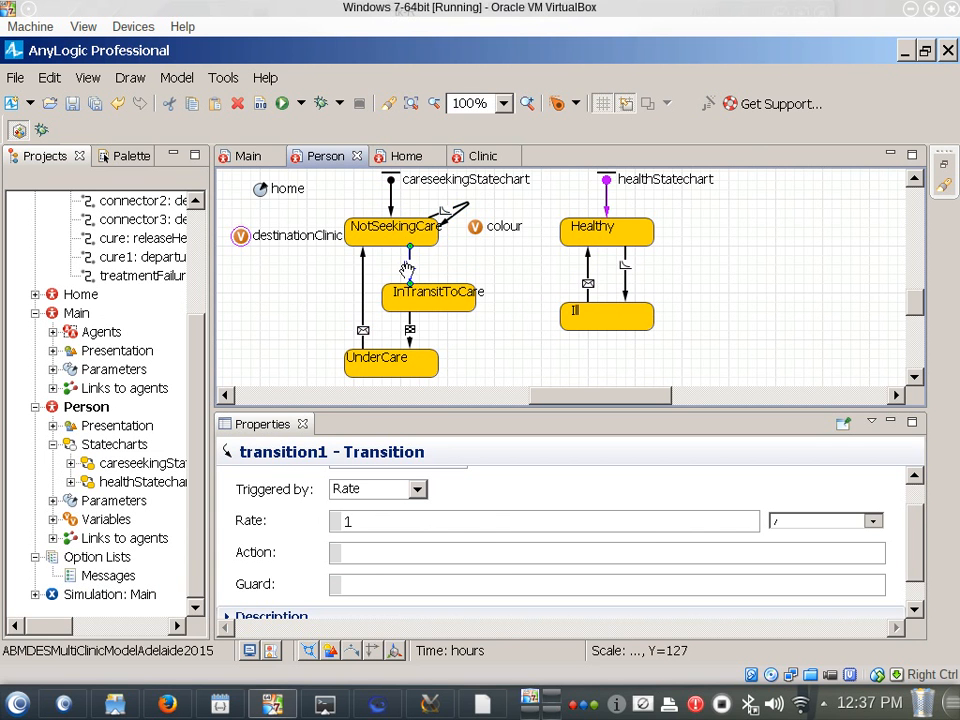
pyautogui.click(407, 268)
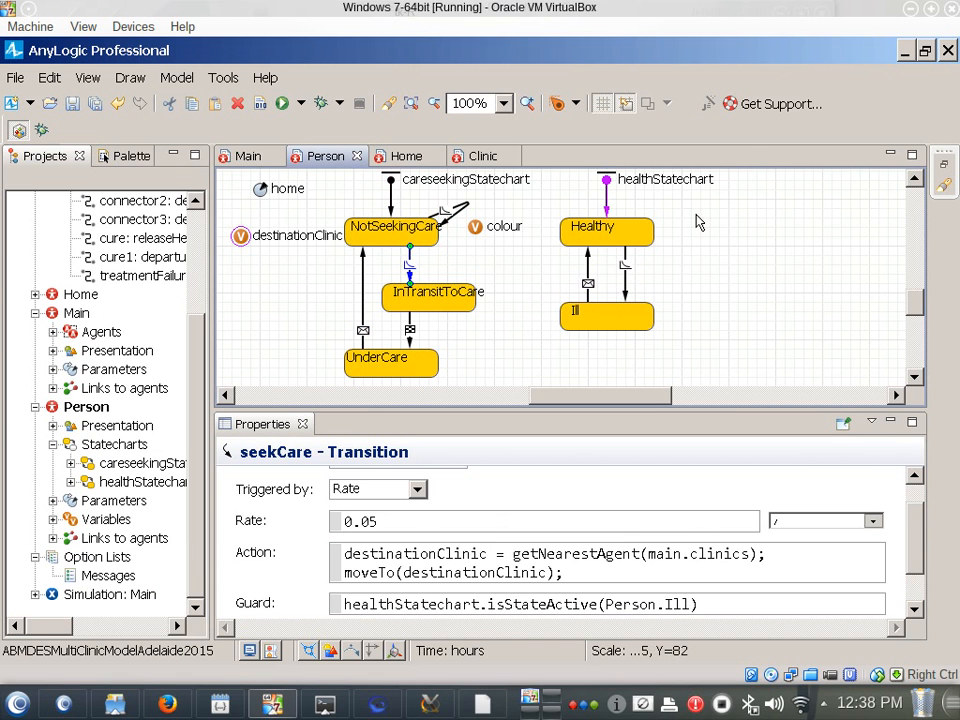
pyautogui.click(458, 211)
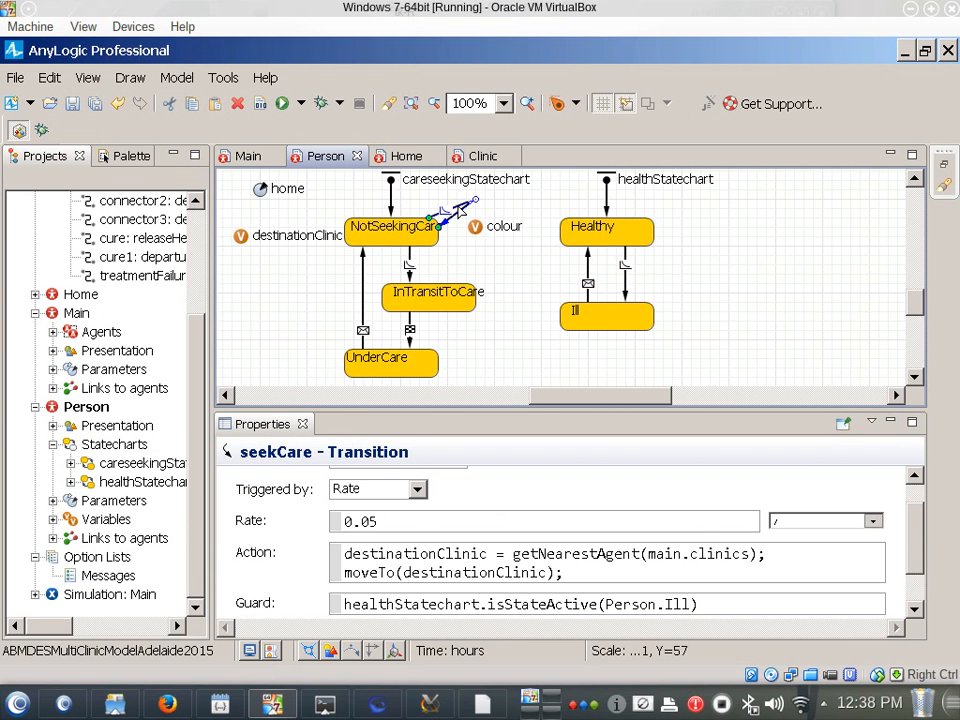
pyautogui.click(458, 207)
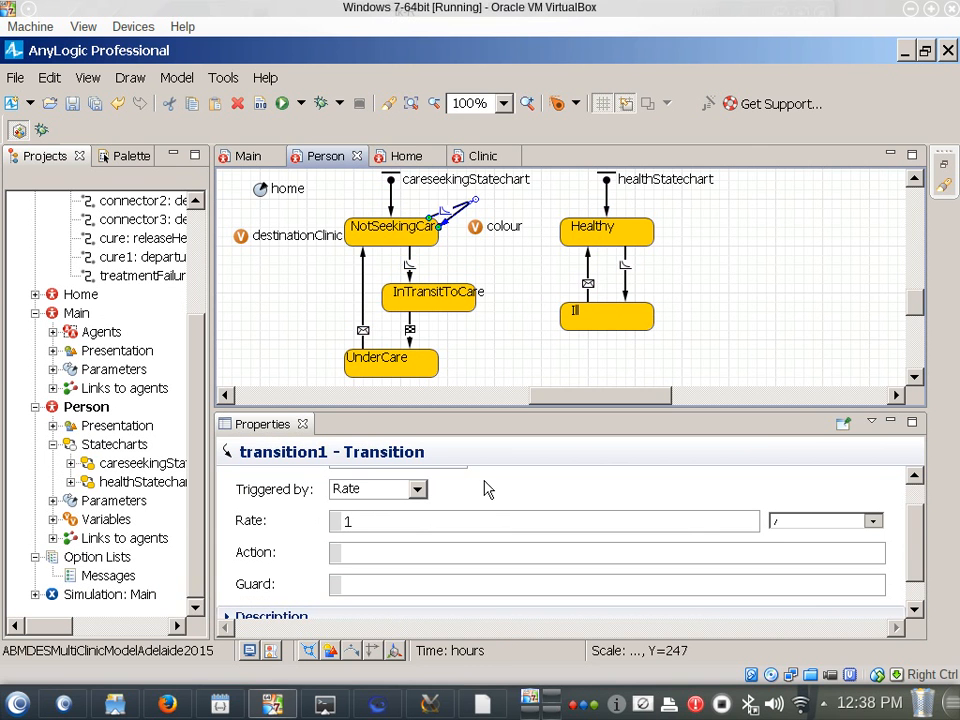
pyautogui.click(793, 523)
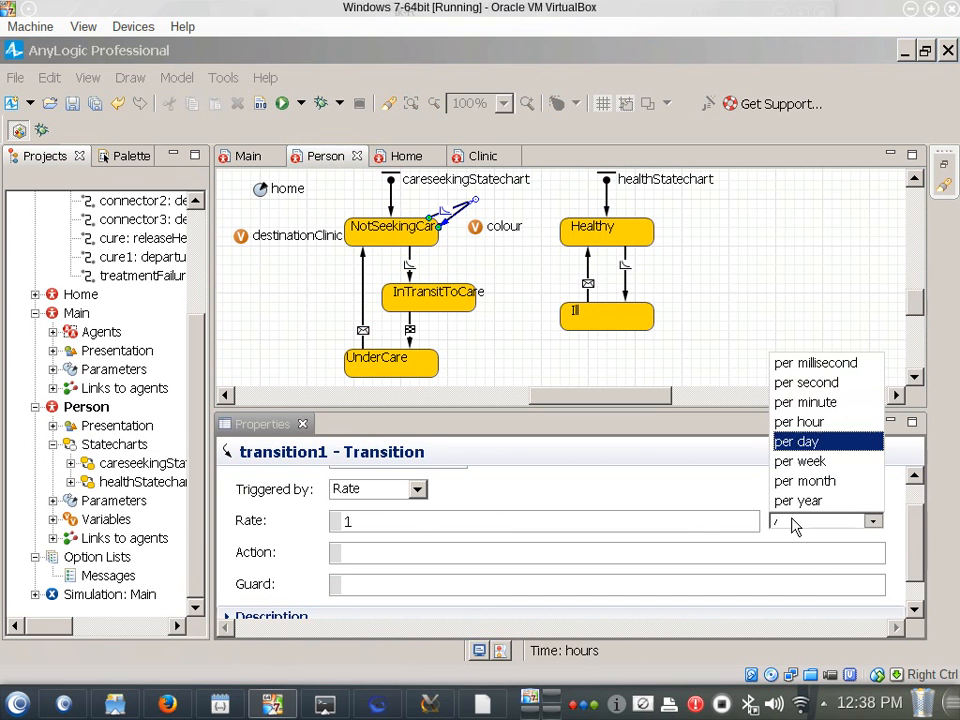
pyautogui.click(483, 318)
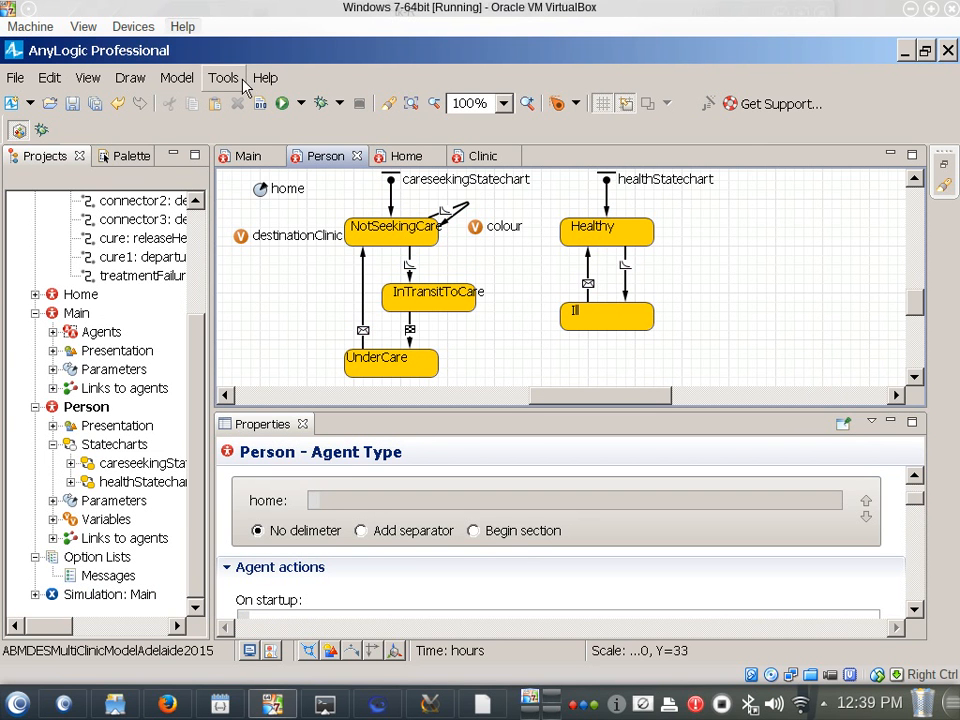
# Rerun the Simulation experiment at maximum speed, inspect the first clinic's process flow, and close the simulation window.
pyautogui.click(95, 598)
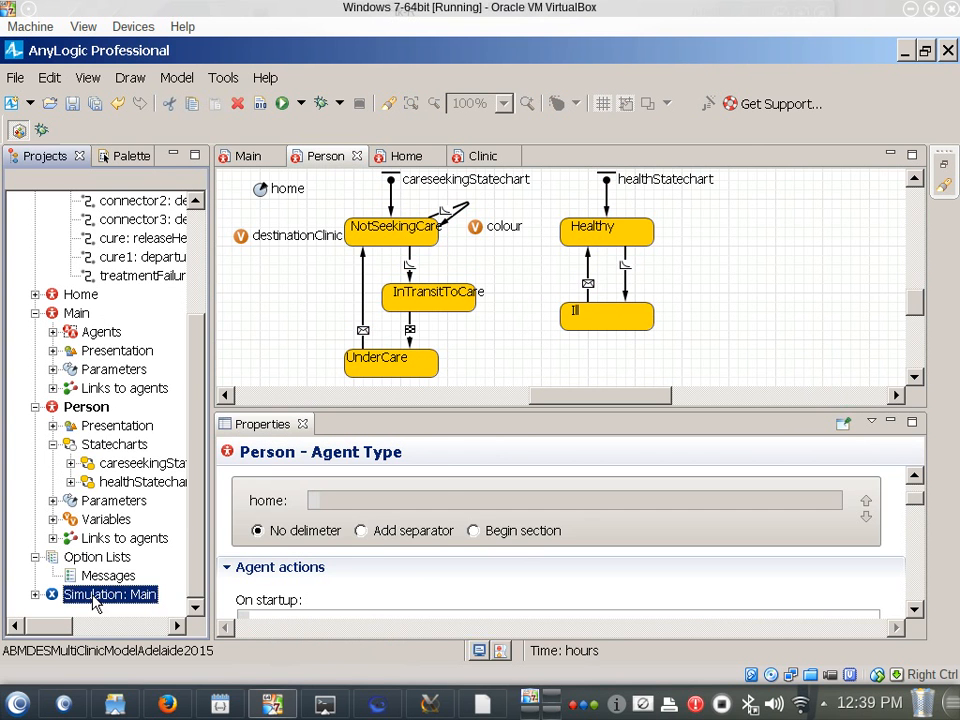
pyautogui.rightClick(95, 600)
pyautogui.click(135, 580)
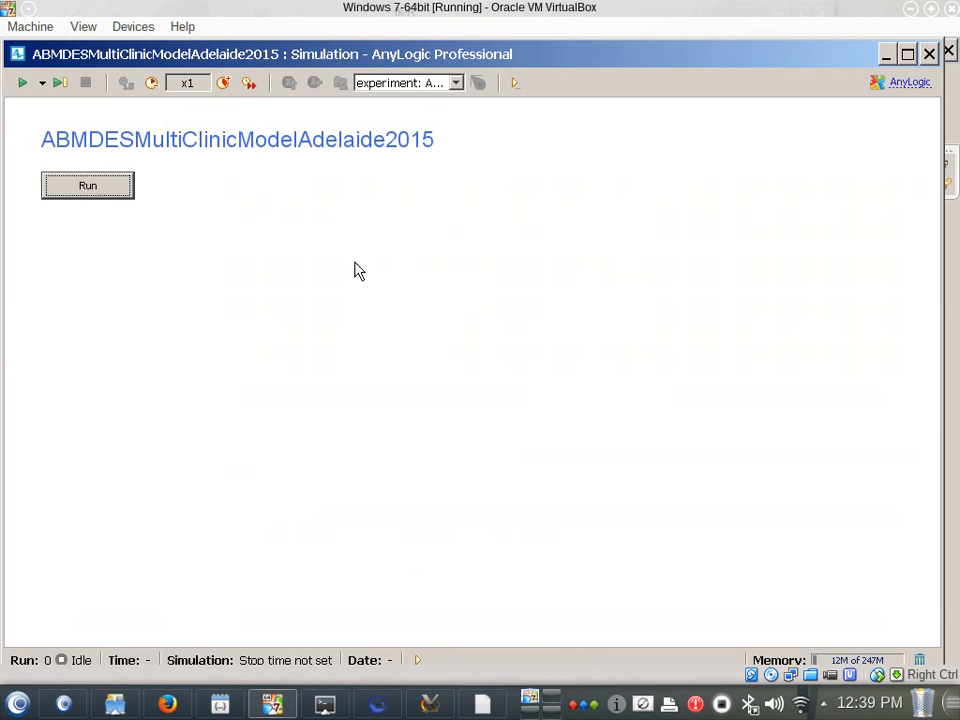
pyautogui.click(247, 86)
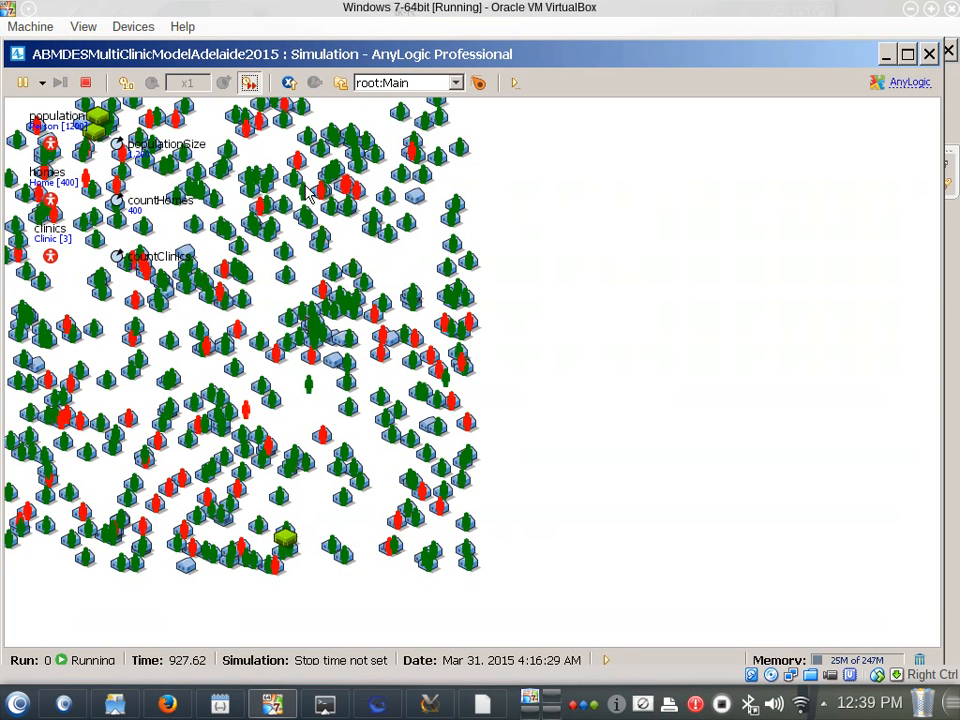
pyautogui.click(383, 88)
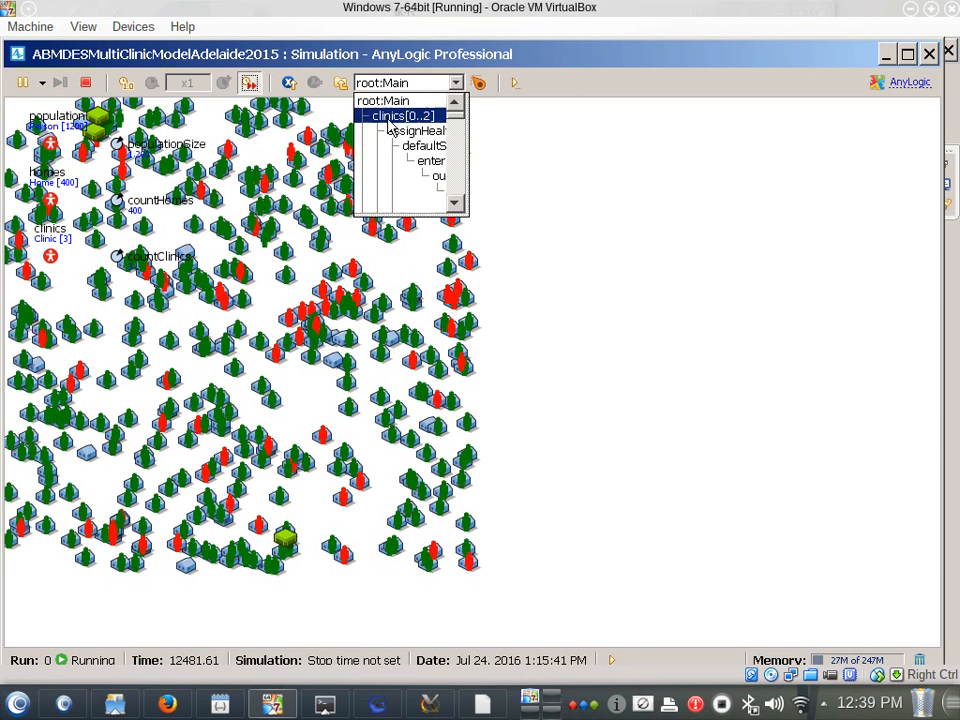
pyautogui.click(389, 118)
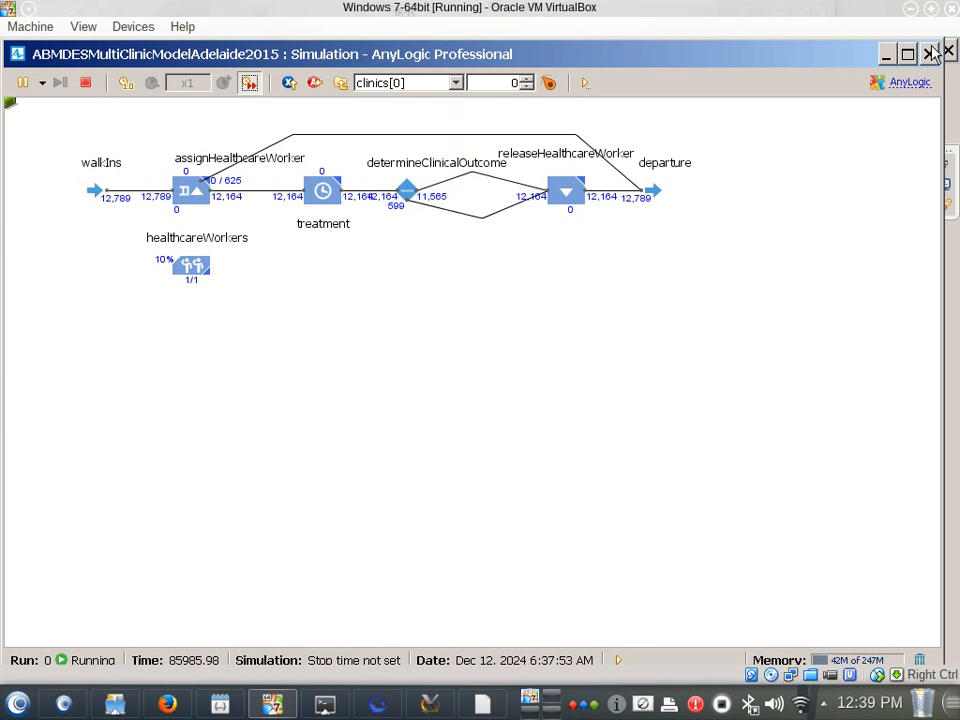
pyautogui.click(929, 53)
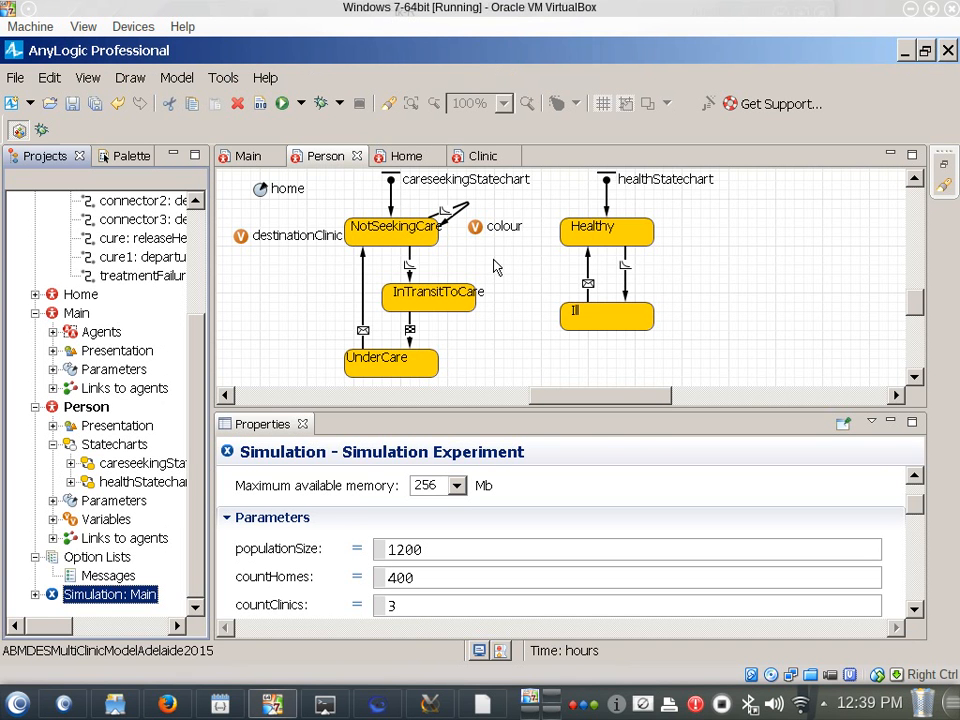
# Shift the InTransitToCare and UnderCare states together with their connecting transition five grid steps down, opening a gap below NotSeekingCare.
pyautogui.moveTo(311, 263); pyautogui.dragTo(491, 401)
pyautogui.press('Down')
pyautogui.press('Down')
pyautogui.press('Down')
pyautogui.press('Down')
pyautogui.press('Down')
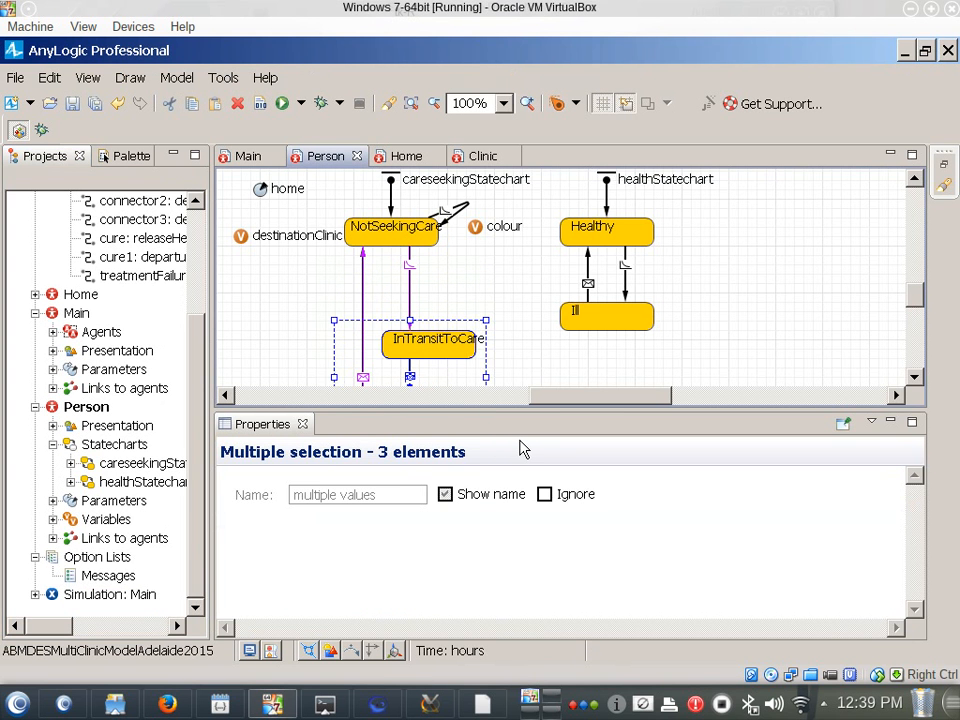
pyautogui.click(456, 248)
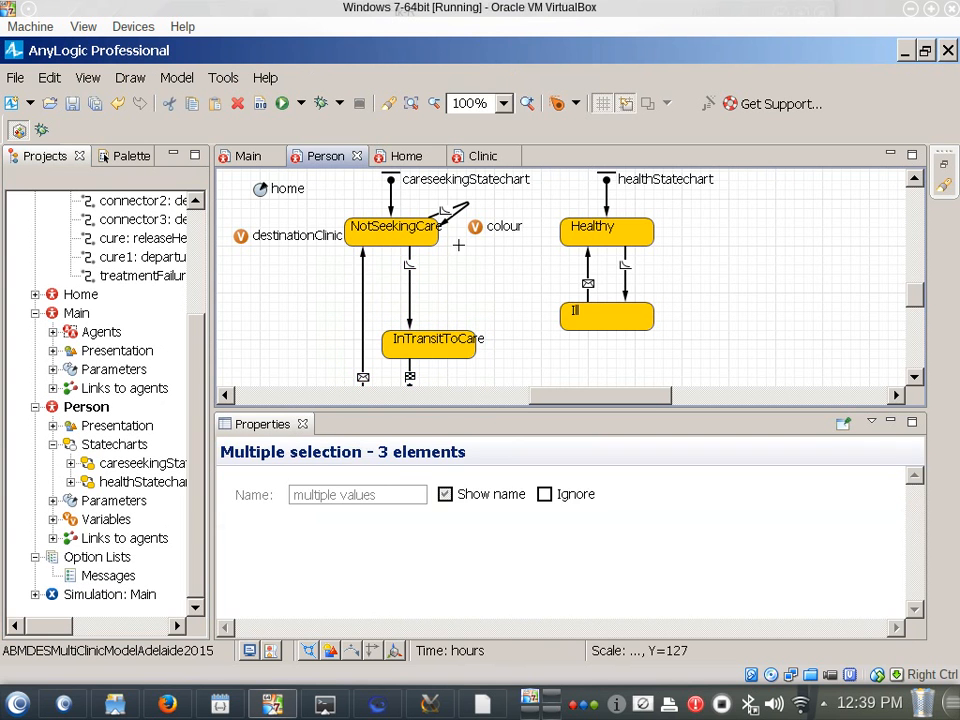
# Delete the self-loop transition on NotSeekingCare and detach the end of the seekCare transition from InTransitToCare.
pyautogui.click(455, 210)
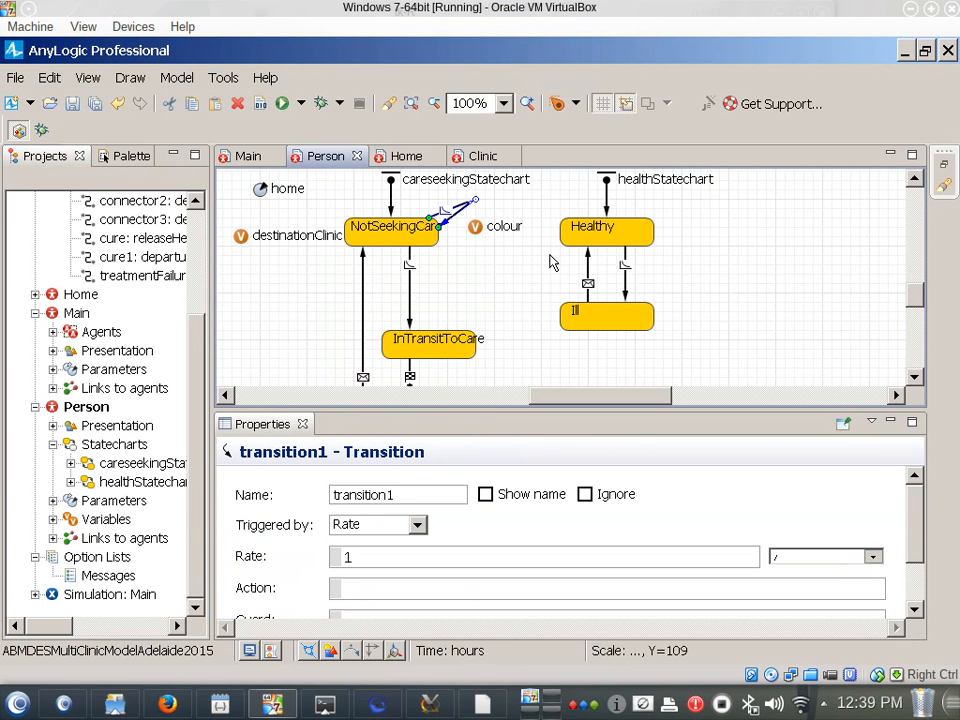
pyautogui.click(410, 318)
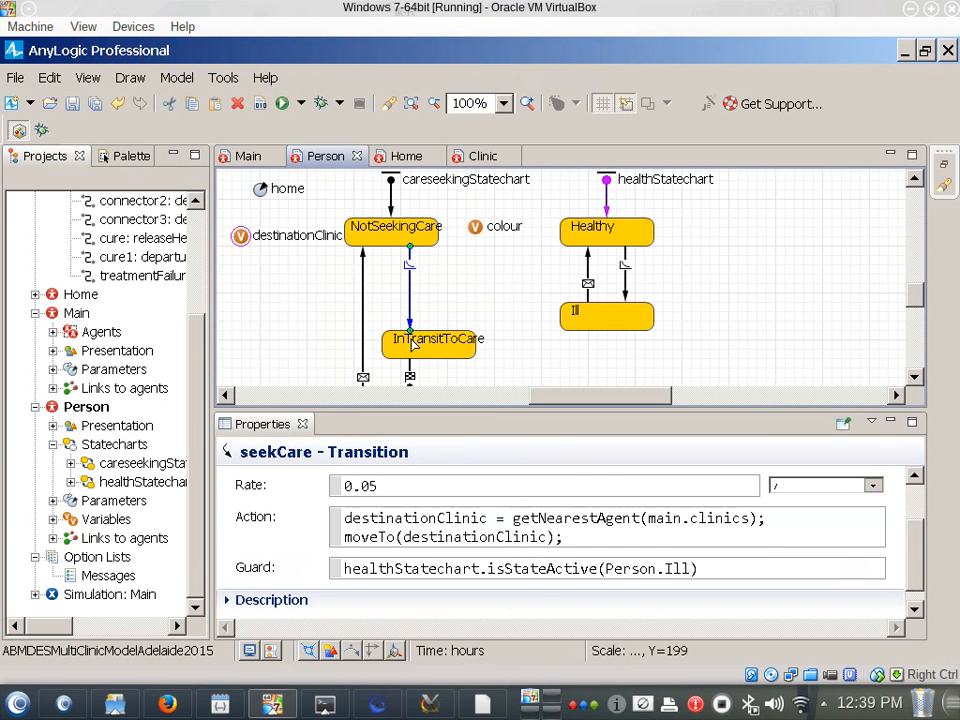
pyautogui.moveTo(411, 273); pyautogui.dragTo(411, 283)
# Duplicate the InTransitToCare state and place the copy below NotSeekingCare, at the loose end of the seekCare transition.
pyautogui.click(412, 346)
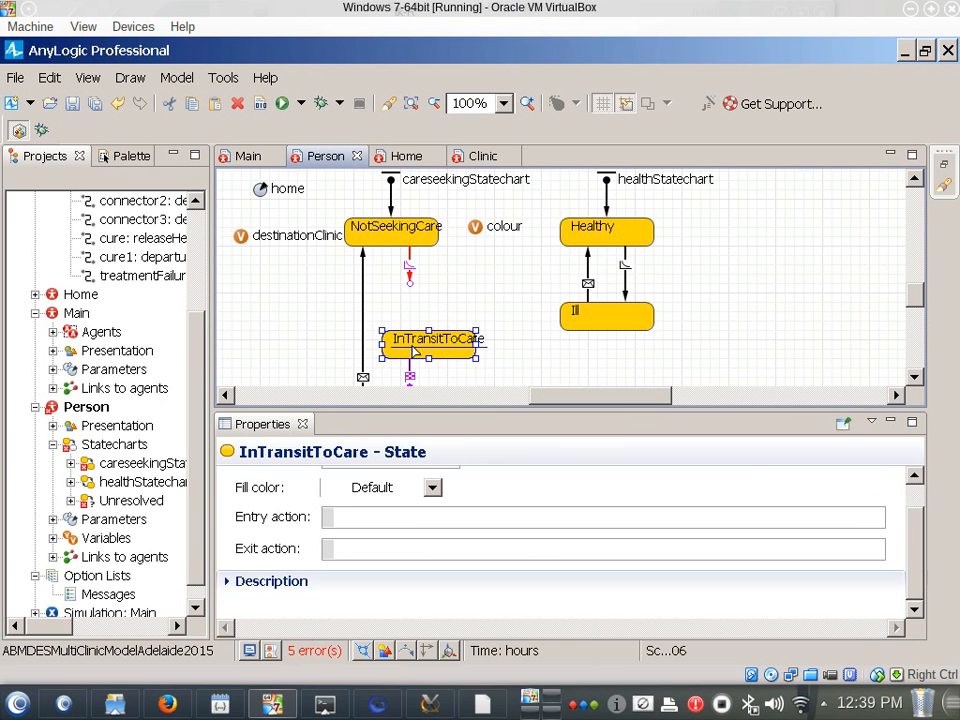
pyautogui.hotkey('ctrl', 'c')
pyautogui.hotkey('ctrl', 'v')
pyautogui.moveTo(609, 292); pyautogui.dragTo(439, 292)
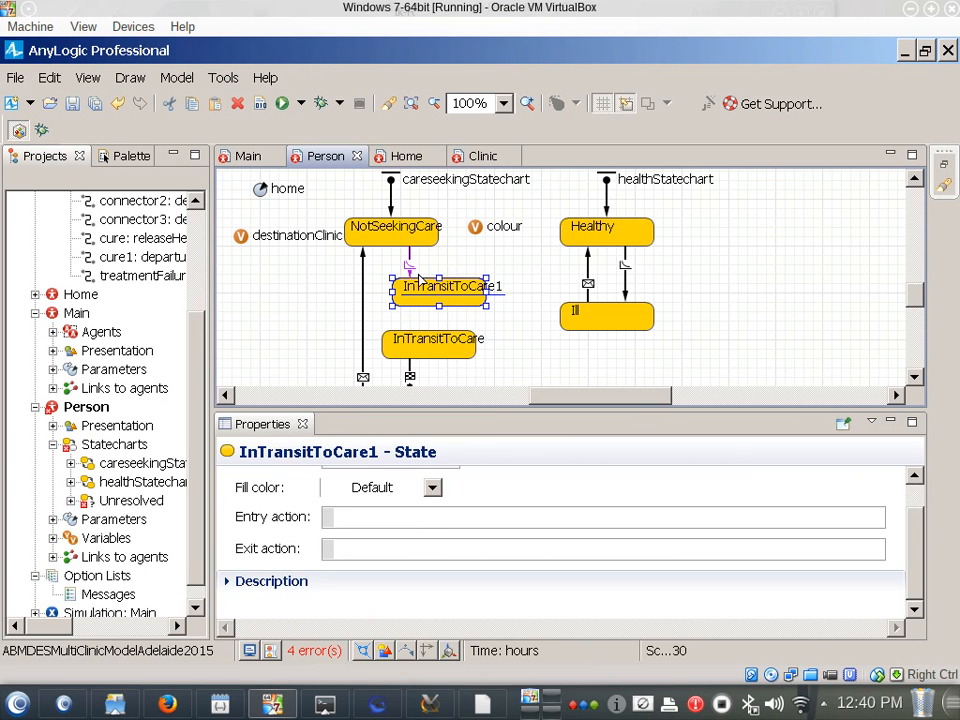
# Rename the duplicated state IllButNotSeekingCare.
pyautogui.click(516, 516)
pyautogui.scroll(1, 369, 489)
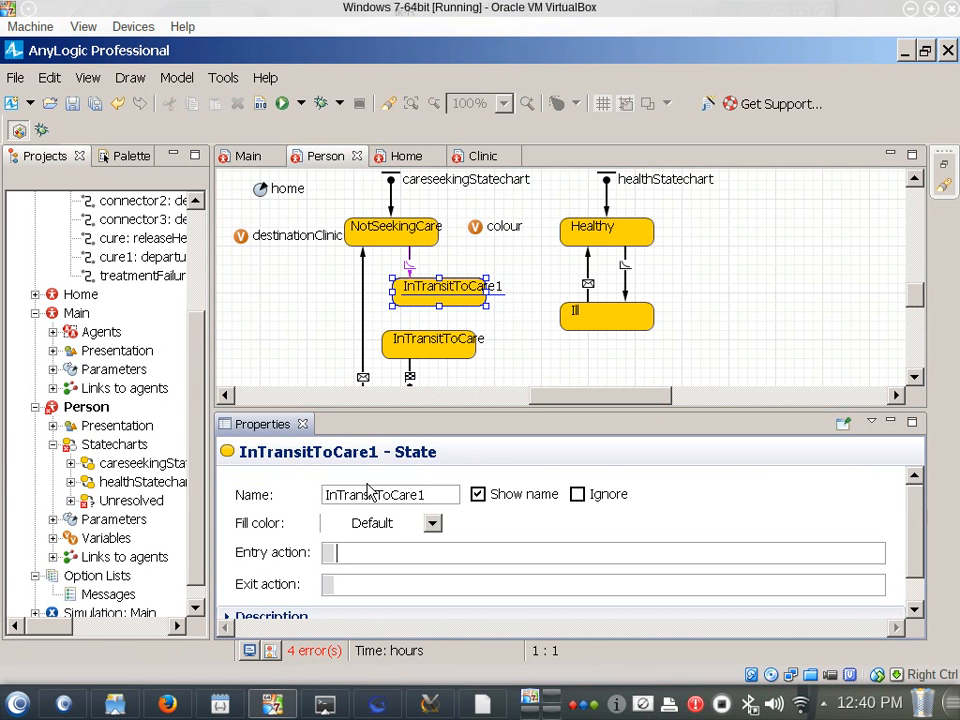
pyautogui.doubleClick(367, 492)
pyautogui.write('Il')
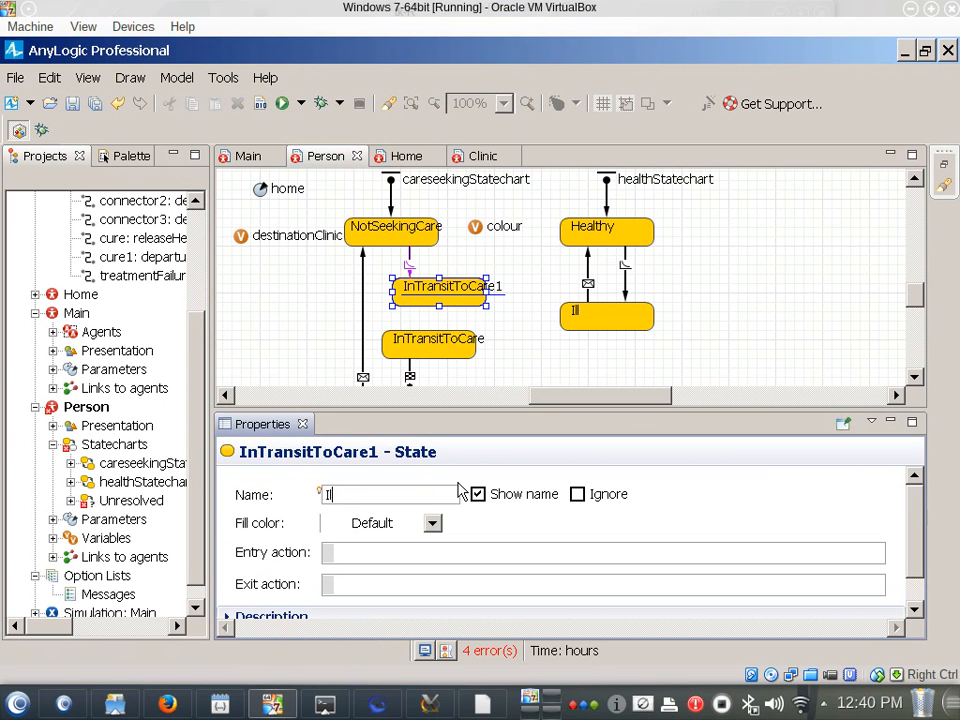
pyautogui.write('lButNotSeekingCare')
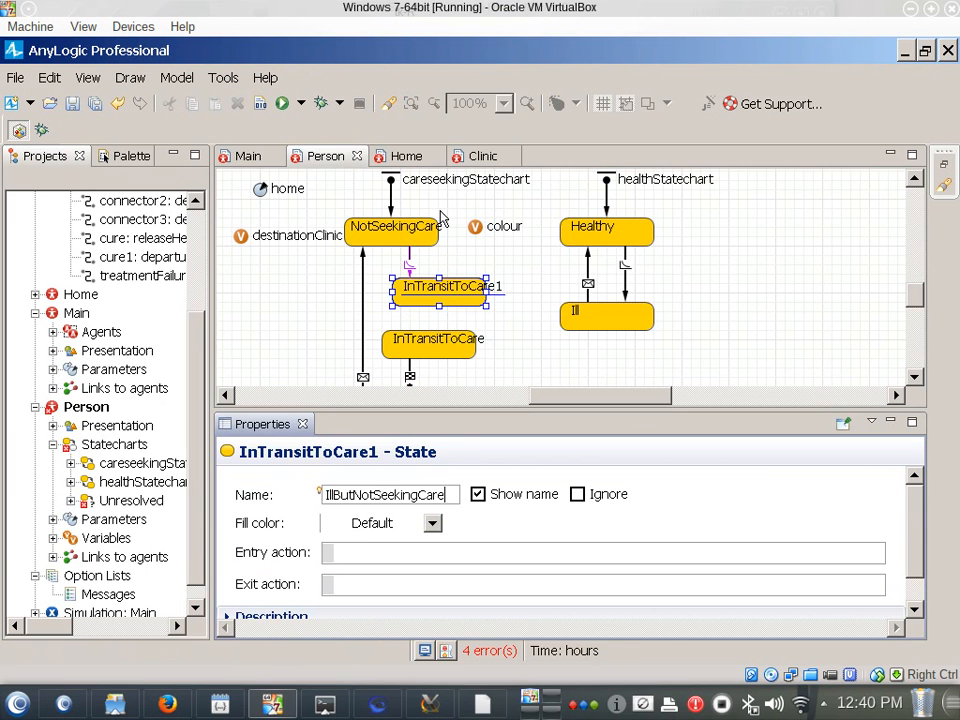
# Rename the NotSeekingCare state HealthyNotSeekingCare.
pyautogui.click(399, 231)
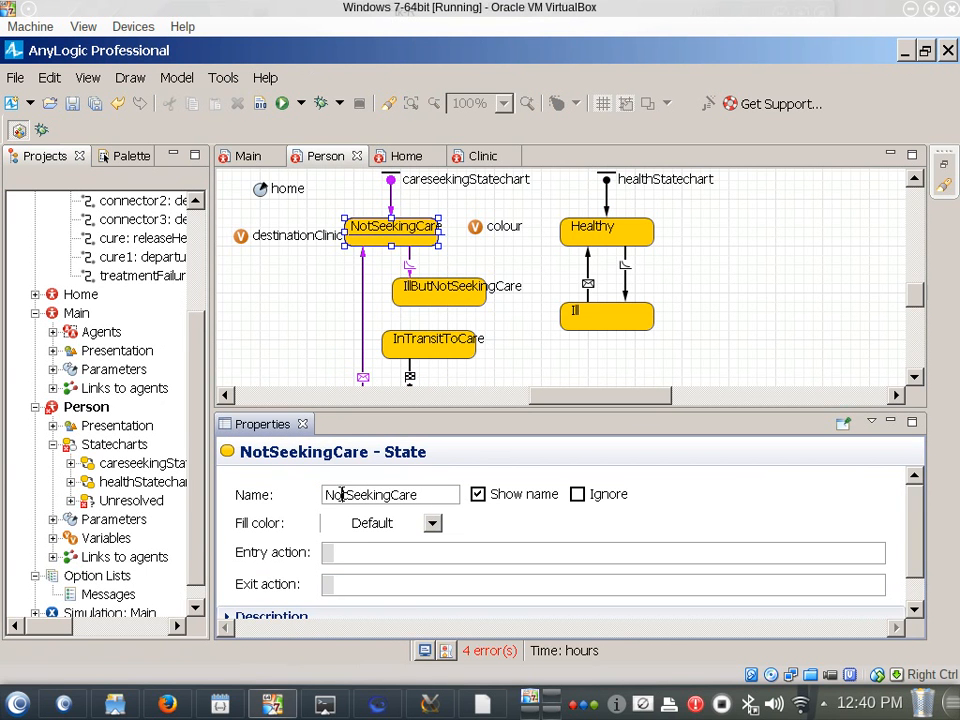
pyautogui.click(326, 494)
pyautogui.write('Healthy')
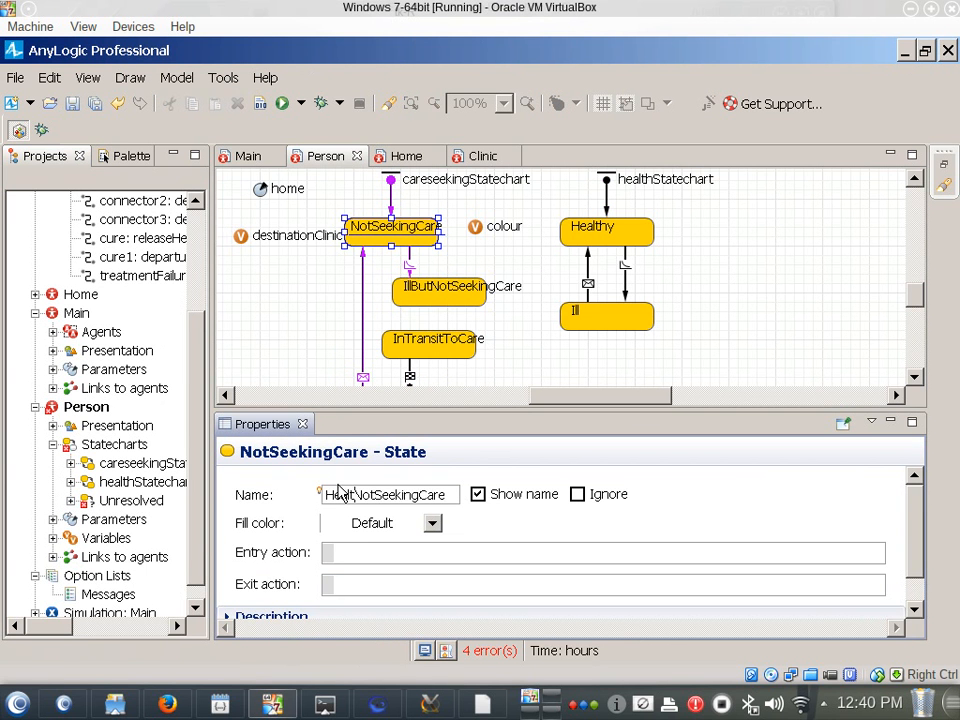
# Change the seekCare transition's trigger to Condition and cut out its guard expression.
pyautogui.click(409, 265)
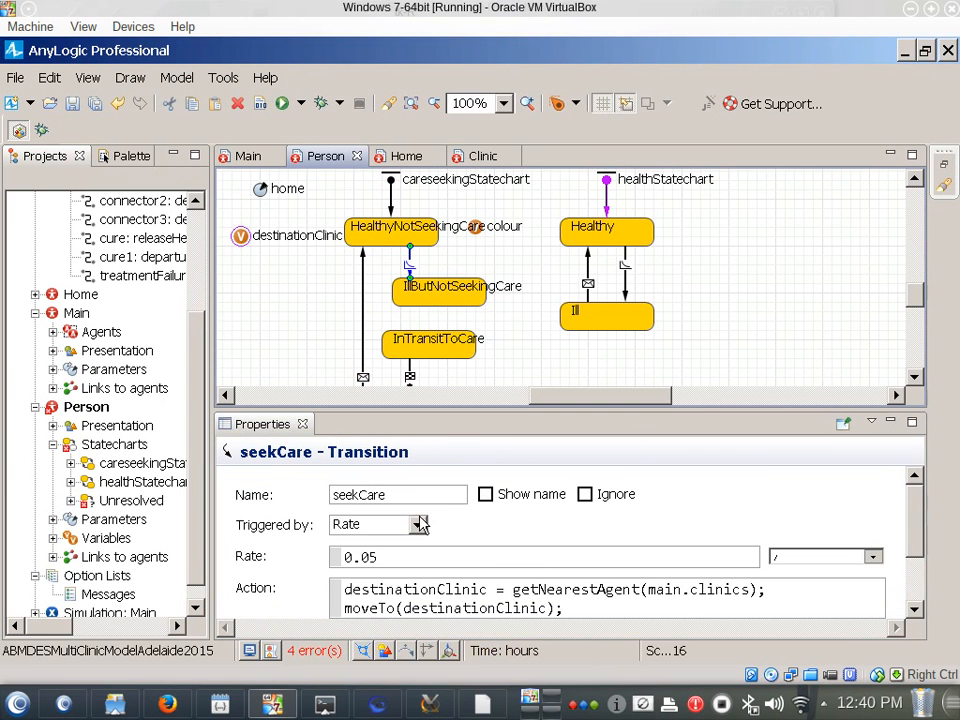
pyautogui.click(418, 524)
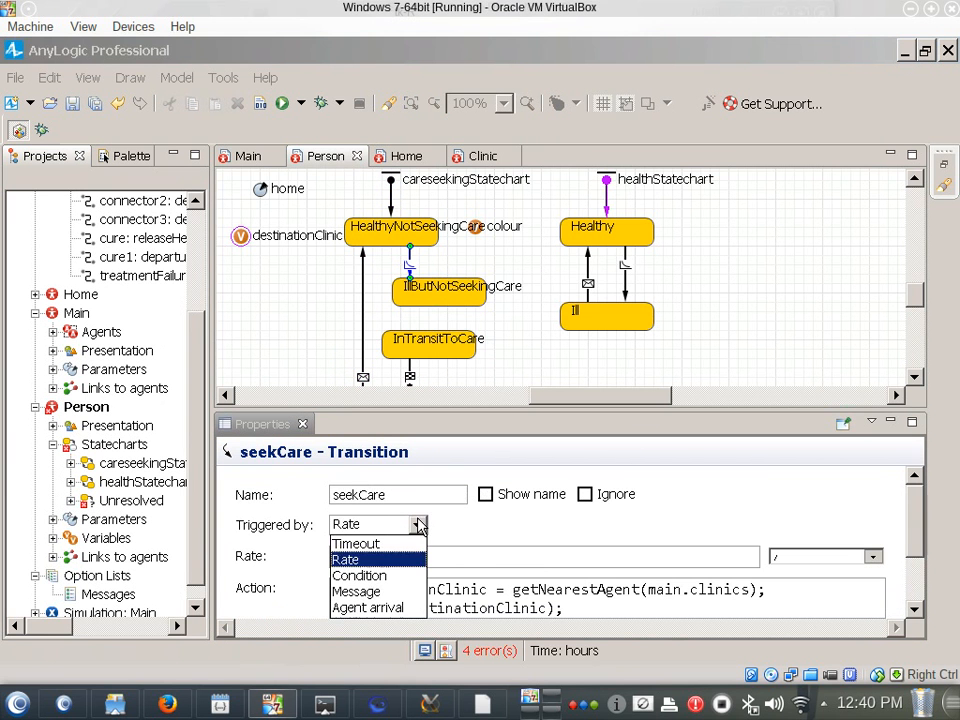
pyautogui.click(393, 575)
pyautogui.click(477, 549)
pyautogui.scroll(-1, 478, 558)
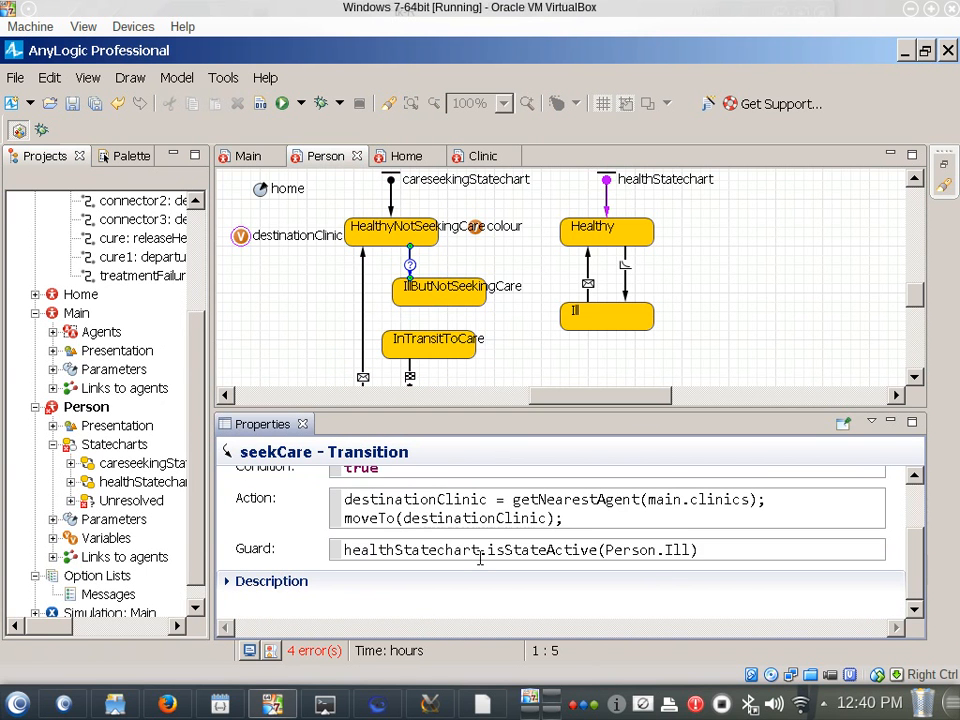
pyautogui.moveTo(724, 551); pyautogui.dragTo(347, 508)
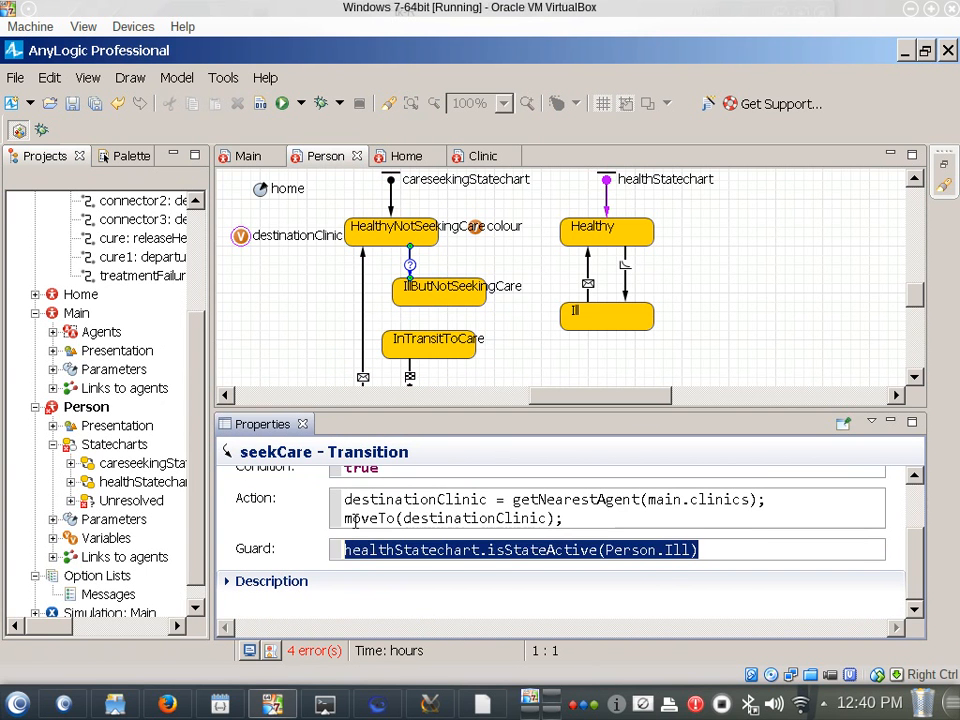
pyautogui.press('Delete')
# Clear the seekCare transition's action code and set its condition to healthStatechart.isStateActive(Person.Ill).
pyautogui.click(596, 520)
pyautogui.moveTo(596, 520); pyautogui.dragTo(182, 452)
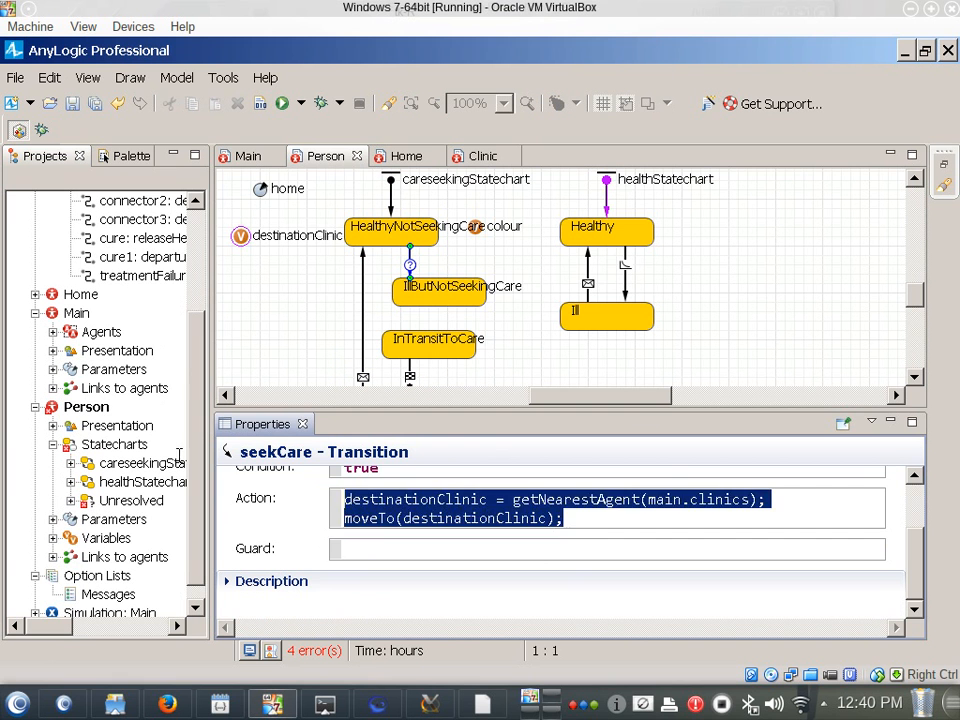
pyautogui.press('Delete')
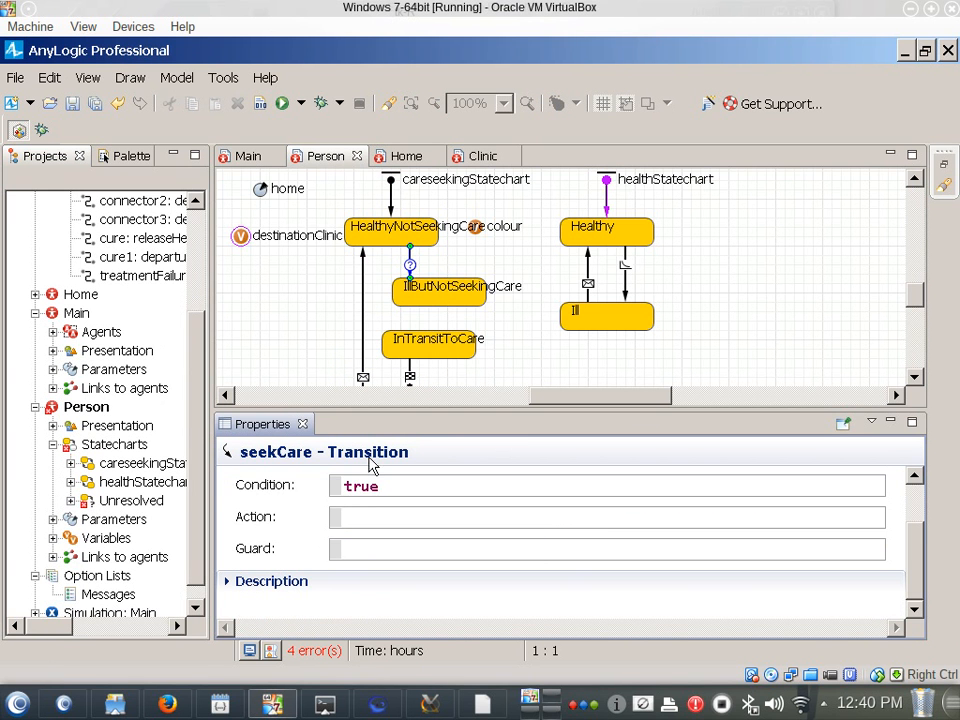
pyautogui.moveTo(396, 485); pyautogui.dragTo(242, 484)
pyautogui.hotkey('ctrl', 'v')
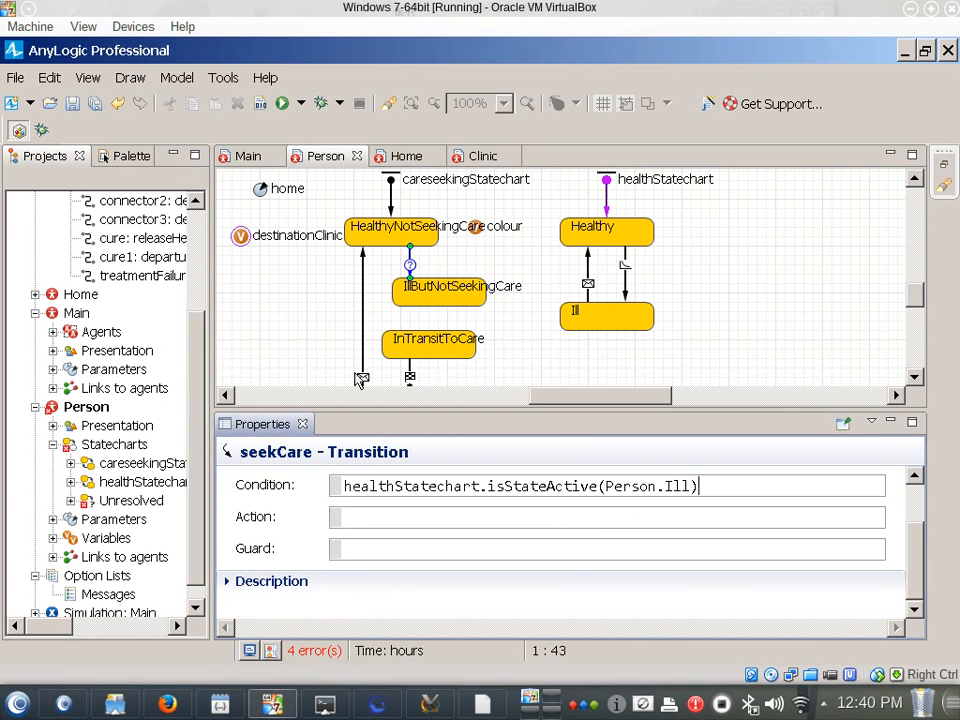
# Try to align the IllButNotSeekingCare state directly above InTransitToCare.
pyautogui.click(395, 300)
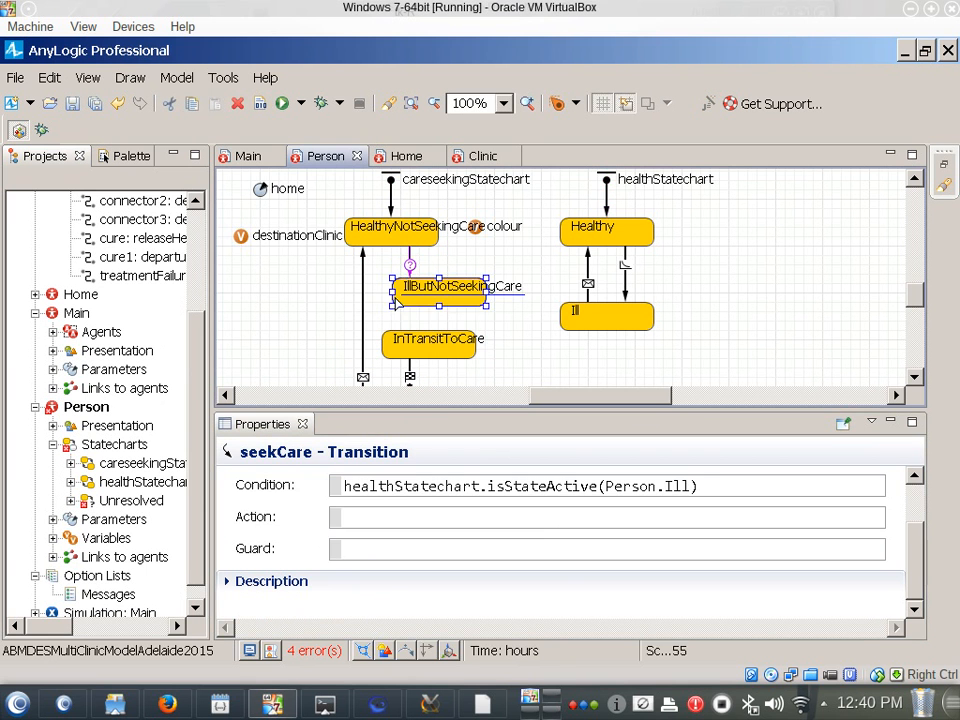
pyautogui.moveTo(395, 300); pyautogui.dragTo(410, 284)
pyautogui.click(400, 281)
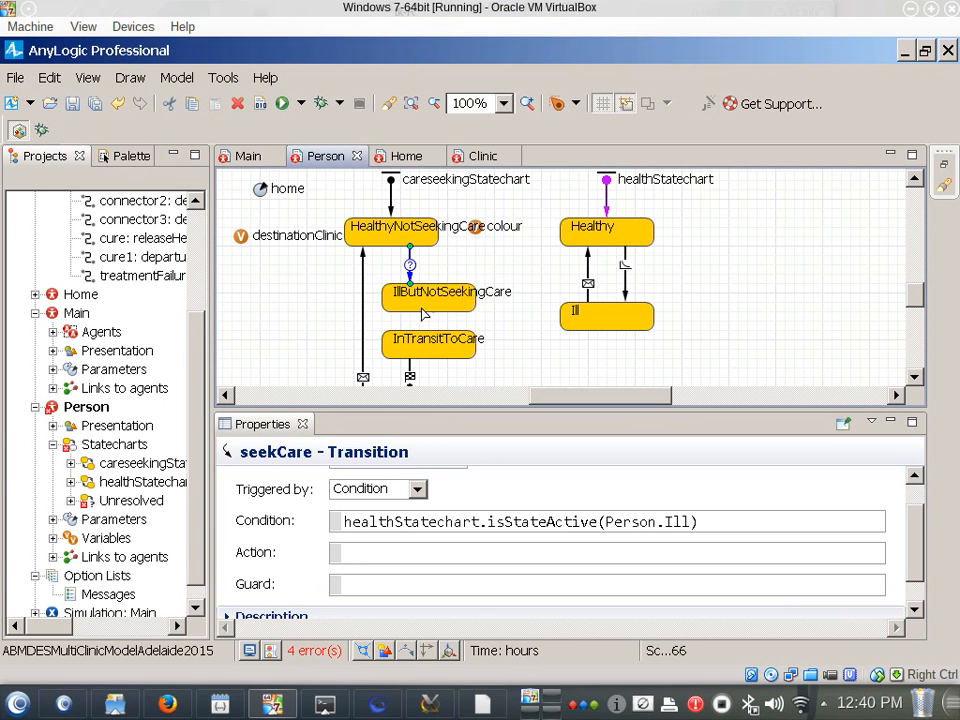
pyautogui.moveTo(422, 314); pyautogui.dragTo(435, 312)
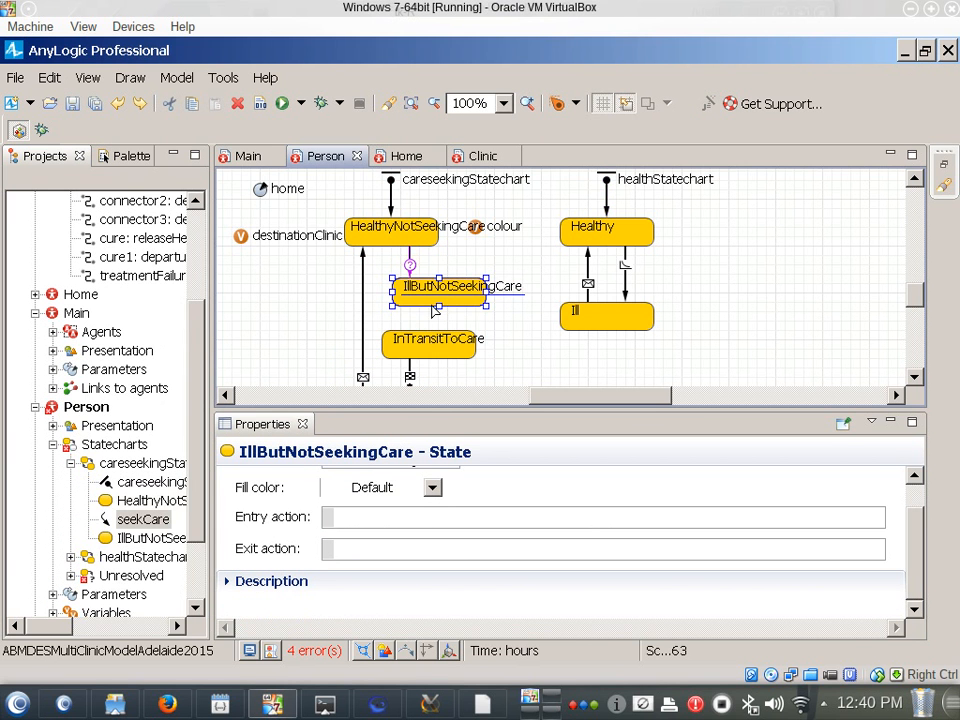
# Undo the edits back to the original rate-triggered seekCare transition and copy that transition.
pyautogui.hotkey('ctrl', 'z')
pyautogui.hotkey('ctrl', 'z')
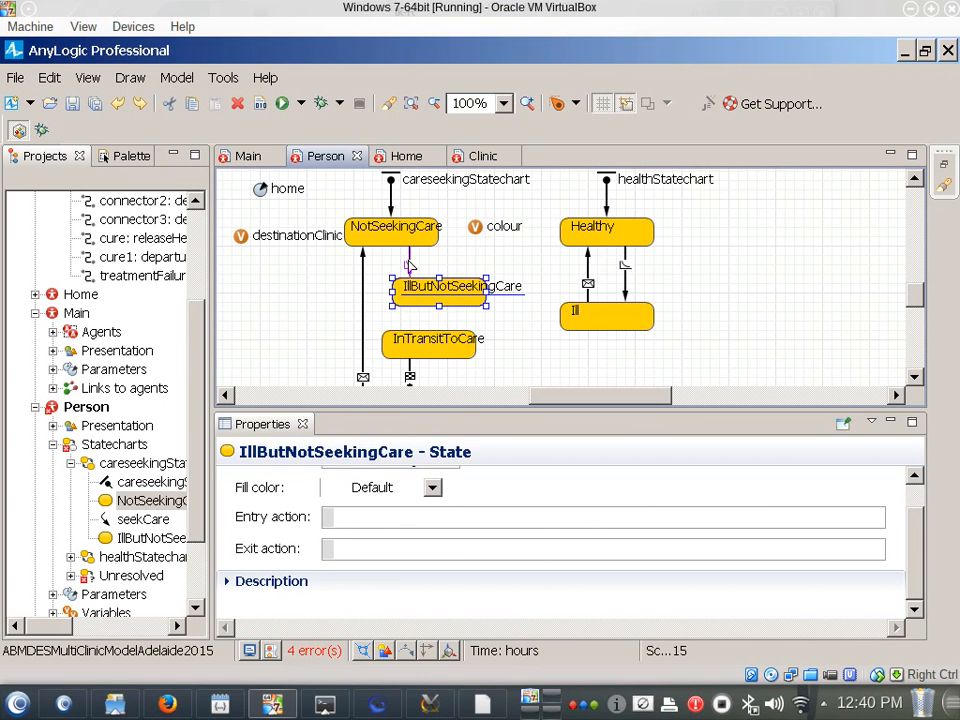
pyautogui.click(408, 264)
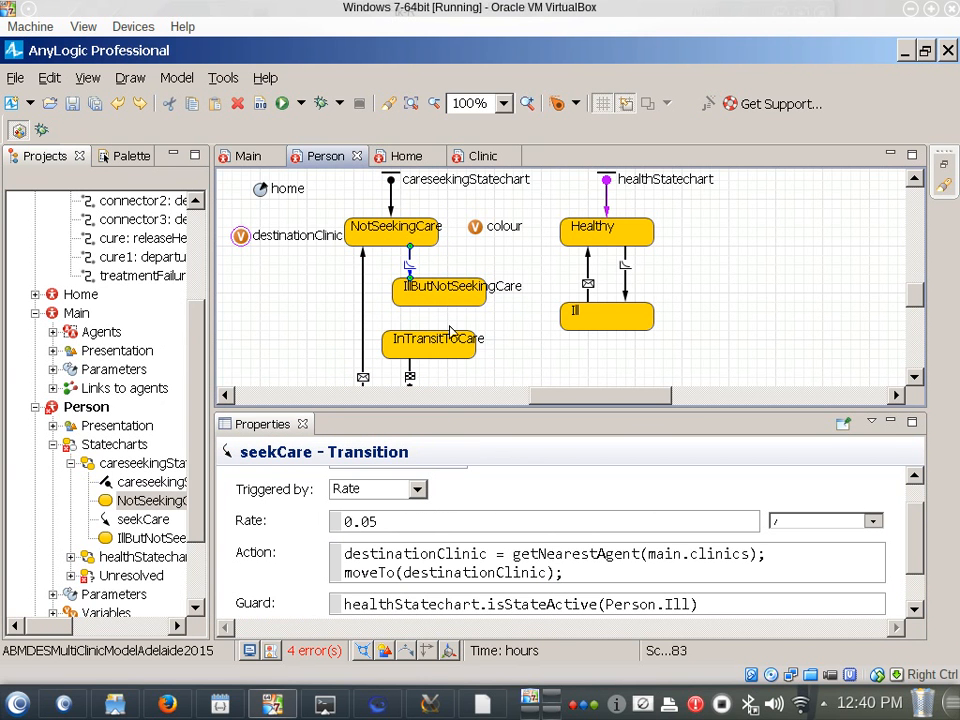
# Redo the undone edits up to the HealthyNotSeekingCare rename and seekCare's condition healthStatechart.isStateActive(Person.Ill).
pyautogui.click(60, 82)
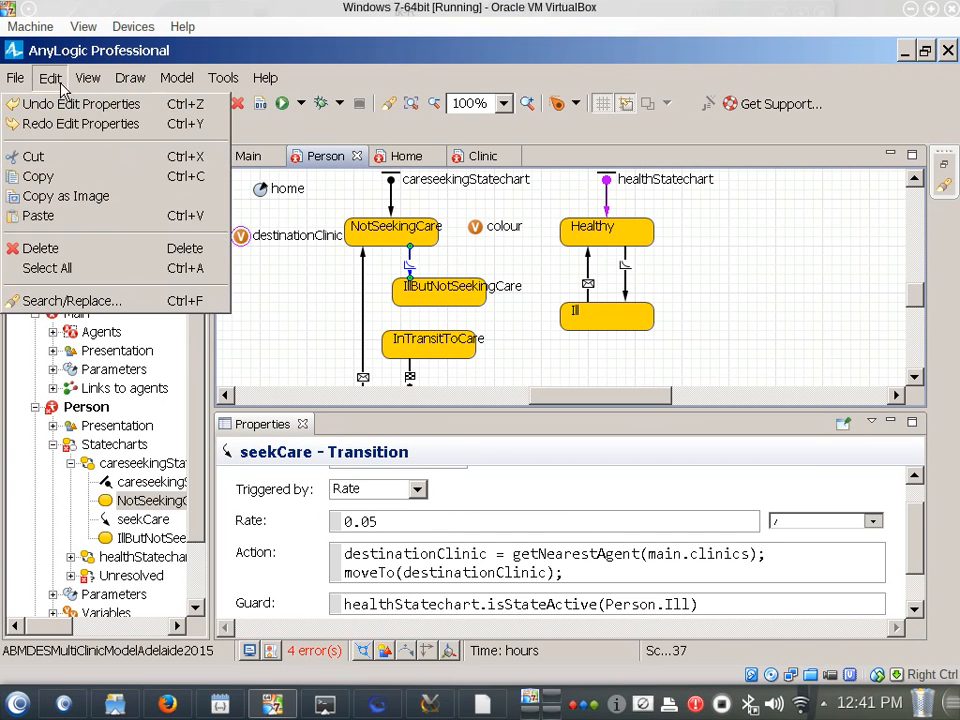
pyautogui.click(64, 123)
pyautogui.click(50, 78)
pyautogui.click(64, 122)
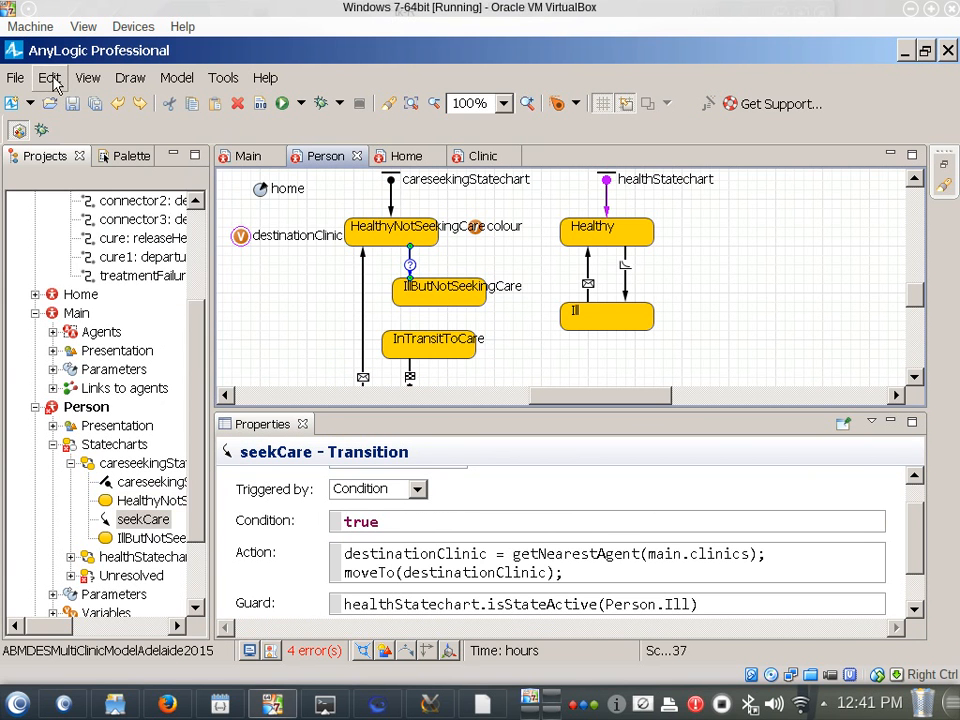
pyautogui.click(52, 80)
pyautogui.click(64, 122)
pyautogui.click(50, 78)
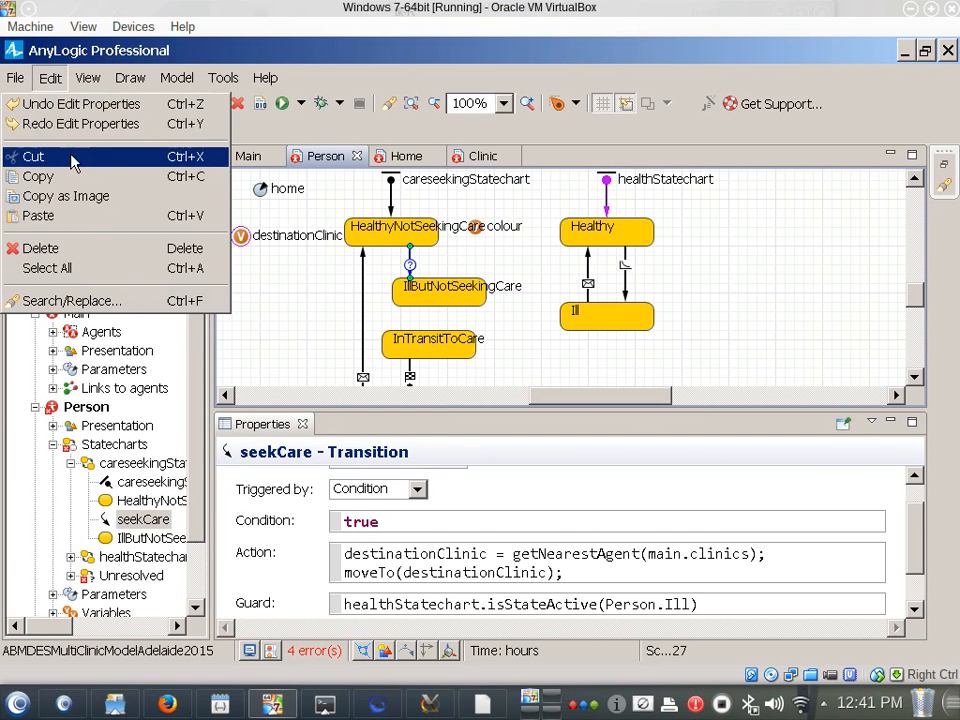
pyautogui.click(64, 122)
pyautogui.click(50, 79)
pyautogui.click(59, 121)
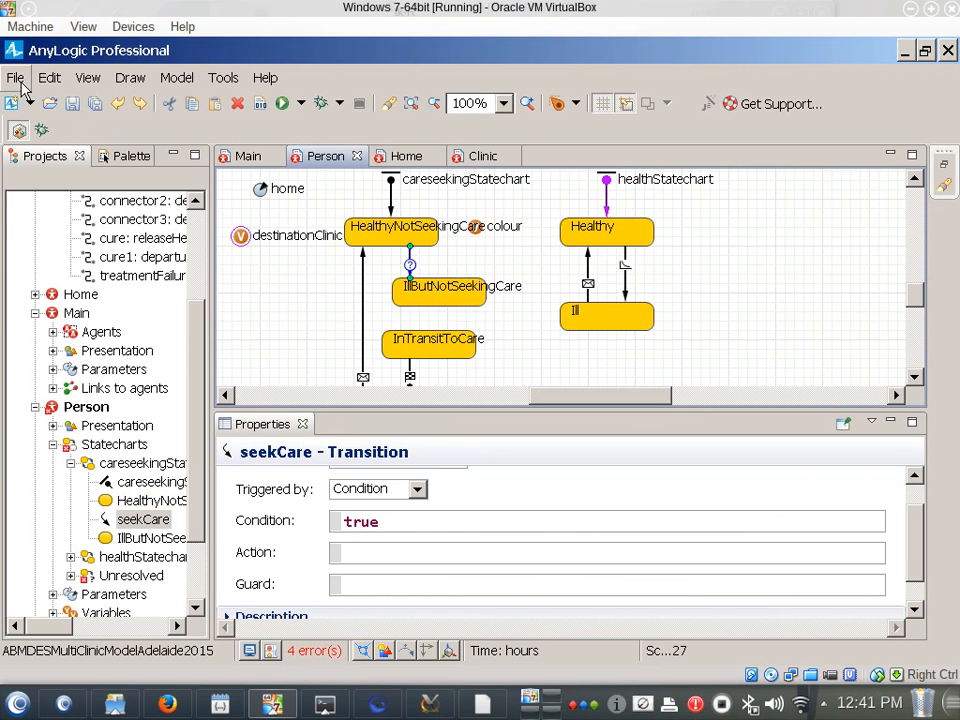
pyautogui.click(48, 77)
pyautogui.click(59, 121)
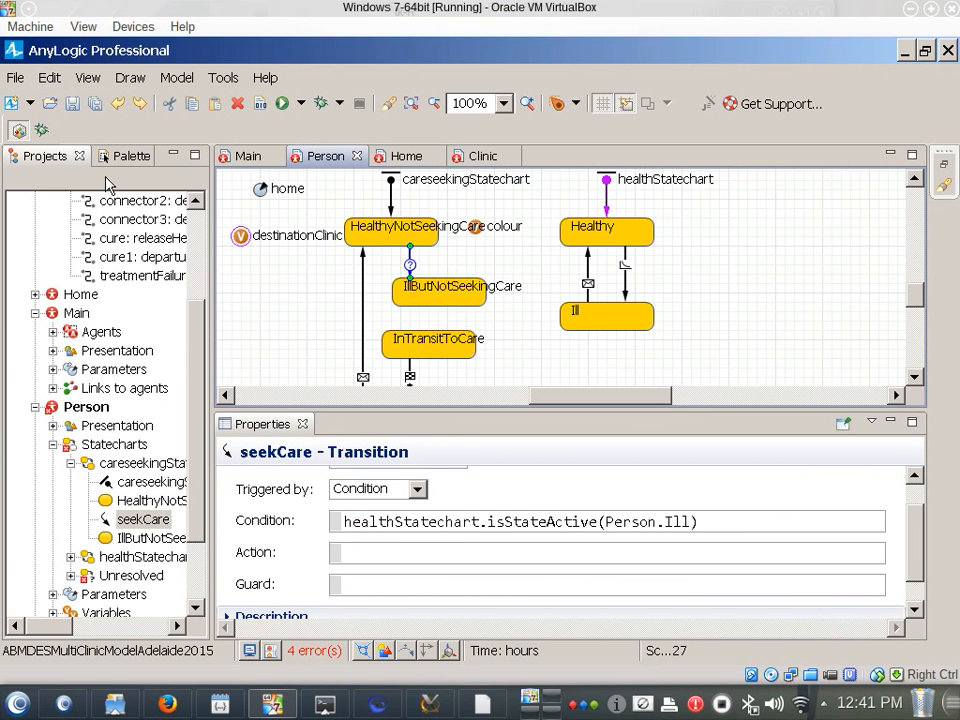
# Paste the copied seekCare transition and connect it from IllButNotSeekingCare to InTransitToCare.
pyautogui.click(490, 363)
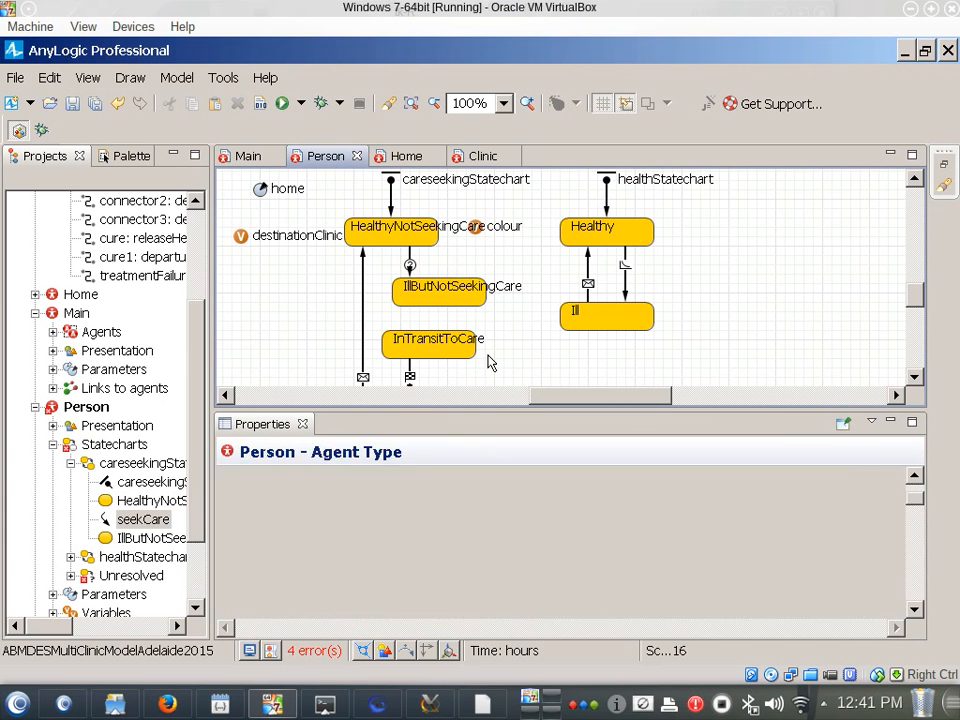
pyautogui.hotkey('ctrl', 'v')
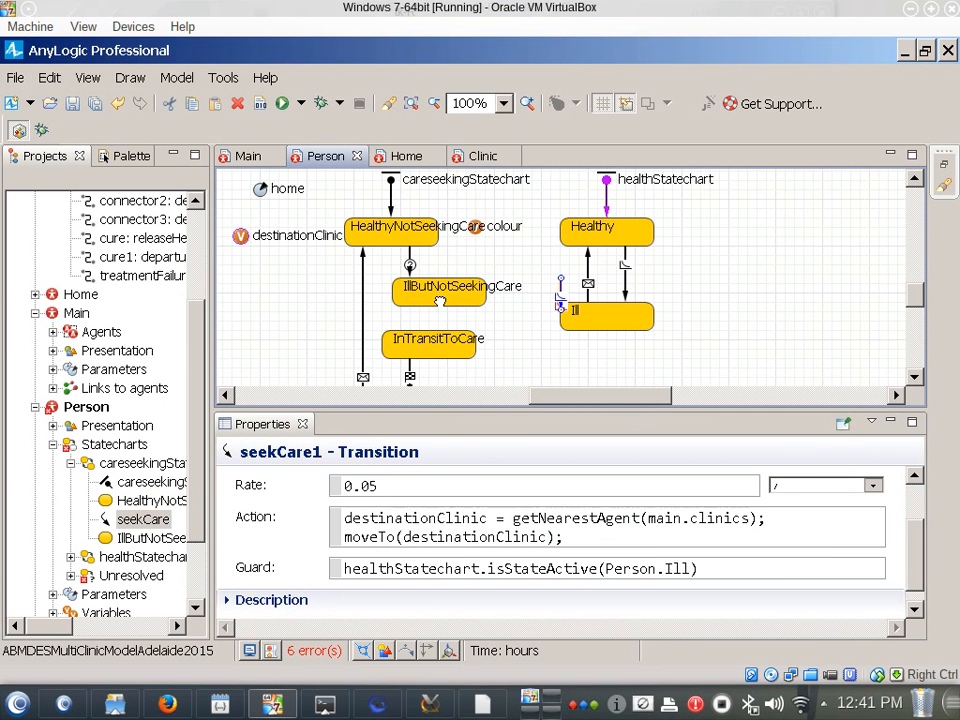
pyautogui.moveTo(561, 309); pyautogui.dragTo(419, 305)
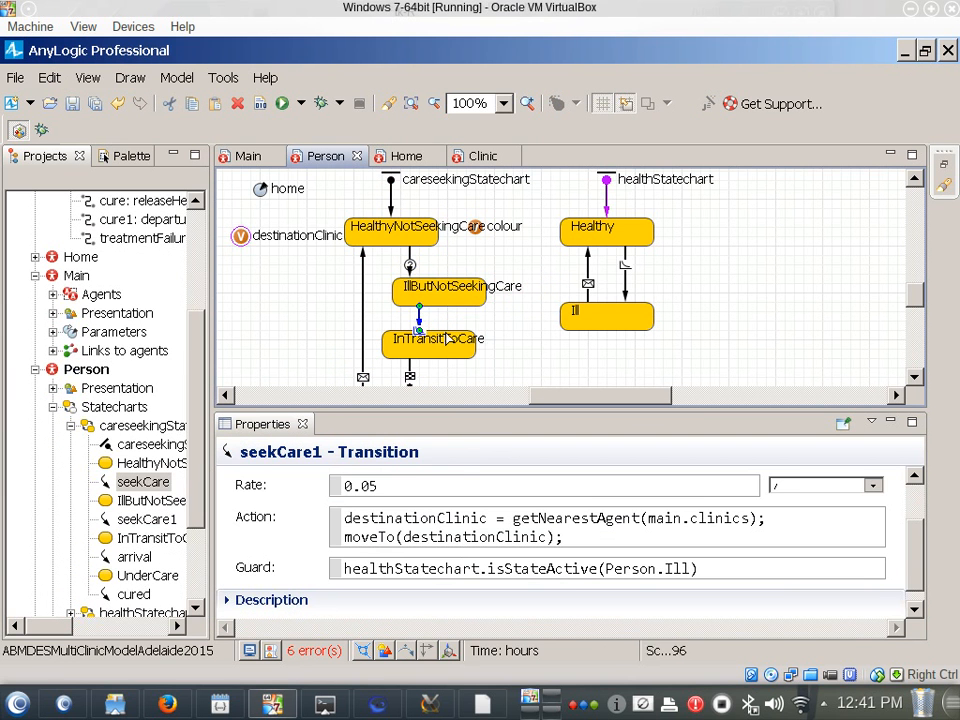
pyautogui.click(417, 285)
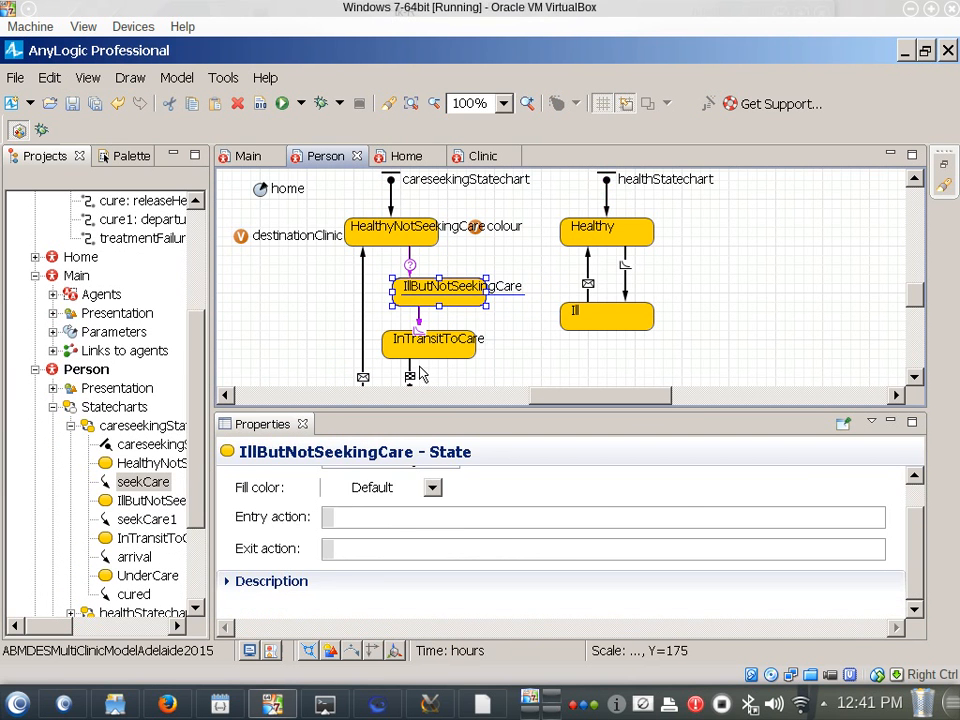
# Clear the guard of the seekCare1 transition and check it against the seekCare transition above.
pyautogui.click(410, 265)
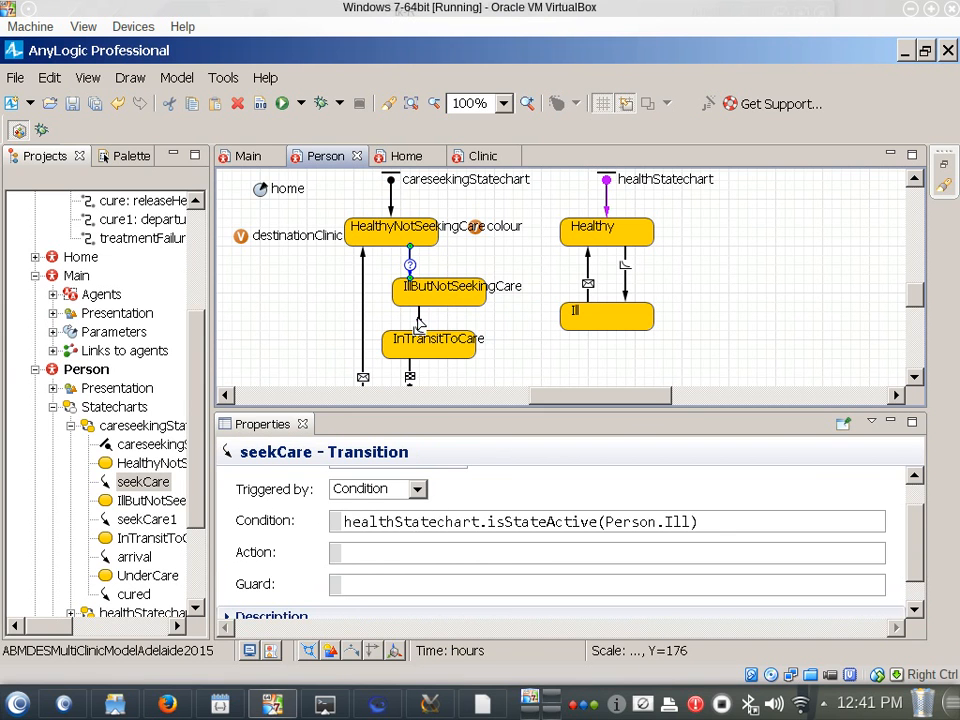
pyautogui.click(419, 322)
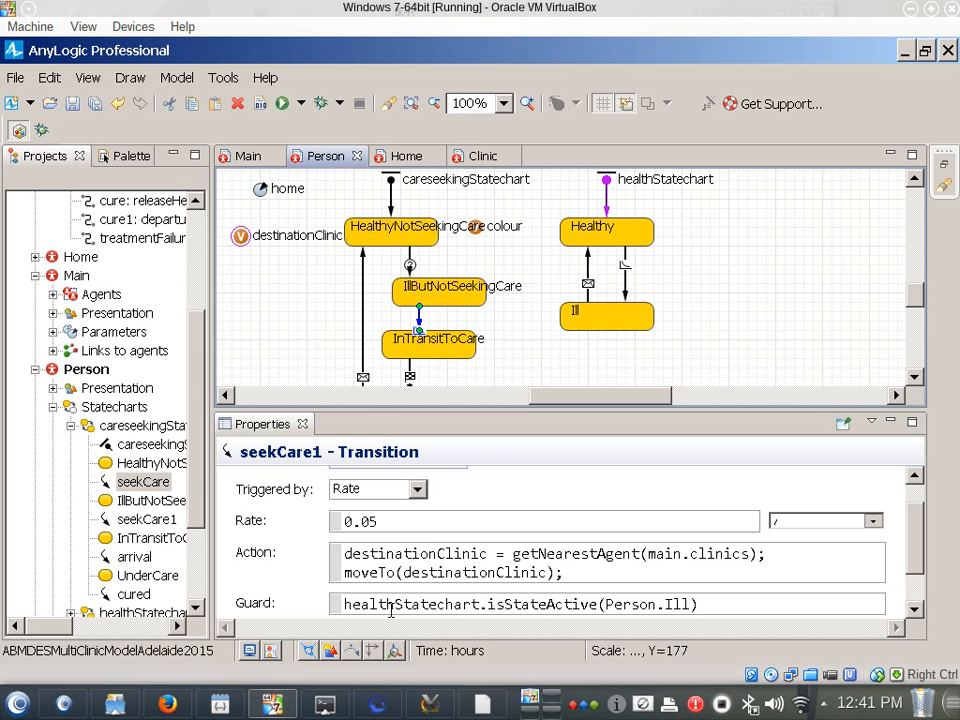
pyautogui.click(424, 602)
pyautogui.hotkey('ctrl', 'a')
pyautogui.press('Delete')
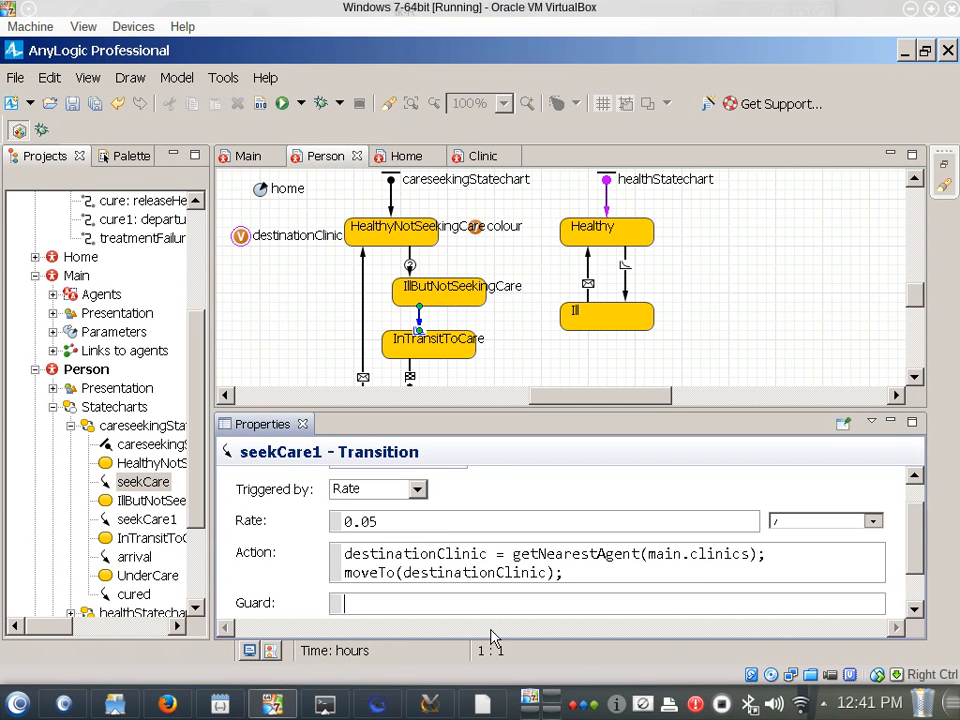
pyautogui.click(409, 263)
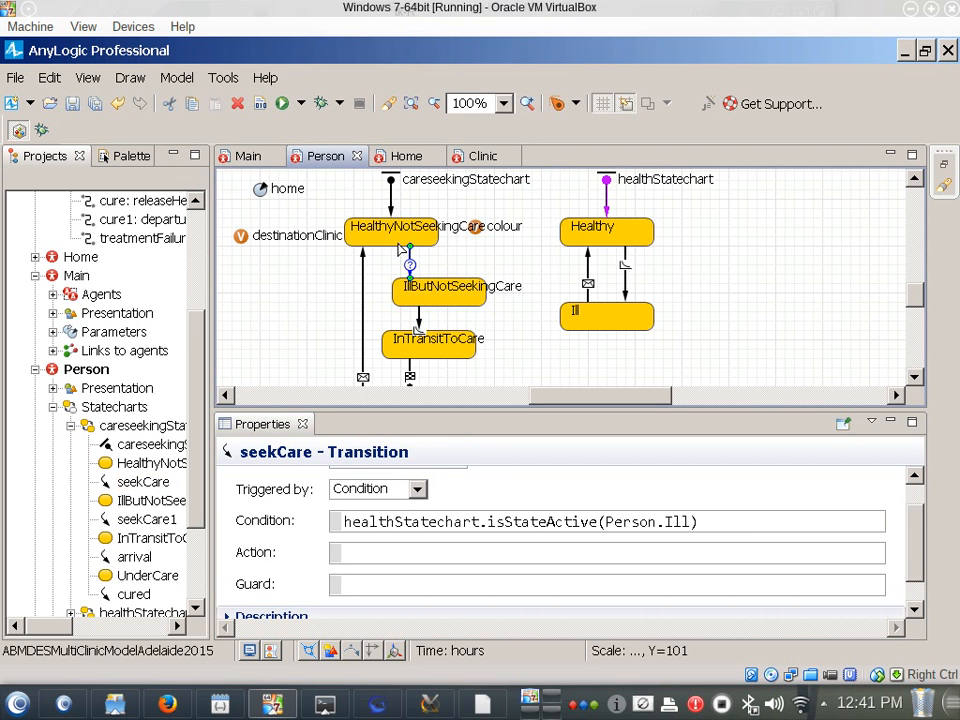
# Shift the states below HealthyNotSeekingCare slightly down and try to align IllButNotSeekingCare above InTransitToCare.
pyautogui.moveTo(311, 259); pyautogui.dragTo(515, 513)
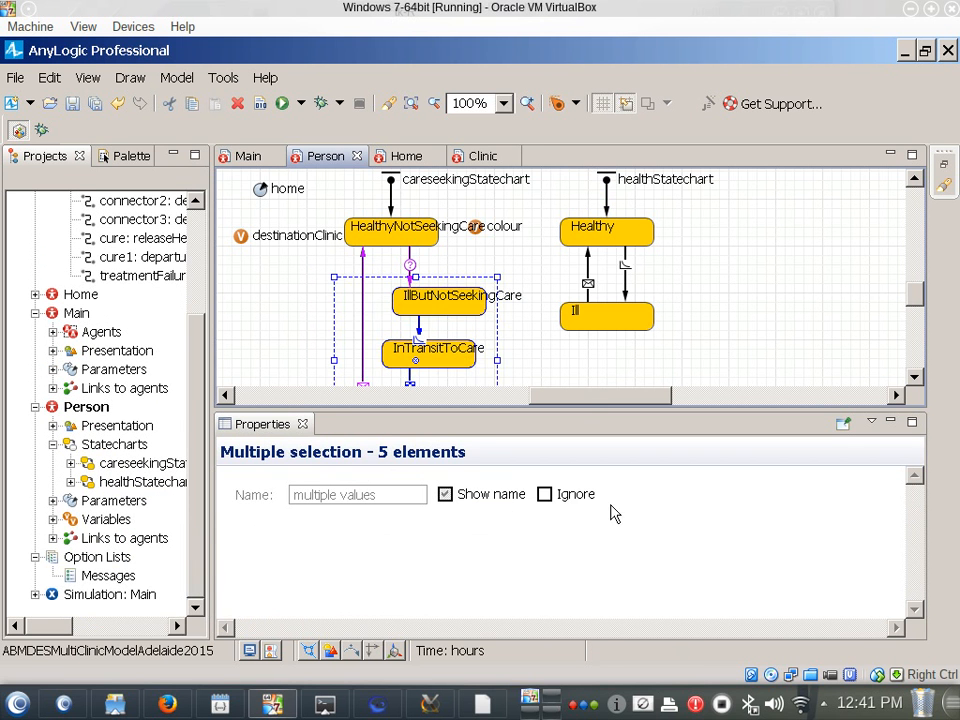
pyautogui.click(553, 360)
pyautogui.moveTo(442, 316); pyautogui.dragTo(452, 332)
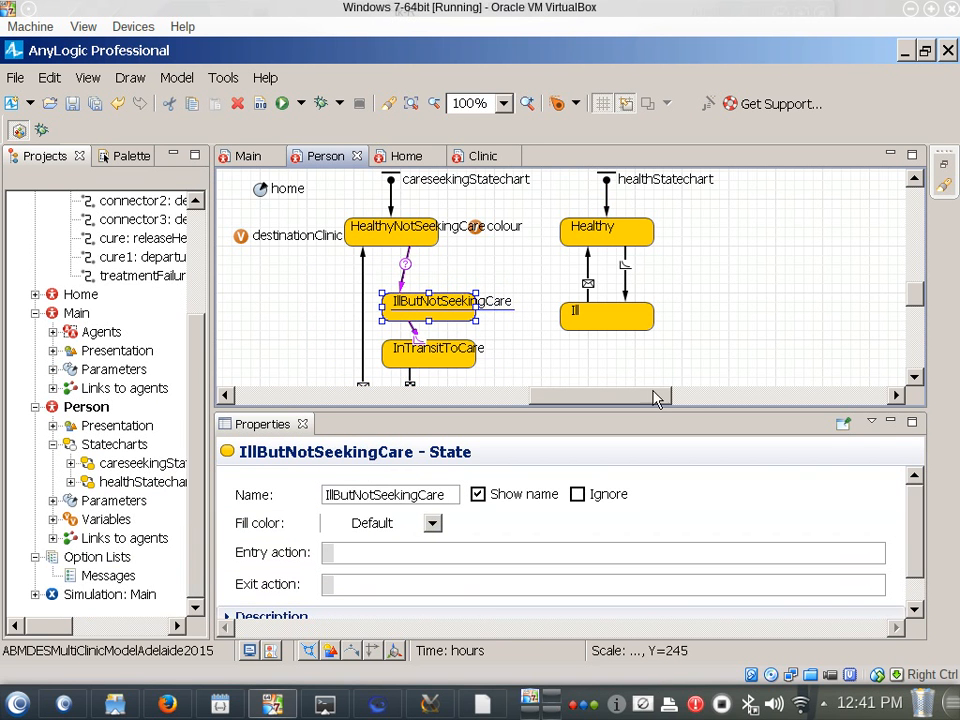
# Undo the statechart restructuring back to the single NotSeekingCare state with its self-loop and direct seekCare transition to InTransitToCare.
pyautogui.hotkey('ctrl', 'z')
pyautogui.hotkey('ctrl', 'z')
pyautogui.hotkey('ctrl', 'z')
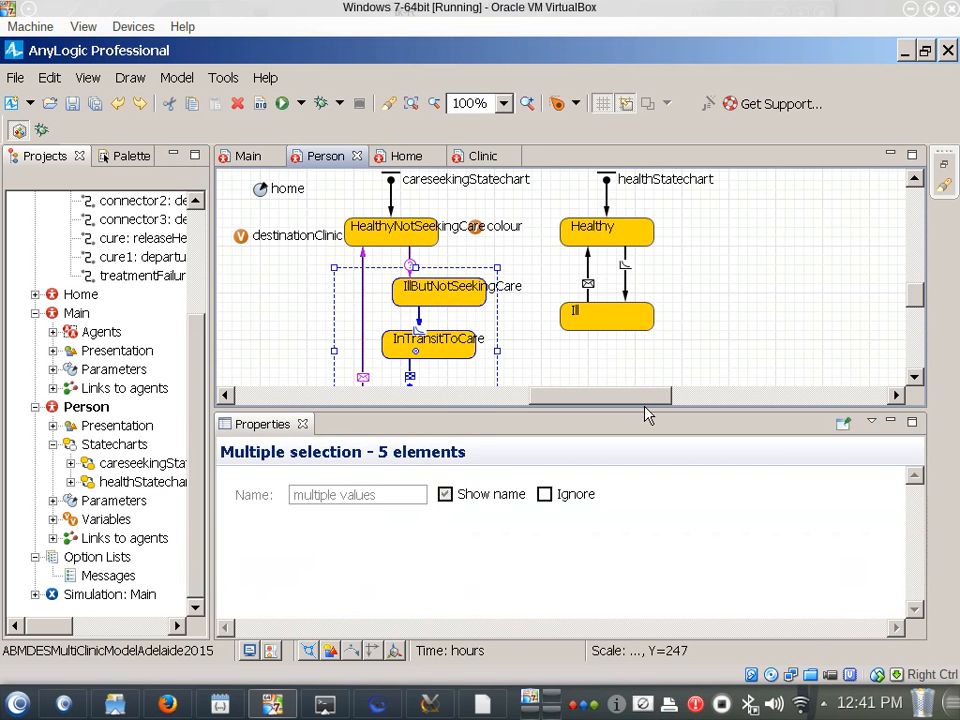
pyautogui.hotkey('ctrl', 'z')
pyautogui.hotkey('ctrl', 'z')
pyautogui.hotkey('ctrl', 'z')
pyautogui.hotkey('ctrl', 'z')
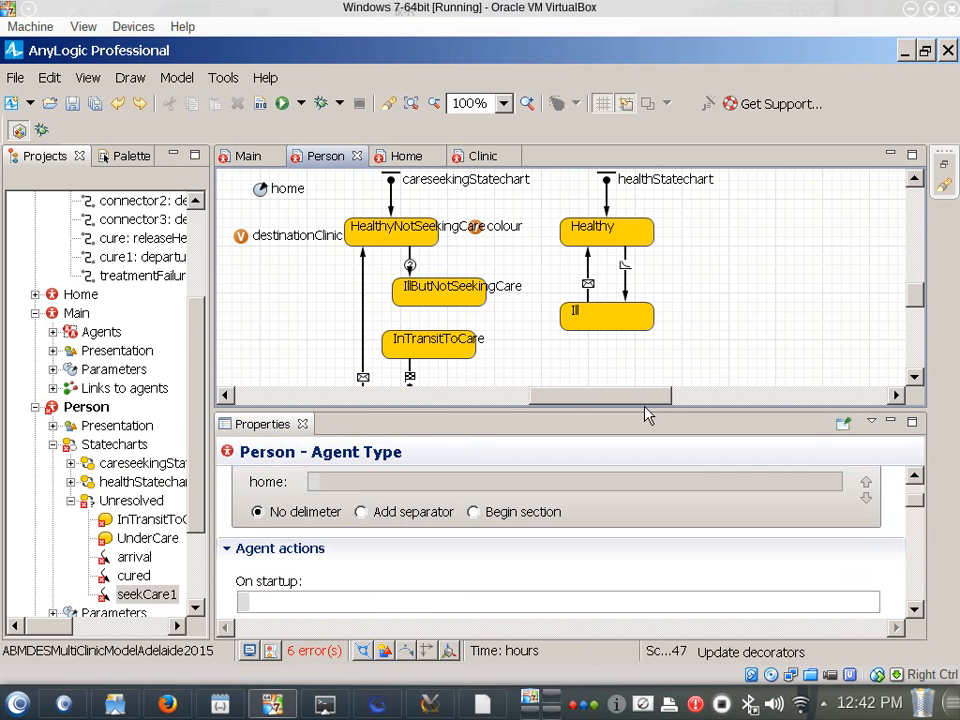
pyautogui.hotkey('ctrl', 'z')
pyautogui.hotkey('ctrl', 'z')
pyautogui.hotkey('ctrl', 'z')
pyautogui.hotkey('ctrl', 'z')
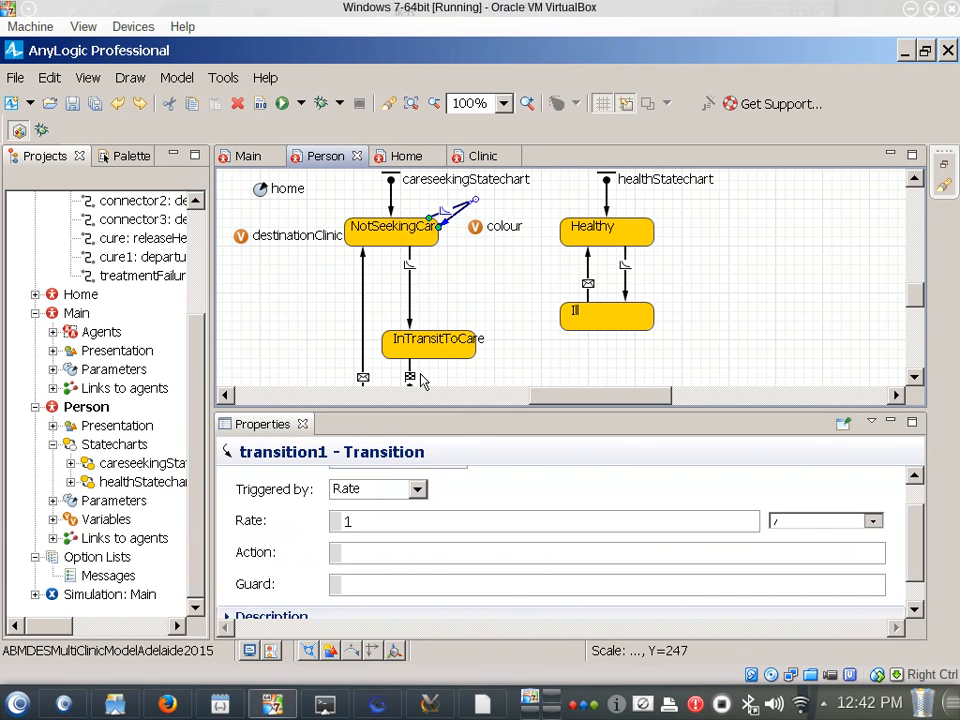
# Select the whole guard expression of the restored seekCare transition and save the model.
pyautogui.click(414, 302)
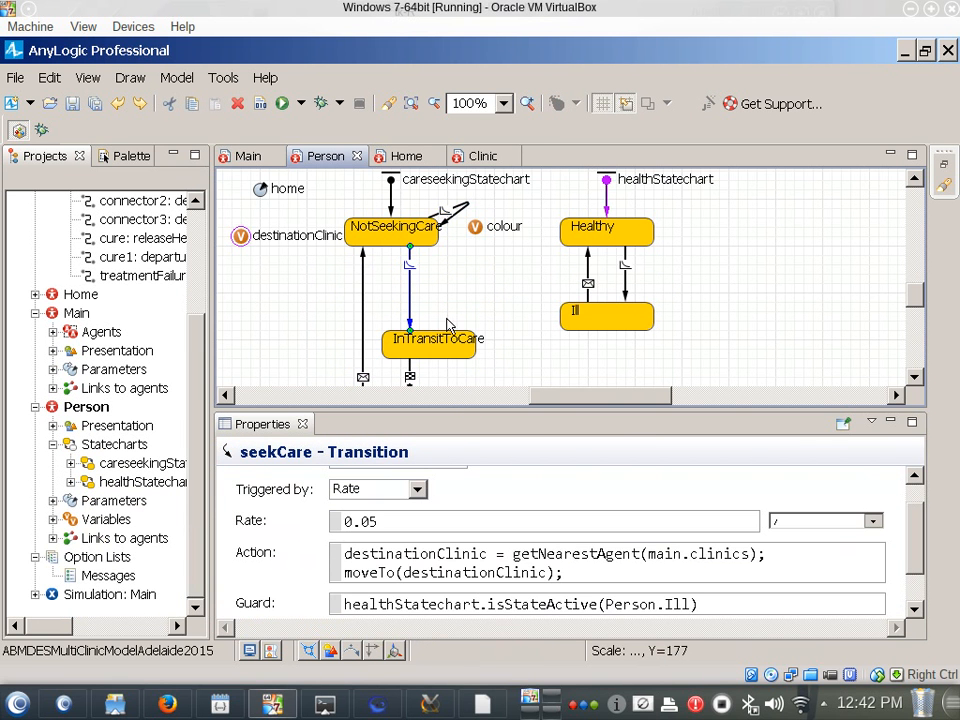
pyautogui.click(447, 601)
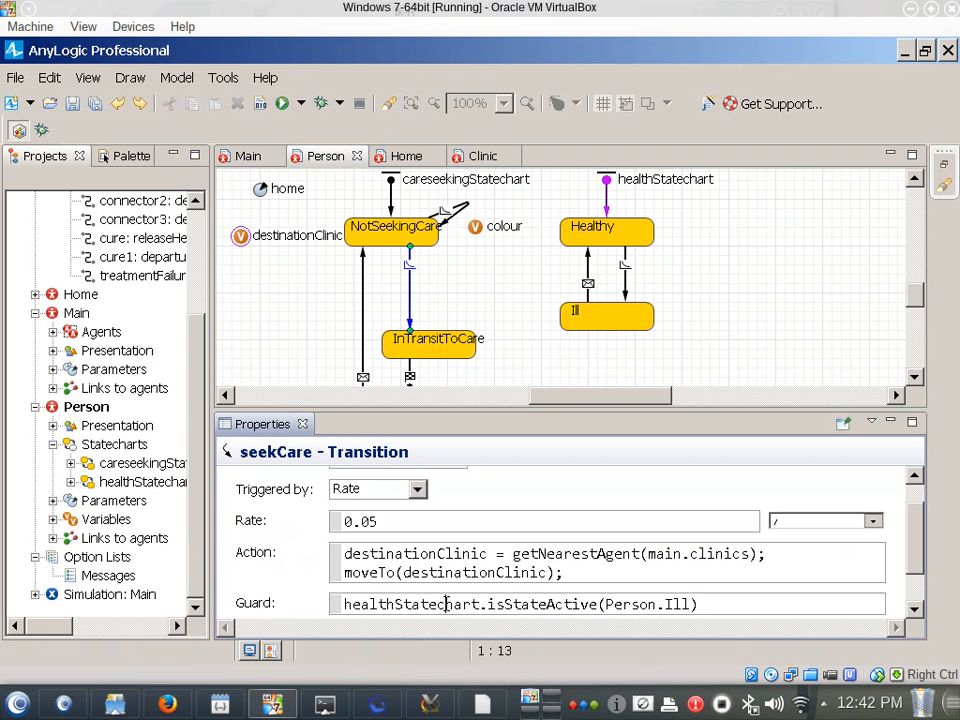
pyautogui.hotkey('ctrl', 'a')
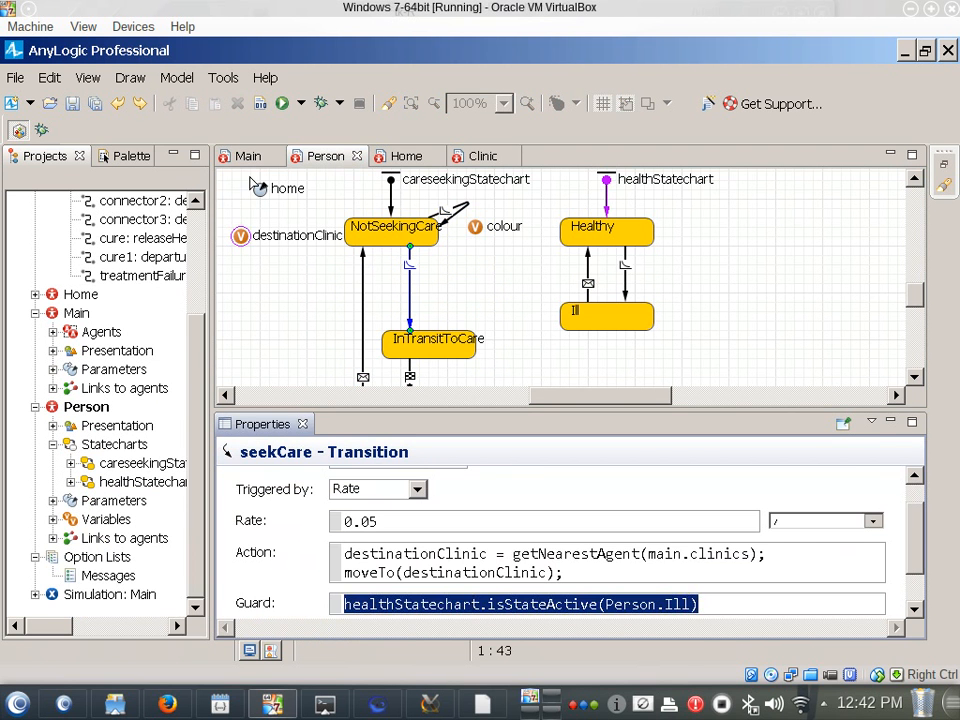
pyautogui.hotkey('ctrl', 's')
pyautogui.moveTo(201, 338); pyautogui.dragTo(201, 184)
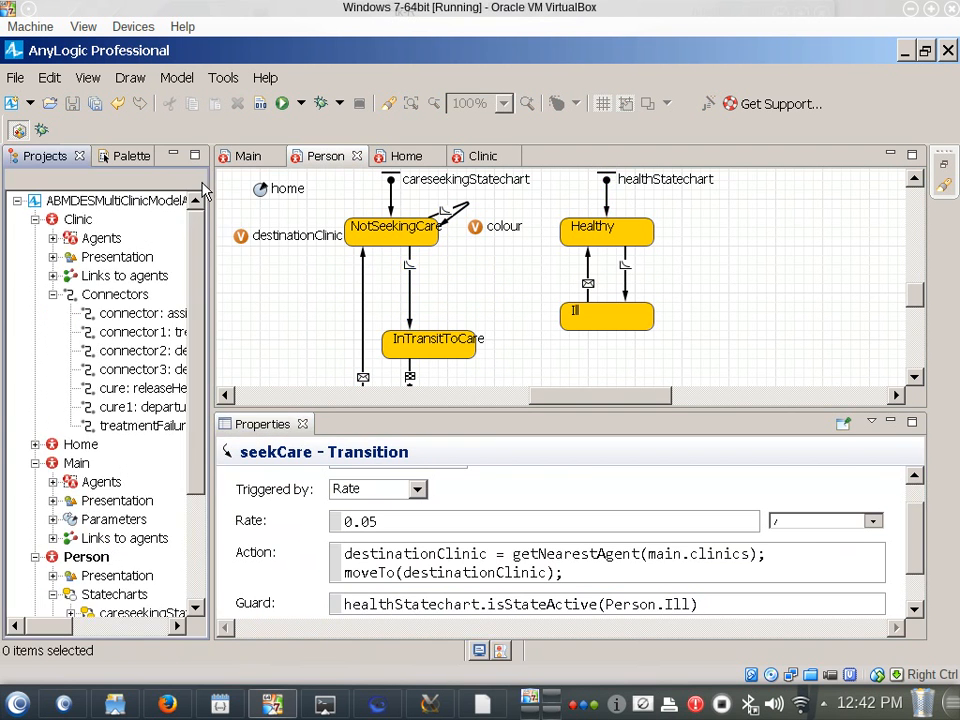
pyautogui.scroll(-3, 178, 540)
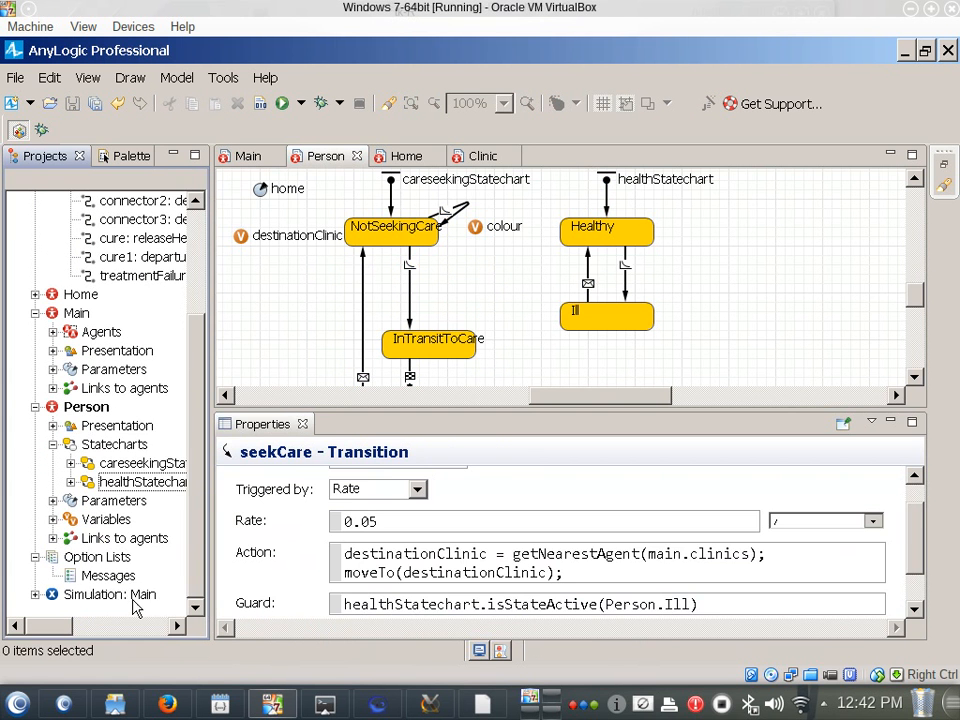
# Run the Simulation experiment, raise its speed to x5, and switch it to maximum-speed virtual time.
pyautogui.rightClick(135, 596)
pyautogui.click(160, 567)
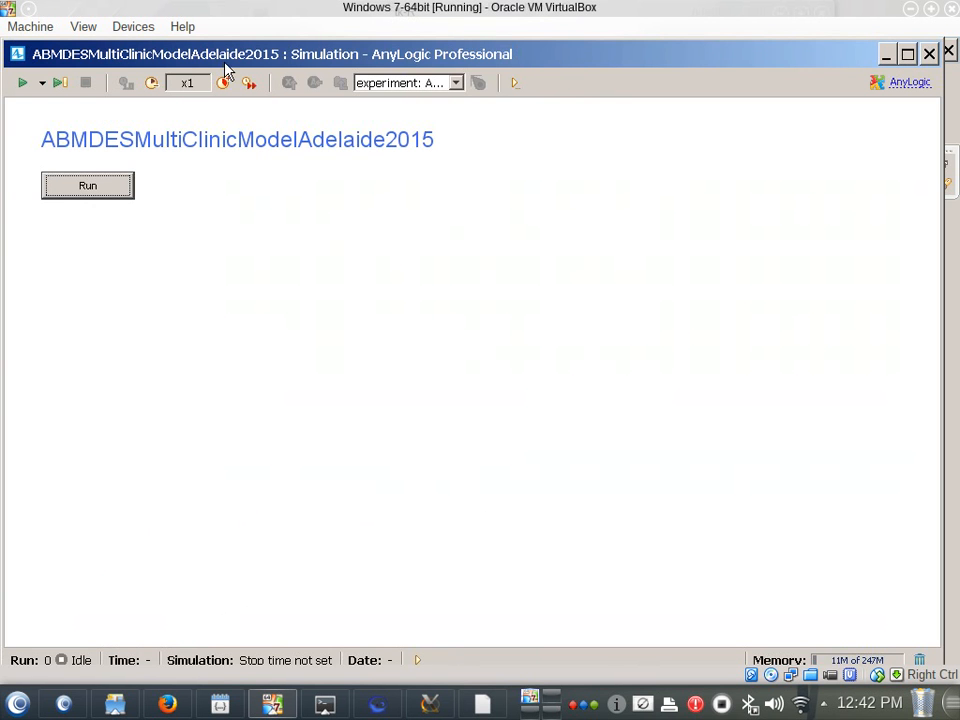
pyautogui.click(114, 186)
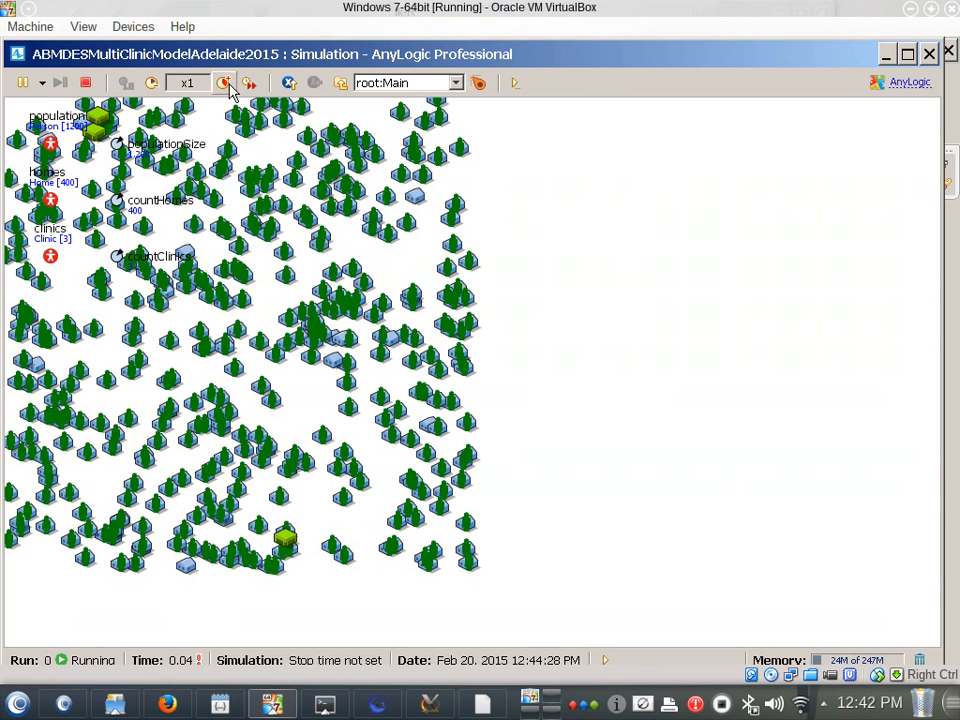
pyautogui.click(224, 82)
pyautogui.click(224, 82)
pyautogui.click(250, 82)
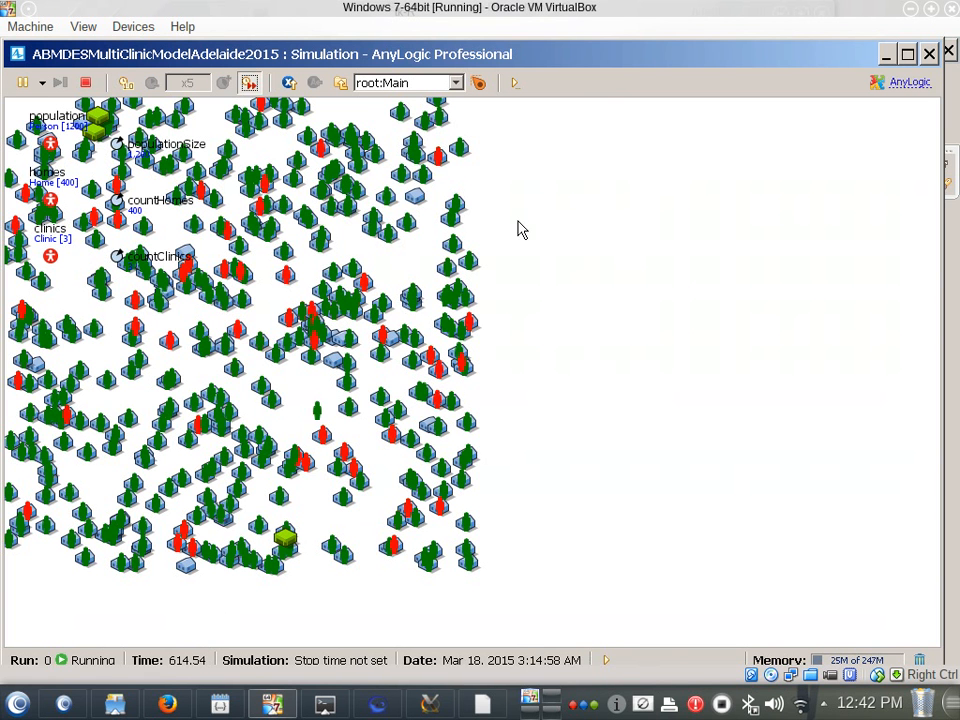
# Inspect the process flow of clinics[0] in the running model and the utilization details of its healthcareWorkers pool.
pyautogui.click(420, 83)
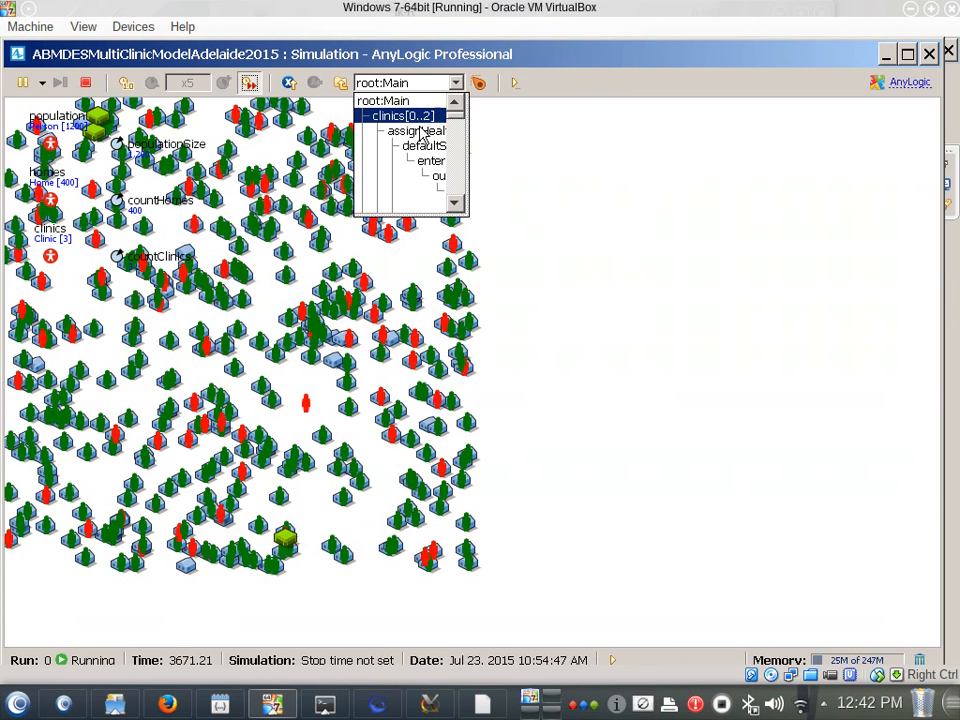
pyautogui.click(412, 116)
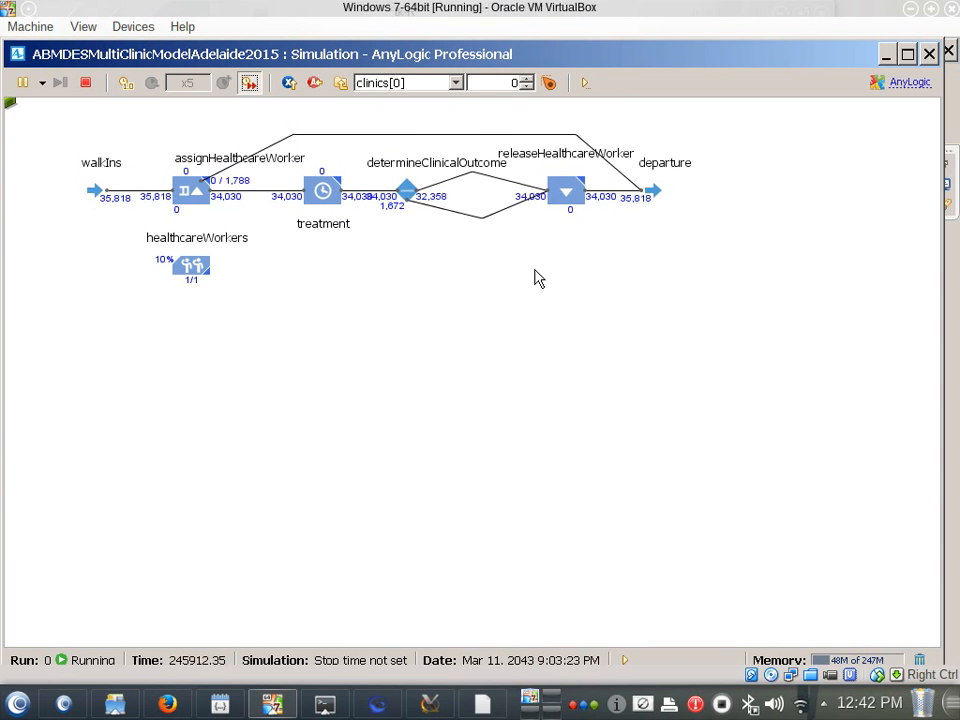
pyautogui.click(456, 82)
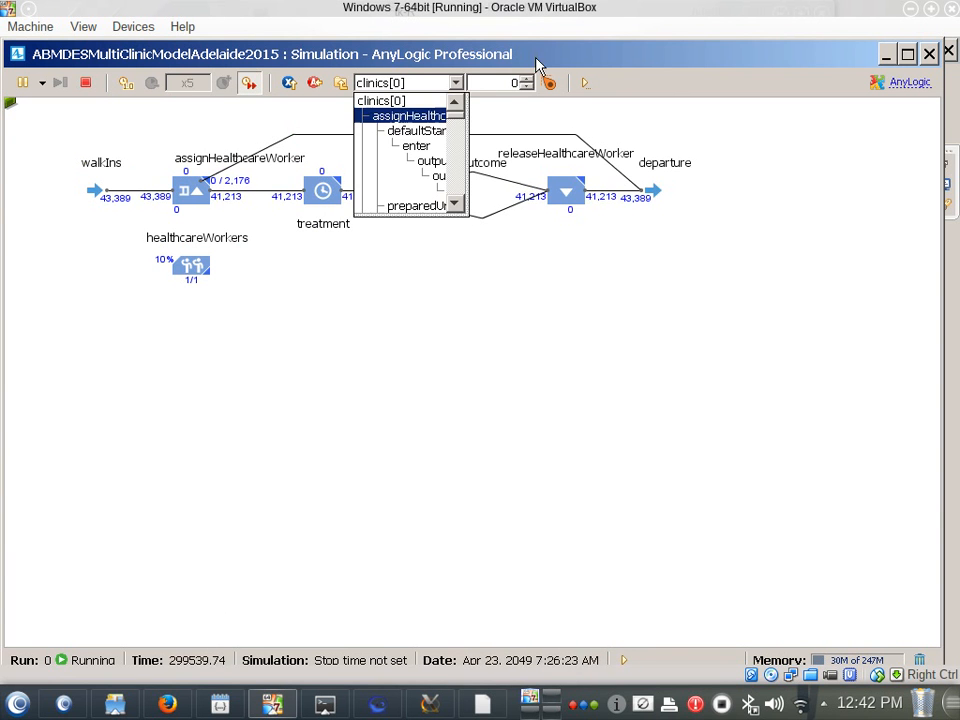
pyautogui.click(530, 82)
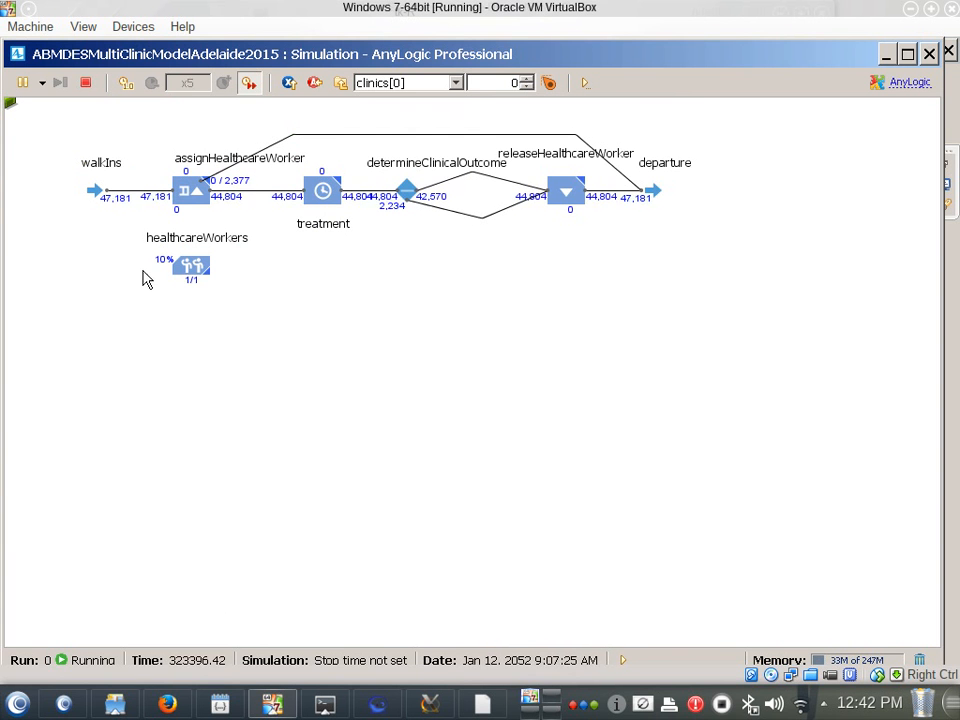
pyautogui.click(194, 275)
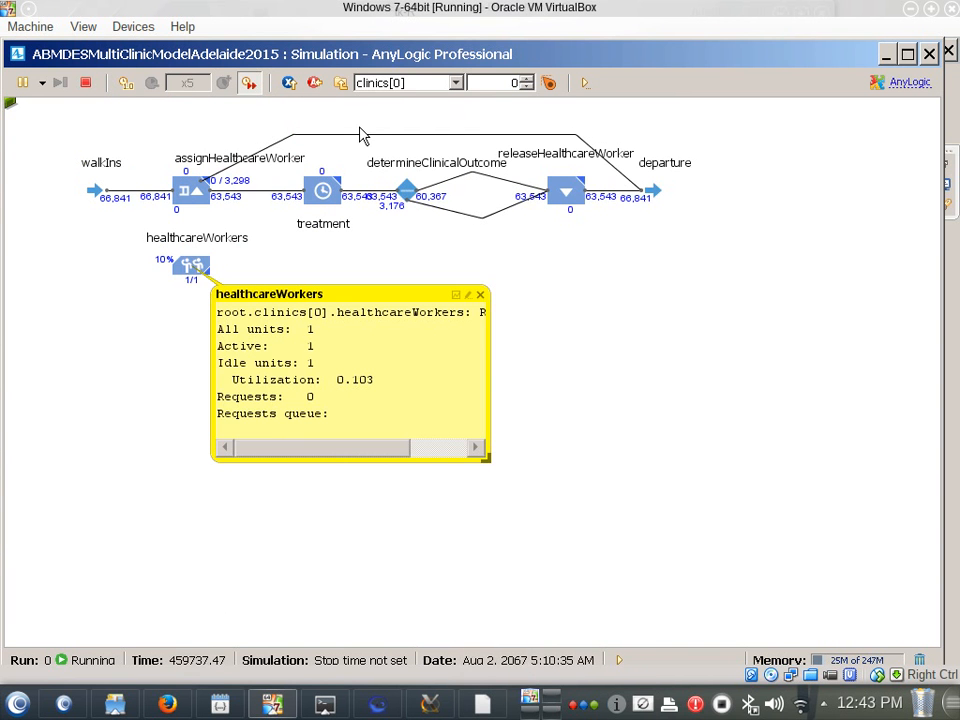
# Return to the root Main view of the running model and terminate the simulation run.
pyautogui.click(340, 82)
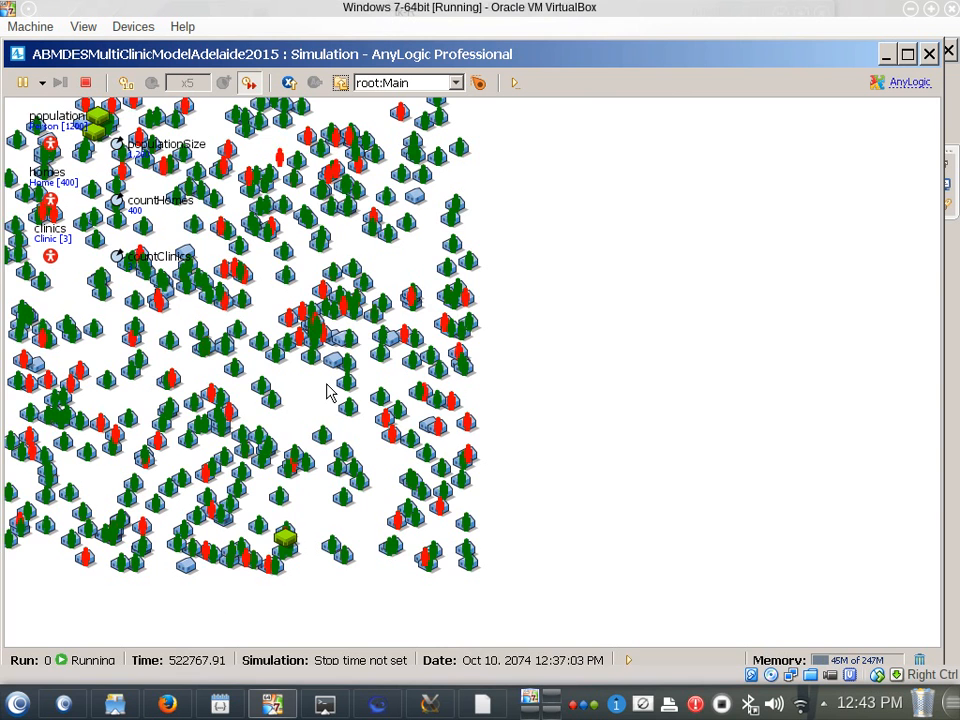
pyautogui.moveTo(328, 392); pyautogui.dragTo(315, 371)
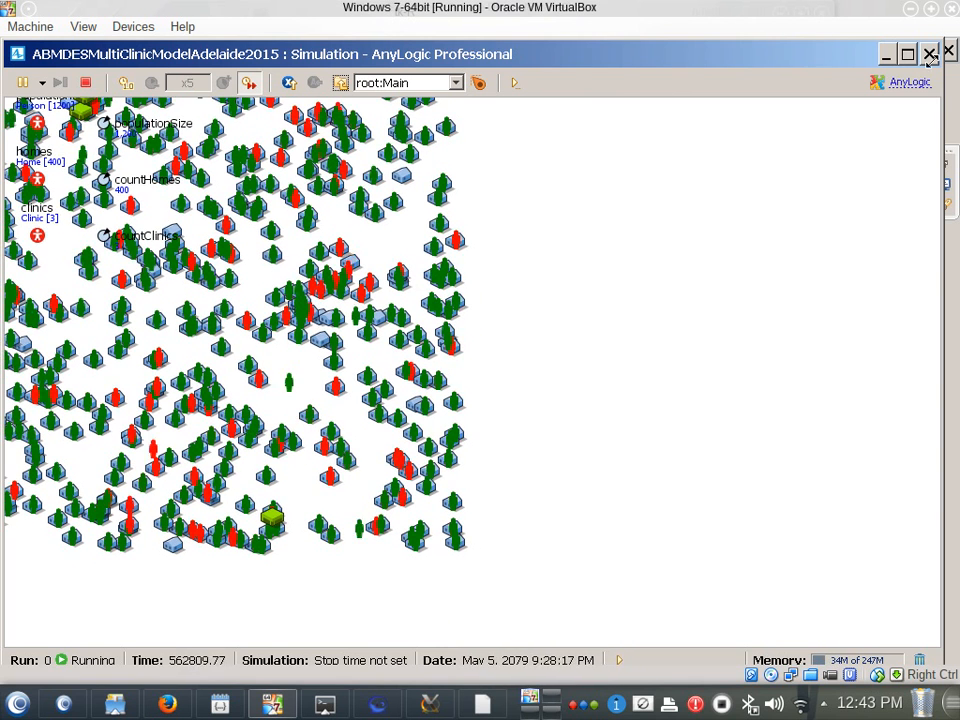
pyautogui.click(950, 104)
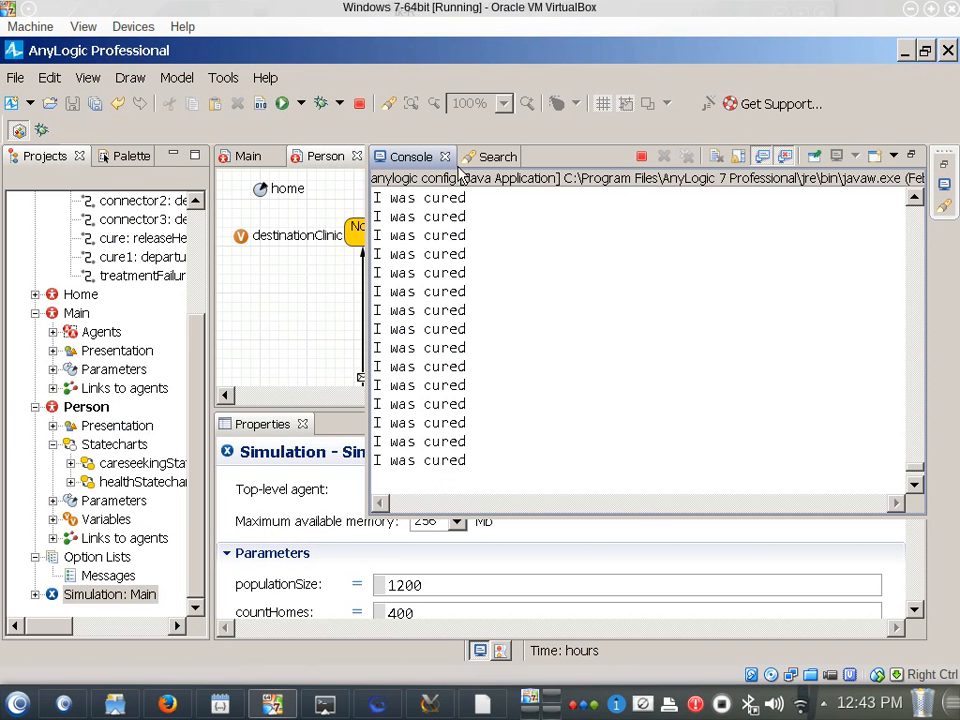
pyautogui.click(641, 156)
# Examine Person's Ill state, the seekCare transition's rate and guard, and the Simulation experiment's parameters.
pyautogui.click(330, 292)
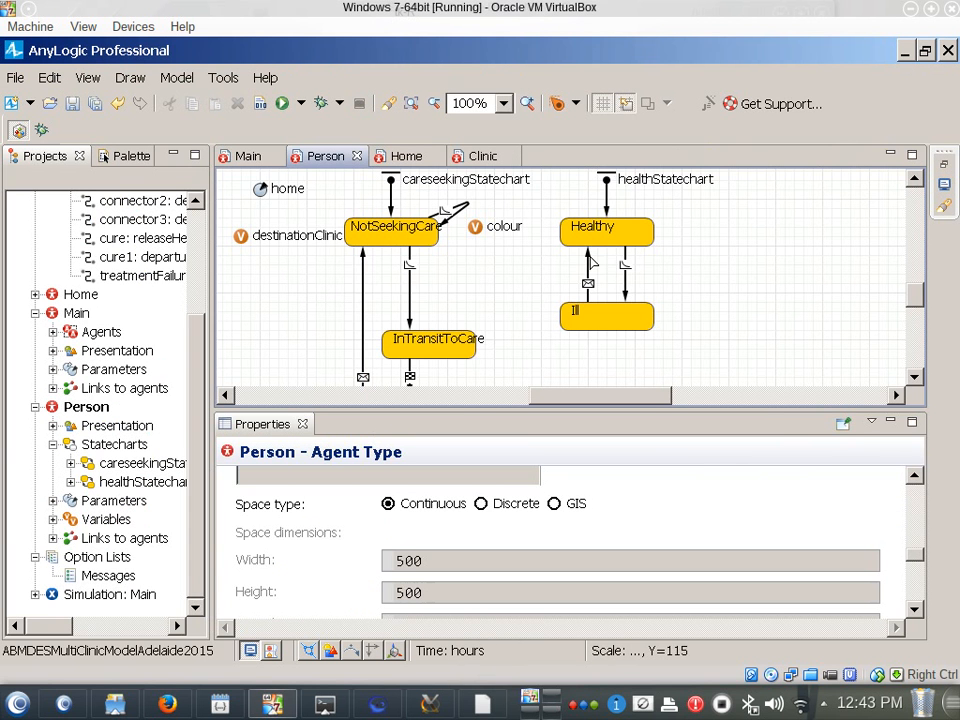
pyautogui.click(604, 320)
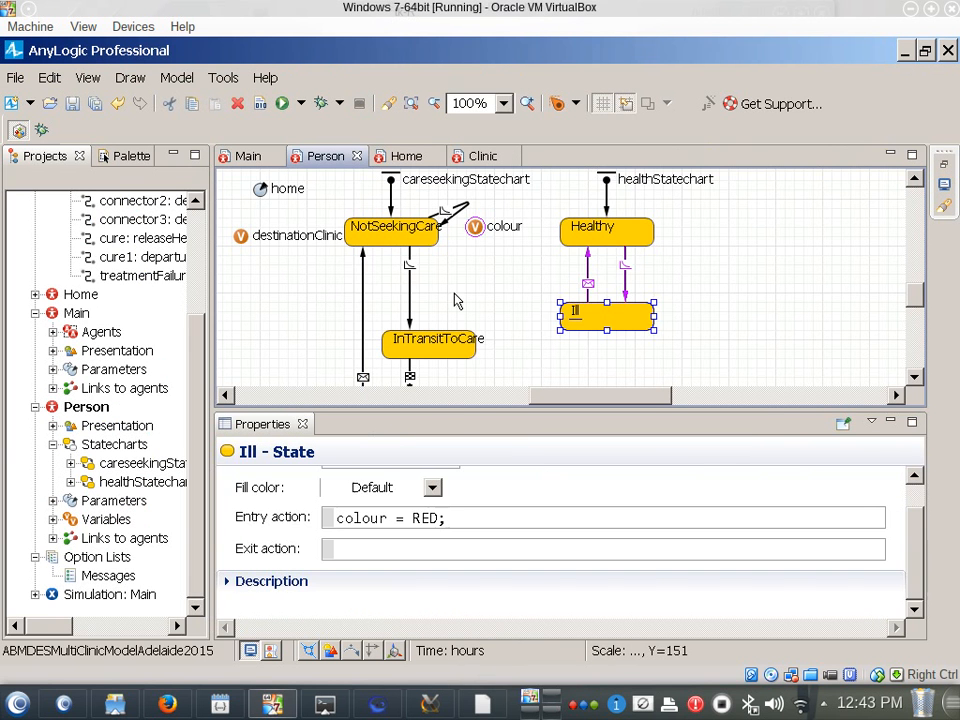
pyautogui.click(410, 298)
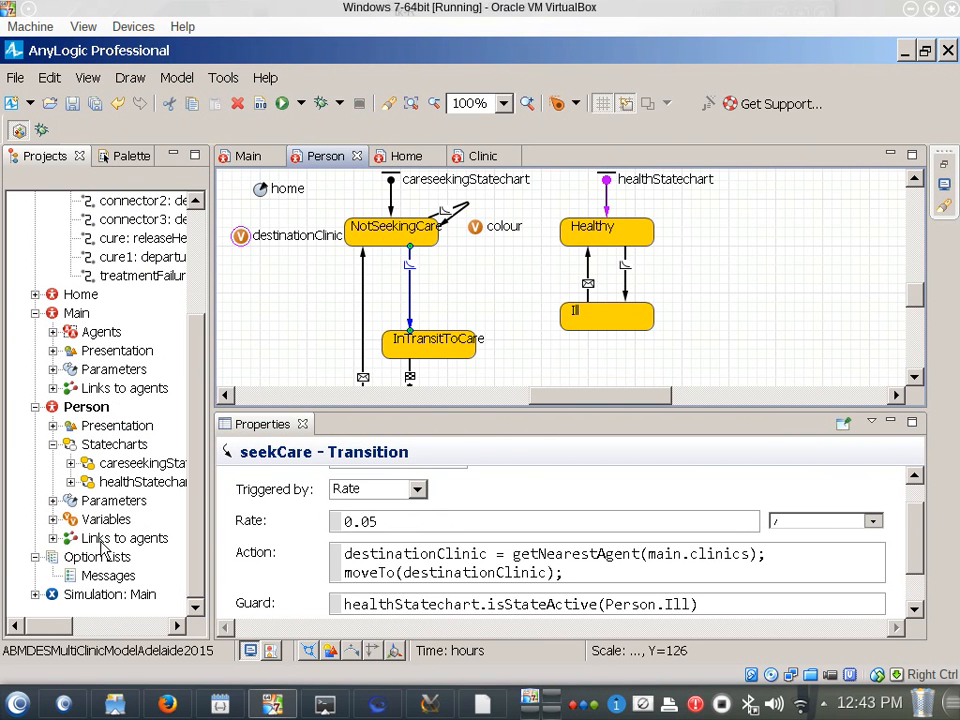
pyautogui.click(89, 597)
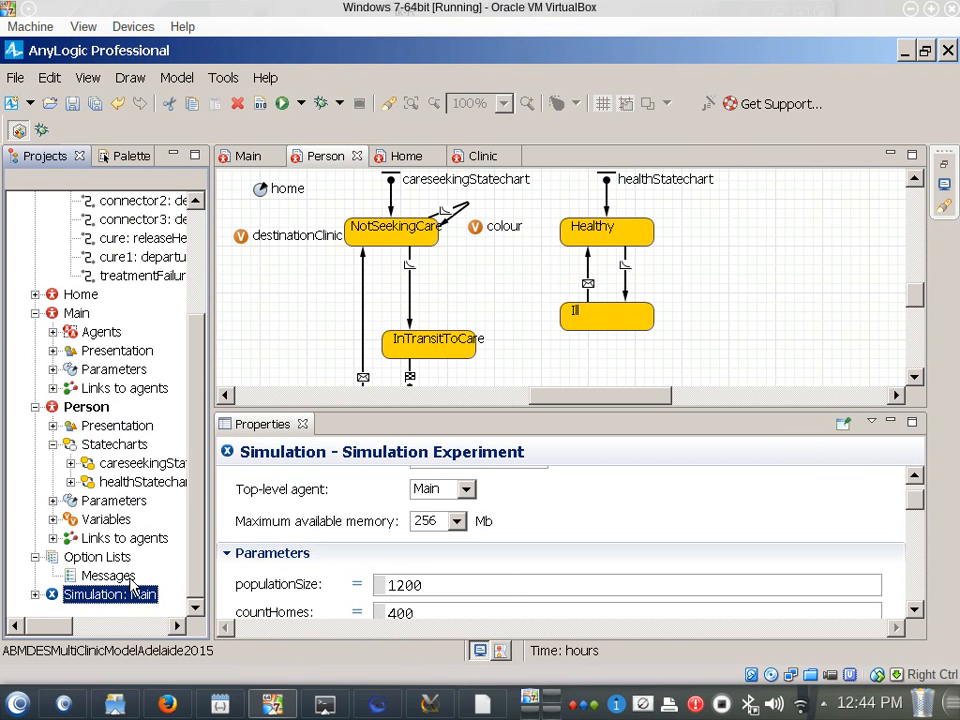
pyautogui.click(411, 305)
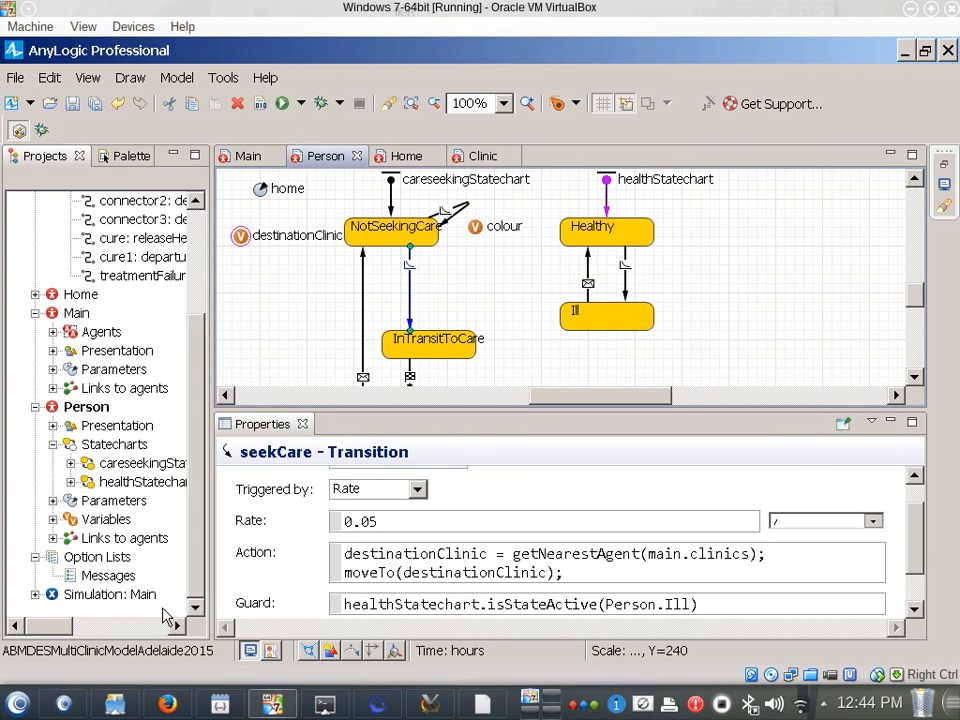
# Duplicate the Simulation experiment by copying it and pasting it into the ABMDESMultiClinicModelAdelaide2015 model.
pyautogui.click(128, 596)
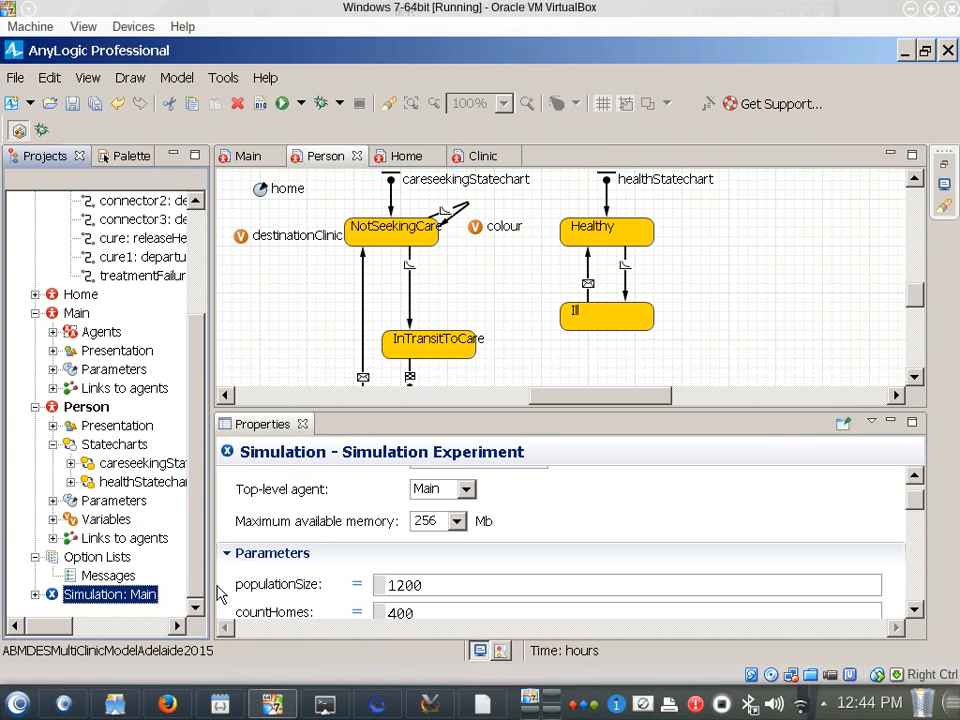
pyautogui.rightClick(115, 597)
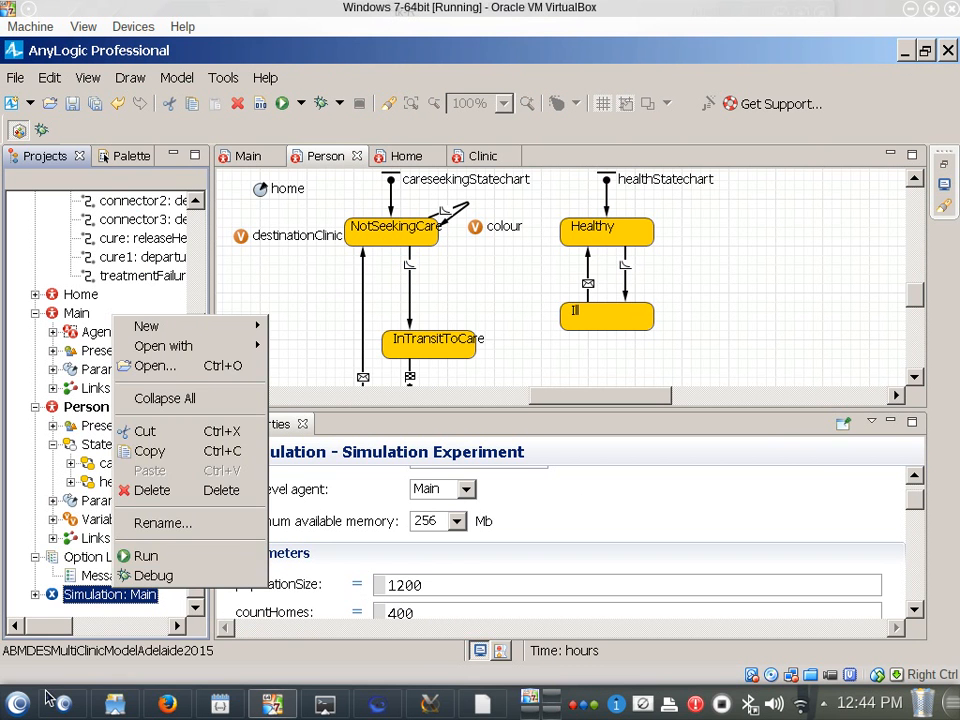
pyautogui.click(145, 451)
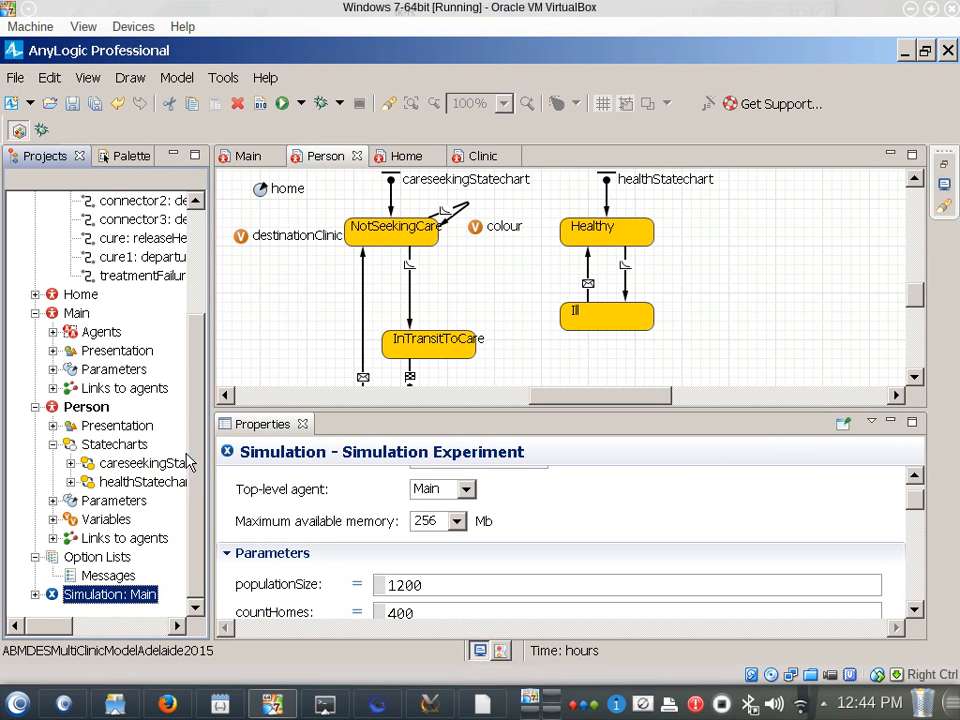
pyautogui.scroll(3, 200, 452)
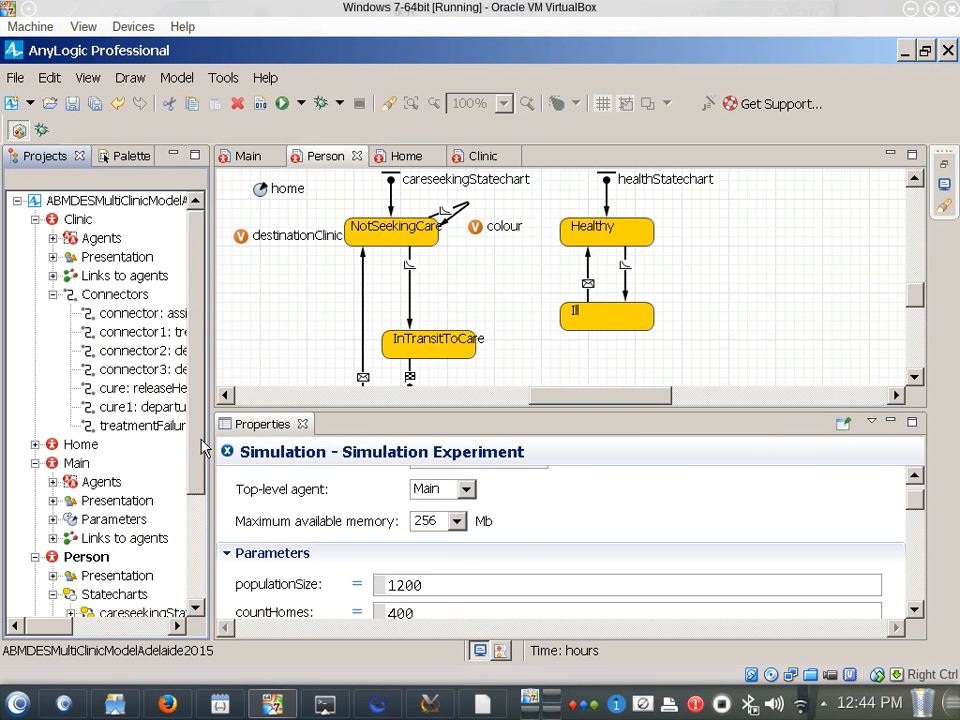
pyautogui.rightClick(105, 201)
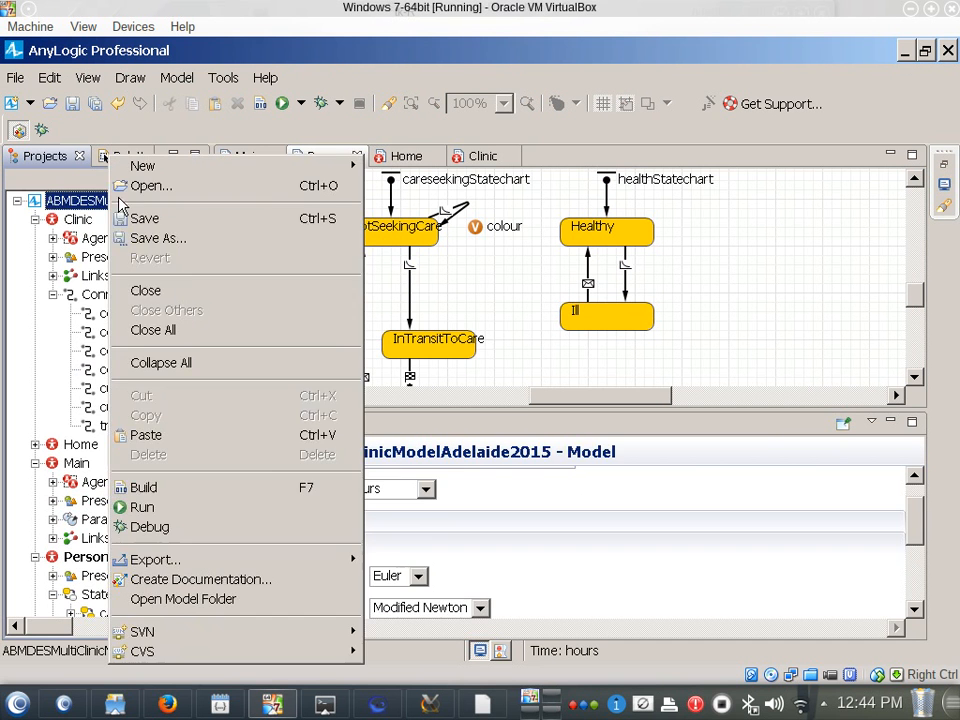
pyautogui.click(164, 420)
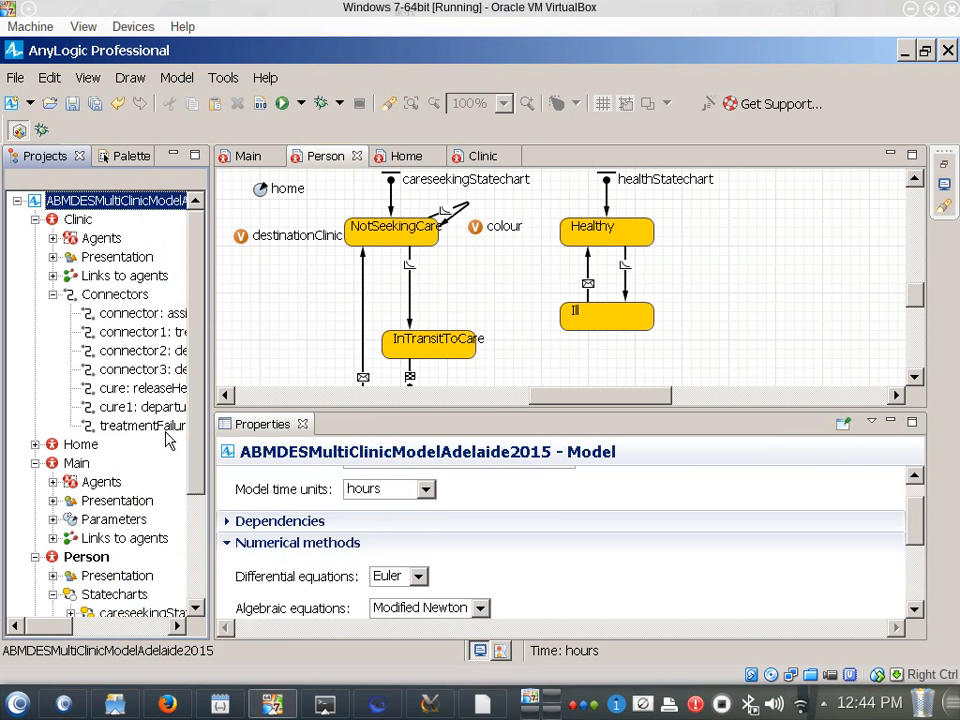
# Rename the duplicated simulation experiment LargePopulation.
pyautogui.scroll(-3, 165, 521)
pyautogui.click(122, 596)
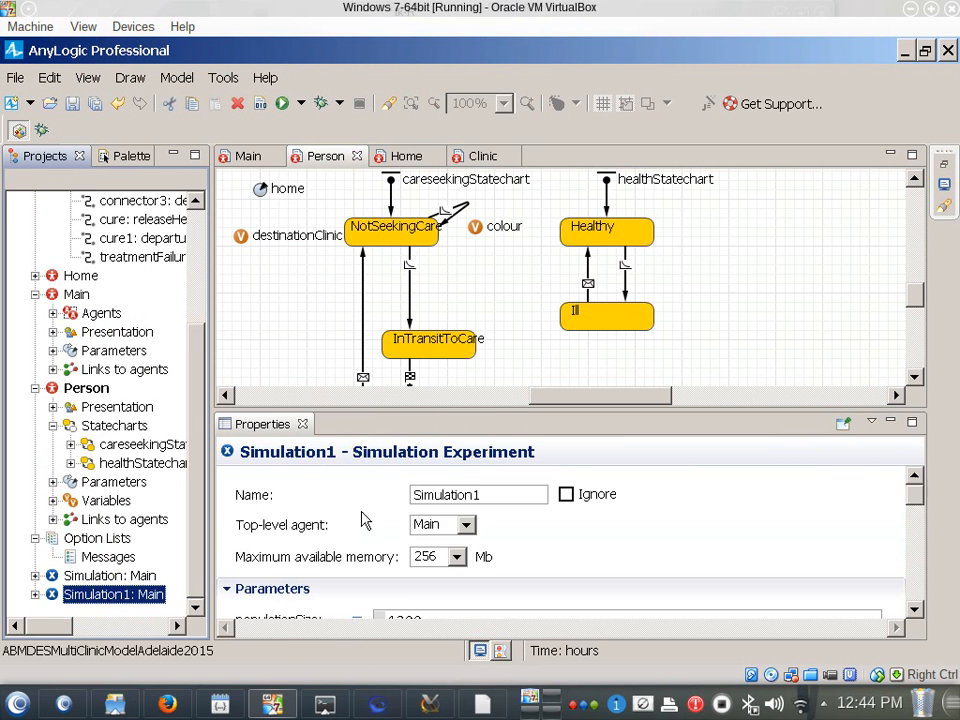
pyautogui.doubleClick(443, 495)
pyautogui.write('L')
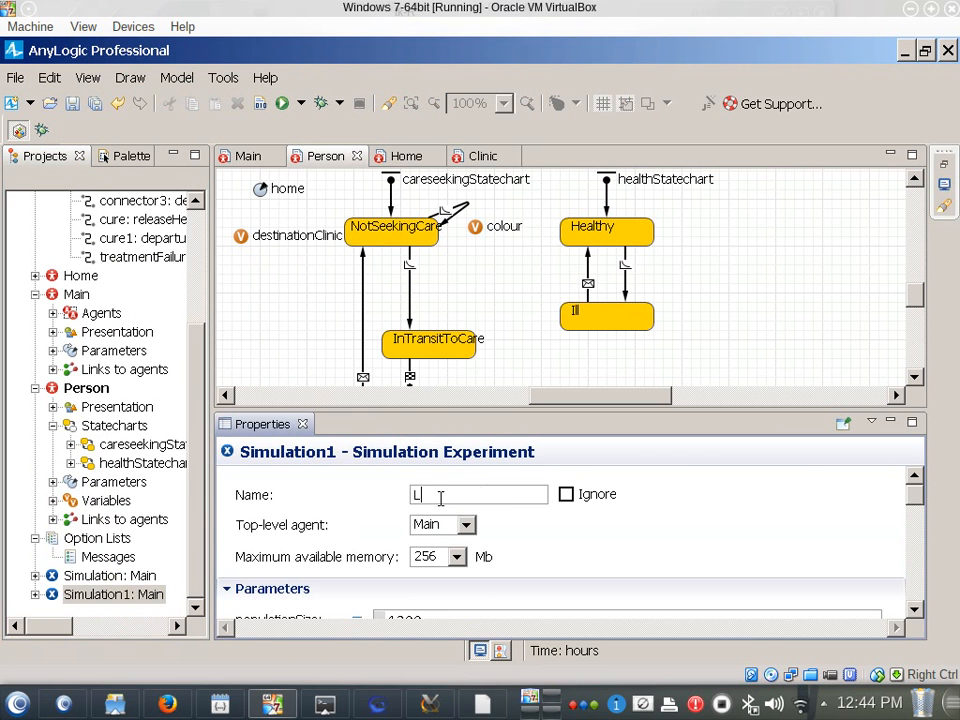
pyautogui.write('argePopulation')
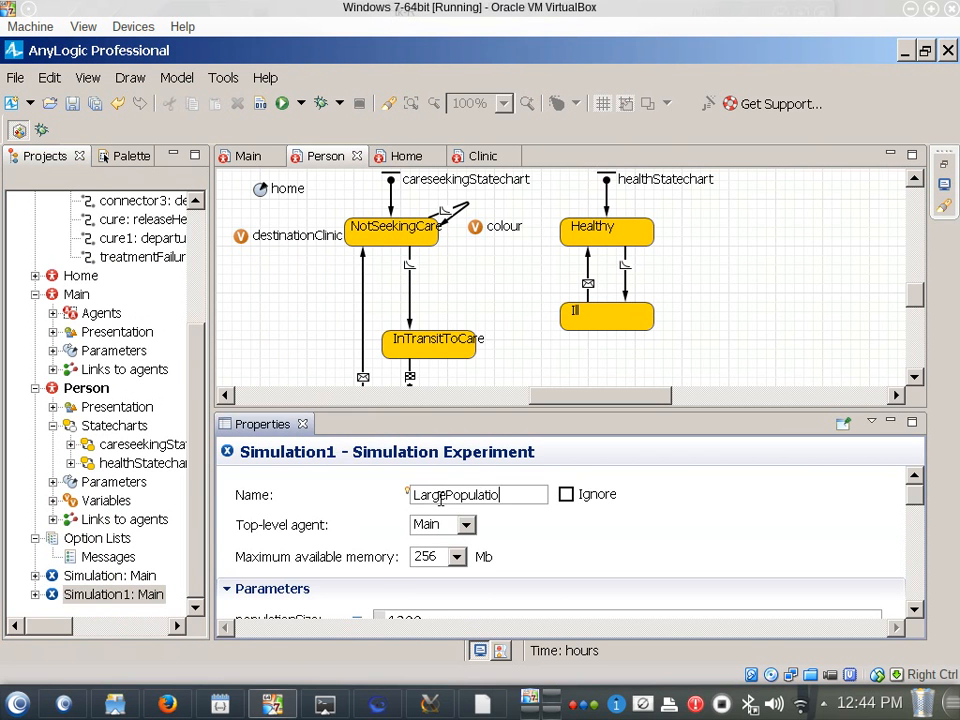
# Set the LargePopulation experiment's populationSize to 6000 and save the model.
pyautogui.scroll(-3, 434, 494)
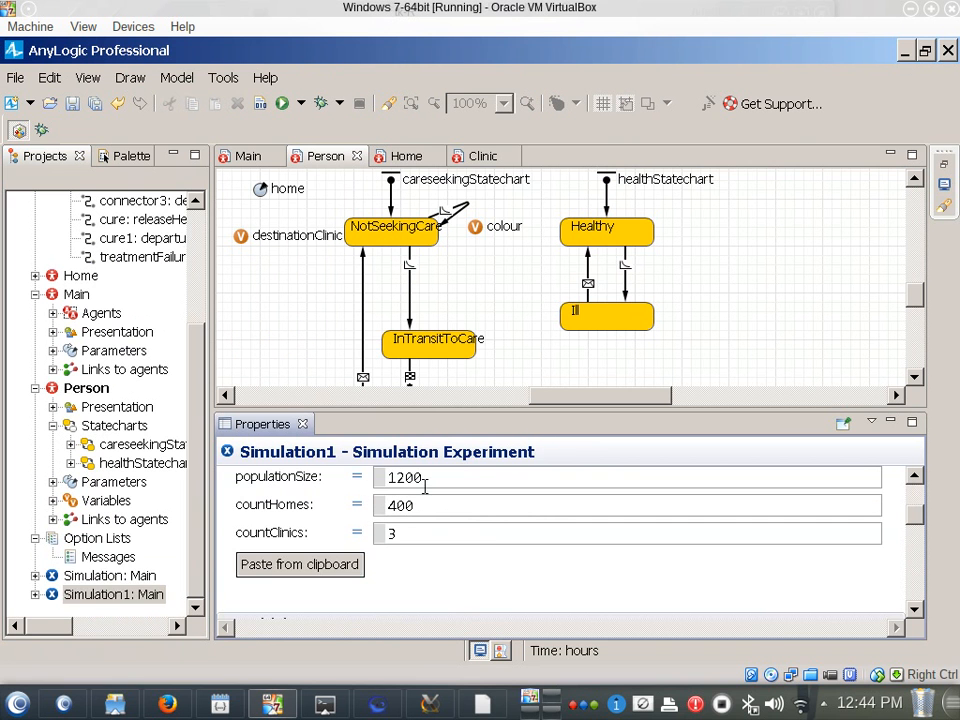
pyautogui.click(424, 484)
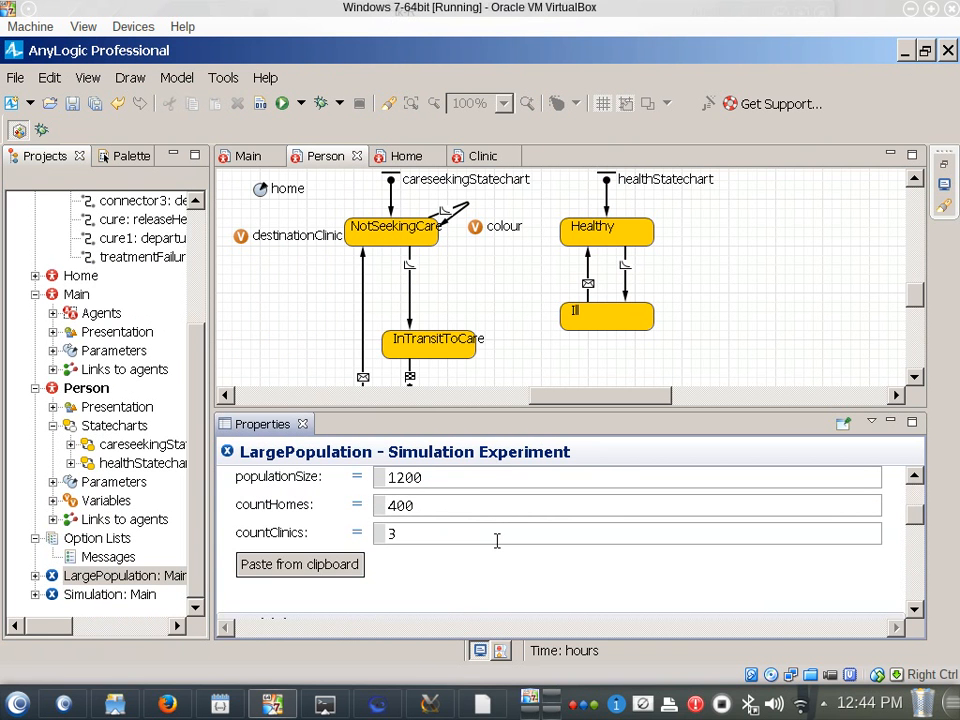
pyautogui.click(406, 478)
pyautogui.hotkey('shift', 'Home')
pyautogui.write('60')
pyautogui.hotkey('ctrl', 's')
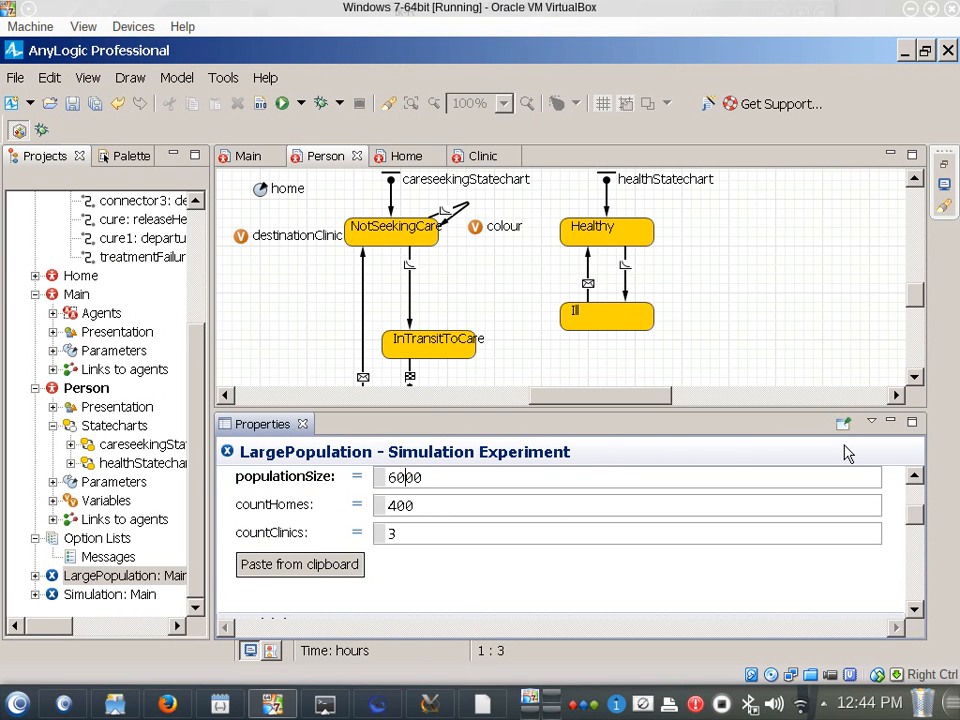
# Run the LargePopulation experiment and switch it to maximum-speed virtual time.
pyautogui.rightClick(97, 585)
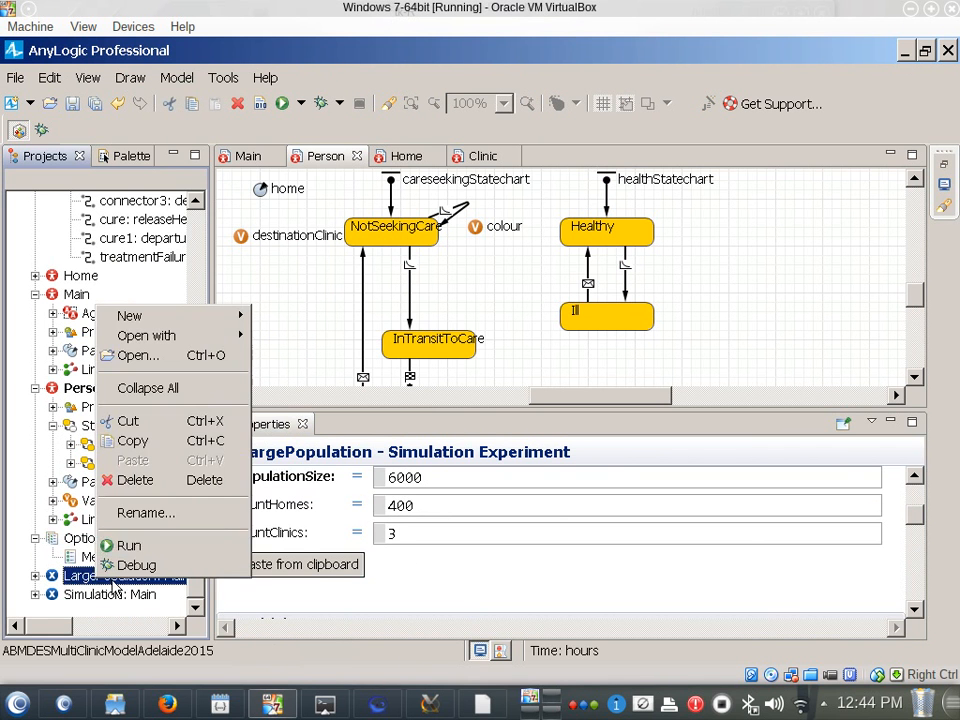
pyautogui.click(126, 545)
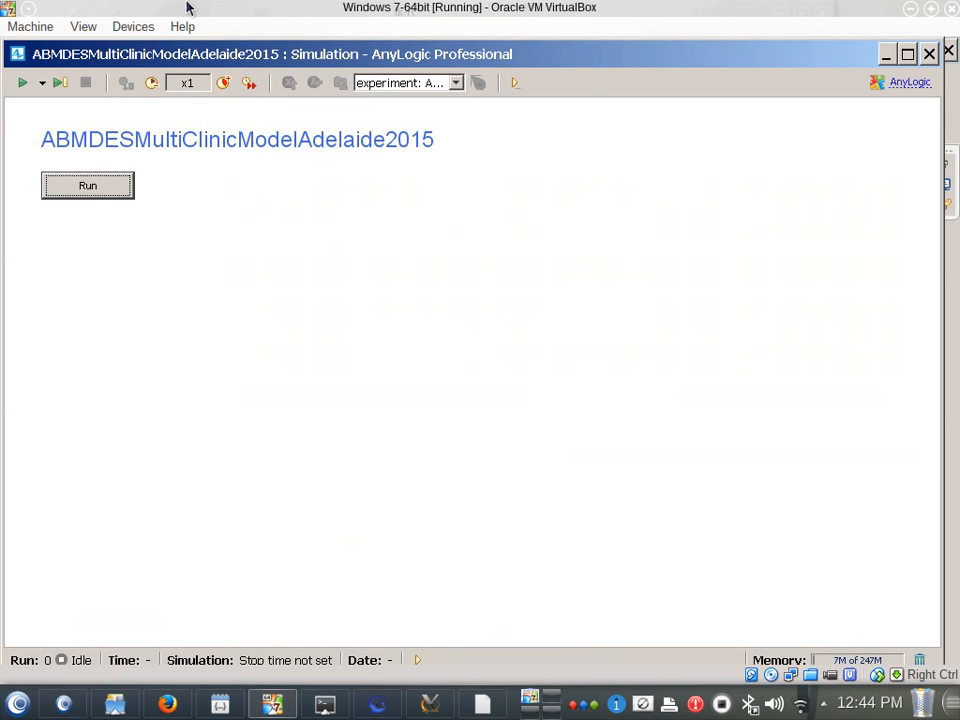
pyautogui.click(87, 196)
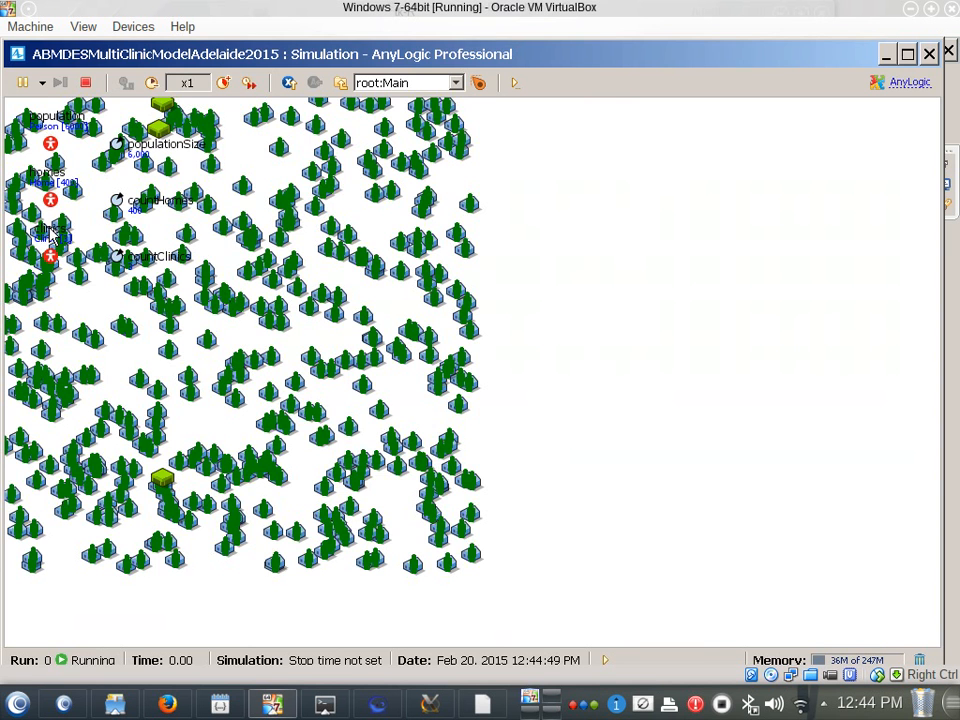
pyautogui.click(249, 85)
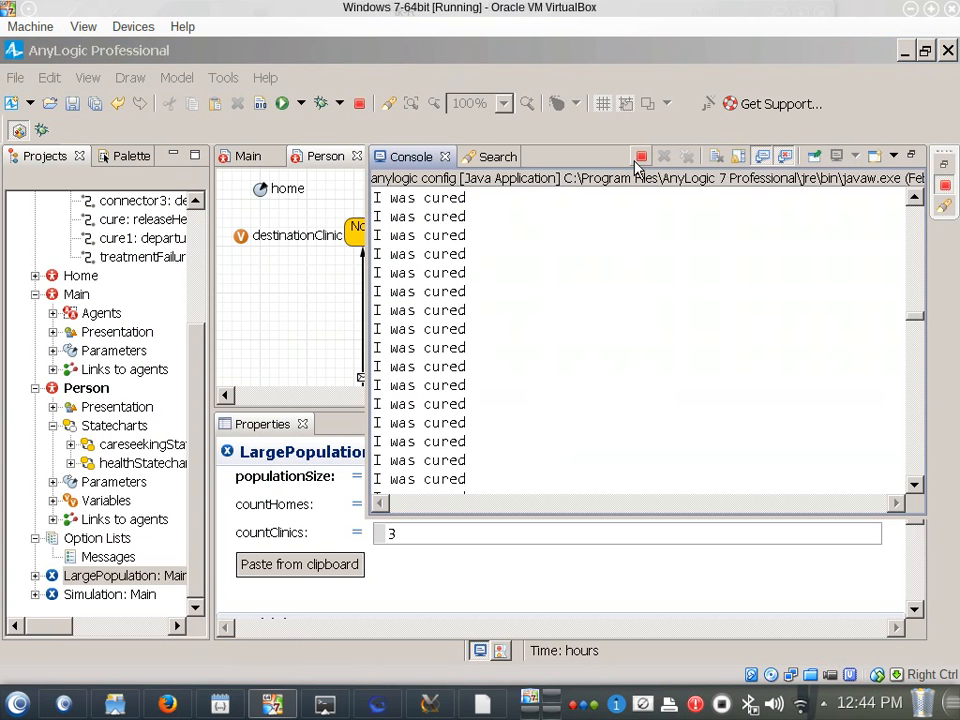
# Bring the running LargePopulation simulation window back in front of the console output.
pyautogui.click(641, 157)
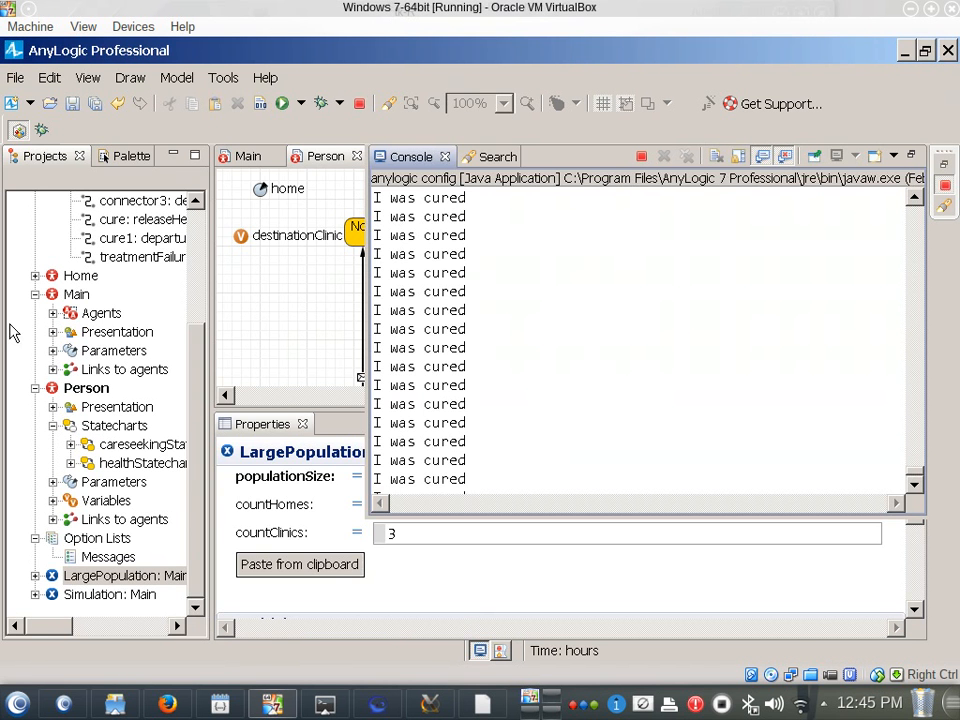
pyautogui.press('super')
pyautogui.press('Escape')
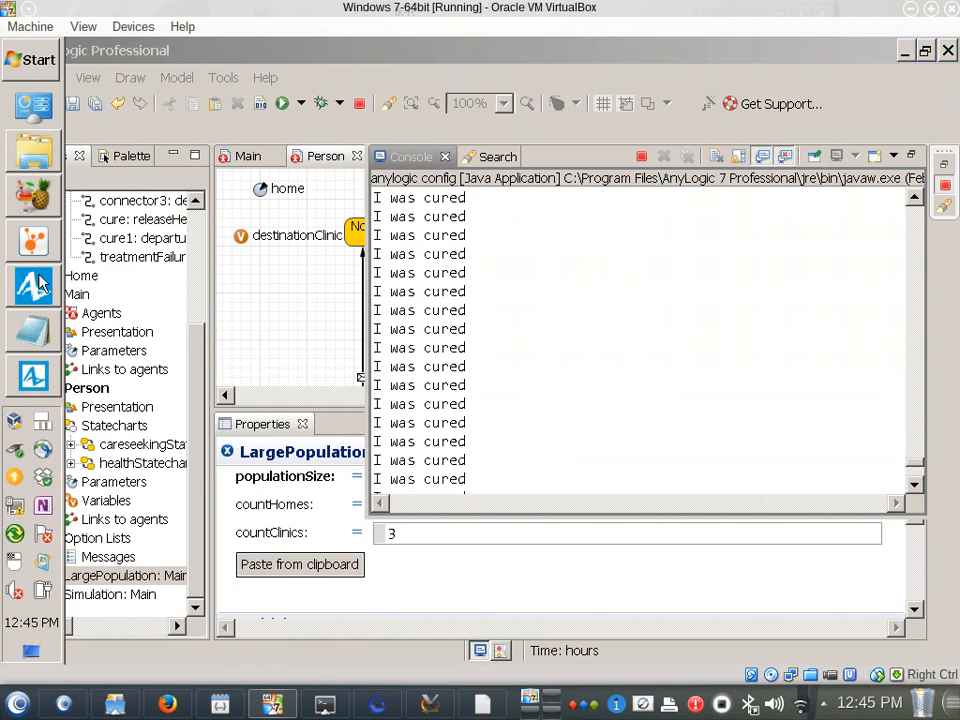
pyautogui.click(50, 380)
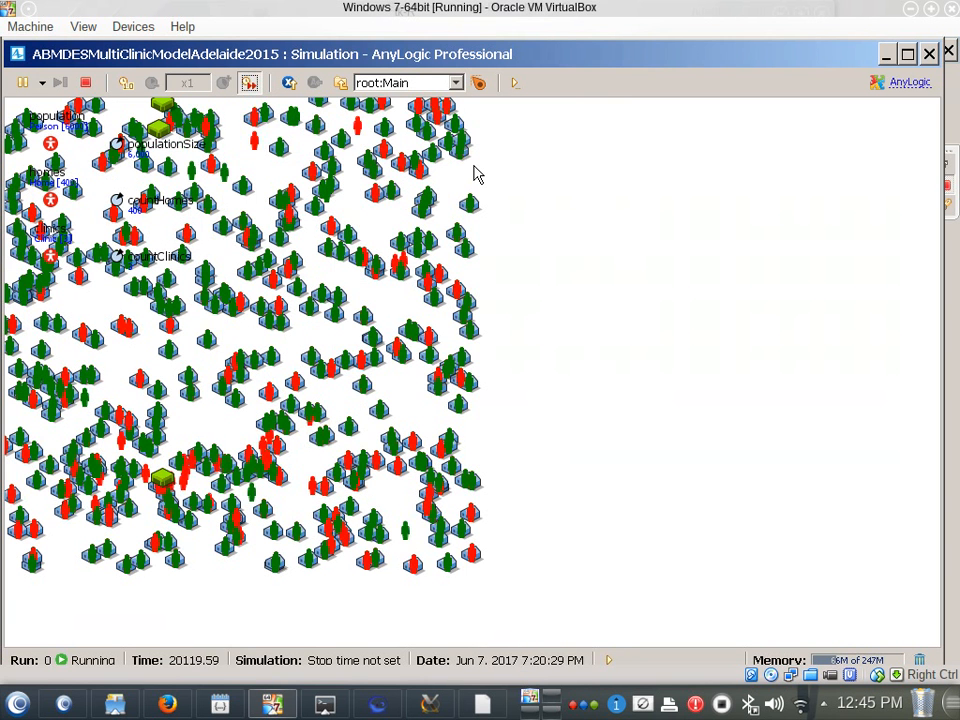
# Show the process flow of the first clinic in the running LargePopulation simulation.
pyautogui.click(455, 83)
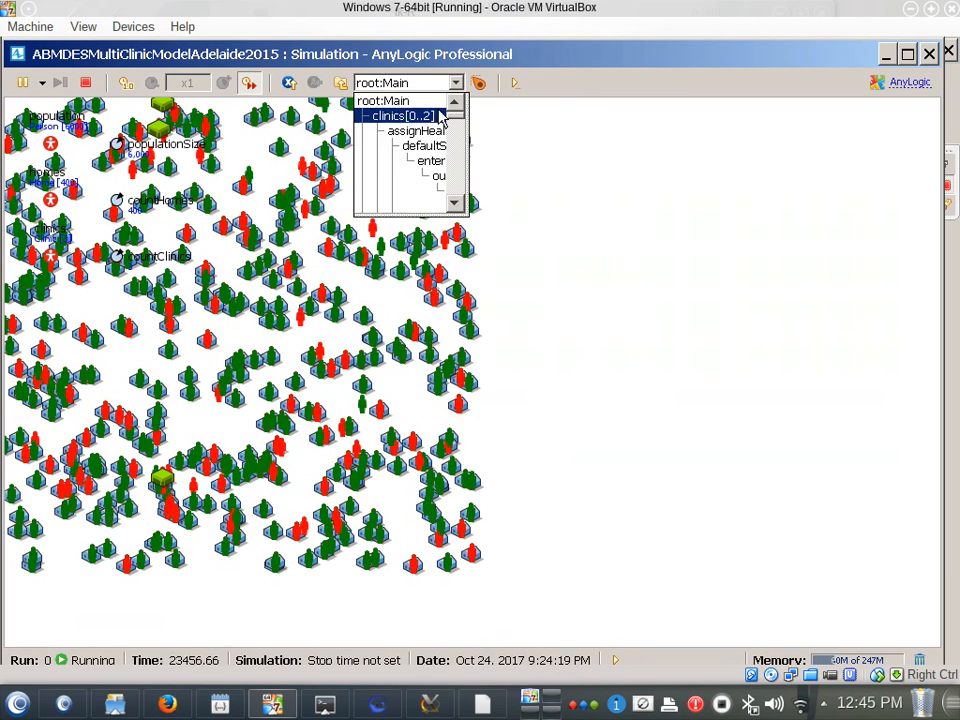
pyautogui.click(439, 116)
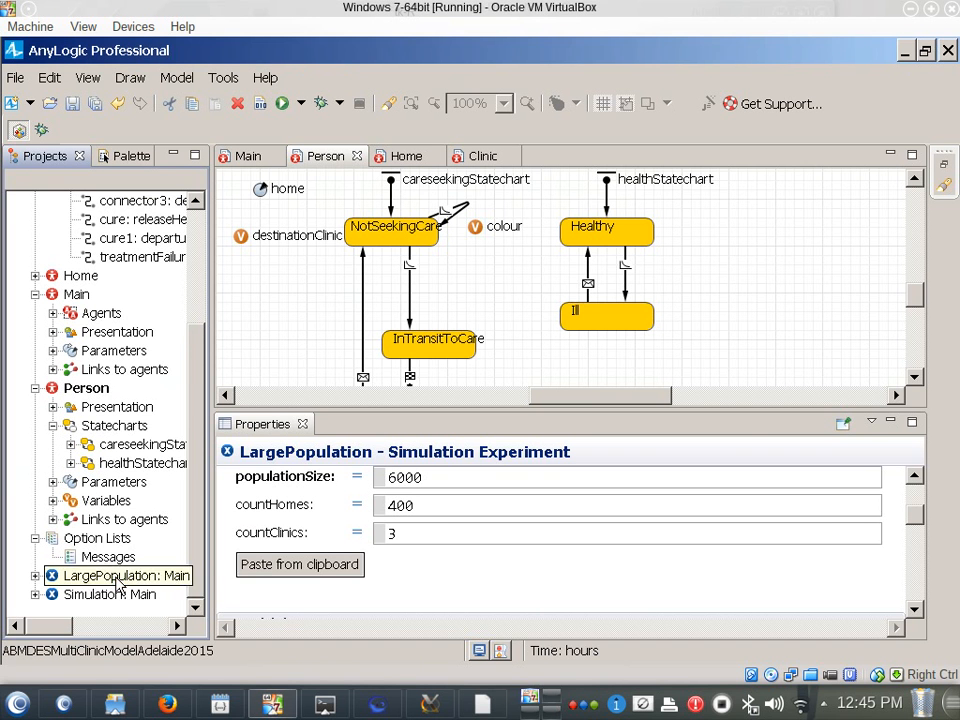
# Run the LargePopulation experiment again and switch it to maximum-speed virtual time.
pyautogui.rightClick(117, 585)
pyautogui.click(189, 542)
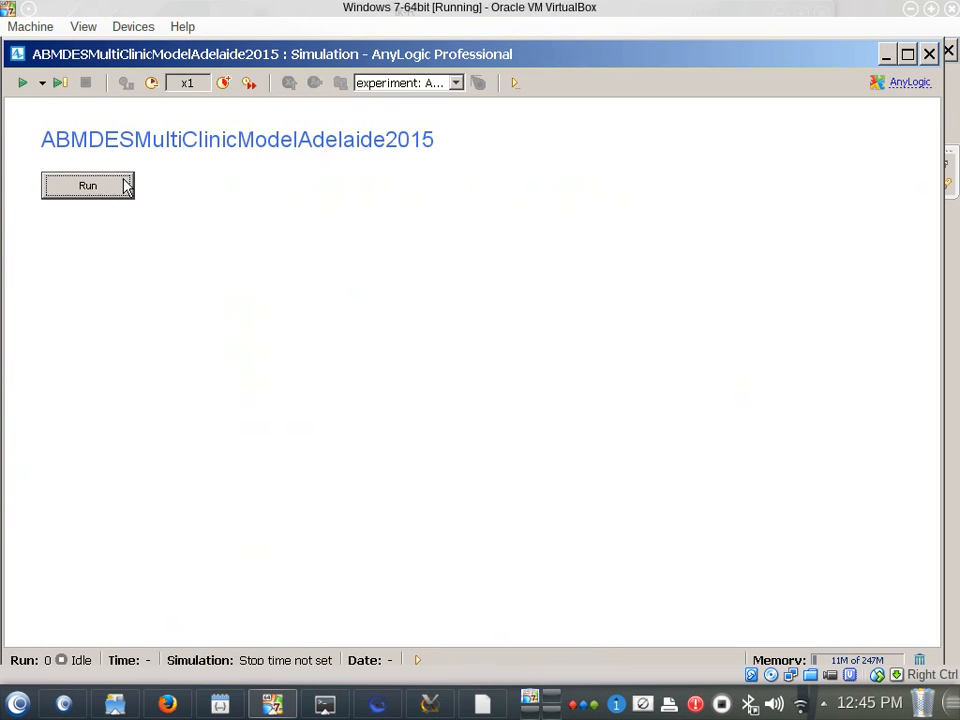
pyautogui.click(125, 186)
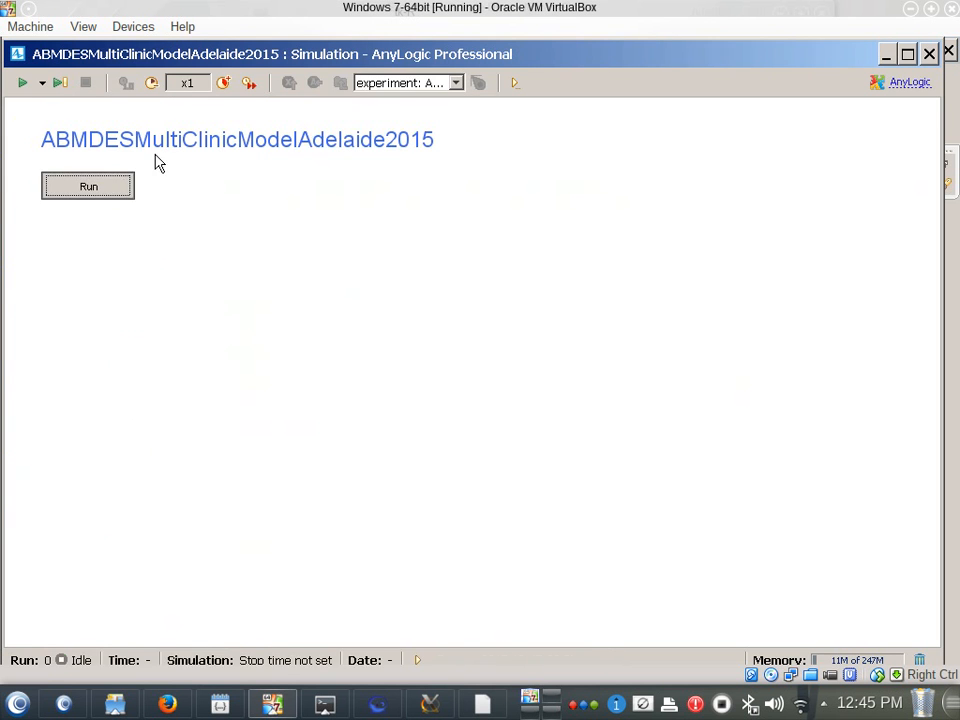
pyautogui.click(250, 86)
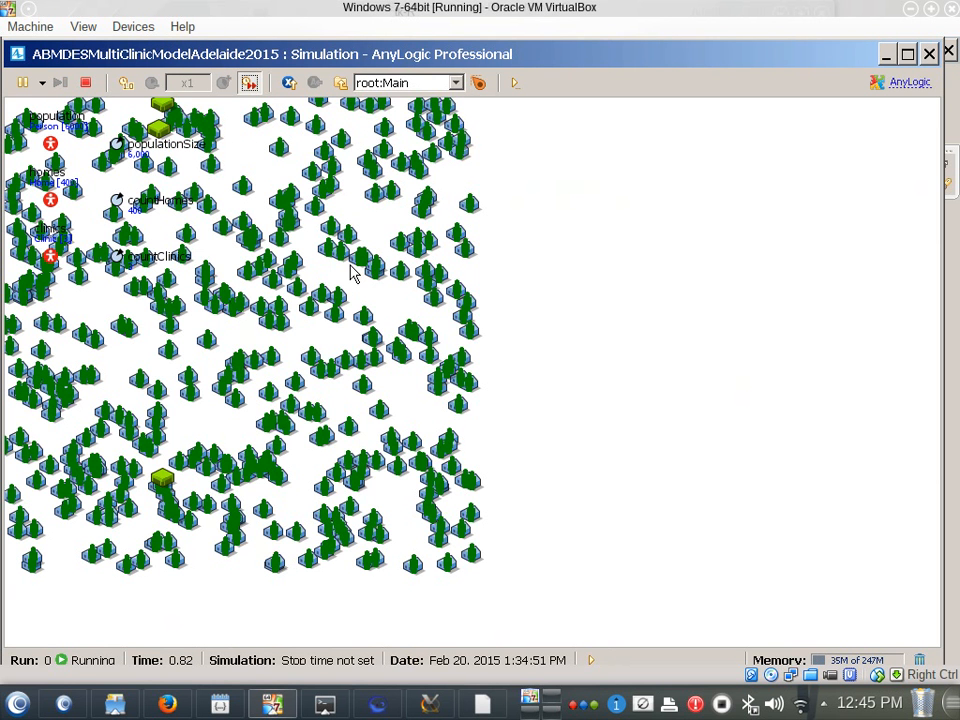
# Inspect the care-seeking and health statecharts of population members 0 and 1 in the running simulation.
pyautogui.click(433, 88)
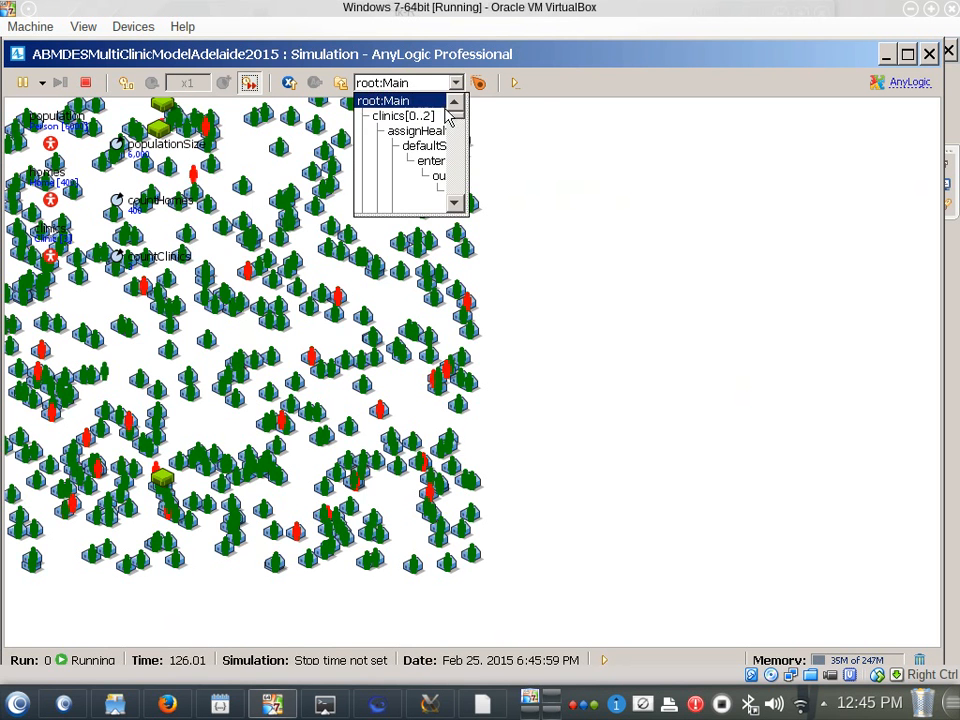
pyautogui.click(456, 205)
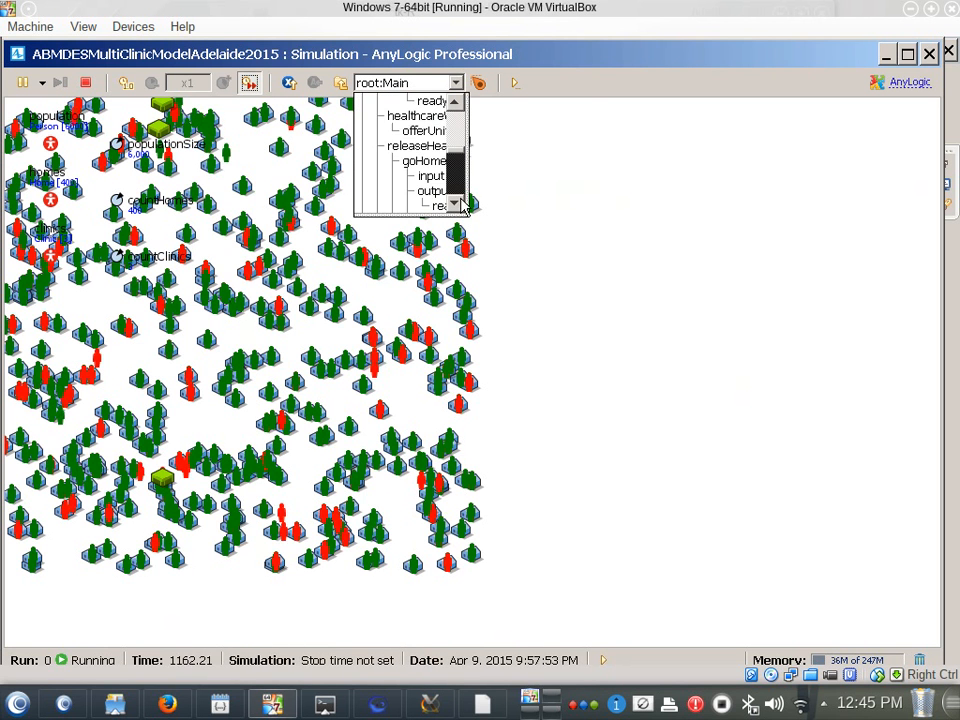
pyautogui.moveTo(458, 169); pyautogui.dragTo(454, 205)
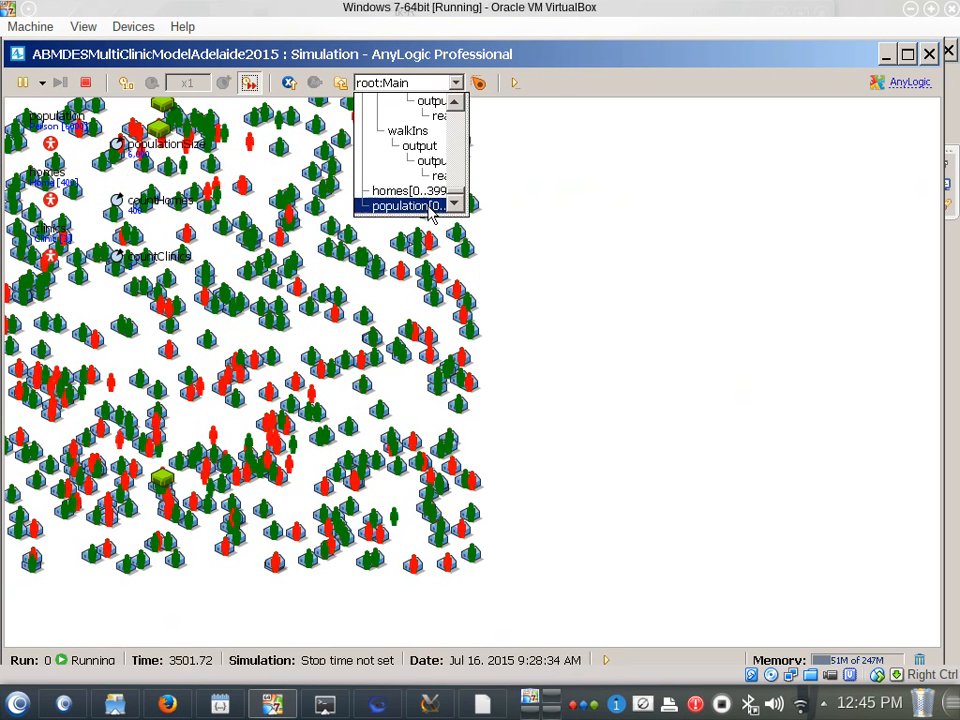
pyautogui.click(430, 206)
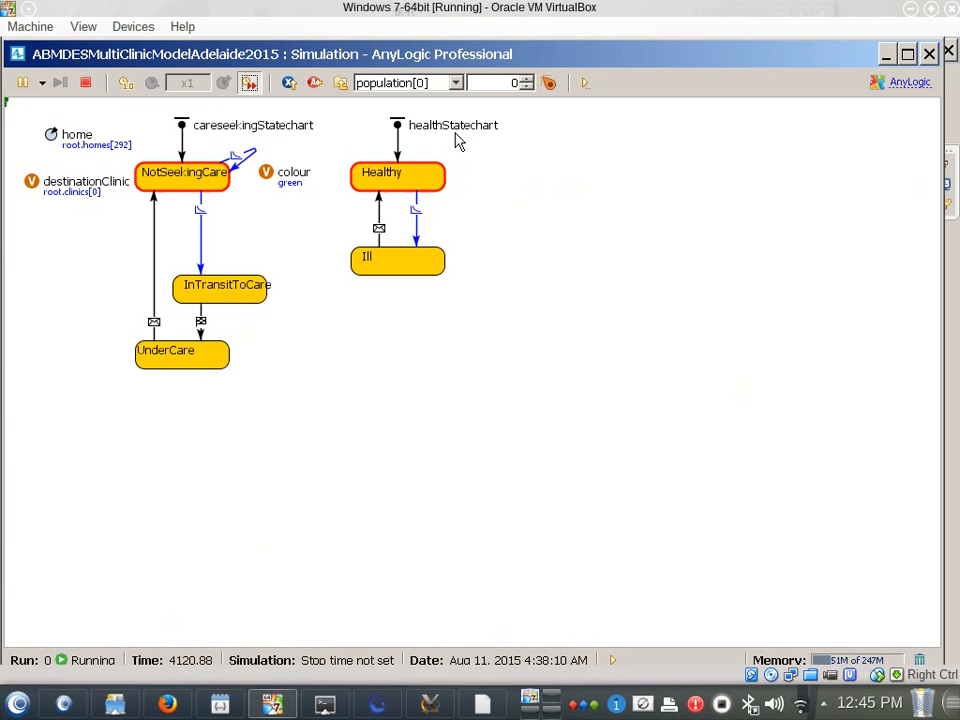
pyautogui.click(525, 81)
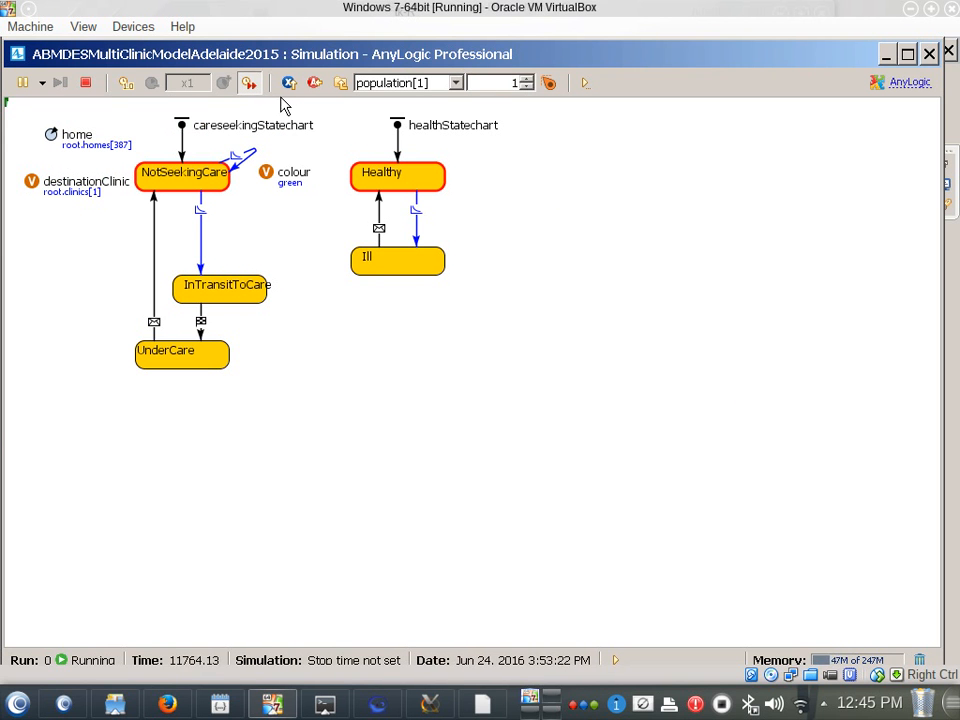
# Go back up to the Main view, examine the process flow of clinics[0], and close the simulation window.
pyautogui.click(341, 83)
pyautogui.rightClick(206, 224)
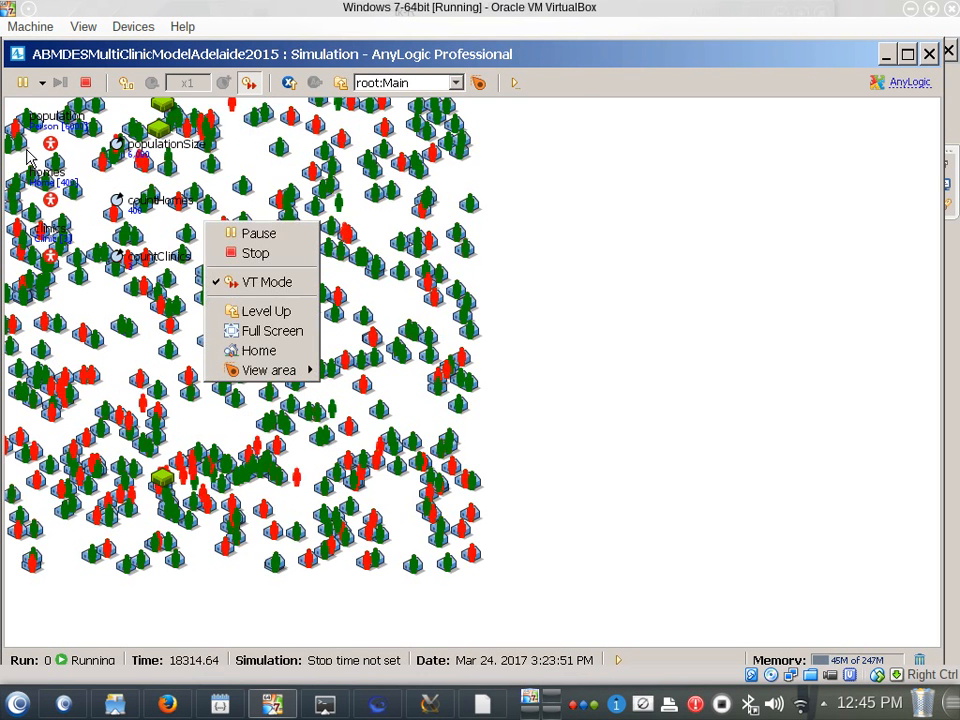
pyautogui.click(473, 143)
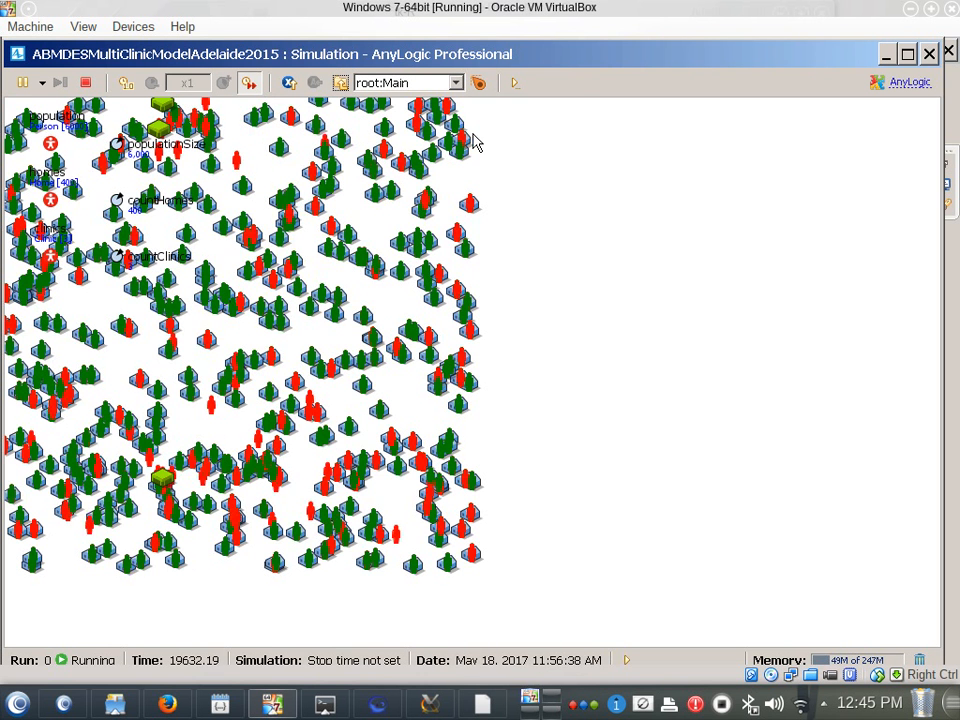
pyautogui.click(405, 83)
pyautogui.click(407, 117)
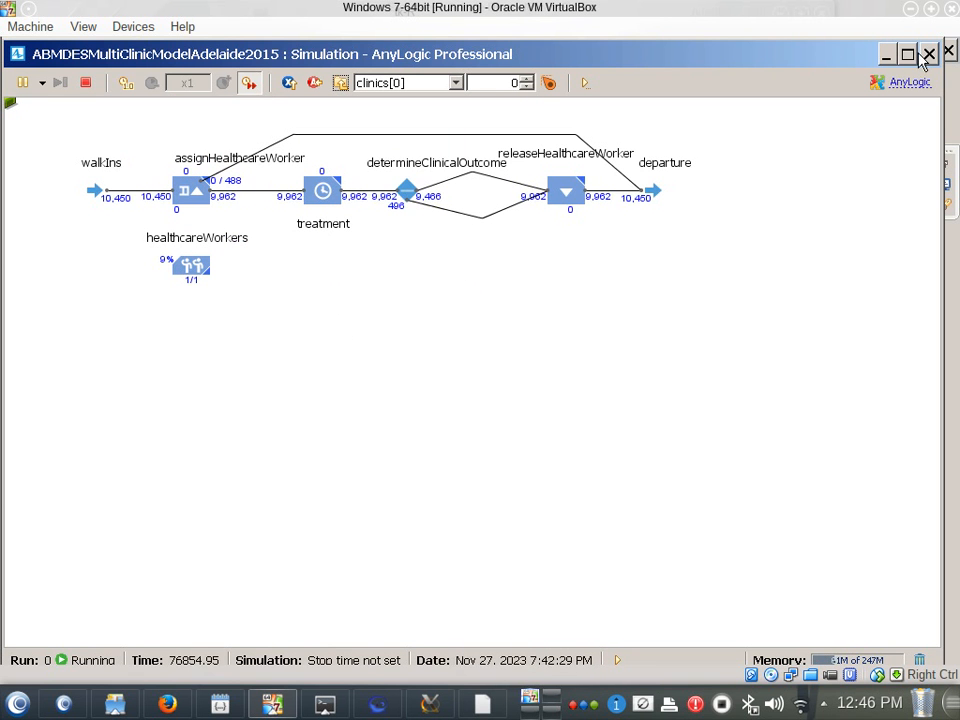
pyautogui.click(929, 54)
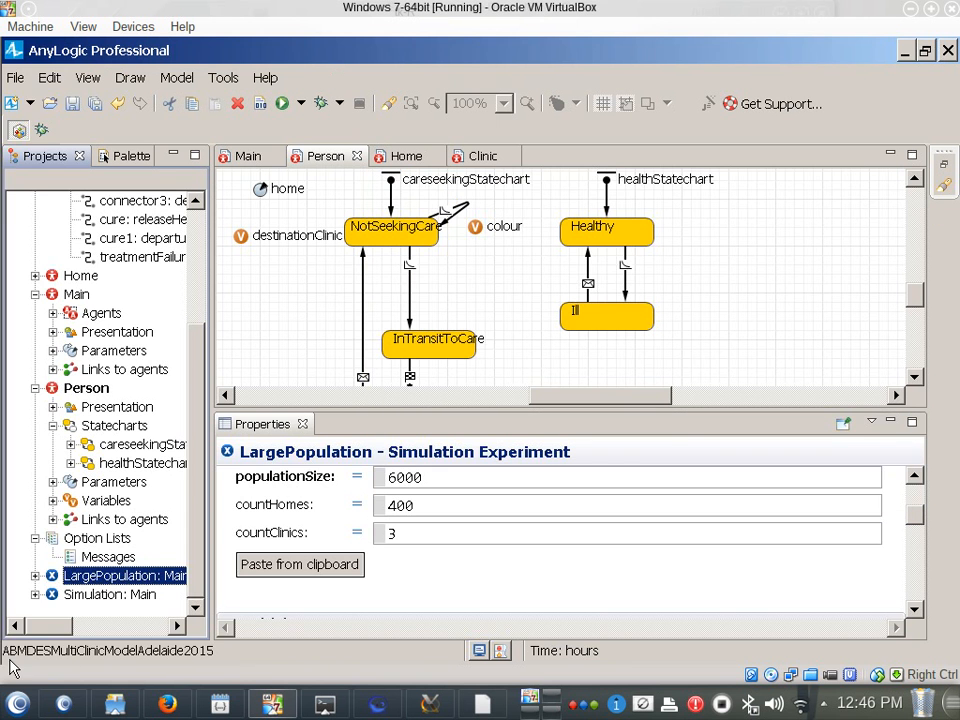
# Run the baseline Simulation experiment with a population of 1200 in maximum-speed virtual time.
pyautogui.click(98, 596)
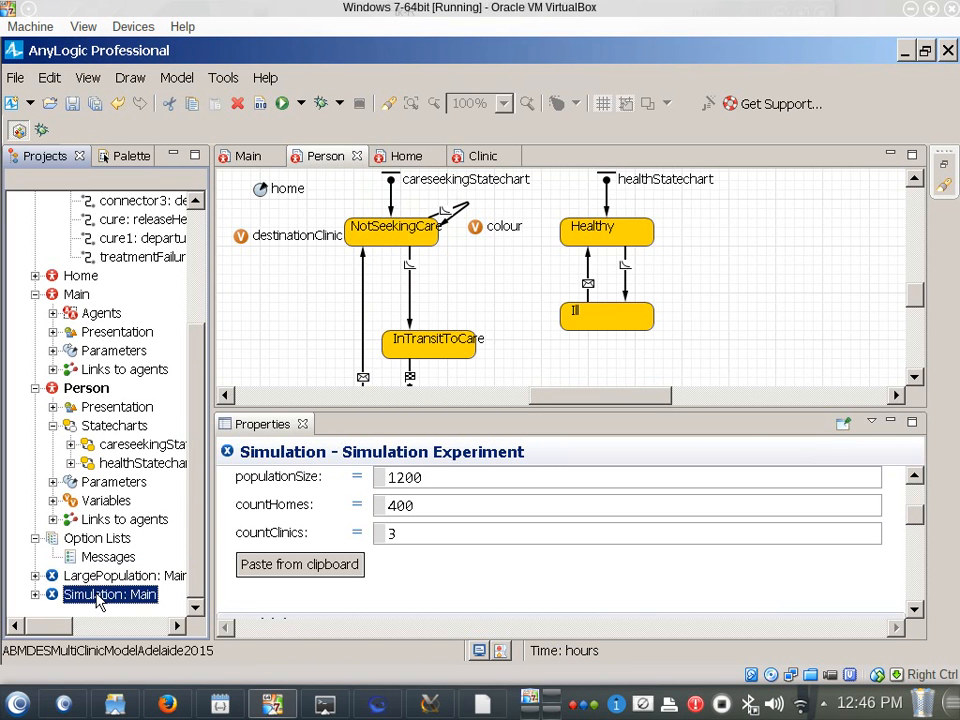
pyautogui.rightClick(98, 598)
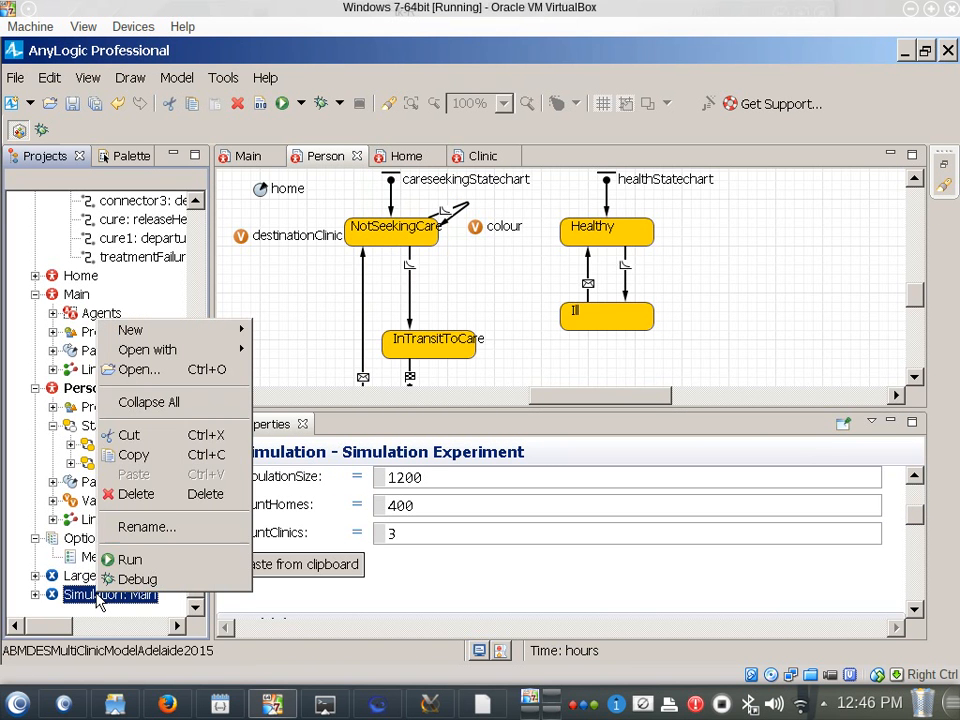
pyautogui.click(150, 560)
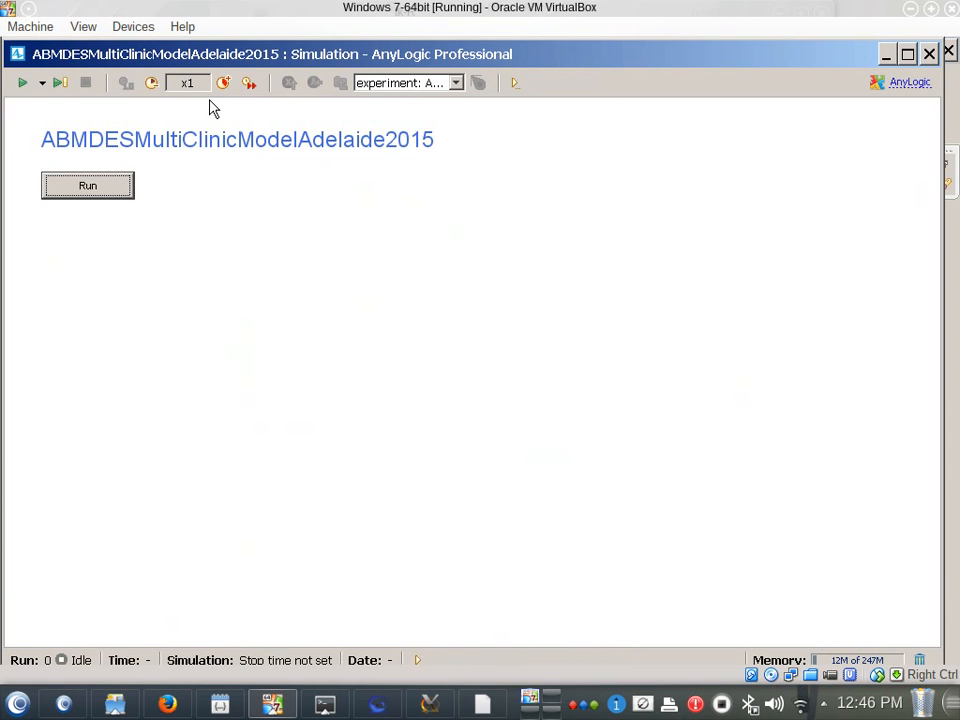
pyautogui.click(248, 84)
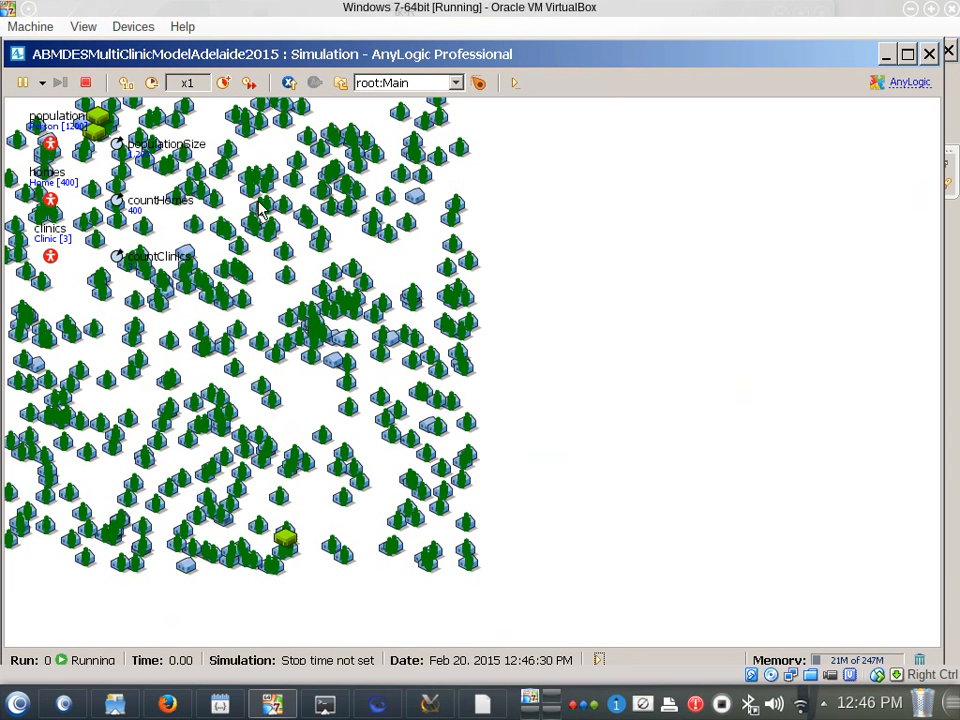
# Compare patient flow and healthcare worker utilization across clinics 0, 1 and 2 in the baseline run.
pyautogui.click(388, 86)
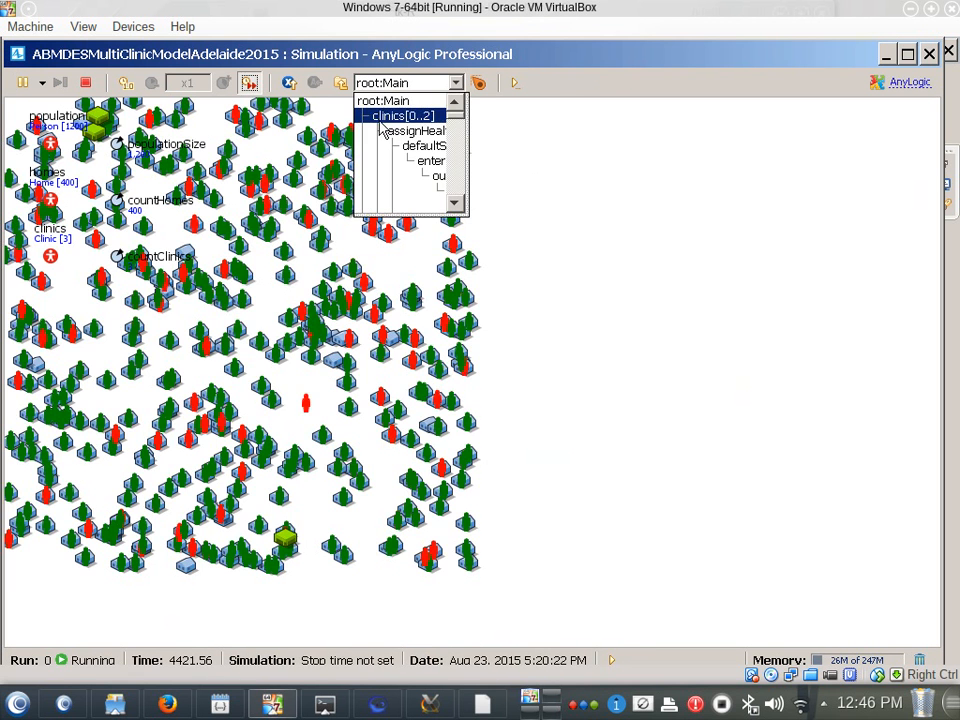
pyautogui.click(383, 120)
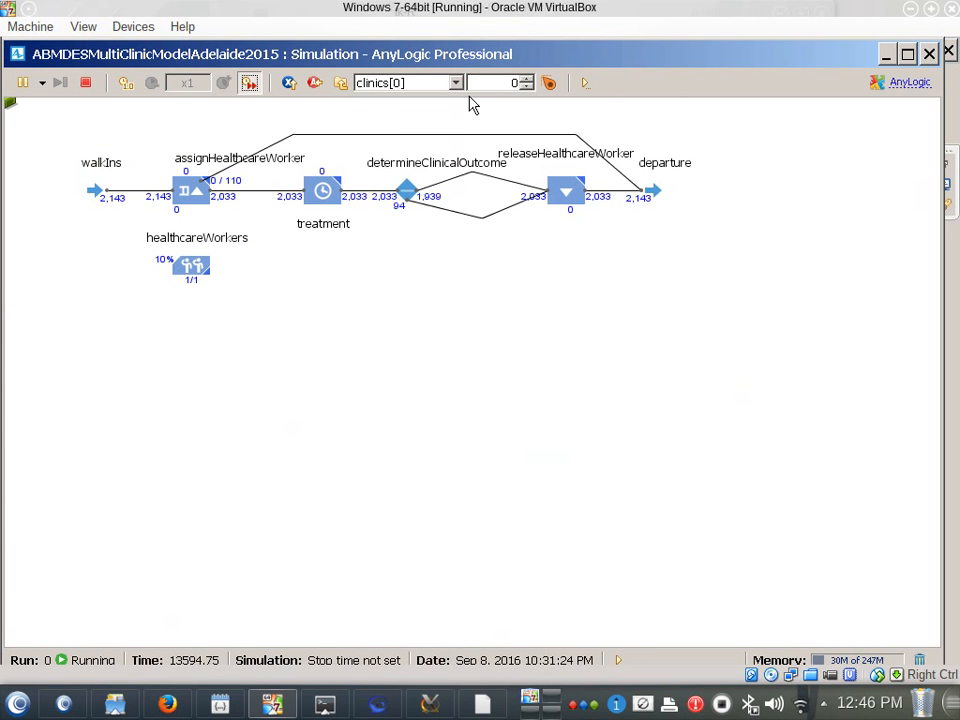
pyautogui.click(532, 80)
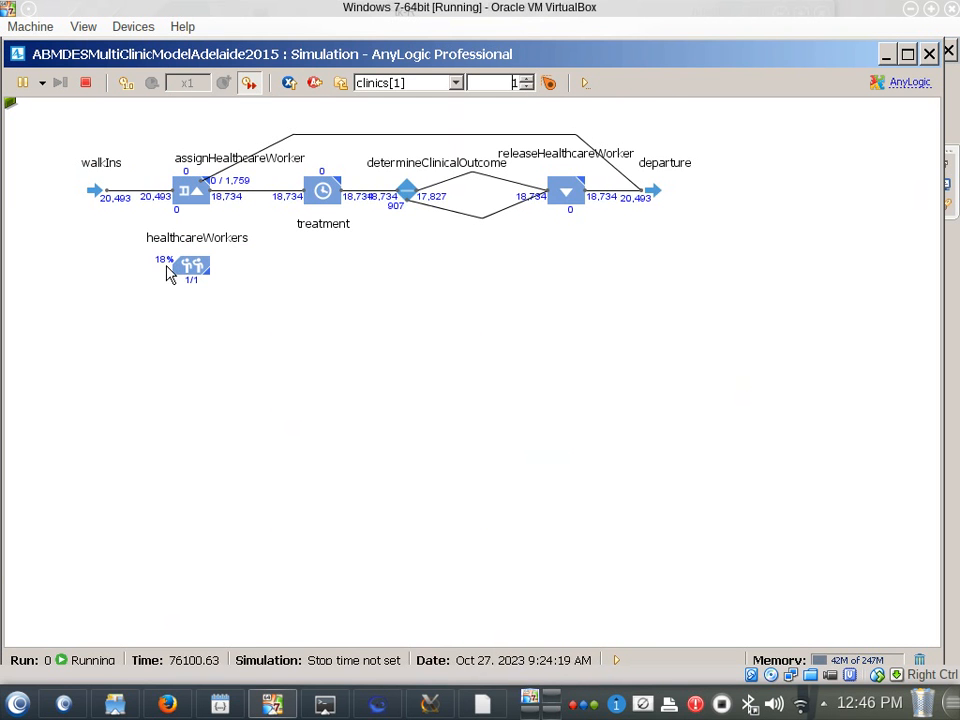
pyautogui.click(526, 78)
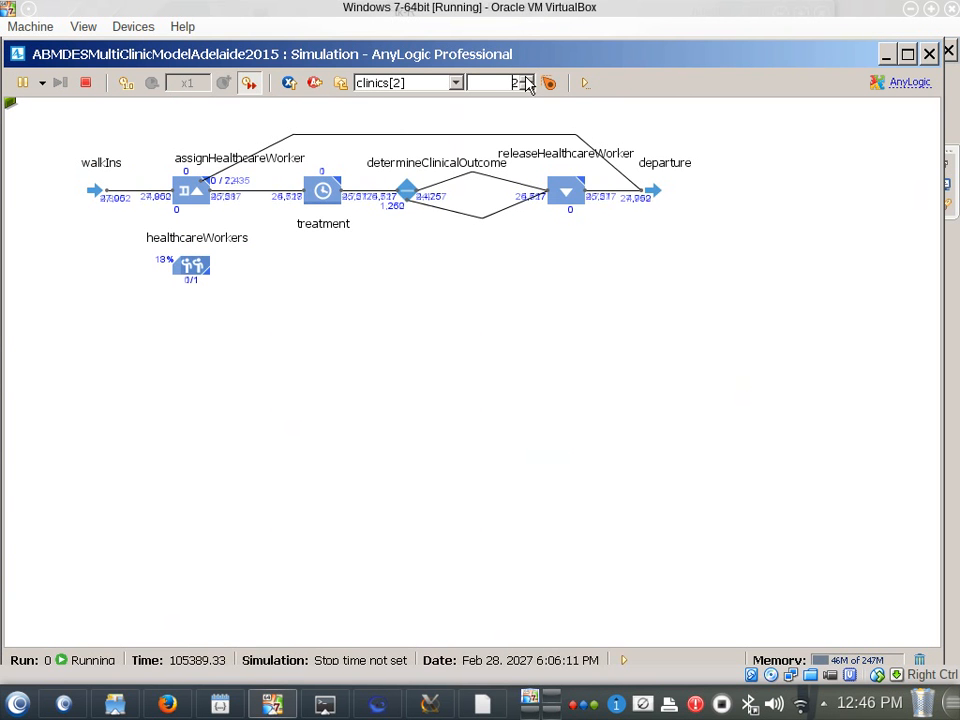
# Return to the Main view and recheck the process flows of clinics 0 and 1.
pyautogui.click(341, 84)
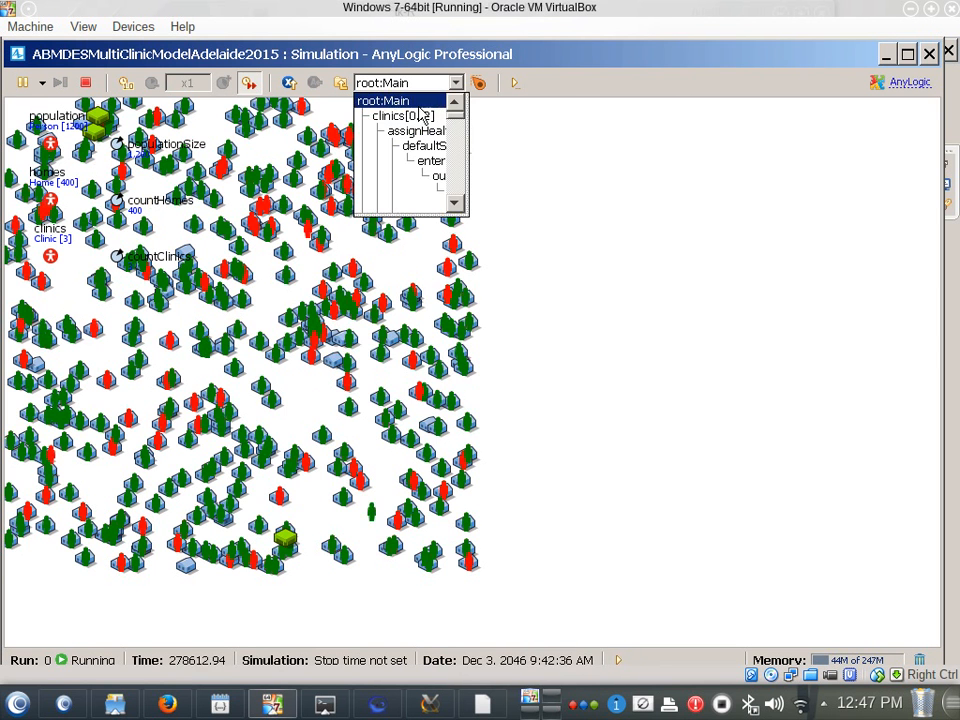
pyautogui.click(420, 116)
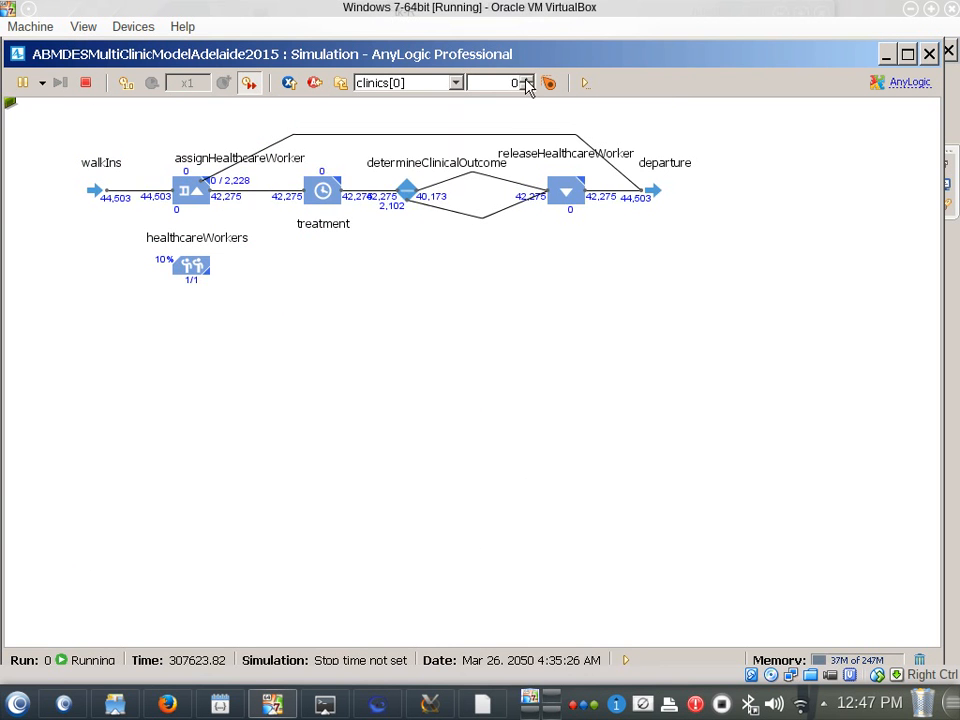
pyautogui.click(526, 80)
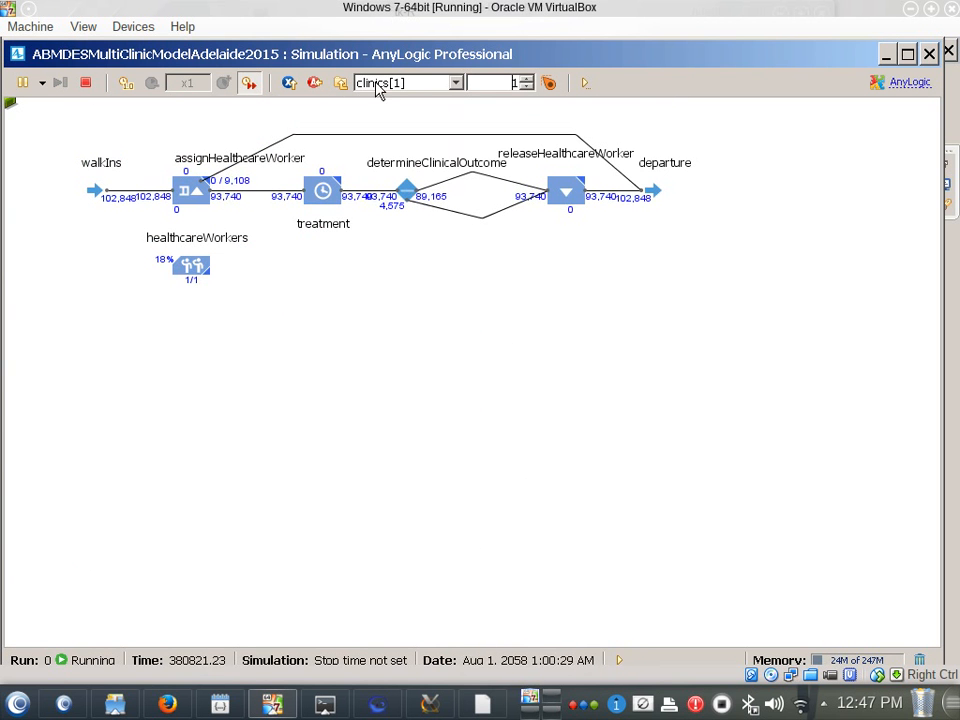
# Examine the clinic locations in the Main view and close the baseline simulation window.
pyautogui.click(339, 82)
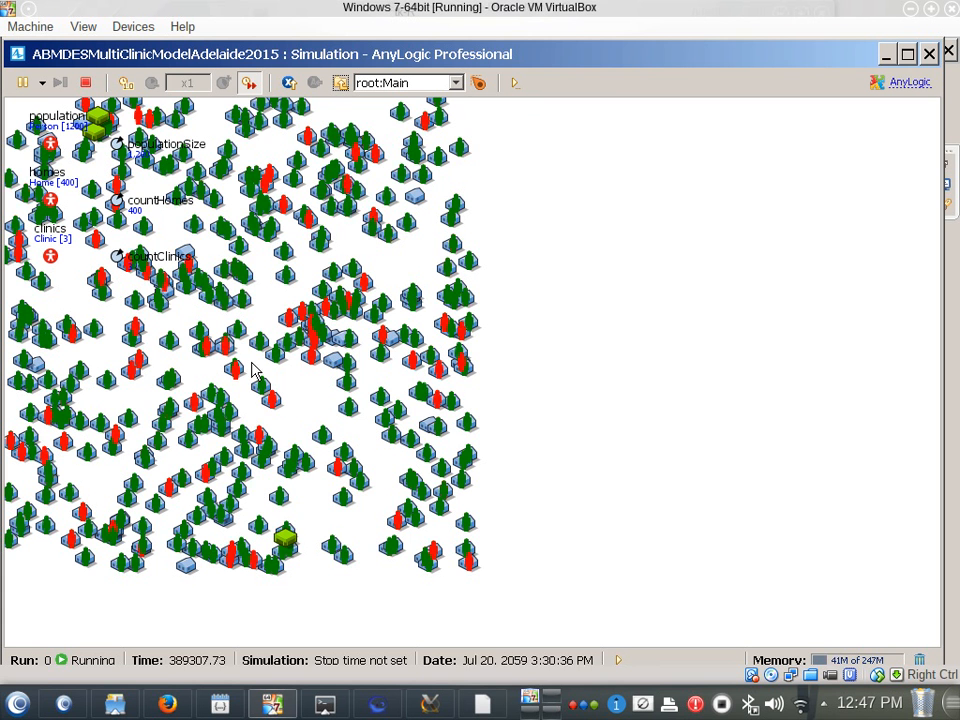
pyautogui.rightClick(284, 540)
pyautogui.press('Escape')
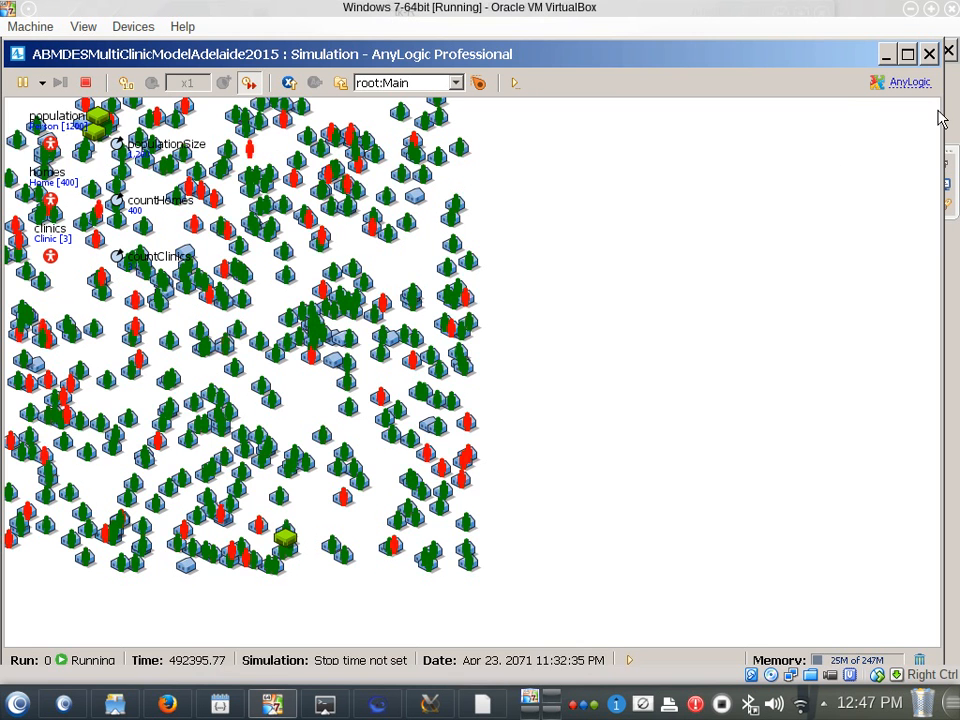
pyautogui.click(932, 56)
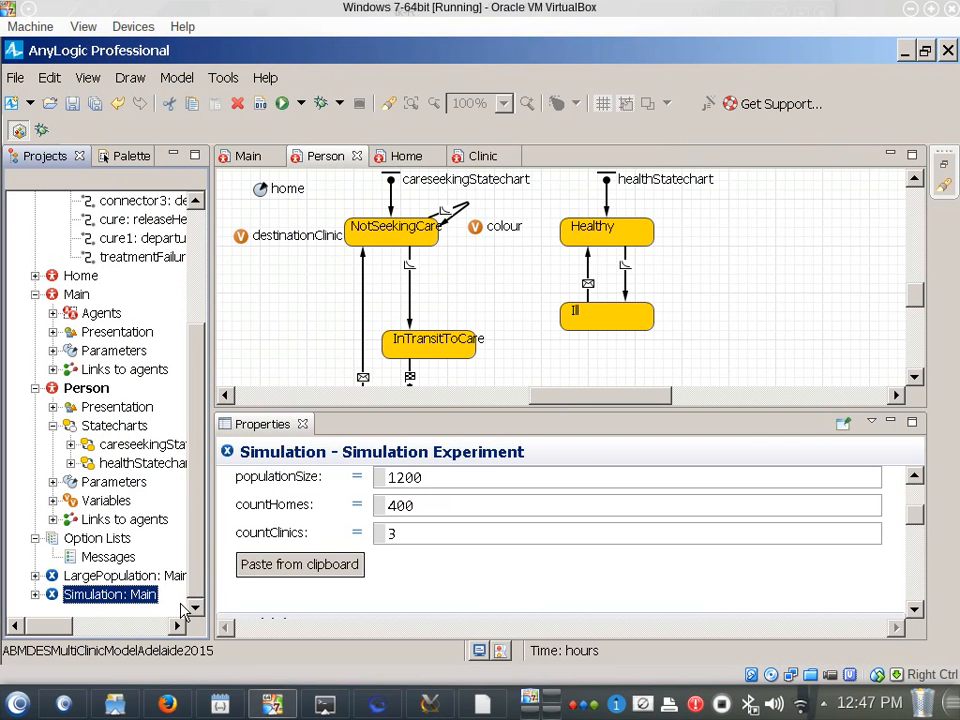
pyautogui.click(86, 389)
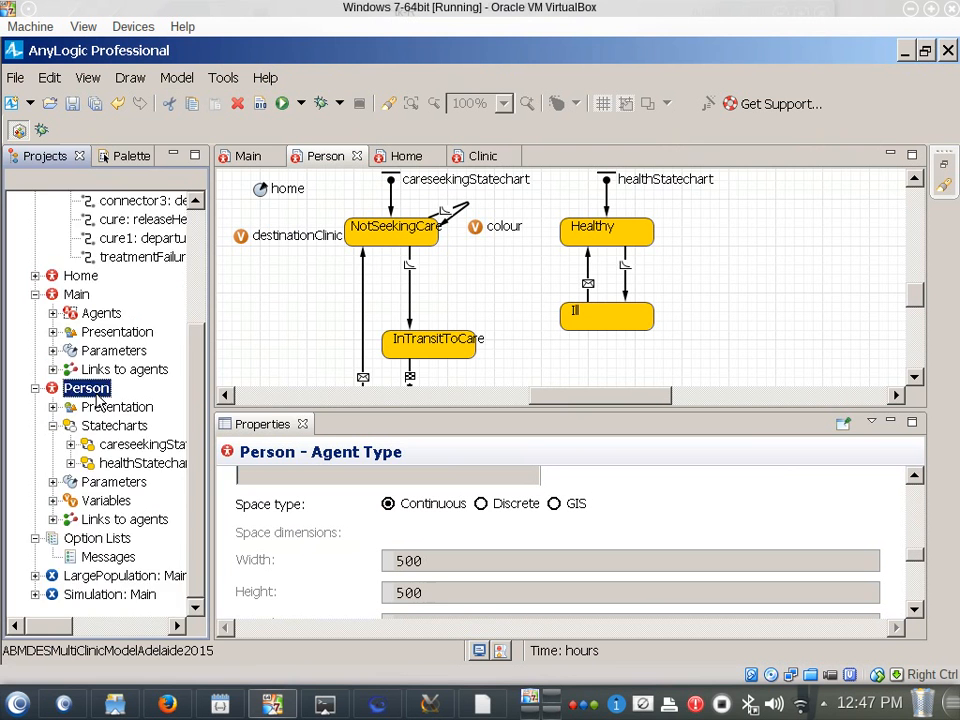
pyautogui.scroll(3, 96, 396)
pyautogui.scroll(-2, 113, 405)
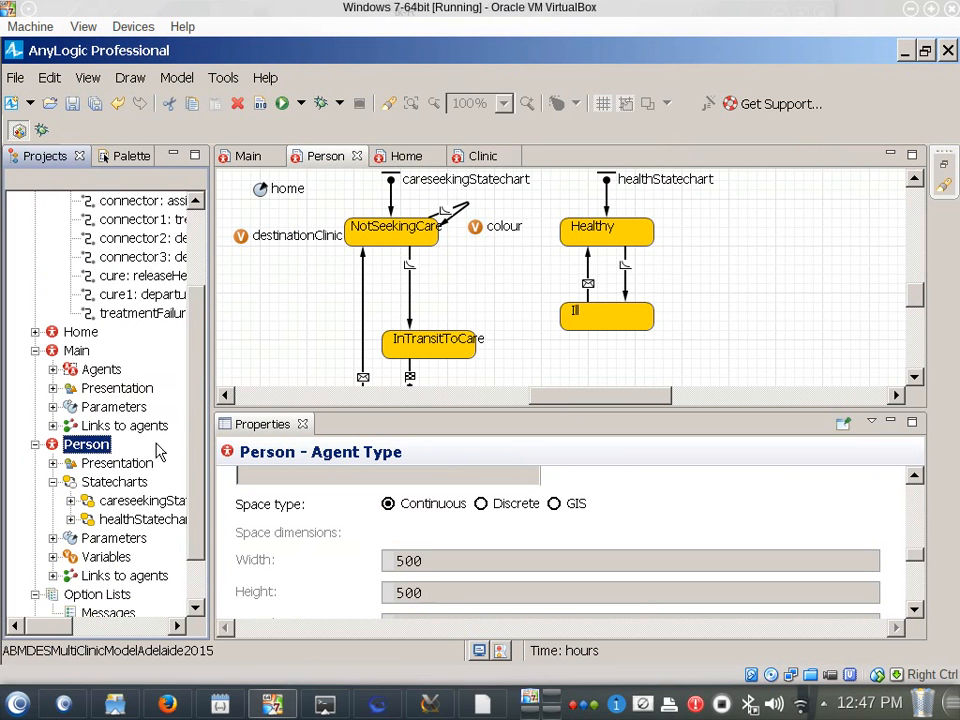
pyautogui.scroll(-1, 156, 450)
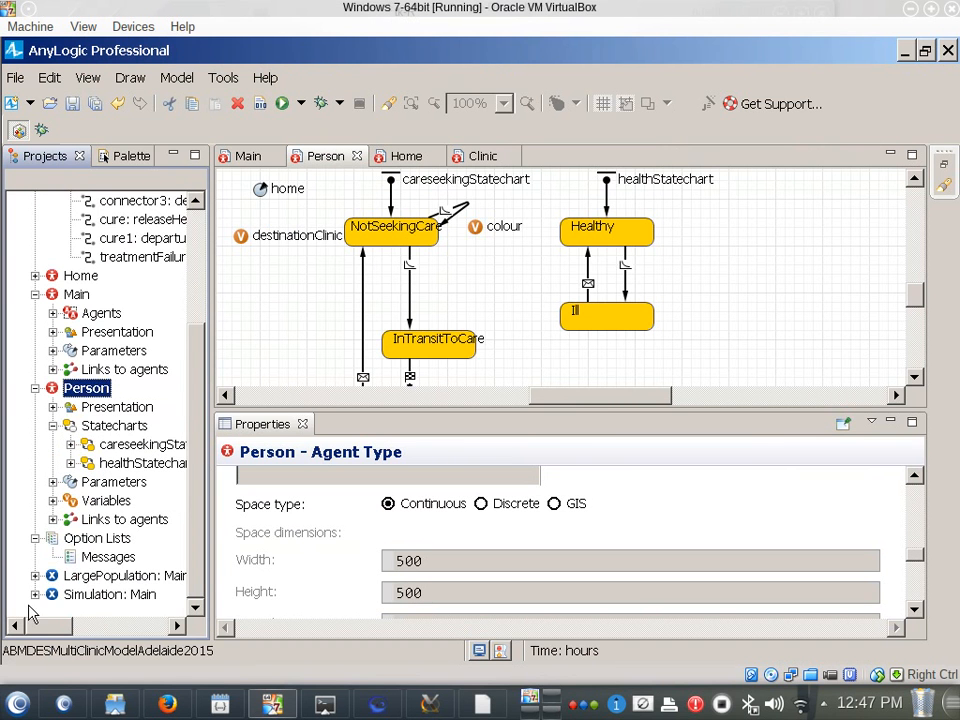
# Add a new Simulation-type experiment named SingleClinic to the model, with Main as its top-level agent.
pyautogui.scroll(3, 128, 430)
pyautogui.rightClick(122, 187)
pyautogui.click(112, 203)
pyautogui.rightClick(112, 203)
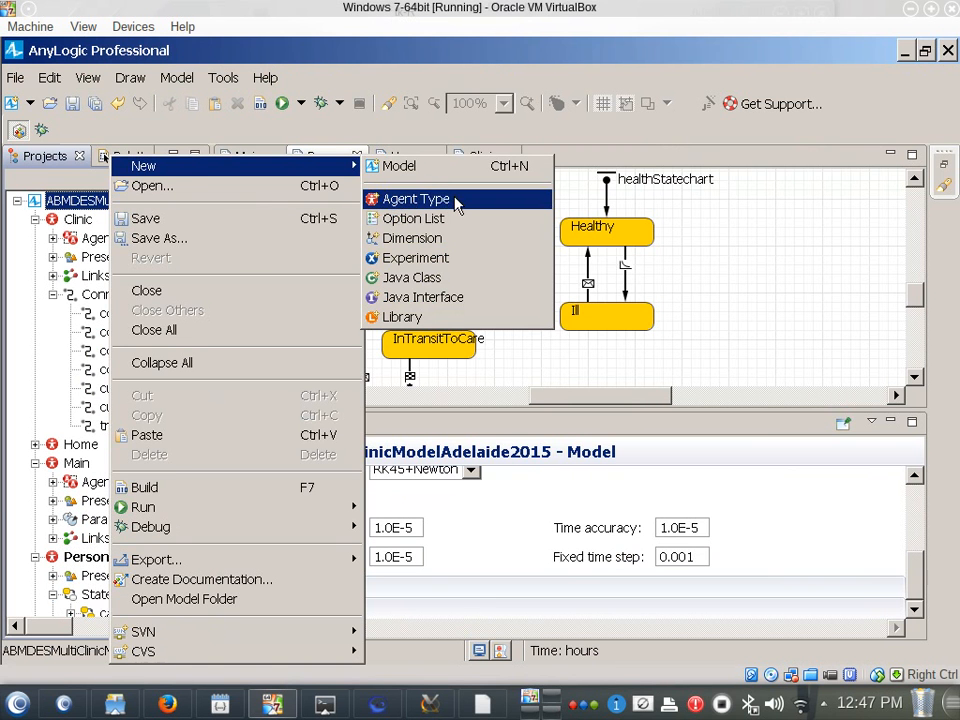
pyautogui.click(407, 258)
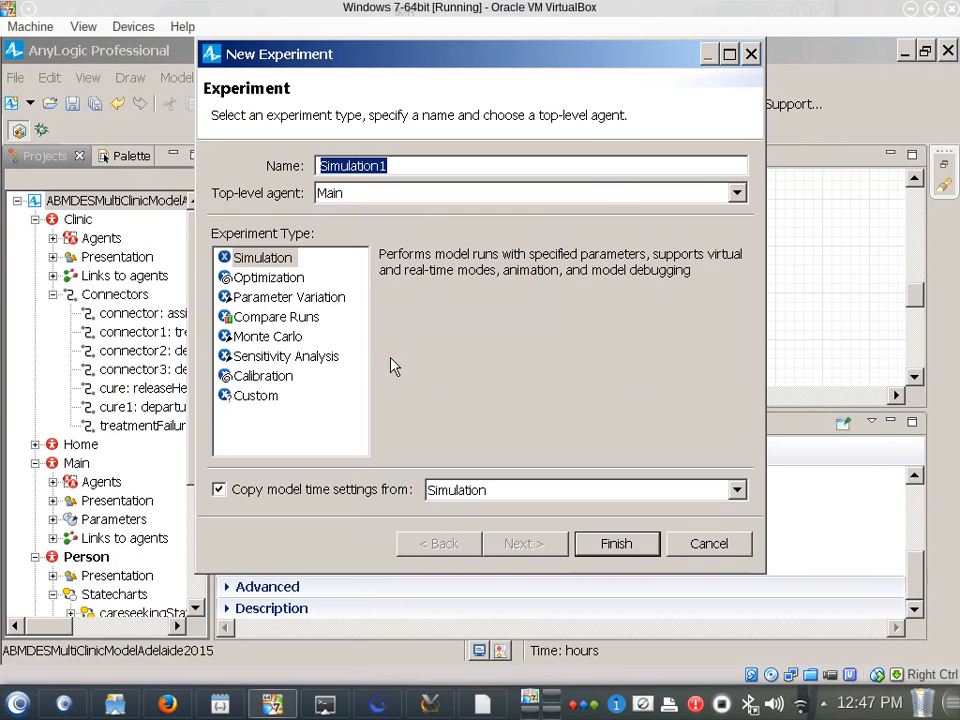
pyautogui.write('Single')
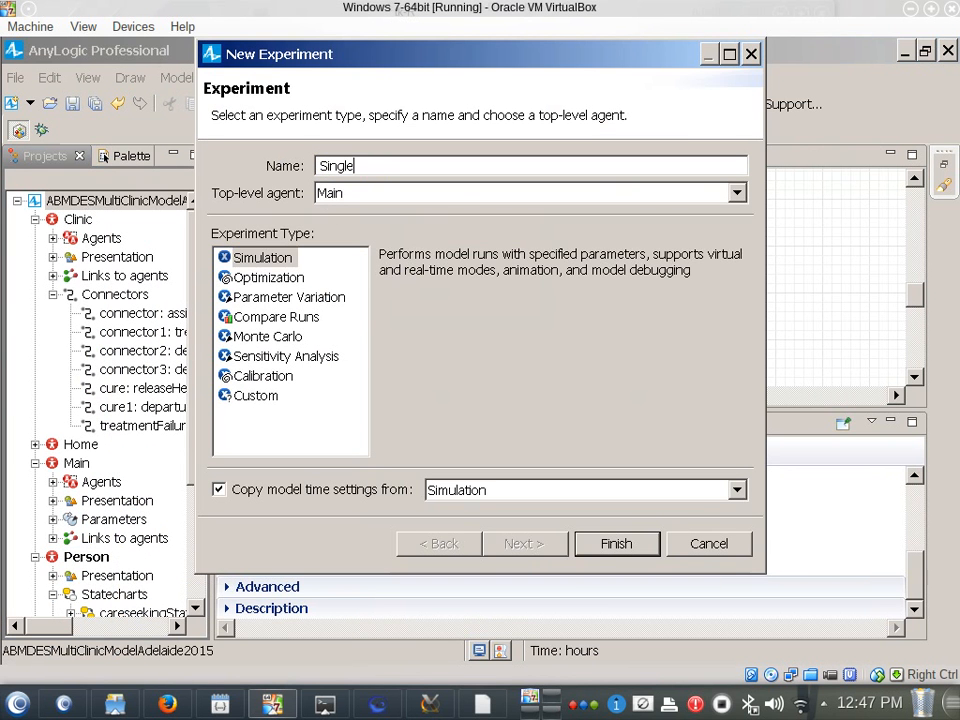
pyautogui.write('Coin')
pyautogui.press('BackSpace')
pyautogui.press('BackSpace')
pyautogui.press('BackSpace')
pyautogui.write('lin')
pyautogui.press('Return')
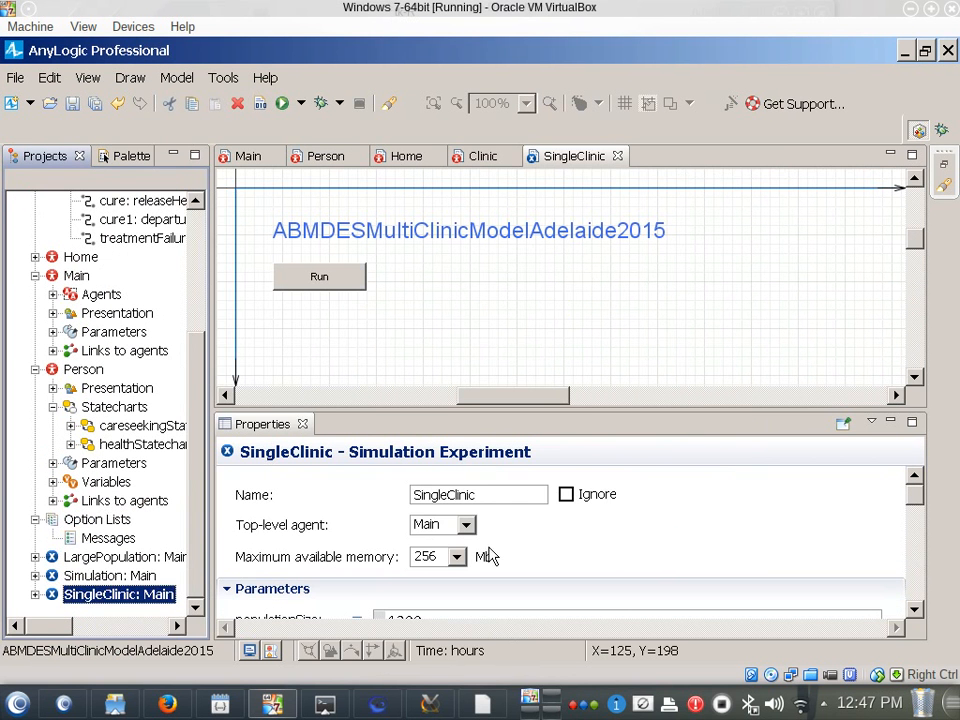
# Set the countClinics parameter of the SingleClinic experiment to 1.
pyautogui.scroll(-2, 565, 546)
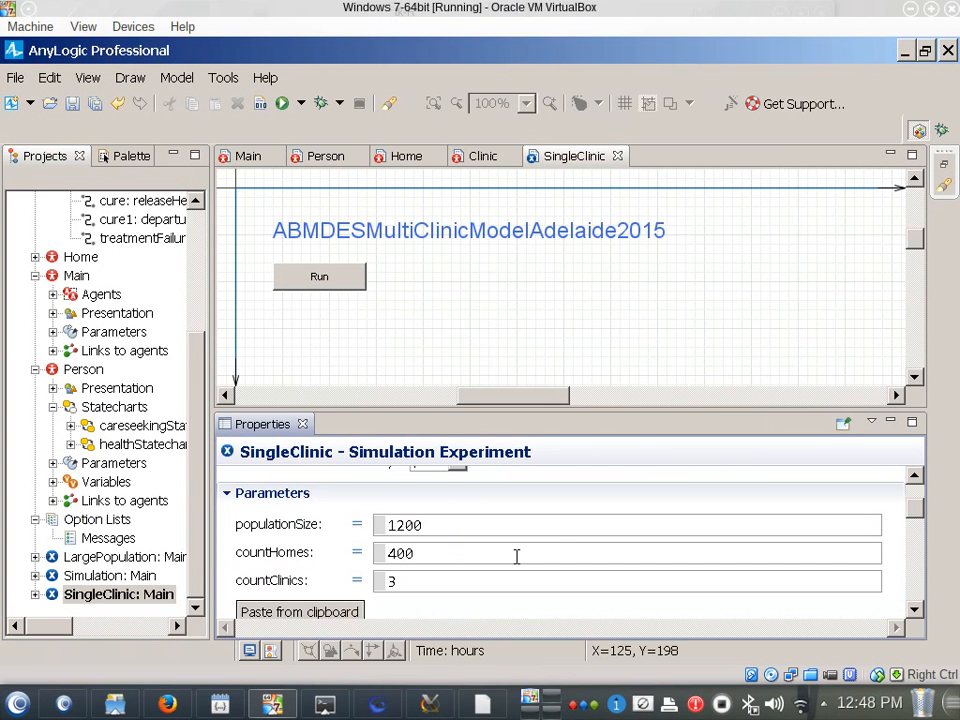
pyautogui.moveTo(433, 525); pyautogui.dragTo(356, 523)
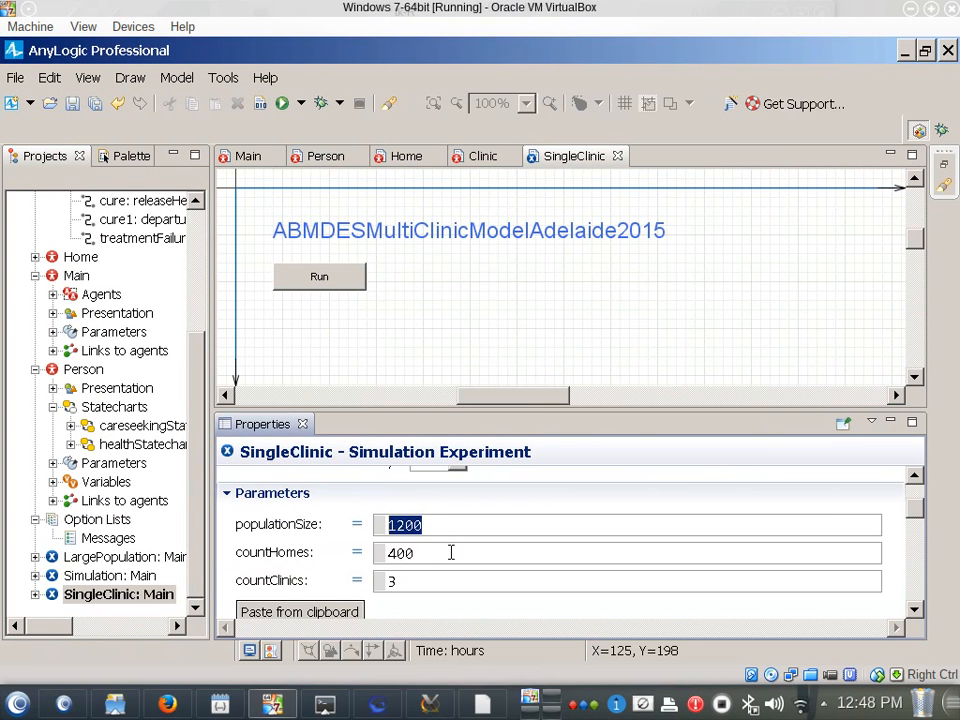
pyautogui.click(413, 580)
pyautogui.moveTo(413, 580); pyautogui.dragTo(294, 585)
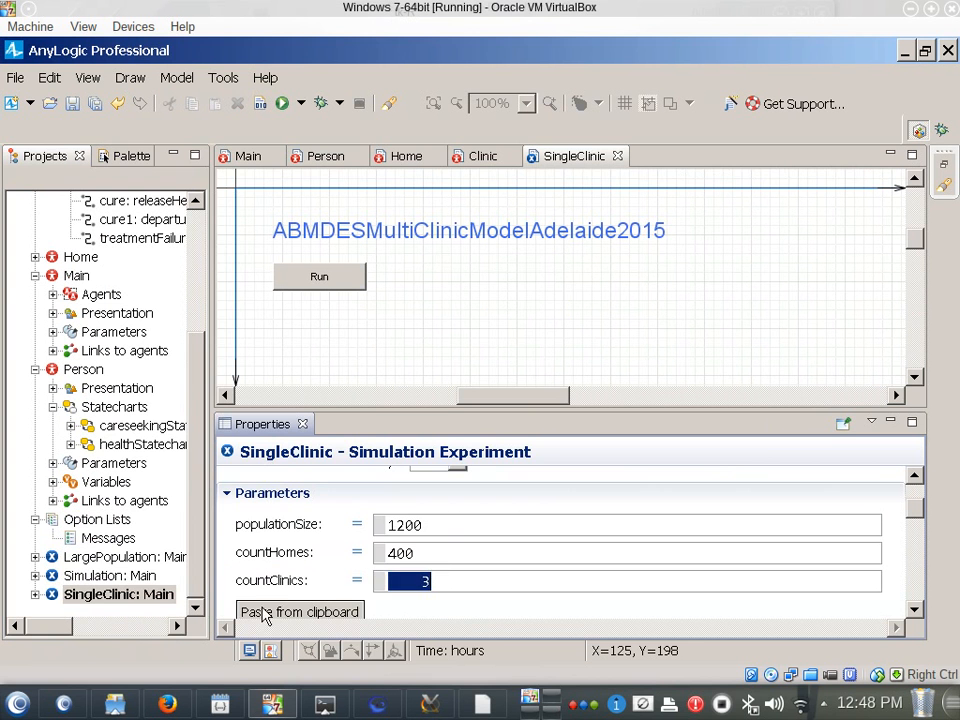
pyautogui.write('1')
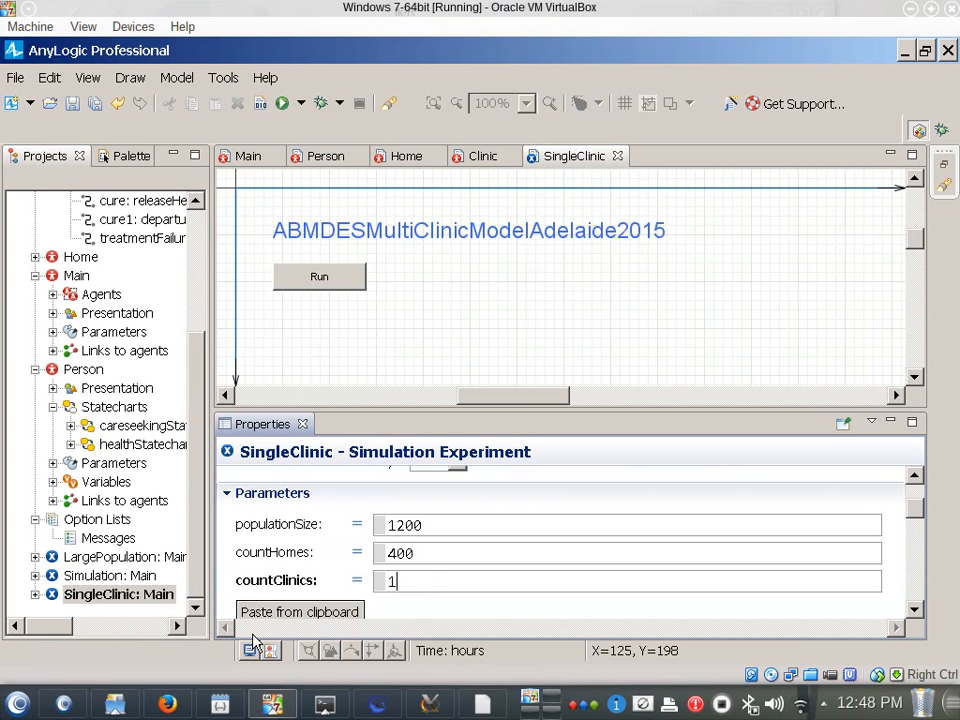
# Run the SingleClinic experiment and switch the simulation to virtual time so it executes as fast as possible.
pyautogui.rightClick(131, 606)
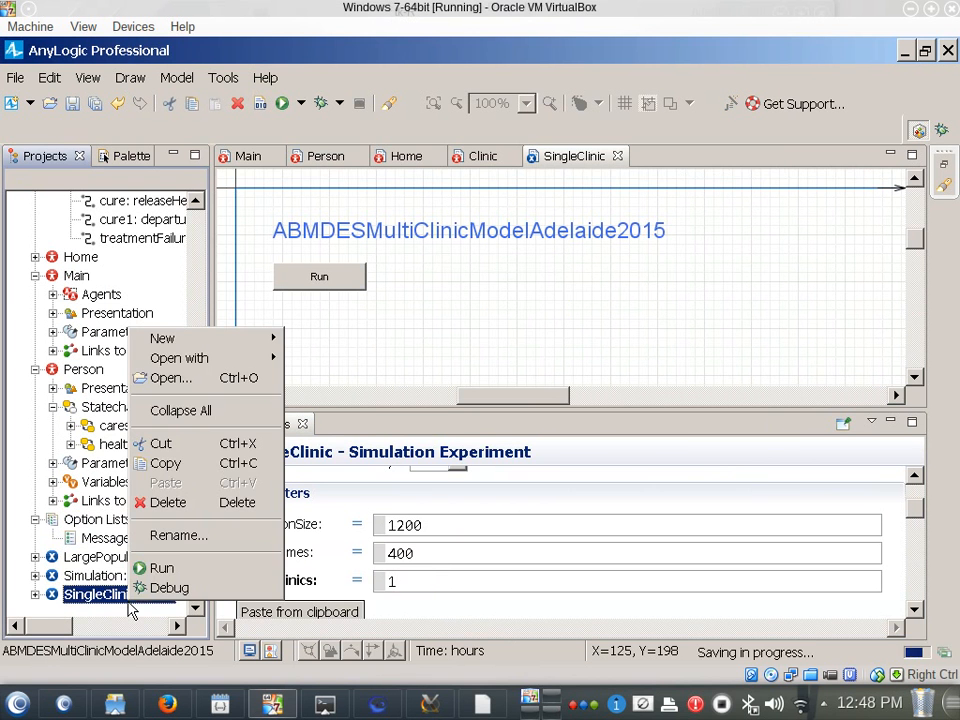
pyautogui.click(180, 569)
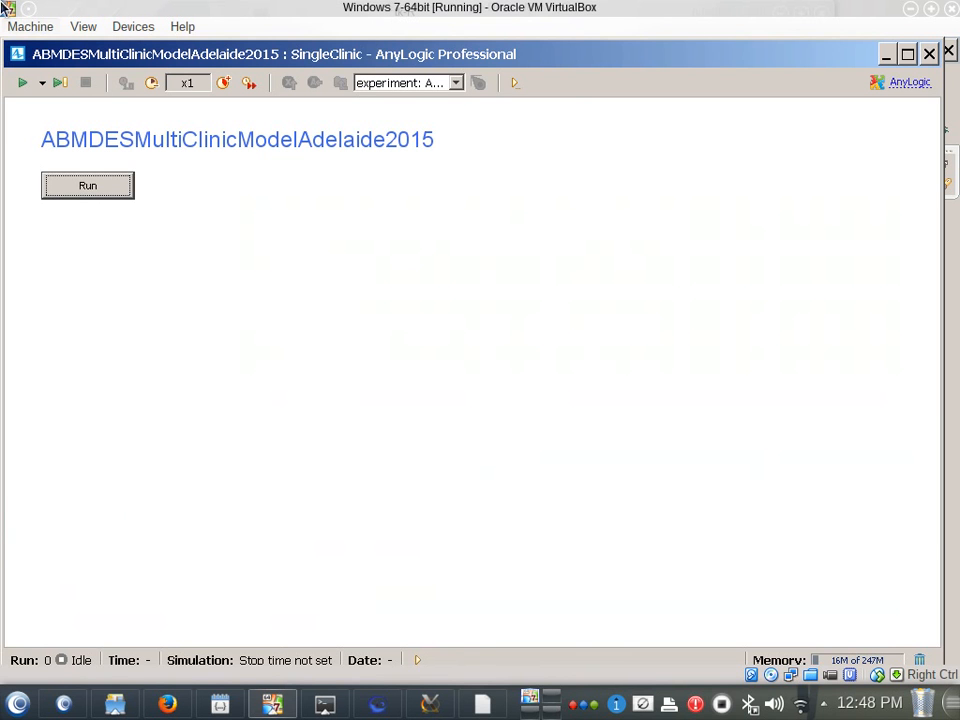
pyautogui.click(120, 184)
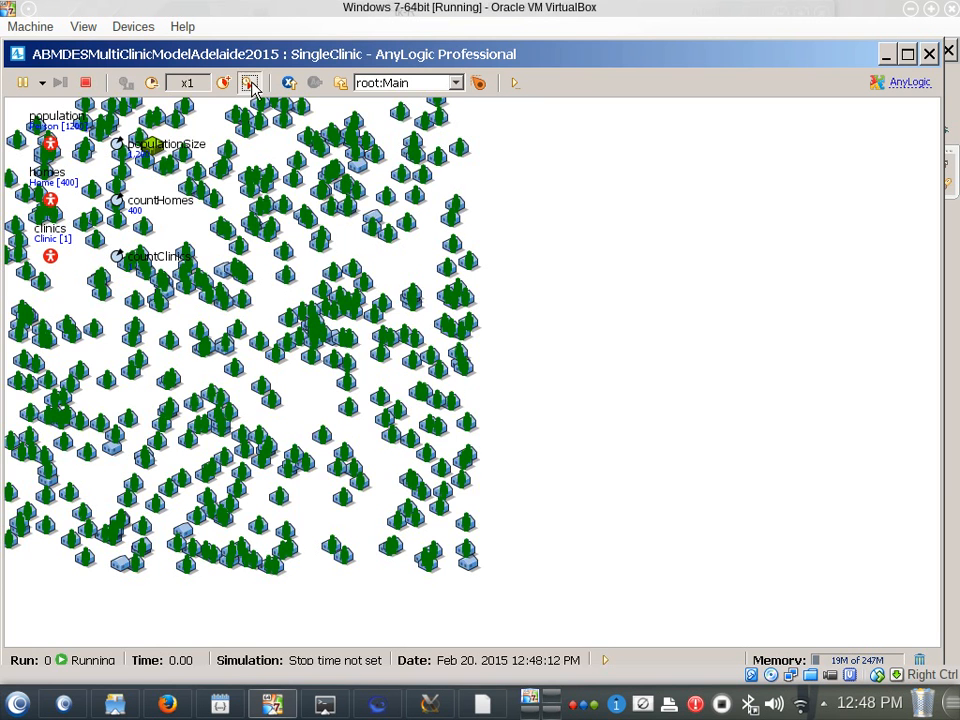
pyautogui.click(251, 84)
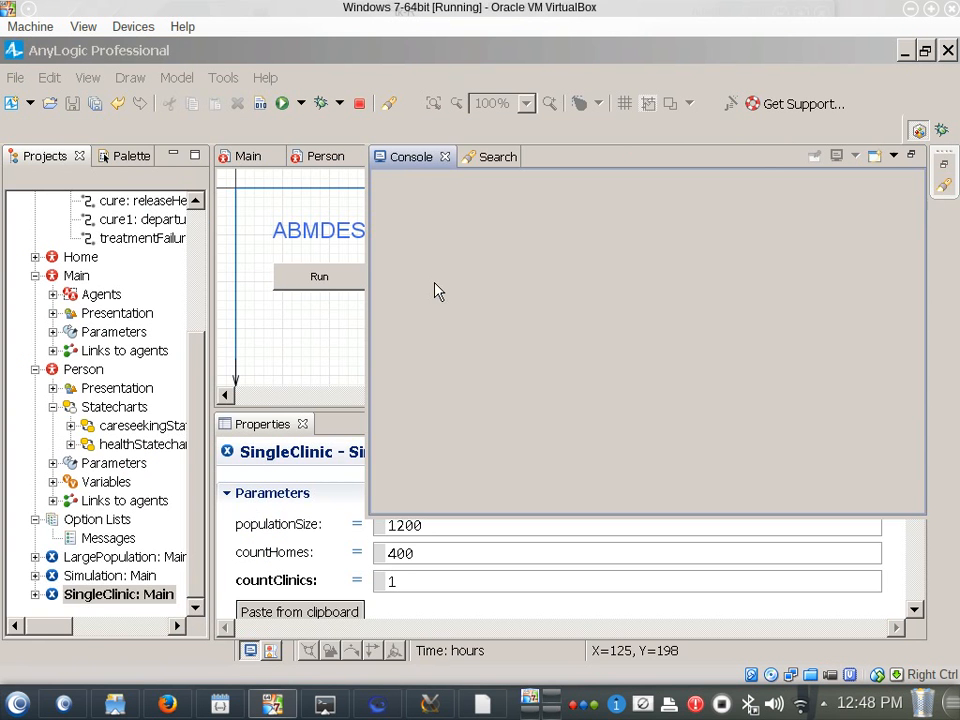
# Check the console output and people's movement in the SingleClinic run, and close the simulation window.
pyautogui.hotkey('alt', 'Tab')
pyautogui.moveTo(135, 51); pyautogui.dragTo(490, 260)
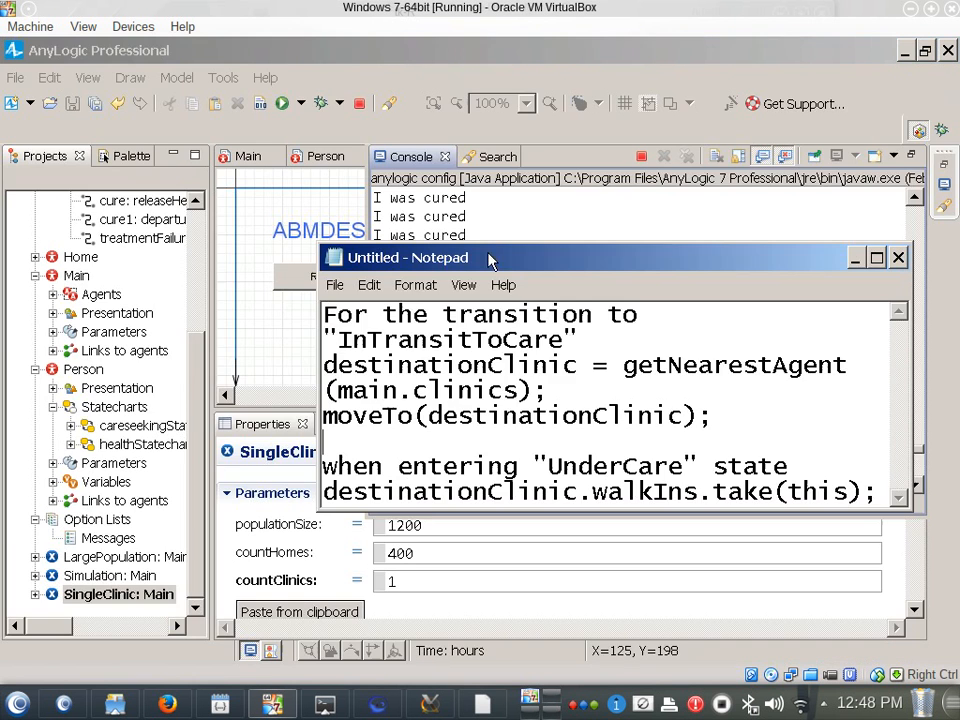
pyautogui.hotkey('alt', 'Tab')
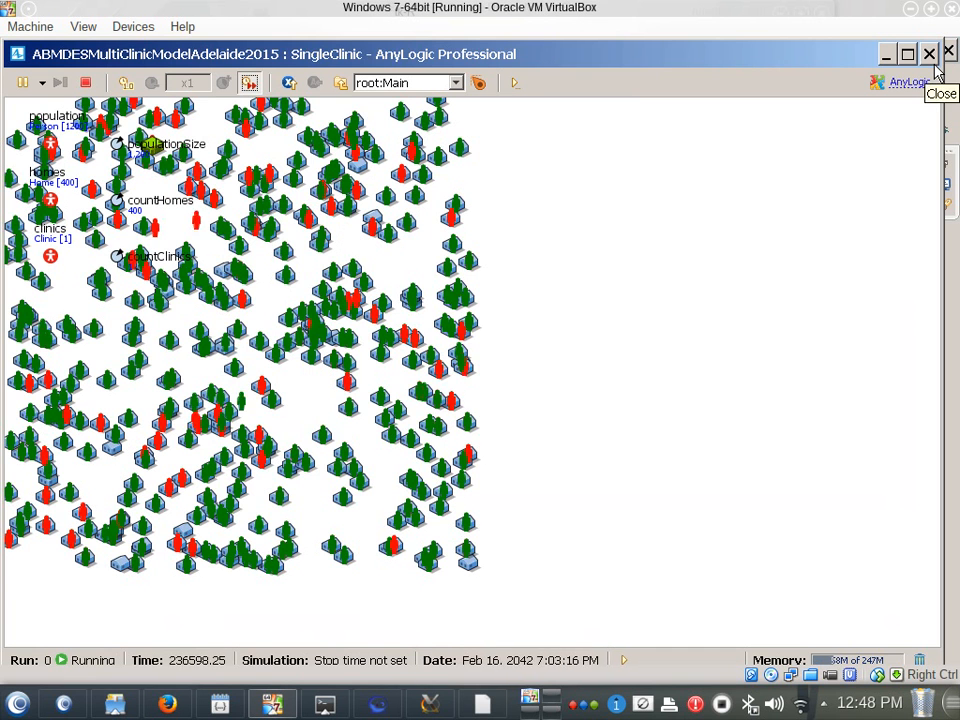
pyautogui.click(929, 53)
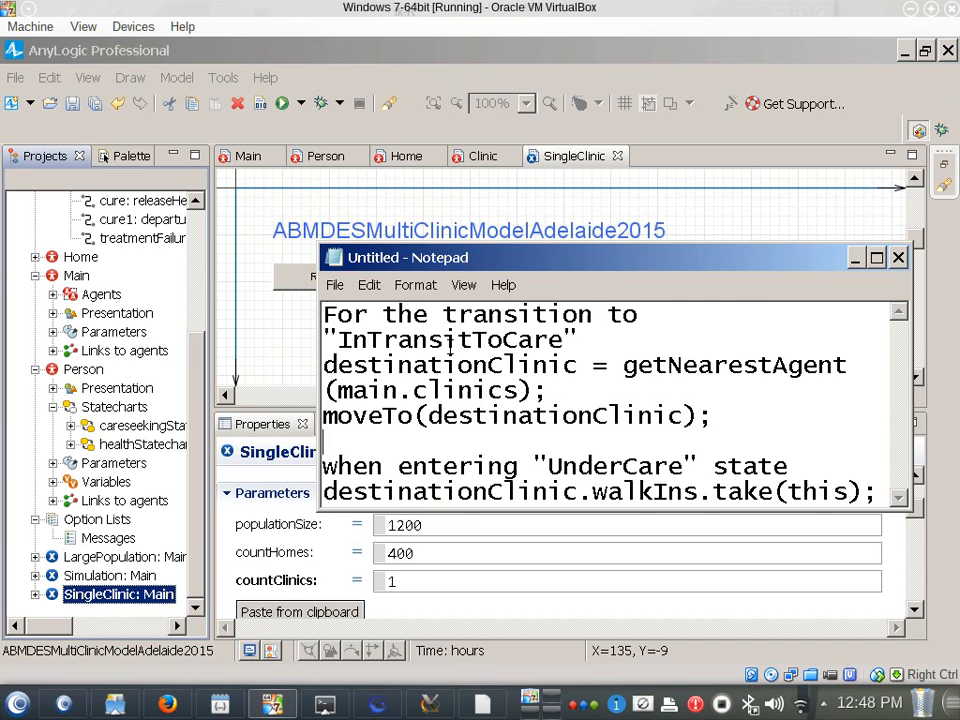
# Open the Clinic agent type and review its process flow from walkIns through treatment to departure.
pyautogui.moveTo(194, 361); pyautogui.dragTo(203, 268)
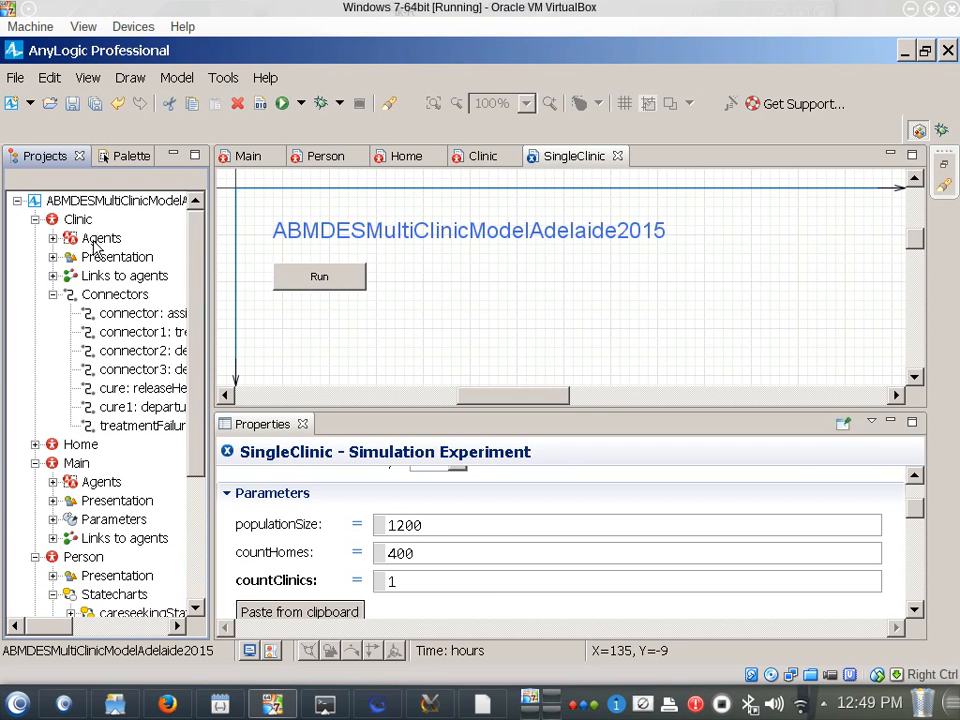
pyautogui.doubleClick(72, 222)
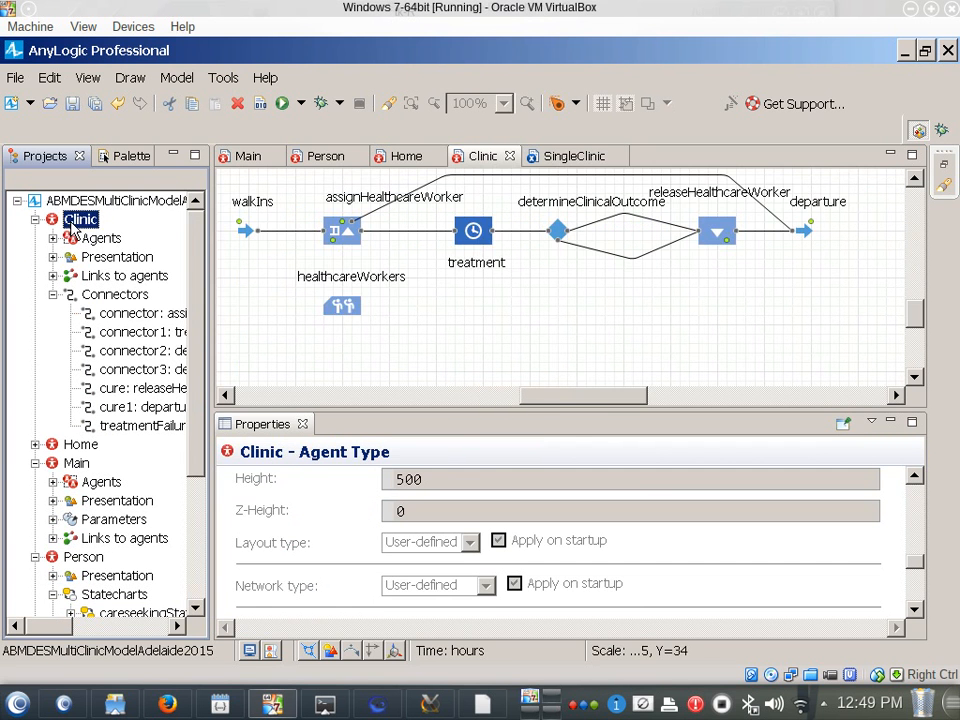
pyautogui.moveTo(549, 398); pyautogui.dragTo(490, 397)
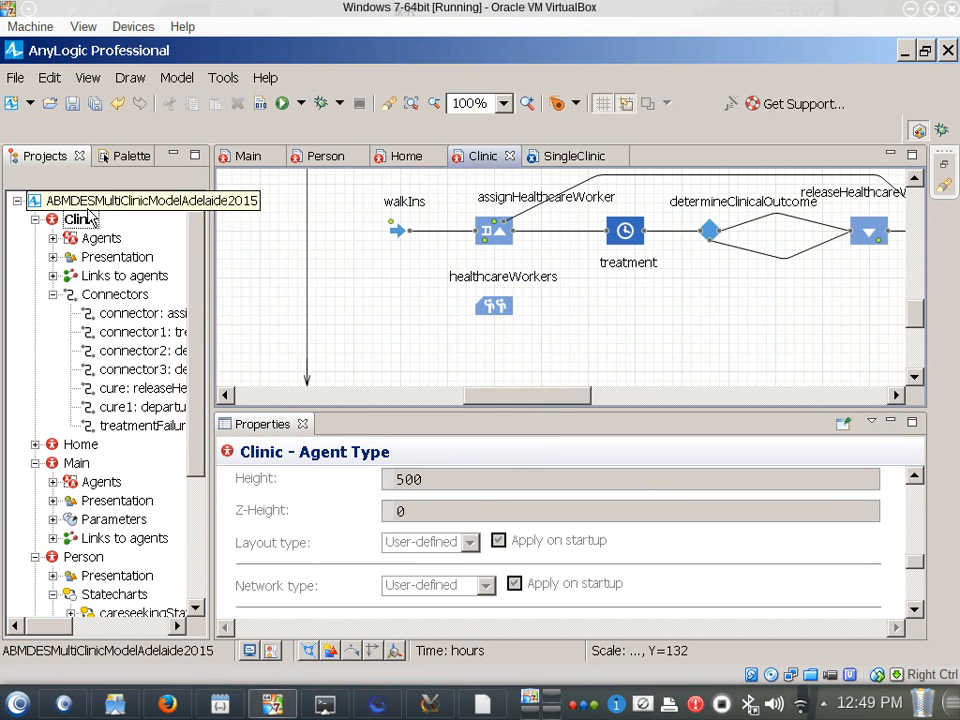
# Add a Count statistic named countIll to the population agents in Main.
pyautogui.doubleClick(72, 465)
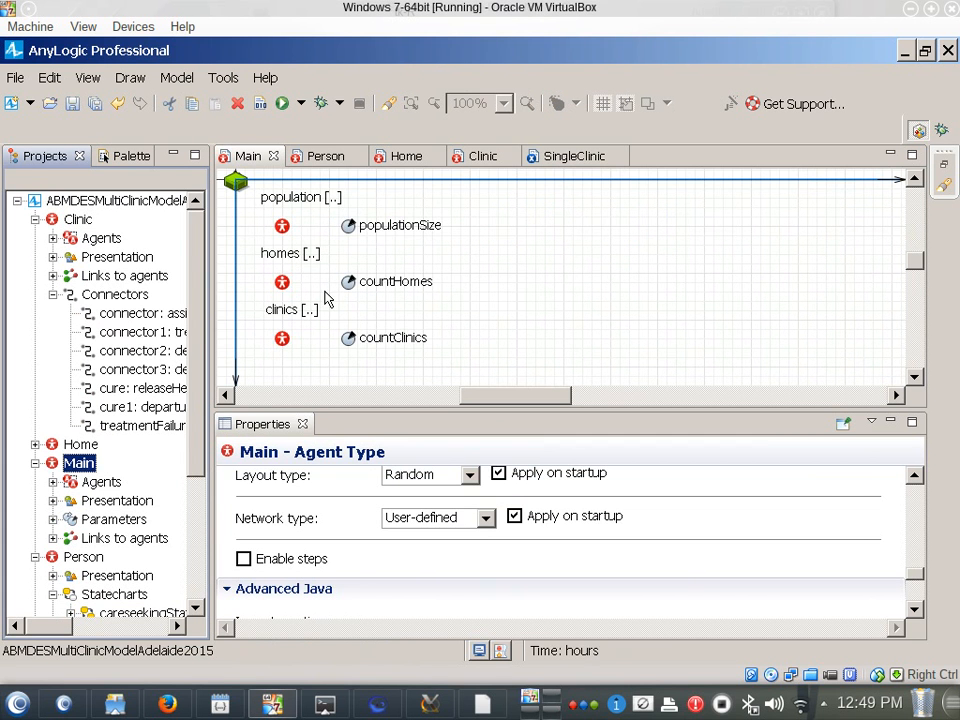
pyautogui.click(282, 226)
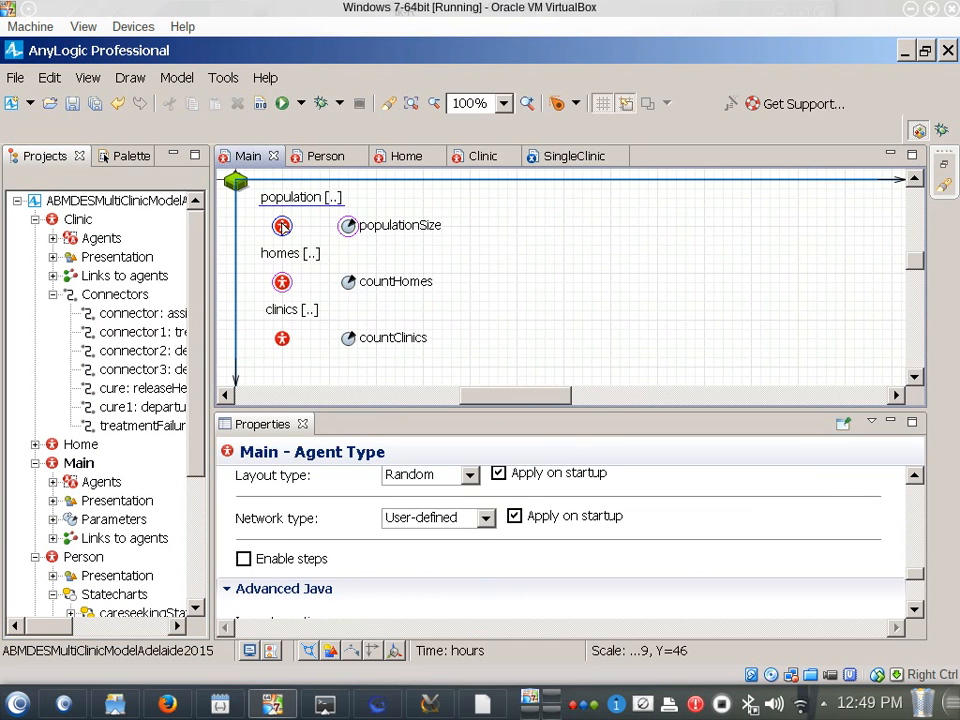
pyautogui.moveTo(393, 409); pyautogui.dragTo(393, 210)
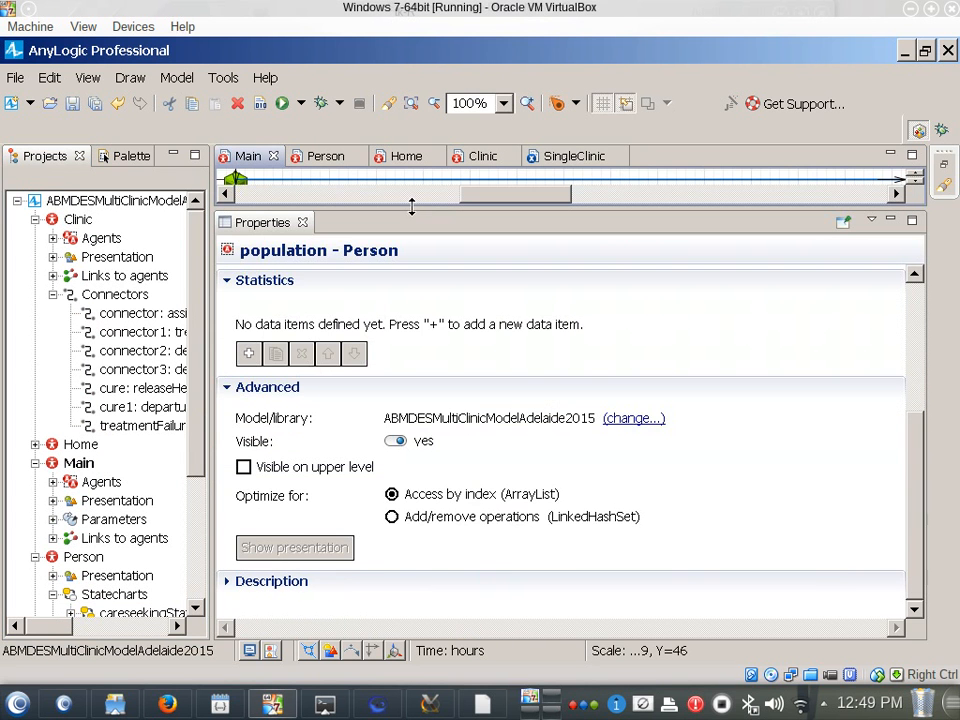
pyautogui.click(252, 356)
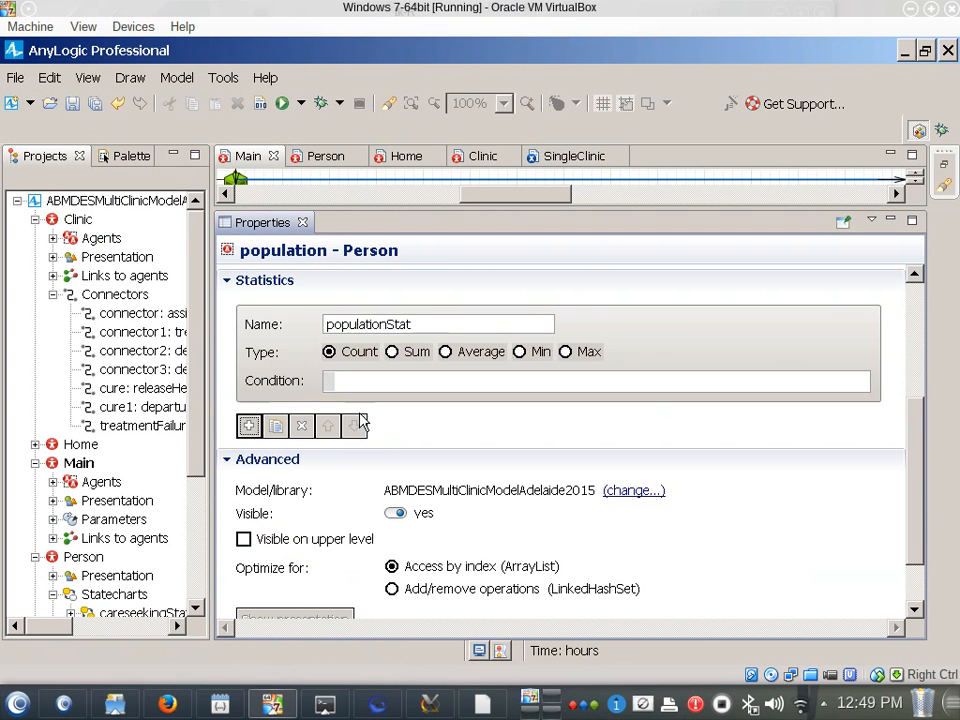
pyautogui.doubleClick(390, 325)
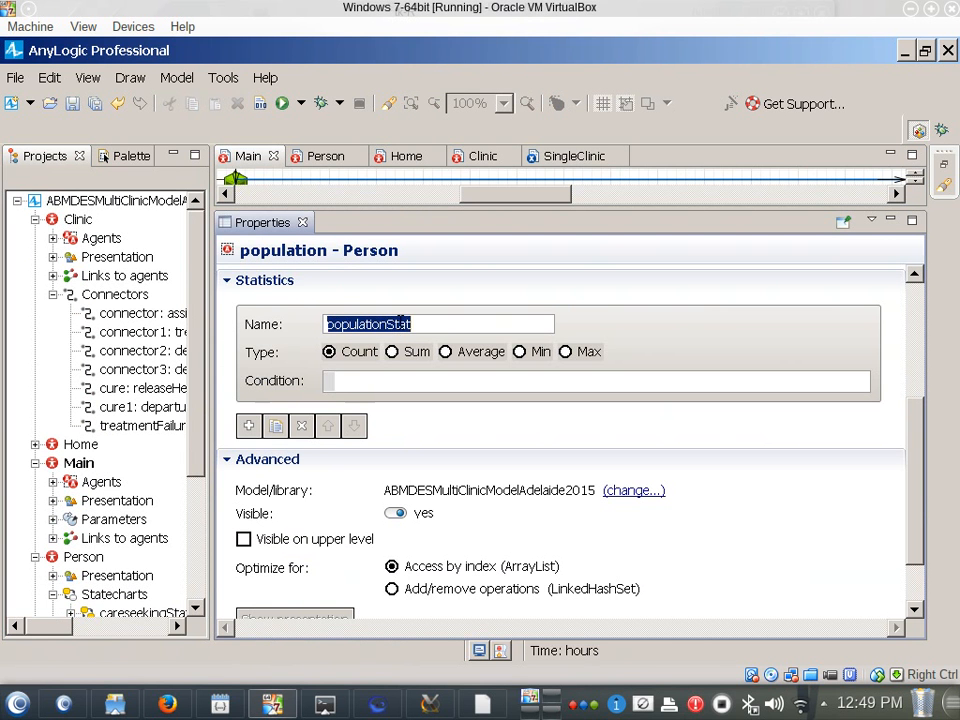
pyautogui.write('countIll')
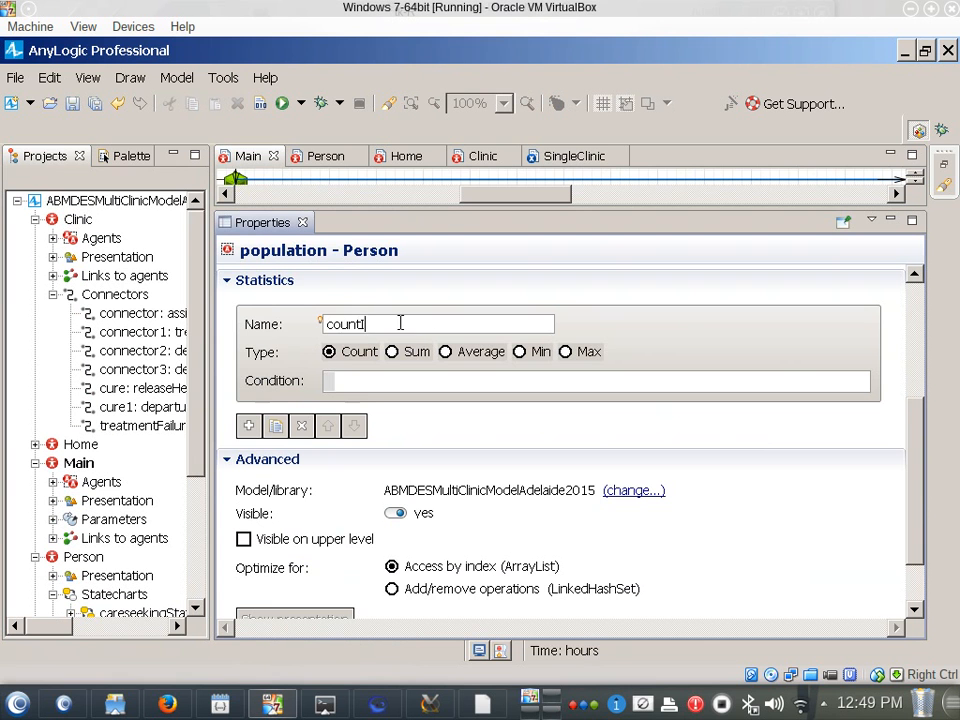
# Set the condition of the countIll statistic to item.healthStatechart.isStateActive(Person.ILl).
pyautogui.click(377, 378)
pyautogui.write('item.healt')
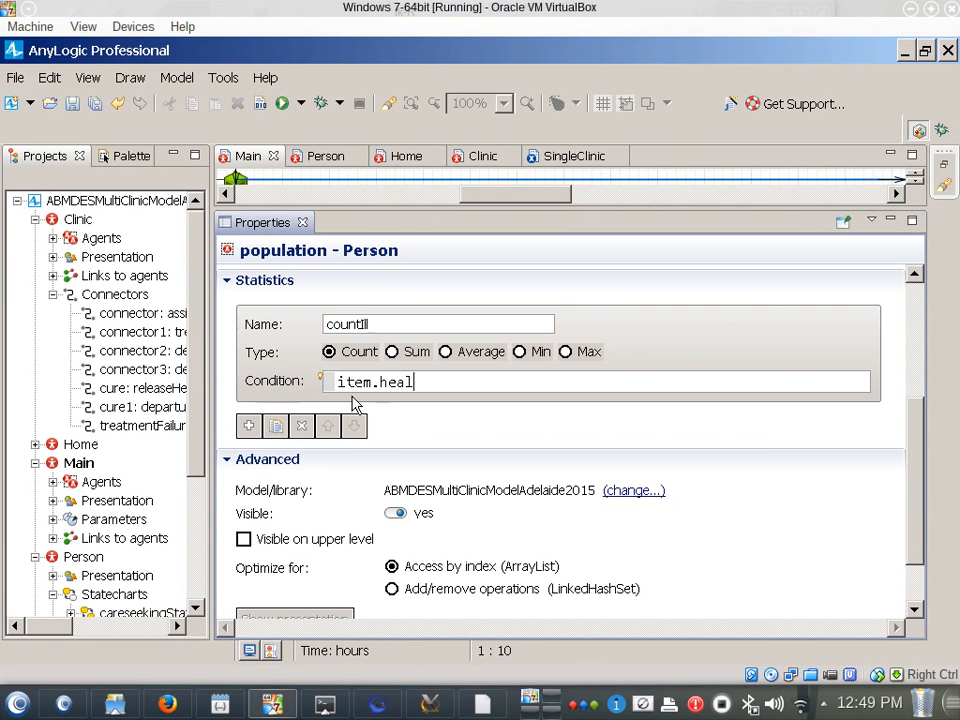
pyautogui.hotkey('ctrl', 'space')
pyautogui.press('Down')
pyautogui.press('Return')
pyautogui.write('.isStat')
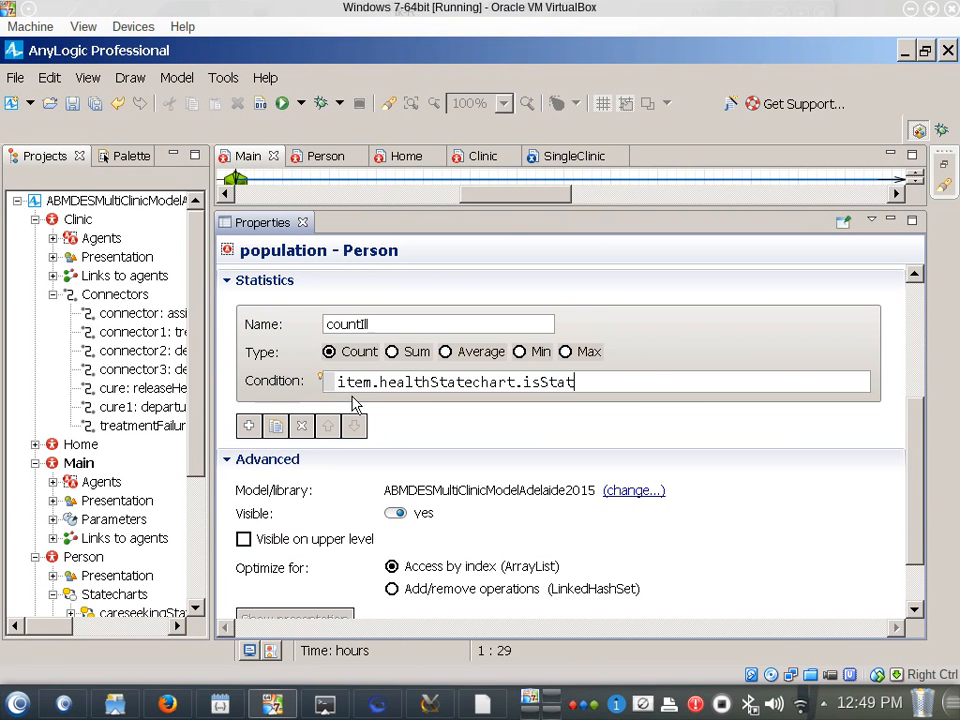
pyautogui.hotkey('ctrl', 'space')
pyautogui.write('Person.ILL')
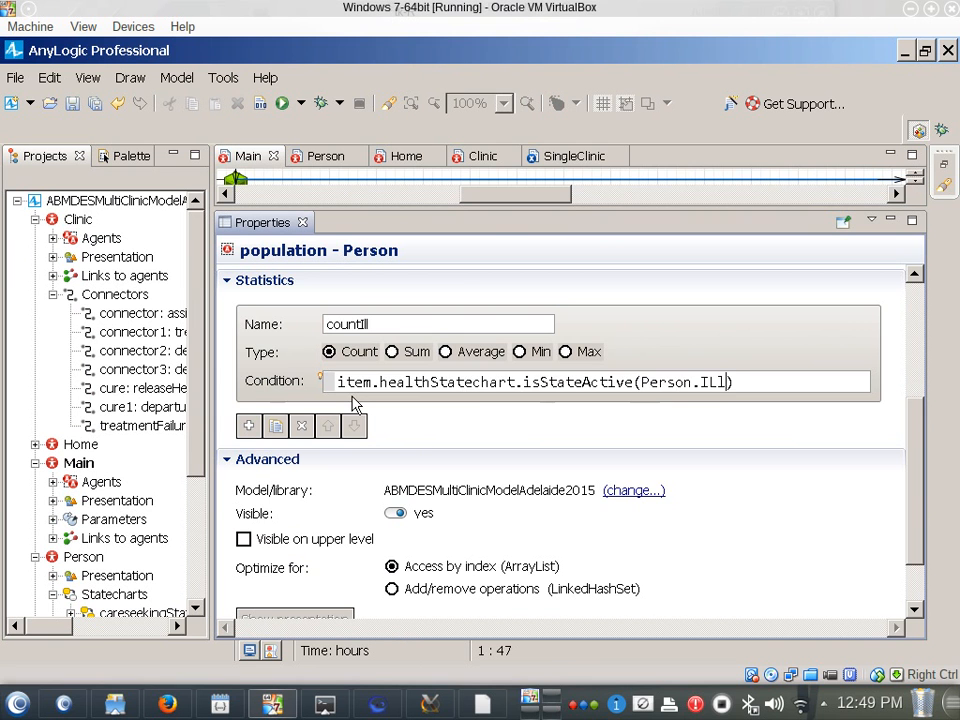
pyautogui.hotkey('ctrl', 'a')
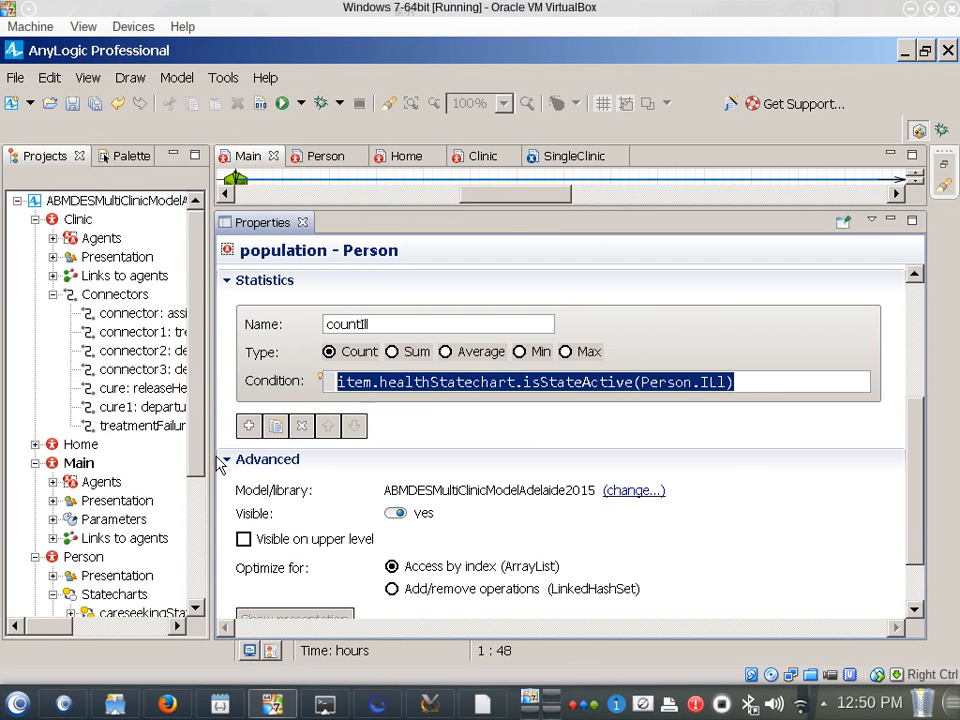
# Try to run the SingleClinic experiment with the countIll statistic in place.
pyautogui.moveTo(196, 455); pyautogui.dragTo(193, 600)
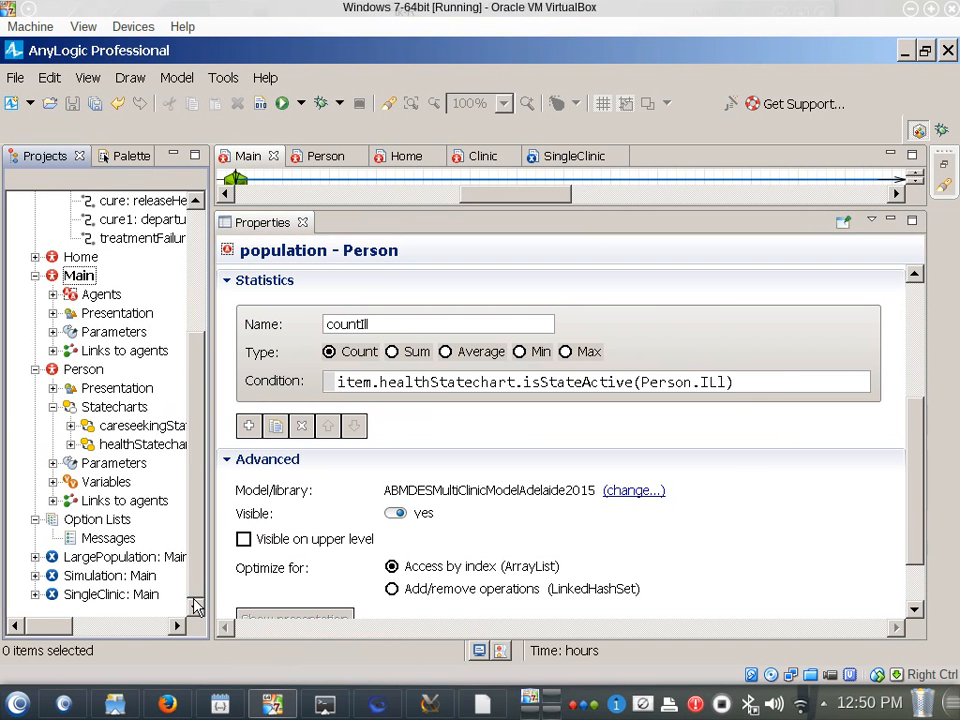
pyautogui.click(112, 596)
pyautogui.rightClick(112, 596)
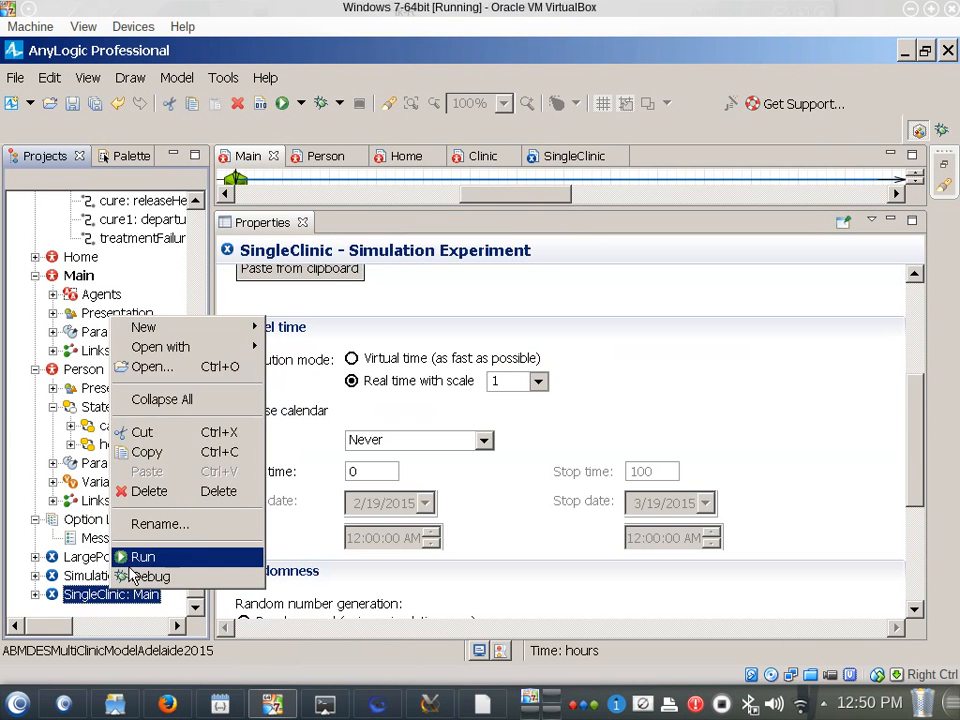
pyautogui.click(133, 561)
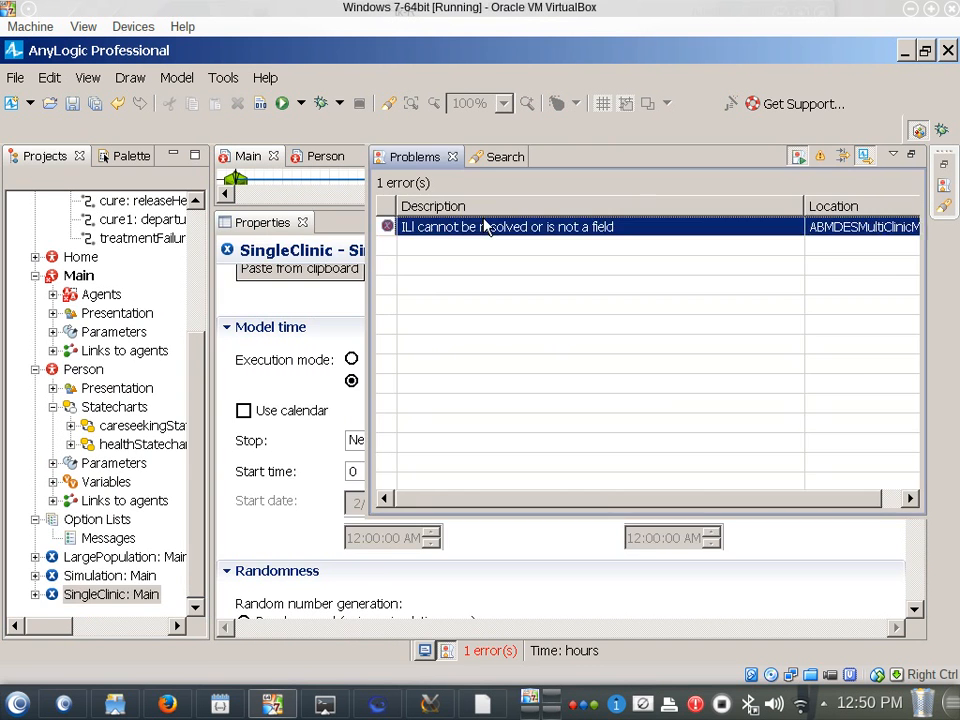
# Correct the state name in the countIll condition to Person.Ill, save the model and build it again.
pyautogui.doubleClick(484, 226)
pyautogui.click(708, 310)
pyautogui.hotkey('shift', 'End')
pyautogui.hotkey('shift', 'Left')
pyautogui.write(';;')
pyautogui.press('BackSpace')
pyautogui.press('BackSpace')
pyautogui.write('ll')
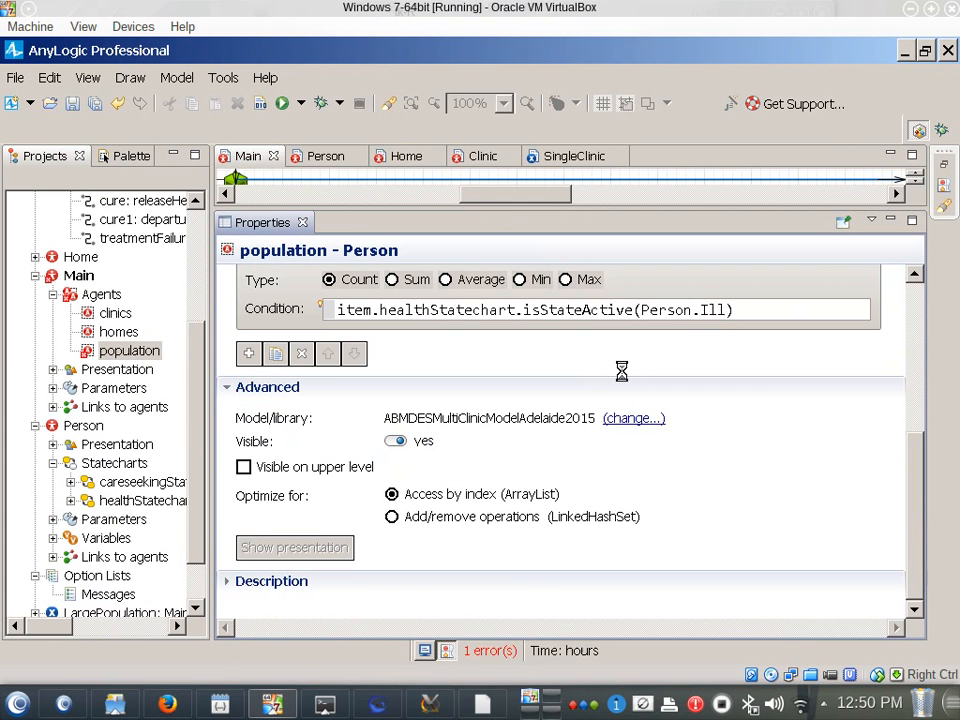
pyautogui.hotkey('ctrl', 's')
pyautogui.click(282, 104)
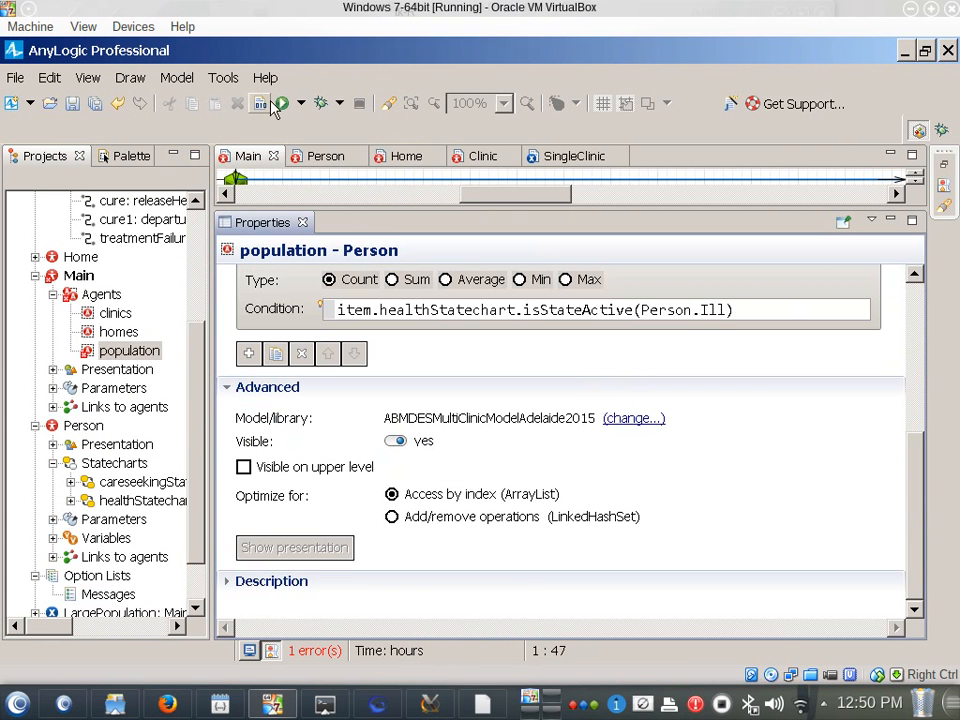
# Select the Main agent type, enlarge its diagram area around the connections element and display the palette of available model elements.
pyautogui.click(199, 435)
pyautogui.moveTo(199, 487); pyautogui.dragTo(193, 242)
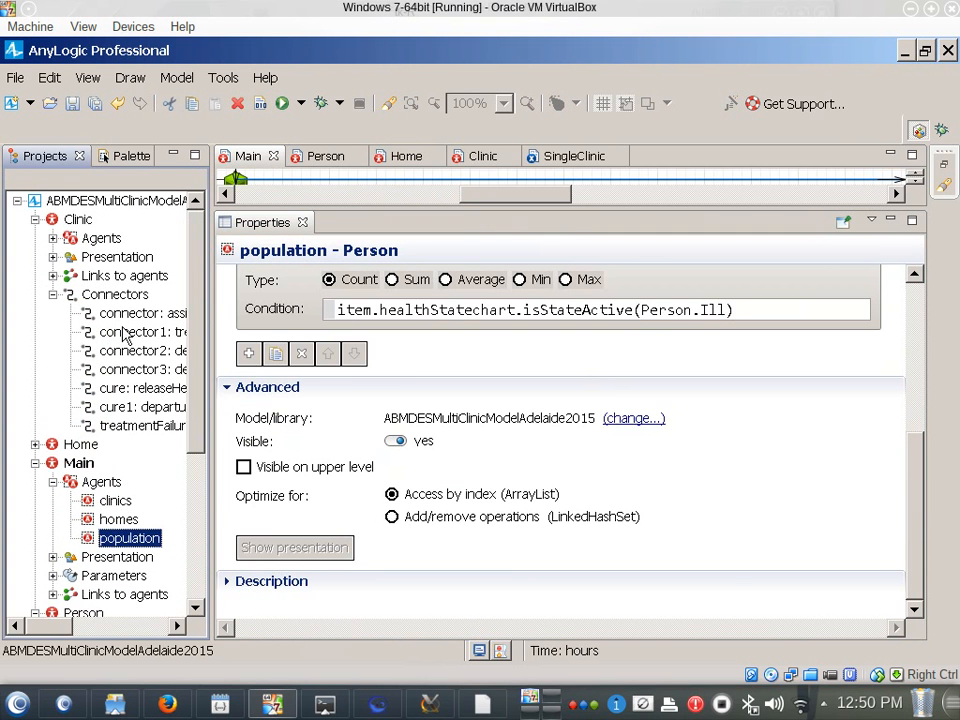
pyautogui.click(52, 466)
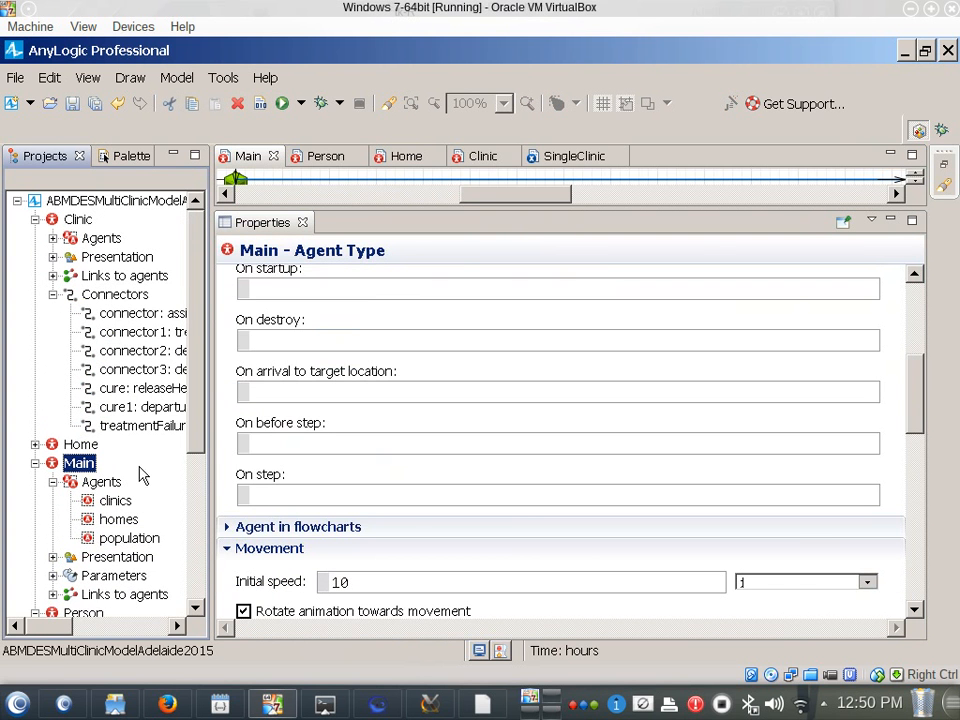
pyautogui.moveTo(782, 208); pyautogui.dragTo(761, 495)
pyautogui.click(672, 325)
pyautogui.scroll(6, 669, 326)
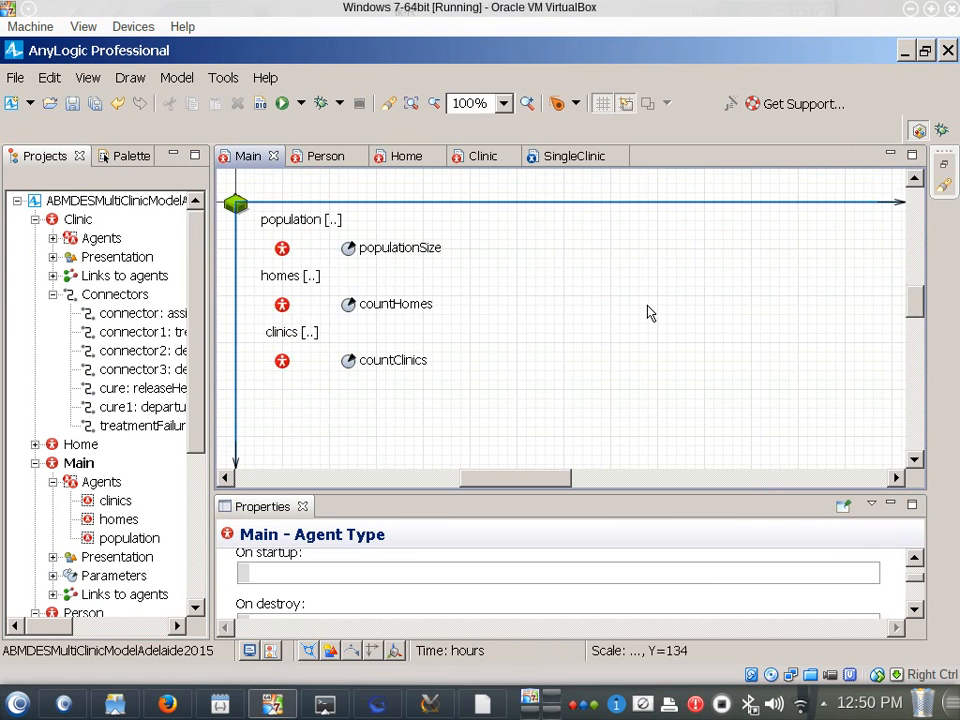
pyautogui.click(135, 158)
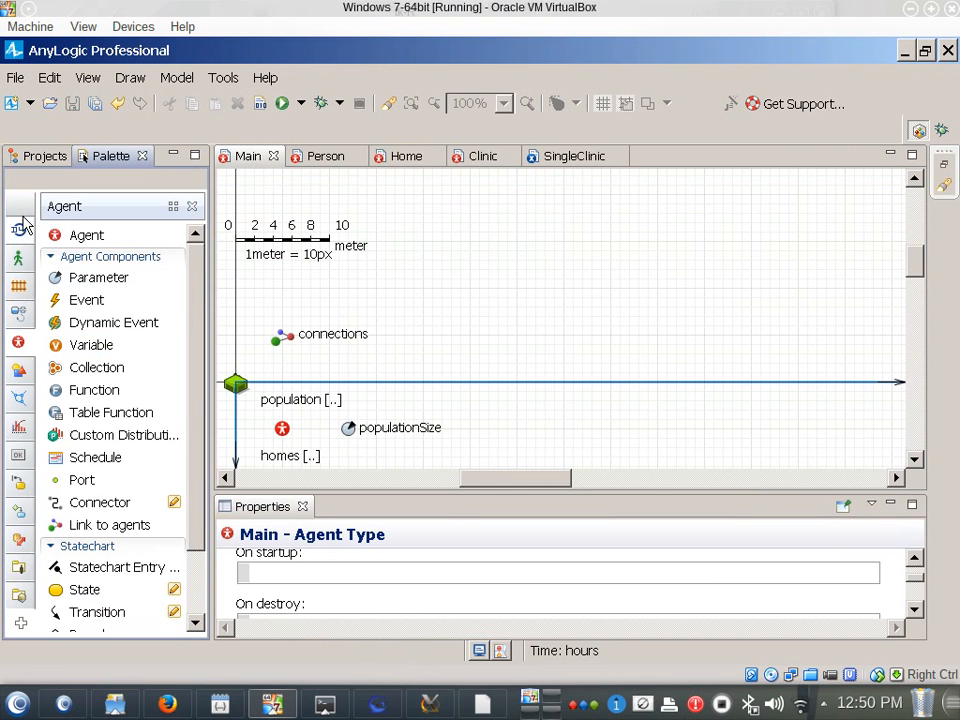